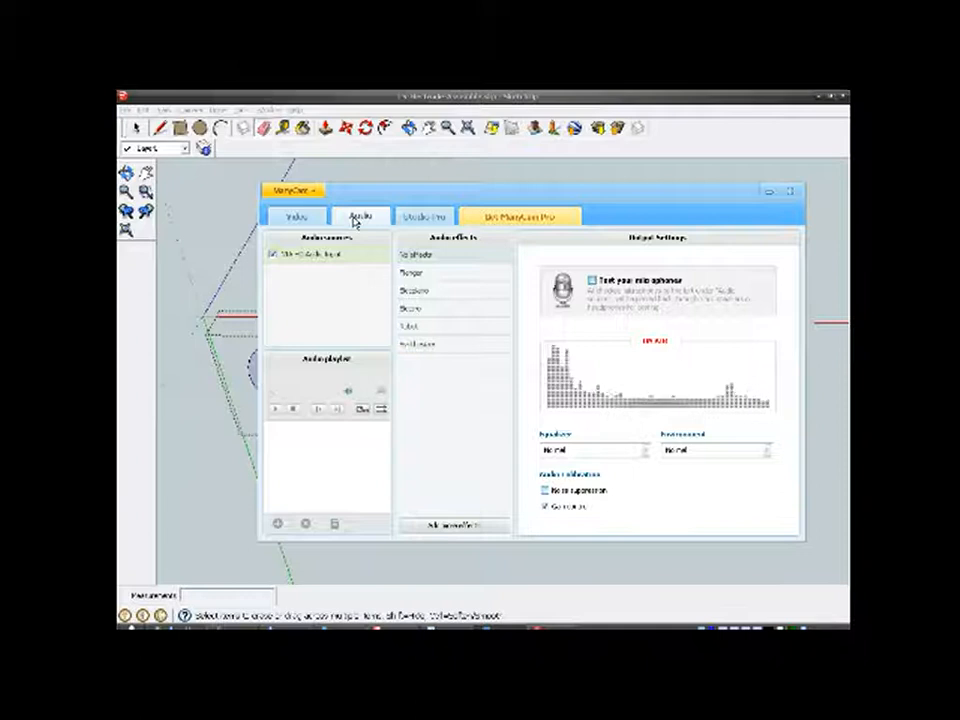
Step: Enable noise suppression for the microphone in ManyCam's audio settings and switch back to SketchUp
left_click(545, 490)
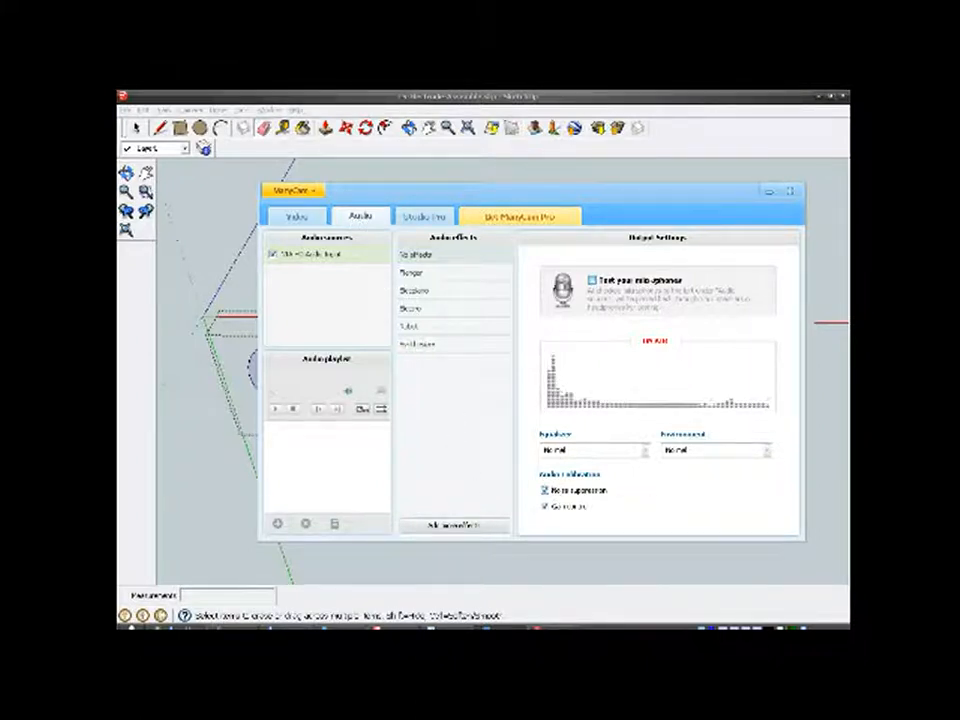
left_click(768, 190)
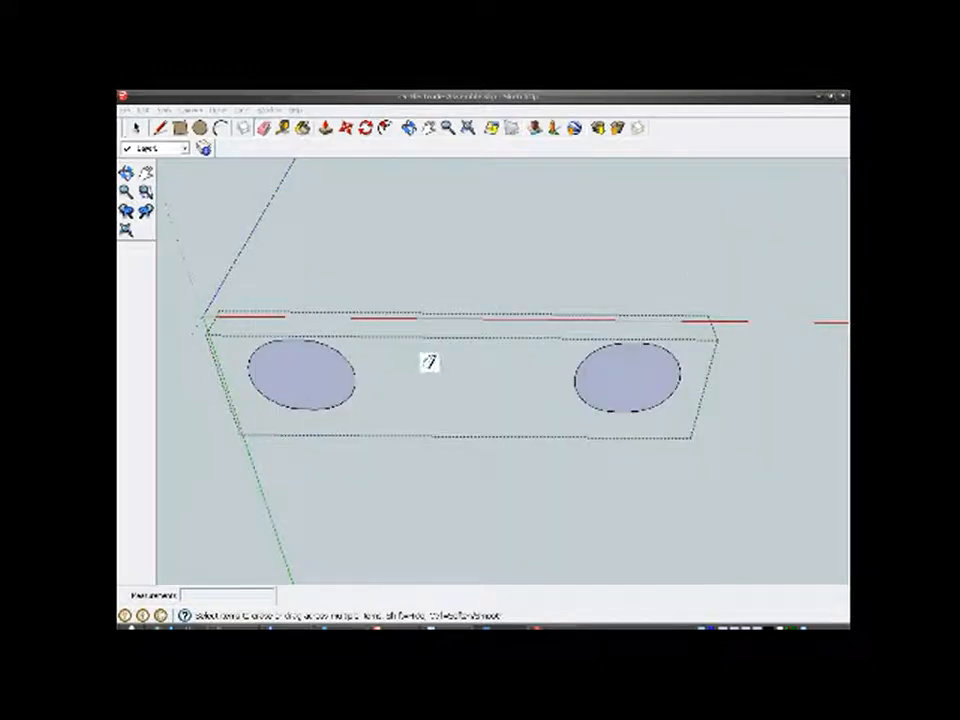
Step: Extrude the circular face nearest the origin by 10 mm with Push/Pull
left_click(136, 128)
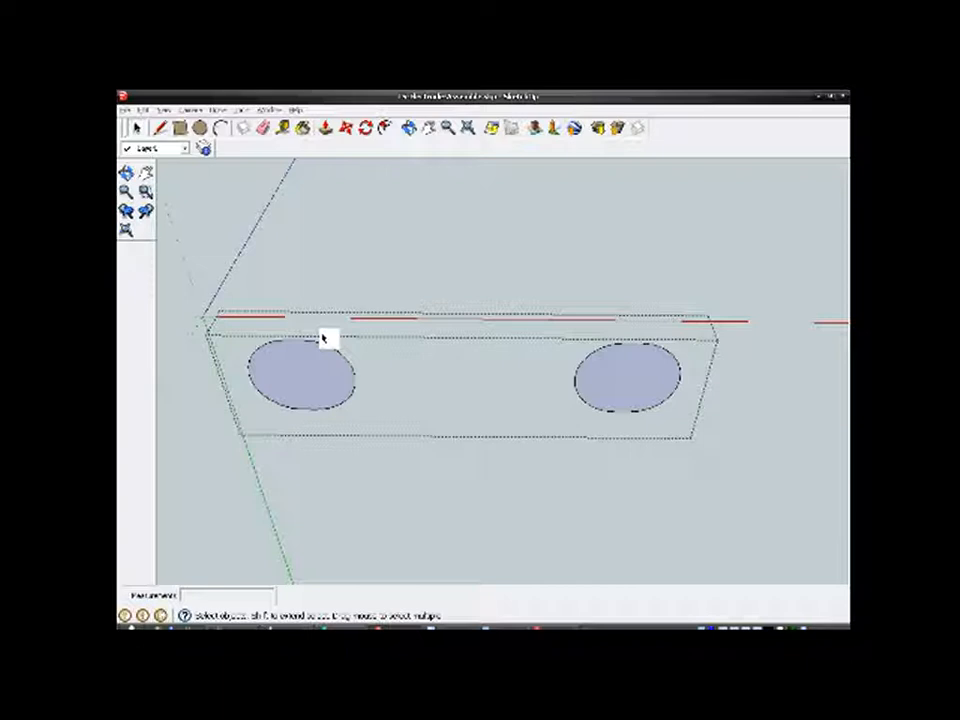
scroll(325, 368, "up", 3)
left_click(324, 370)
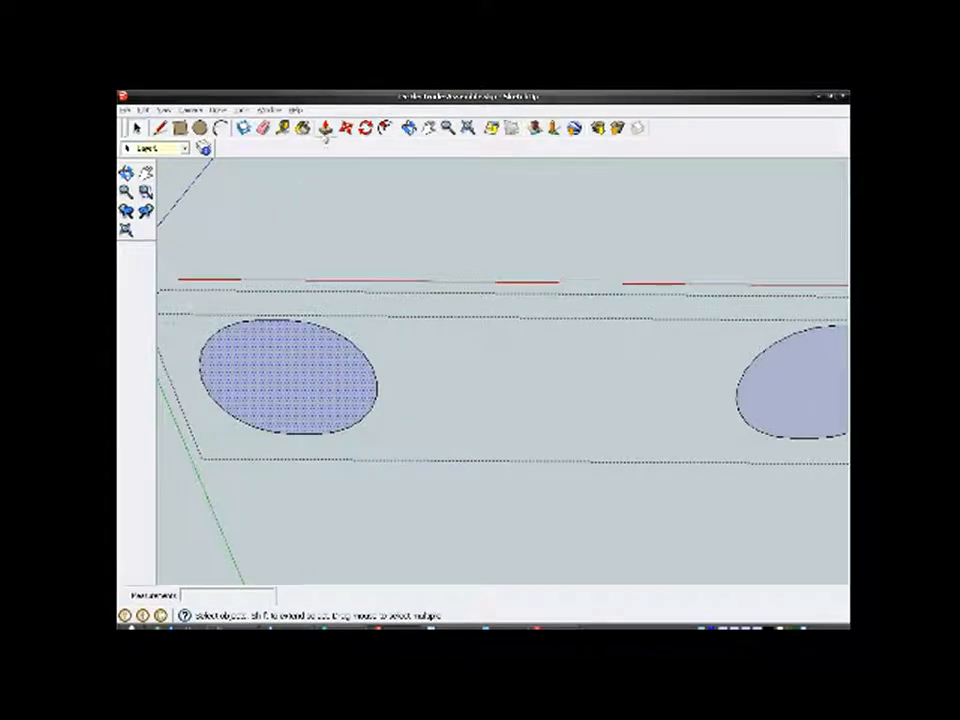
left_click(325, 127)
left_click_drag(345, 369, 345, 382)
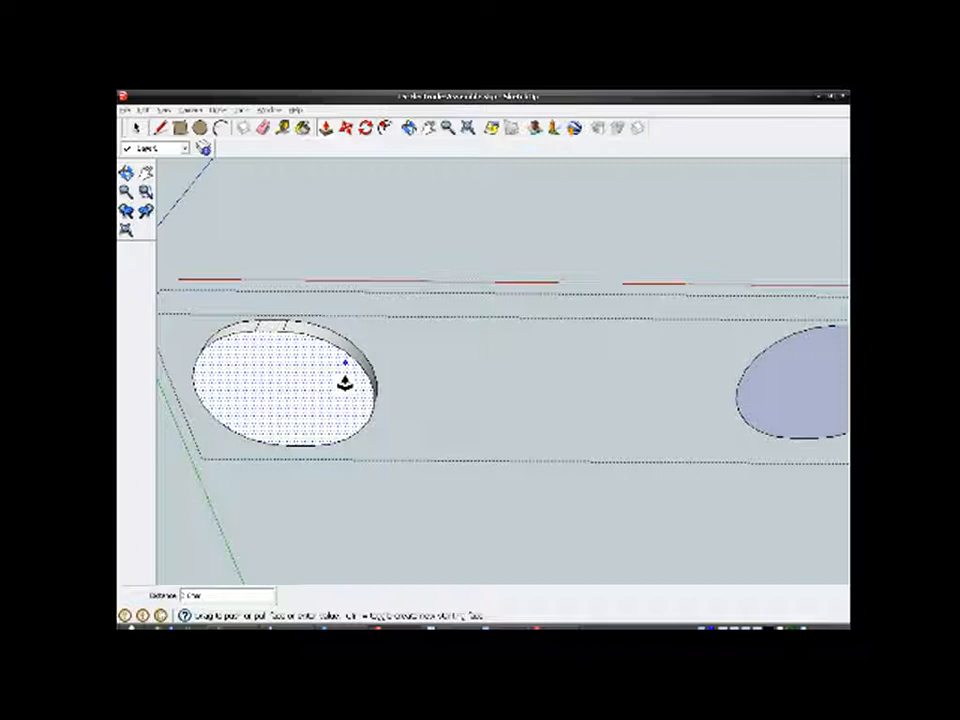
type("10")
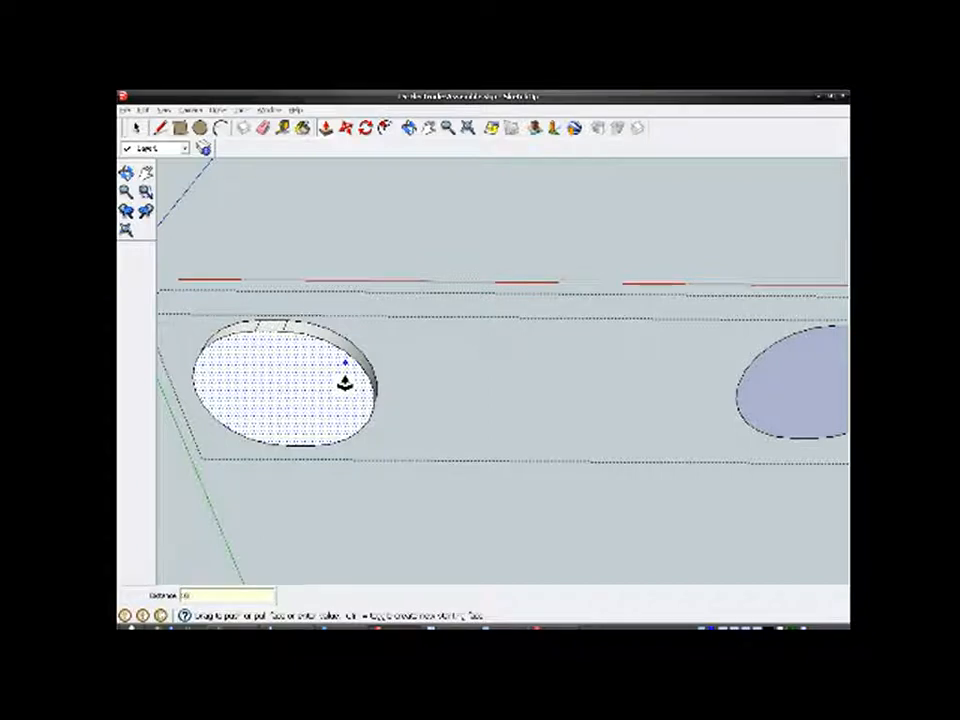
key("Return")
Step: Extrude the second circle with Push/Pull to the same height as the first cylinder
scroll(300, 392, "down", 4)
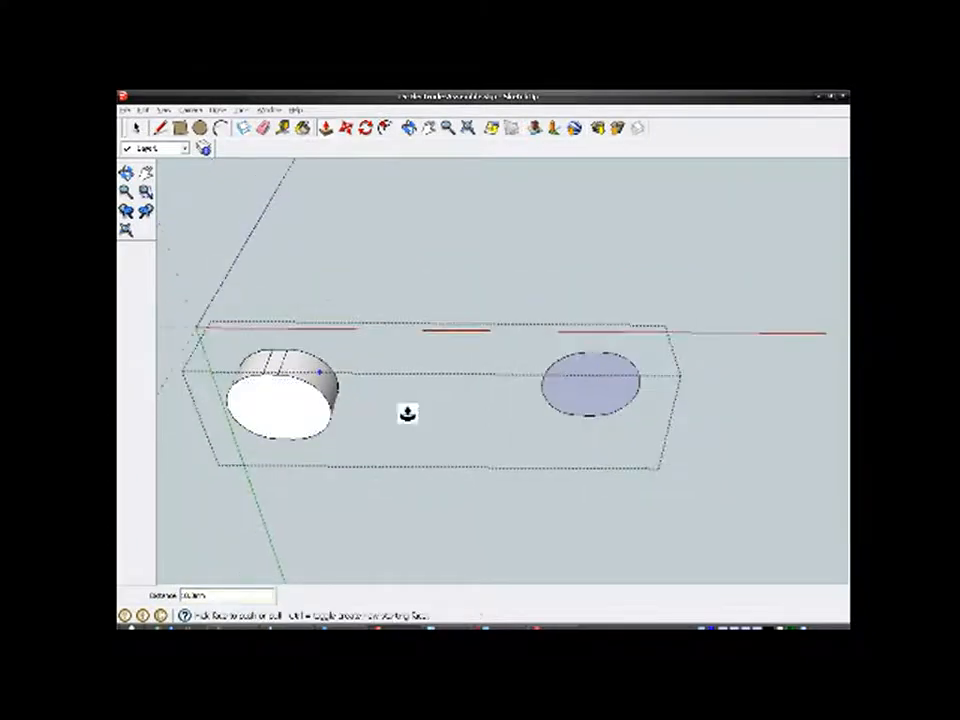
left_click(597, 379)
left_click(315, 412)
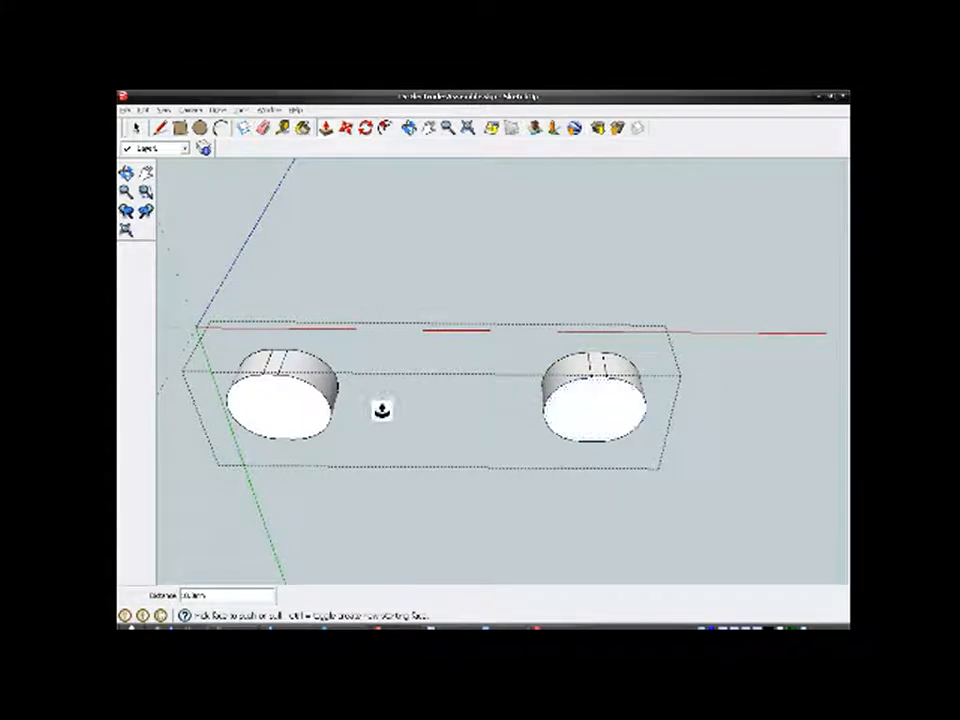
key("space")
Step: Finish editing the group that contains the two cylinders
middle_click_drag(601, 373, 589, 418)
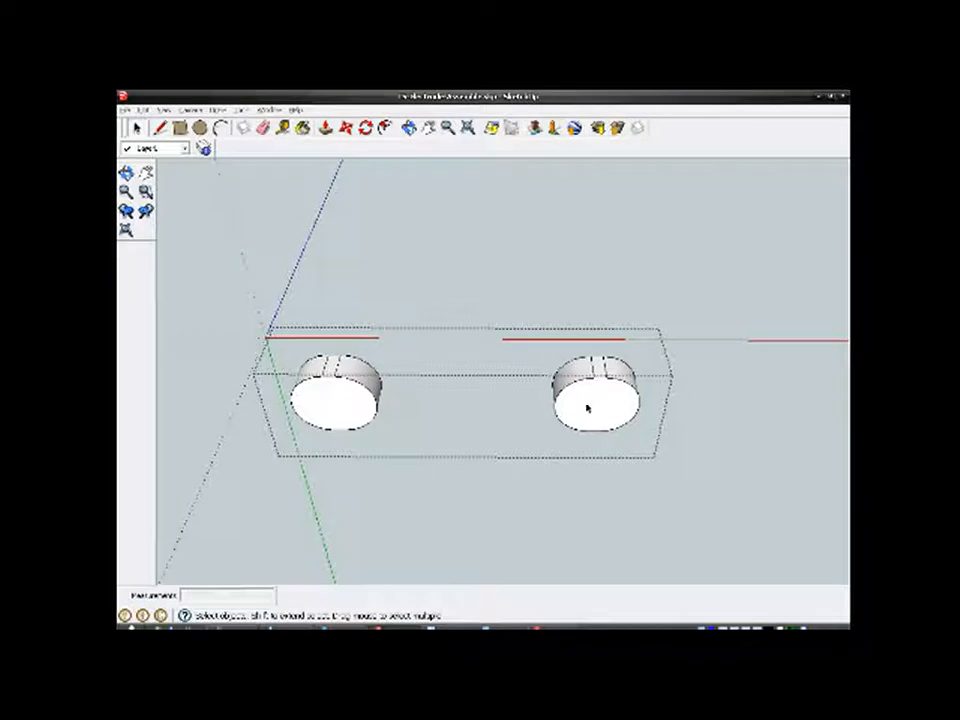
middle_click_drag(589, 396, 570, 447)
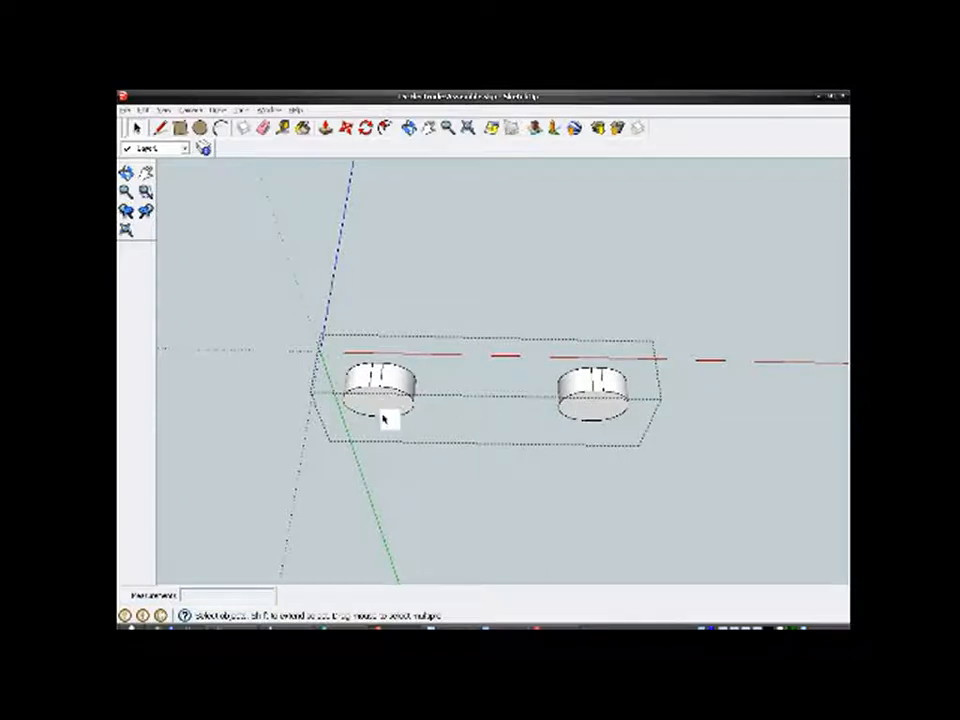
scroll(390, 400, "up", 5)
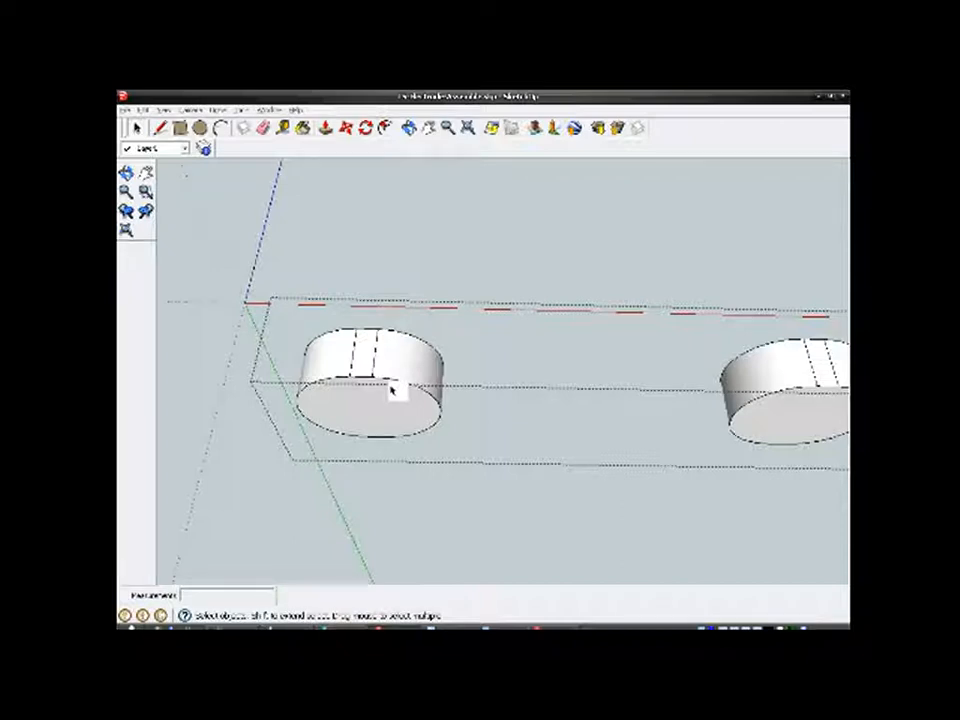
middle_click_drag(399, 364, 392, 422)
scroll(405, 390, "down", 2)
scroll(405, 388, "down", 1)
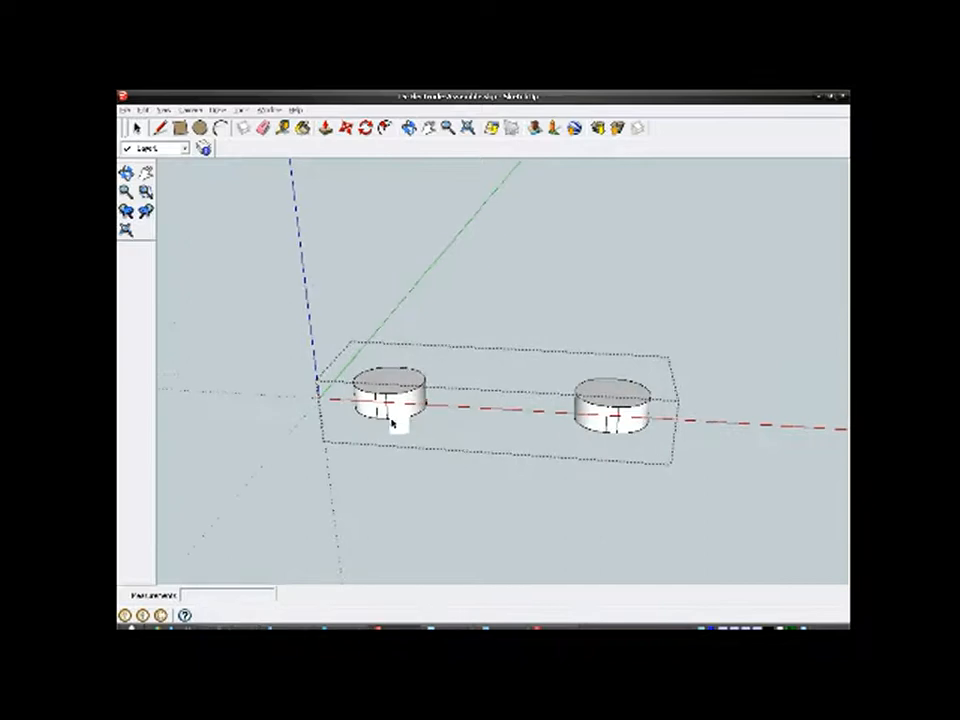
left_click(281, 343)
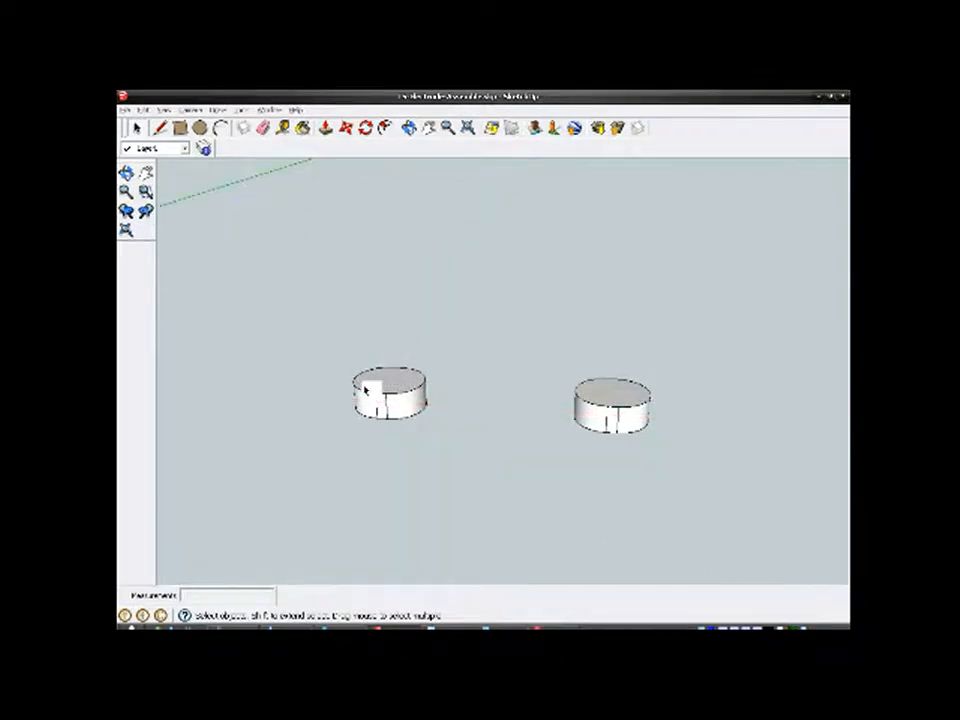
Step: Turn on the display of hidden geometry and unhide the round base part with the slotted block
left_click(162, 108)
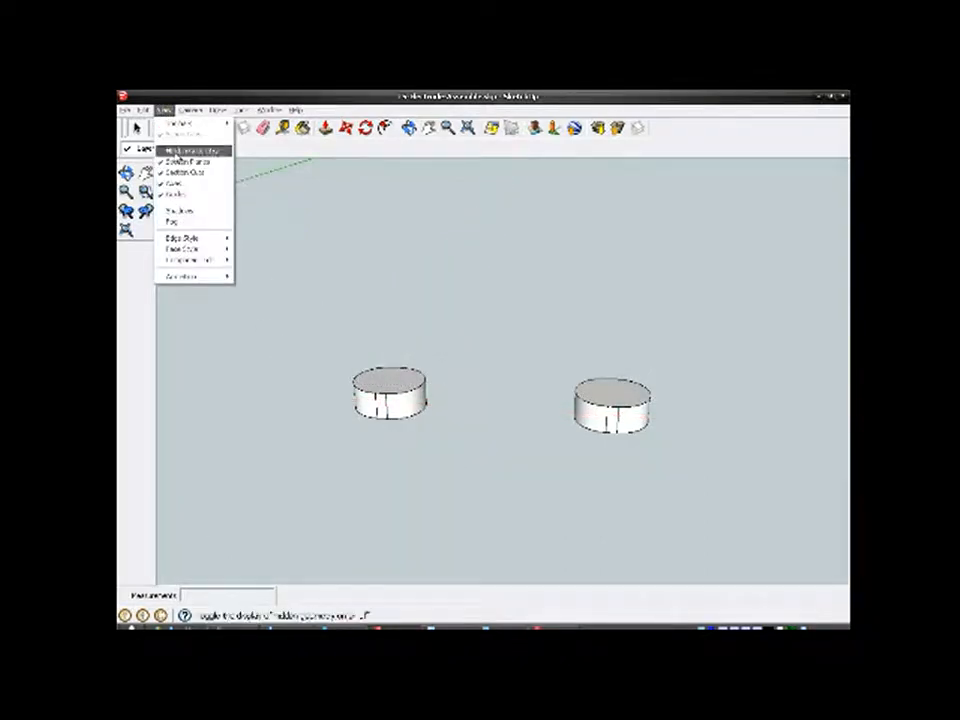
left_click(176, 151)
left_click(463, 452)
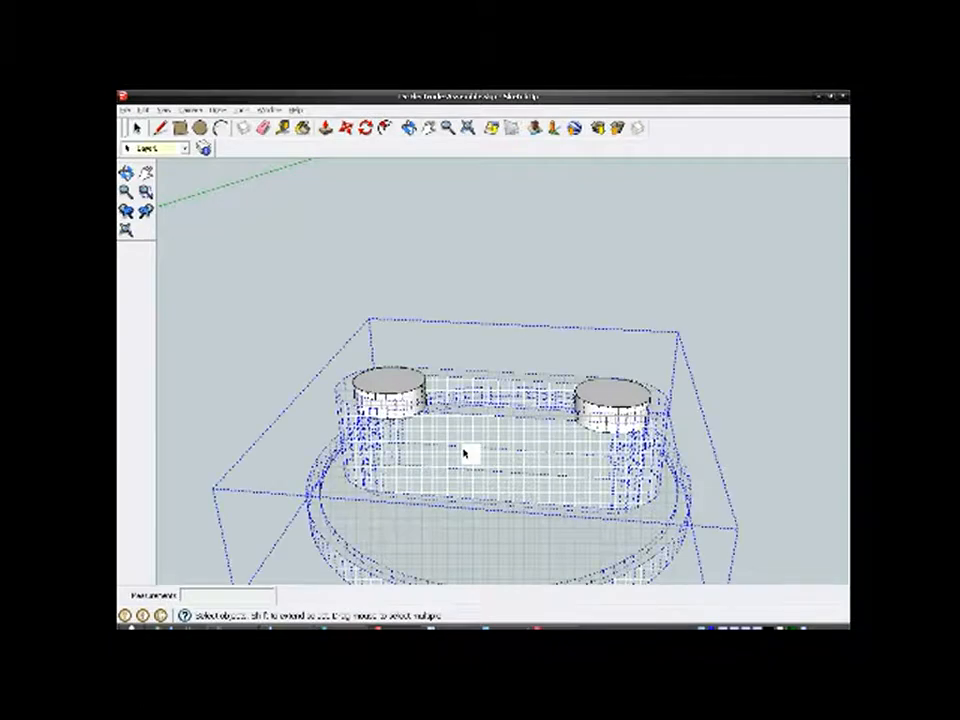
right_click(466, 455)
left_click(487, 478)
Step: Scale the group of two cylinders down slightly about its centre, in two passes, to leave clearance to the slot wall
middle_click_drag(478, 474, 415, 443)
scroll(410, 432, "up", 5)
left_click(393, 402)
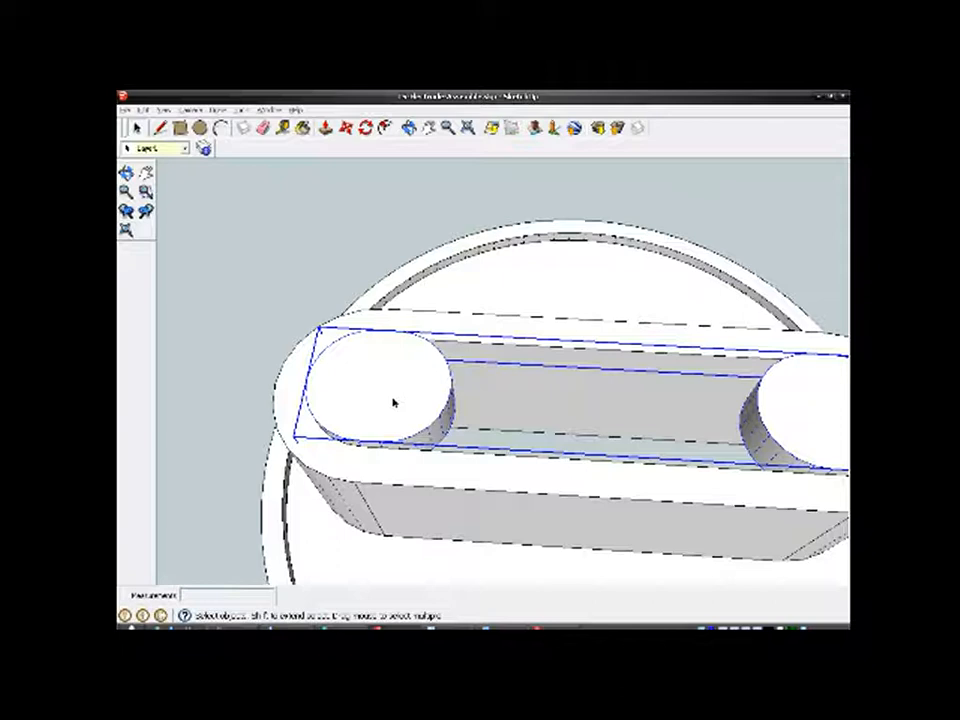
left_click(240, 109)
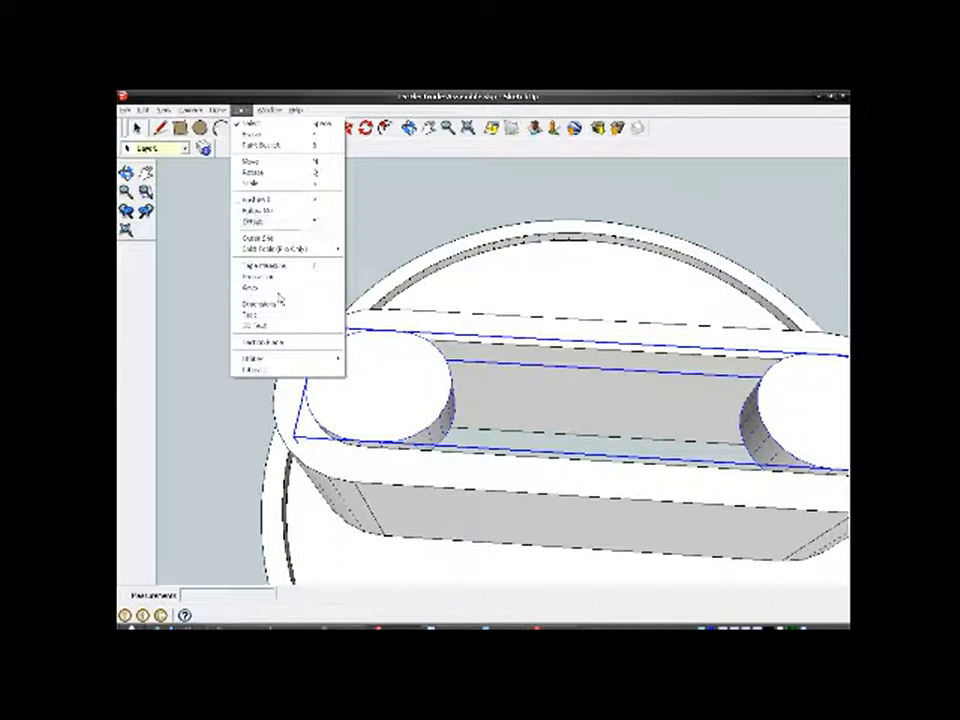
left_click(252, 183)
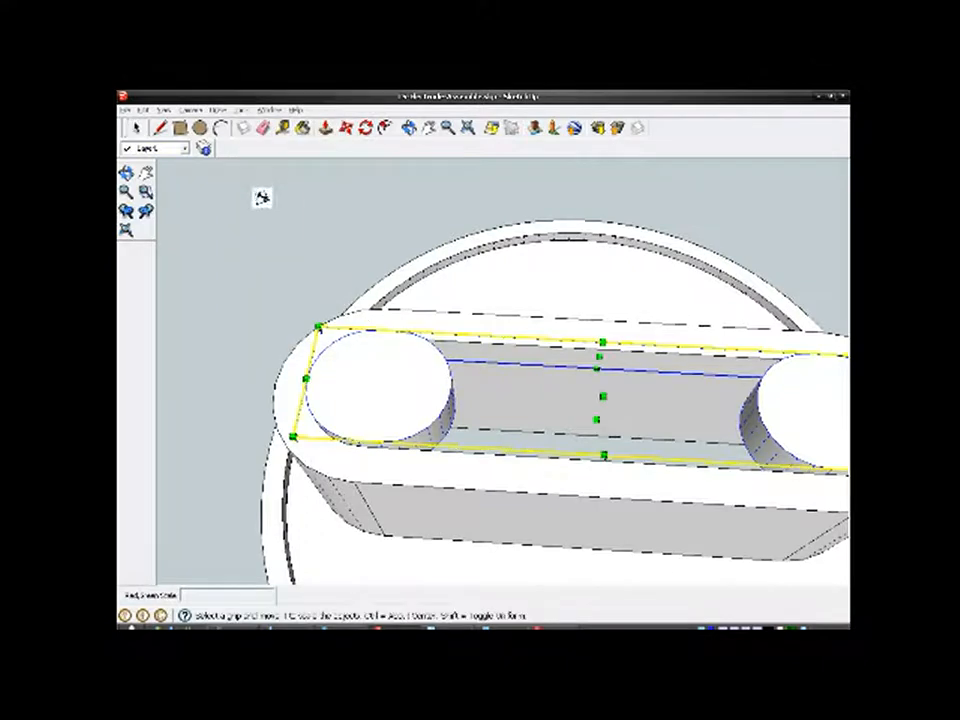
left_click(290, 437)
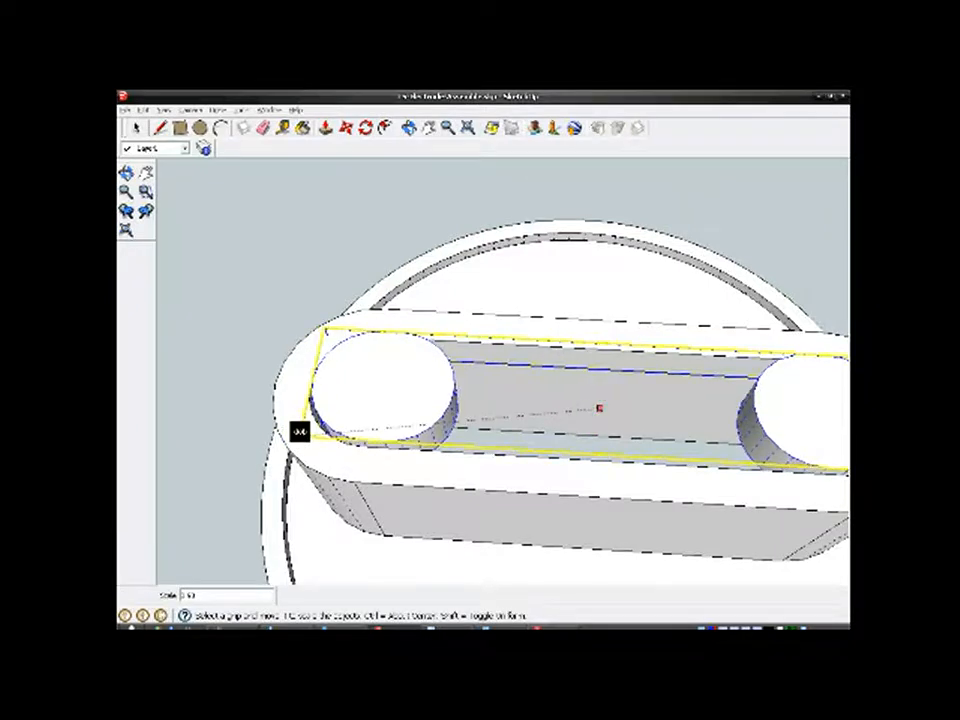
left_click(303, 432)
middle_click_drag(311, 436, 317, 390)
scroll(310, 392, "up", 2)
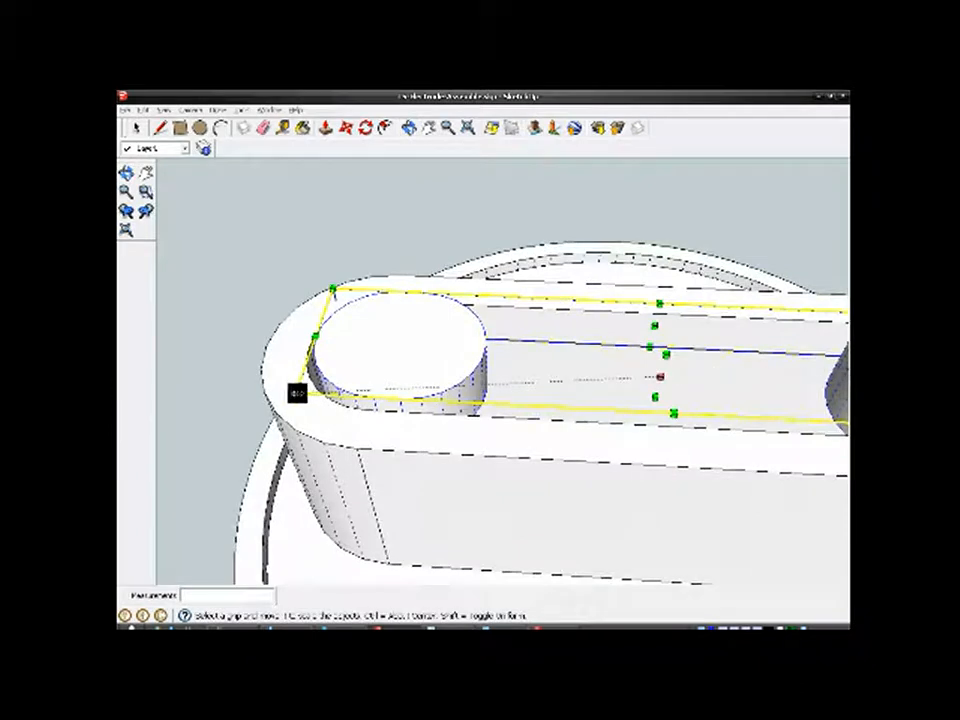
left_click(297, 393)
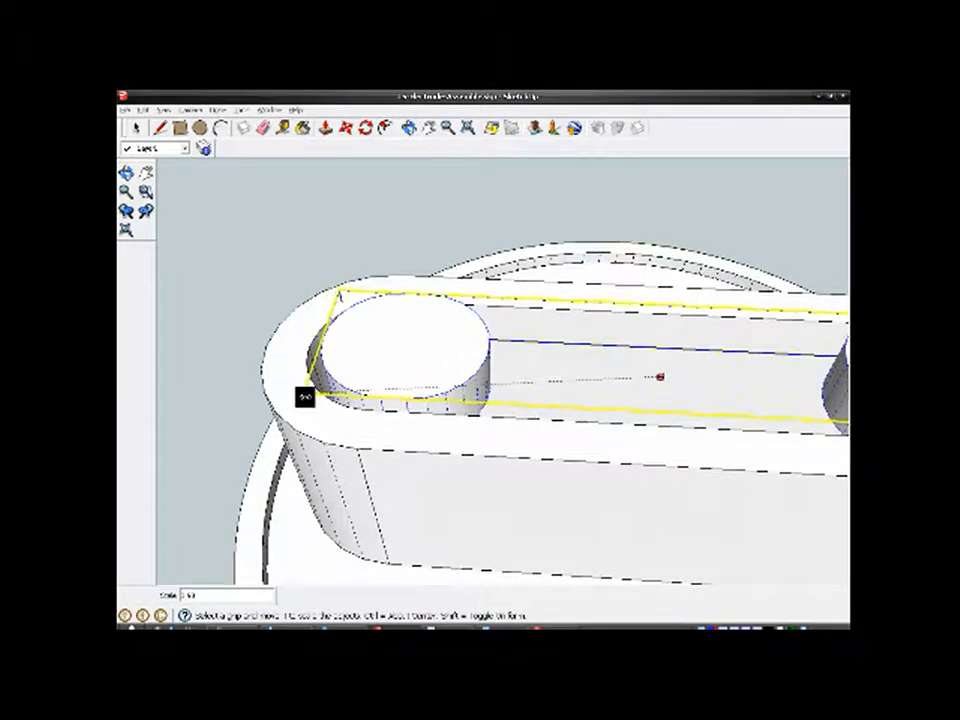
left_click(305, 397)
Step: Examine the gap between the scaled cylinder and the slot wall from above and from the side
scroll(394, 296, "down", 3)
middle_click_drag(394, 296, 484, 354)
scroll(407, 334, "up", 4)
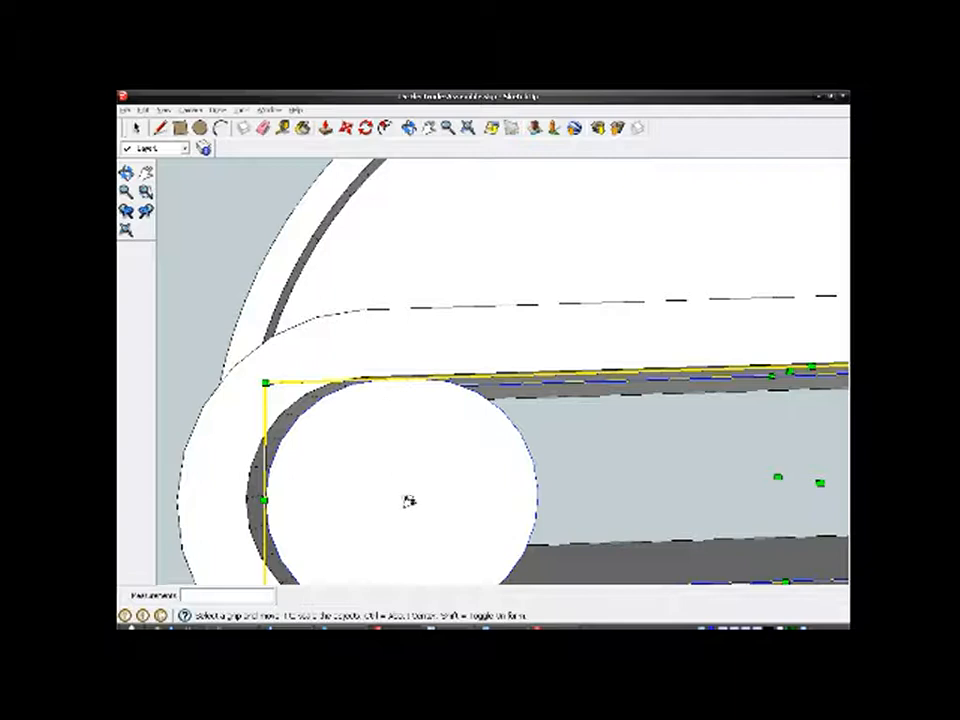
scroll(337, 348, "down", 2)
middle_click_drag(337, 348, 381, 332)
scroll(414, 381, "up", 3)
middle_click_drag(414, 381, 377, 384)
key("s")
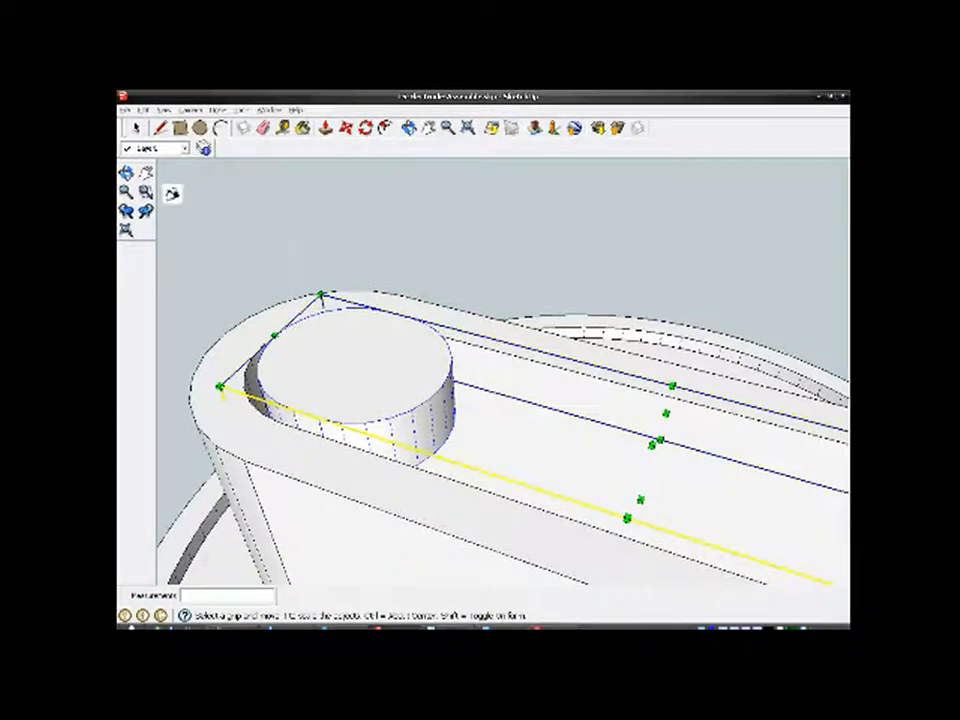
left_click(136, 128)
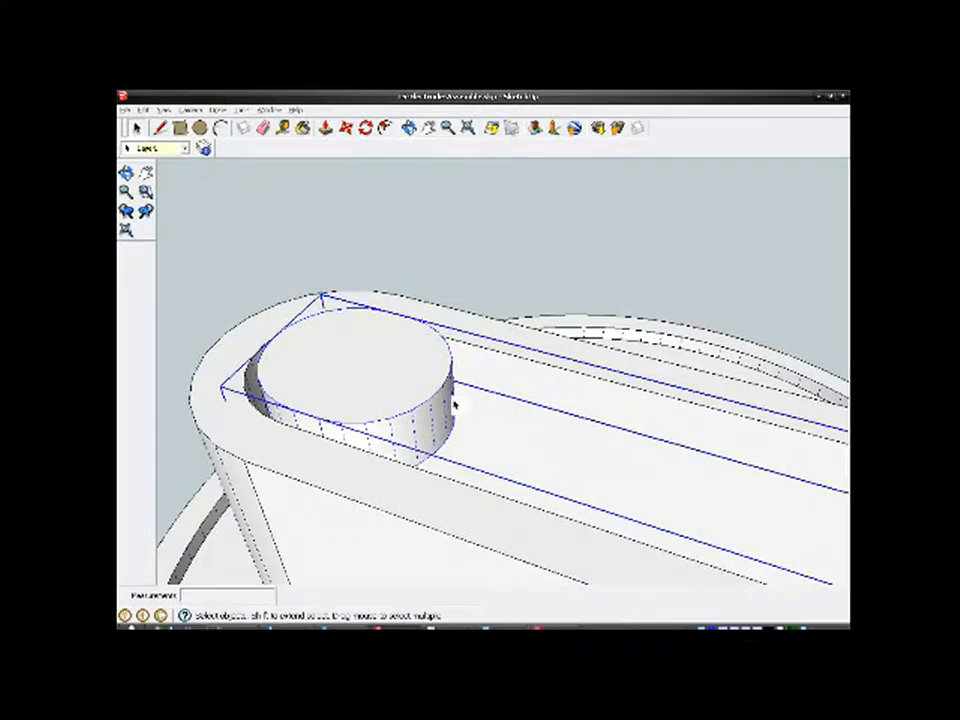
Step: Open the cylinder group for editing and extend the first cylinder through the slot to the flat underside of the round base
middle_click_drag(455, 403, 294, 405)
right_click(350, 354)
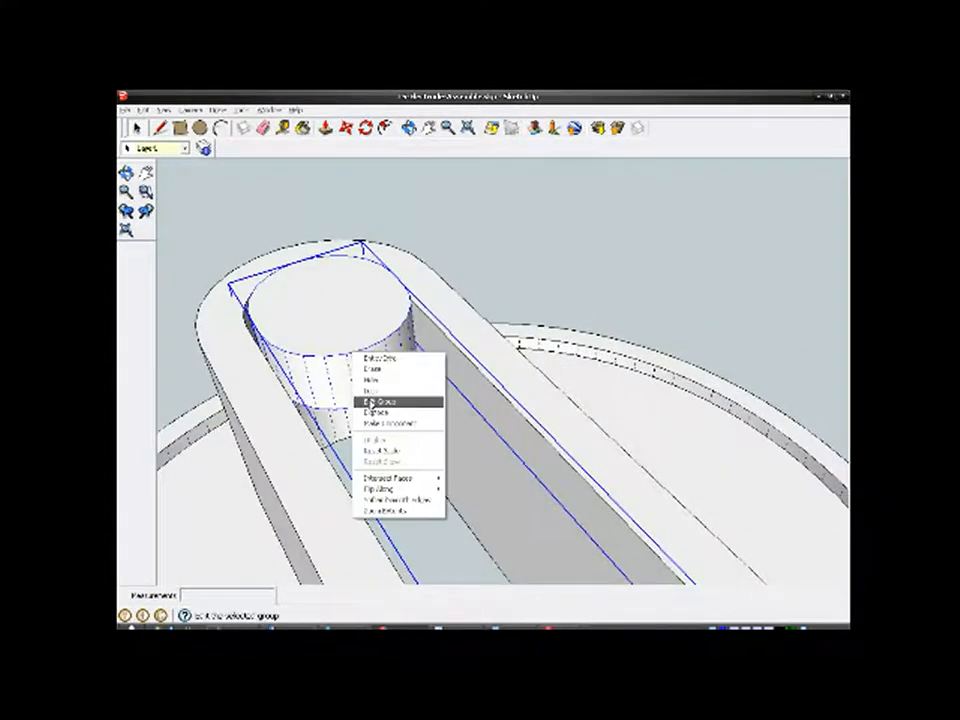
left_click(370, 403)
middle_click_drag(371, 401, 576, 405)
key("space")
left_click(480, 322)
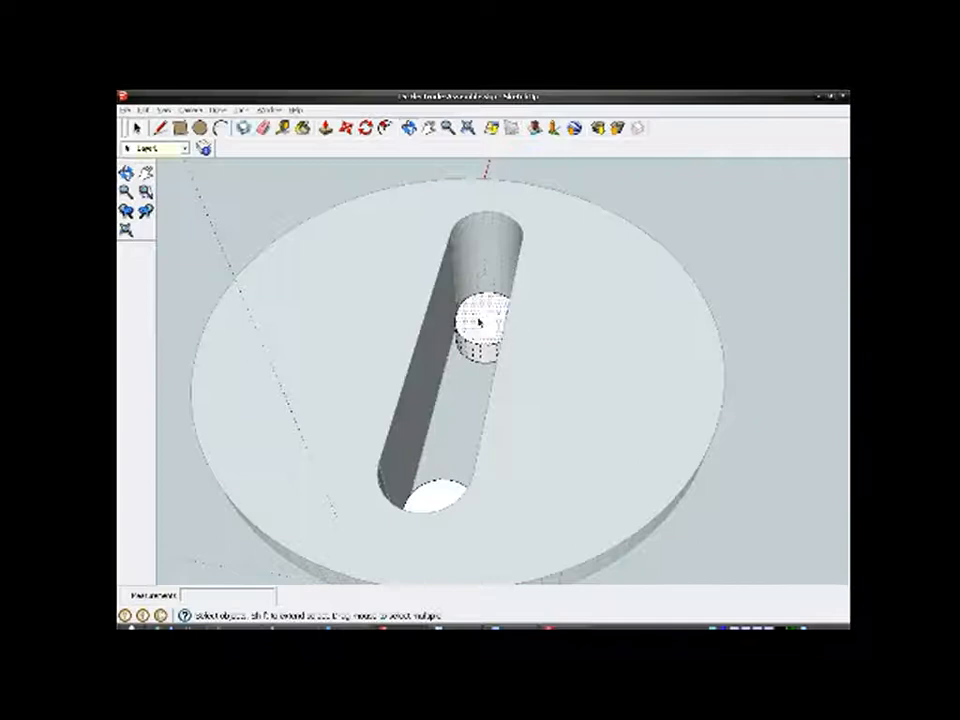
left_click(326, 130)
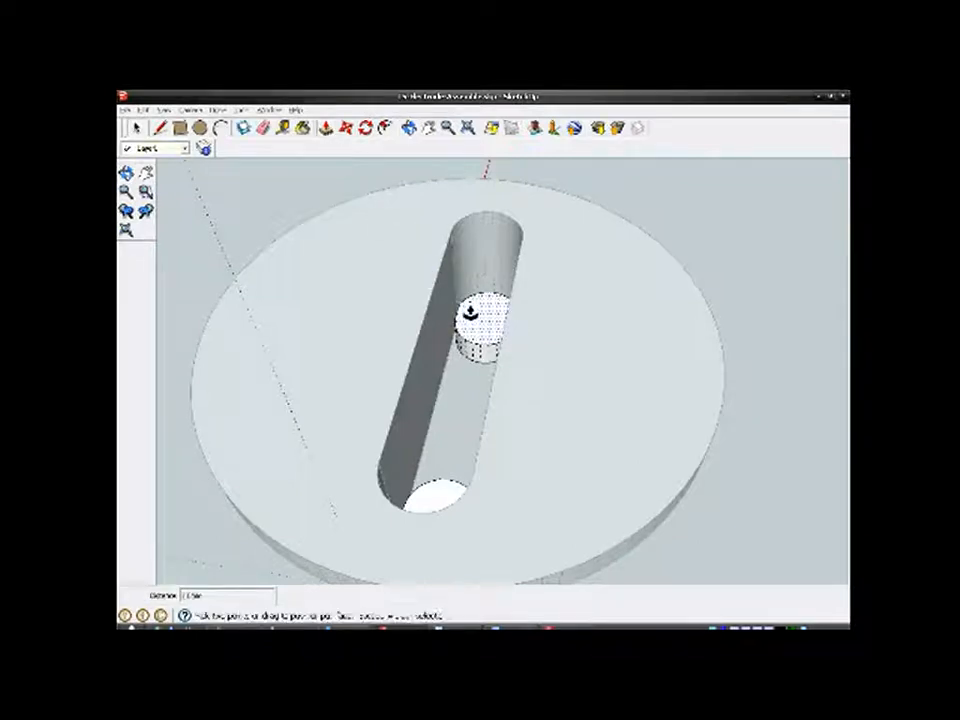
left_click_drag(480, 326, 553, 317)
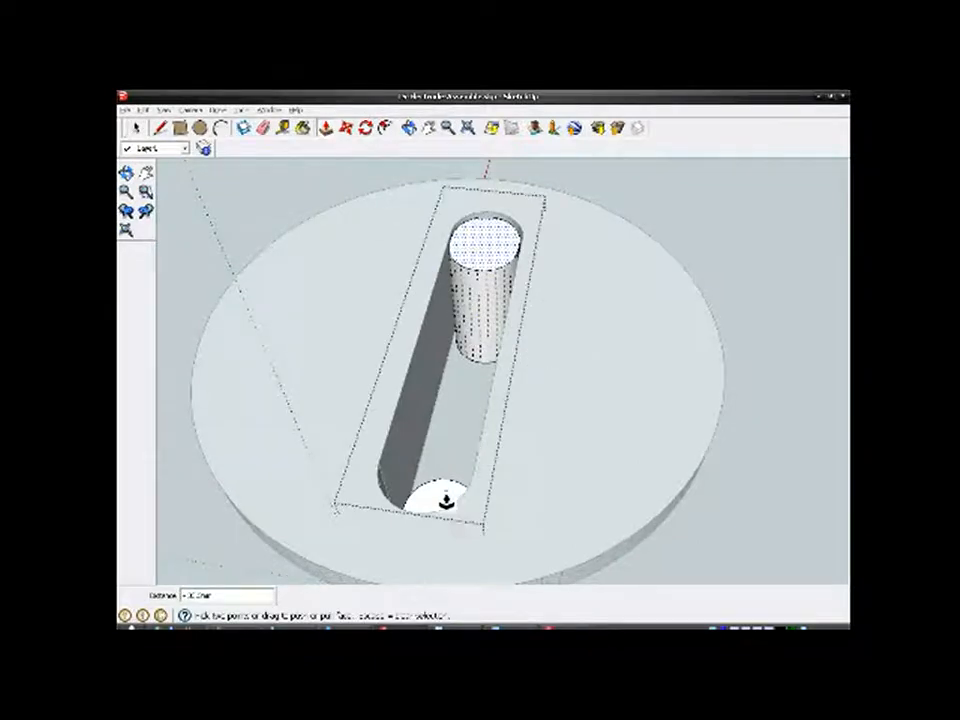
Step: Extend the second cylinder with Push/Pull to the flat underside of the round base
right_click(441, 498)
left_click(426, 499)
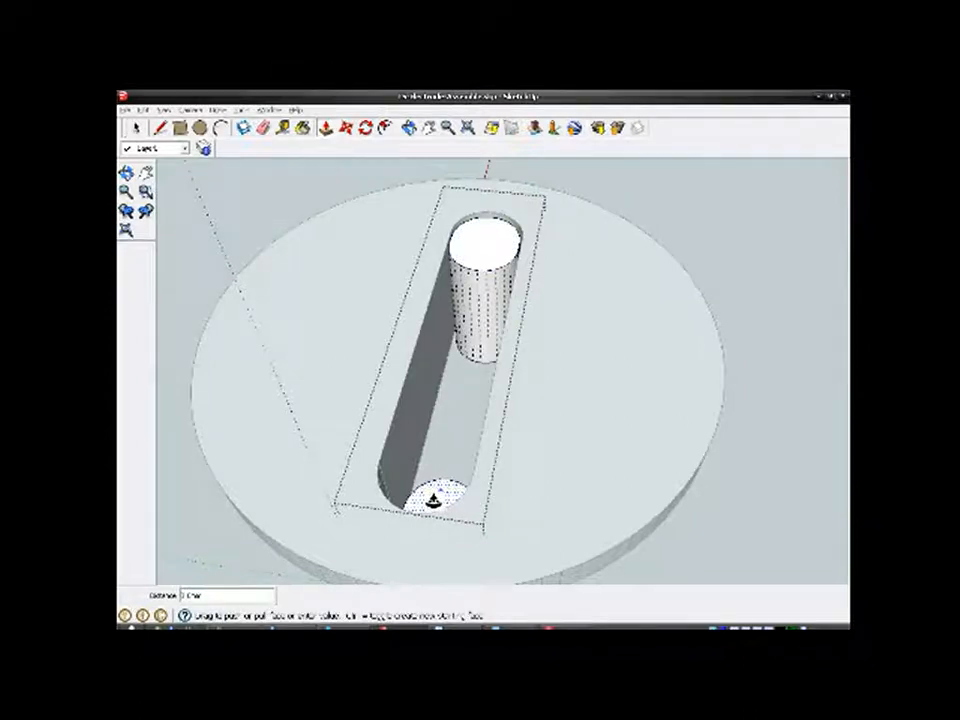
left_click(528, 475)
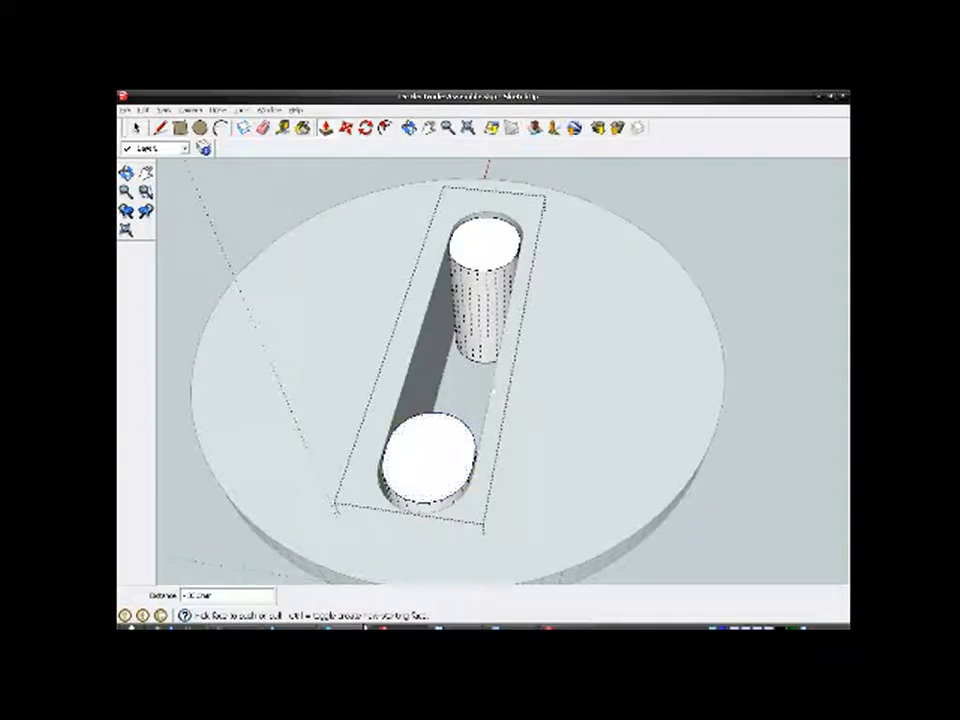
Step: Check the streaming status in Adobe Flash Media Live Encoder and return to the SketchUp model
left_click(563, 627)
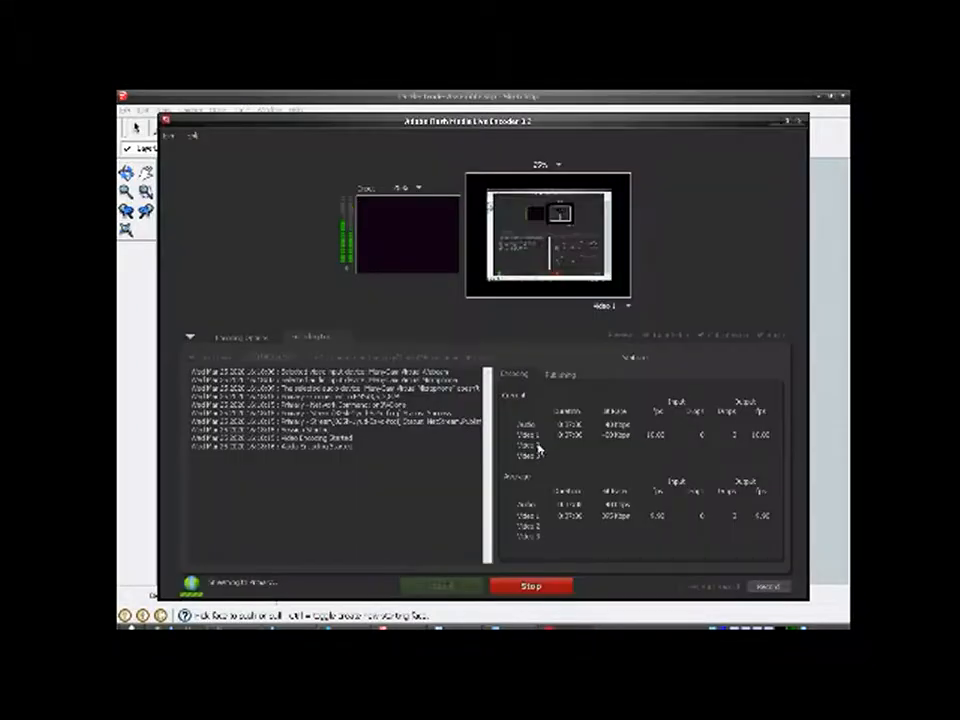
left_click(786, 121)
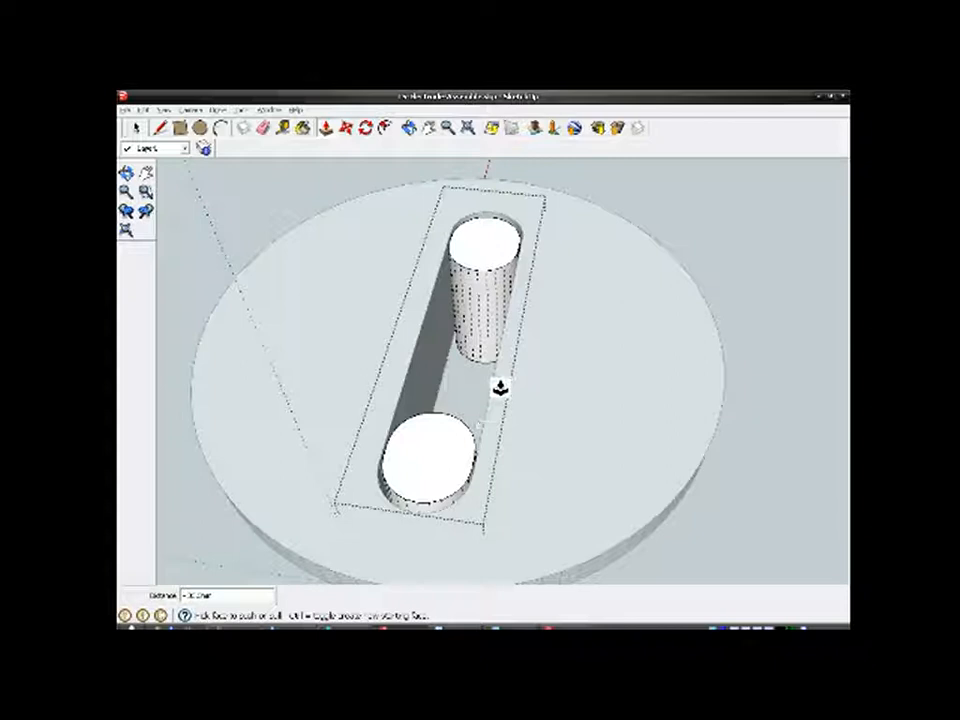
Step: Select the end face of the first cylinder at one end of the slot
left_click(137, 130)
middle_click_drag(540, 306, 500, 235)
middle_click_drag(521, 326, 475, 331)
middle_click_drag(540, 324, 519, 255)
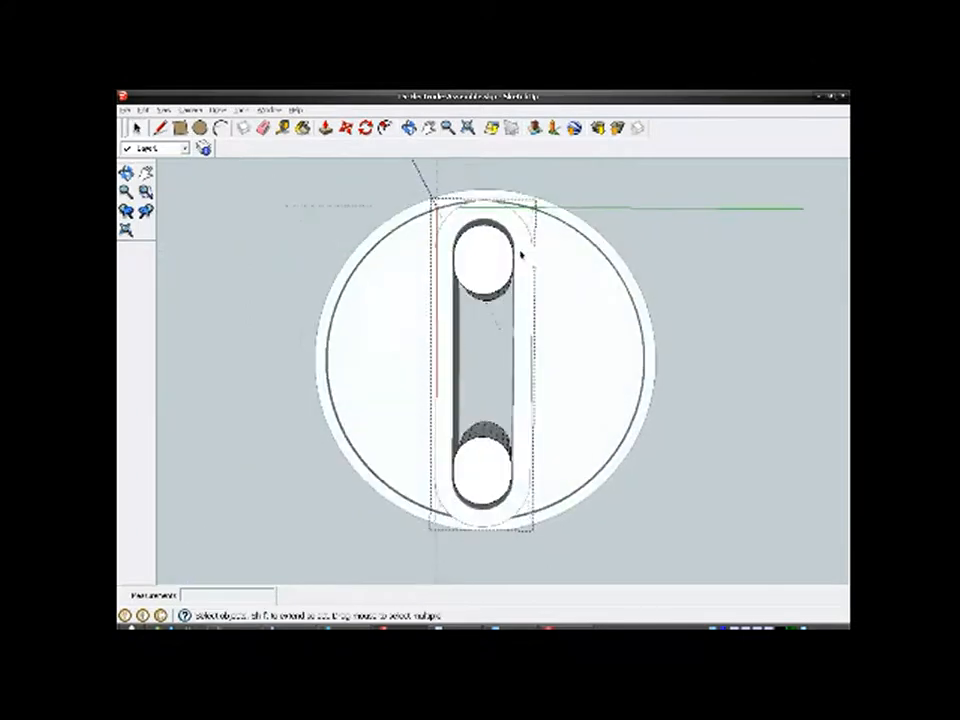
scroll(489, 255, "up", 4)
middle_click_drag(481, 288, 471, 214)
left_click(480, 223)
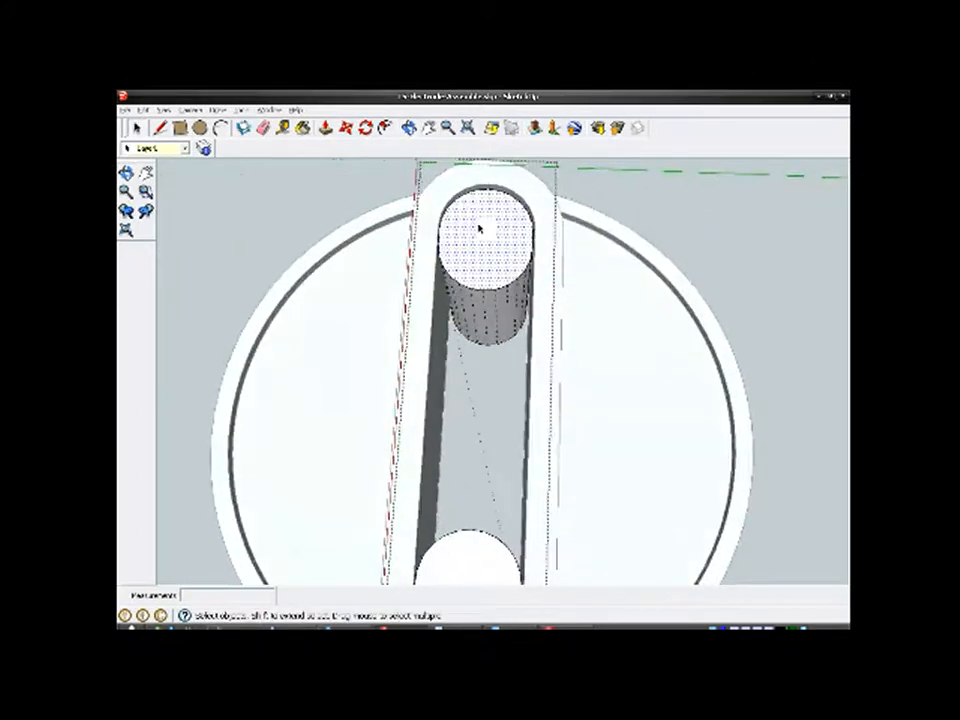
right_click(482, 230)
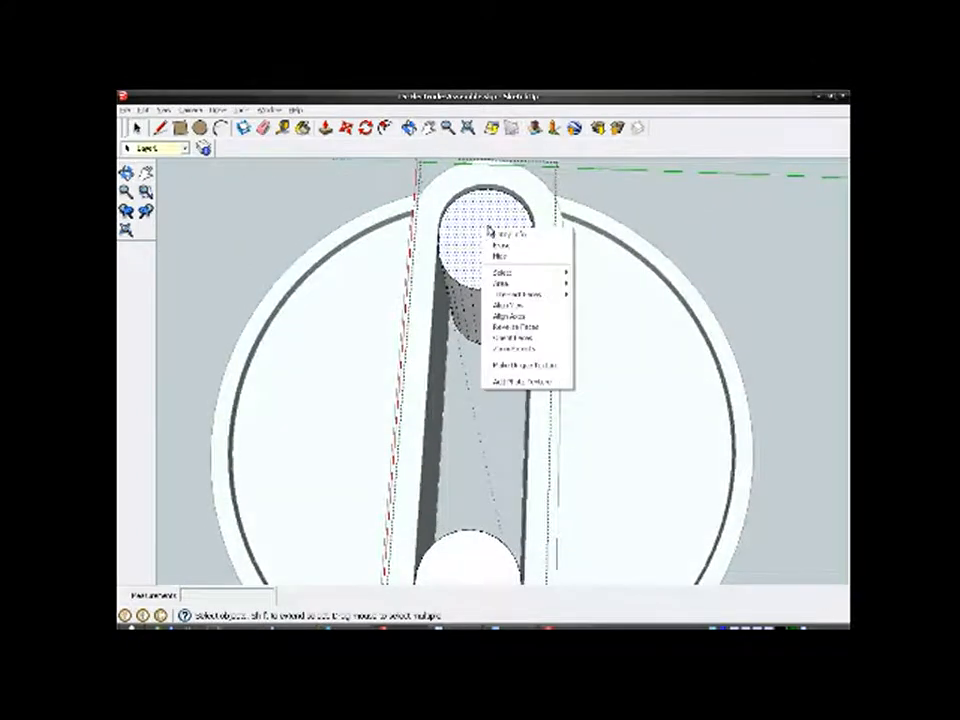
left_click(470, 226)
Step: Measure the first cylinder's length from its near end edge to its far end edge with the Tape Measure
middle_click_drag(485, 263, 501, 182)
scroll(501, 229, "up", 4)
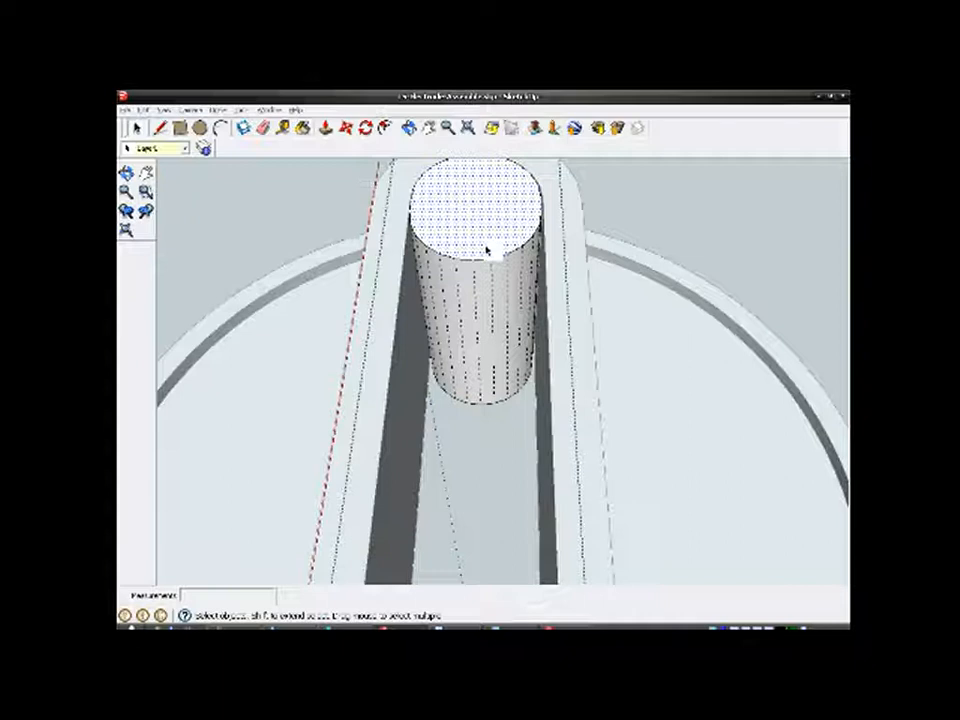
left_click(284, 127)
left_click_drag(471, 266, 486, 218)
key("t")
left_click(478, 214)
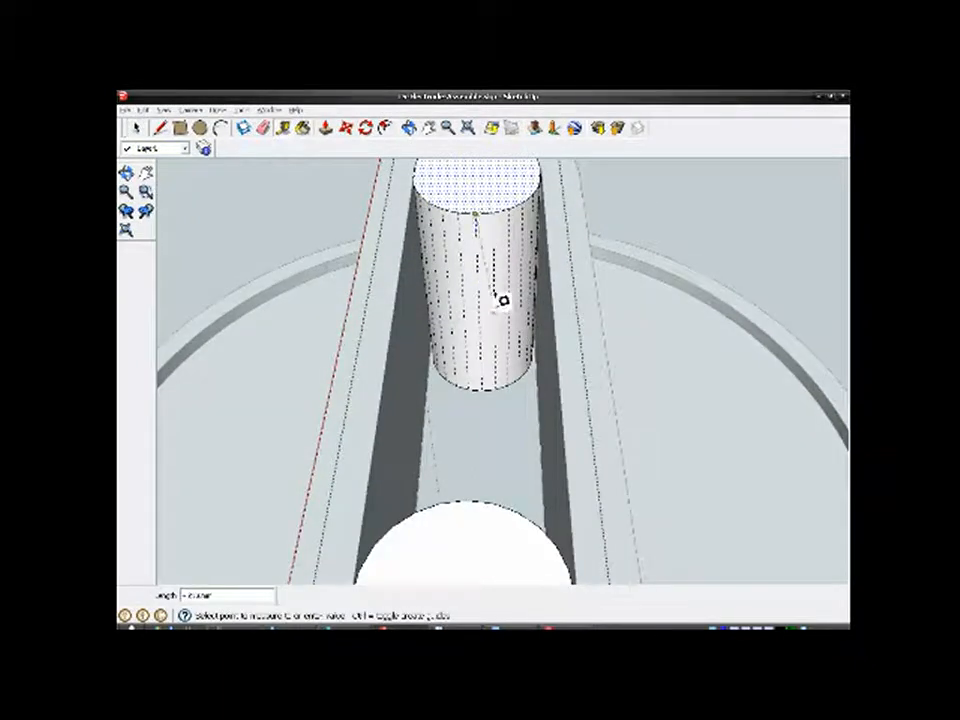
left_click(493, 385)
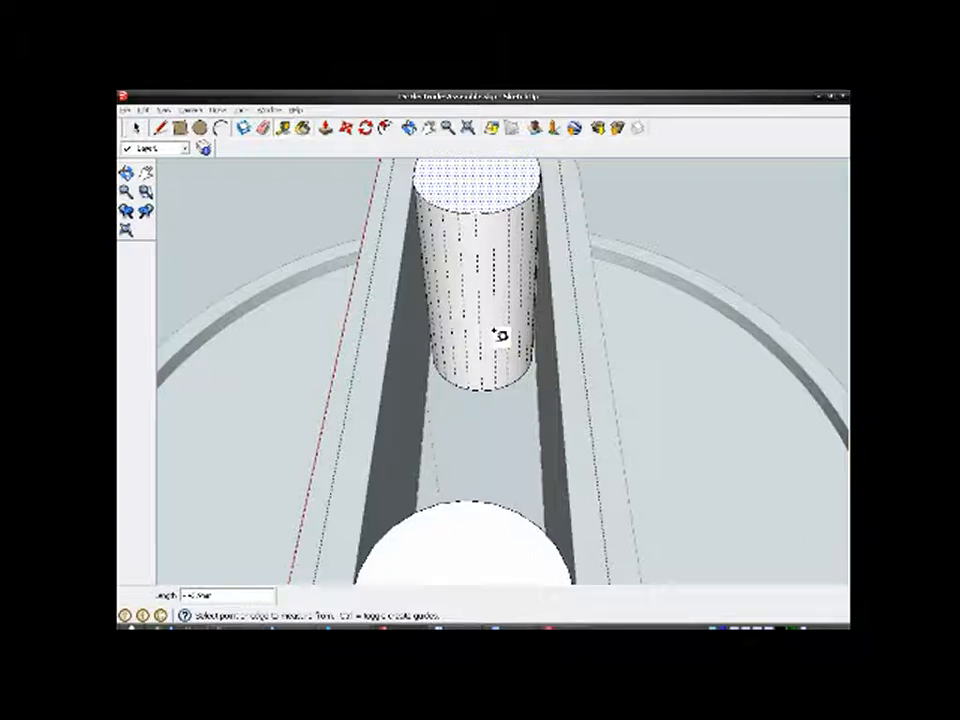
Step: Draw a circle of 0.5 mm radius at the centre of the first cylinder's end face
scroll(493, 331, "down", 1)
middle_click_drag(483, 283, 467, 351)
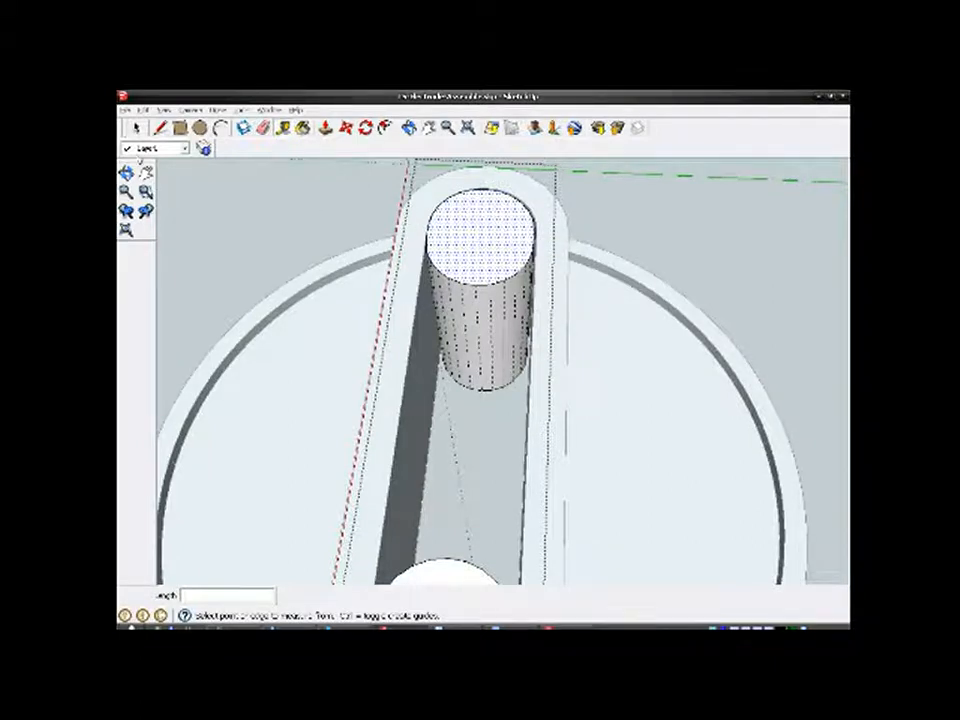
left_click(200, 128)
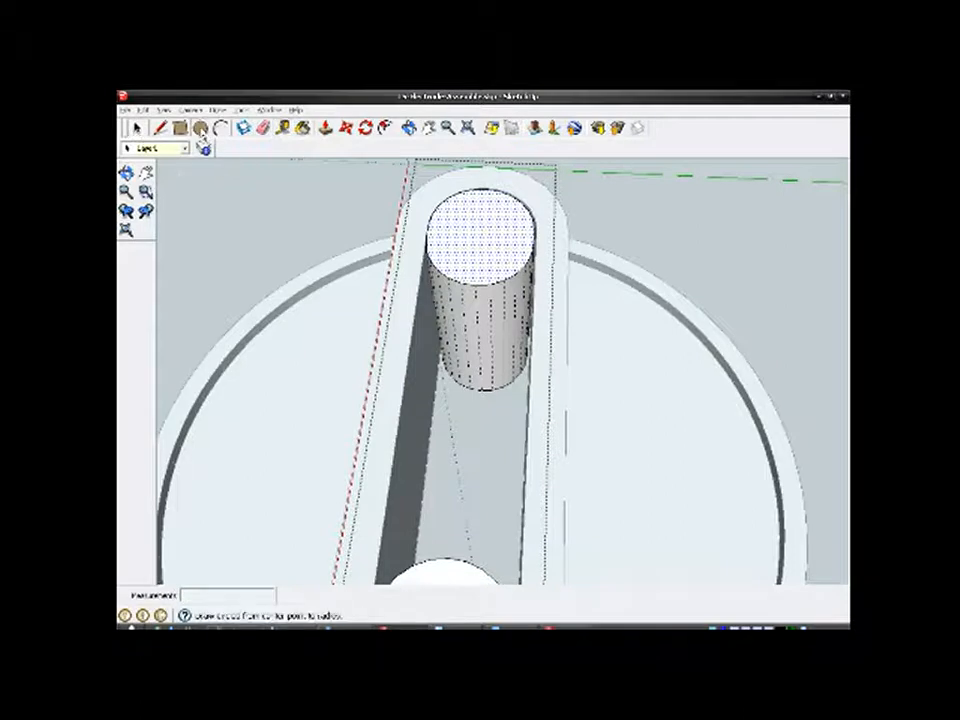
middle_click_drag(476, 243, 504, 328)
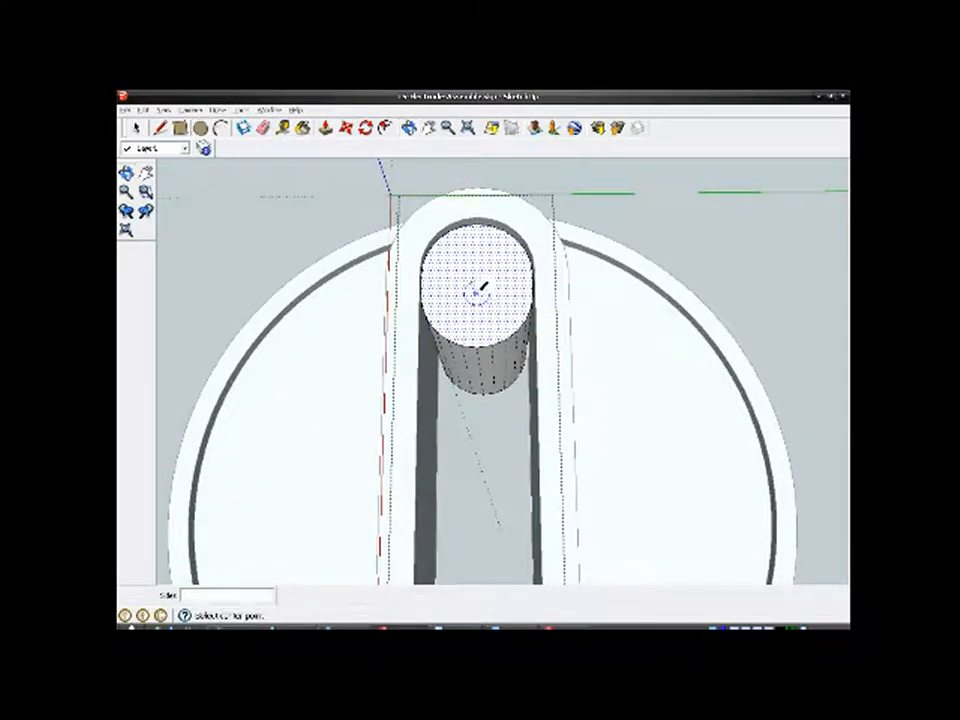
scroll(476, 293, "up", 2)
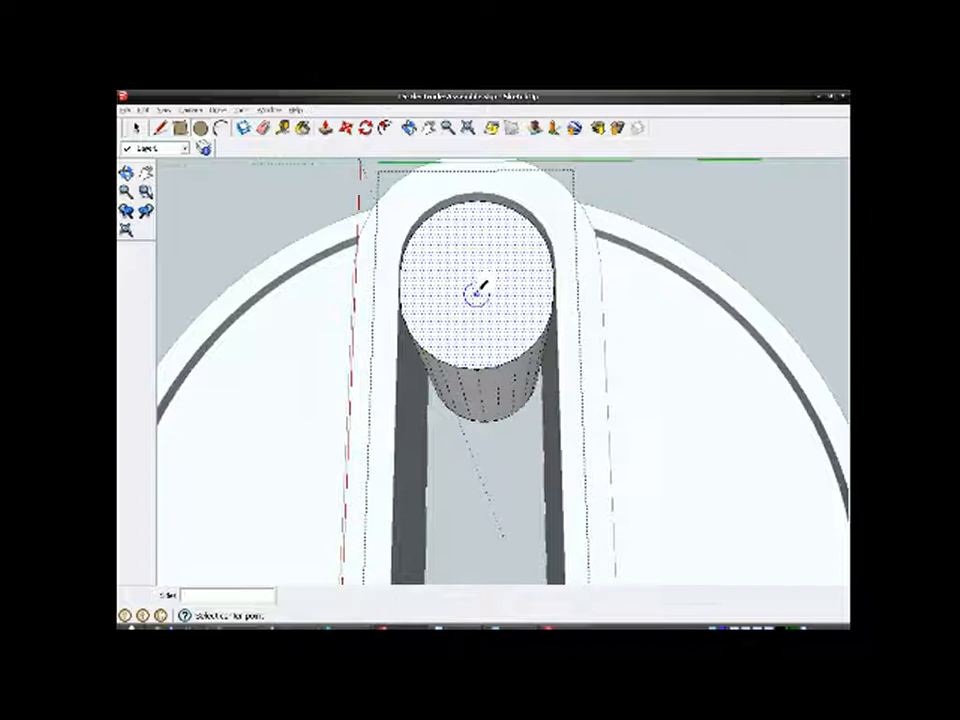
left_click(476, 294)
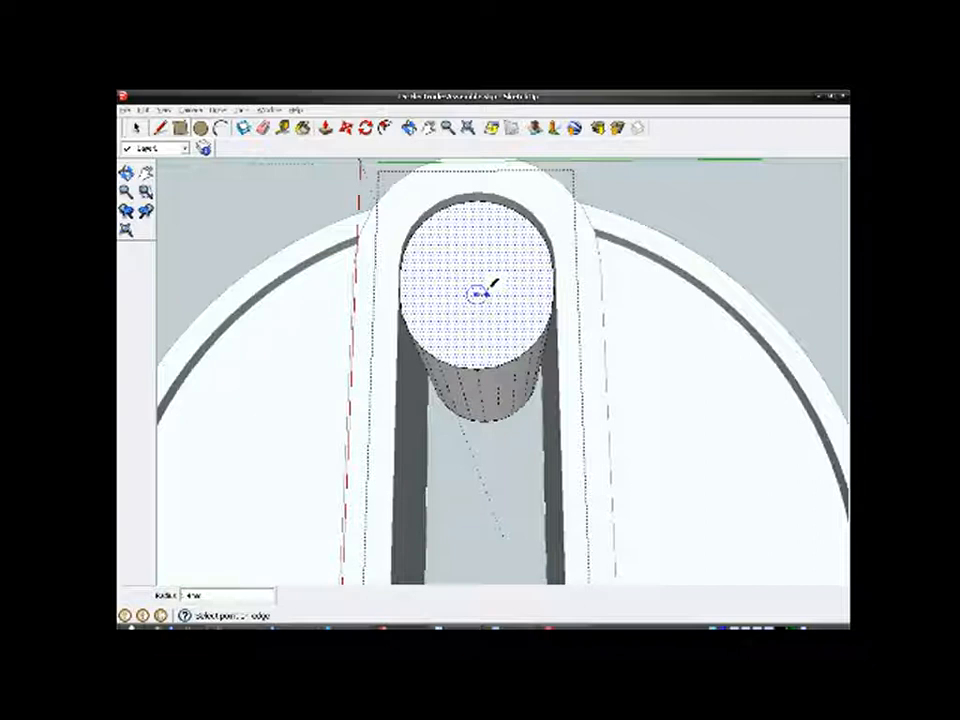
type(".5")
key("Return")
scroll(477, 290, "up", 2)
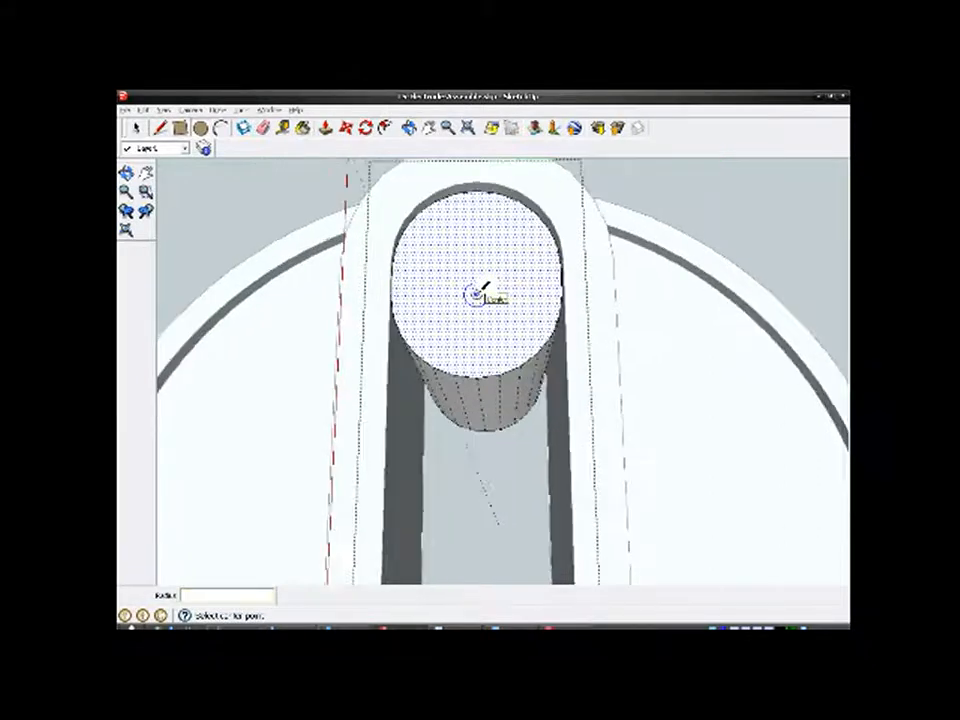
Step: Push the small circle through the full length of the first cylinder with Push/Pull to cut a centre hole
left_click(135, 128)
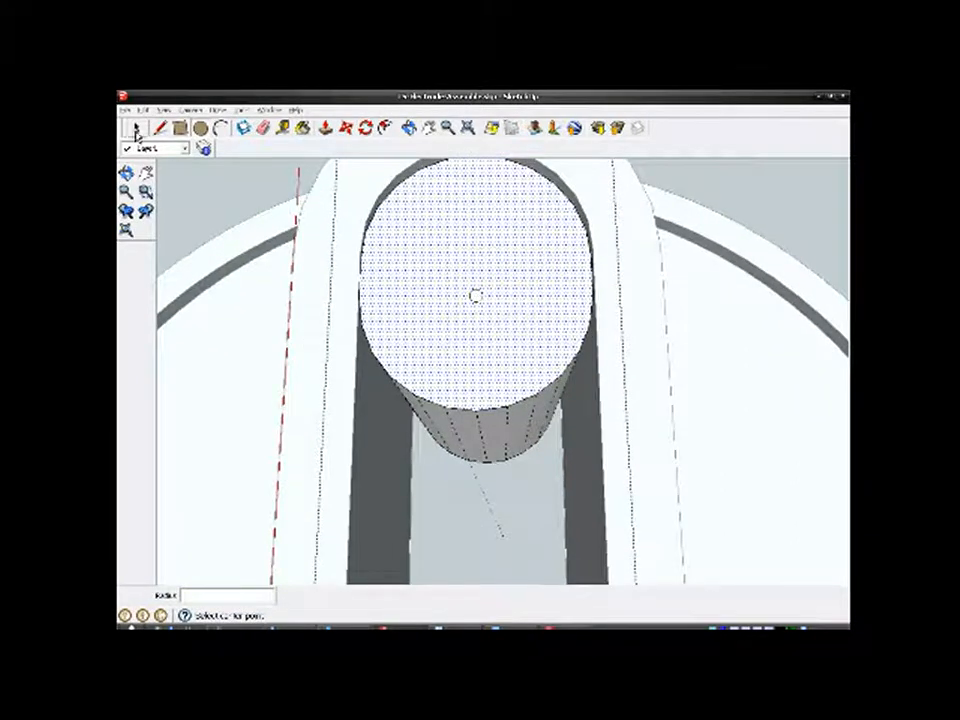
scroll(474, 283, "up", 1)
scroll(471, 280, "up", 2)
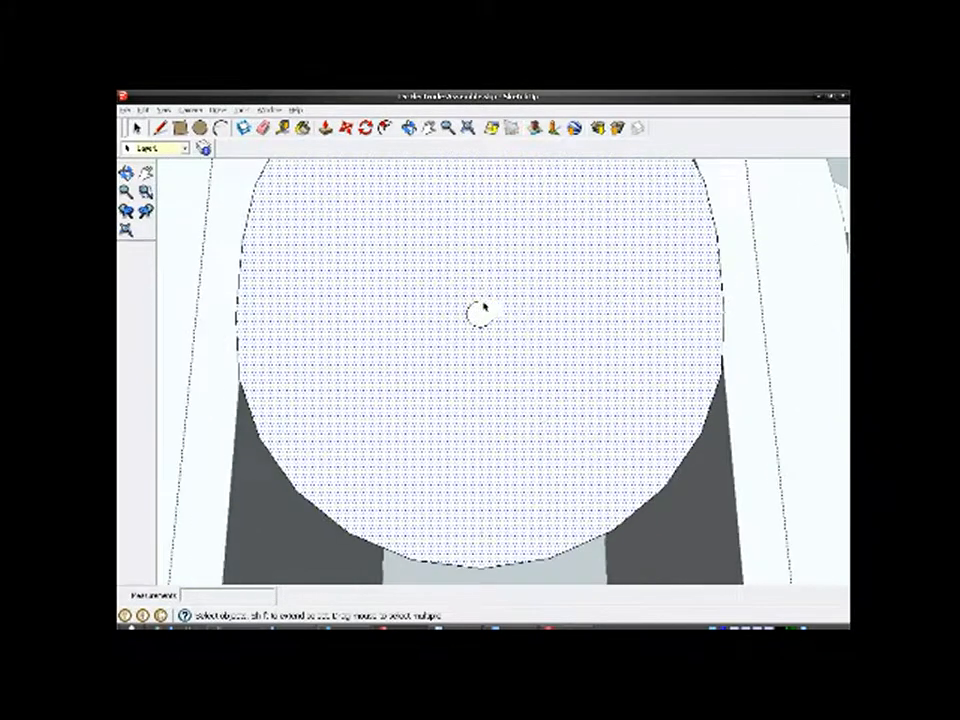
left_click(481, 313)
left_click(325, 128)
scroll(456, 245, "down", 4)
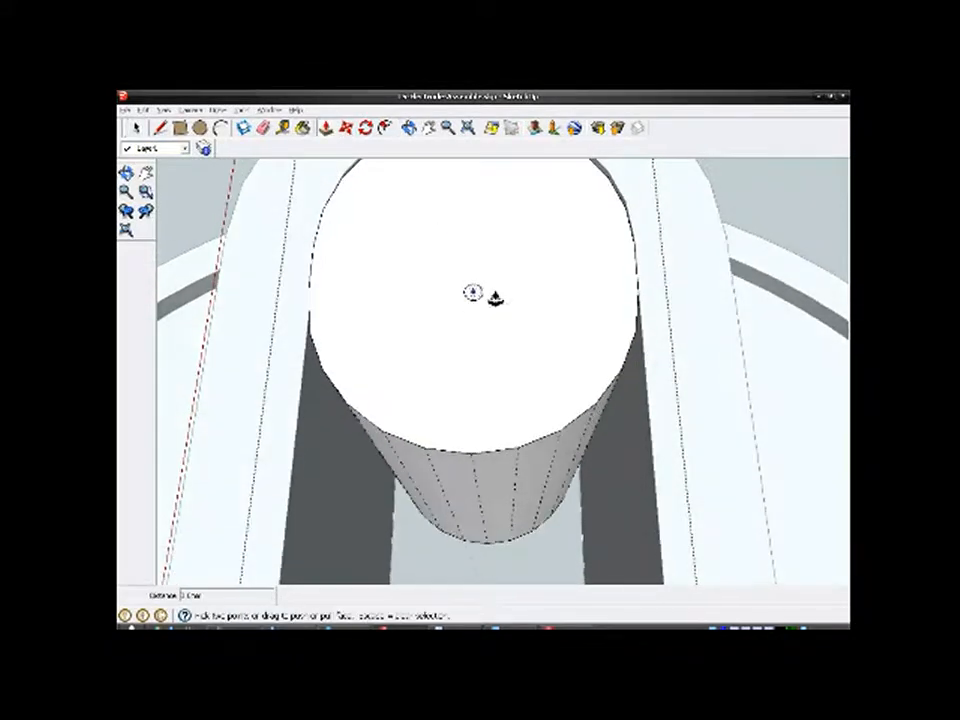
left_click(478, 293)
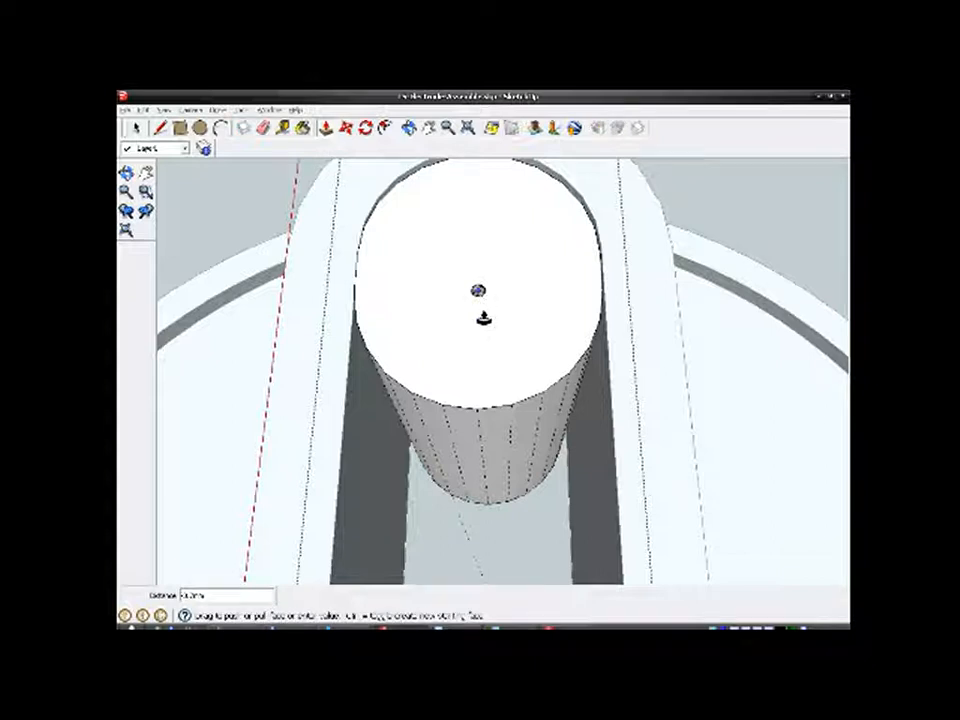
left_click(510, 503)
Step: Look straight down the centre hole of the first cylinder to check that it passes through
middle_click_drag(476, 306, 506, 353)
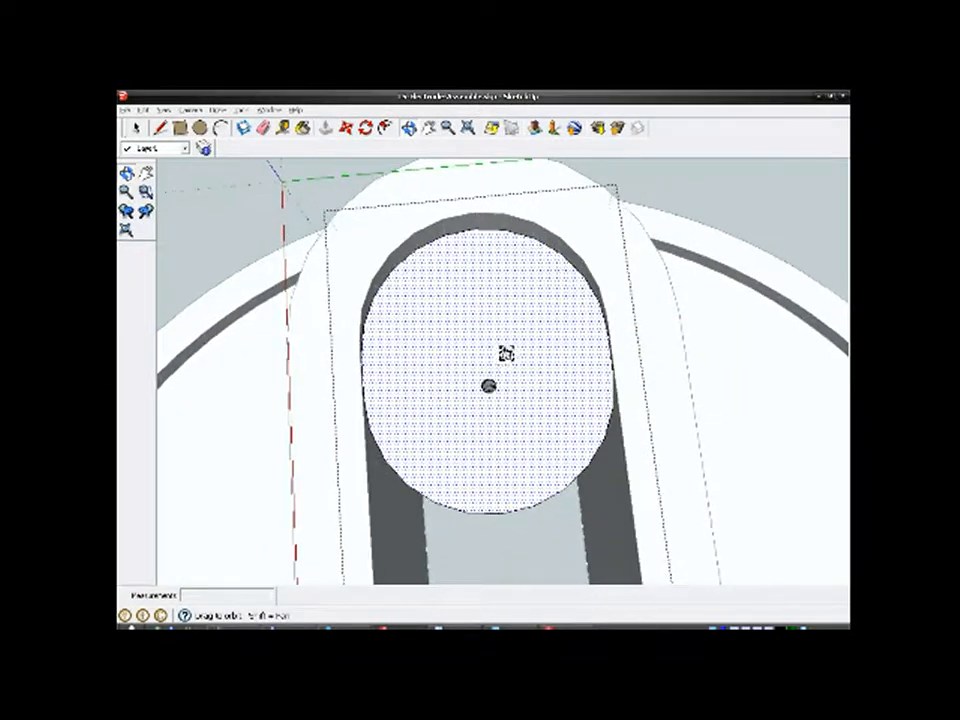
scroll(482, 400, "up", 5)
middle_click_drag(476, 405, 493, 490)
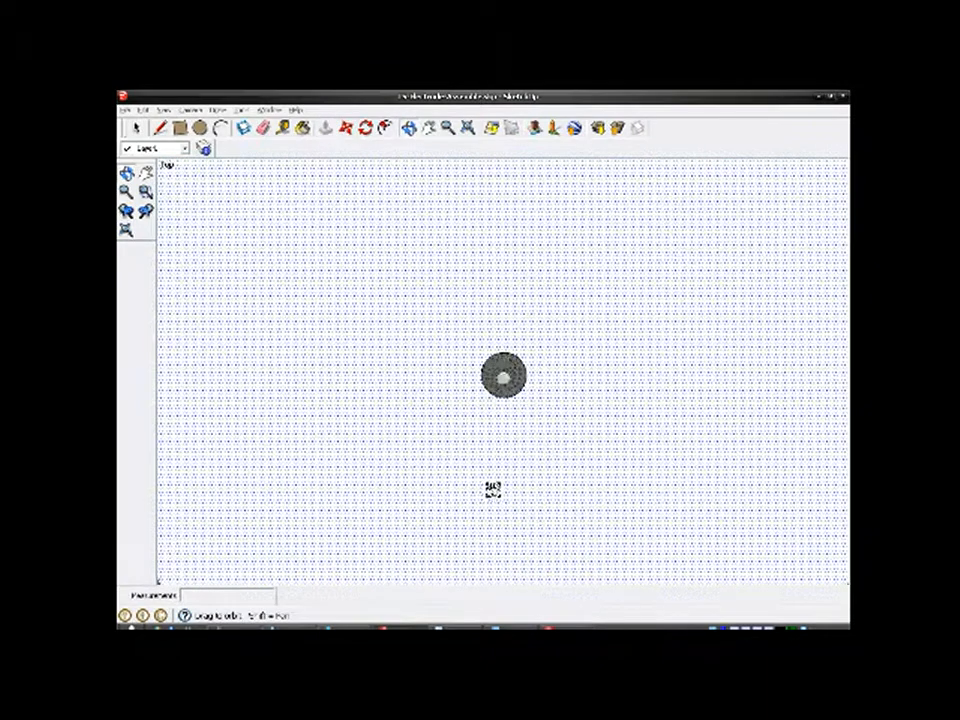
scroll(471, 300, "down", 3)
scroll(566, 375, "down", 1)
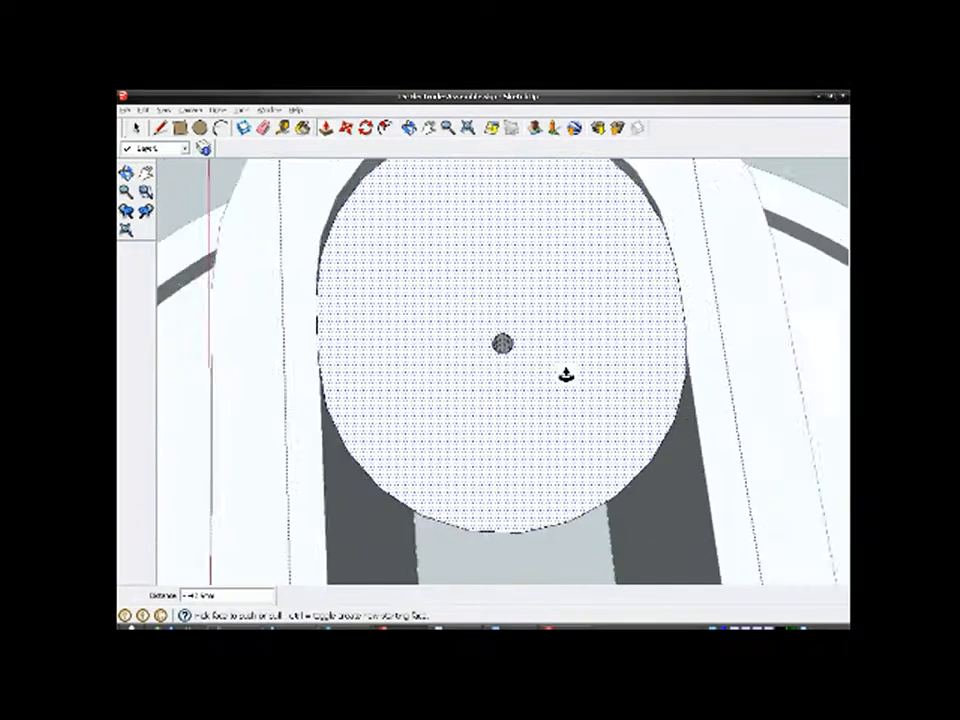
scroll(566, 375, "down", 2)
scroll(457, 286, "down", 1)
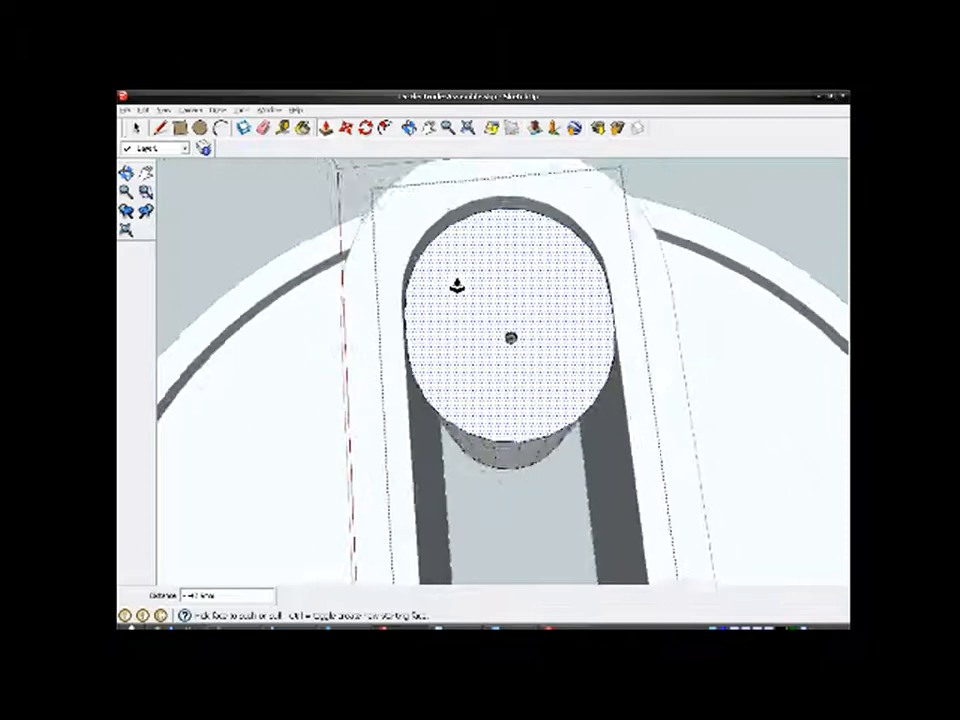
Step: Draw a small circle matching the first hole at the centre of the second cylinder's end face
scroll(457, 286, "down", 5)
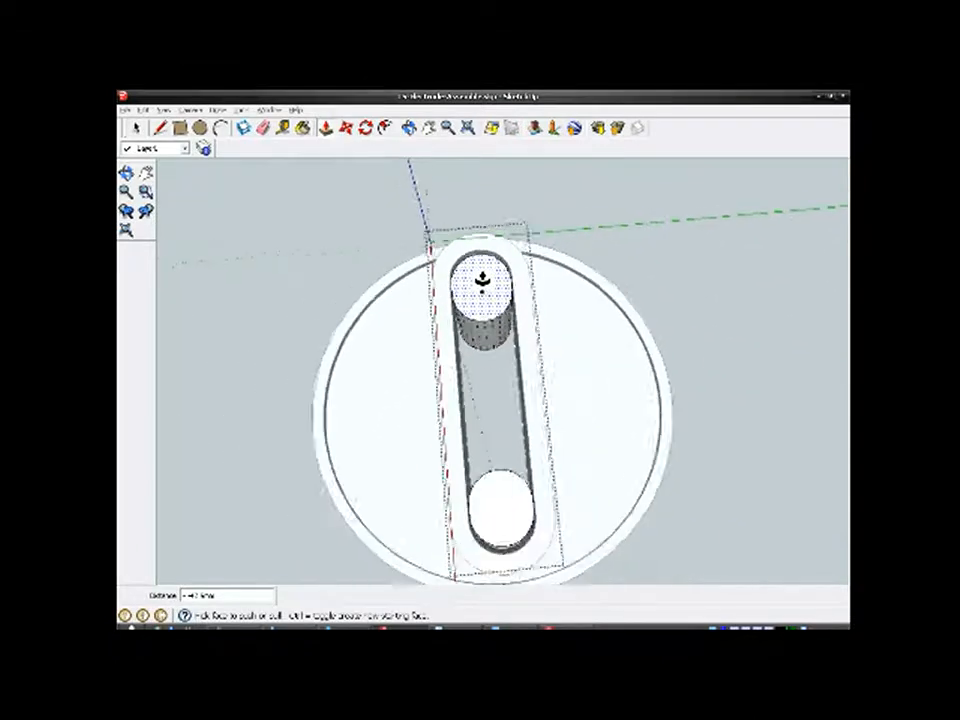
scroll(482, 280, "down", 1)
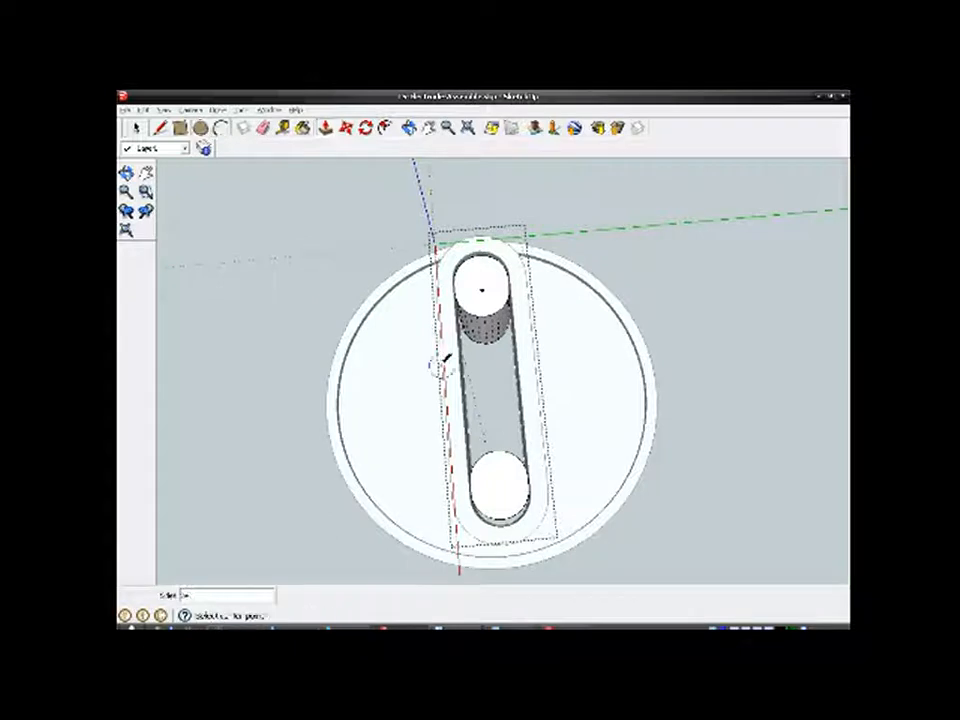
scroll(505, 466, "up", 5)
key("c")
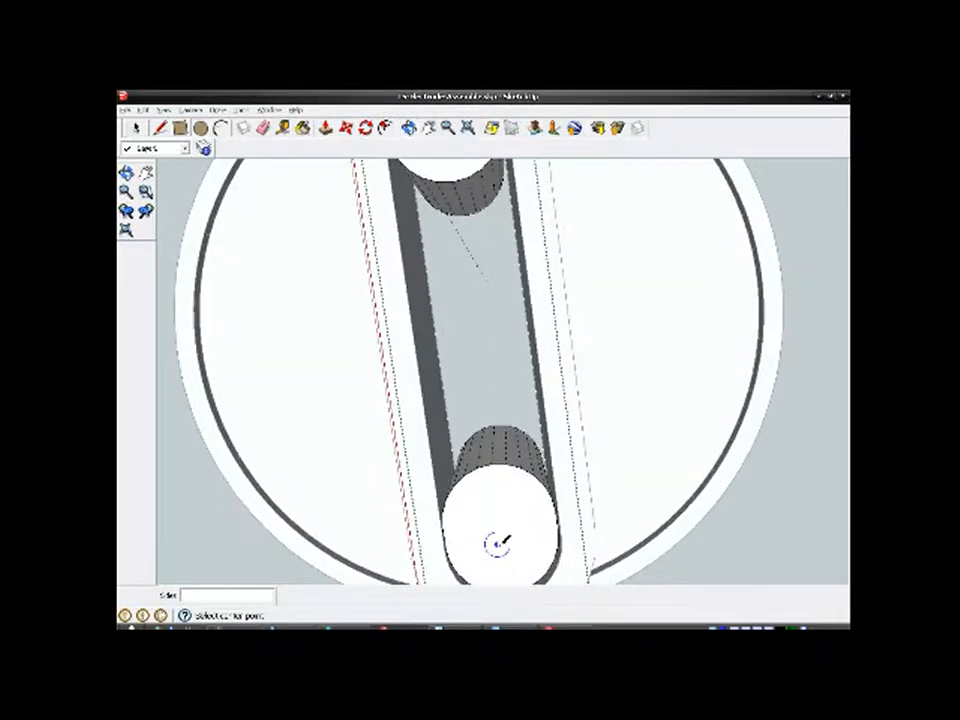
scroll(495, 535, "up", 2)
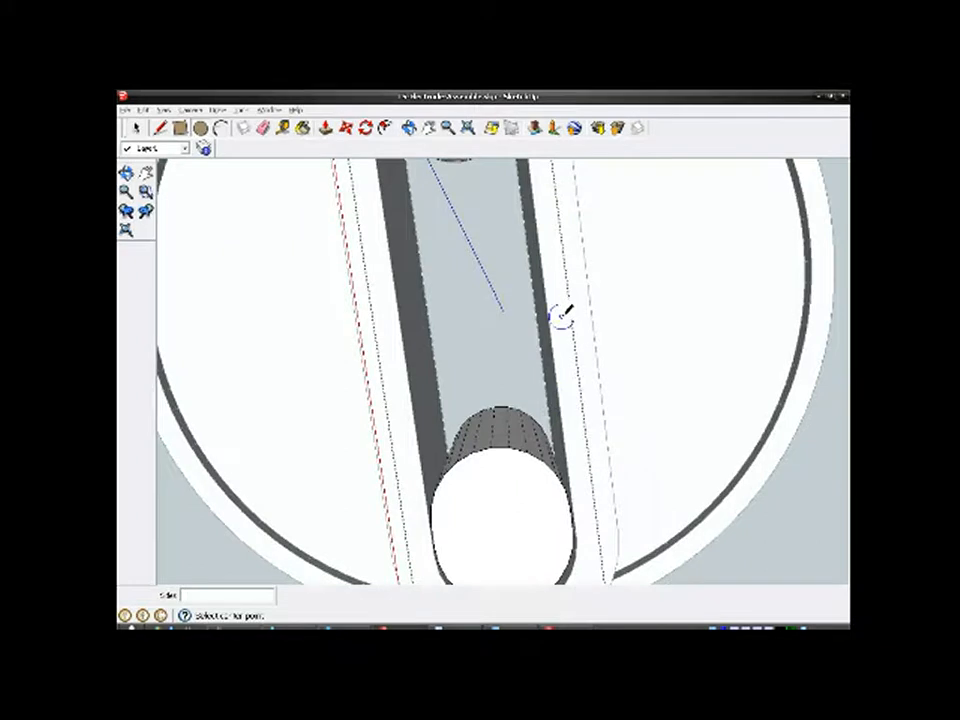
scroll(545, 370, "down", 2)
scroll(525, 430, "up", 3)
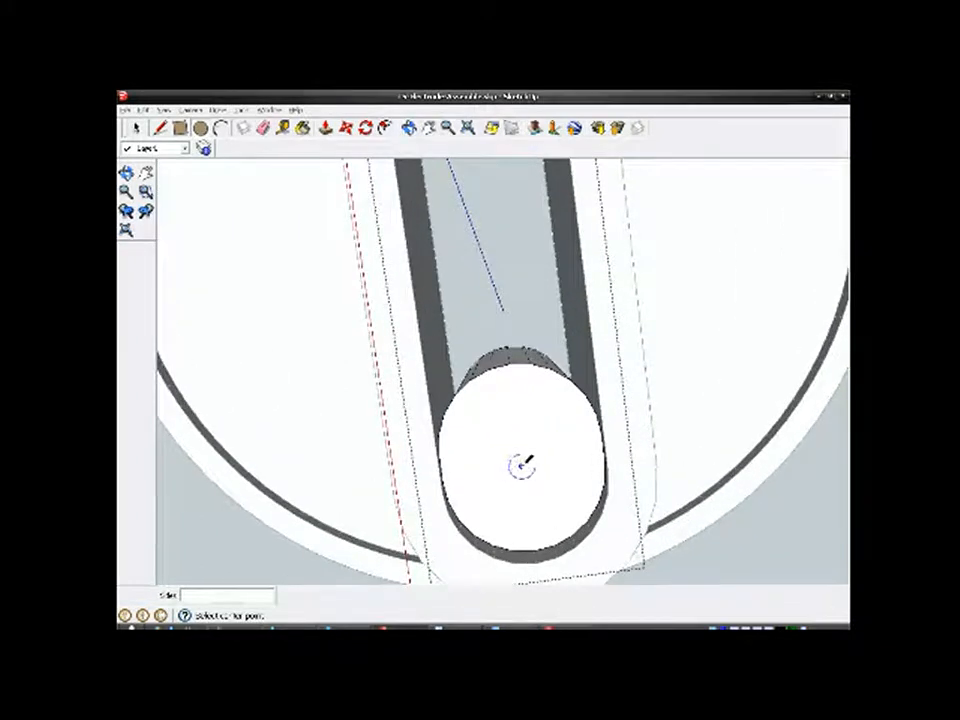
key("space")
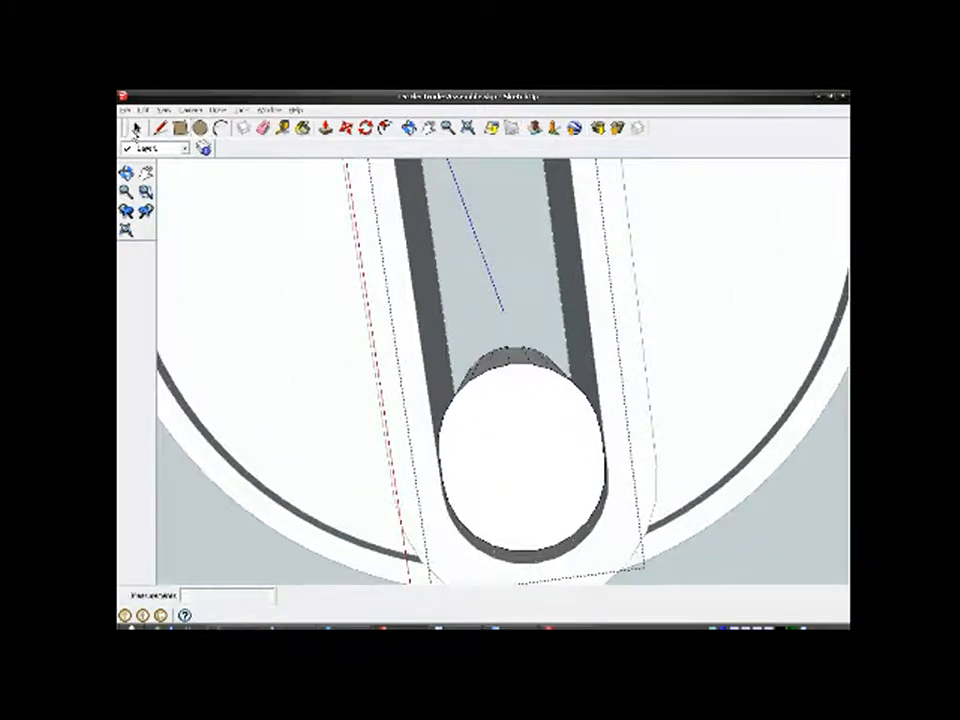
left_click(535, 423)
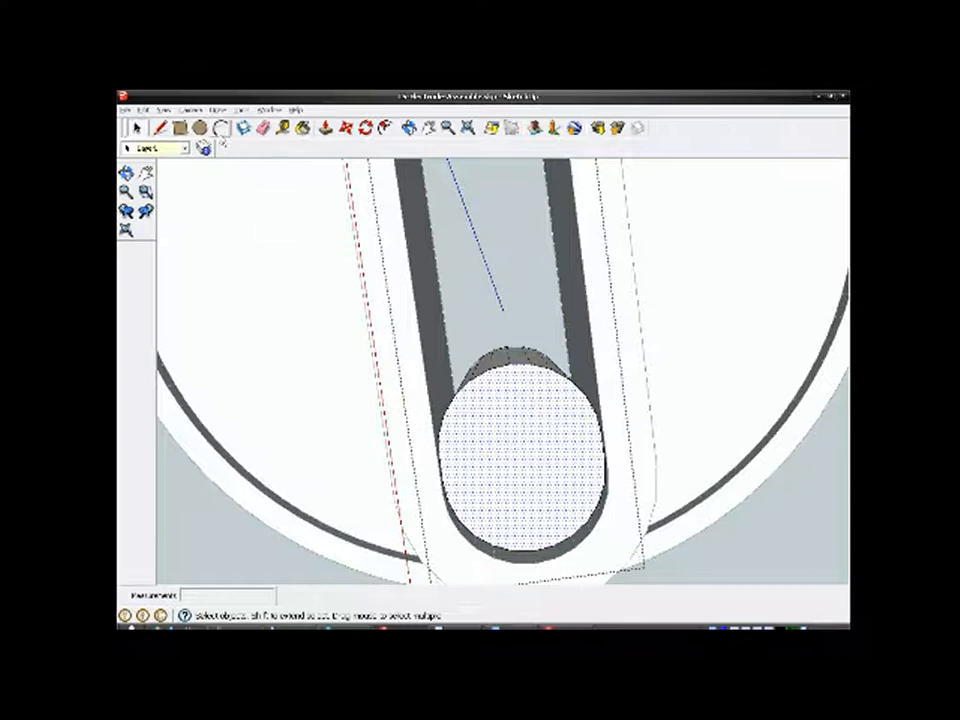
left_click(200, 128)
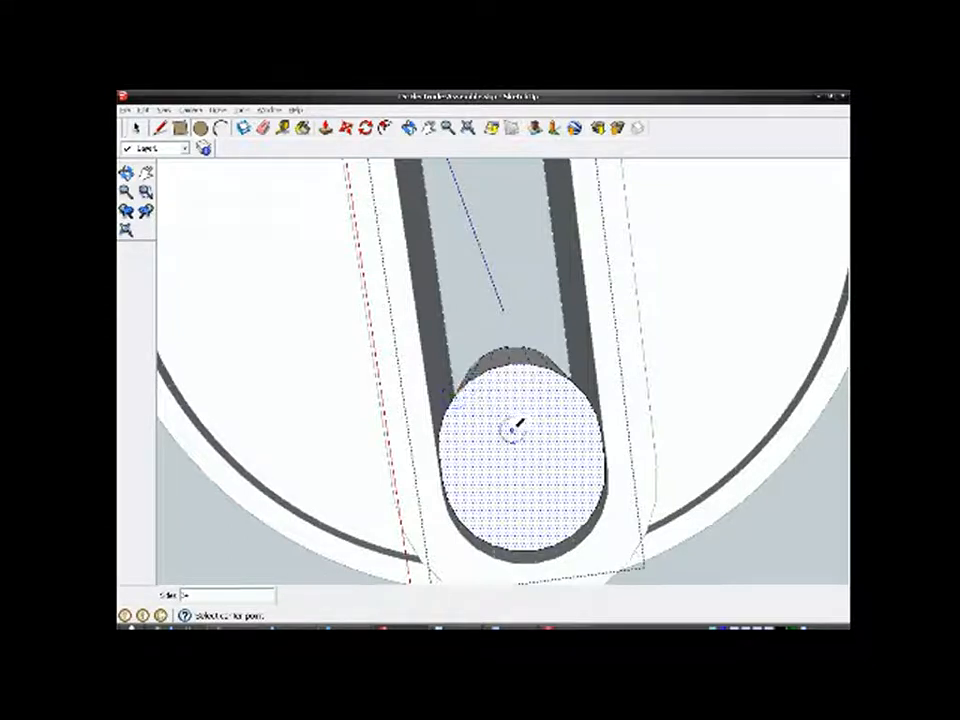
left_click(520, 444)
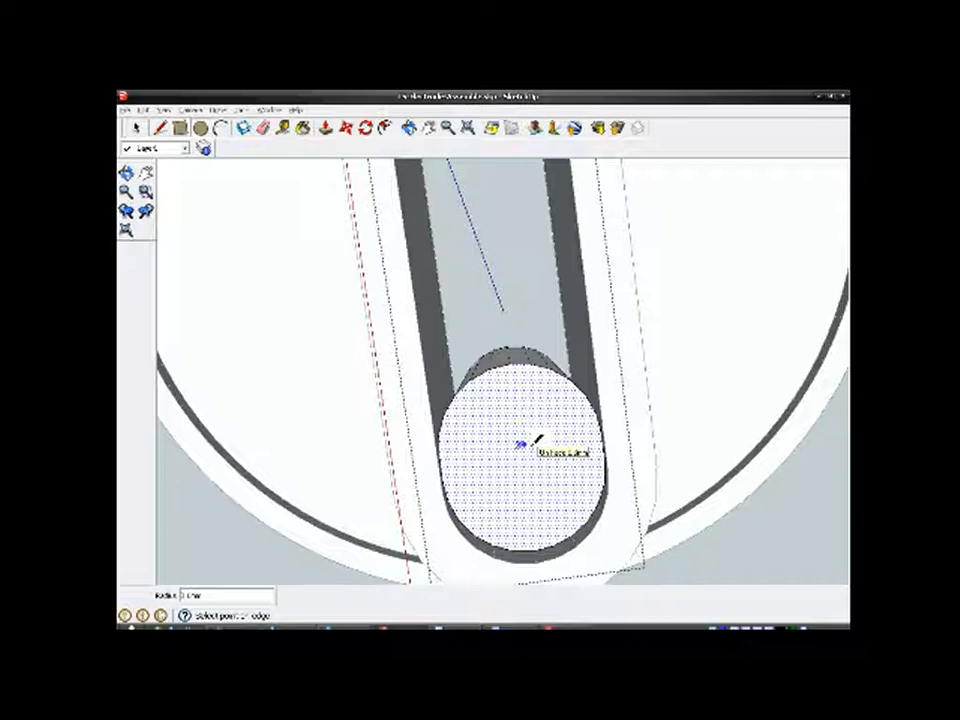
key("Escape")
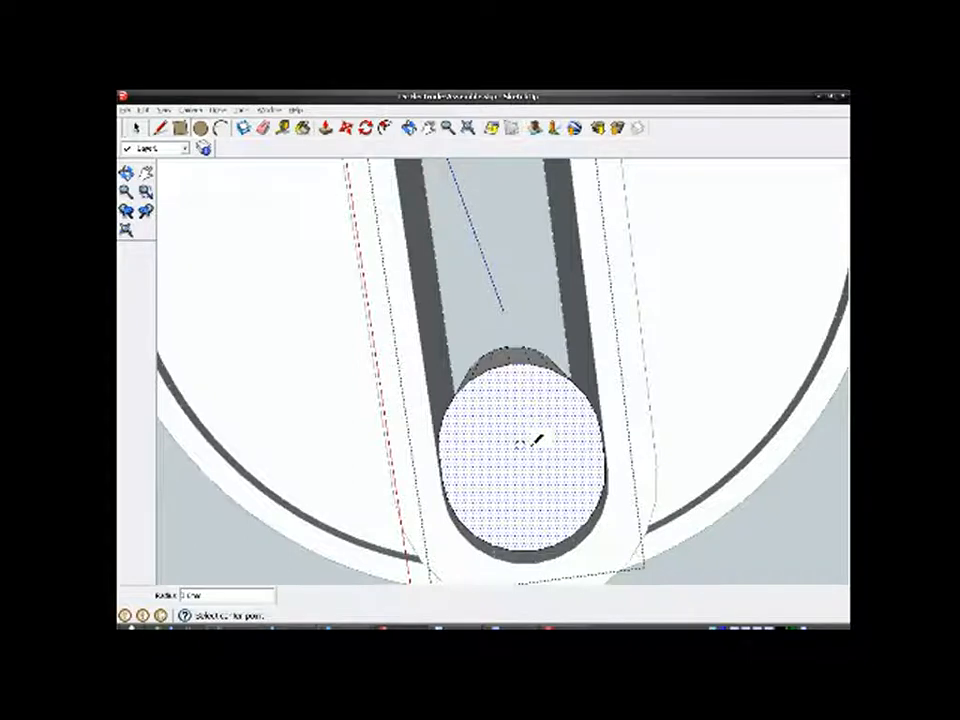
Step: Push the small circle through the full length of the second cylinder with Push/Pull and check the hole from above
left_click(326, 132)
middle_click_drag(535, 439, 525, 480)
scroll(523, 478, "up", 5)
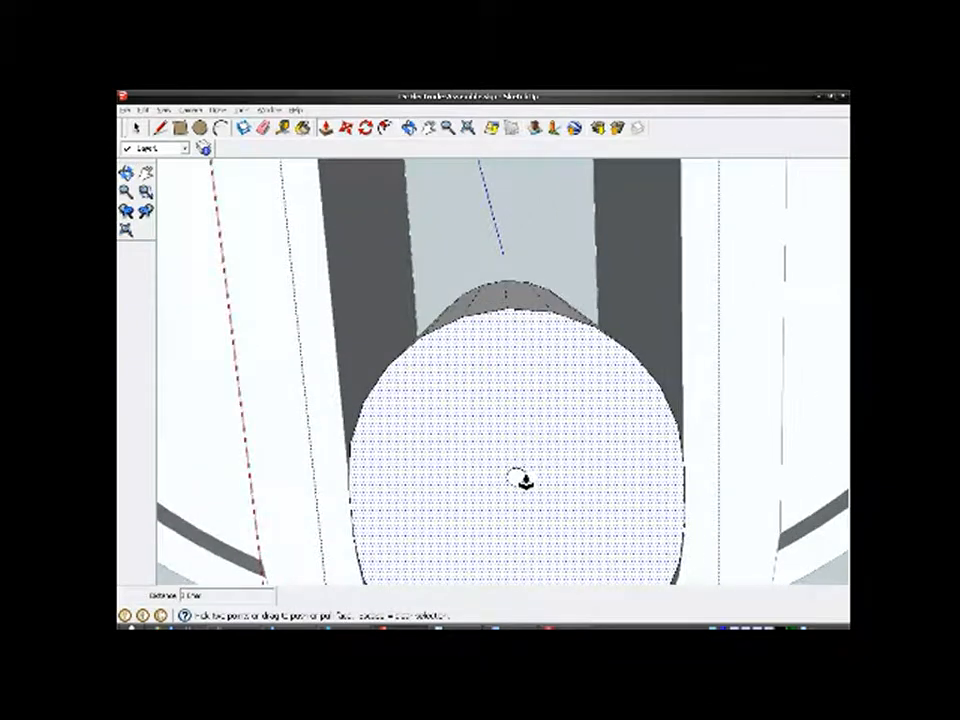
left_click_drag(517, 483, 514, 468)
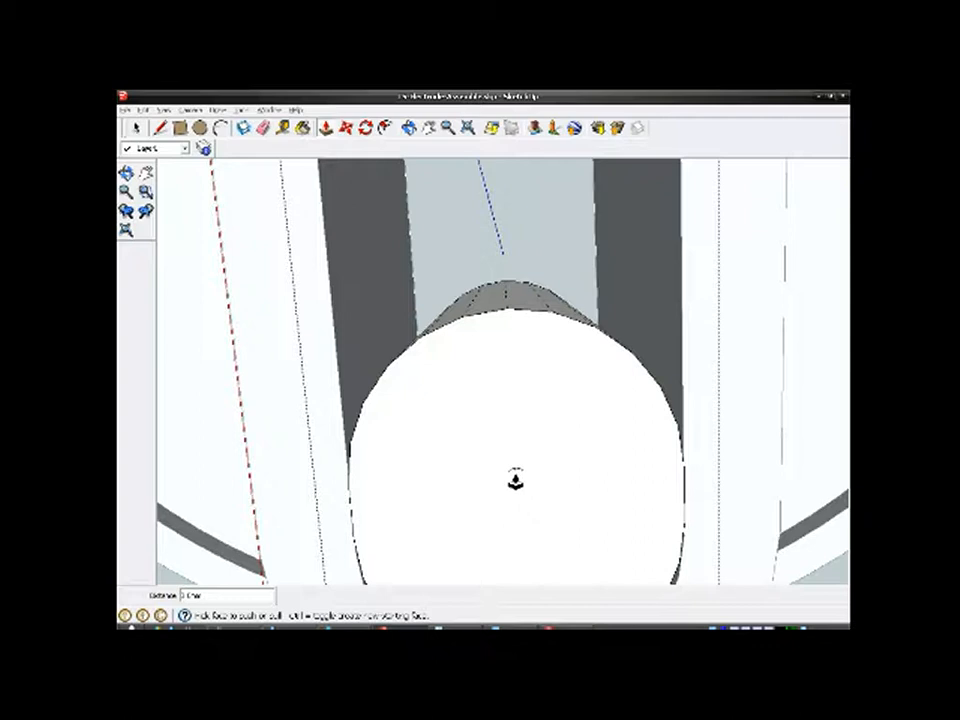
left_click(514, 476)
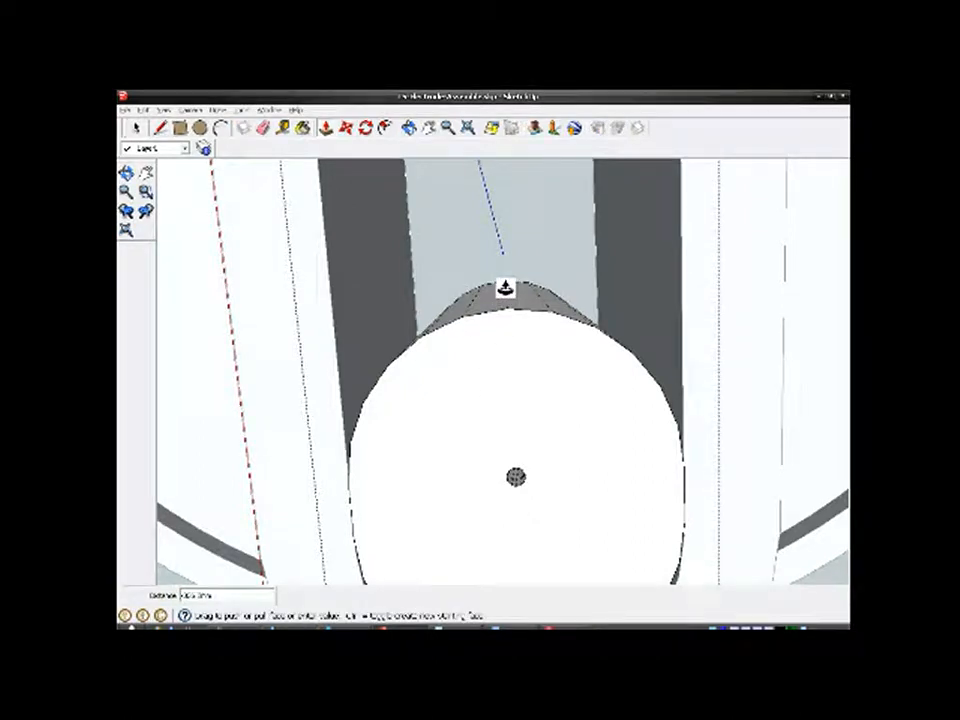
left_click(527, 289)
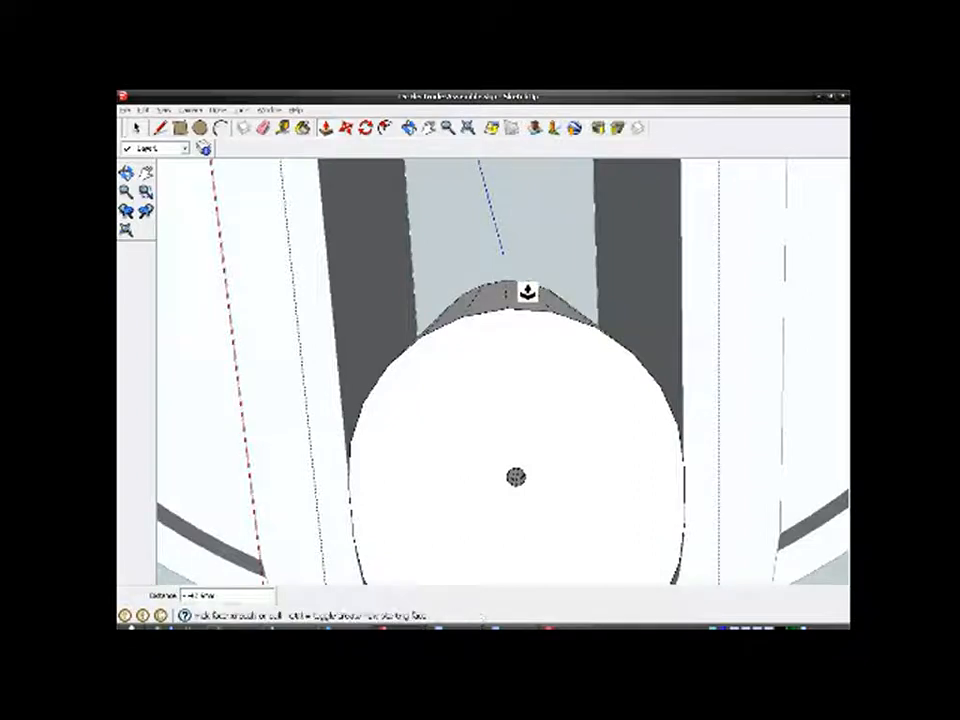
key("space")
middle_click_drag(561, 403, 515, 333)
scroll(512, 484, "up", 10)
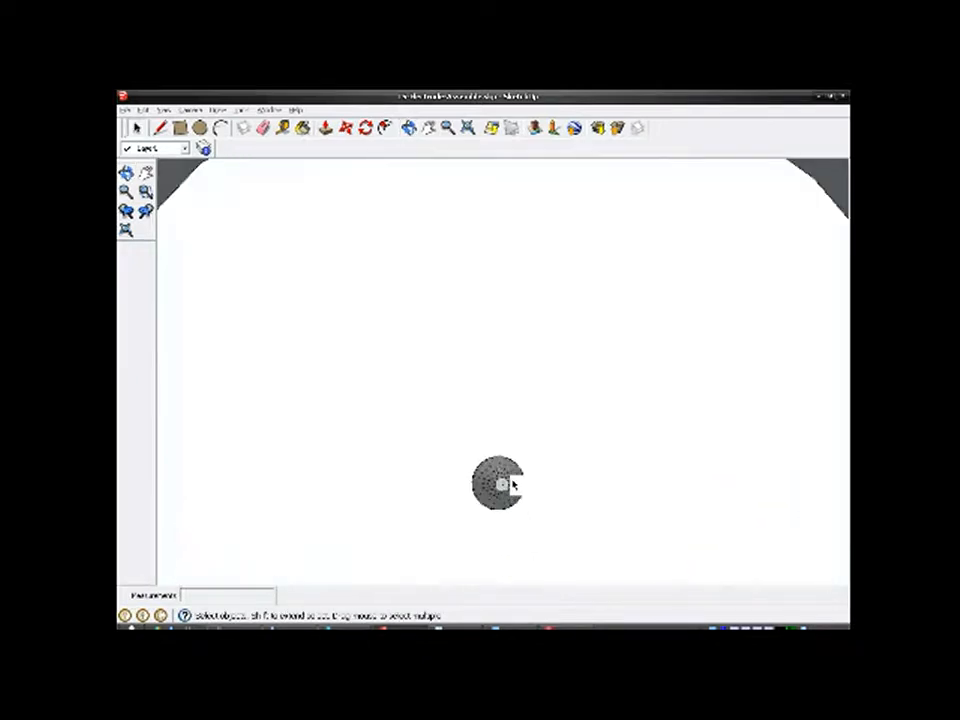
Step: Turn off the display of hidden geometry so the cylinders show without facet lines
scroll(509, 488, "down", 4)
scroll(507, 487, "up", 6)
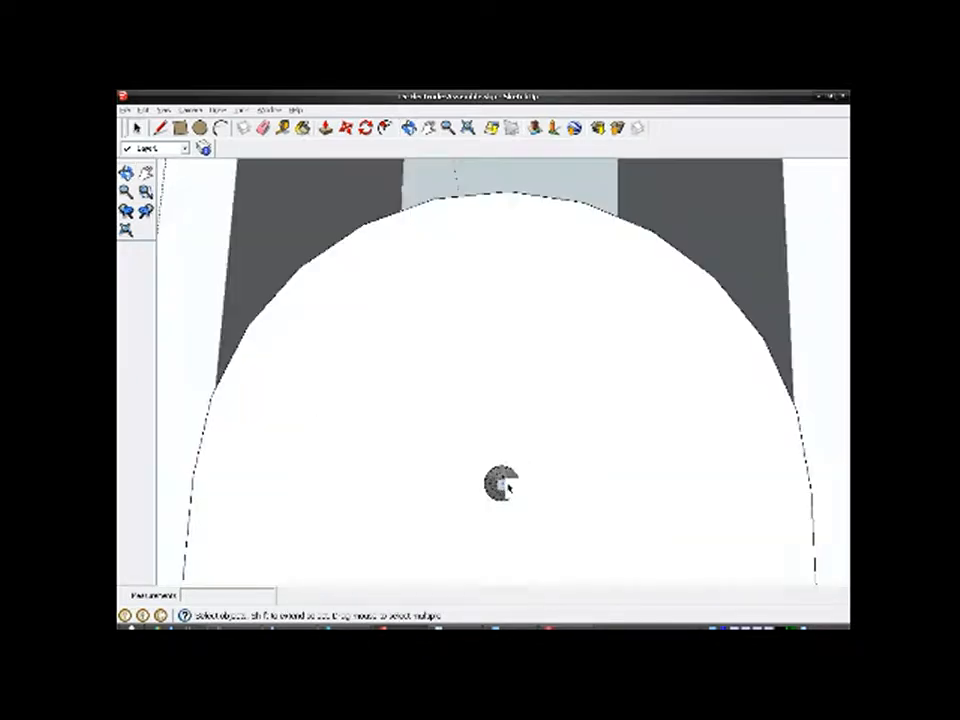
scroll(537, 497, "down", 3)
middle_click_drag(568, 366, 583, 428)
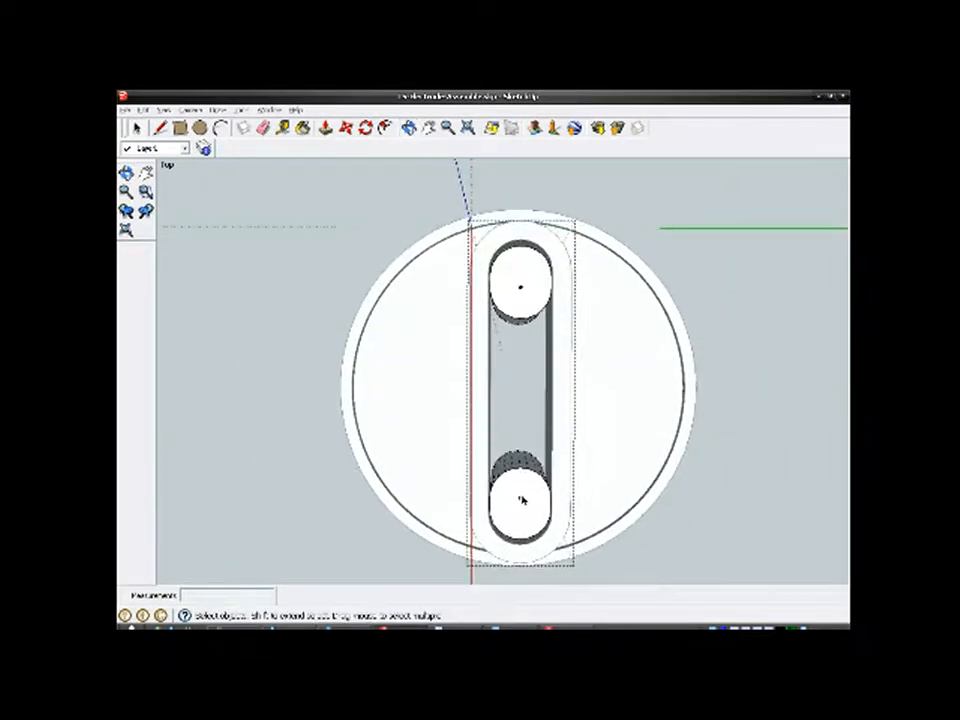
middle_click_drag(533, 497, 521, 566)
middle_click_drag(579, 332, 530, 490)
left_click(163, 109)
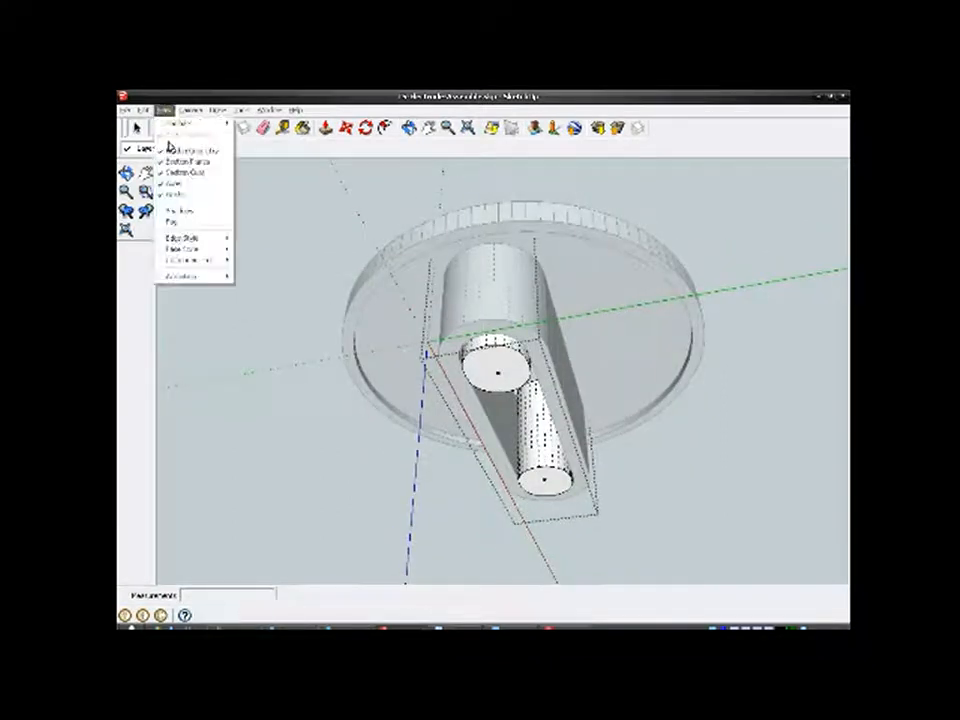
left_click(172, 150)
Step: Examine both cylinder ends and their centre holes within the slot from the flat side of the round base
middle_click_drag(363, 250, 458, 557)
scroll(441, 397, "up", 5)
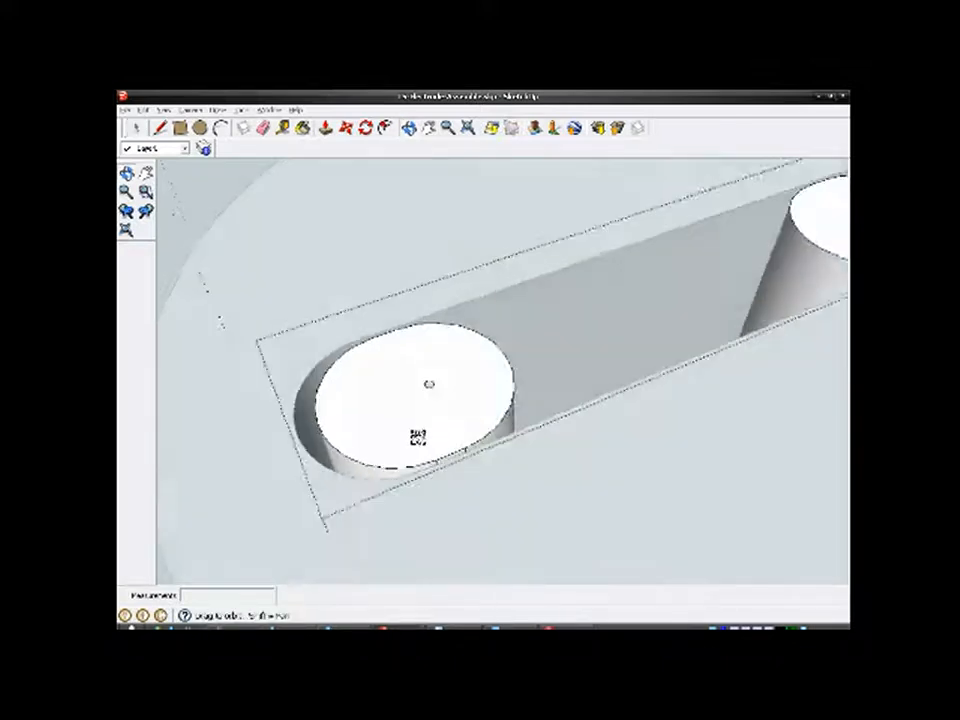
scroll(441, 387, "down", 3)
scroll(436, 395, "up", 2)
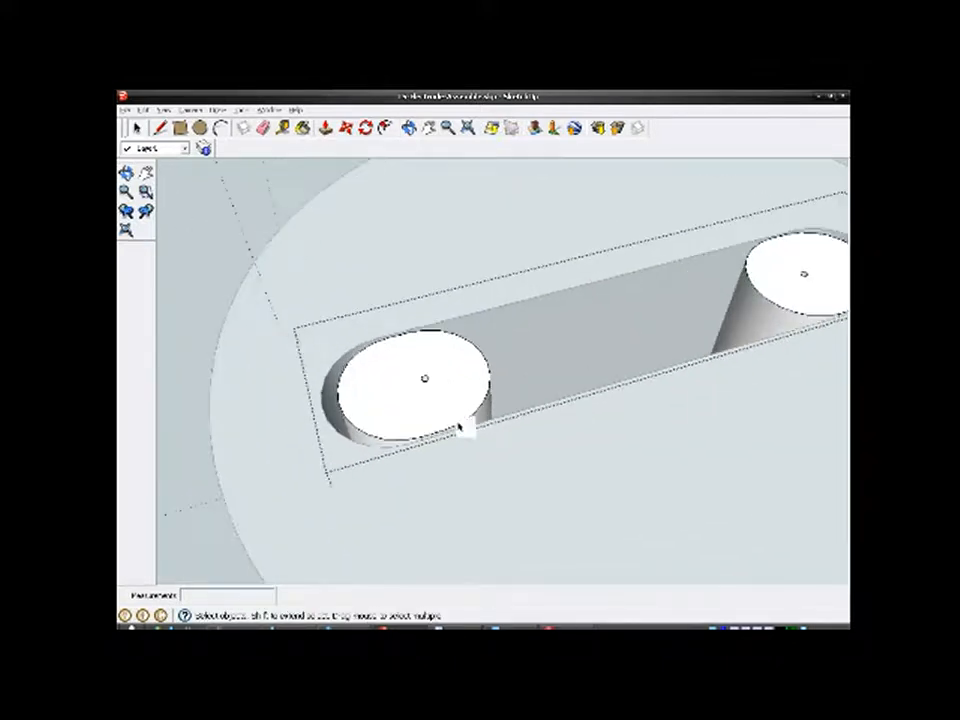
middle_click_drag(456, 422, 471, 471)
scroll(384, 388, "down", 2)
scroll(384, 388, "up", 2)
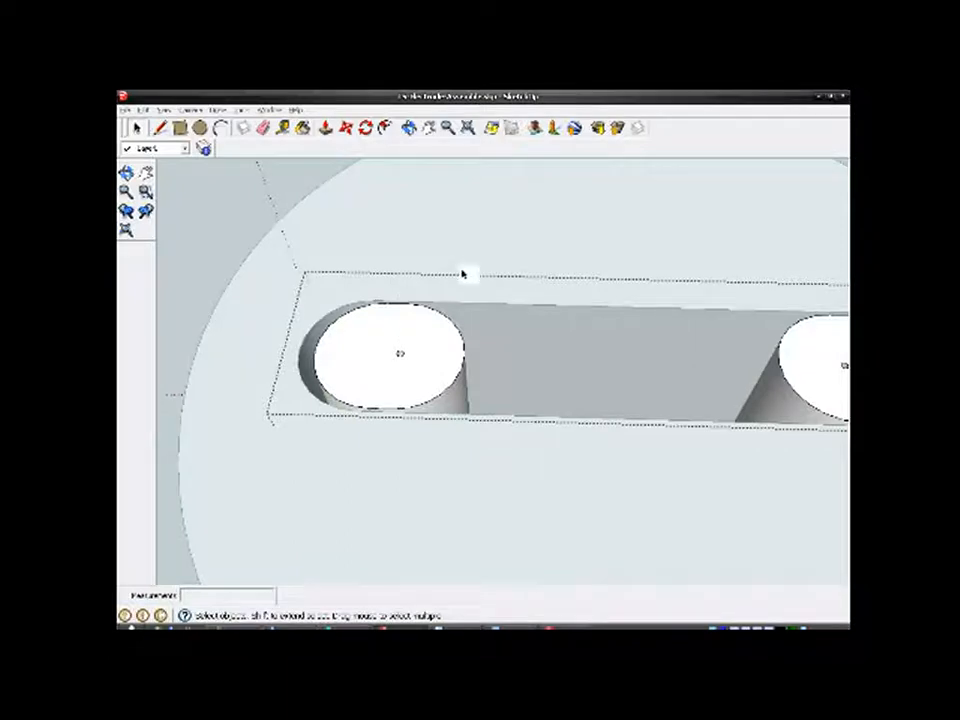
scroll(450, 274, "down", 2)
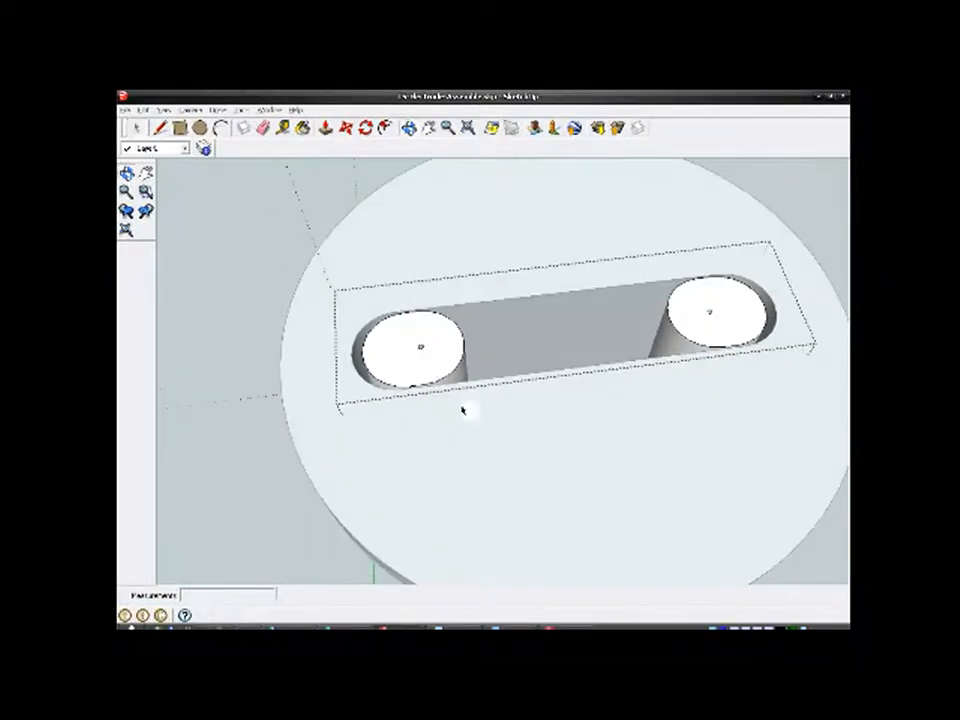
scroll(377, 347, "up", 3)
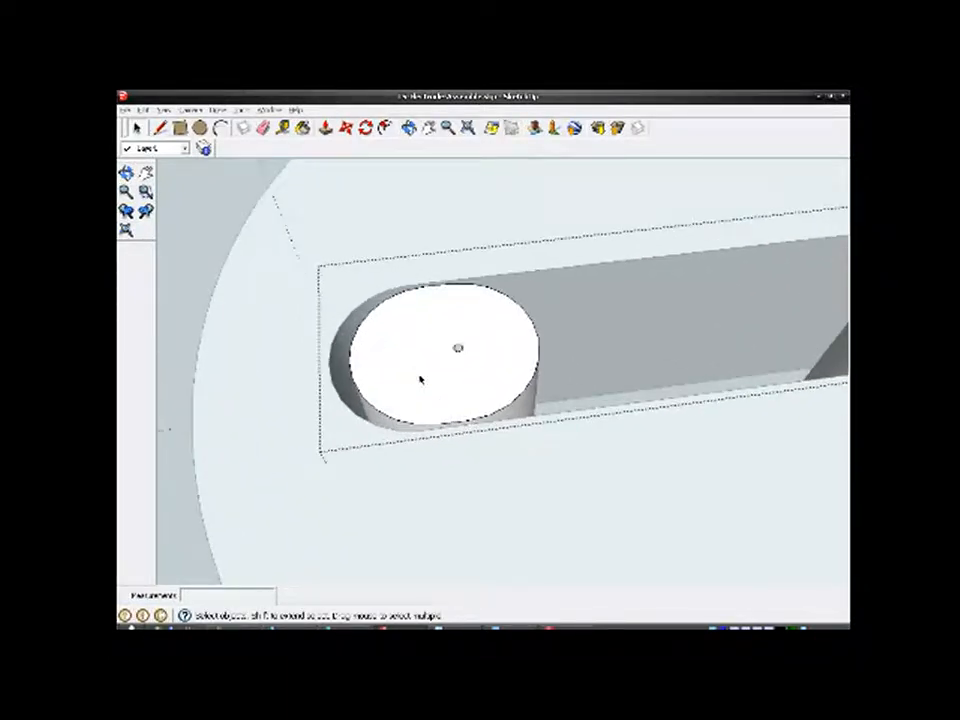
Step: Turn on the hidden geometry display and copy one cylinder's end face a short distance outward with Move, following a side edge
left_click(420, 378)
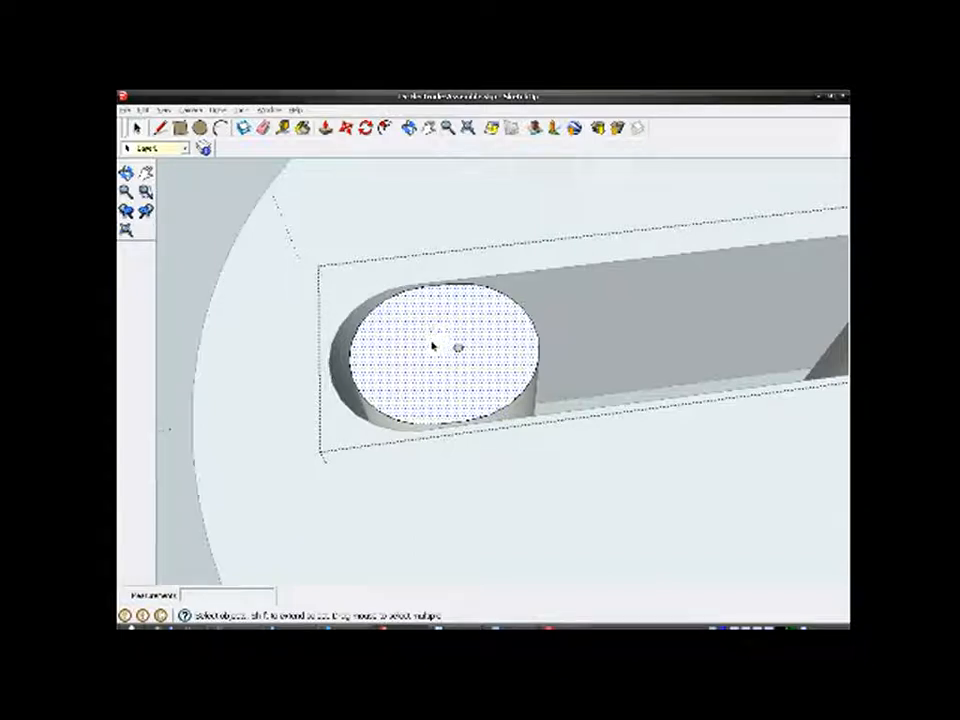
middle_click_drag(452, 371, 165, 360)
middle_click_drag(399, 234, 418, 313)
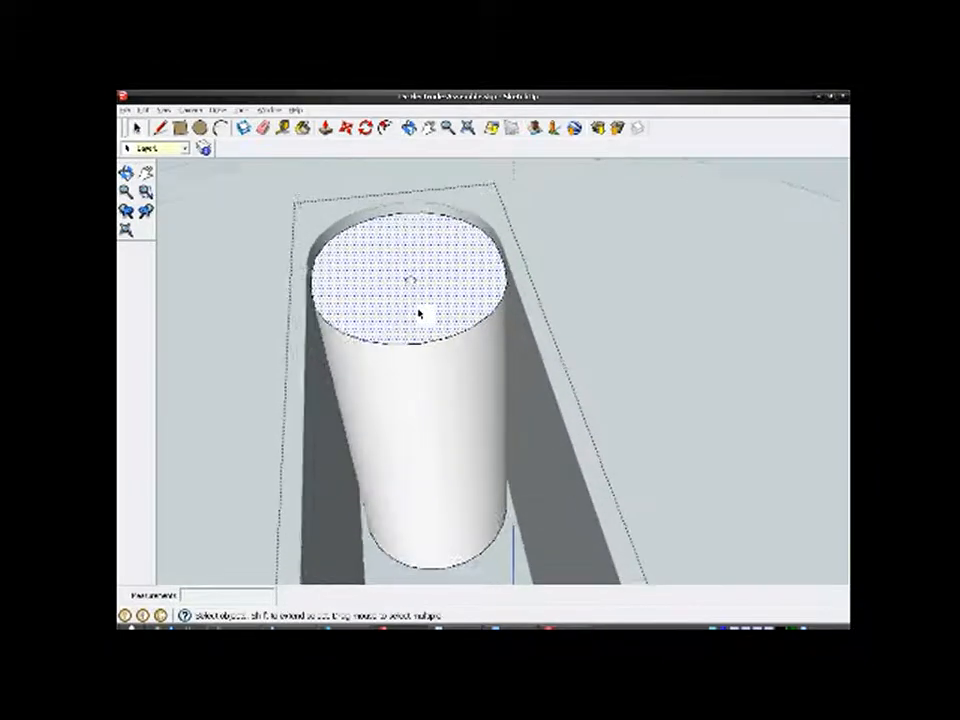
scroll(418, 313, "up", 1)
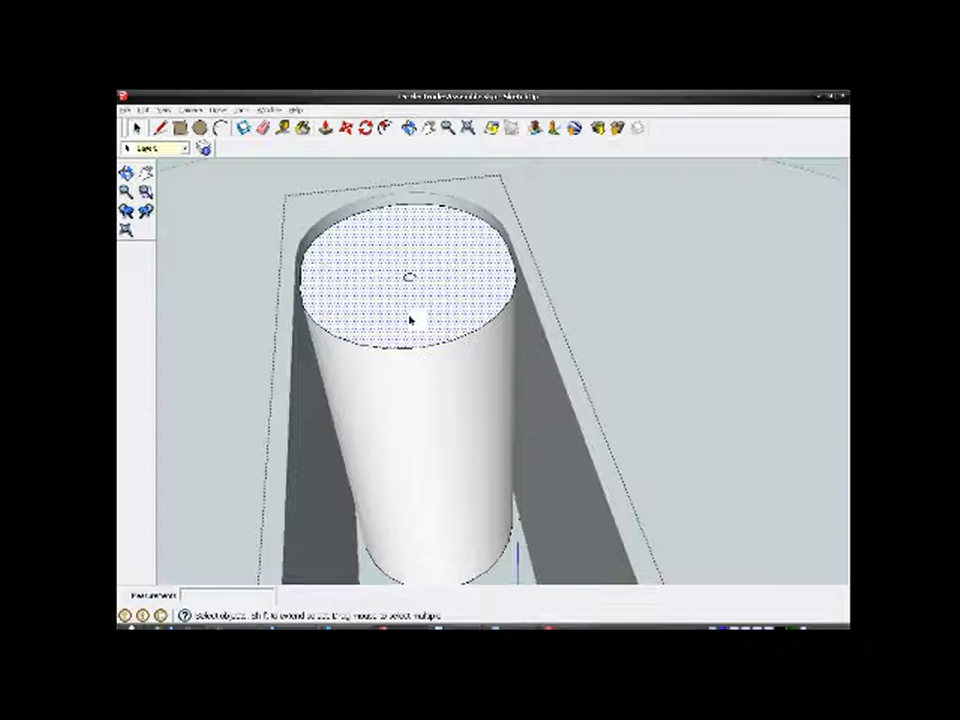
left_click(346, 127)
scroll(411, 340, "up", 1)
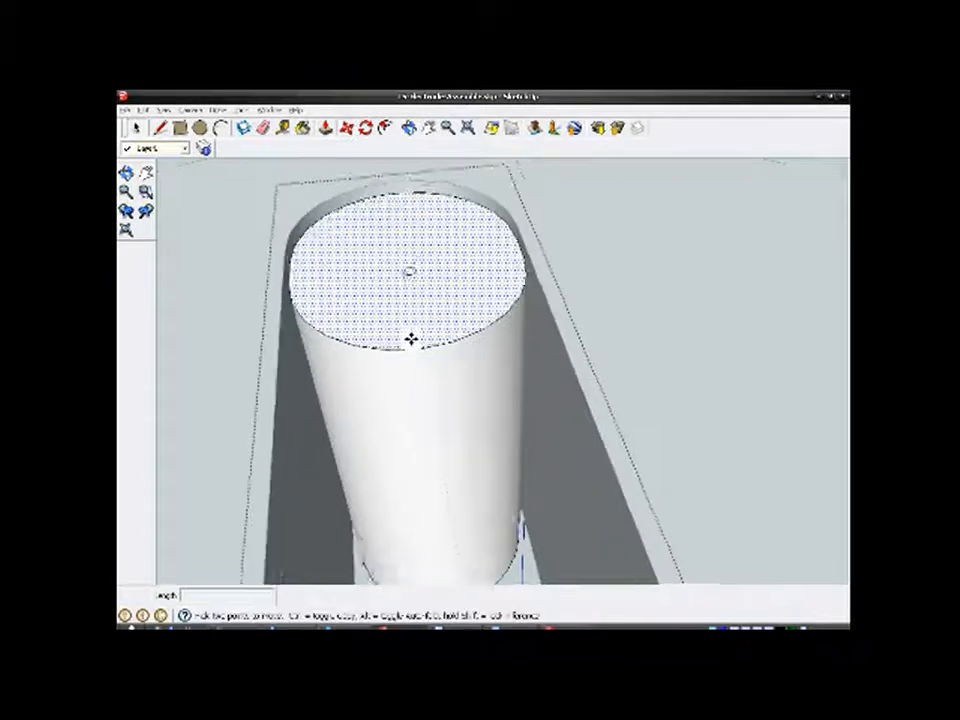
scroll(411, 340, "up", 2)
mouse_move(422, 371)
middle_mouse_down()
mouse_move(439, 394)
mouse_move(430, 349)
middle_mouse_up()
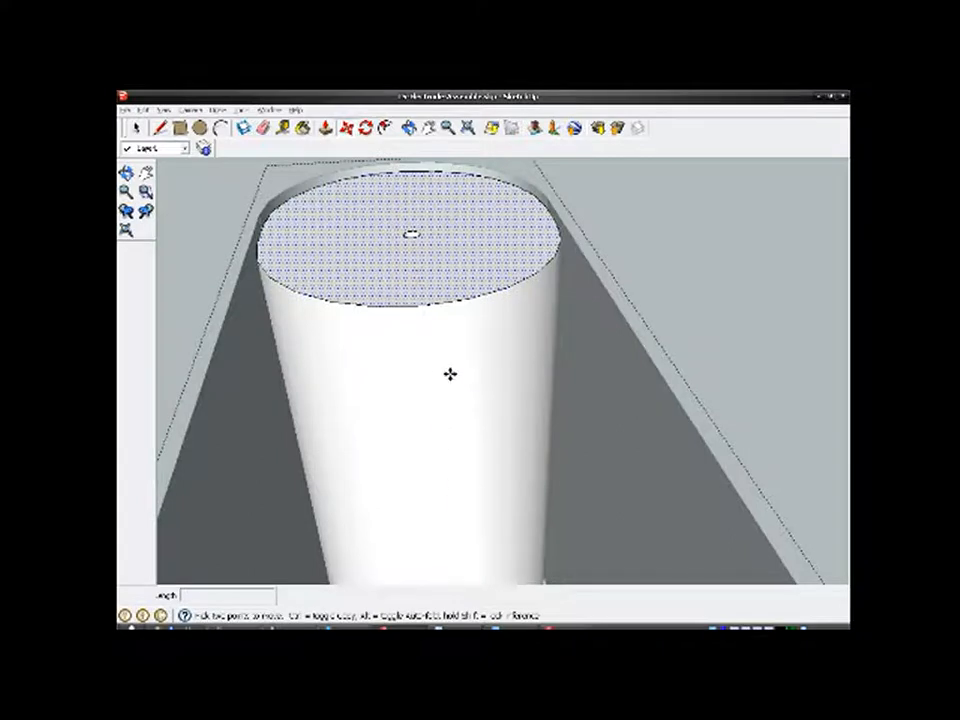
scroll(438, 359, "down", 3)
middle_click_drag(448, 388, 450, 390)
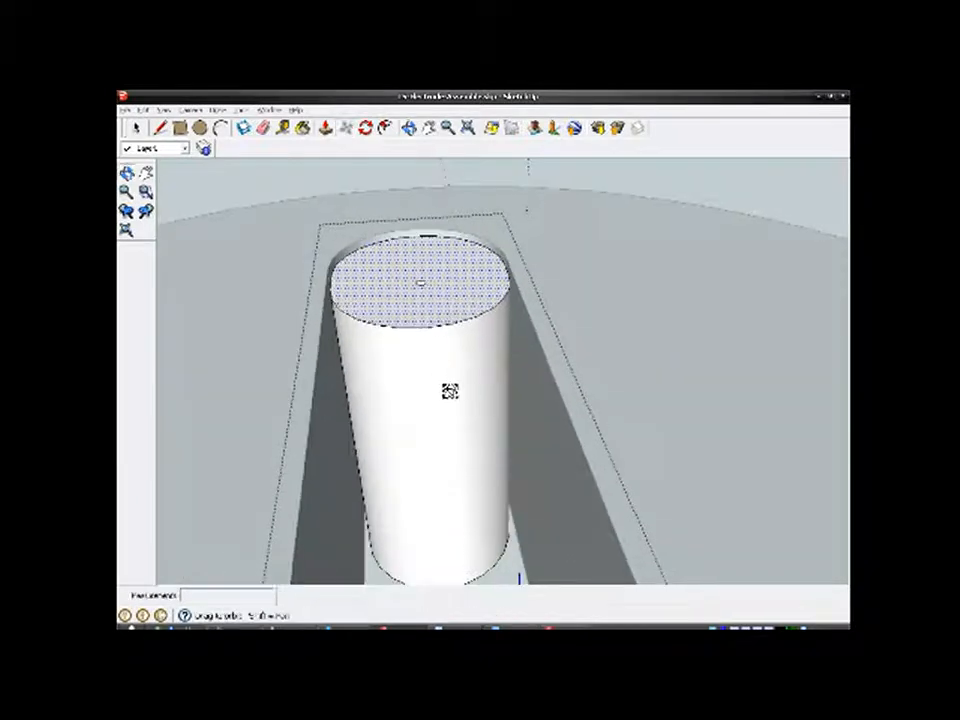
left_click(163, 109)
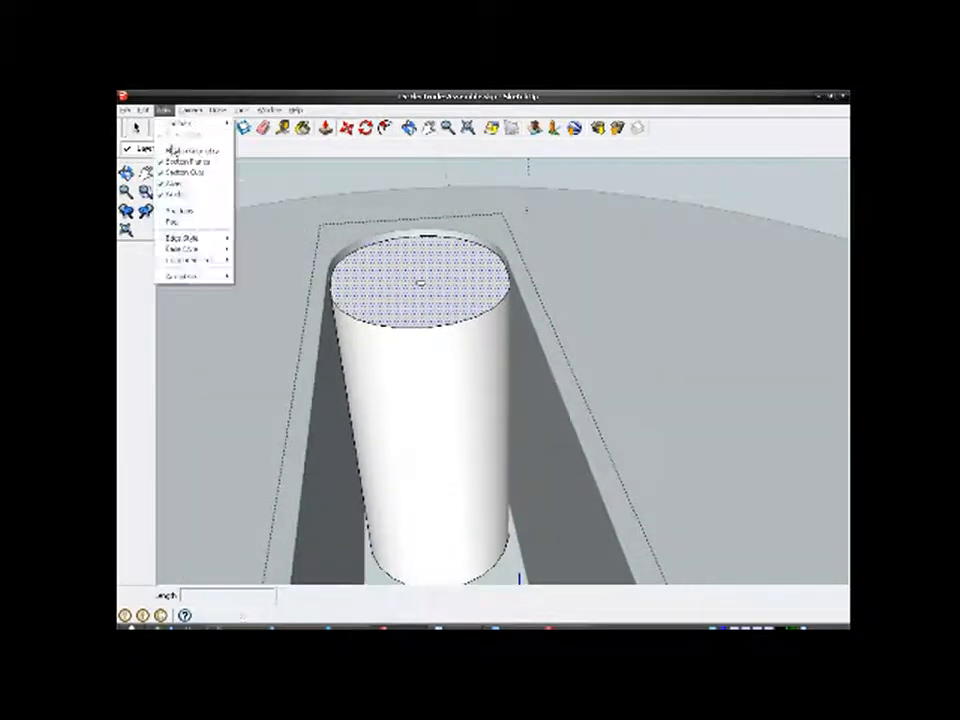
left_click(187, 150)
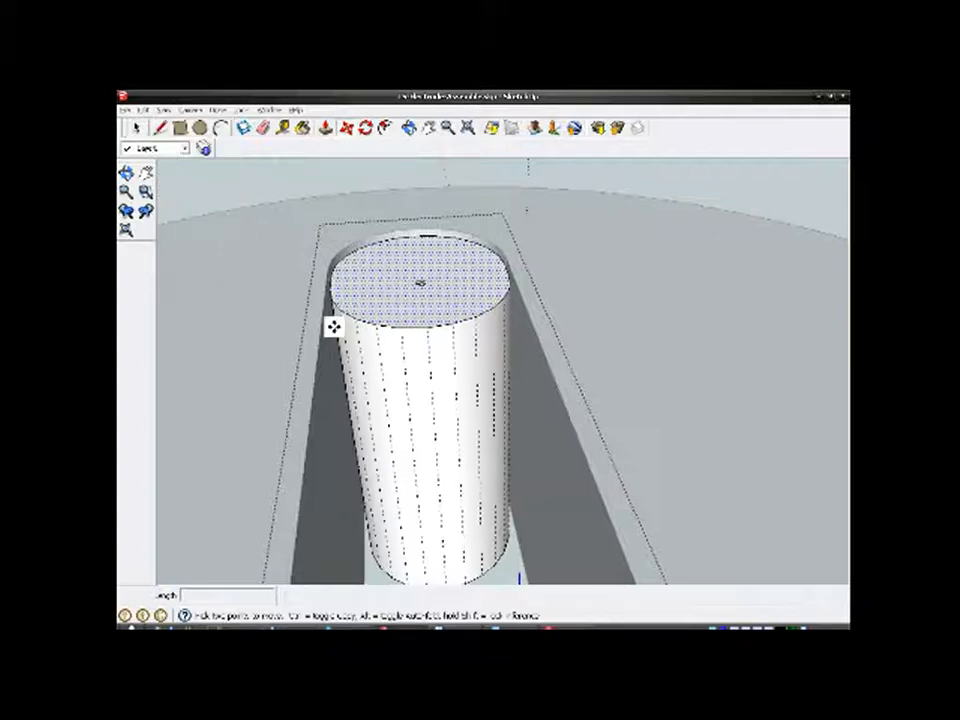
left_click(432, 392)
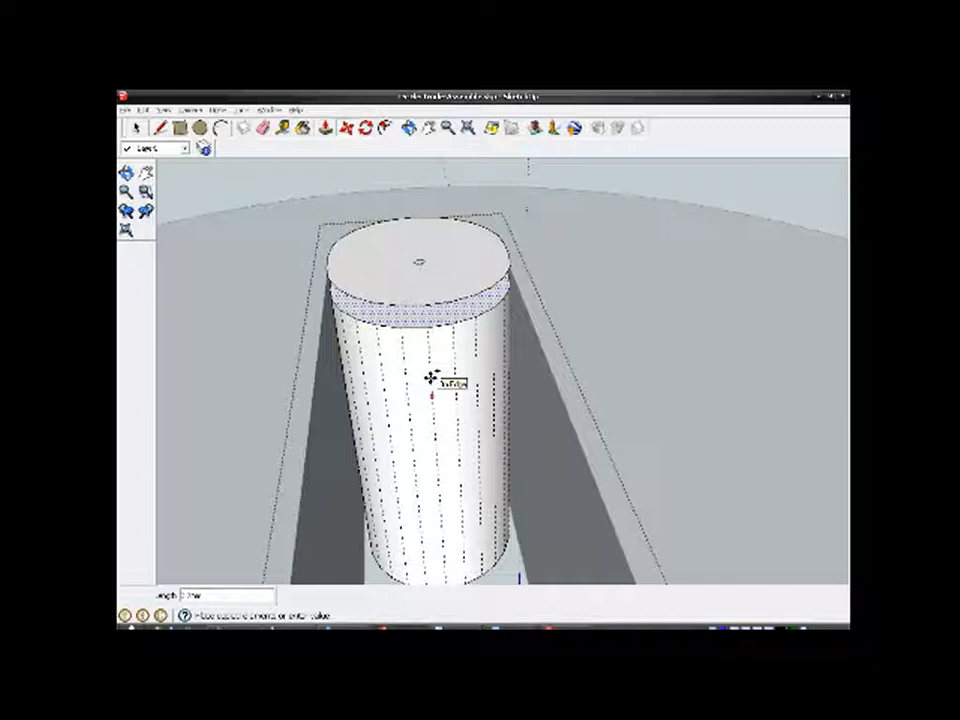
left_click(430, 376)
Step: Copy the other cylinder's end face a short distance outward along its side edge, on the same side of the base
middle_click_drag(428, 387, 441, 358)
scroll(397, 240, "down", 3)
scroll(397, 240, "up", 1)
mouse_move(403, 306)
middle_mouse_down()
mouse_move(311, 326)
mouse_move(555, 341)
mouse_move(386, 315)
mouse_move(553, 321)
mouse_move(604, 309)
mouse_move(587, 300)
mouse_move(401, 300)
middle_mouse_up()
key("m")
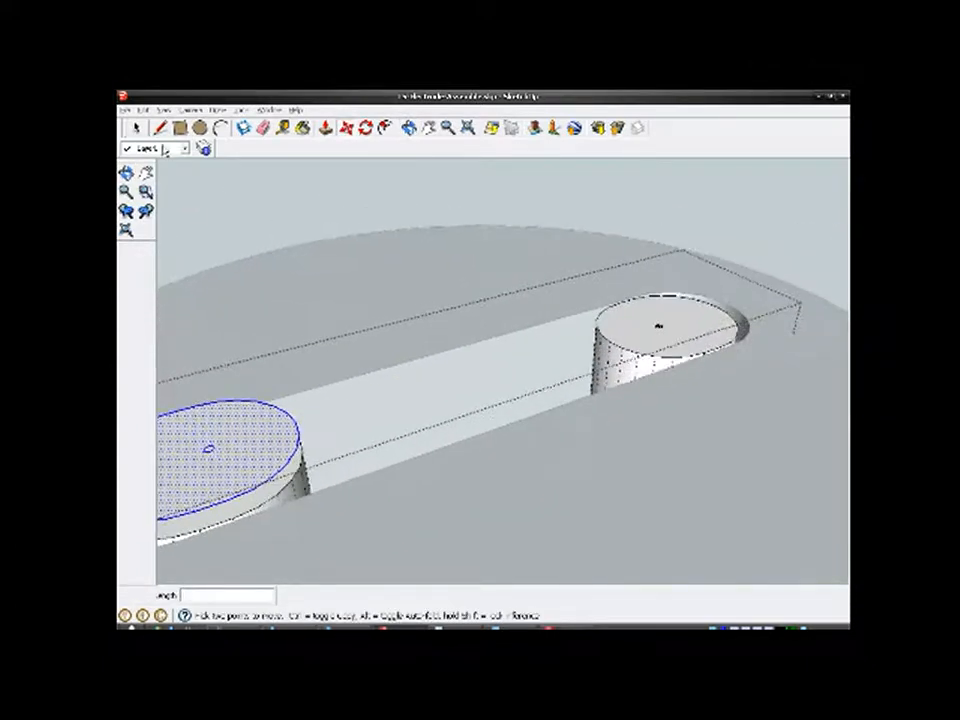
left_click(137, 130)
scroll(664, 343, "up", 3)
middle_click_drag(596, 373, 654, 411)
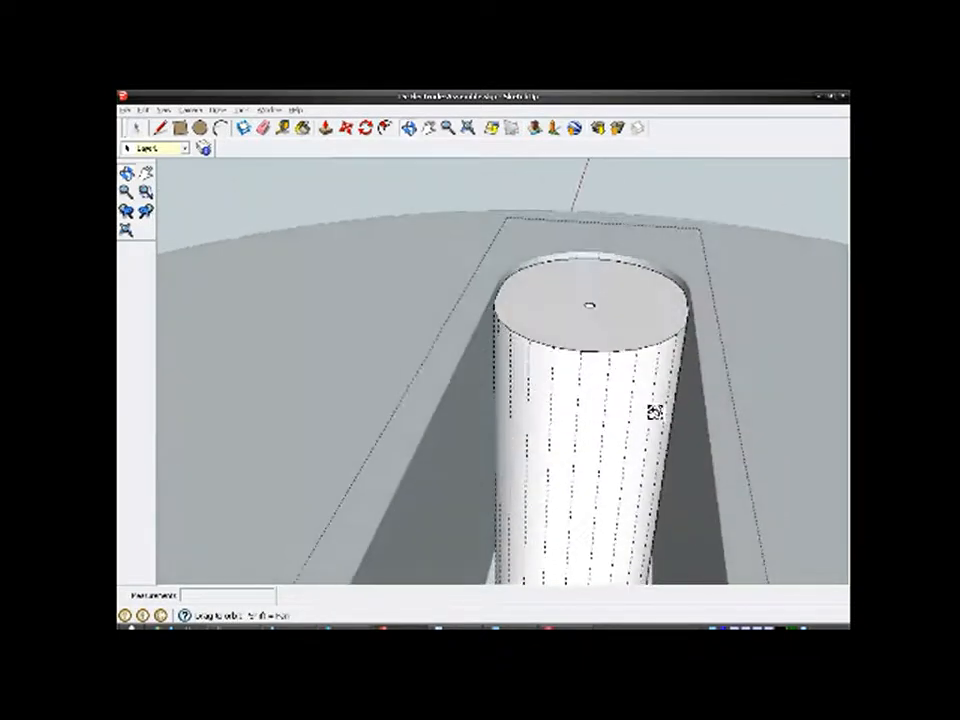
left_click(594, 342)
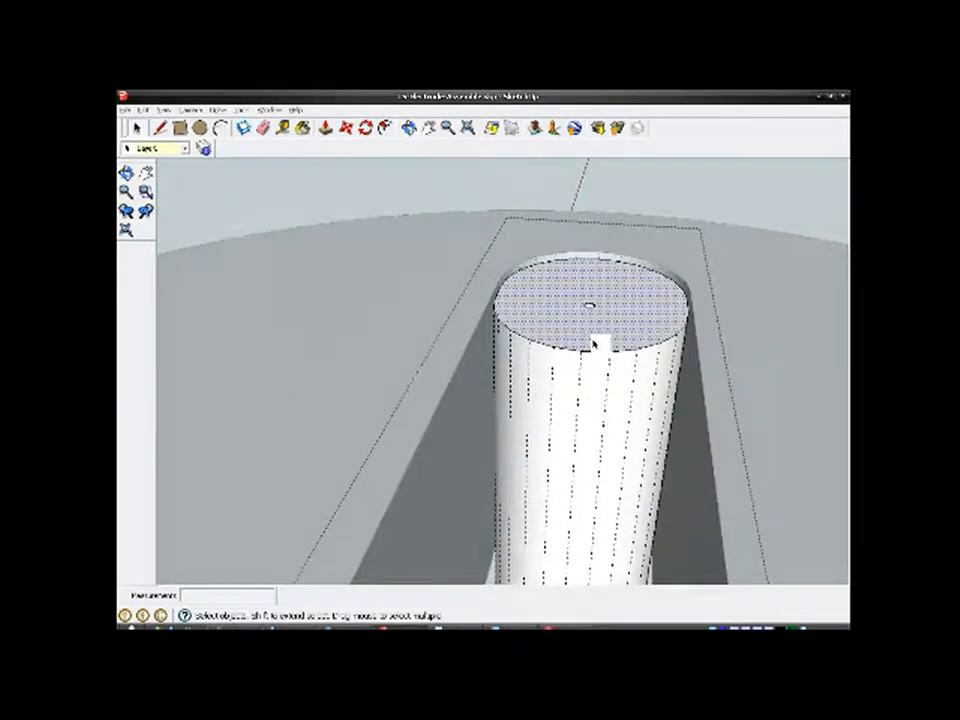
left_click(343, 135)
scroll(633, 402, "up", 2)
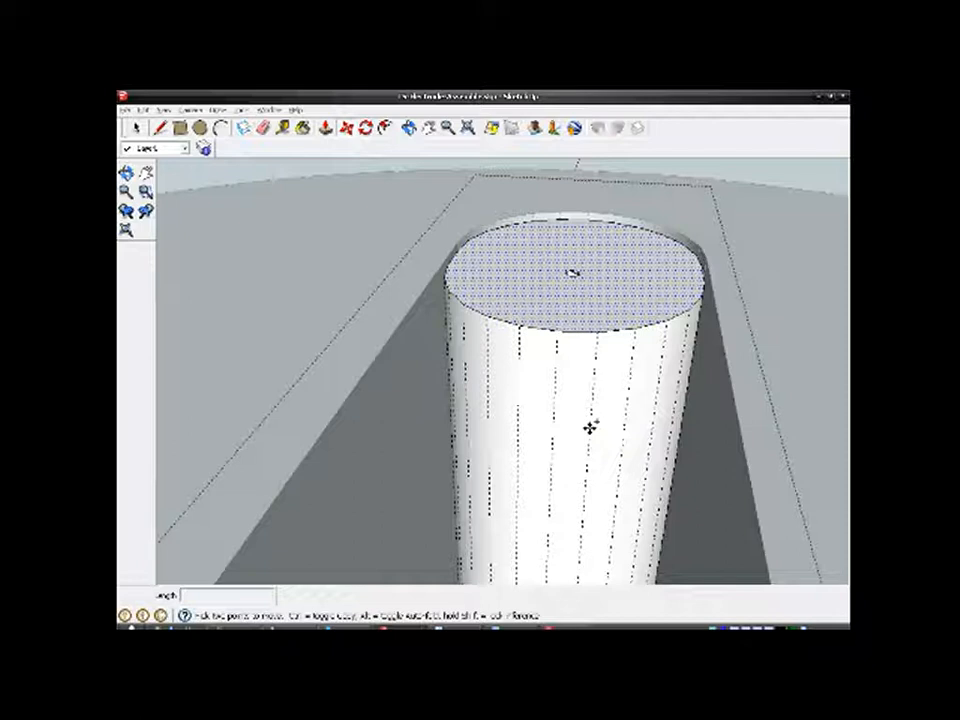
left_click(590, 427)
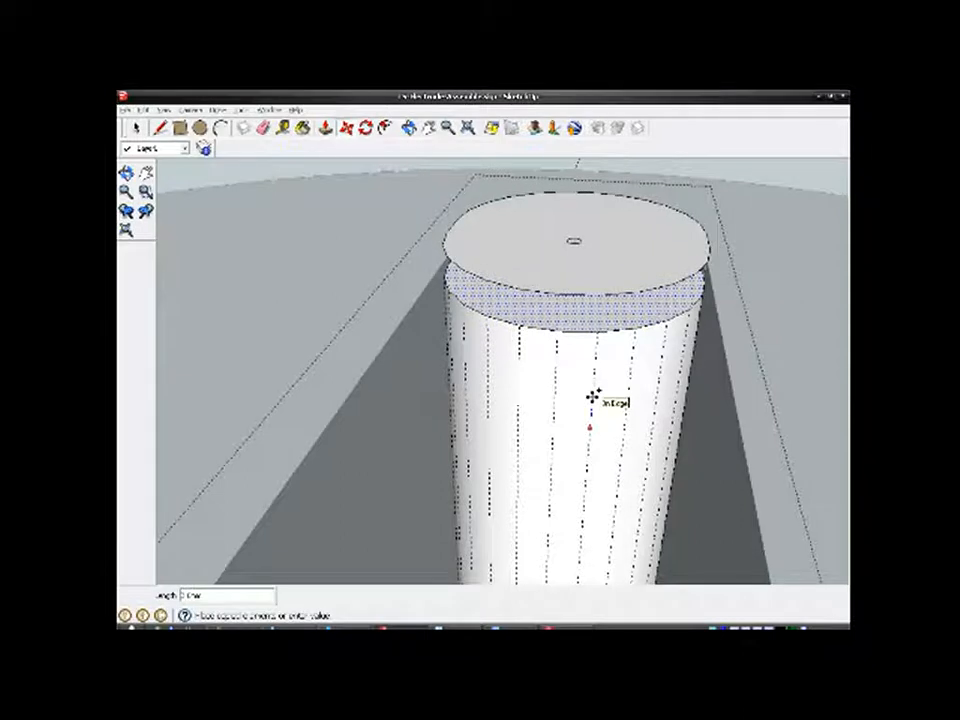
scroll(593, 397, "up", 3)
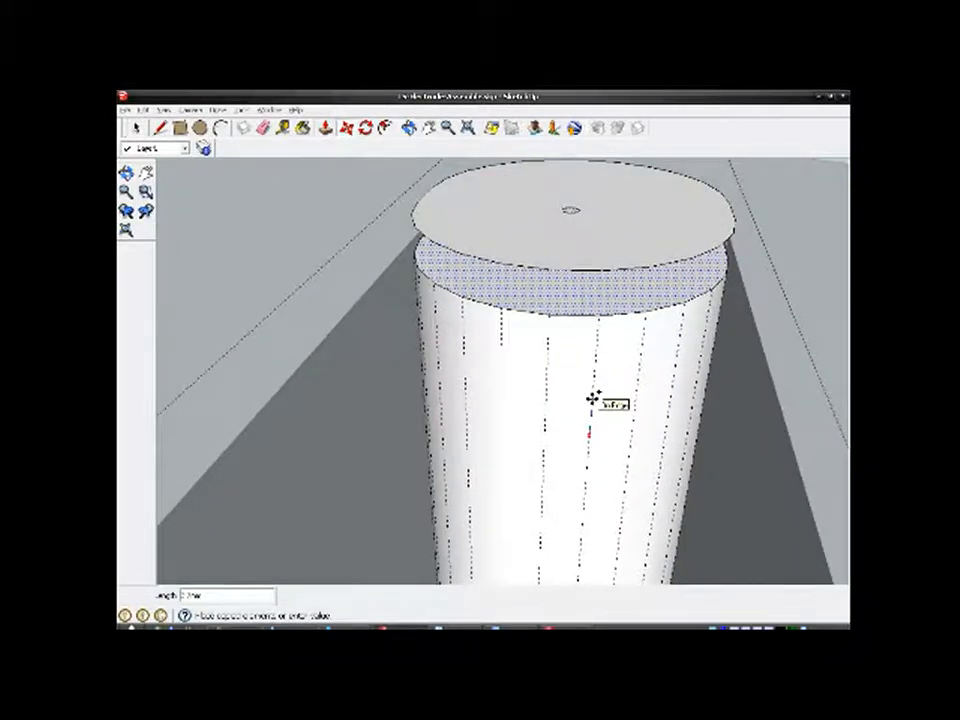
left_click(593, 398)
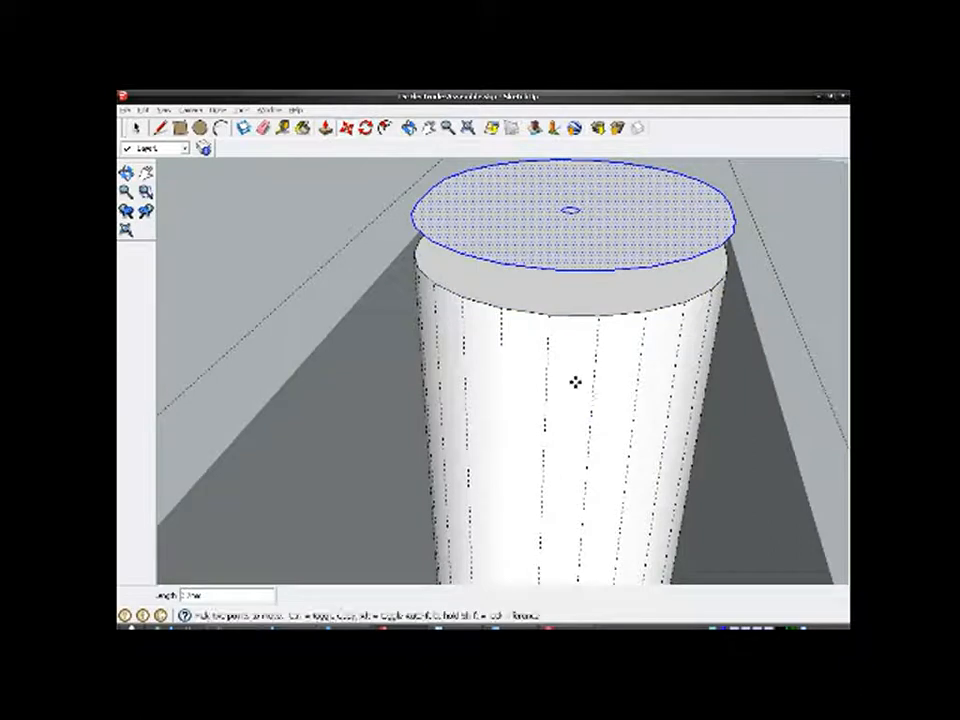
Step: Make a group of the newly copied disc and its edges above the second cylinder
scroll(560, 345, "down", 8)
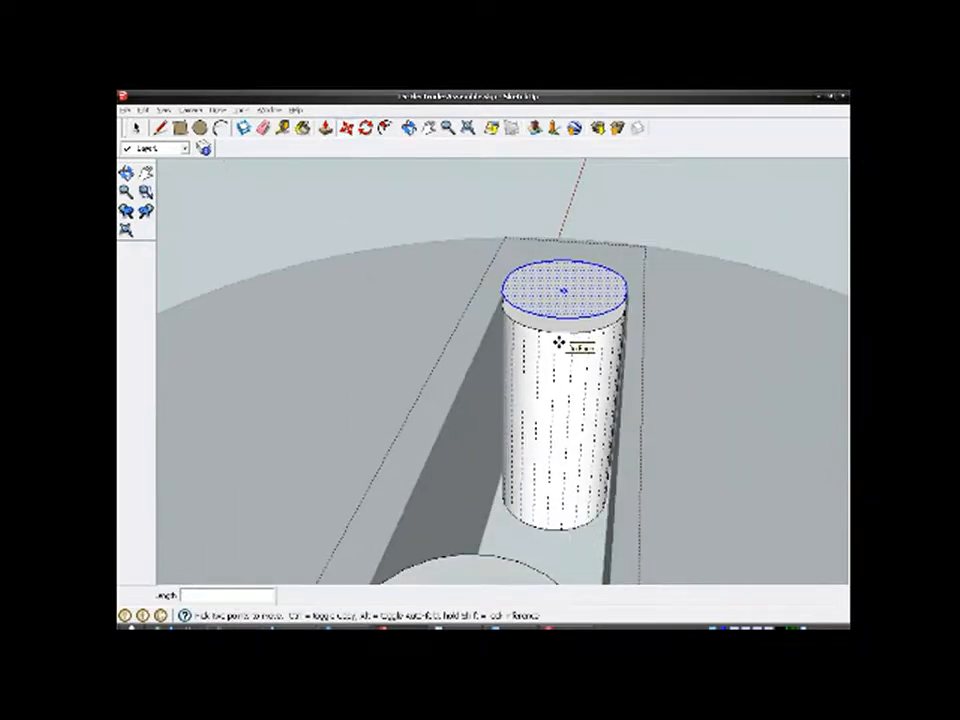
middle_click_drag(571, 391, 489, 384)
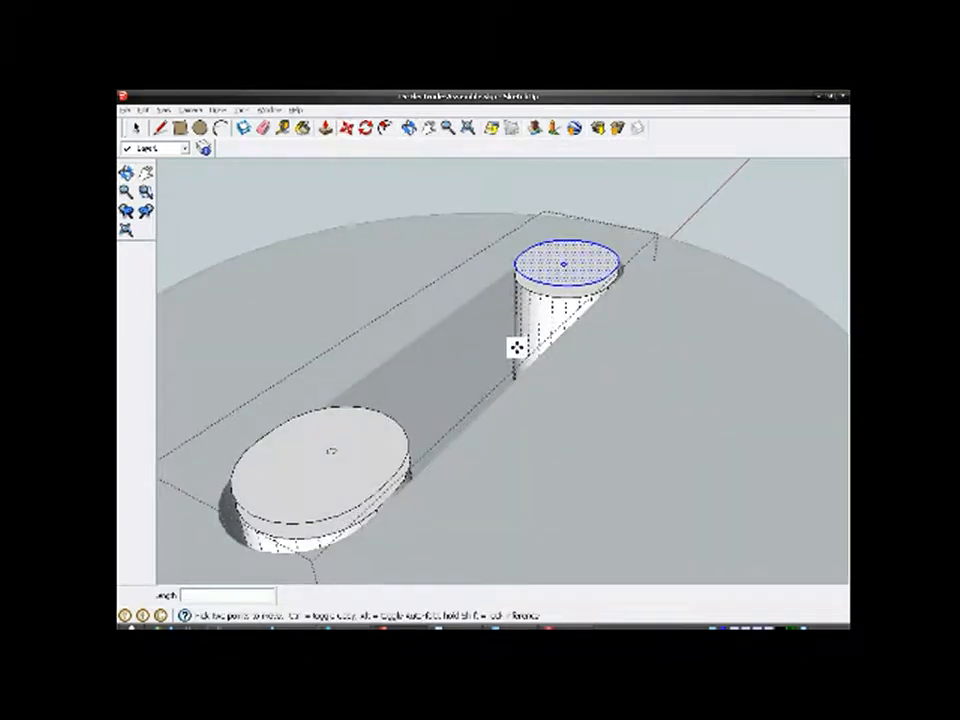
left_click(140, 130)
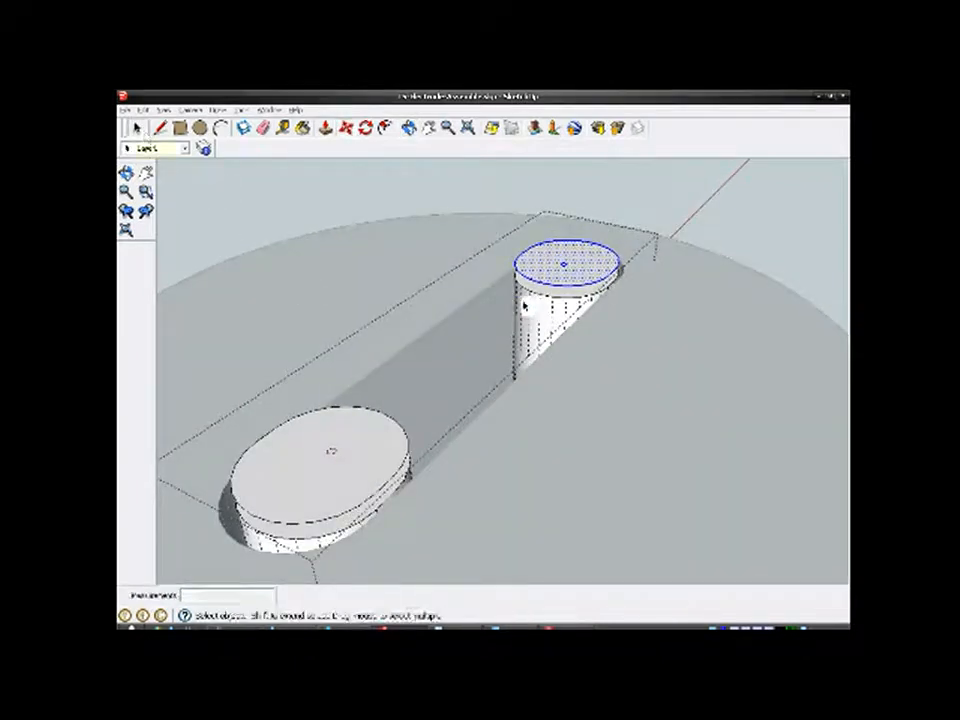
right_click(576, 272)
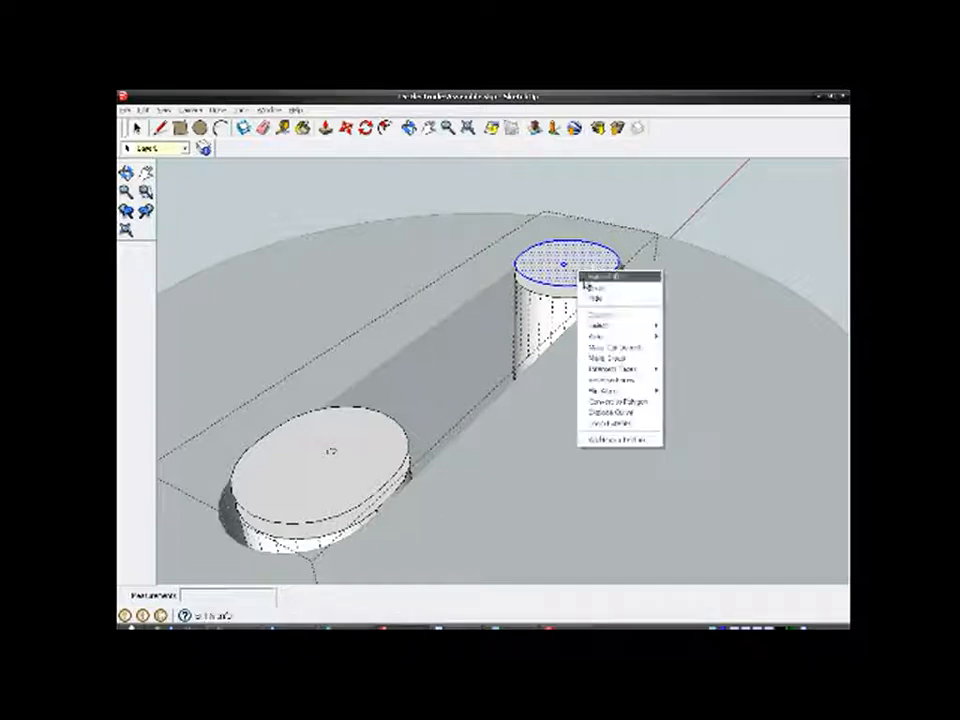
left_click(612, 358)
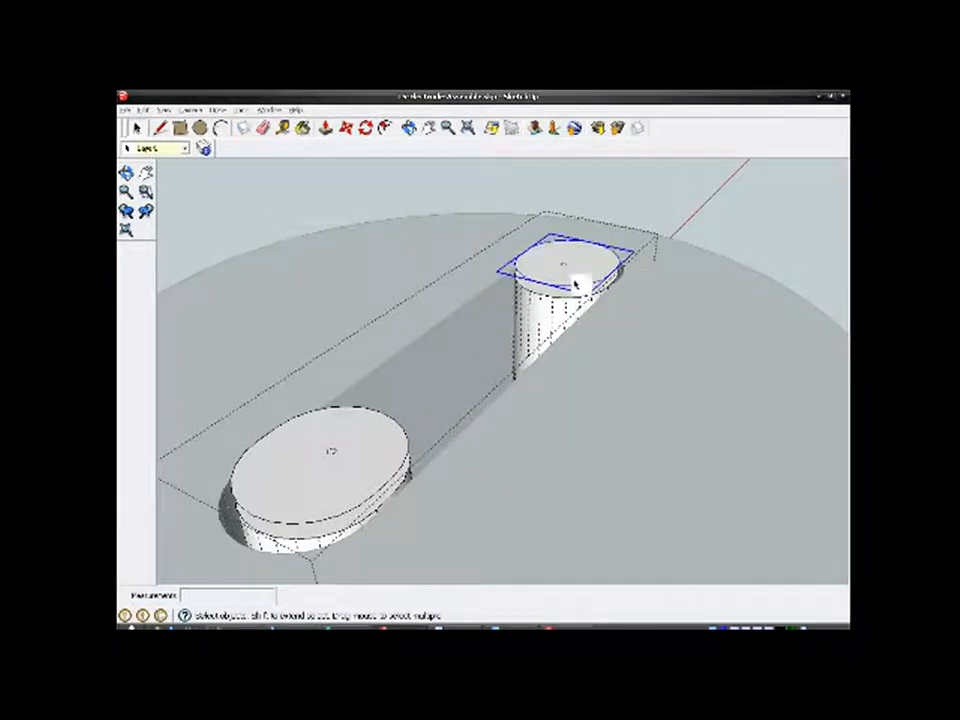
Step: Select the copied disc above the first cylinder together with its bounding edges and make it a group
left_click(358, 455)
right_click(360, 454)
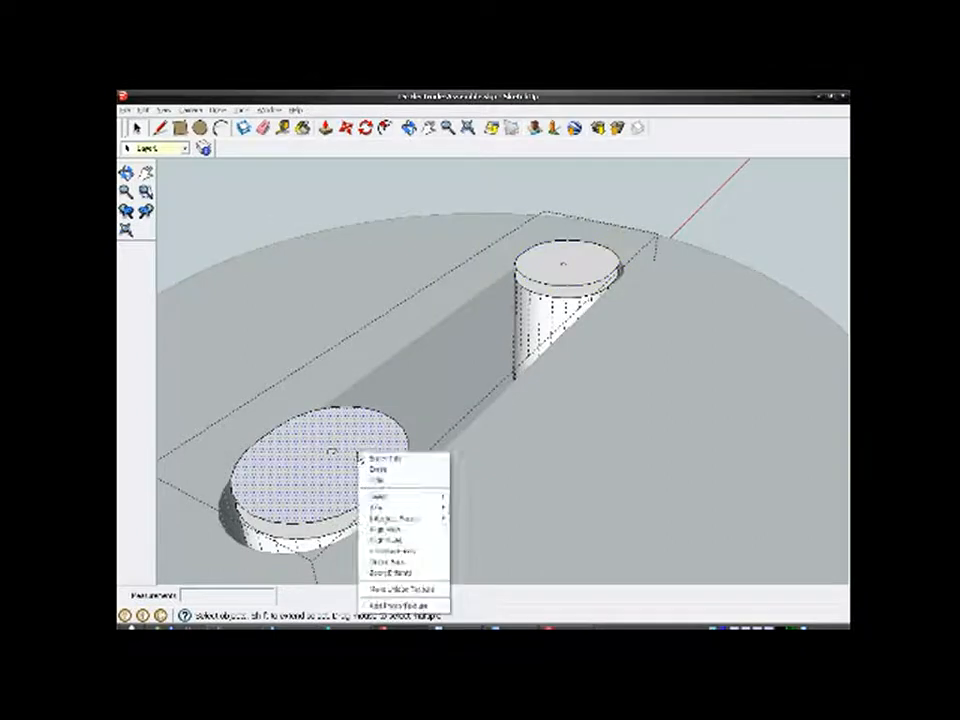
mouse_move(445, 497)
left_click(487, 518)
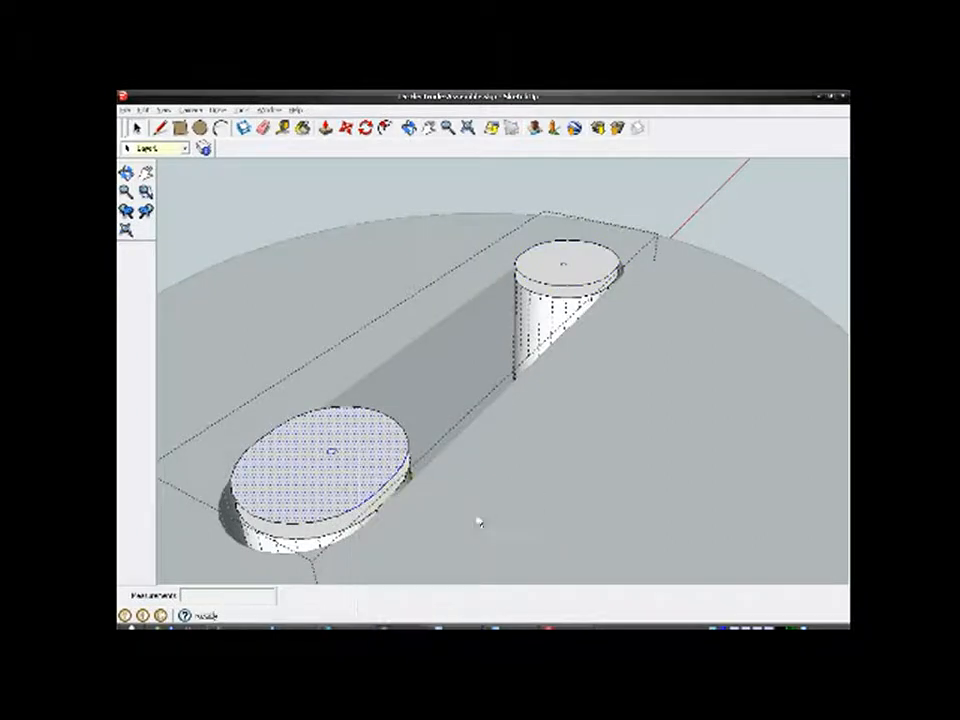
right_click(363, 457)
left_click(405, 541)
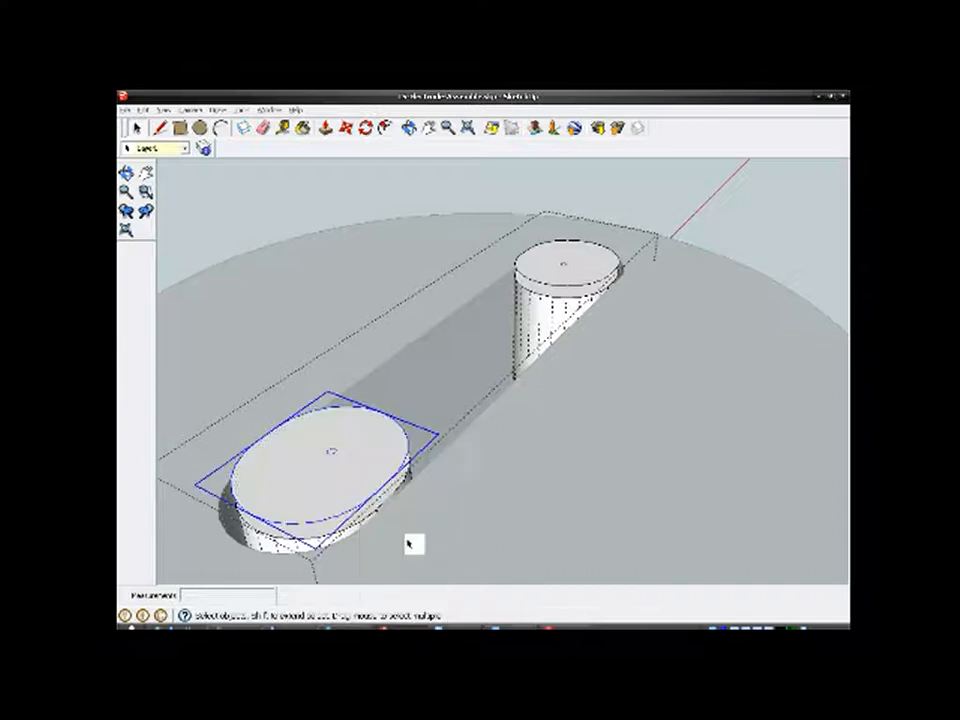
Step: Combine the two disc groups above the cylinders into one group
left_click(576, 272, "ctrl")
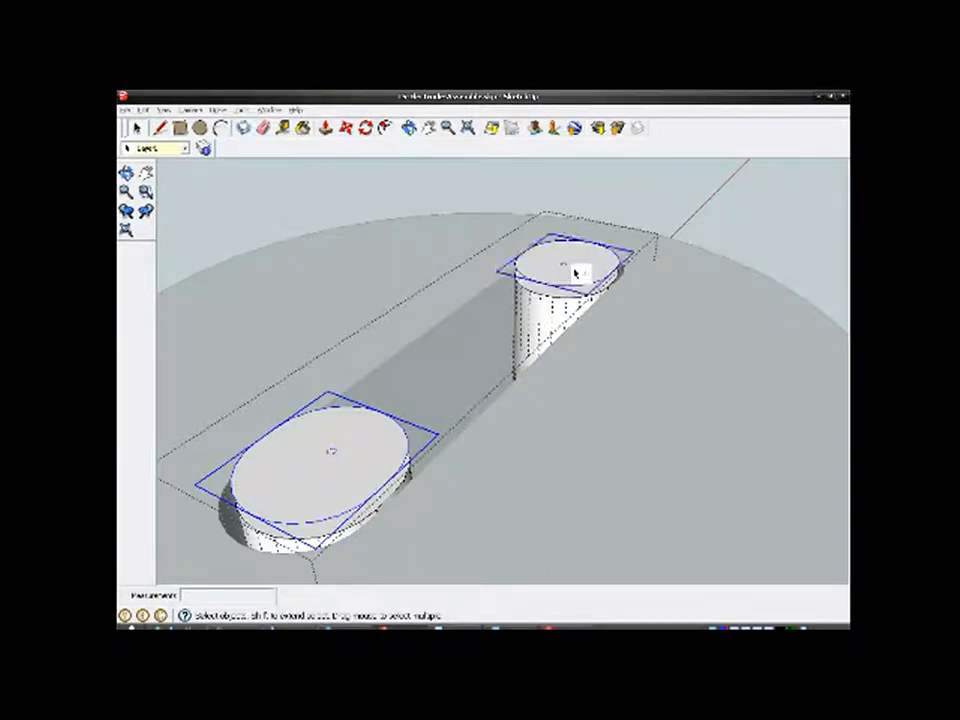
right_click(576, 272)
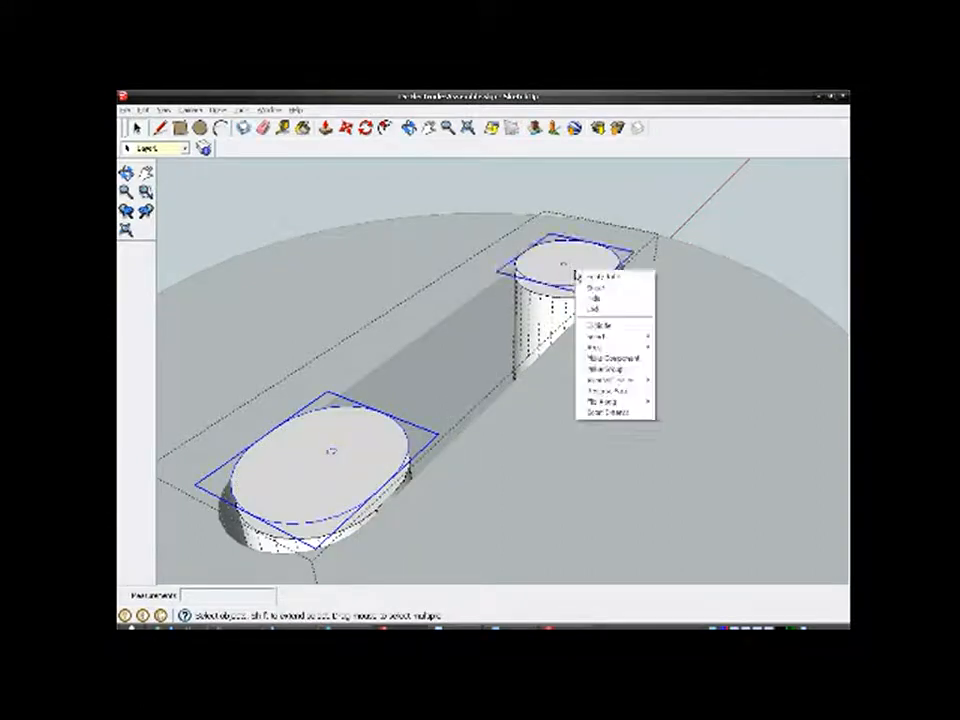
left_click(606, 370)
middle_click_drag(525, 326, 519, 384)
scroll(350, 390, "up", 3)
middle_click_drag(351, 390, 360, 375)
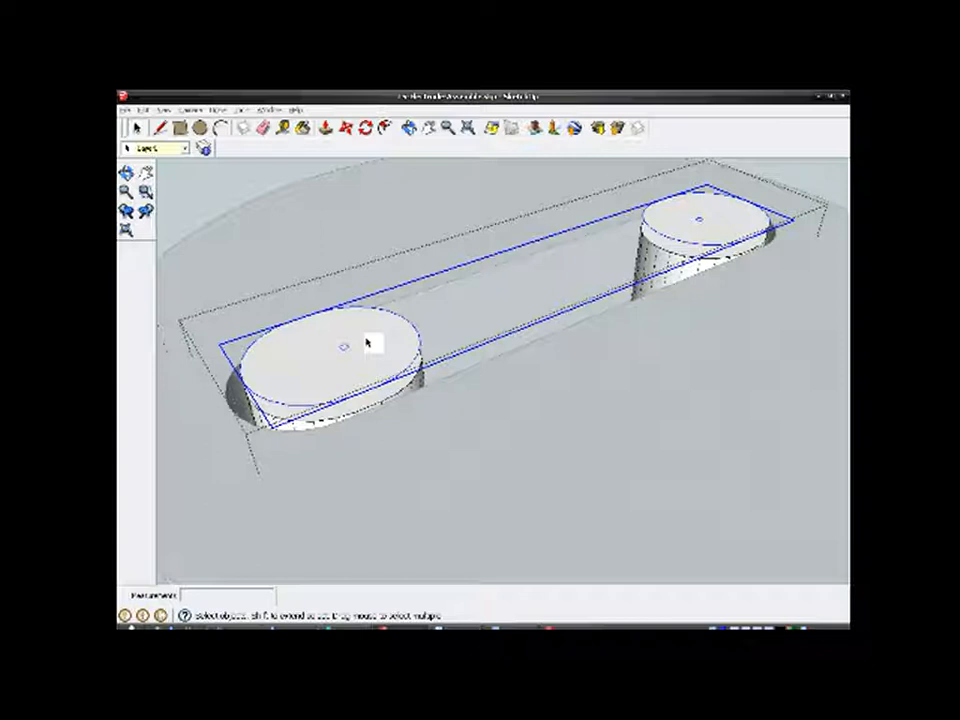
Step: Try to scale the combined disc group uniformly about its centre from one of its corners
left_click(242, 110)
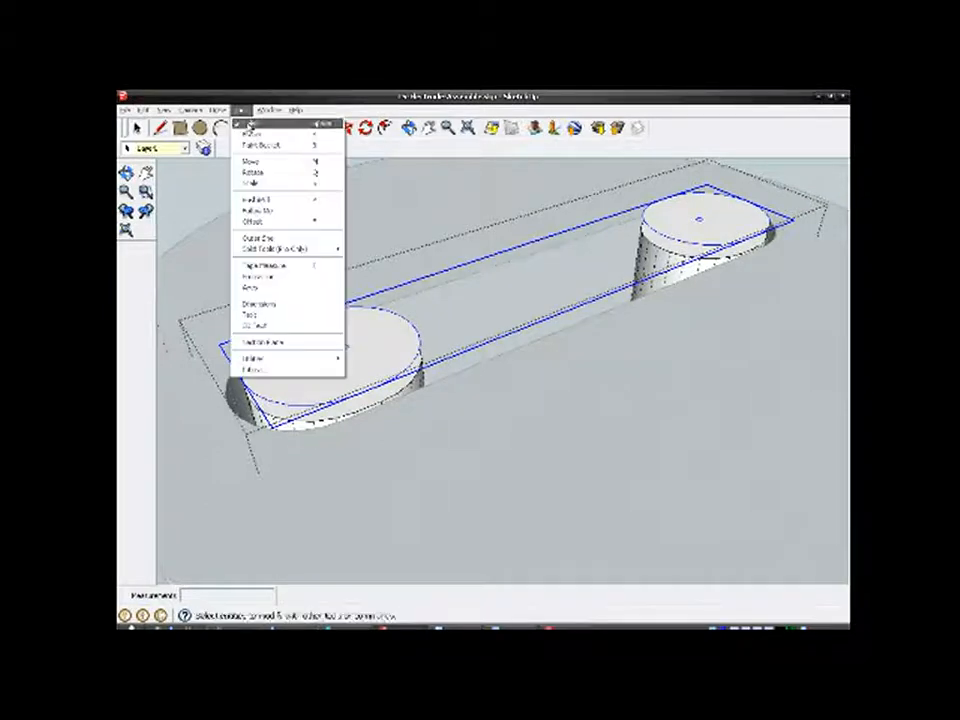
left_click(254, 185)
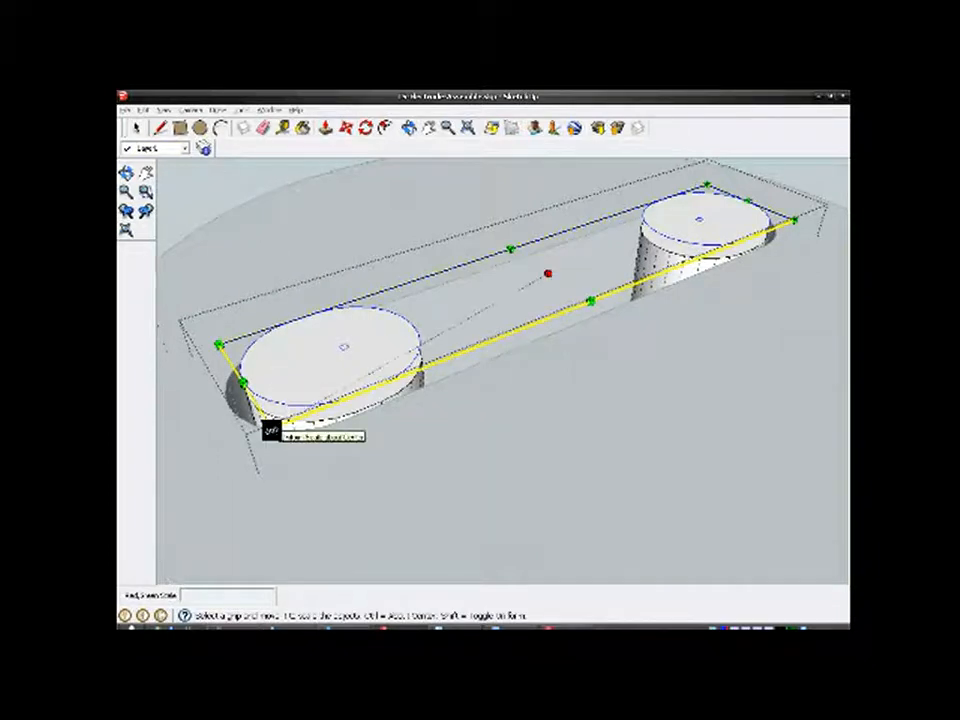
left_click_drag(266, 428, 225, 484)
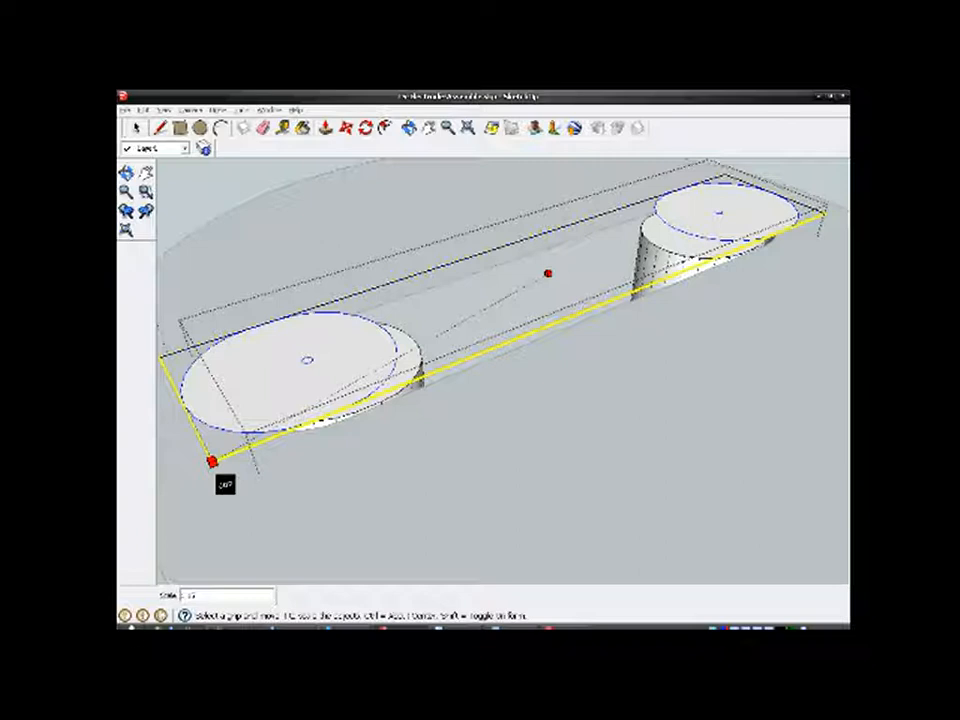
key("ctrl")
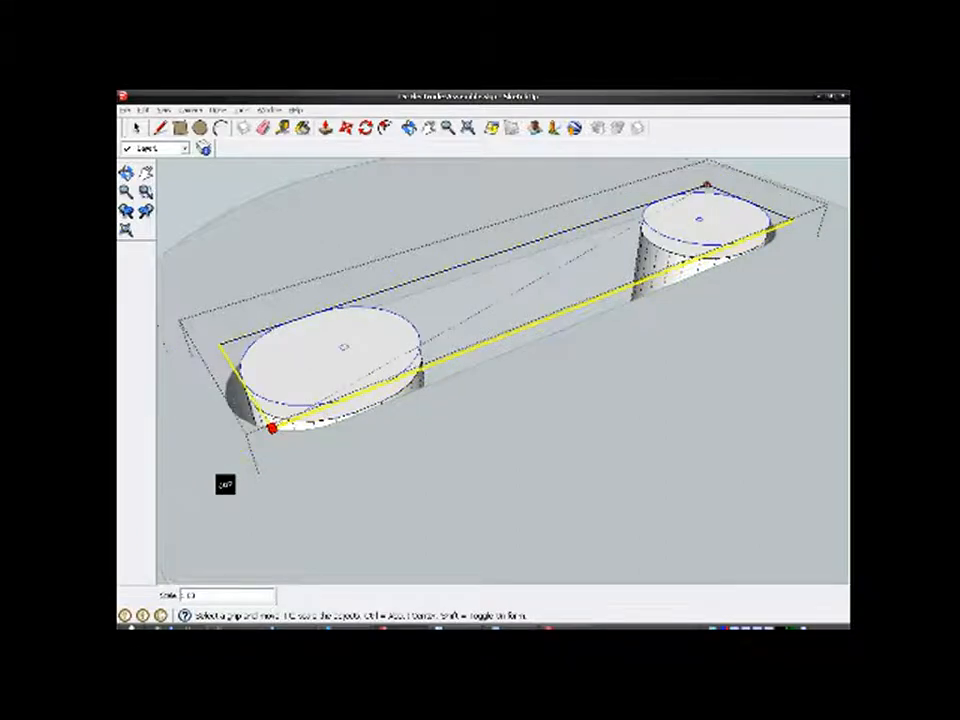
left_click_drag(225, 486, 231, 491)
Step: Scale the combined disc group about its centre along the green axis so both discs extend past the slot's long edges
middle_click_drag(476, 446, 326, 476)
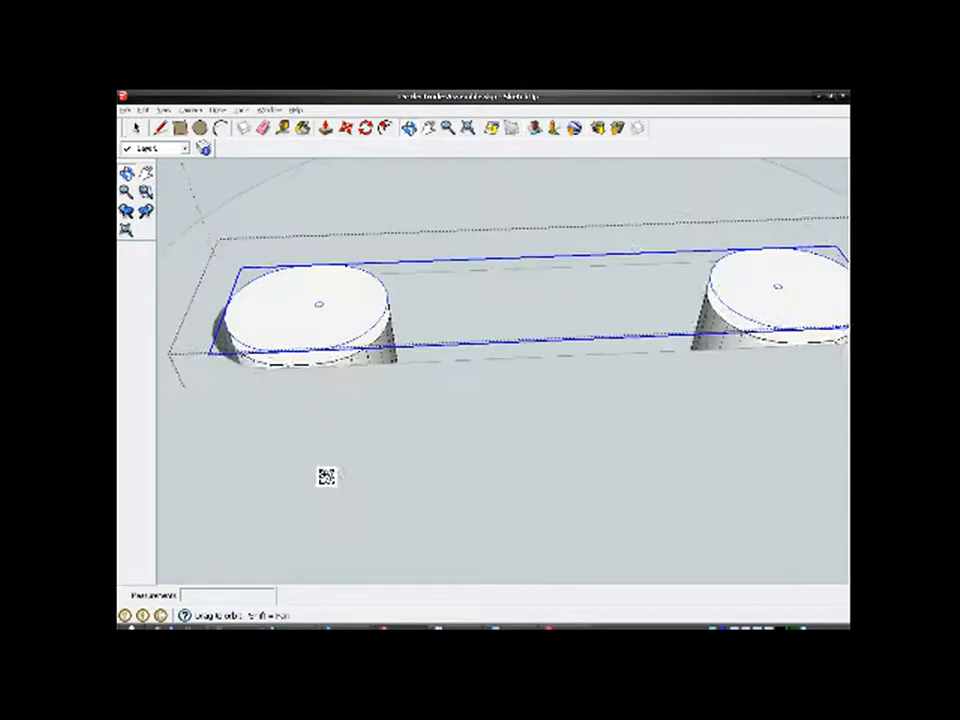
scroll(340, 320, "up", 2)
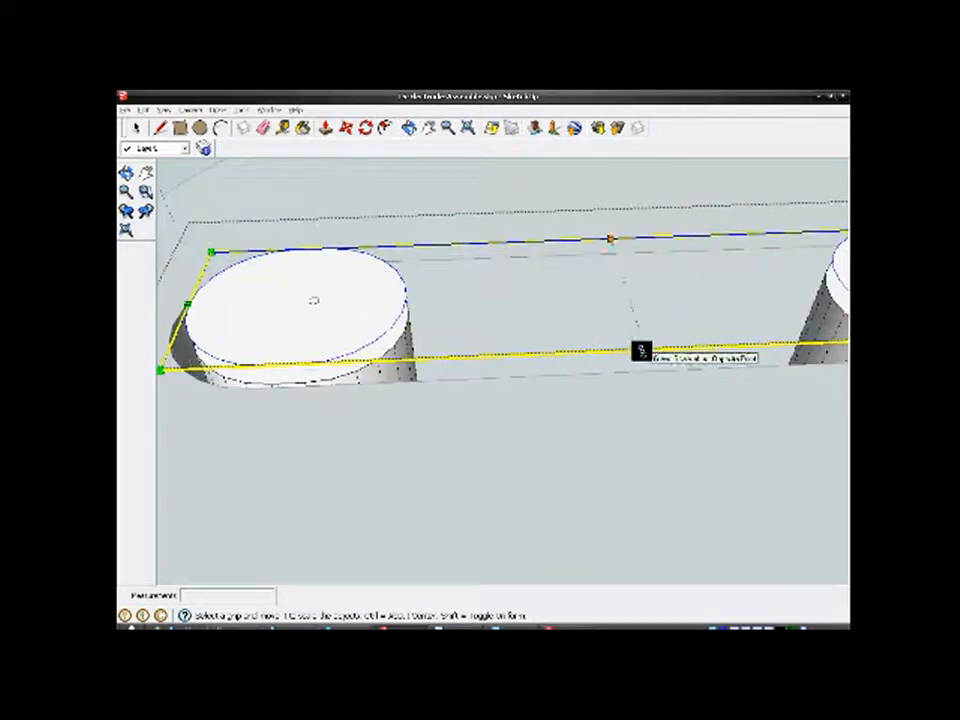
left_click(641, 350)
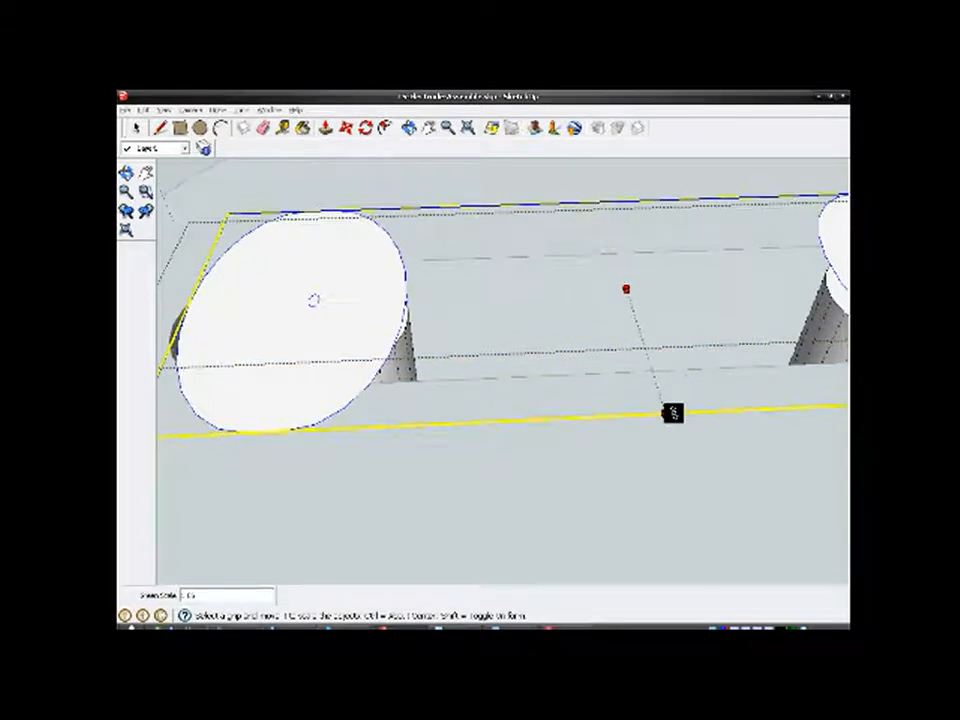
left_click(672, 412)
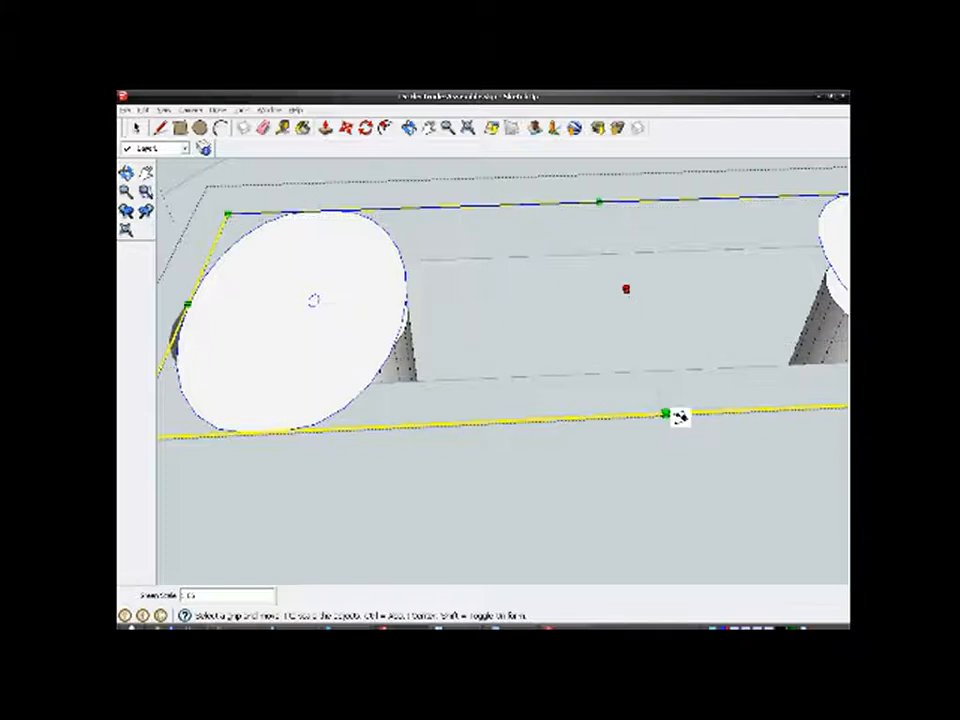
Step: Scale the disc group about its centre along the red axis so the discs extend past the slot's rounded ends
middle_click_drag(677, 411, 724, 394)
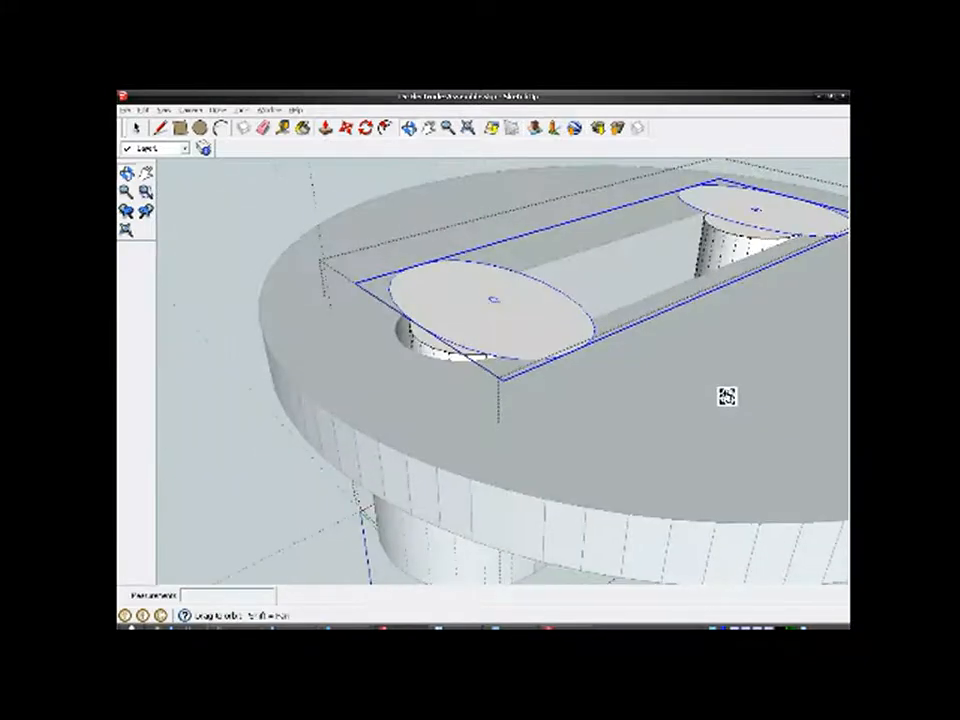
scroll(486, 360, "up", 2)
scroll(431, 411, "down", 3)
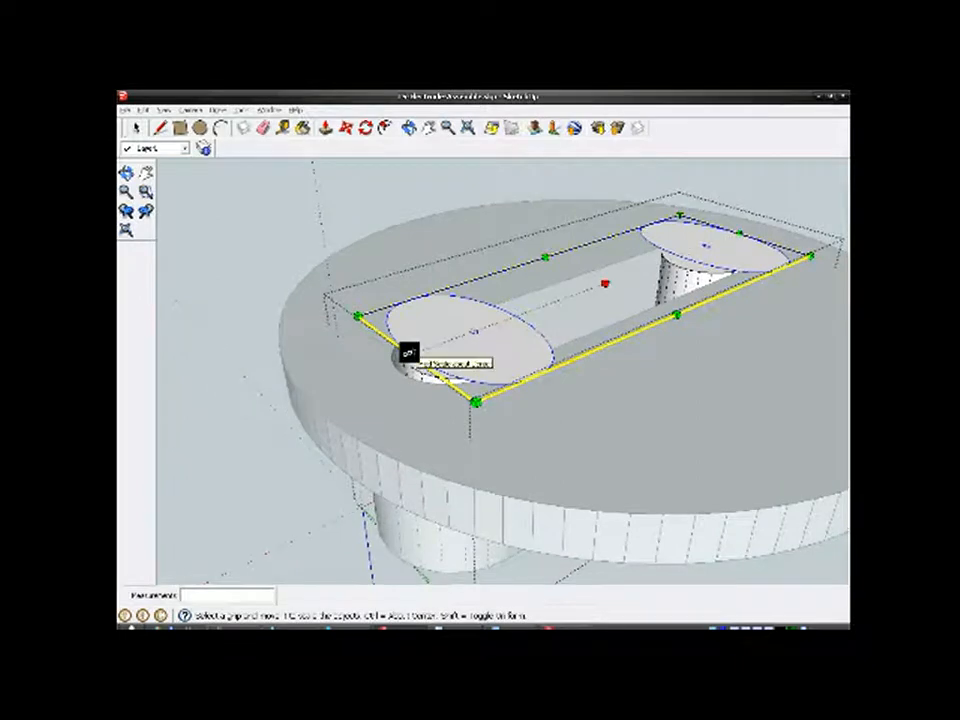
left_click_drag(408, 352, 382, 369)
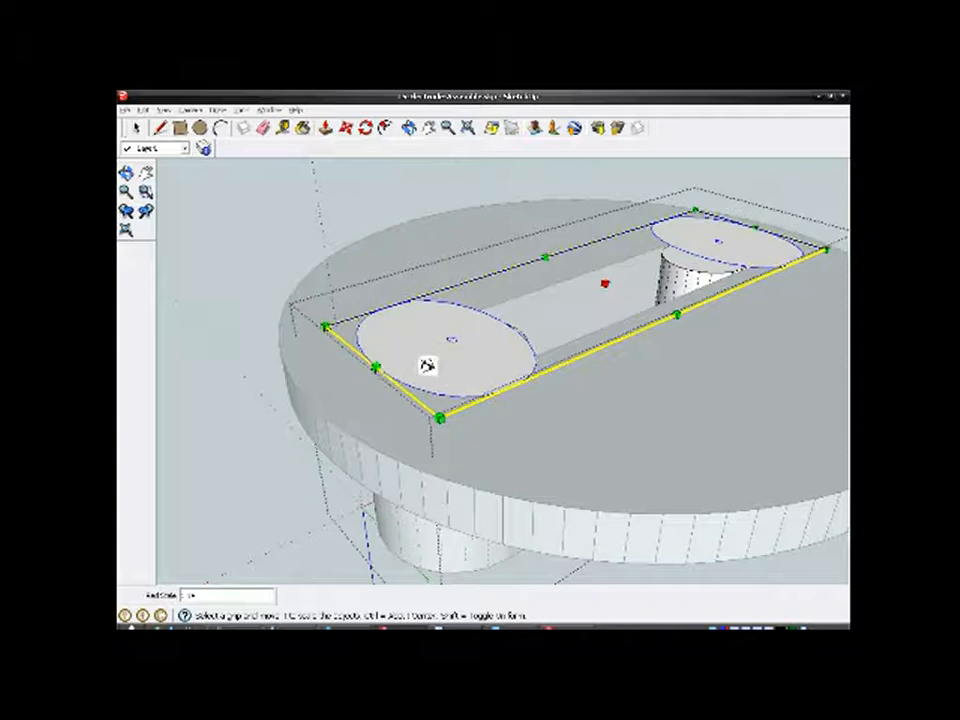
Step: Explode the scaled group into its two separate disc groups
scroll(426, 364, "up", 6)
scroll(388, 352, "down", 5)
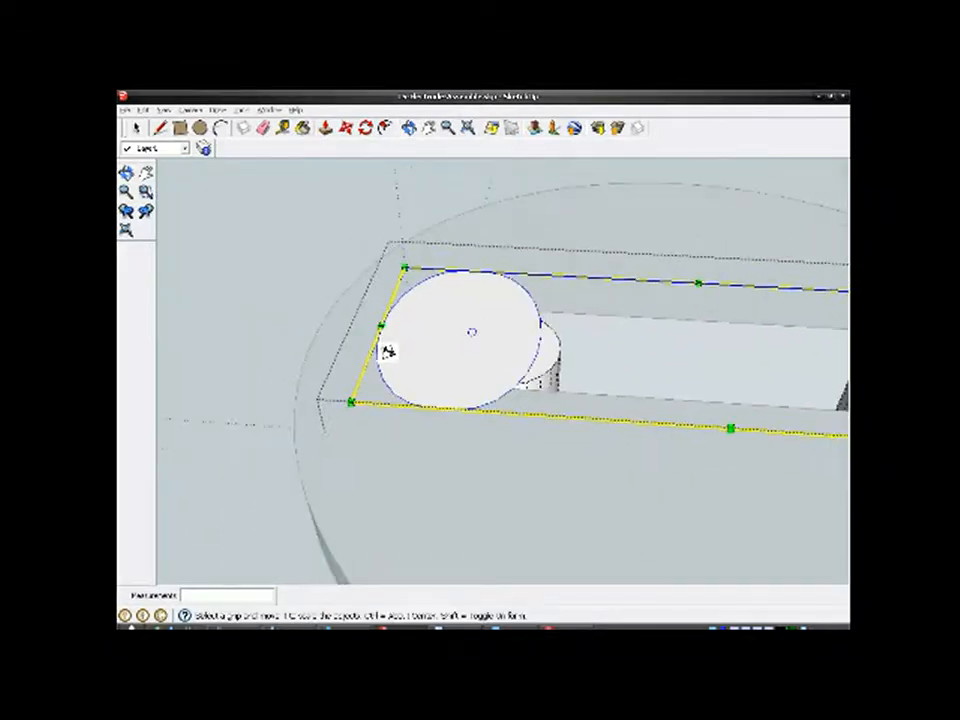
middle_click_drag(549, 429, 529, 563)
scroll(435, 392, "up", 4)
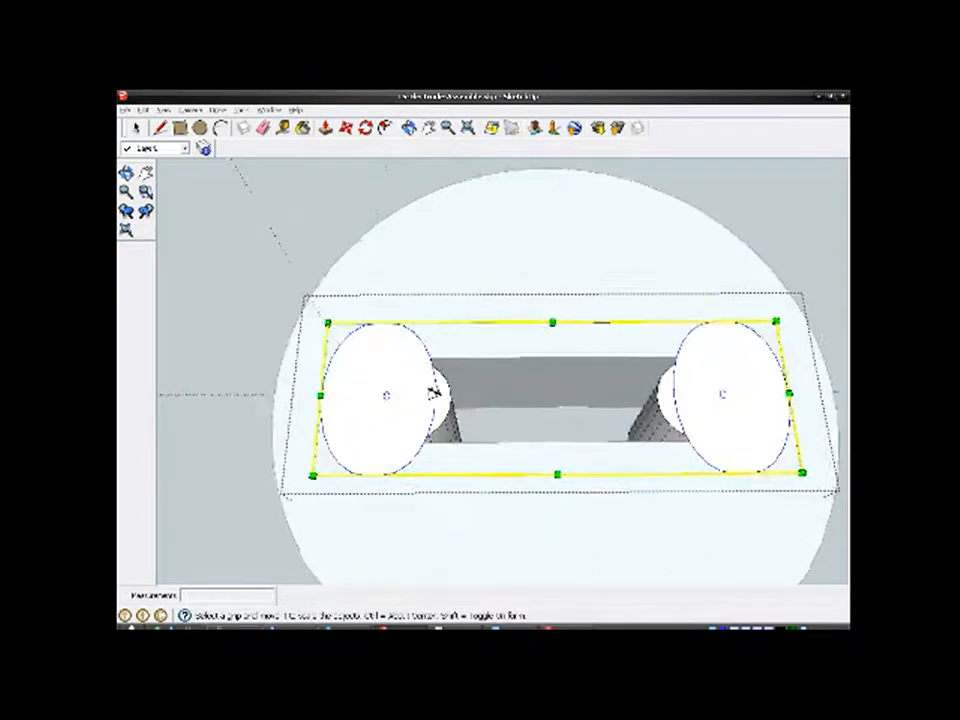
mouse_move(482, 476)
middle_mouse_down()
mouse_move(477, 444)
mouse_move(460, 428)
middle_mouse_up()
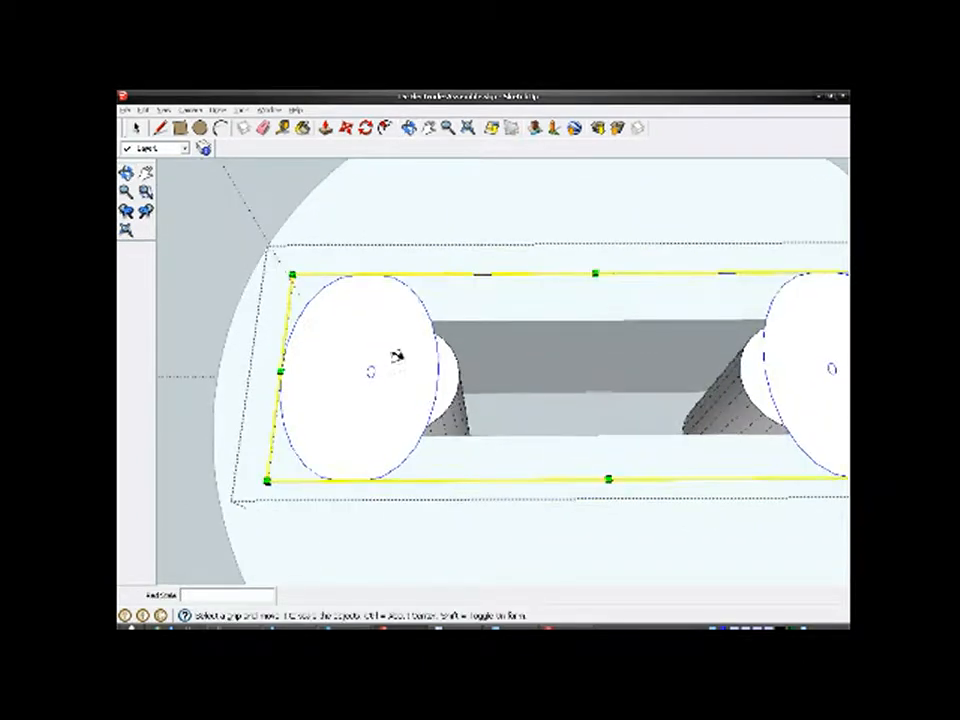
key("space")
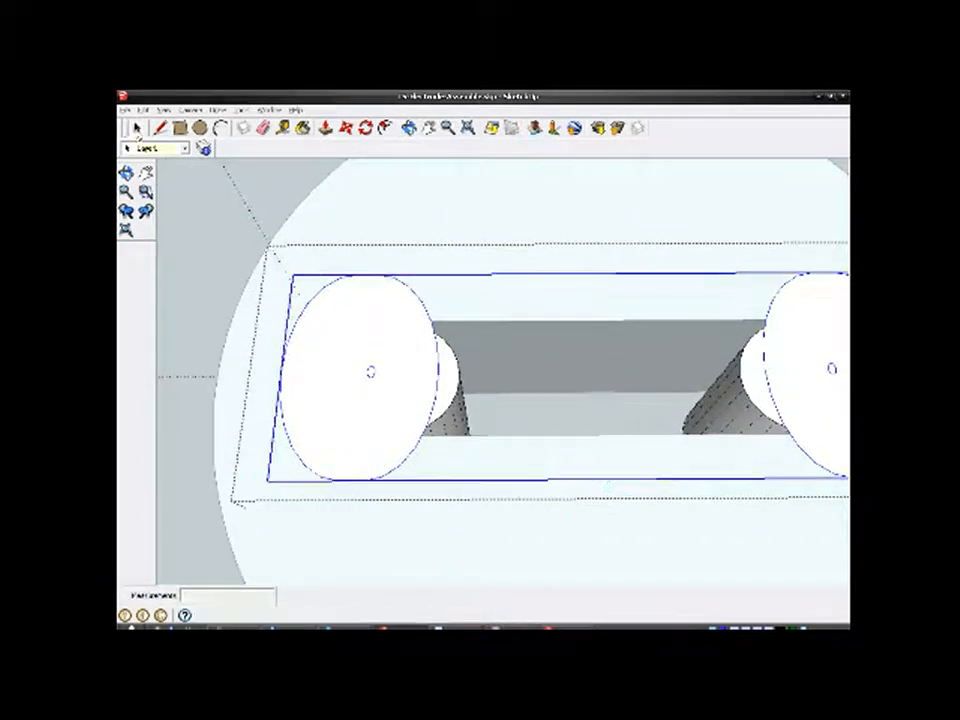
right_click(405, 363)
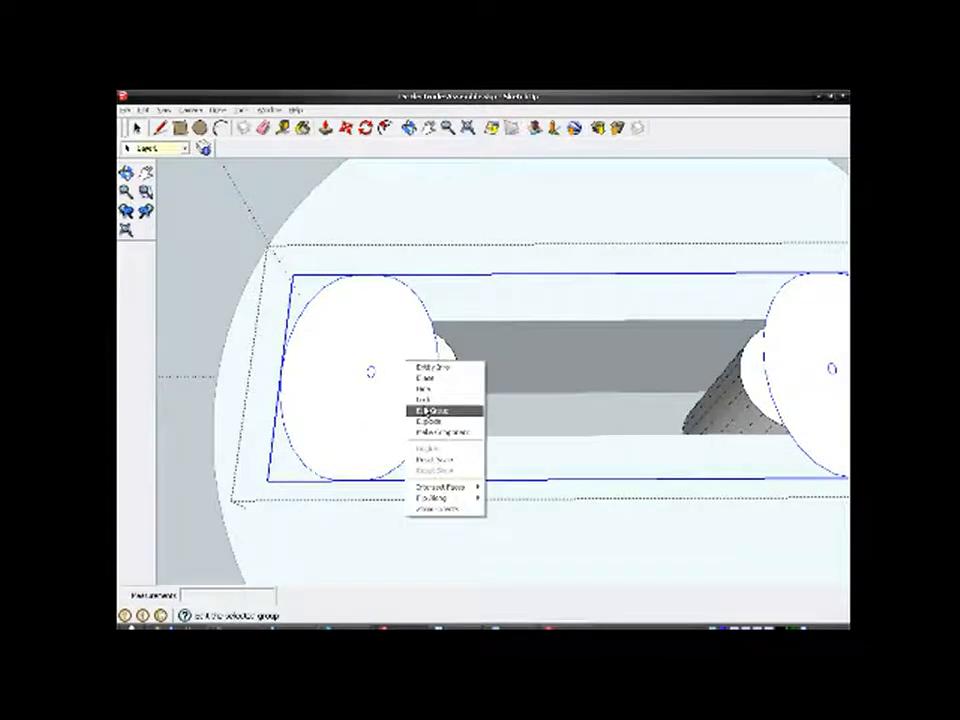
left_click(436, 423)
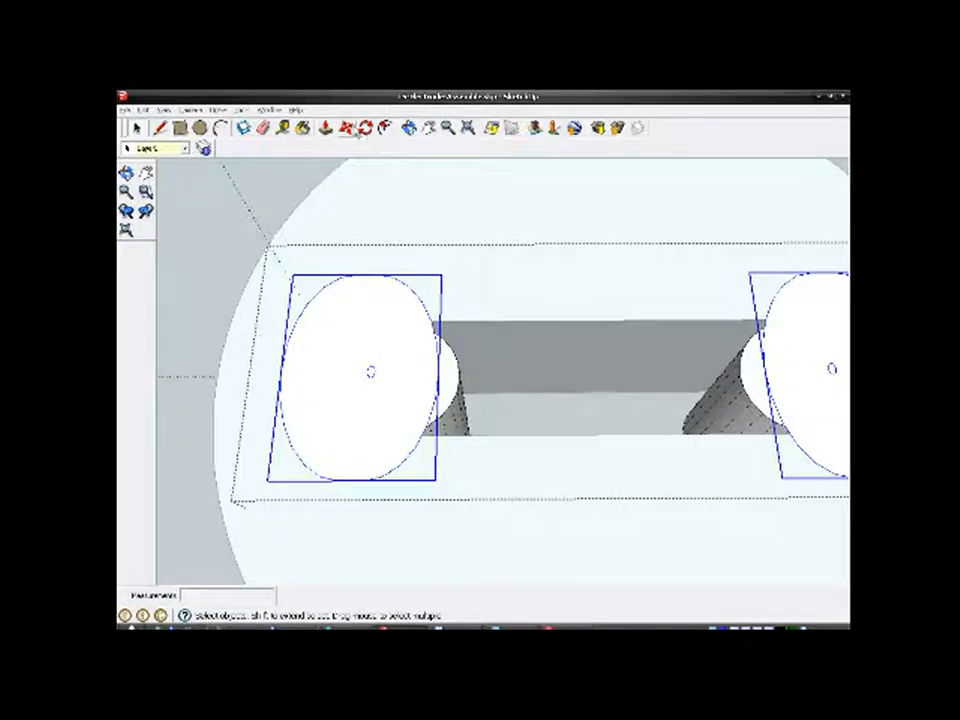
Step: Move the first disc inward along the slot's edge direction until its hole lines up with the cylinder's hole
left_click(391, 376)
left_click(327, 132)
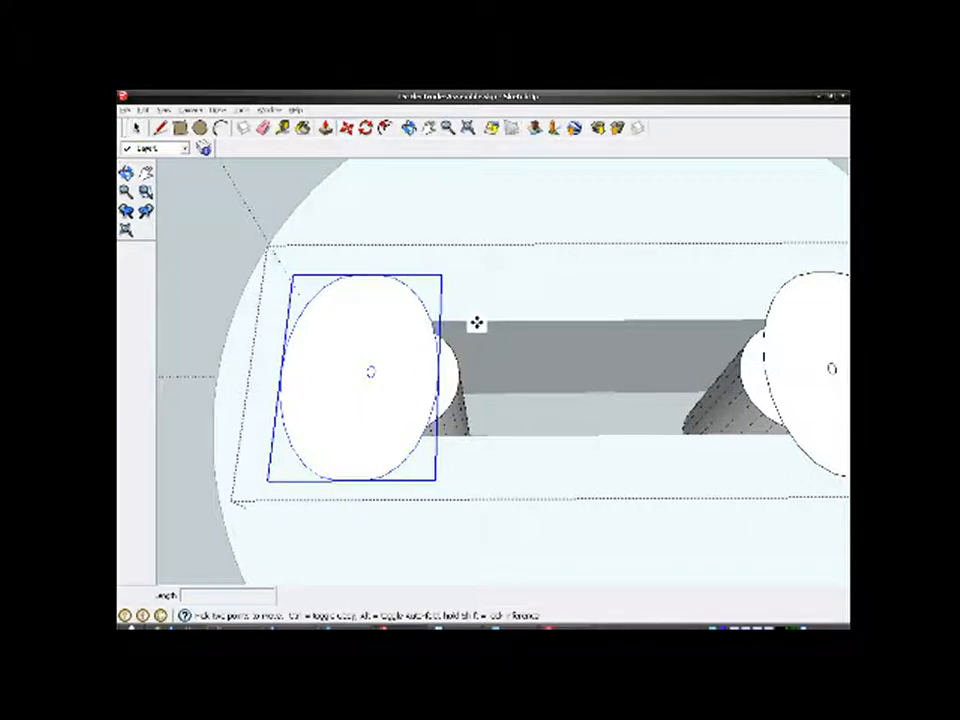
scroll(477, 322, "up", 2)
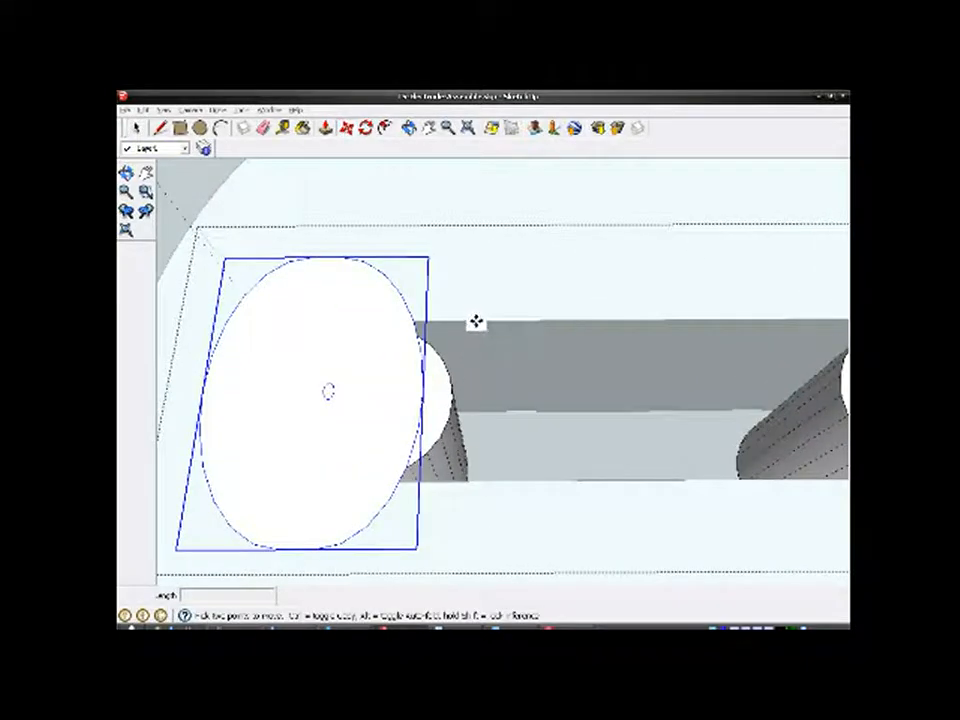
left_click(476, 321)
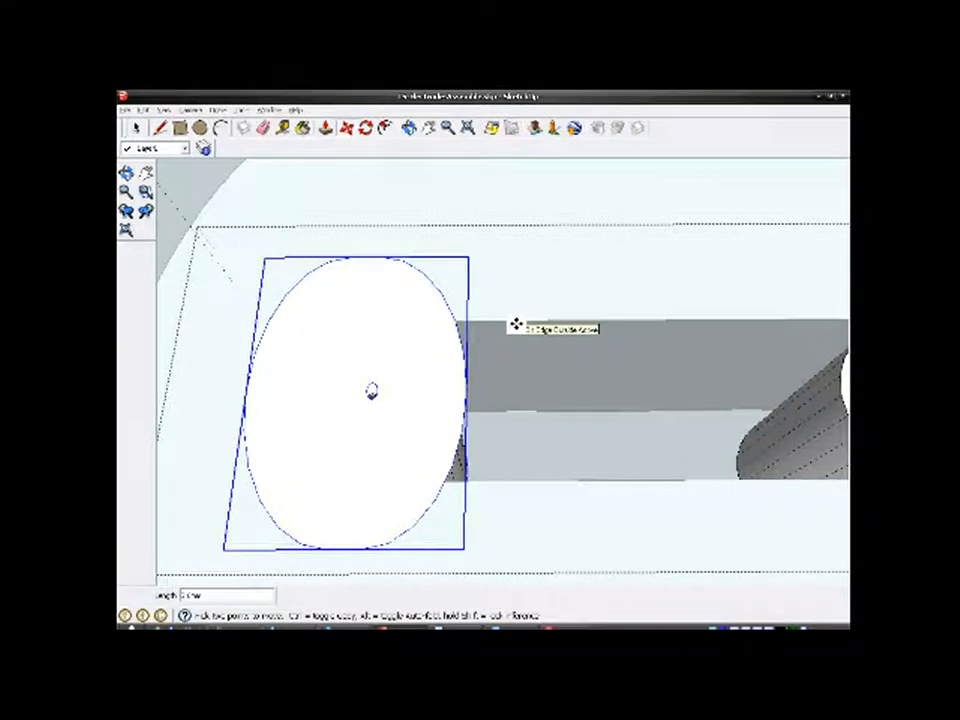
left_click(516, 323)
Step: Move the disc at the slot's other end 1 mm inward along the slot's edge direction, centring it over its cylinder
scroll(509, 297, "down", 2)
middle_click_drag(442, 370, 214, 356, "shift")
scroll(579, 369, "up", 2)
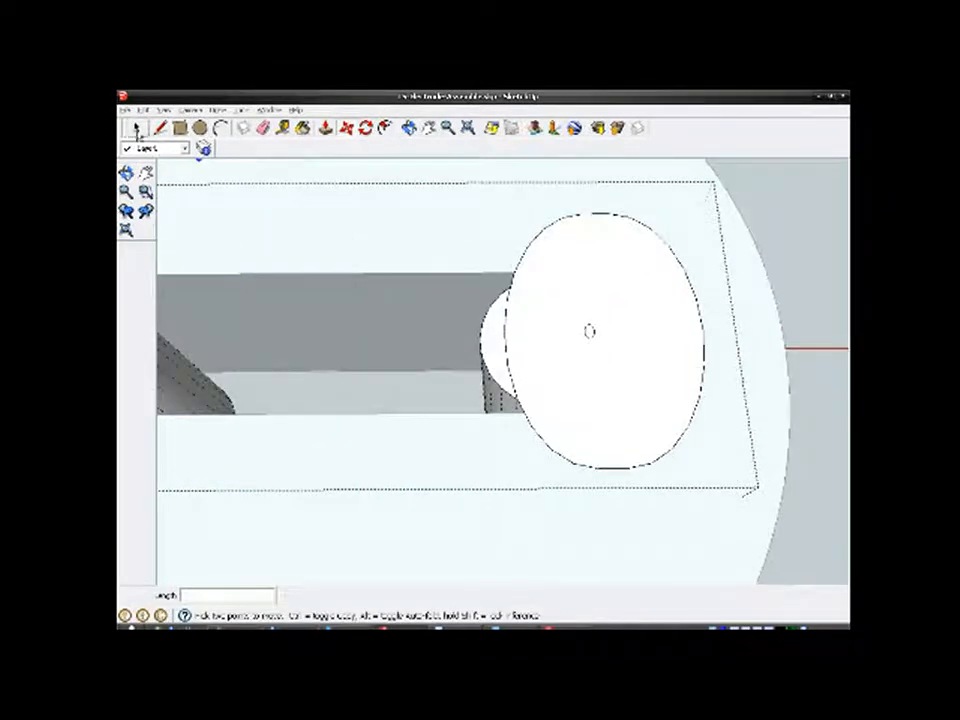
left_click(135, 128)
left_click(594, 376)
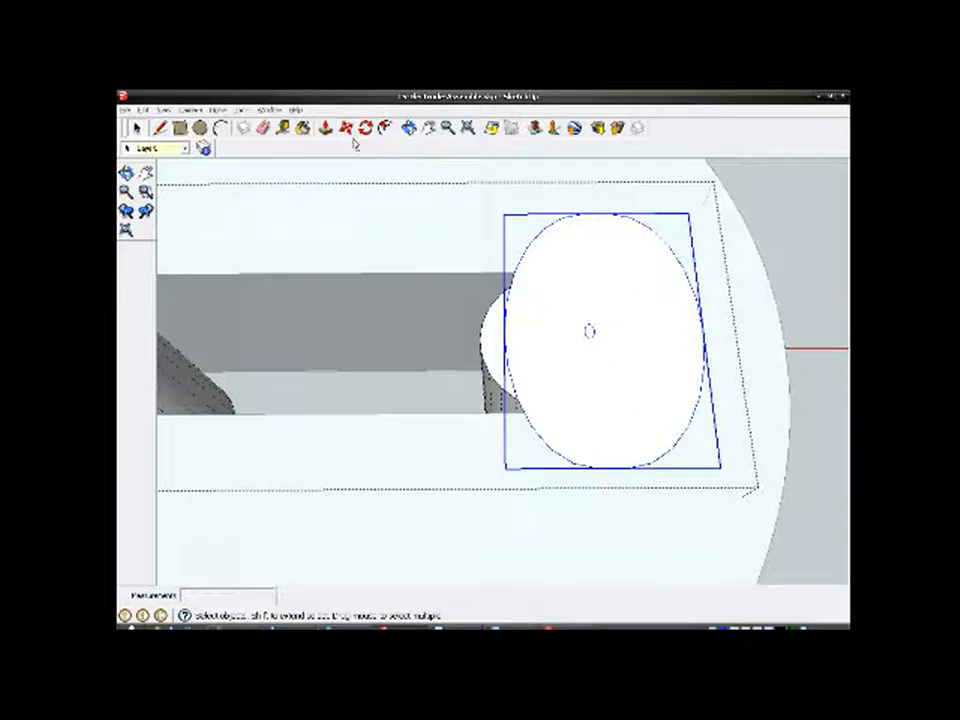
key("m")
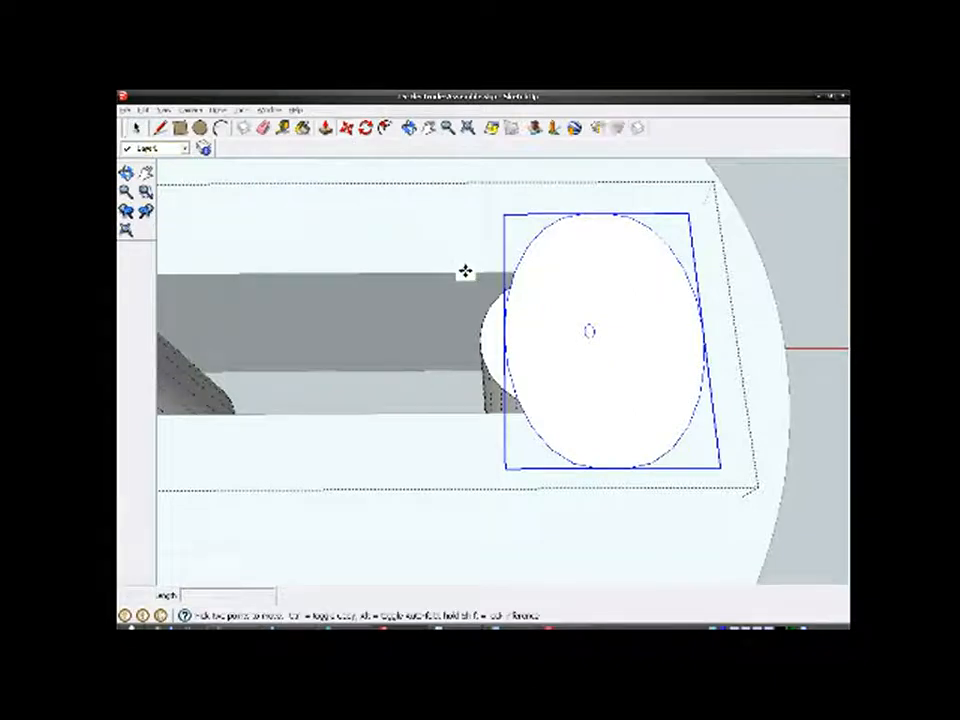
left_click(465, 268)
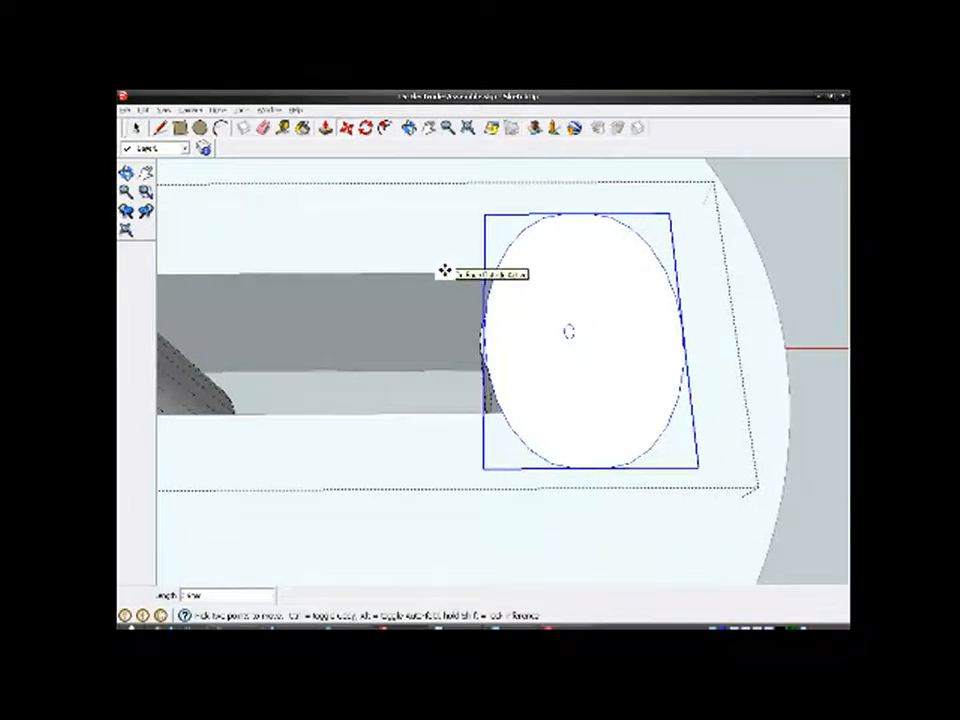
type("1")
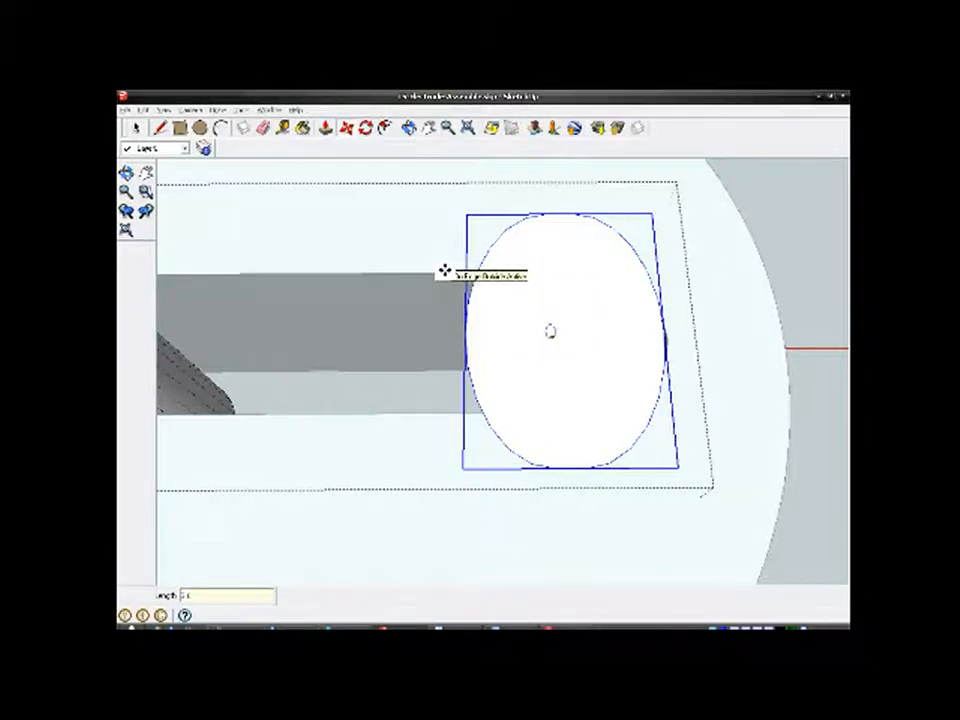
Step: Examine the two discs' alignment with the cylinders and the gap between a disc and its cylinder's end face
scroll(493, 328, "down", 3)
middle_click_drag(245, 362, 384, 364, "shift")
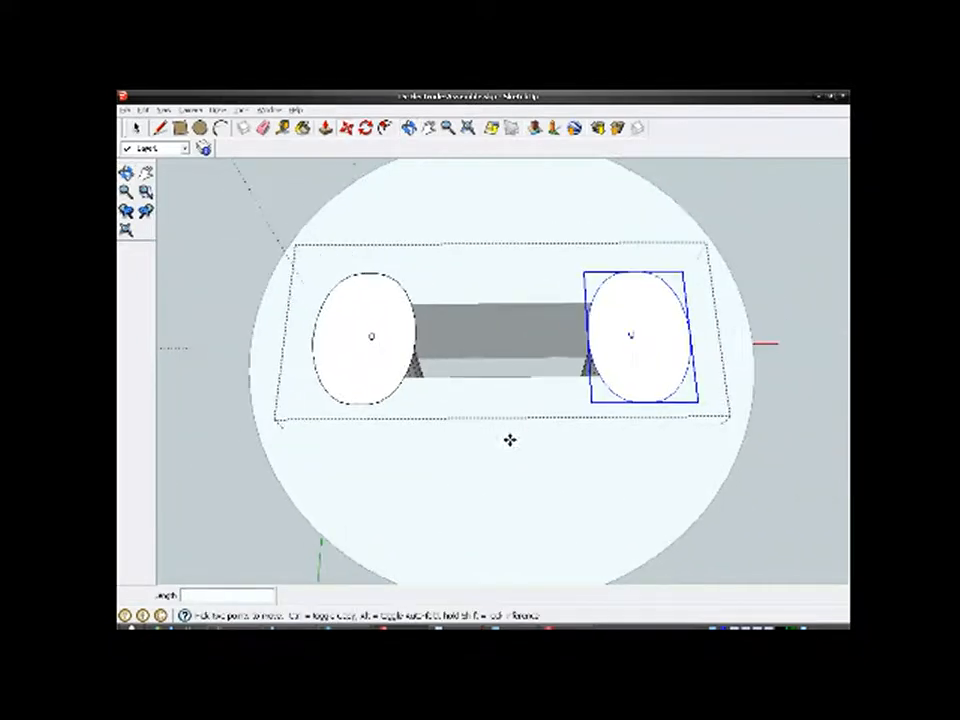
key("space")
middle_click_drag(559, 441, 431, 414)
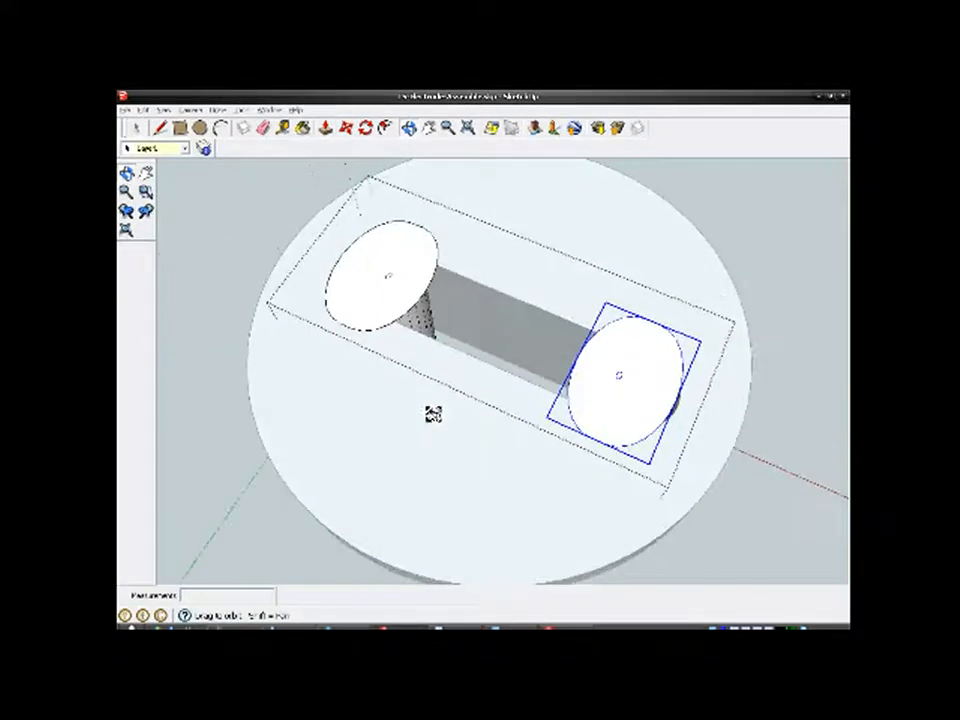
scroll(416, 292, "up", 3)
middle_click_drag(414, 285, 393, 427)
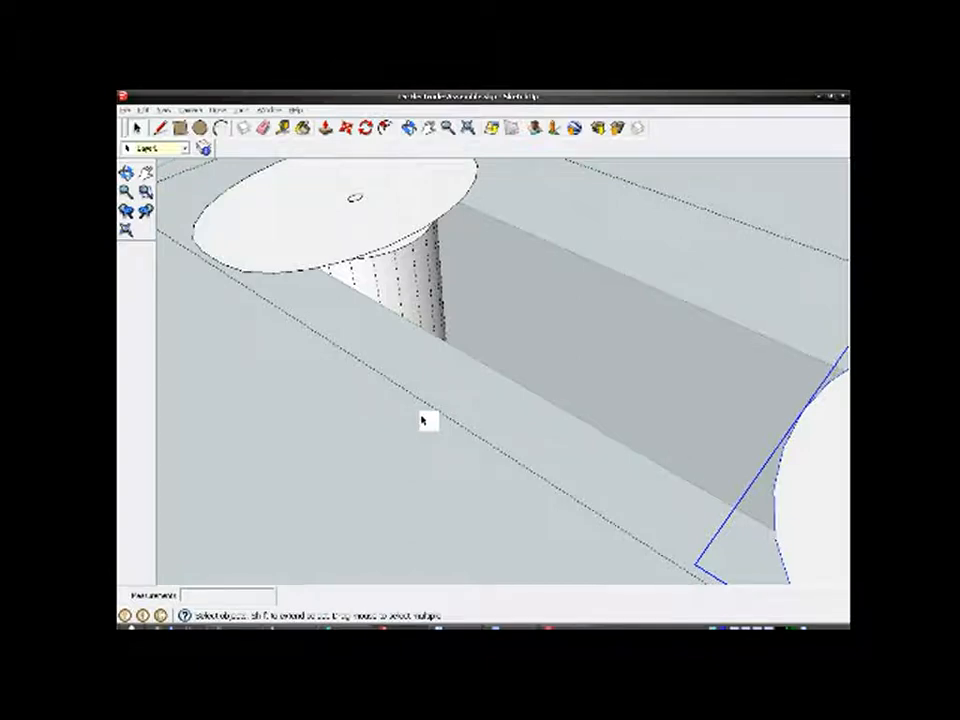
middle_click_drag(399, 328, 396, 368)
scroll(400, 340, "up", 2)
scroll(404, 322, "down", 3)
scroll(399, 332, "down", 1)
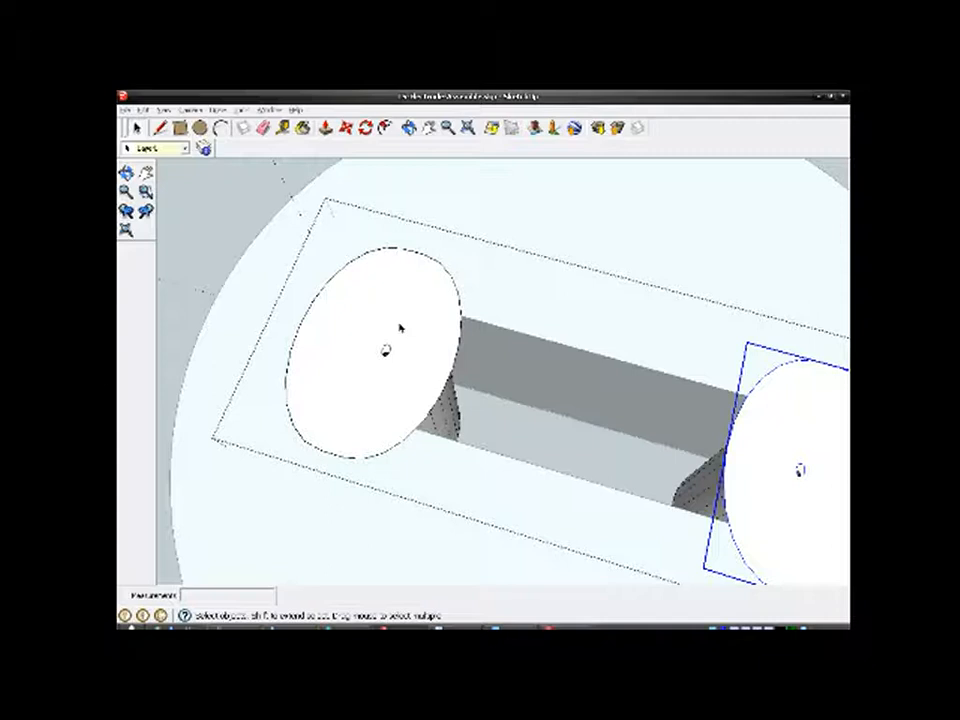
scroll(399, 327, "down", 2)
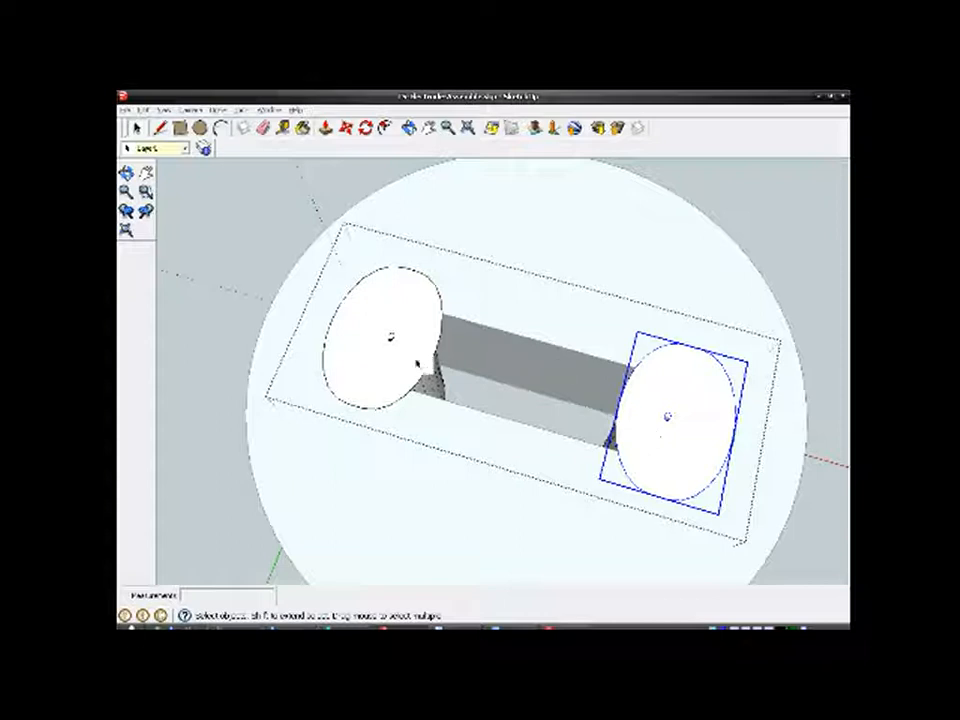
scroll(418, 360, "up", 3)
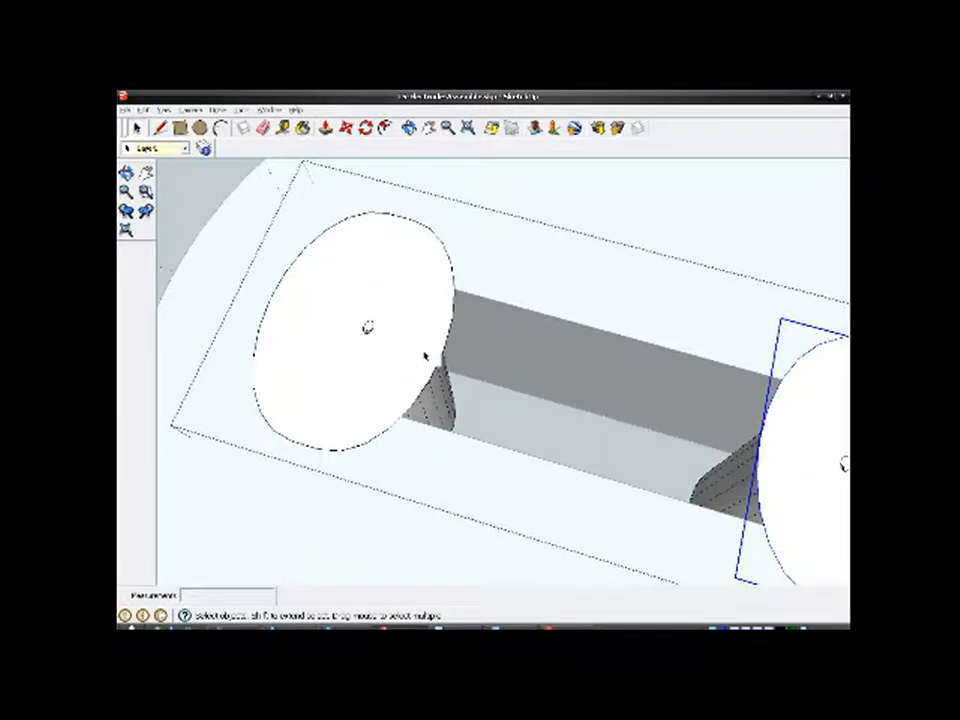
middle_click_drag(422, 372, 551, 341)
scroll(571, 374, "up", 4)
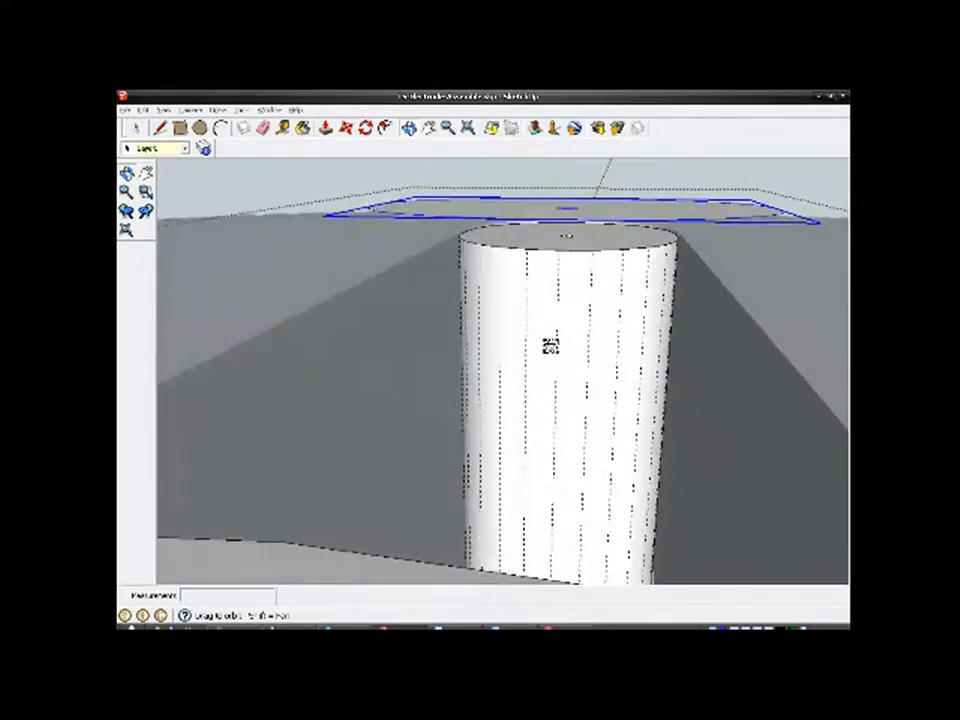
middle_click_drag(551, 268, 525, 364)
scroll(535, 335, "up", 5)
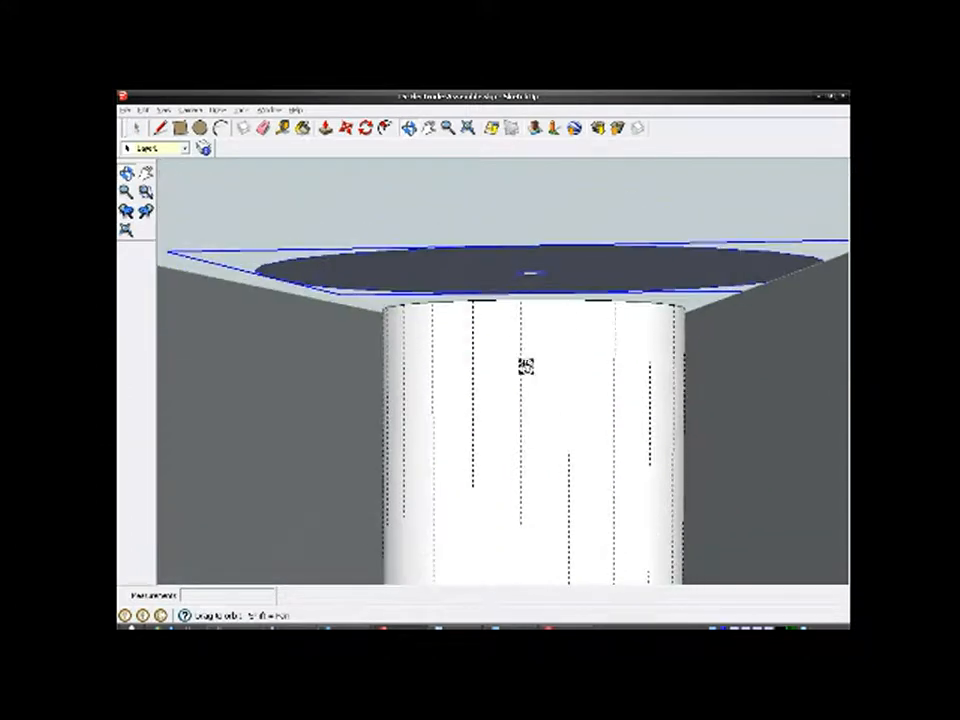
Step: Open the disc's group for editing and pull its underside down with Push/Pull until it meets the cylinder's end face
right_click(490, 268)
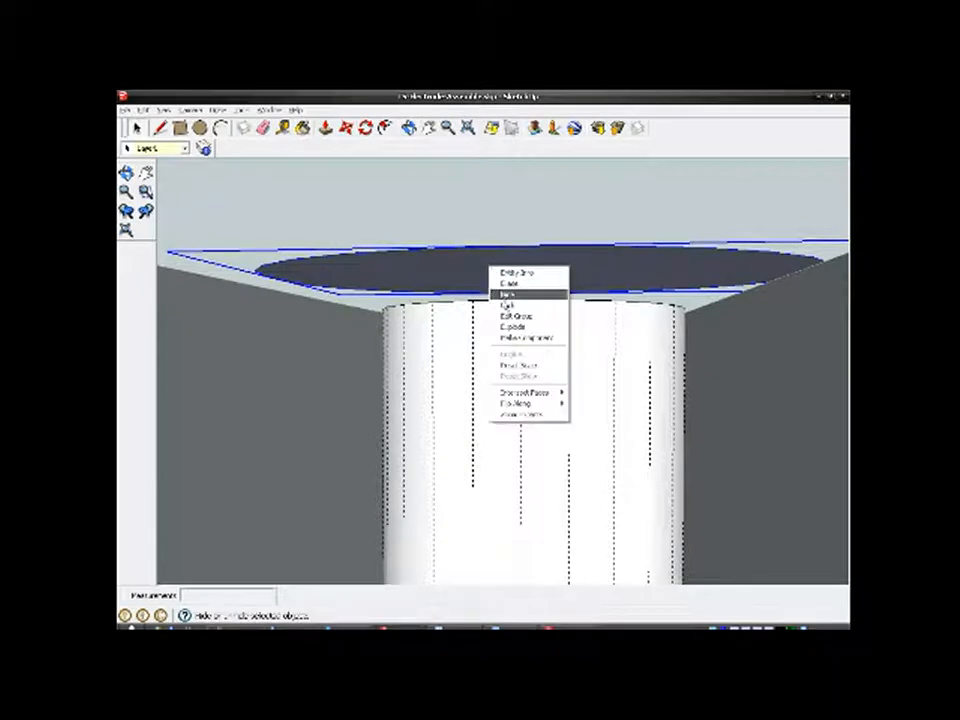
left_click(507, 316)
middle_click_drag(506, 316, 497, 292)
left_click(489, 262)
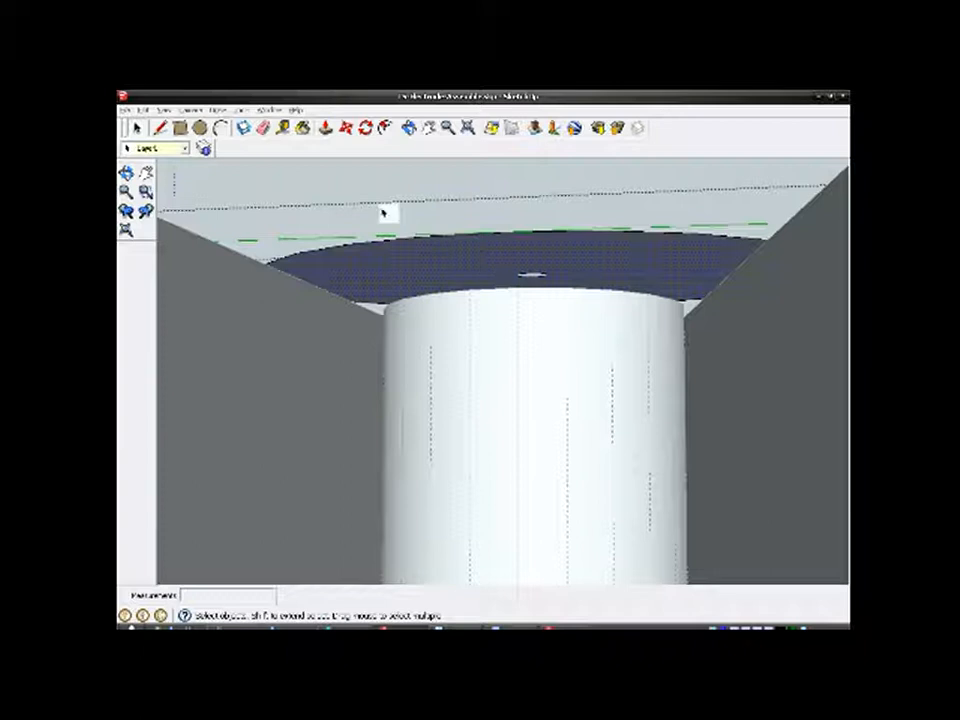
left_click(345, 128)
scroll(476, 315, "up", 3)
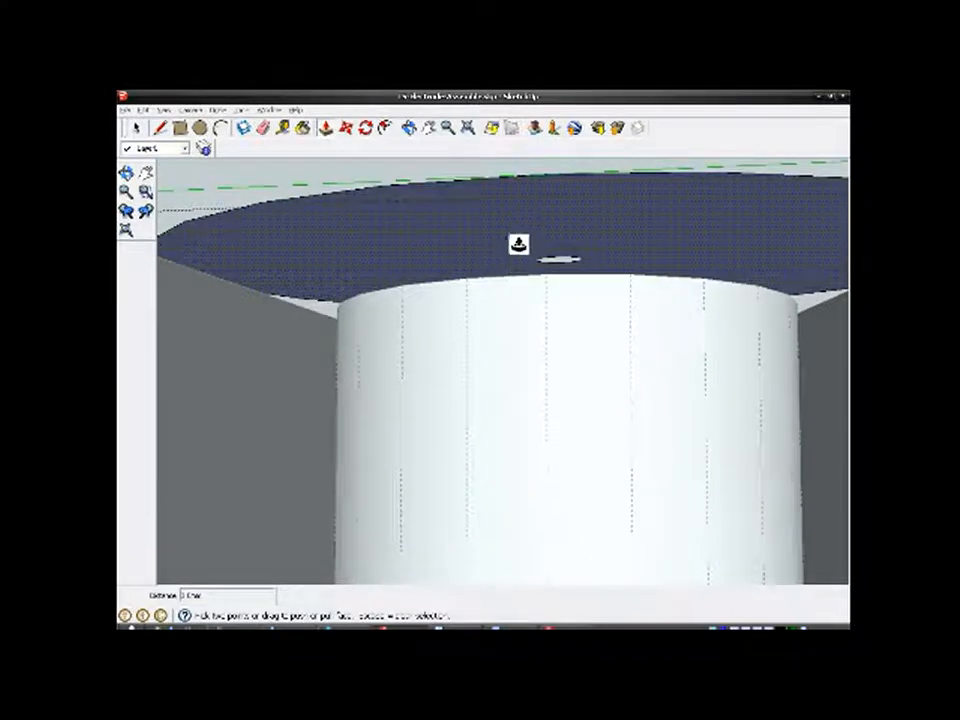
left_click_drag(518, 245, 545, 285)
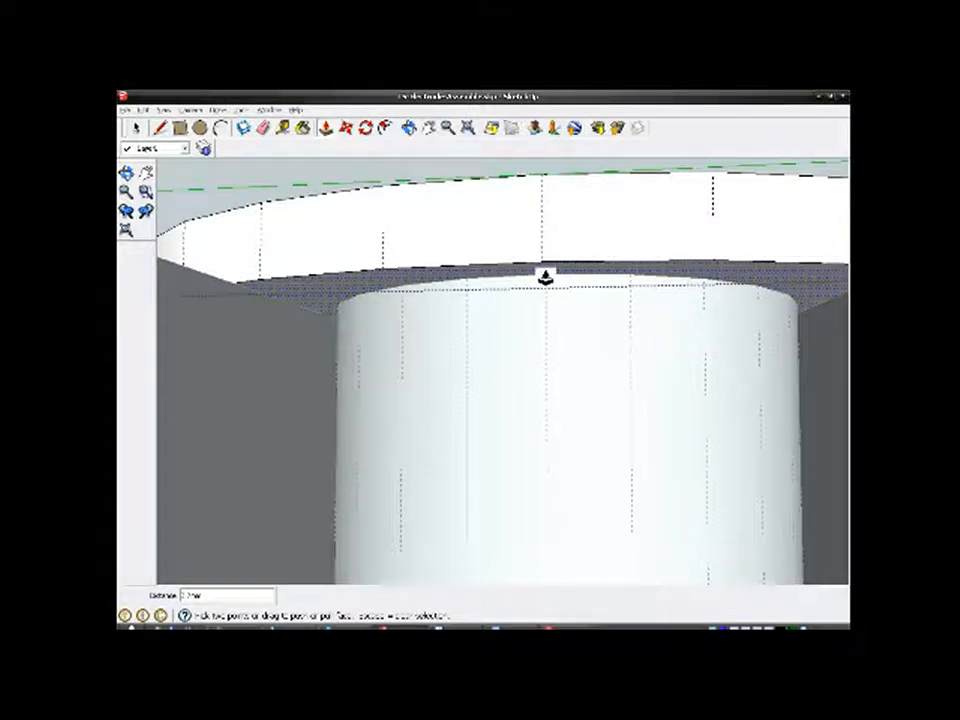
middle_click_drag(513, 270, 515, 298)
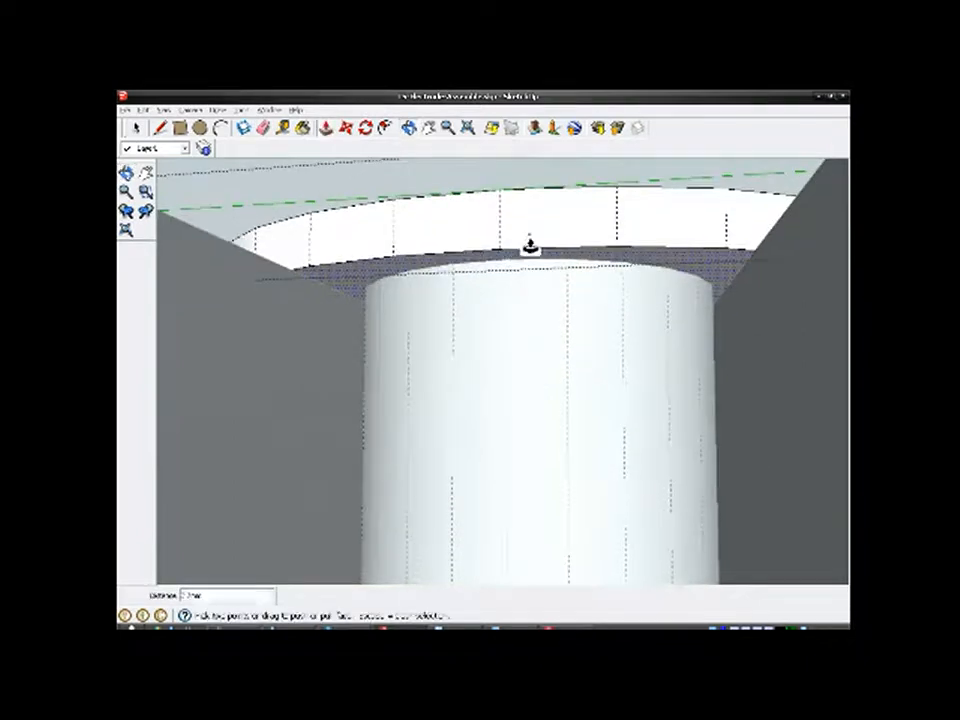
Step: Edit the other disc's group and pull its underside down with Push/Pull to its cylinder's end face
scroll(529, 236, "down", 2)
mouse_move(529, 236)
middle_mouse_down()
mouse_move(489, 354)
mouse_move(481, 346)
mouse_move(636, 206)
mouse_move(636, 225)
mouse_move(554, 349)
mouse_move(566, 392)
mouse_move(395, 404)
mouse_move(566, 439)
mouse_move(354, 435)
mouse_move(399, 378)
middle_mouse_up()
scroll(632, 251, "down", 2)
scroll(545, 346, "down", 3)
scroll(518, 313, "up", 4)
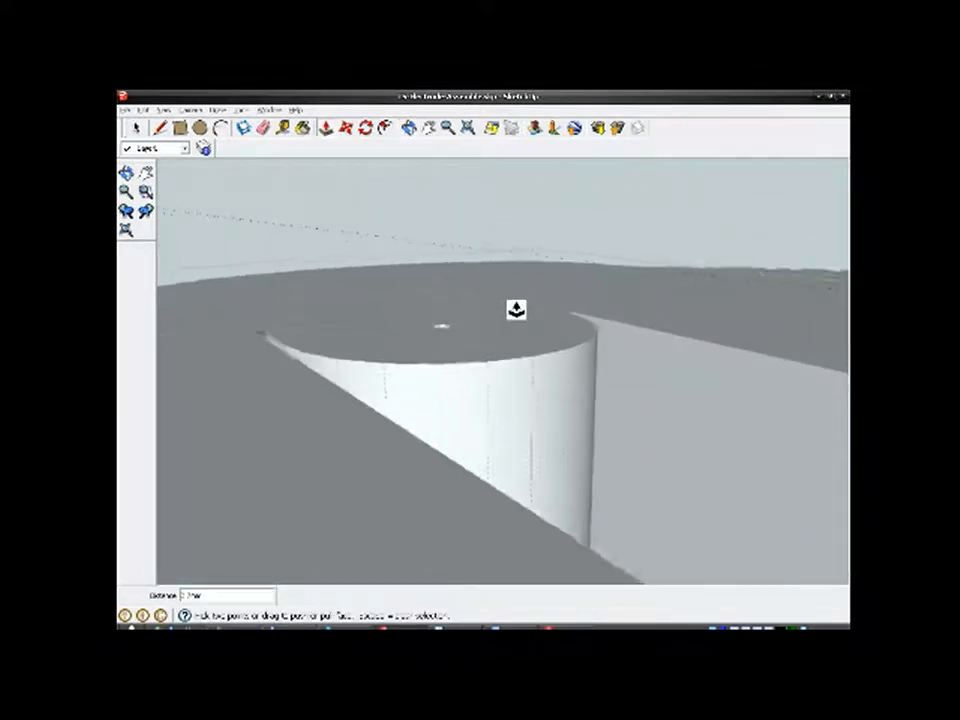
middle_click_drag(527, 317, 405, 221)
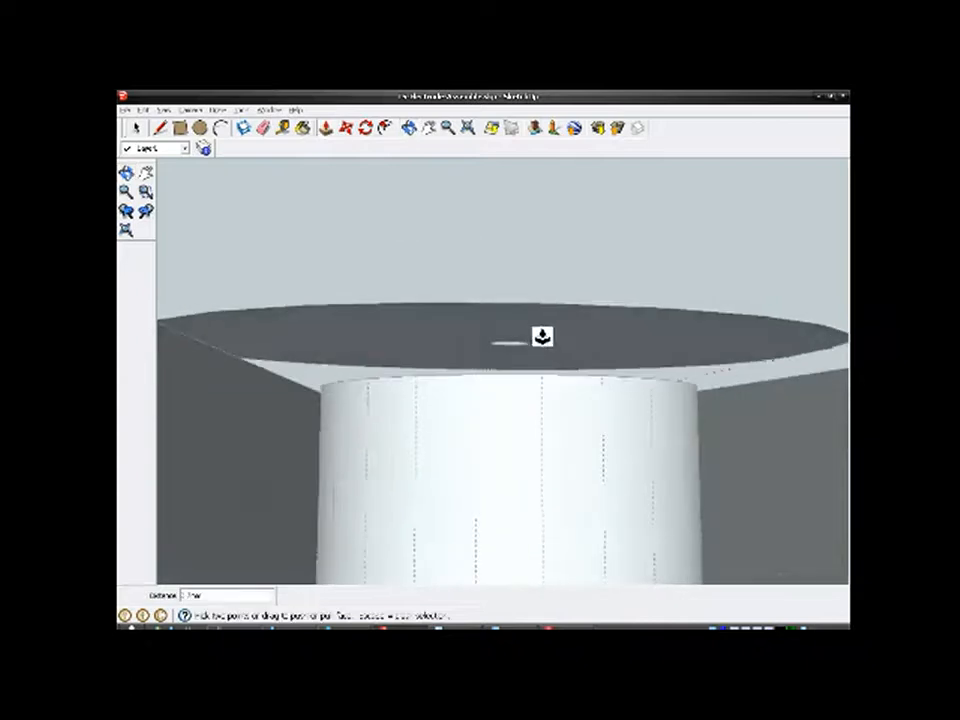
scroll(538, 338, "up", 2)
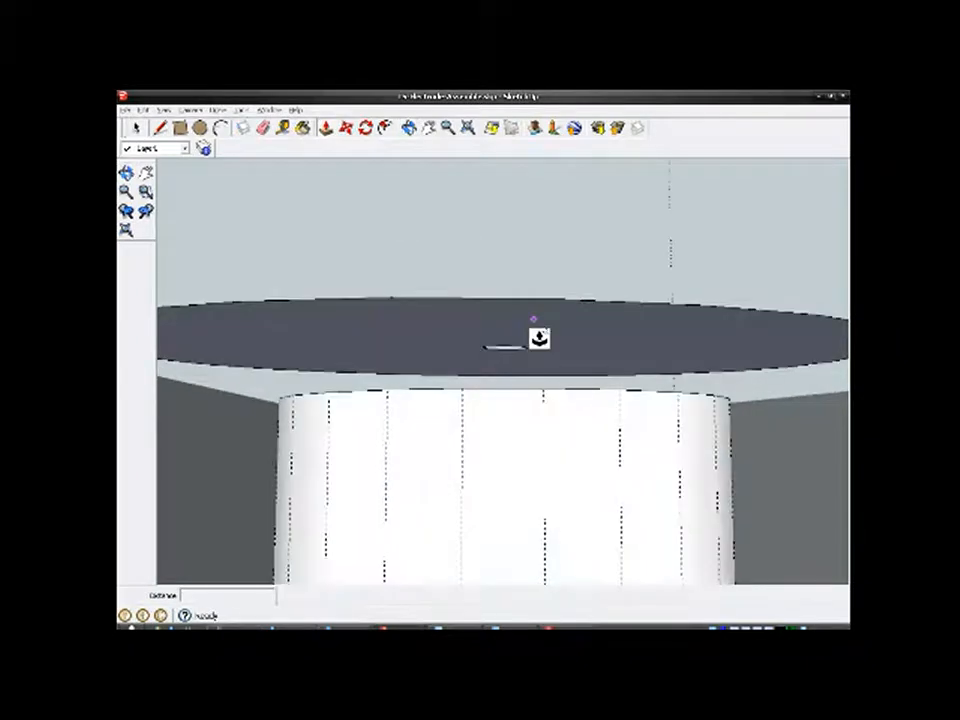
right_click(535, 328)
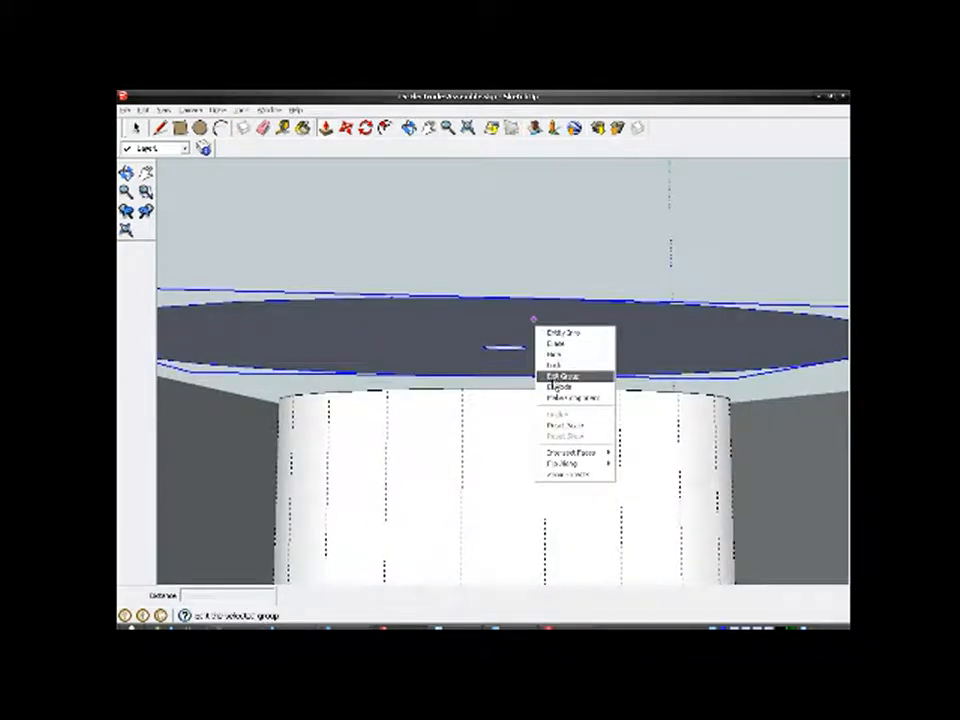
left_click(560, 376)
key("p")
left_click_drag(551, 340, 543, 399)
scroll(549, 360, "down", 4)
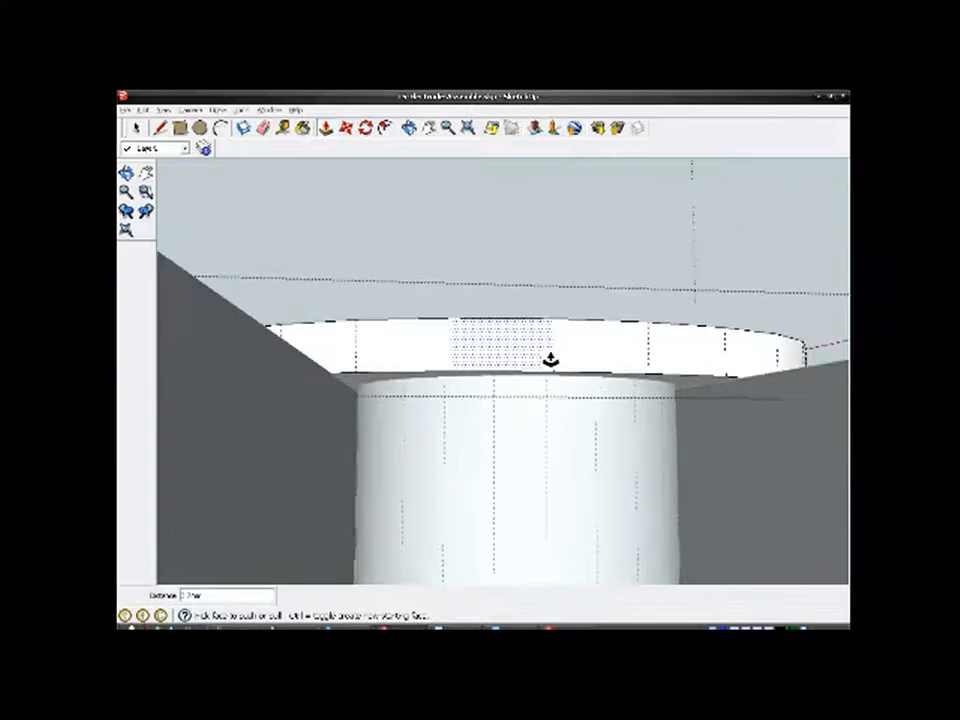
Step: Check the thickened disc's contact with its cylinder and close the disc's group
mouse_move(549, 360)
middle_mouse_down()
mouse_move(553, 484)
mouse_move(519, 379)
mouse_move(519, 343)
mouse_move(549, 379)
middle_mouse_up()
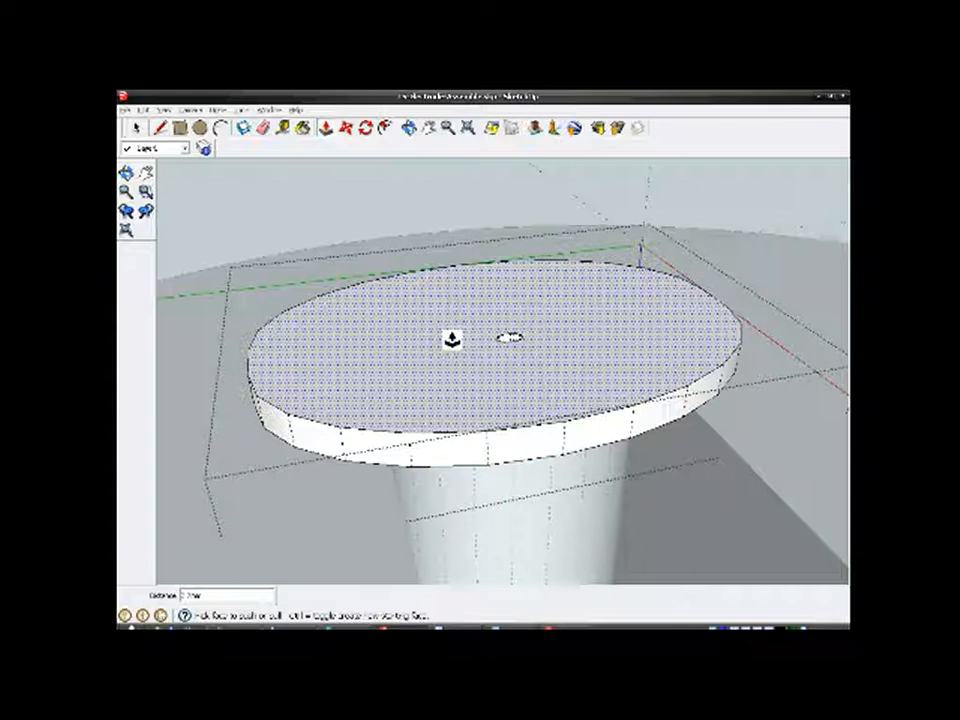
middle_click_drag(465, 326, 448, 377)
key("p")
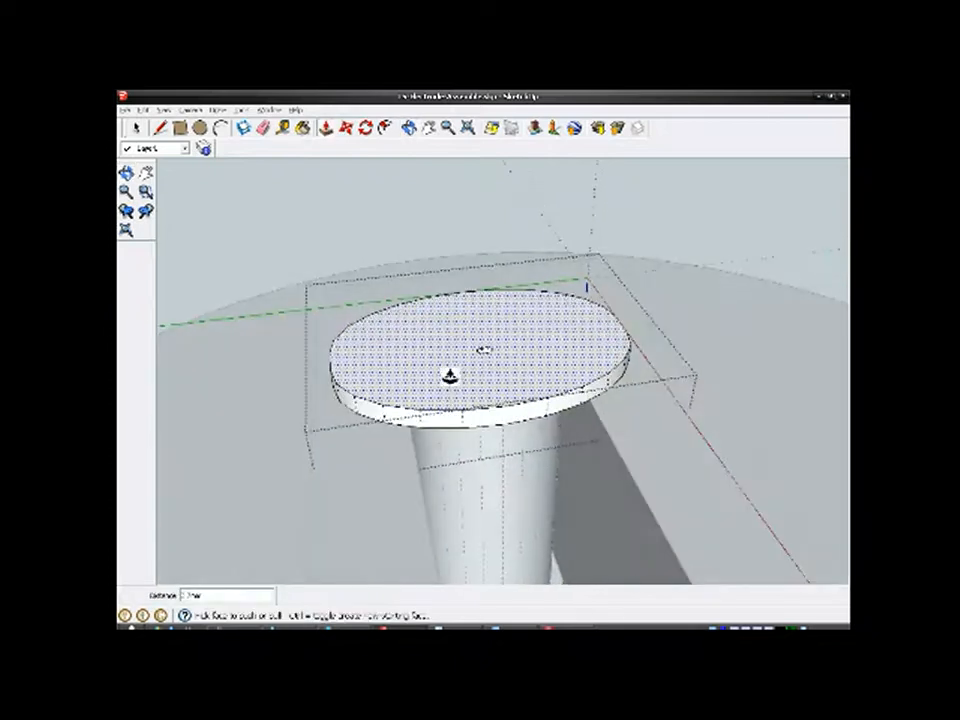
left_click(136, 129)
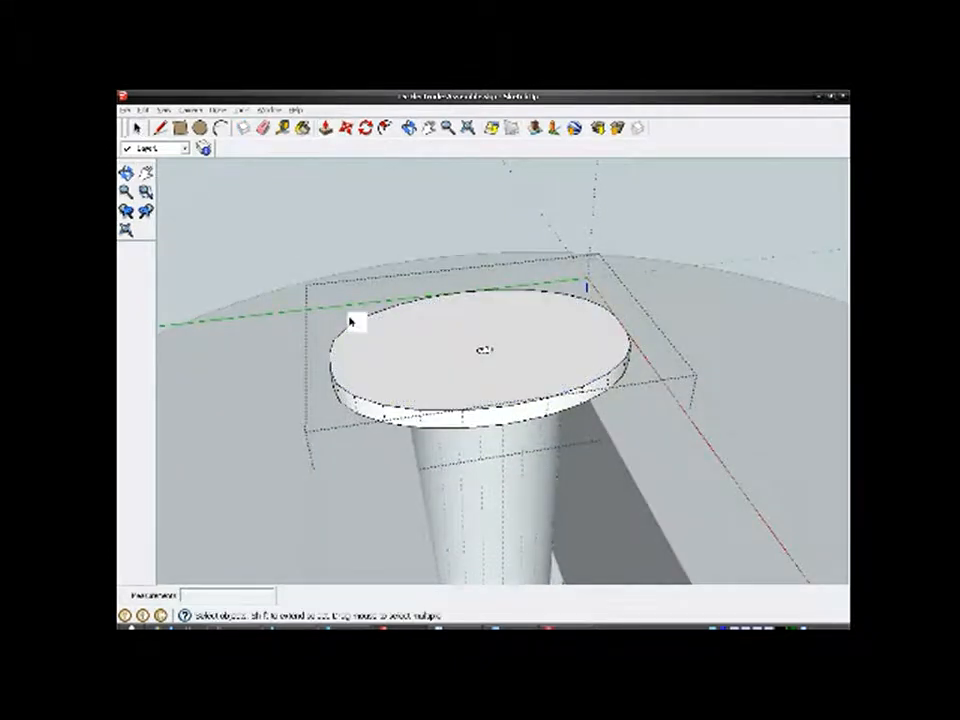
scroll(491, 425, "up", 3)
middle_click_drag(495, 422, 436, 241)
key("space")
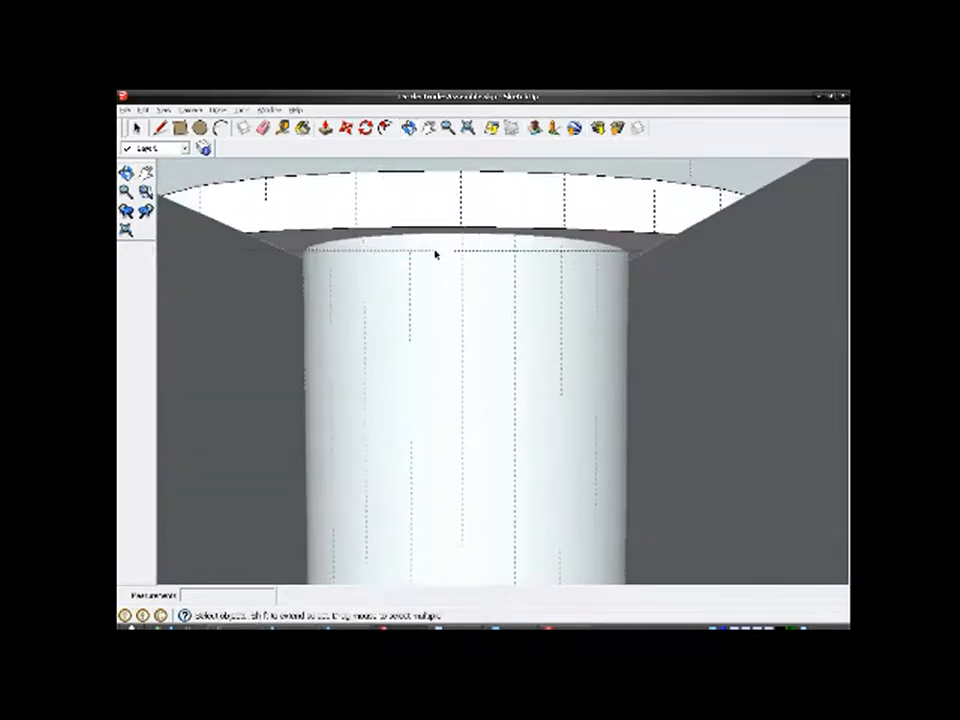
middle_click_drag(446, 261, 600, 275)
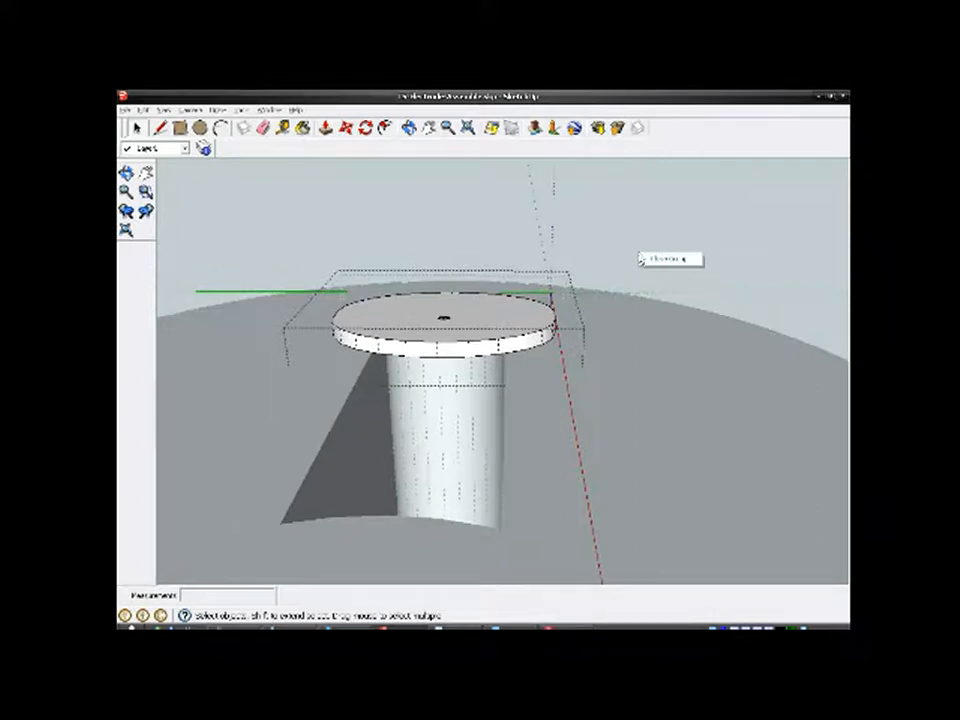
Step: Explode the thickened disc's group into loose faces and edges
scroll(521, 326, "up", 5)
left_click(470, 337)
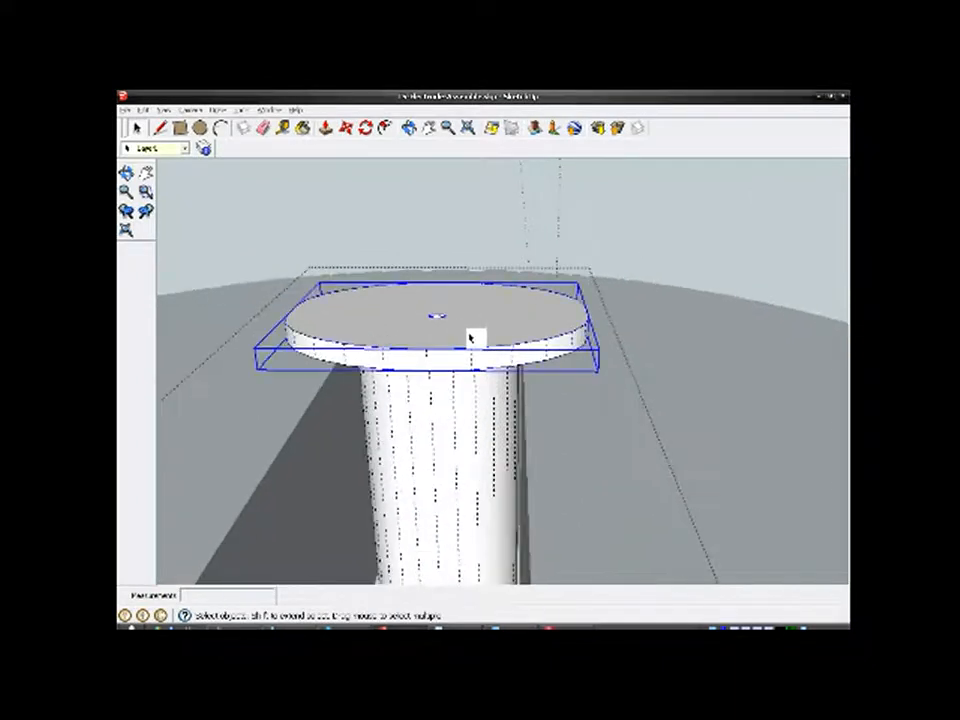
right_click(471, 339)
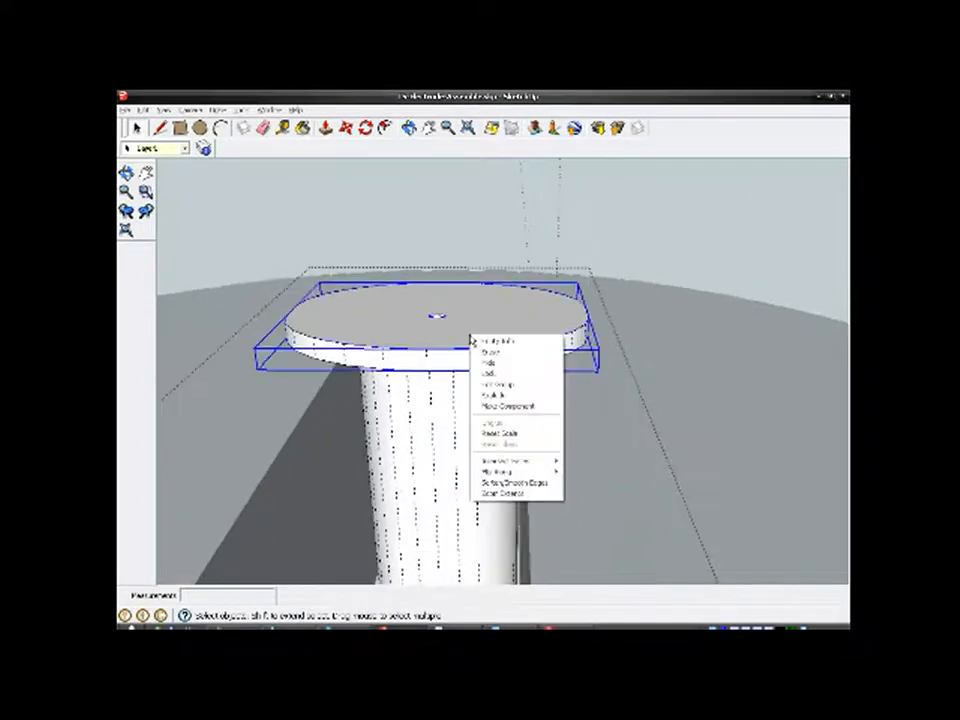
left_click(489, 395)
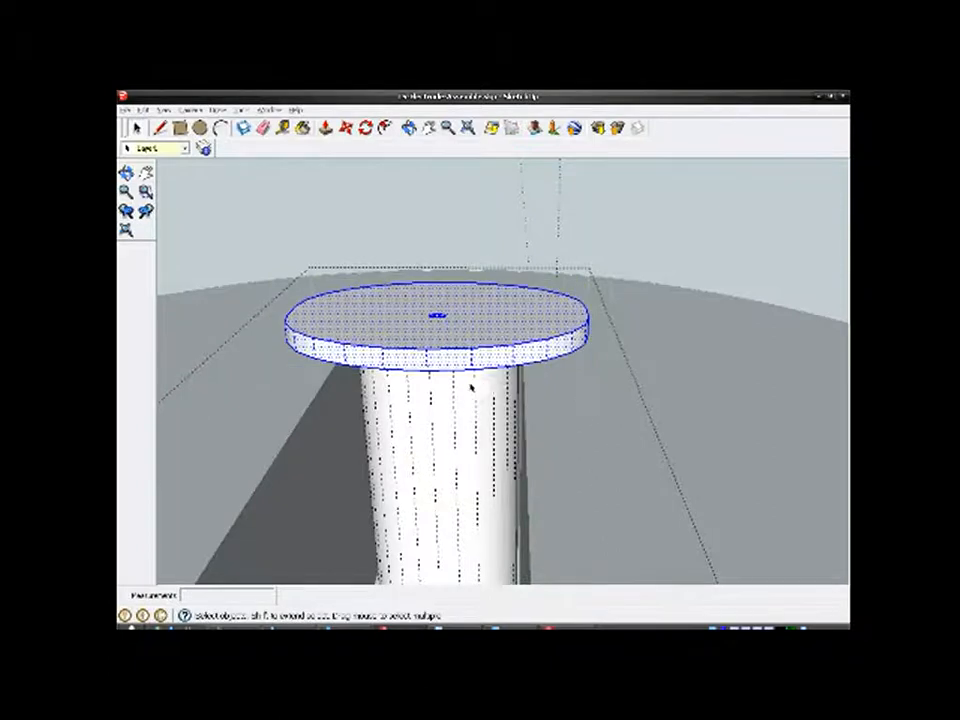
Step: Intersect the exploded disc's faces with the adjoining cylinder's geometry
scroll(470, 387, "up", 2)
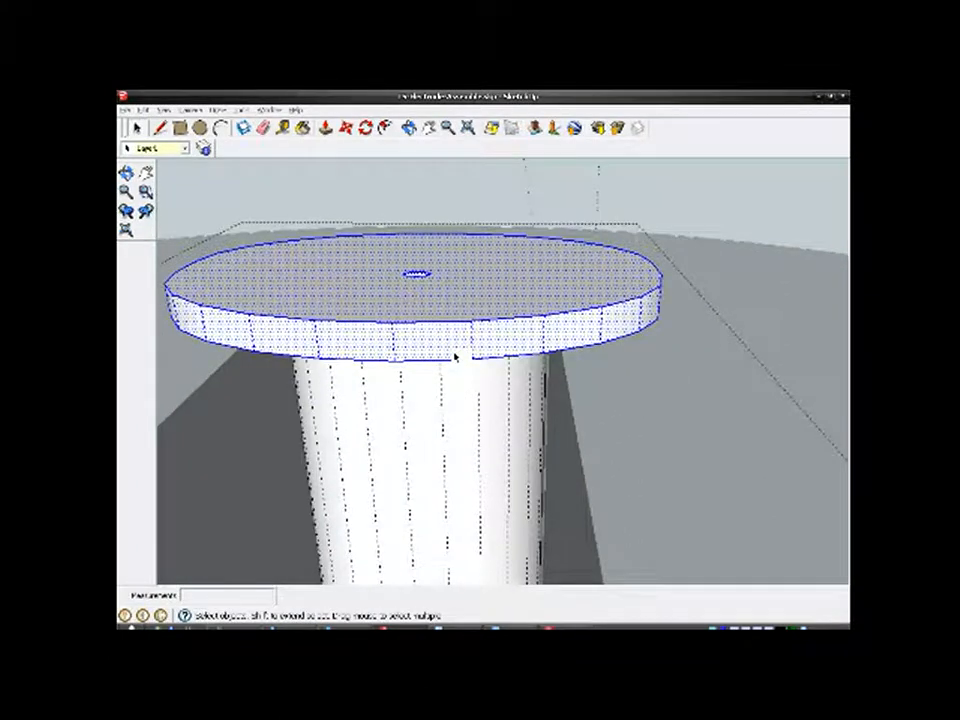
right_click(455, 357)
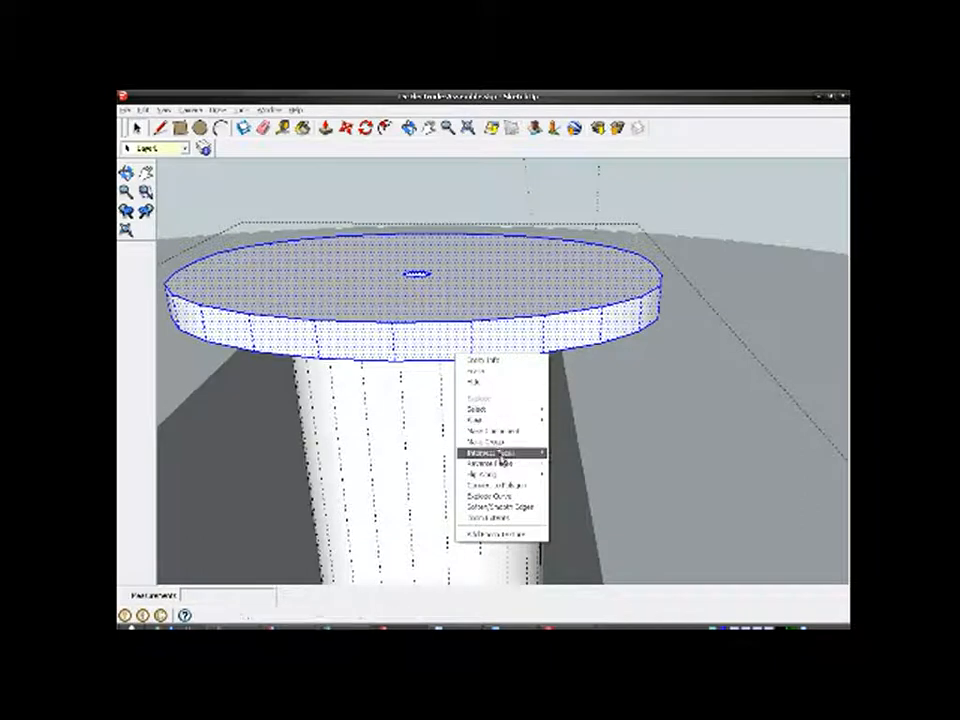
mouse_move(508, 454)
left_click(563, 452)
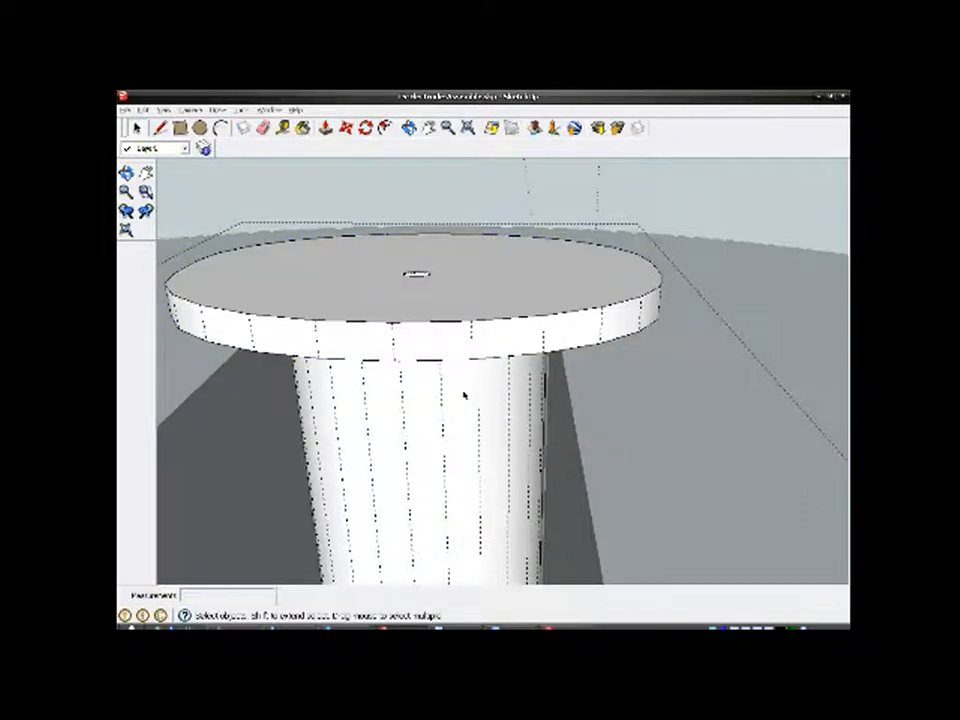
Step: Select everything connected to one of the disc's side faces to check that disc and cylinder are joined
left_click(463, 395)
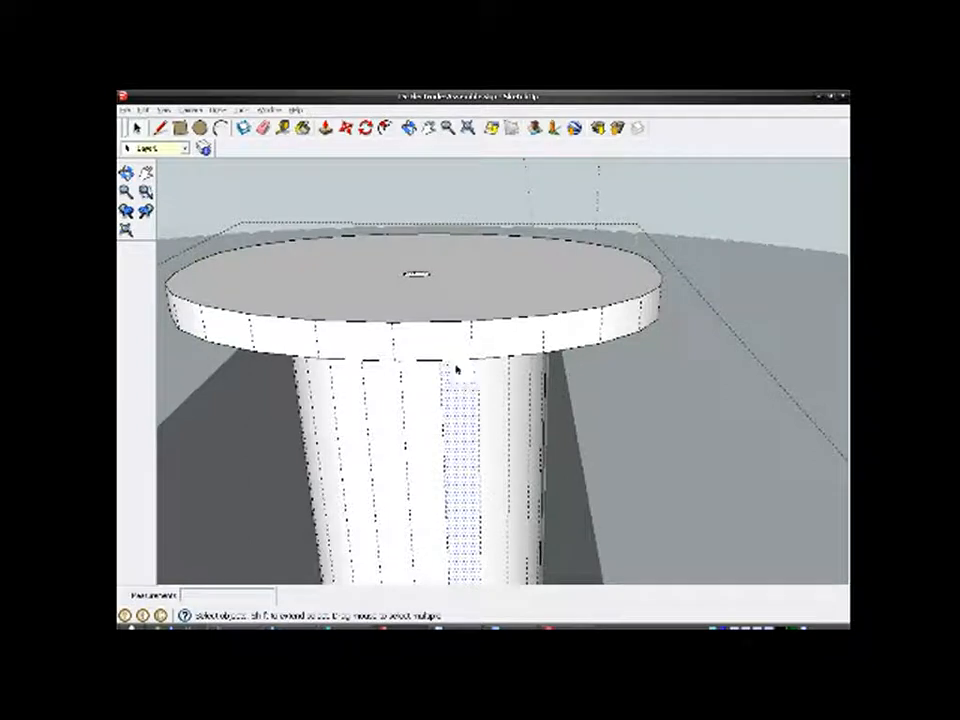
left_click(455, 350)
right_click(457, 352)
mouse_move(528, 404)
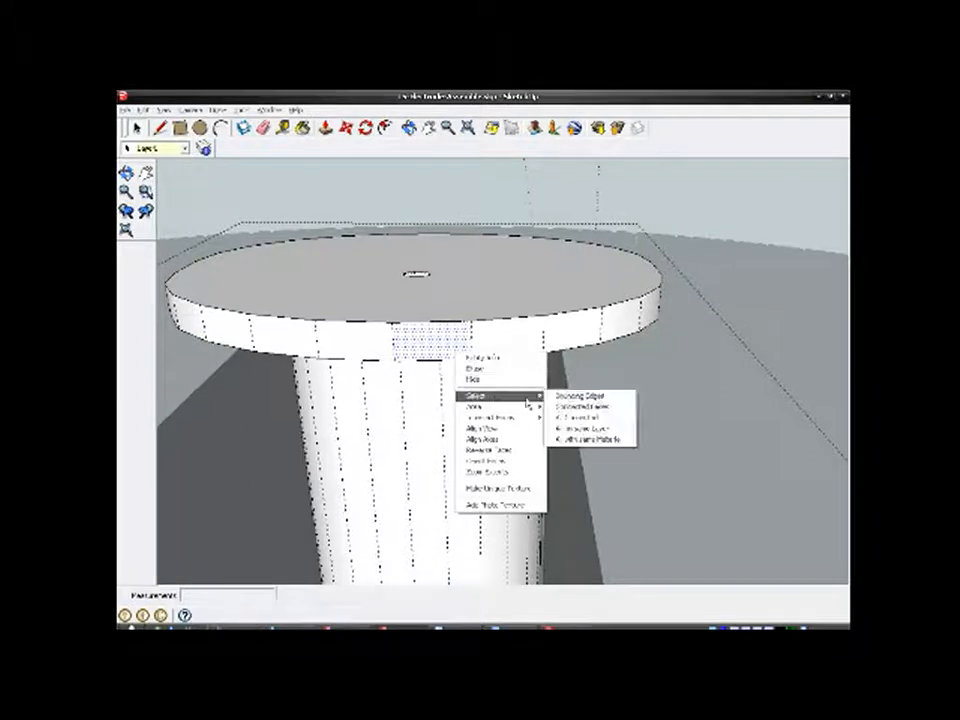
left_click(570, 418)
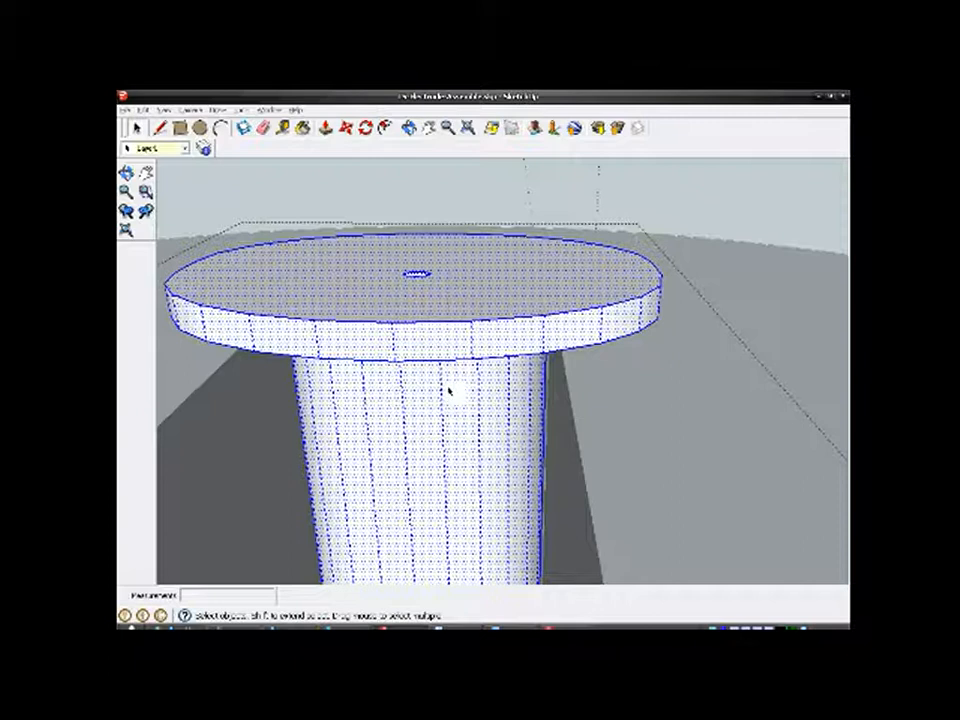
scroll(450, 350, "up", 5)
scroll(450, 360, "down", 4)
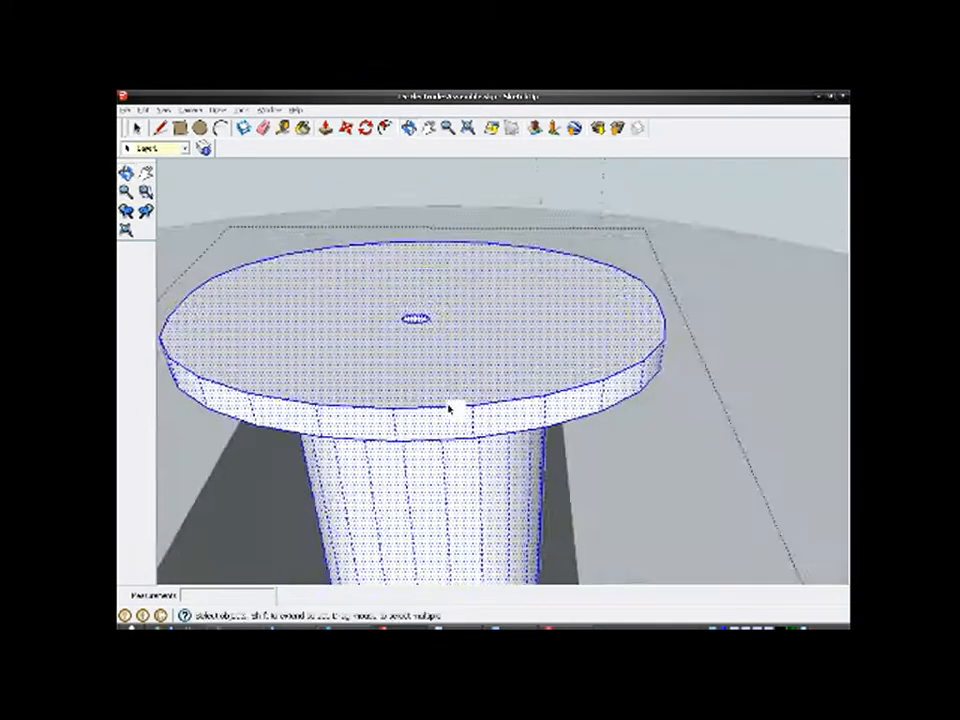
Step: Hide the disc's upper face and turn off the display of hidden geometry
left_click(454, 371)
right_click(455, 371)
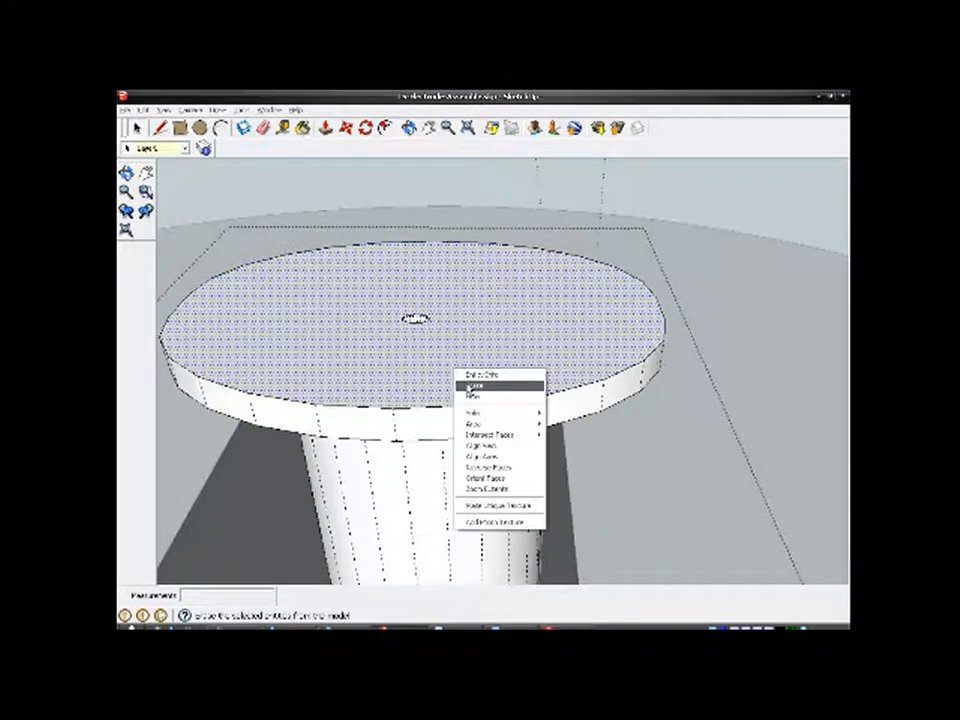
left_click(484, 396)
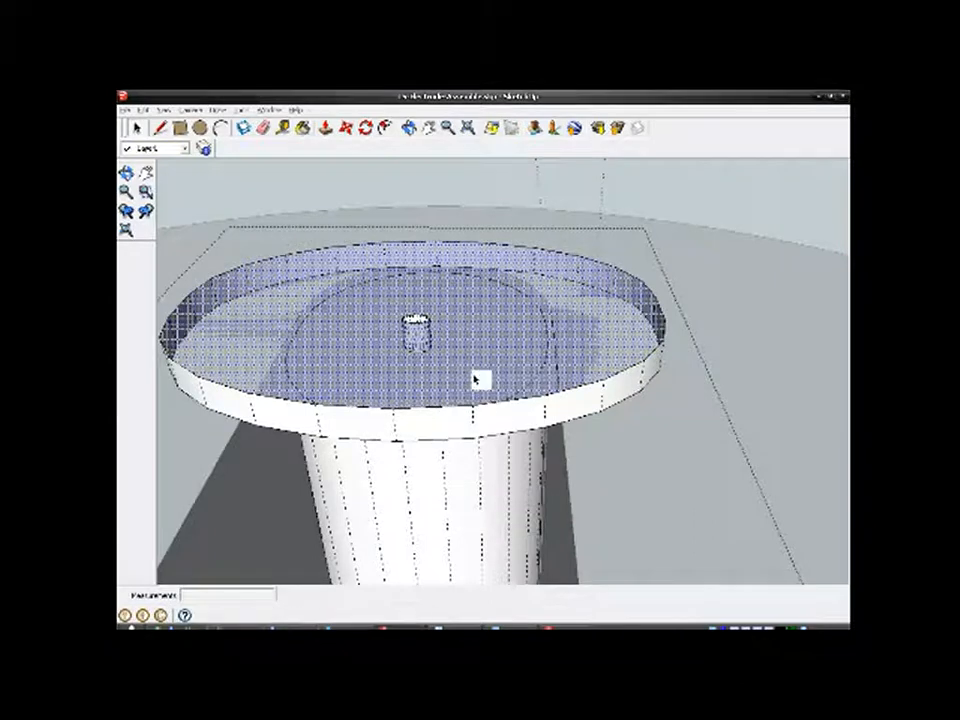
left_click(163, 109)
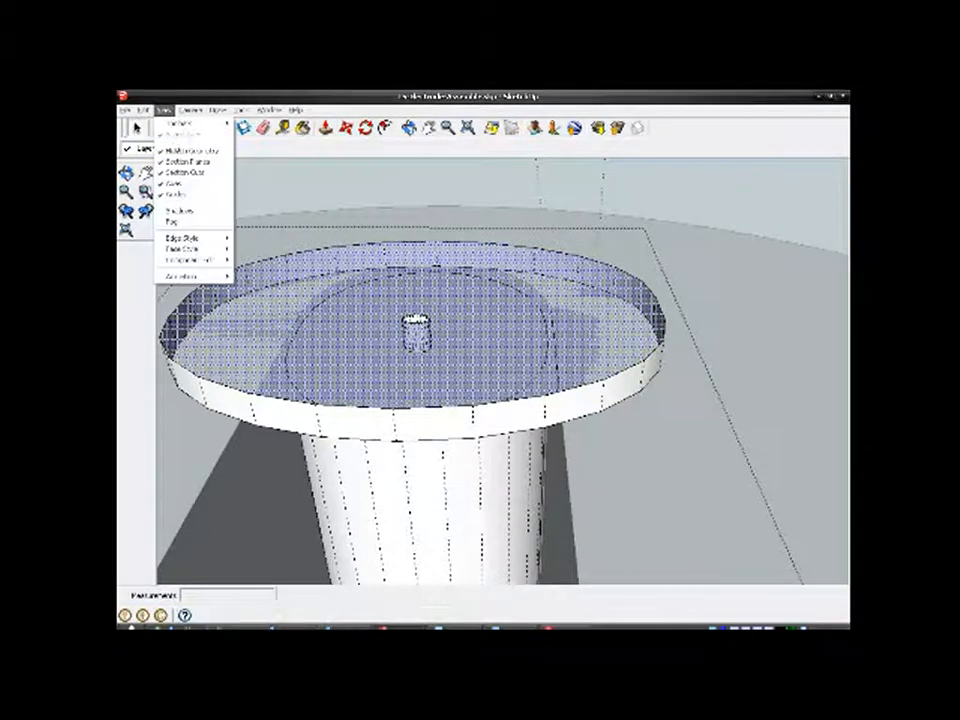
left_click(176, 150)
Step: Erase the circular face inside the disc that closes off the cylinder around the small hole
middle_click_drag(404, 303, 466, 401)
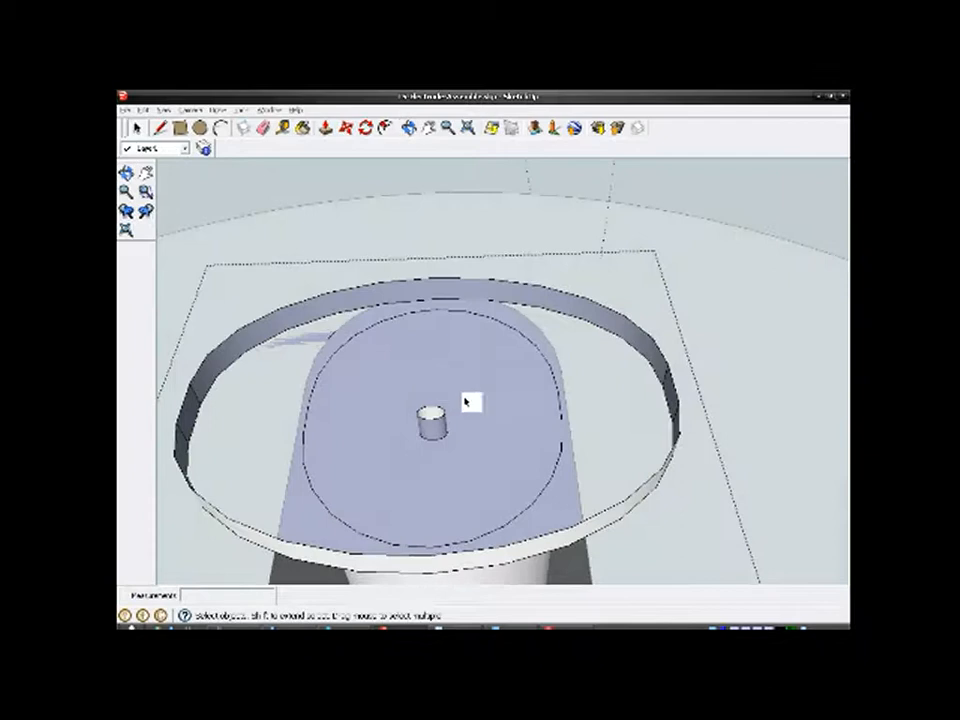
left_click(480, 391)
right_click(480, 391)
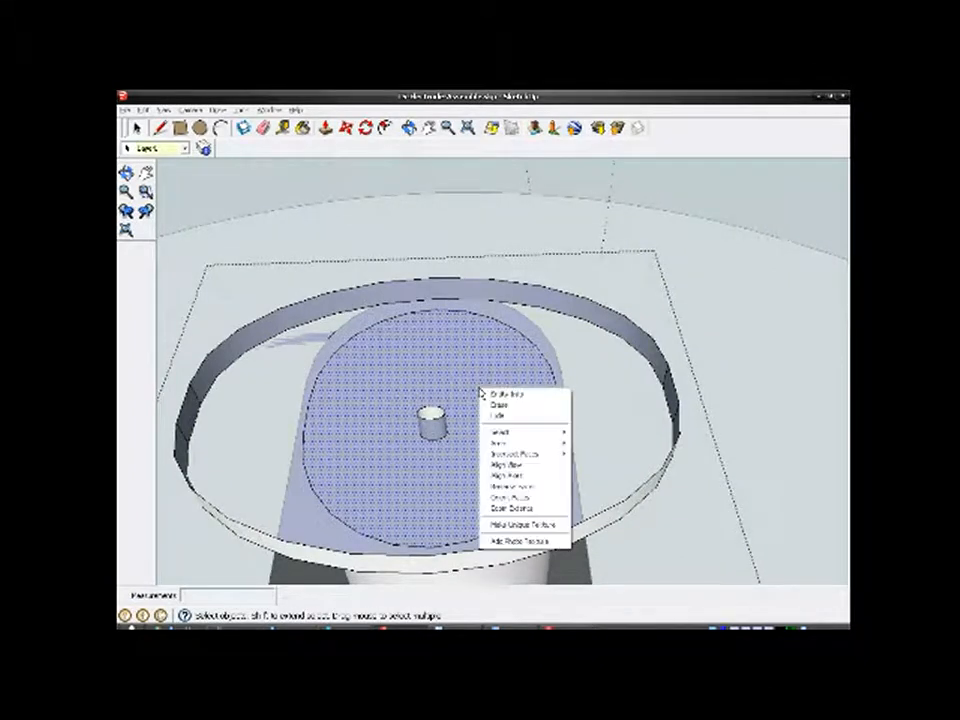
left_click(490, 402)
middle_click_drag(467, 350, 491, 334)
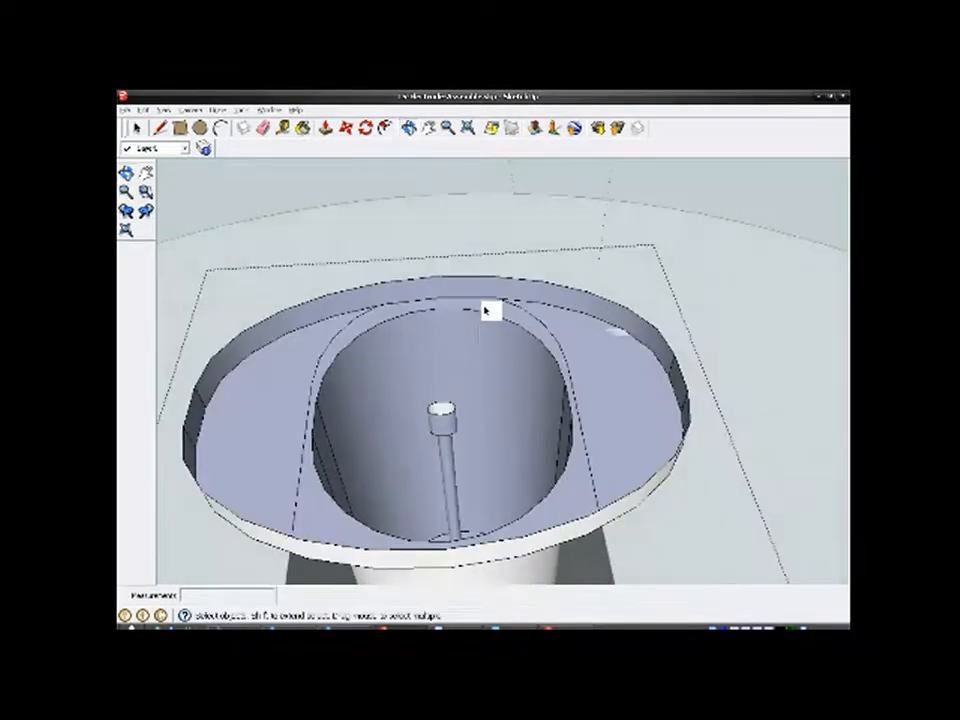
Step: Turn the display of hidden geometry back on and unhide the disc's upper face
scroll(485, 310, "down", 3)
mouse_move(497, 391)
middle_mouse_down()
mouse_move(495, 482)
mouse_move(469, 414)
mouse_move(484, 392)
middle_mouse_up()
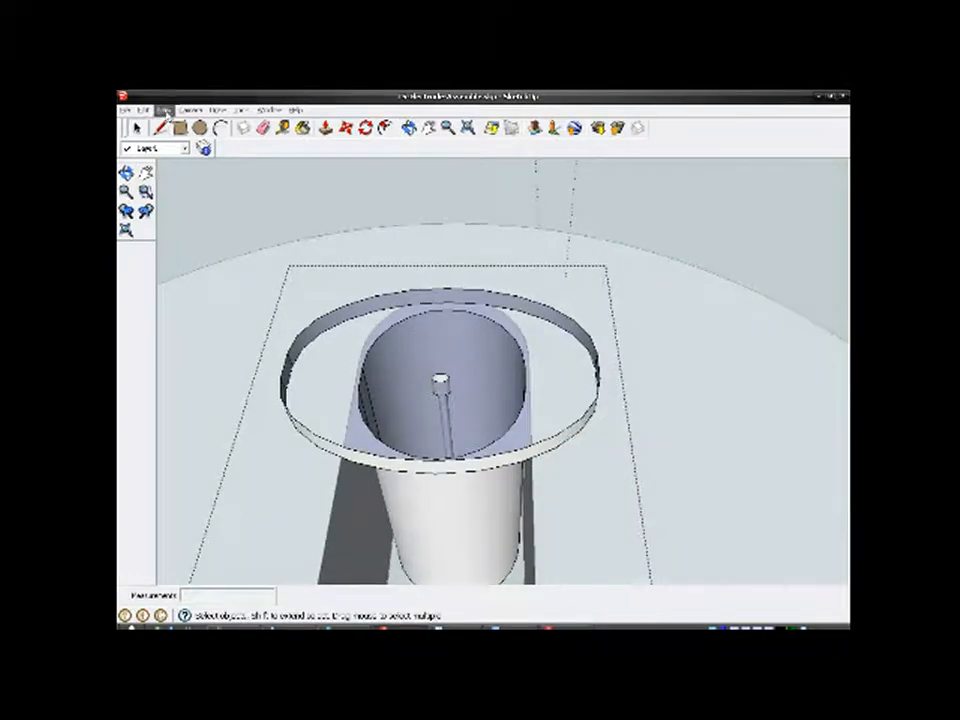
left_click(163, 110)
left_click(195, 150)
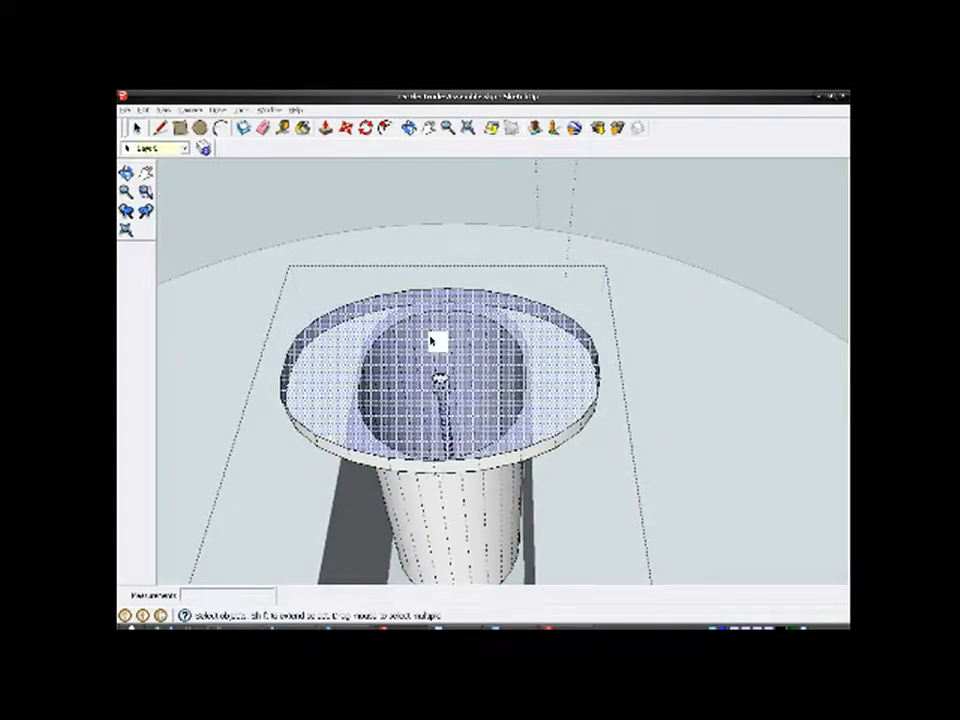
right_click(432, 341)
left_click(459, 367)
middle_click_drag(459, 370, 473, 313)
Step: Explode the group of the disc over the other cylinder into loose geometry
scroll(474, 313, "down", 6)
scroll(474, 484, "up", 3)
mouse_move(474, 484)
middle_mouse_down()
mouse_move(471, 444)
mouse_move(268, 486)
mouse_move(574, 452)
mouse_move(375, 322)
middle_mouse_up()
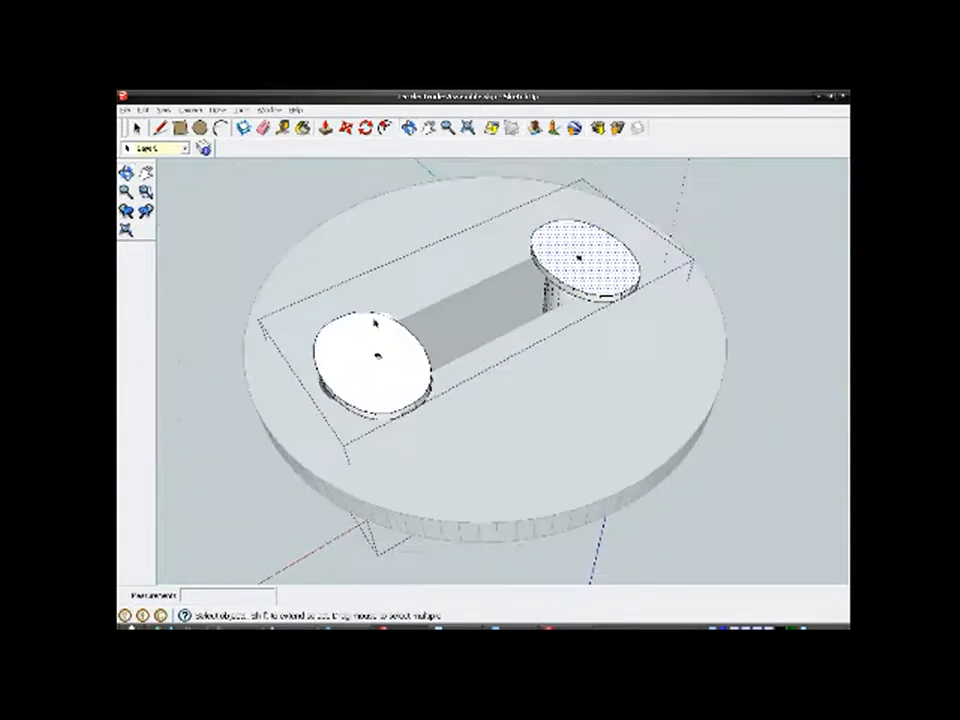
scroll(375, 322, "up", 3)
mouse_move(388, 377)
middle_mouse_down()
mouse_move(491, 499)
mouse_move(400, 450)
middle_mouse_up()
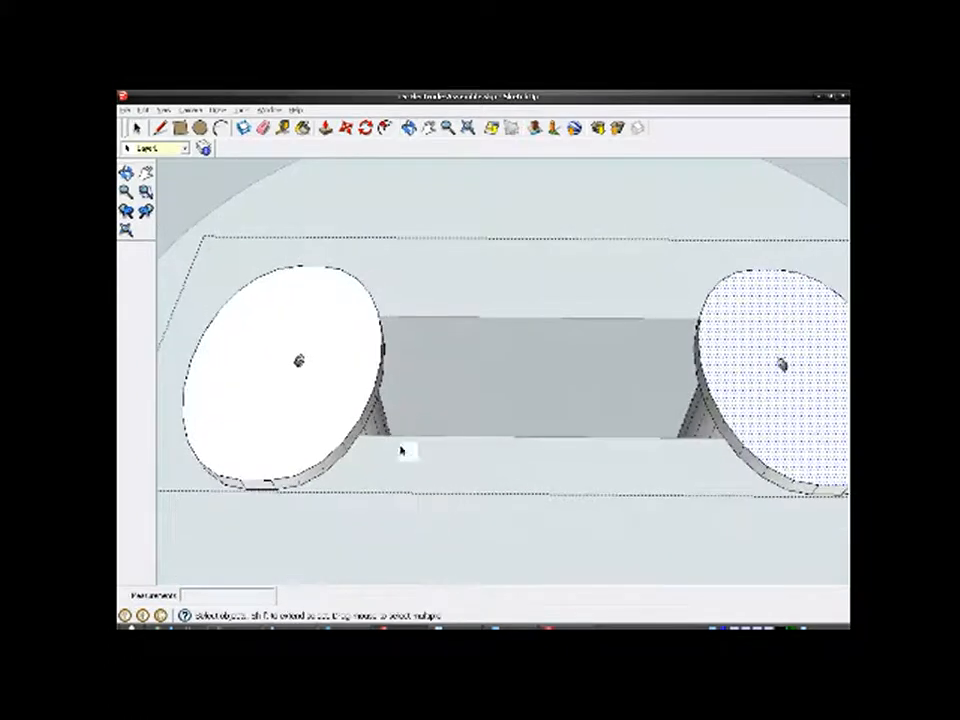
left_click(350, 370)
scroll(617, 317, "down", 3)
scroll(435, 336, "up", 4)
mouse_move(435, 336)
middle_mouse_down()
mouse_move(449, 382)
mouse_move(225, 326)
mouse_move(390, 236)
middle_mouse_up()
scroll(422, 261, "up", 2)
right_click(418, 257)
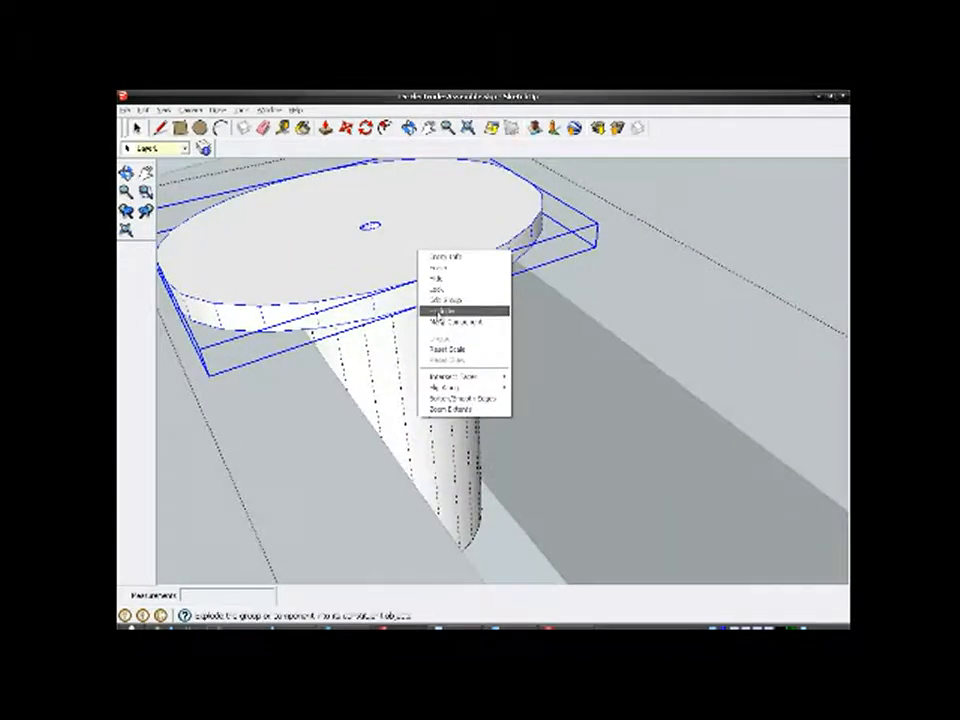
left_click(437, 312)
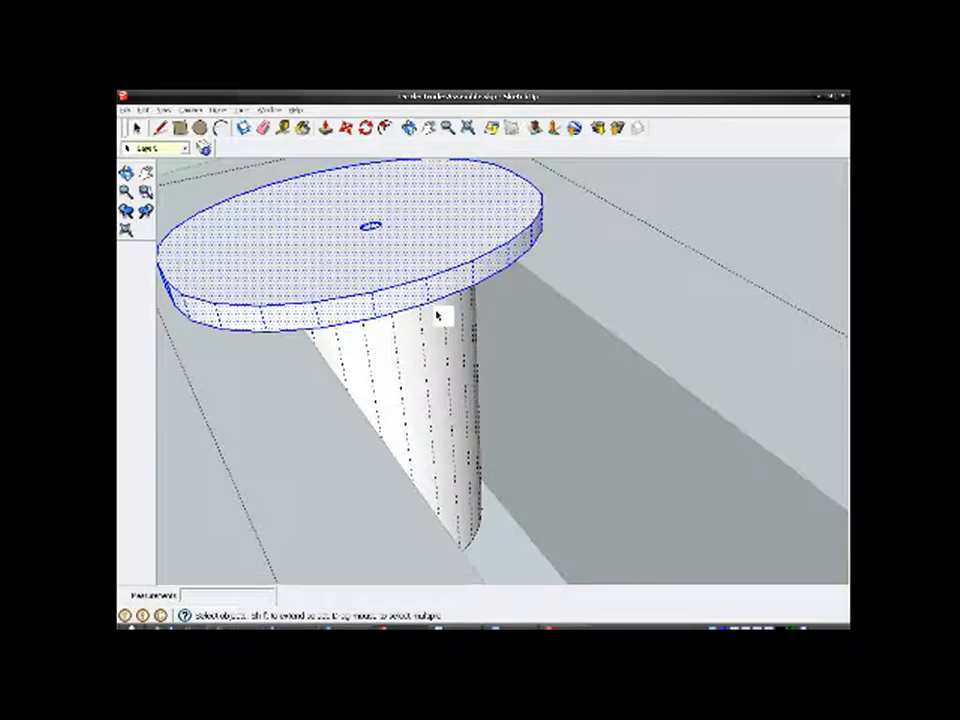
Step: Intersect the exploded disc's faces with the model so it joins the cylinder beneath it
right_click(432, 258)
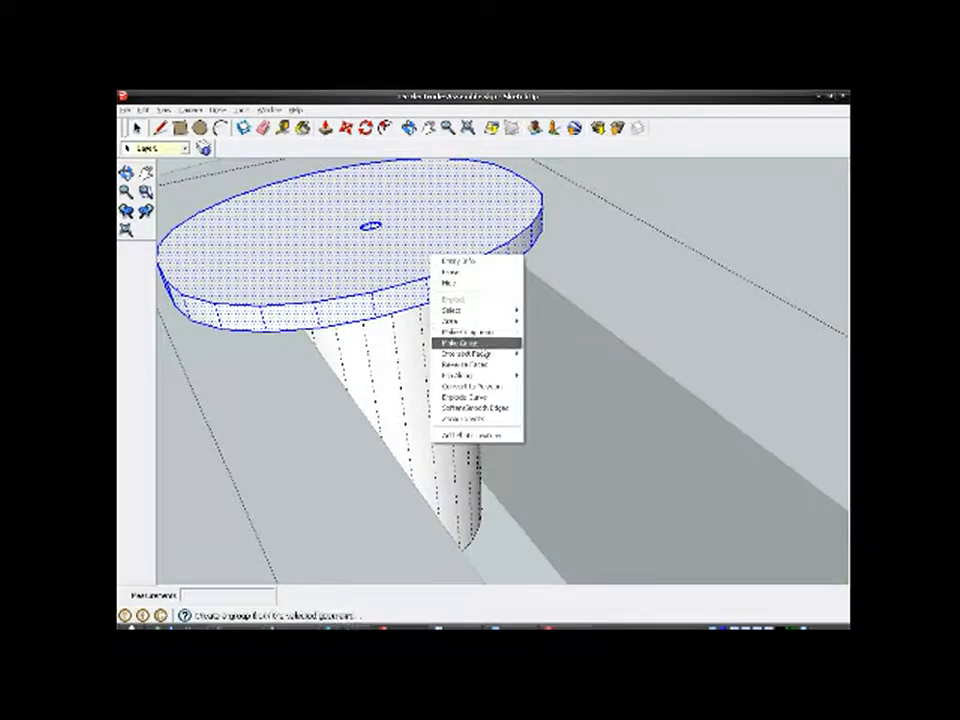
left_click(533, 355)
left_click(529, 357)
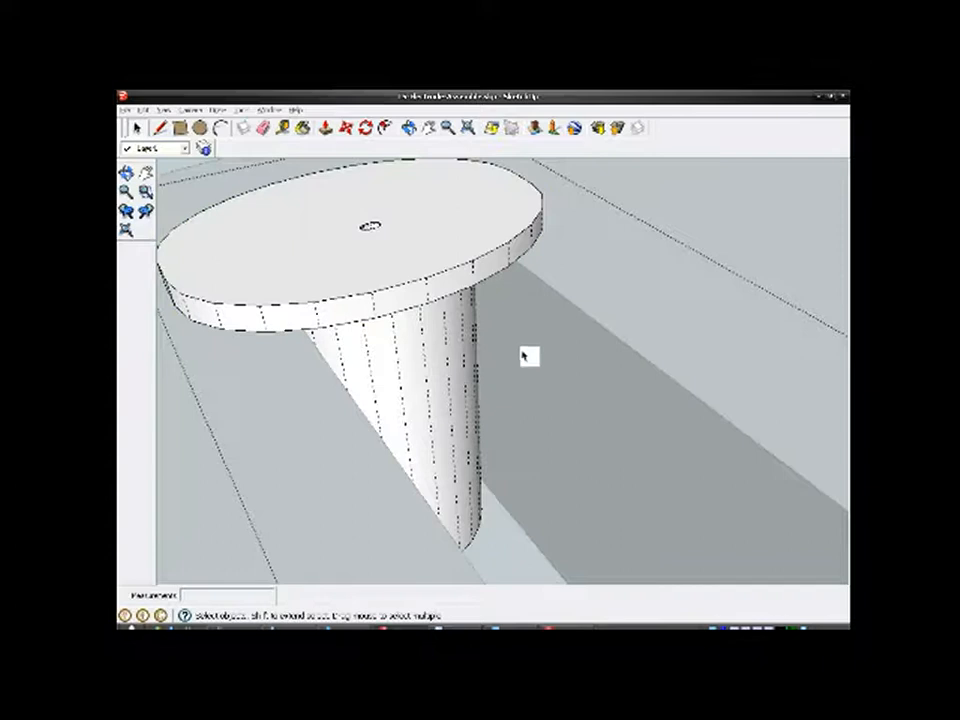
Step: Select everything connected to one of the cylinder's side faces to check that cylinder and disc are joined
right_click(433, 326)
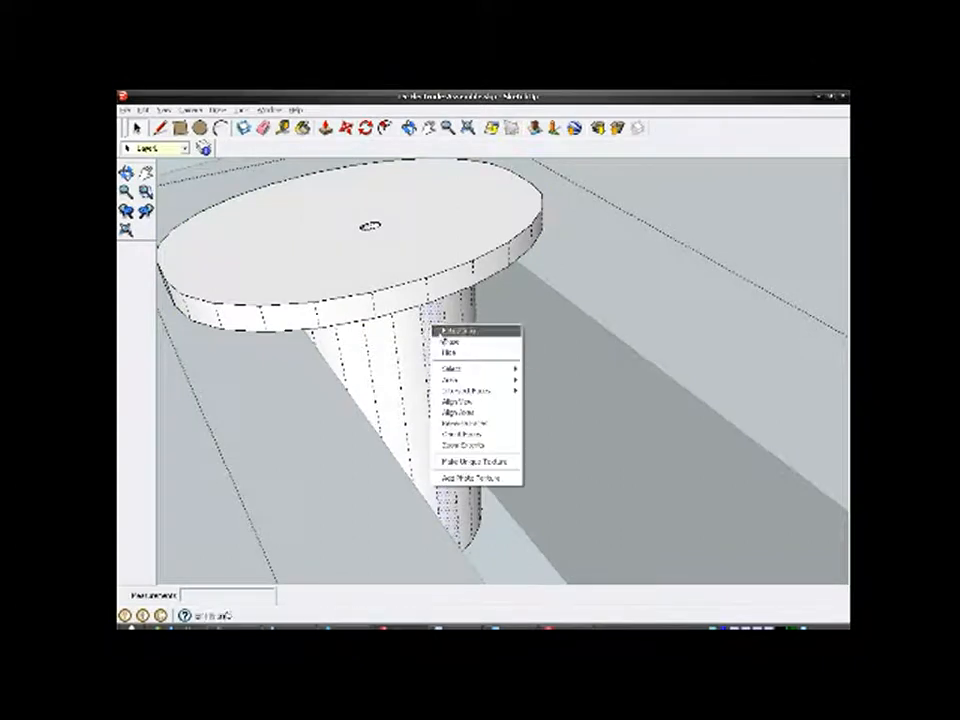
mouse_move(505, 376)
left_click(555, 391)
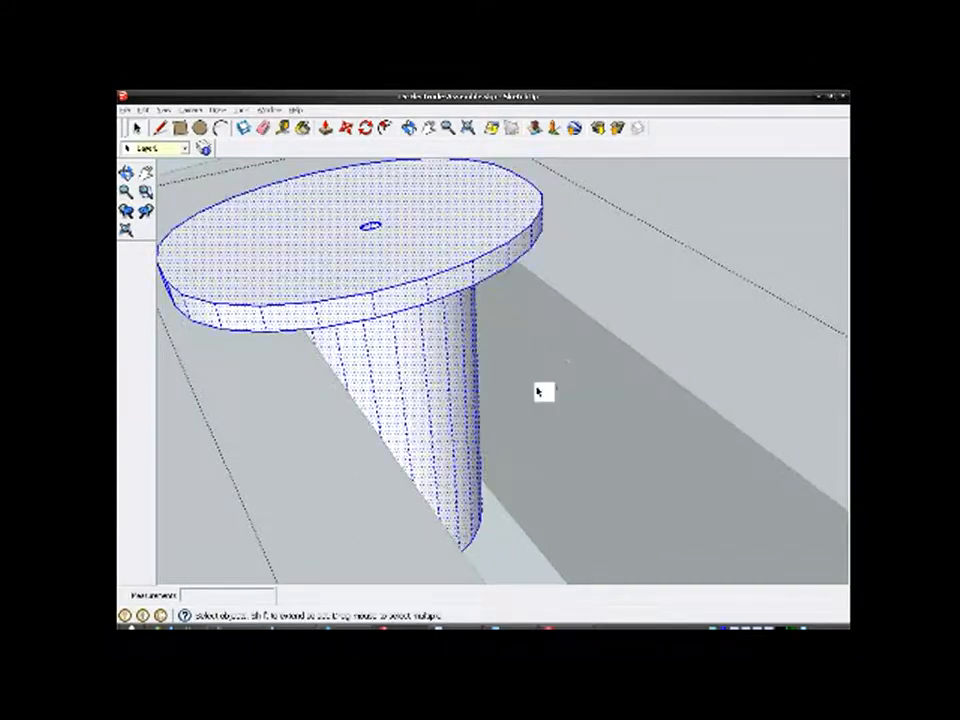
Step: Hide this second disc's upper face and turn off the display of hidden geometry
left_click(405, 265)
right_click(406, 262)
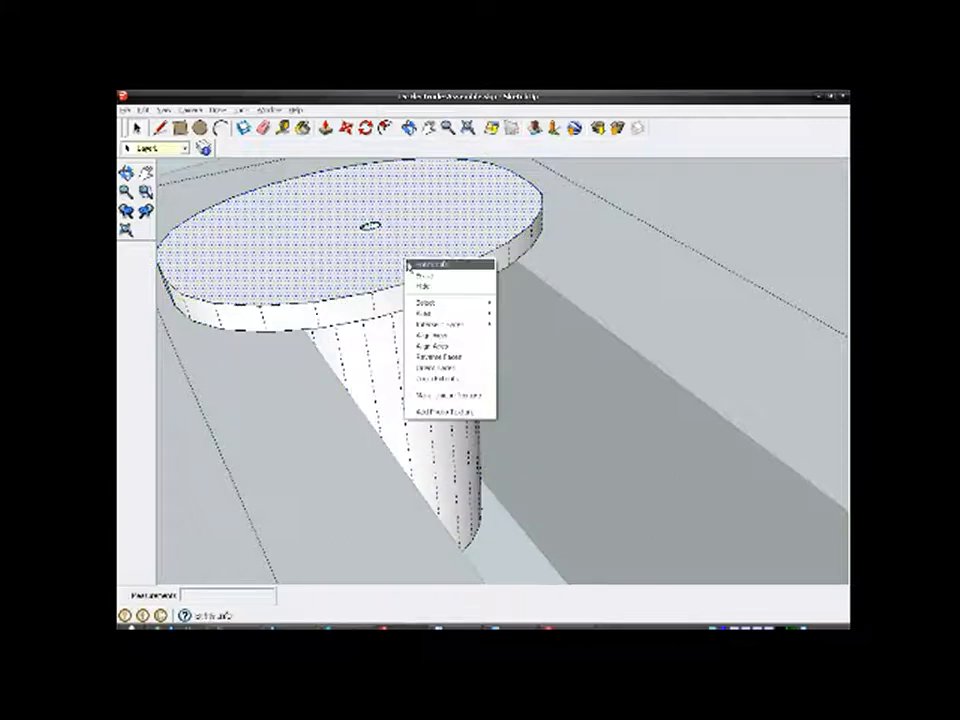
left_click(423, 276)
mouse_move(429, 285)
middle_mouse_down()
mouse_move(407, 272)
mouse_move(392, 302)
middle_mouse_up()
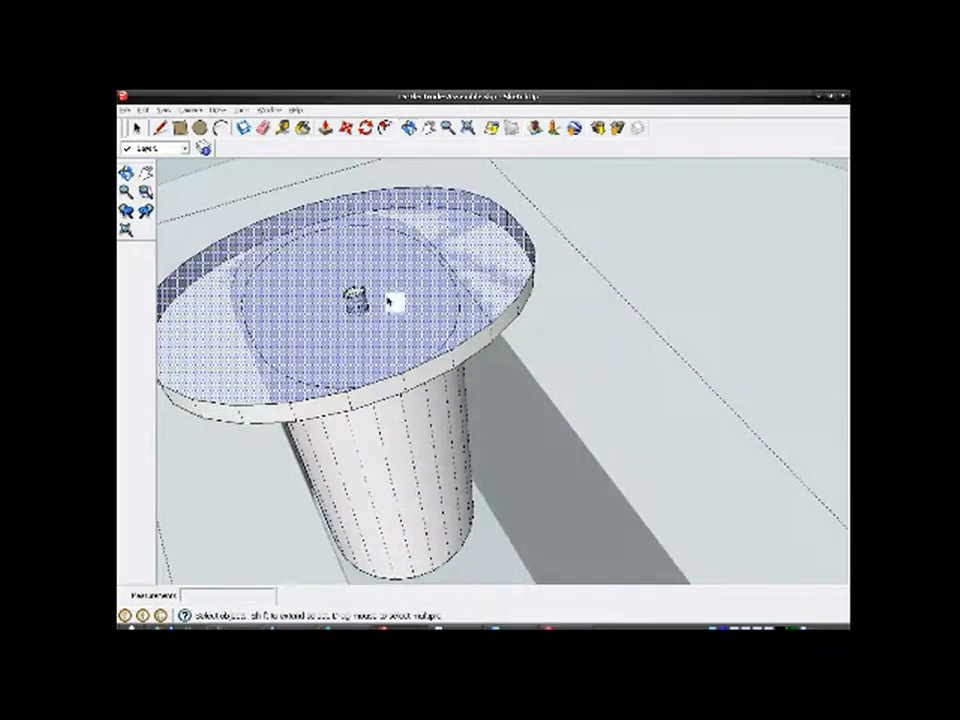
left_click(163, 110)
left_click(193, 150)
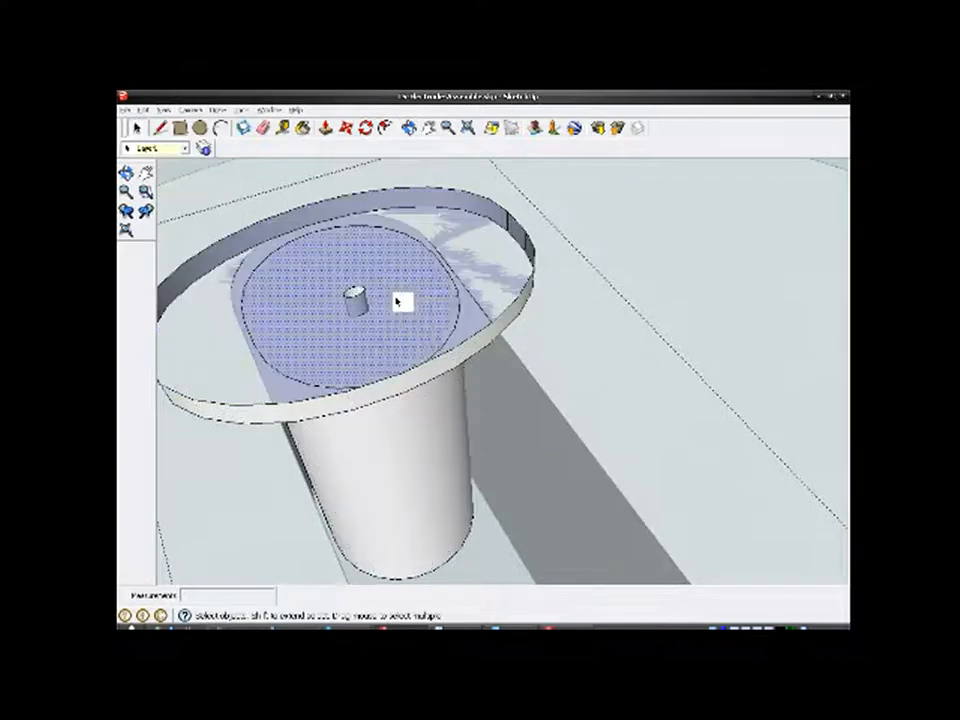
Step: Erase the circular face inside the second disc that closes off the cylinder around its small hole
right_click(397, 302)
left_click(410, 315)
mouse_move(414, 315)
middle_mouse_down()
mouse_move(457, 320)
mouse_move(495, 399)
mouse_move(476, 296)
mouse_move(400, 333)
middle_mouse_up()
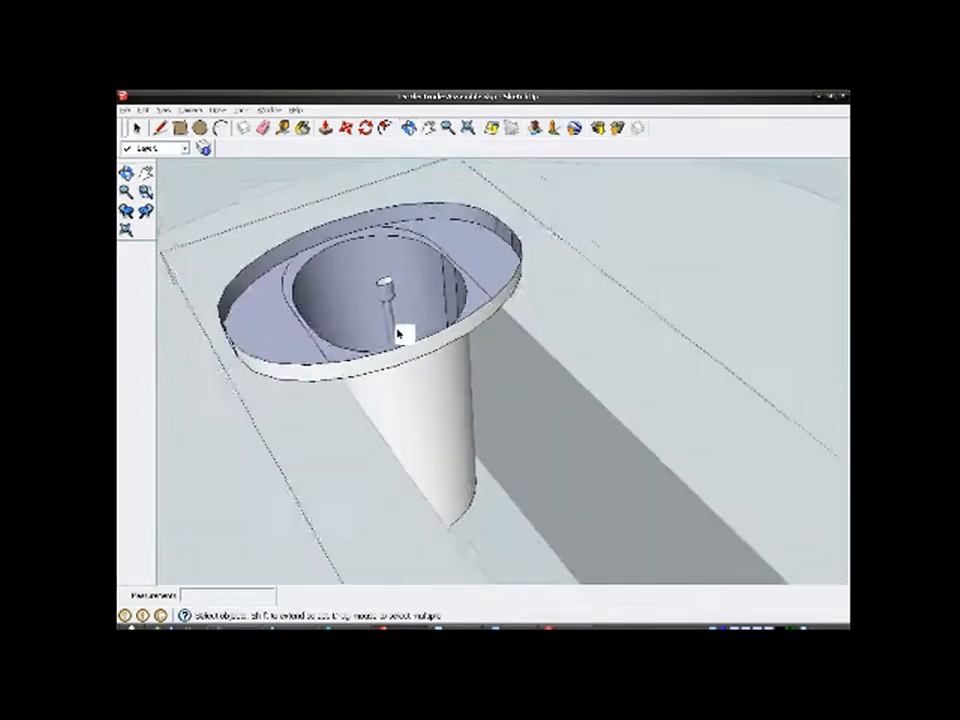
scroll(400, 333, "down", 1)
Step: Display hidden geometry again and unhide the second disc's upper face
left_click(164, 110)
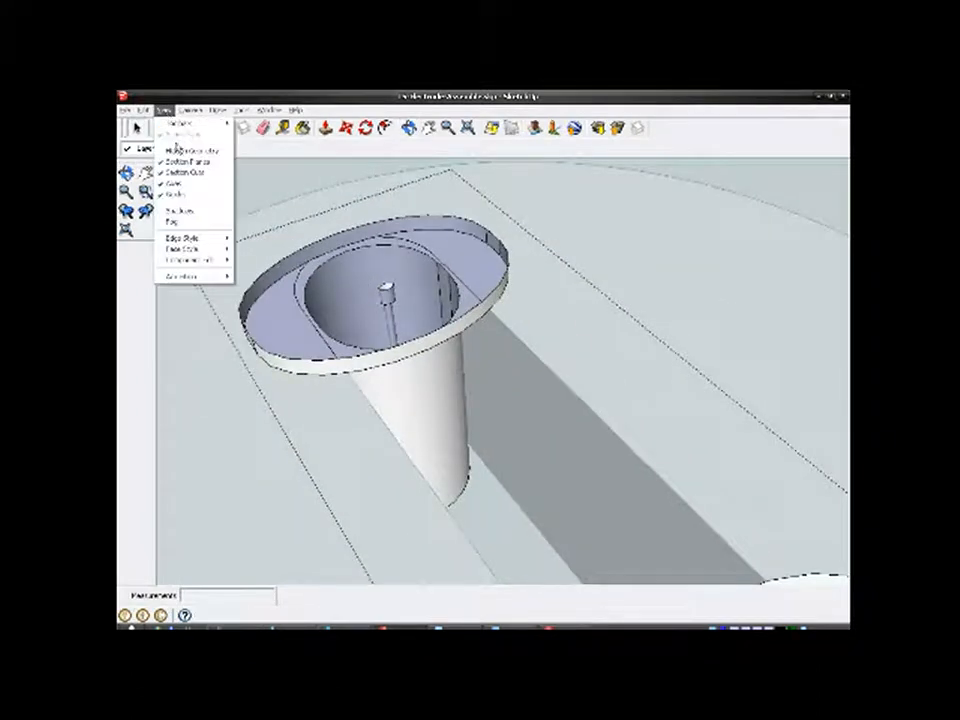
left_click(180, 151)
right_click(418, 278)
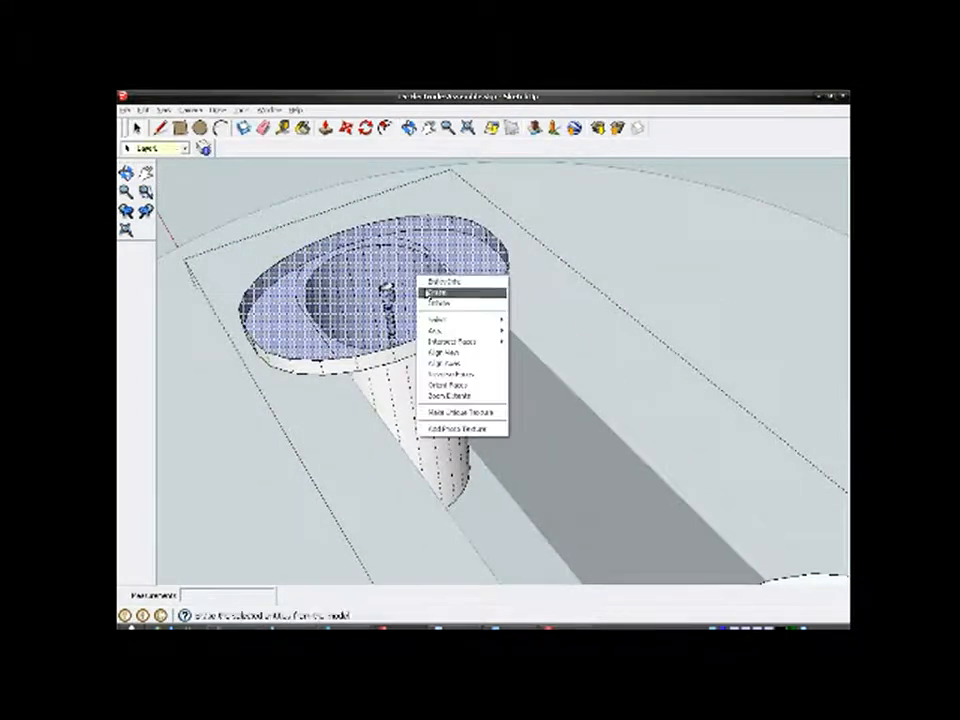
left_click(437, 302)
mouse_move(435, 311)
middle_mouse_down()
mouse_move(446, 343)
mouse_move(285, 328)
mouse_move(433, 345)
mouse_move(425, 316)
middle_mouse_up()
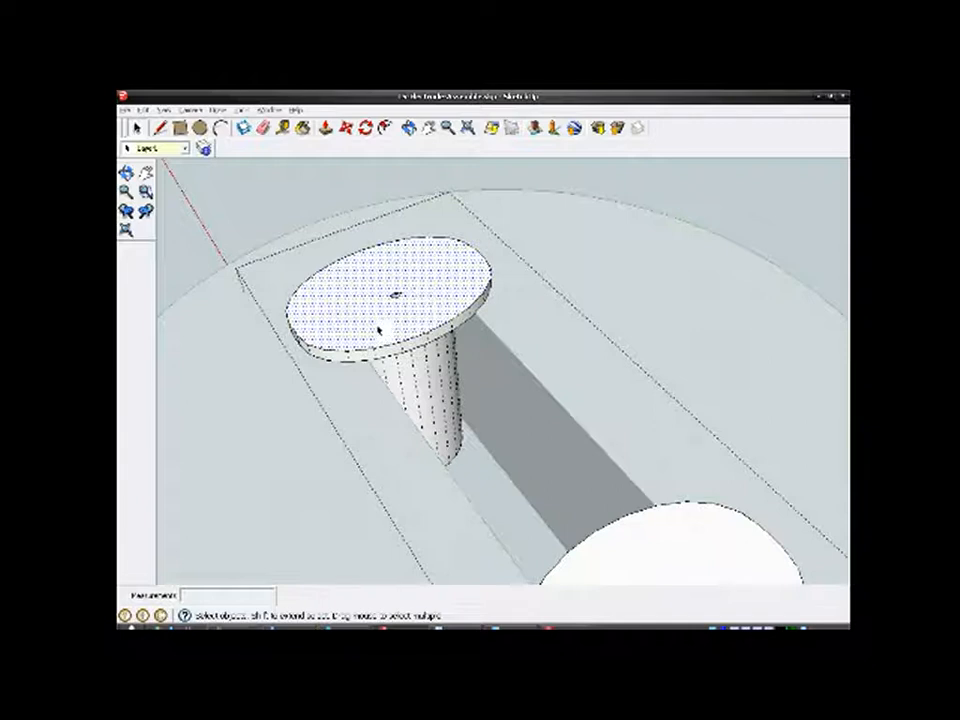
Step: Measure the disc's thickness along one of its vertical rim edges with the Tape Measure
scroll(378, 327, "up", 3)
scroll(393, 320, "down", 3)
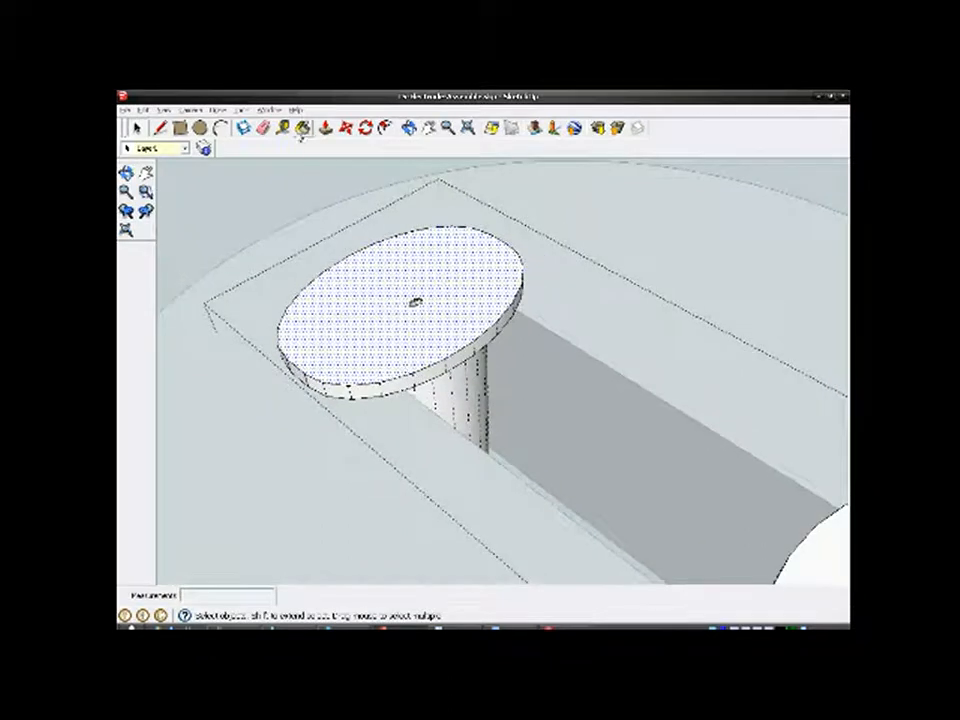
left_click(302, 129)
scroll(372, 380, "up", 3)
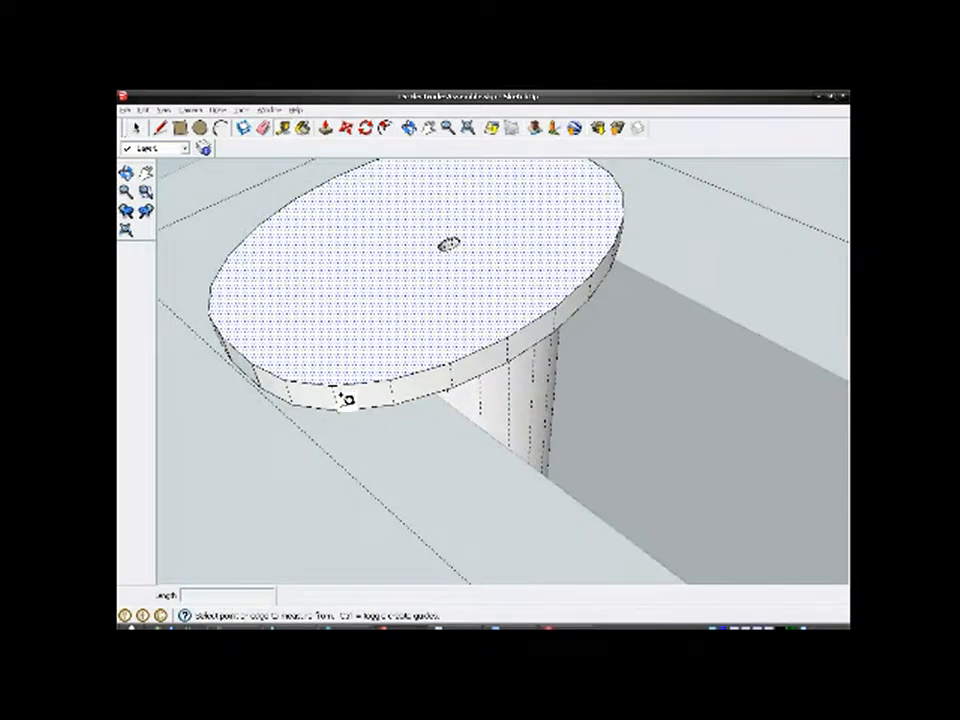
left_click(345, 399)
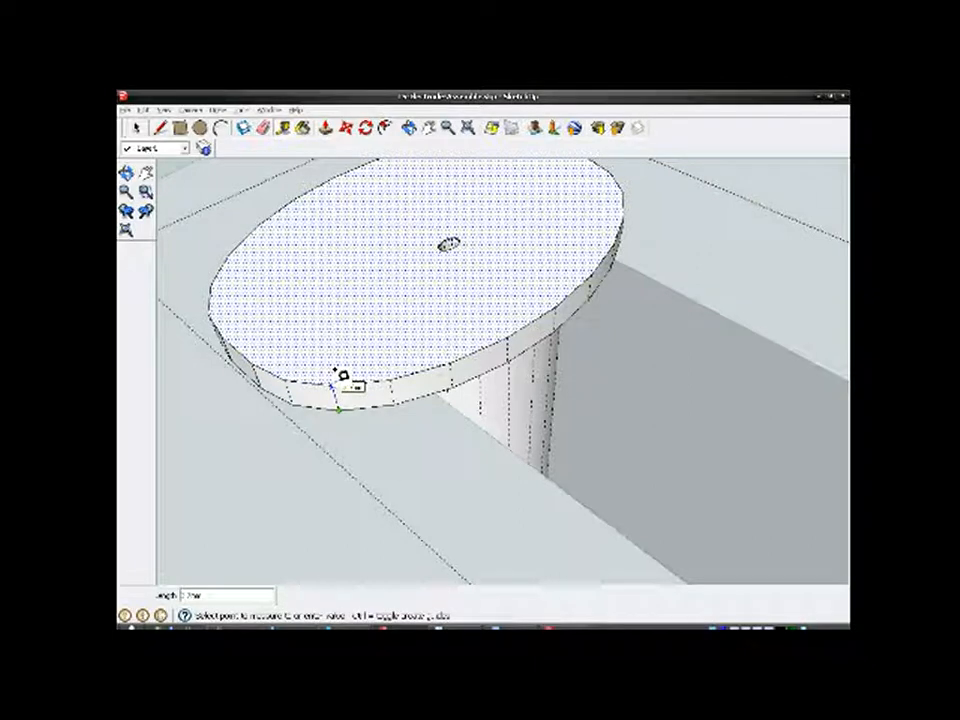
left_click(343, 377)
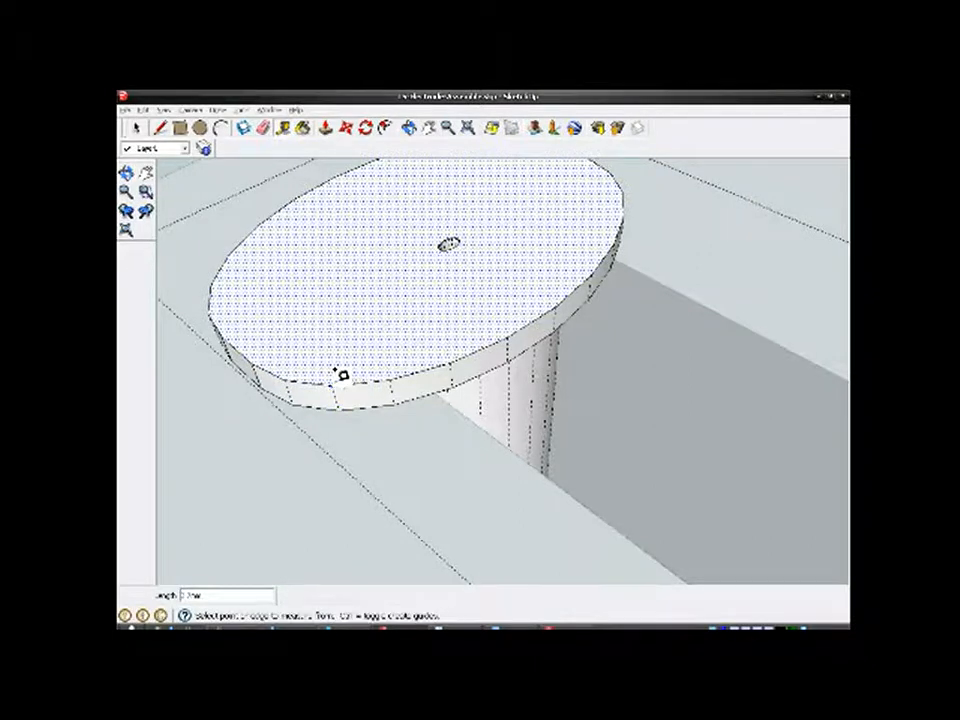
scroll(382, 393, "down", 3)
scroll(364, 279, "down", 3)
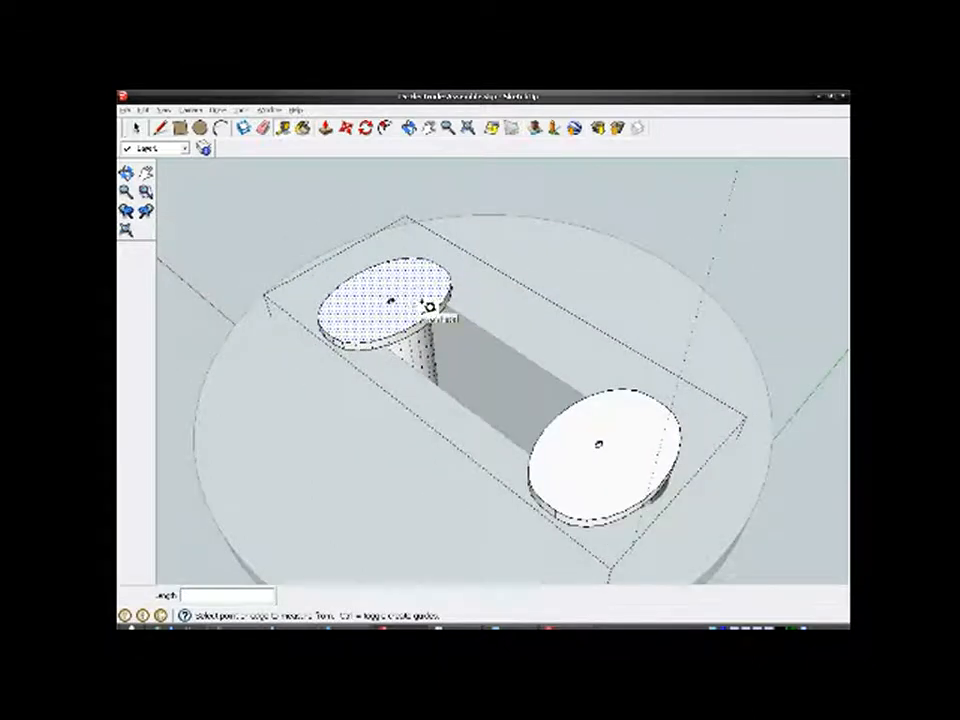
Step: Push/Pull one rim facet of the disc outward to form a straight tab a little over 10 mm long
middle_click_drag(424, 330, 420, 482)
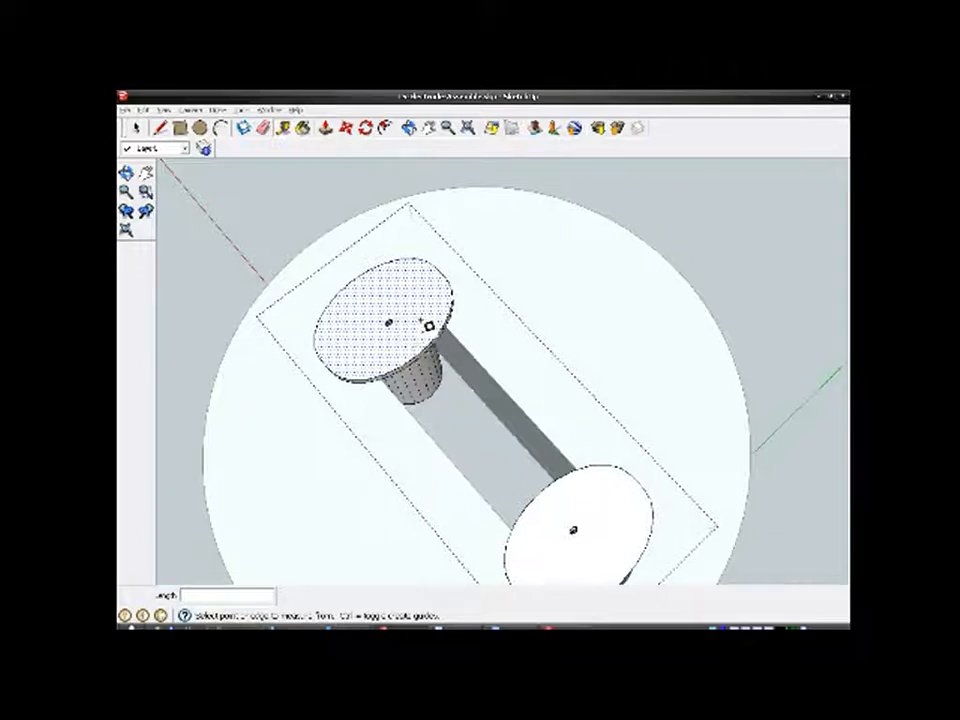
middle_click_drag(394, 396, 251, 386)
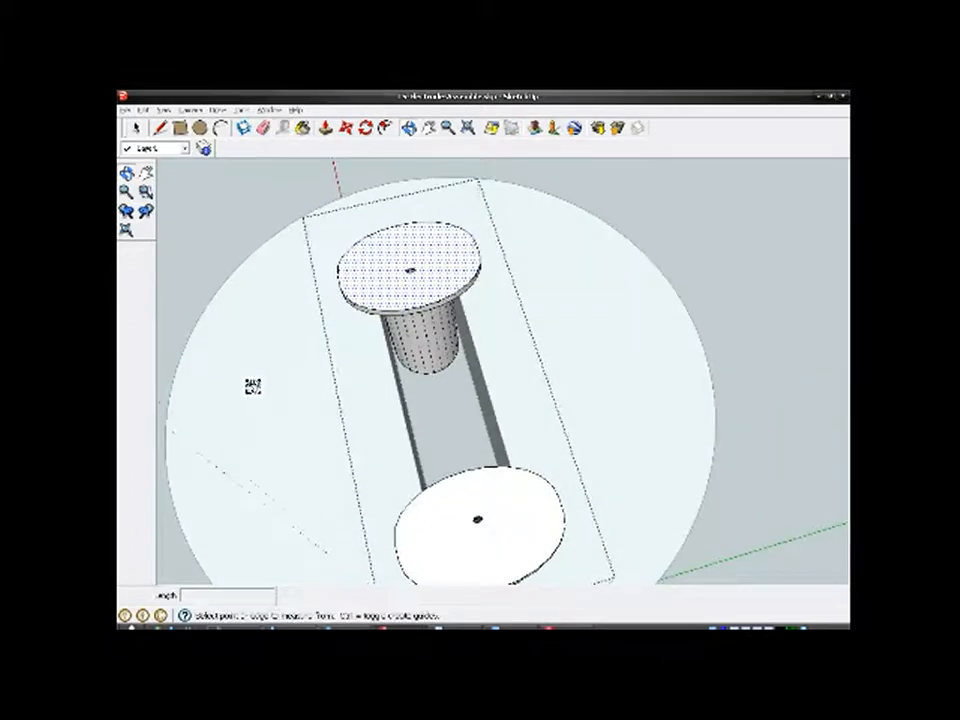
left_click(140, 128)
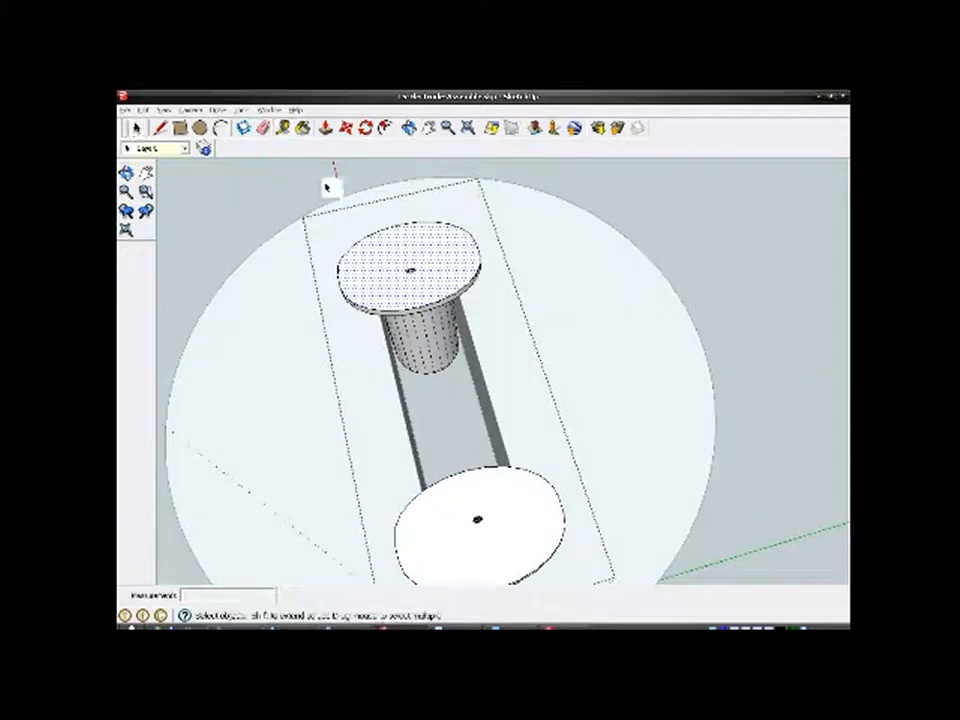
left_click(325, 128)
scroll(350, 297, "up", 6)
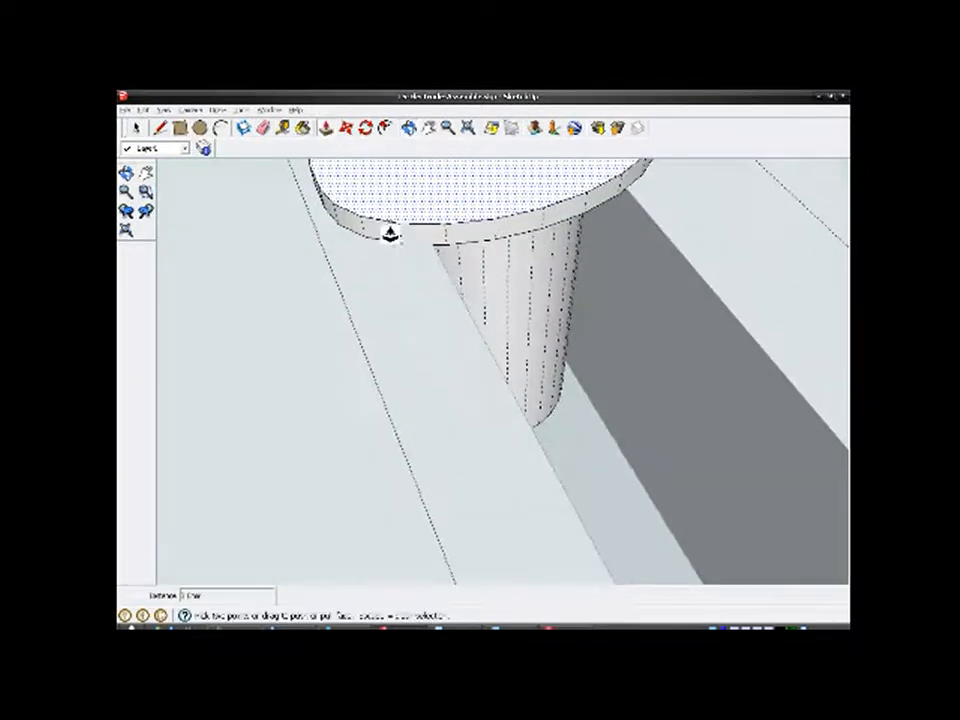
right_click(386, 235)
left_click(375, 240)
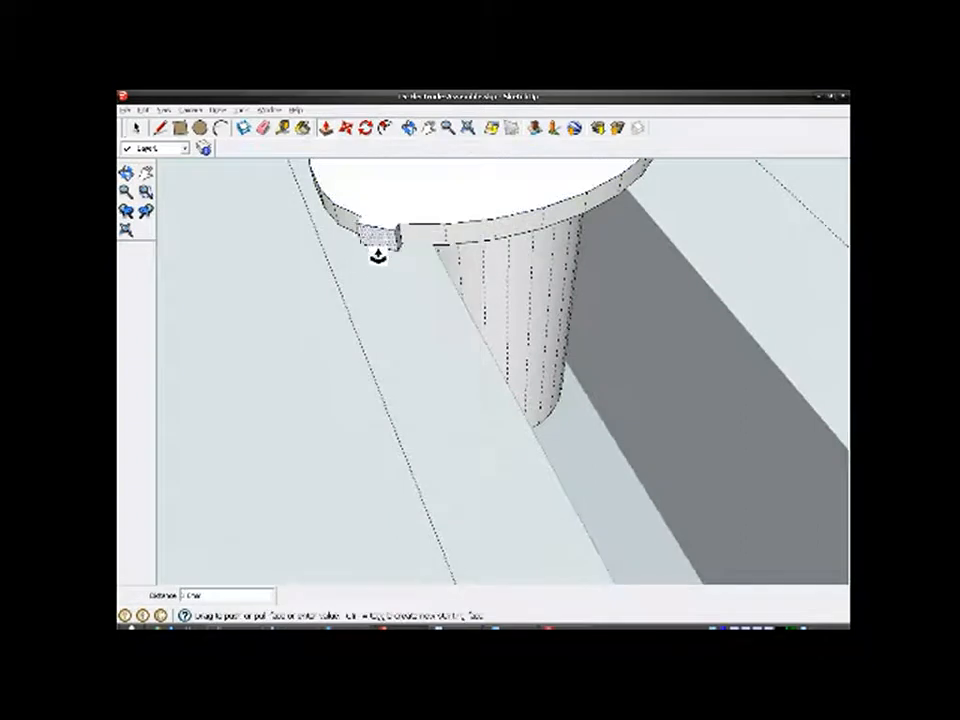
left_click(343, 317)
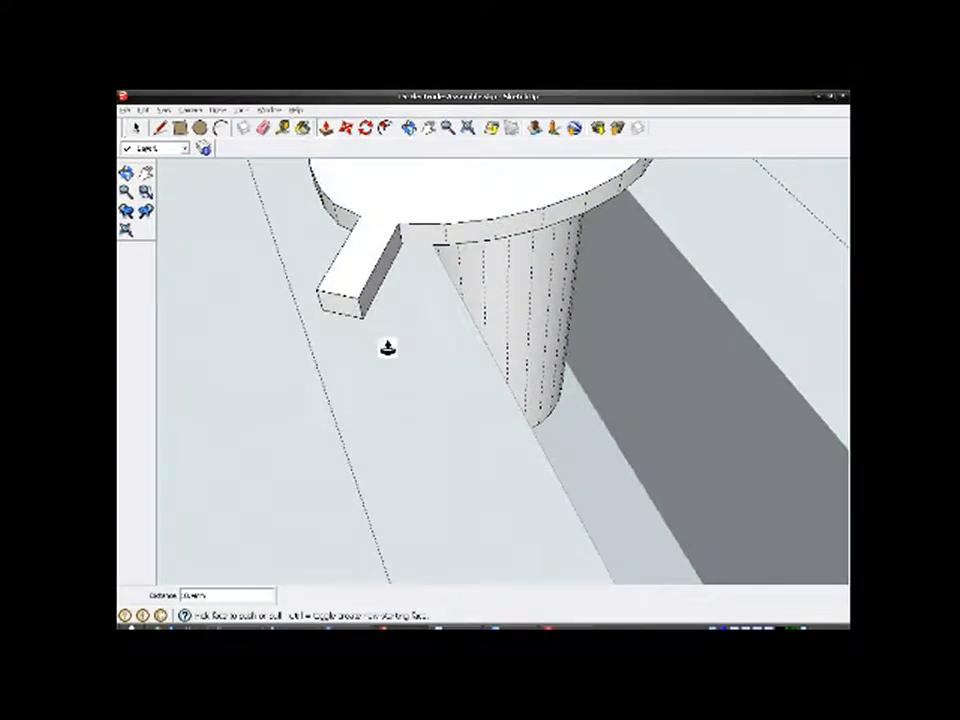
Step: Push/Pull another rim facet on the same disc outward as a second tab, matching the first tab's length
middle_click_drag(388, 347, 225, 364)
scroll(213, 357, "down", 2)
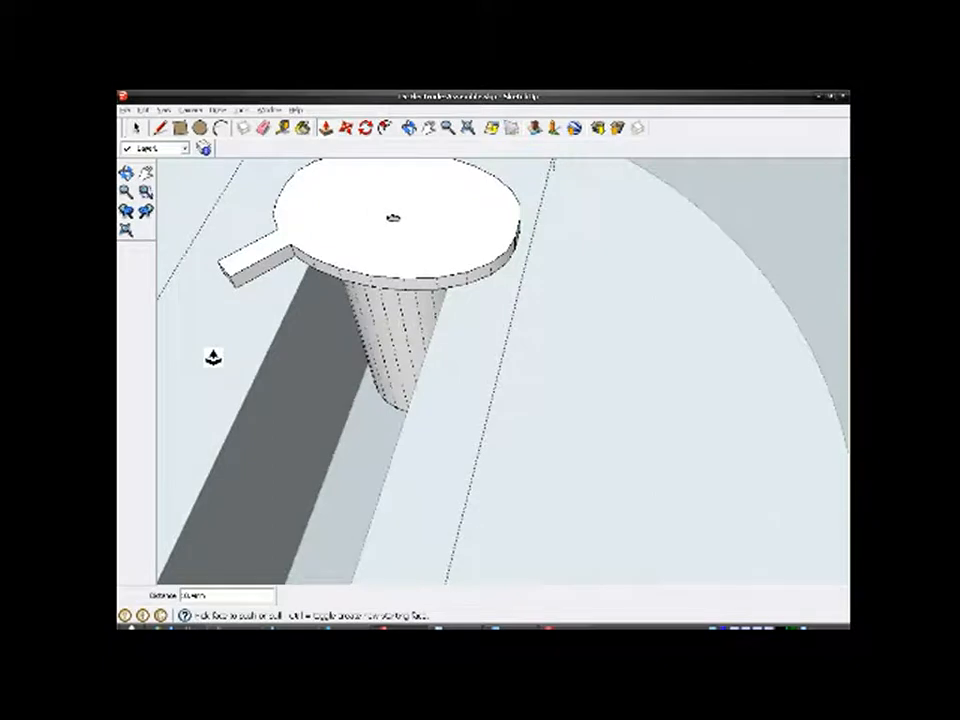
scroll(458, 318, "up", 1)
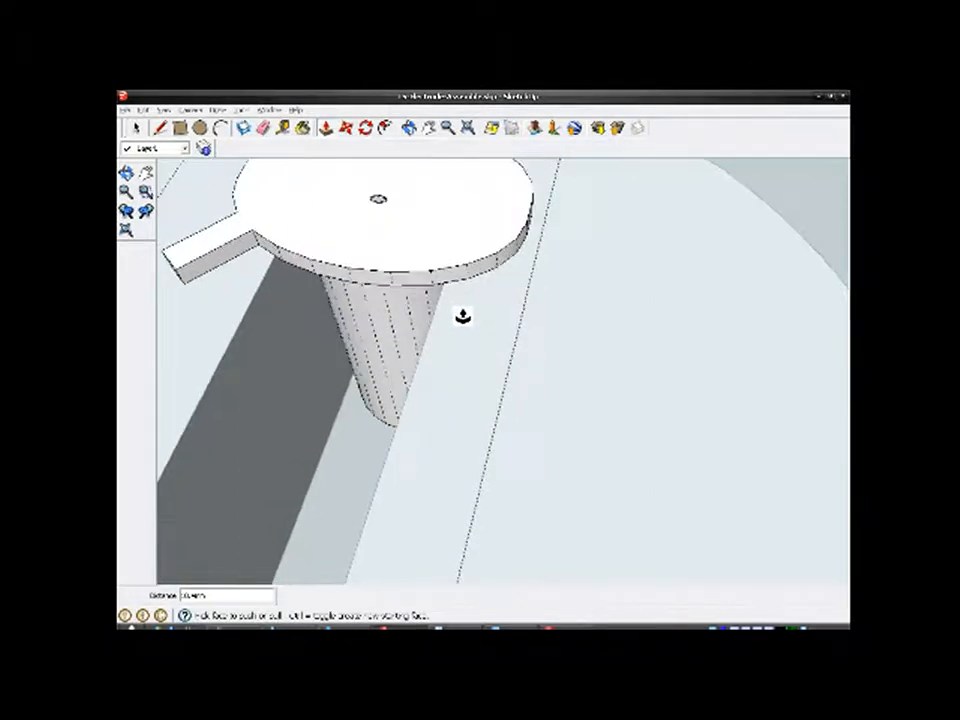
left_click(453, 277)
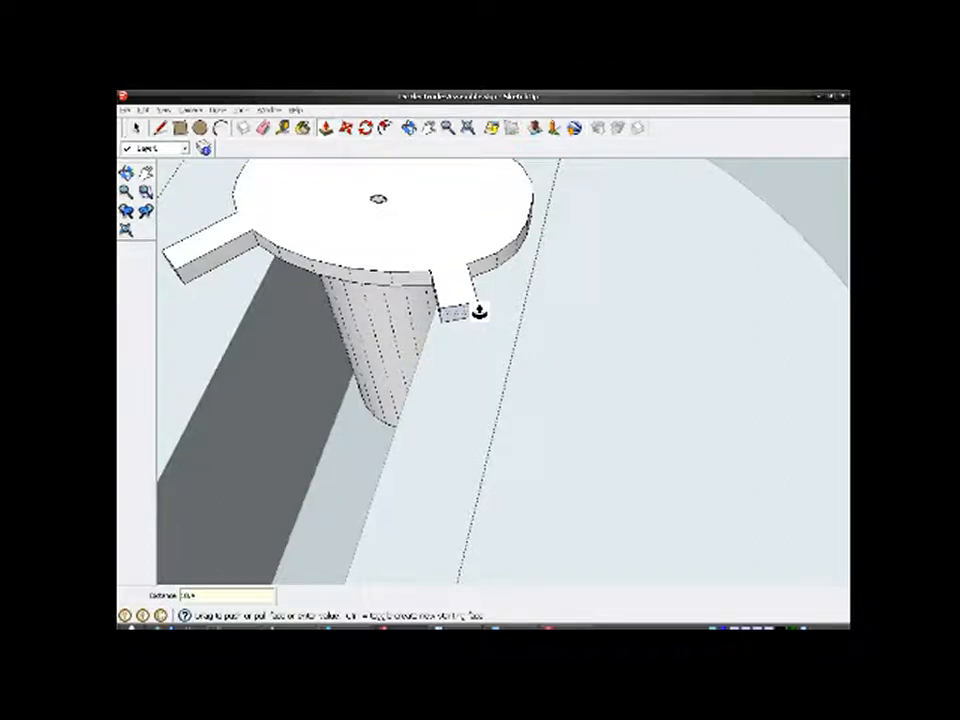
left_click(496, 330)
Step: Push/Pull a rim facet of the opposite disc outward as a tab of the same length as the existing ones
scroll(497, 330, "down", 3)
middle_click_drag(523, 357, 686, 347)
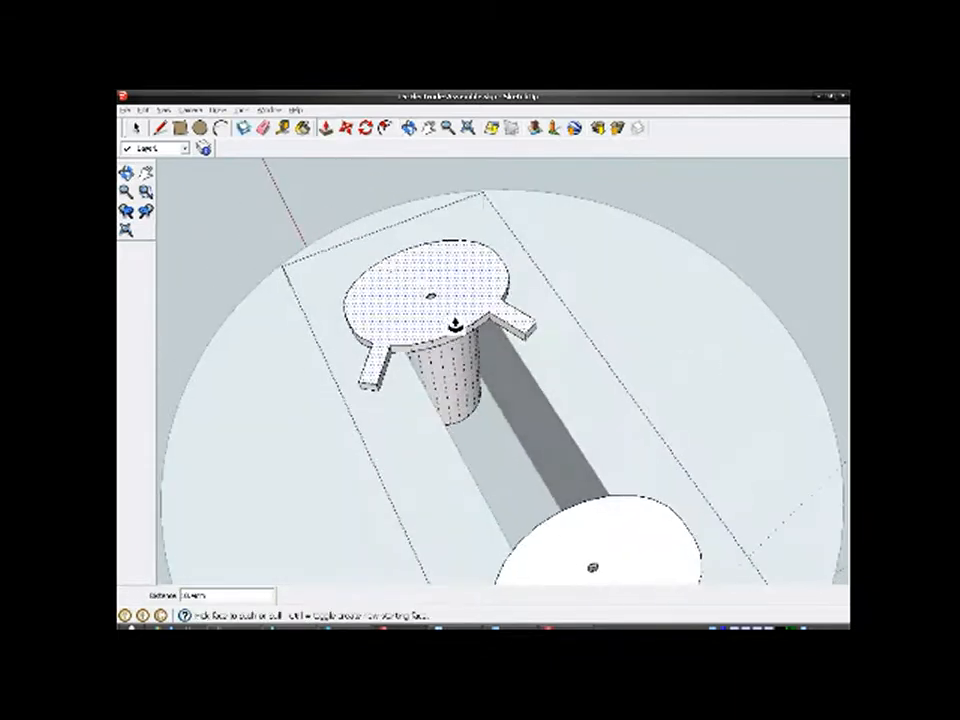
scroll(455, 325, "down", 3)
middle_click_drag(381, 332, 632, 347)
scroll(636, 330, "up", 5)
middle_click_drag(600, 388, 643, 369)
scroll(660, 349, "down", 3)
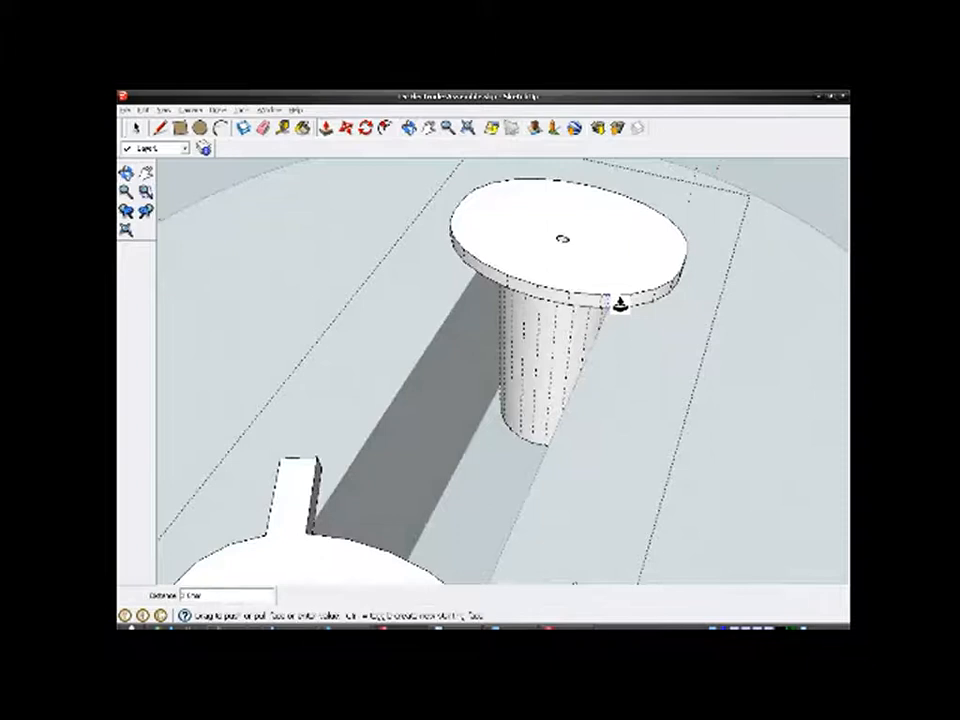
left_click_drag(620, 303, 628, 322)
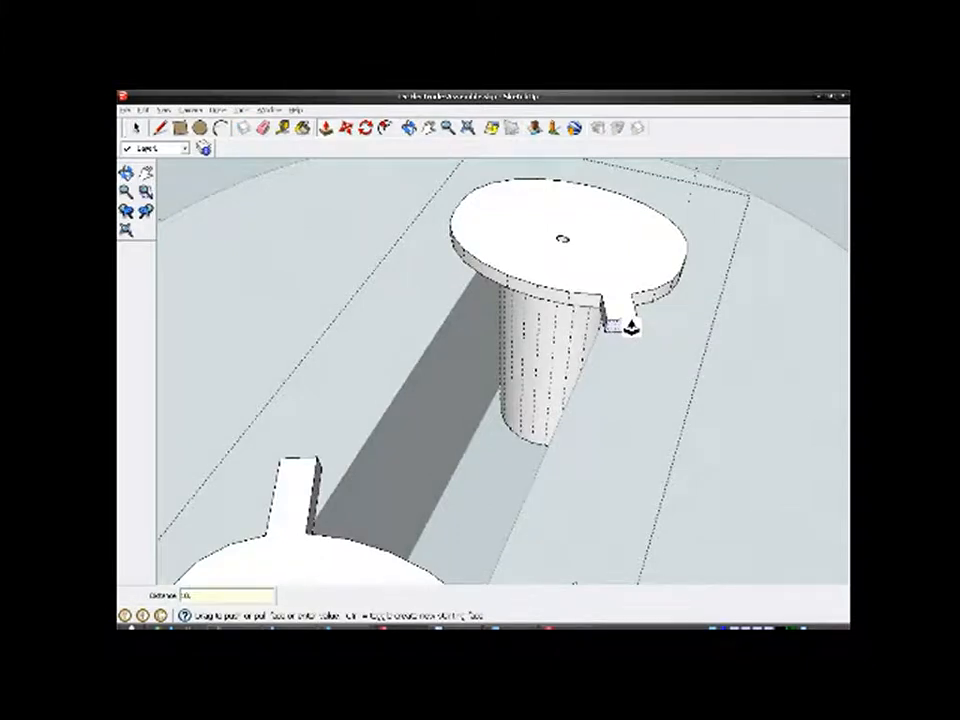
left_click_drag(632, 326, 621, 332)
Step: Push/Pull a second rim facet of the opposite disc outward to give it another tab of equal length
middle_click_drag(621, 332, 806, 390)
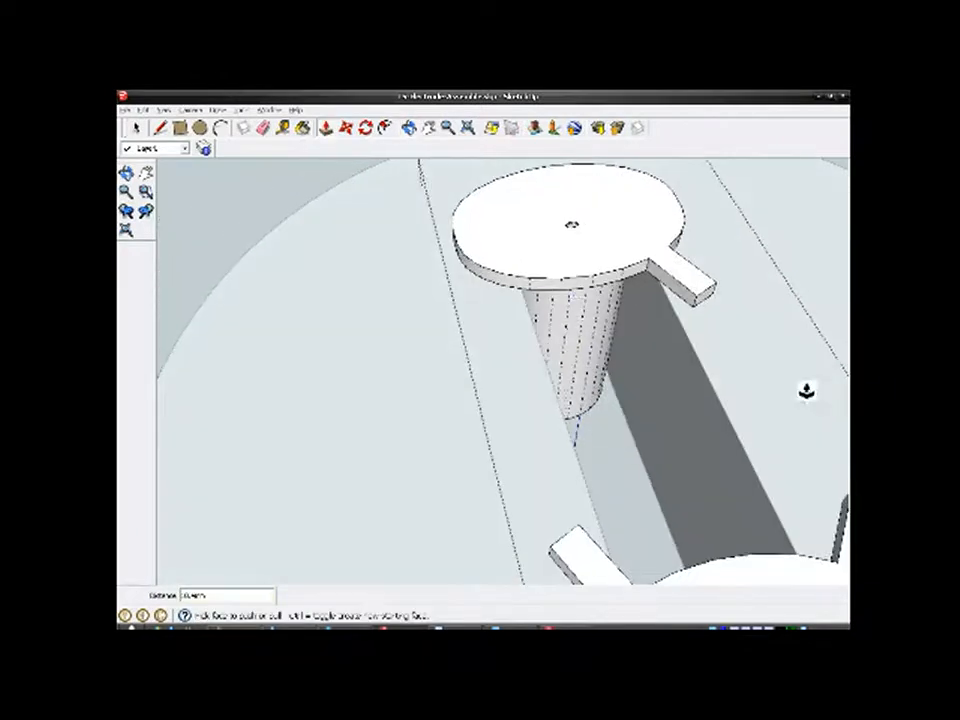
scroll(498, 306, "up", 3)
left_click_drag(519, 296, 498, 320)
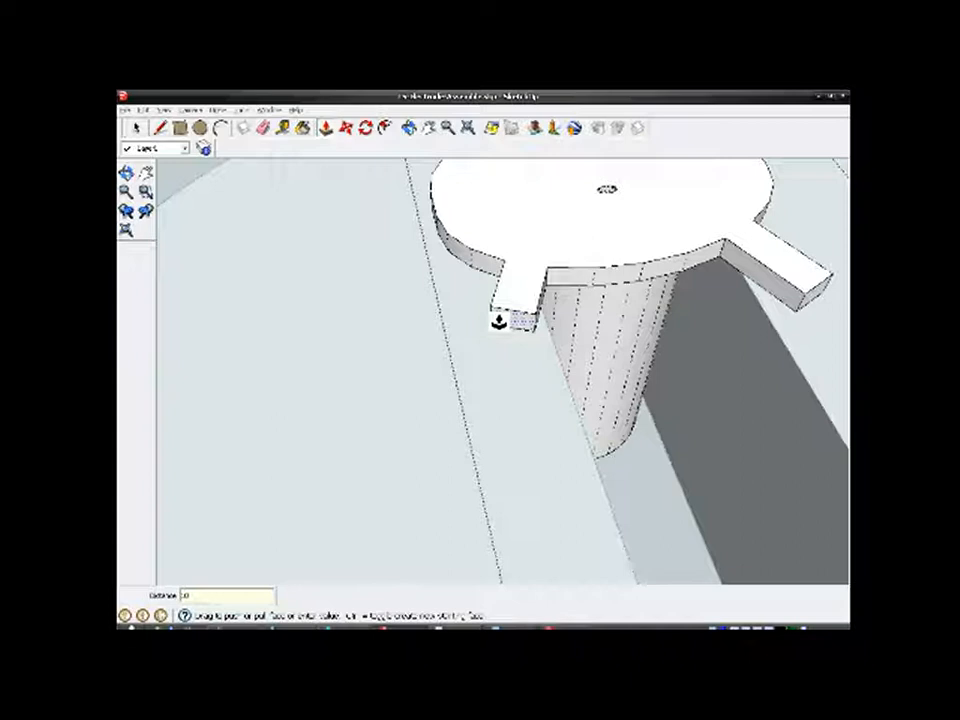
key("Return")
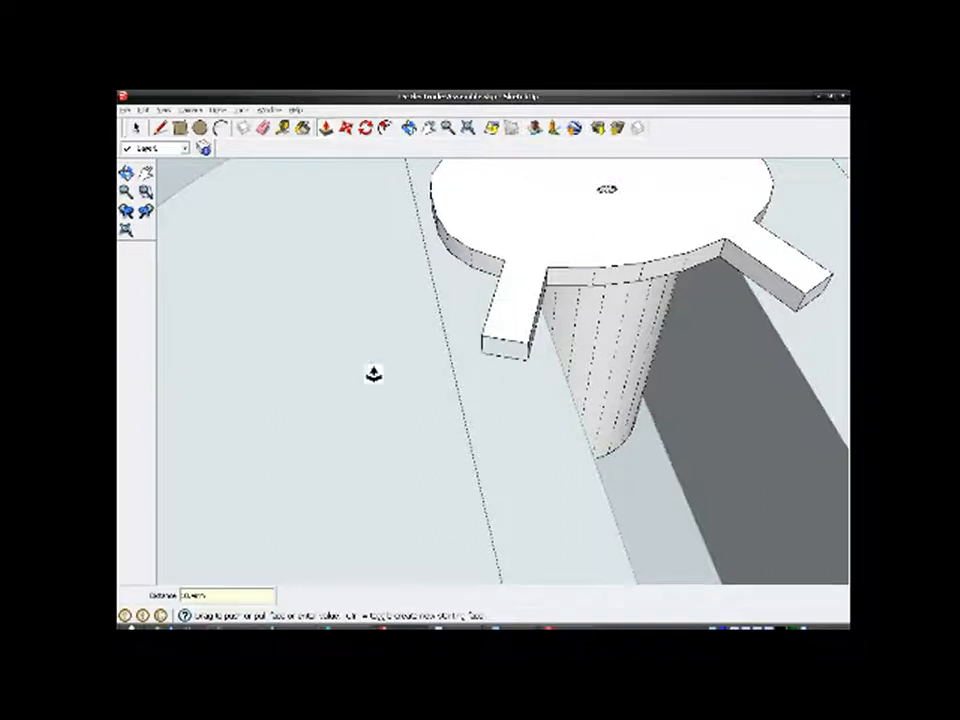
Step: Examine the tabs on both discs from above and at different angles
scroll(360, 352, "down", 3)
middle_click_drag(360, 352, 398, 397)
scroll(416, 253, "down", 3)
middle_click_drag(416, 253, 510, 368)
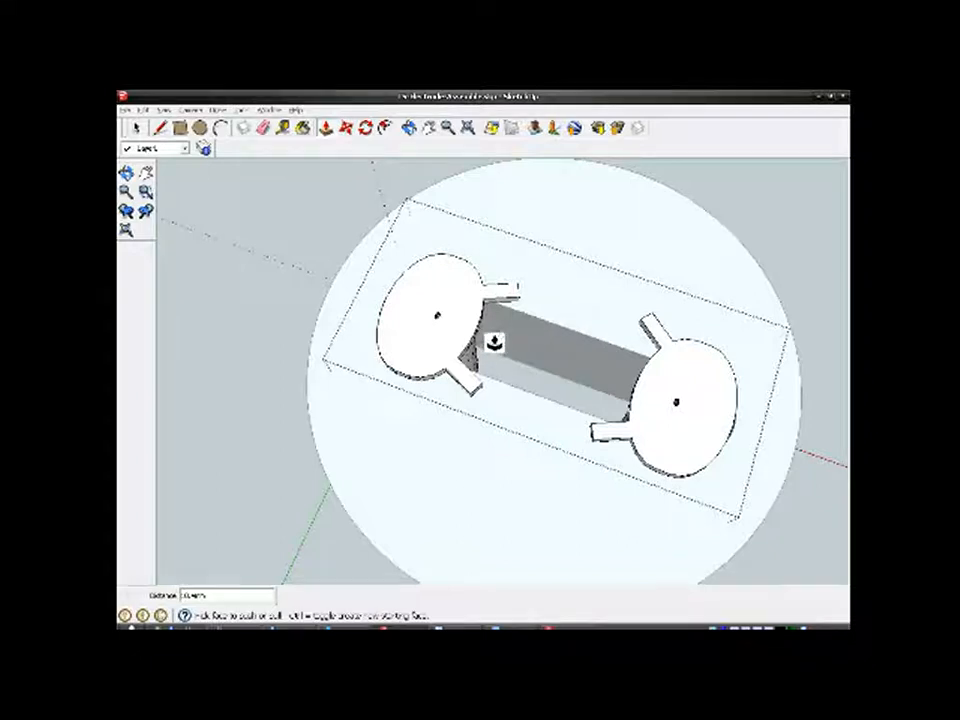
middle_click_drag(476, 425, 317, 495)
mouse_move(576, 422)
middle_mouse_down()
mouse_move(605, 446)
mouse_move(634, 401)
mouse_move(639, 317)
mouse_move(639, 381)
mouse_move(634, 354)
mouse_move(651, 313)
mouse_move(677, 300)
mouse_move(707, 312)
mouse_move(568, 392)
middle_mouse_up()
middle_click_drag(446, 424, 532, 410)
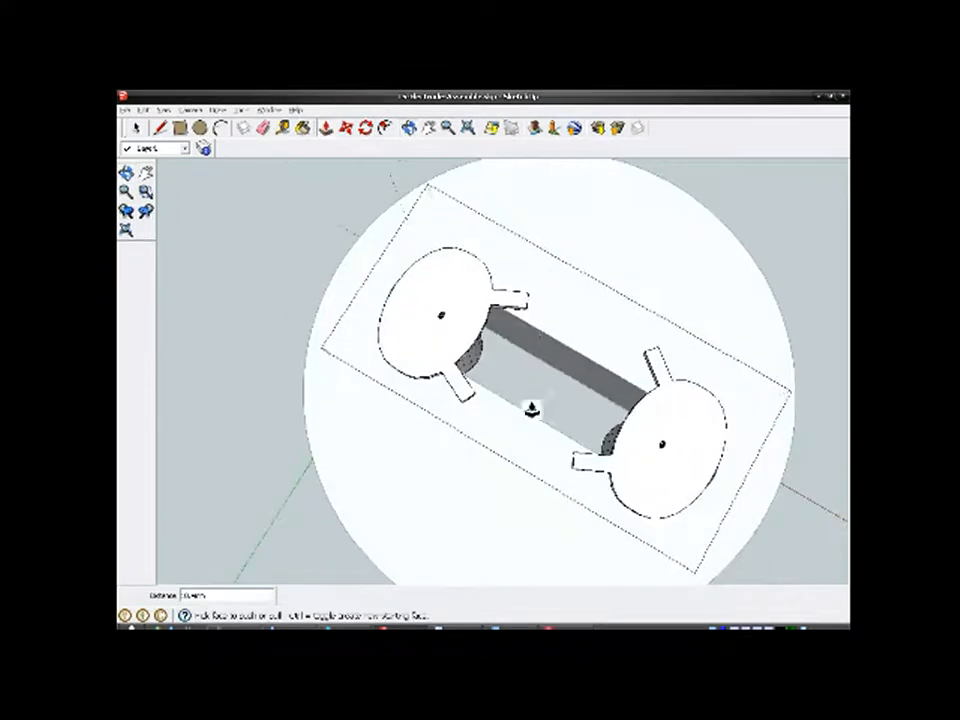
Step: Select one tabbed disc with everything connected to it and paint the whole part Brick Red
key("space")
middle_click_drag(358, 375, 508, 372)
scroll(470, 342, "up", 5)
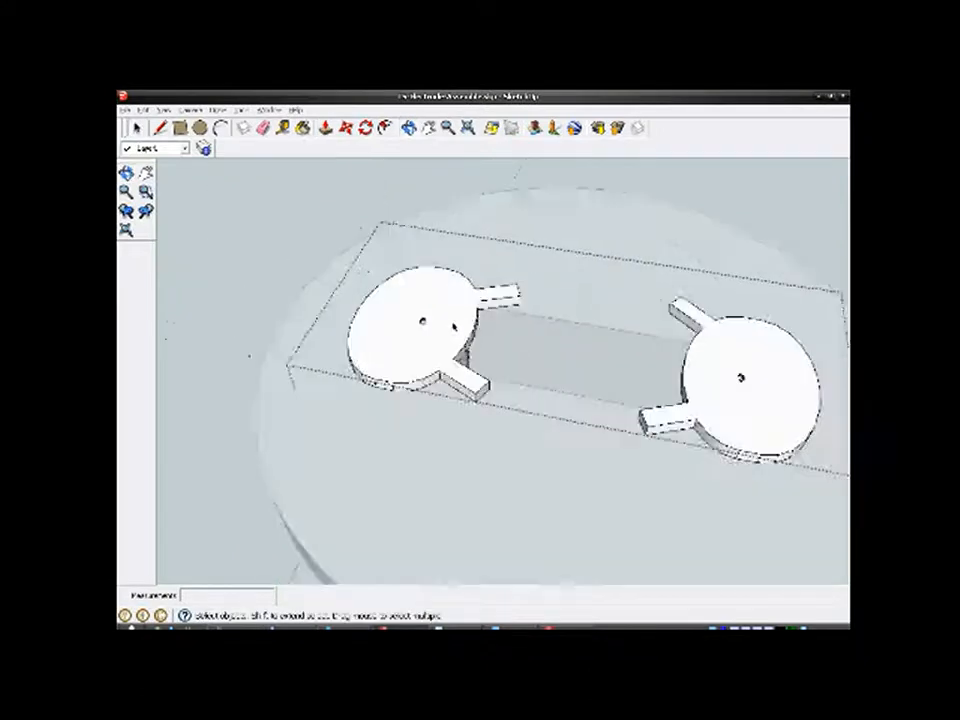
right_click(455, 332)
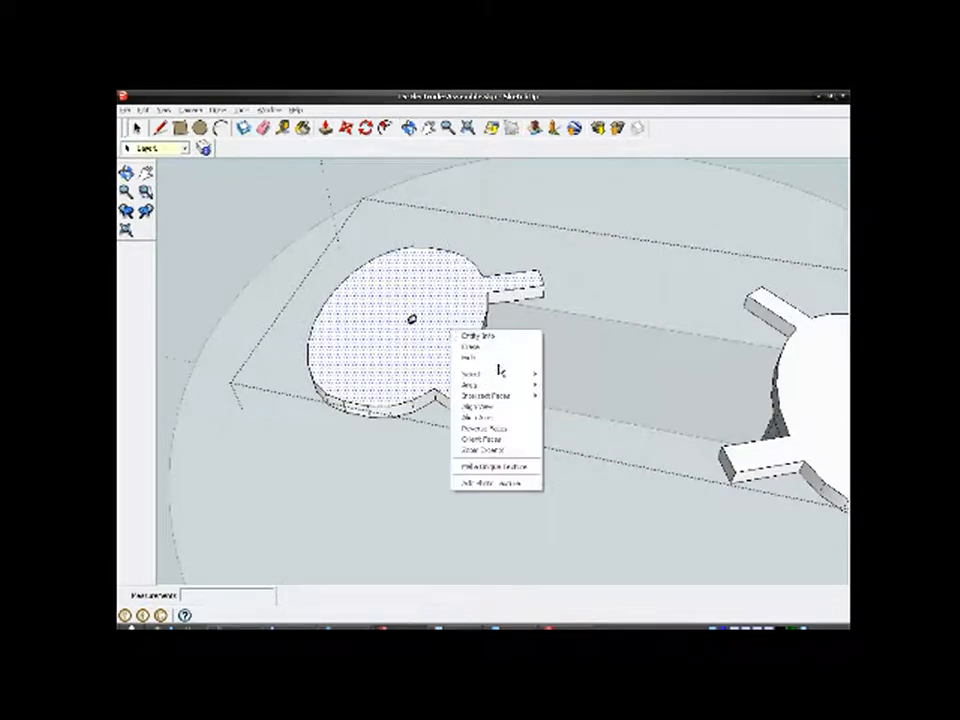
mouse_move(531, 374)
left_click(580, 398)
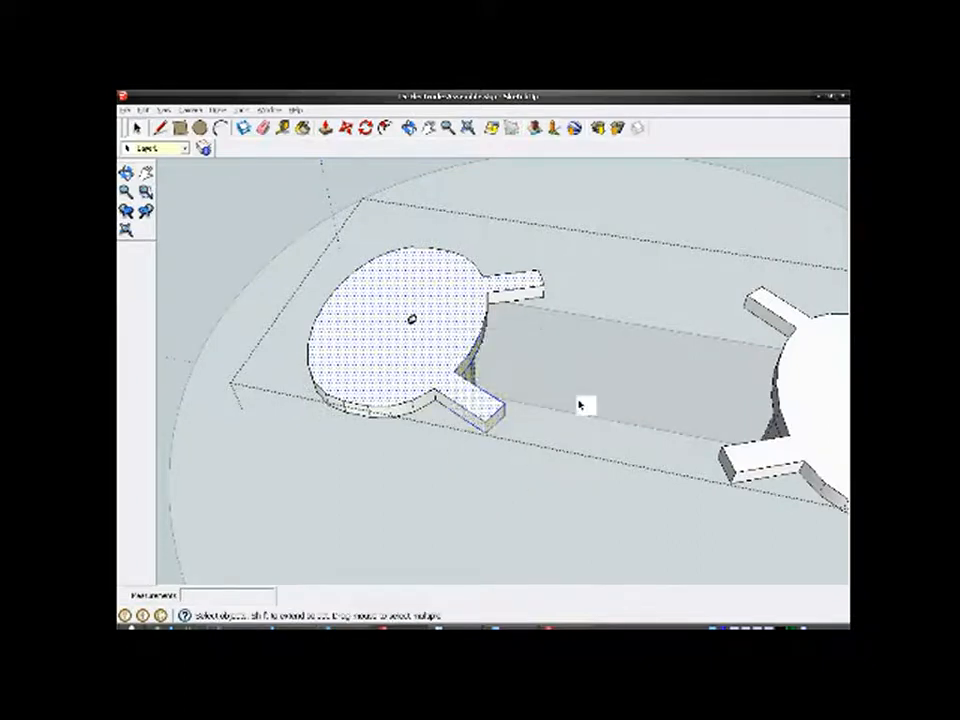
left_click(242, 109)
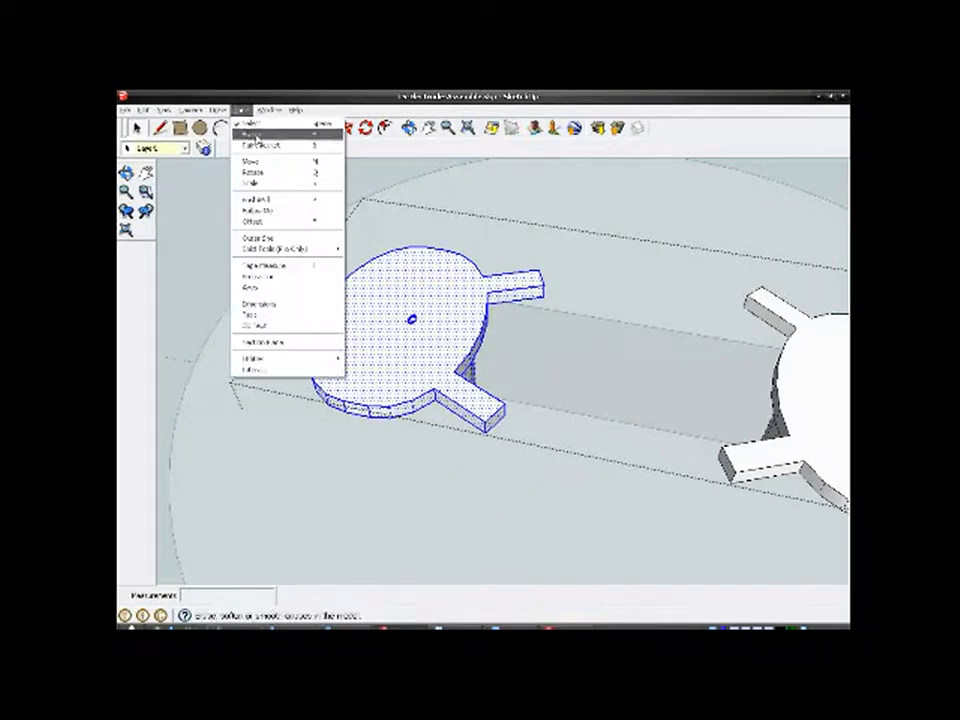
left_click(270, 144)
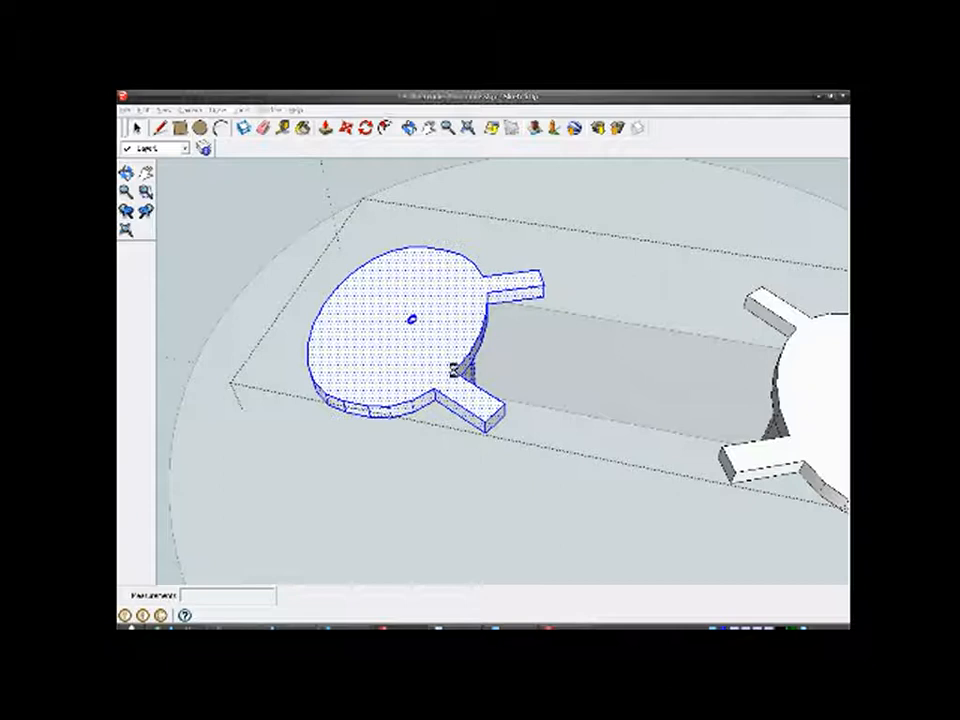
key("b")
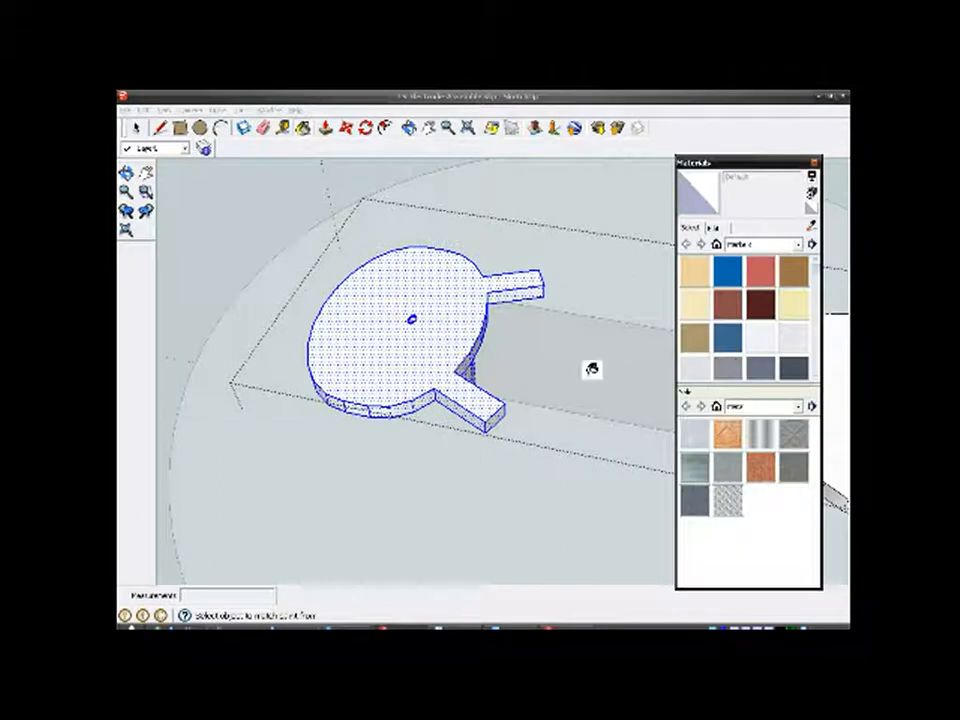
left_click(760, 272)
left_click(450, 300)
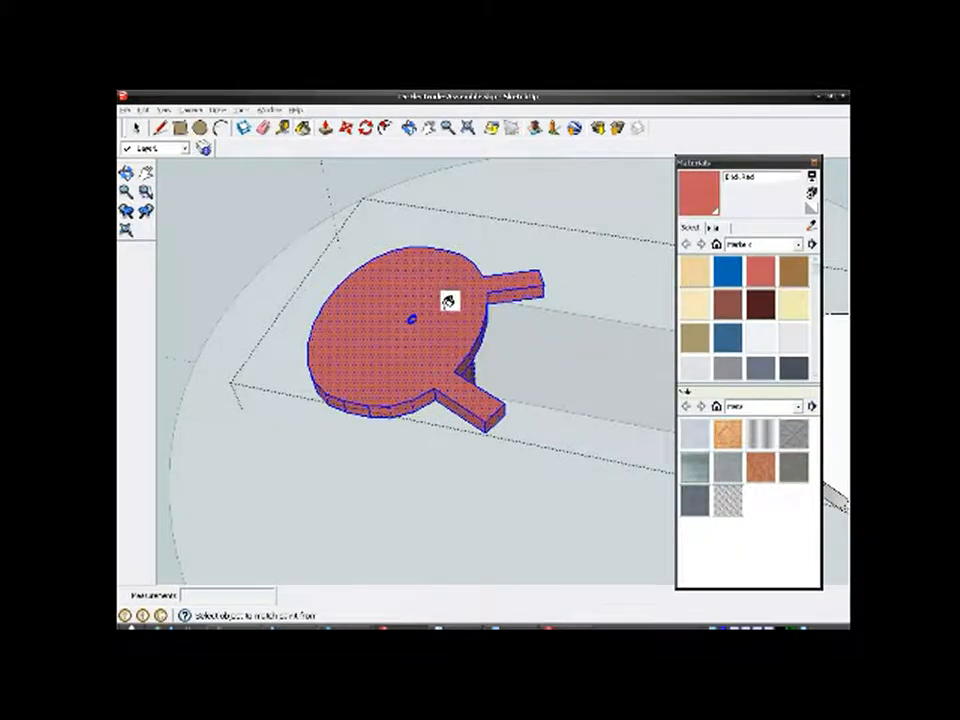
left_click(816, 161)
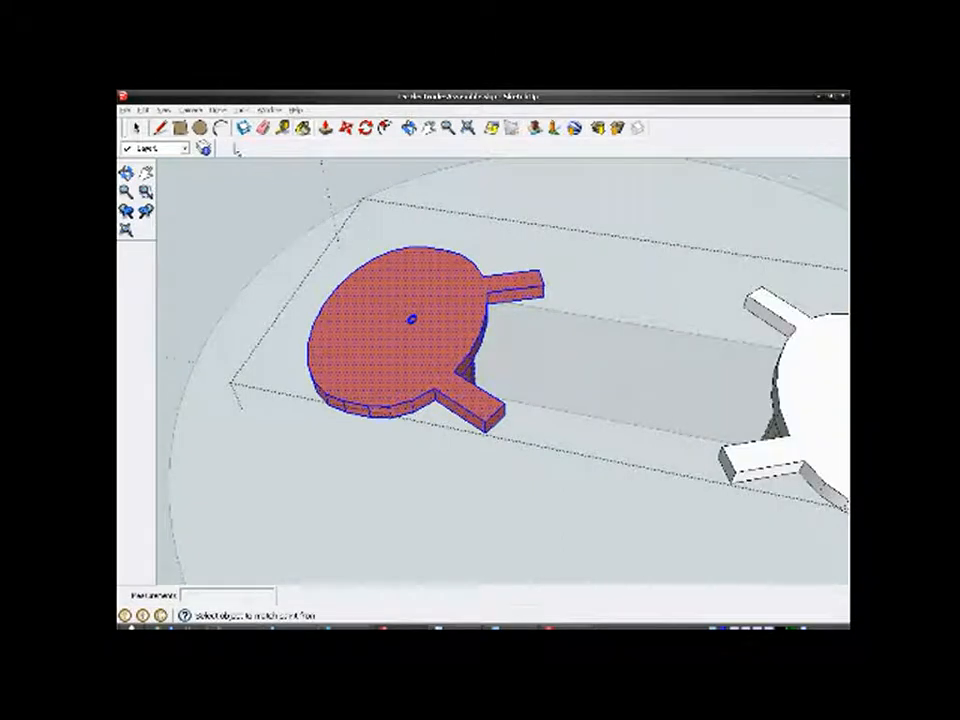
Step: Choose Green from the Markers materials as the paint colour and move the Materials window clear of the model
left_click(240, 110)
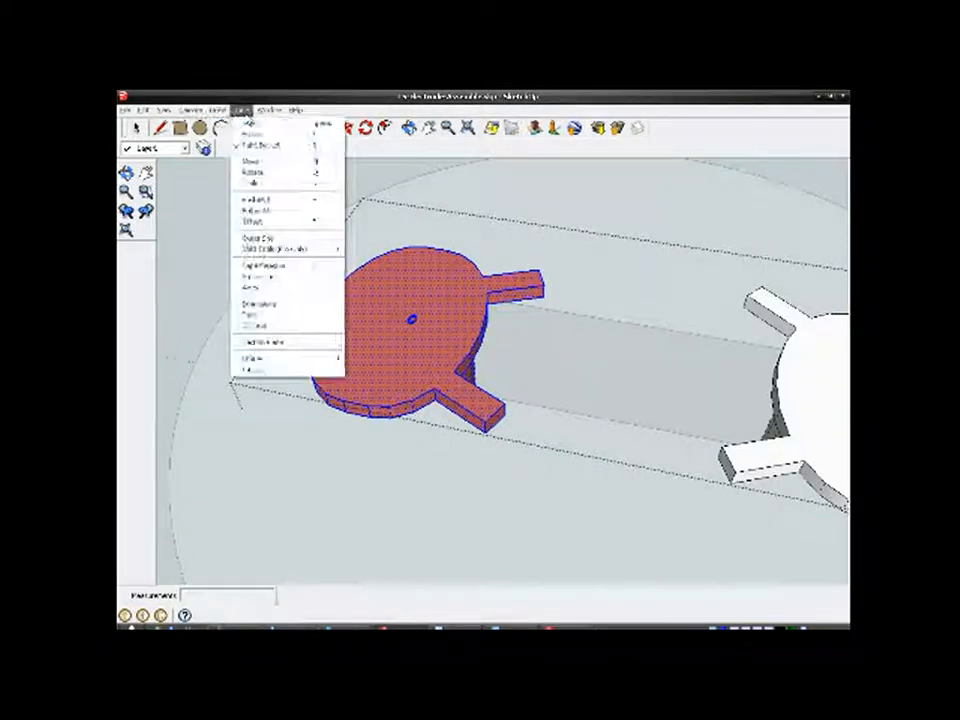
left_click(251, 146)
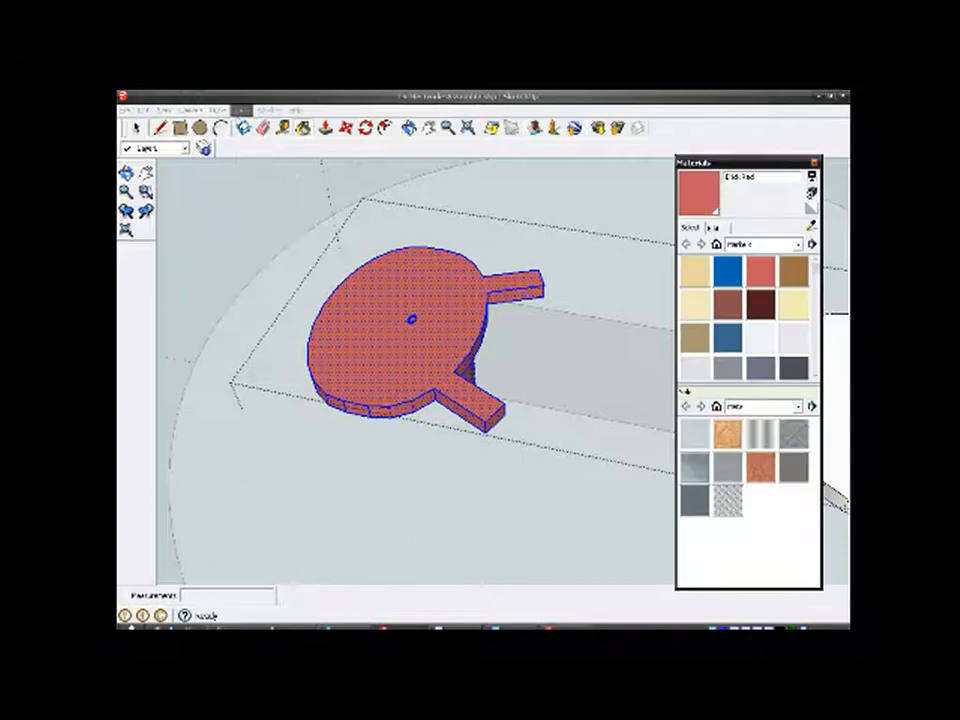
left_click(240, 110)
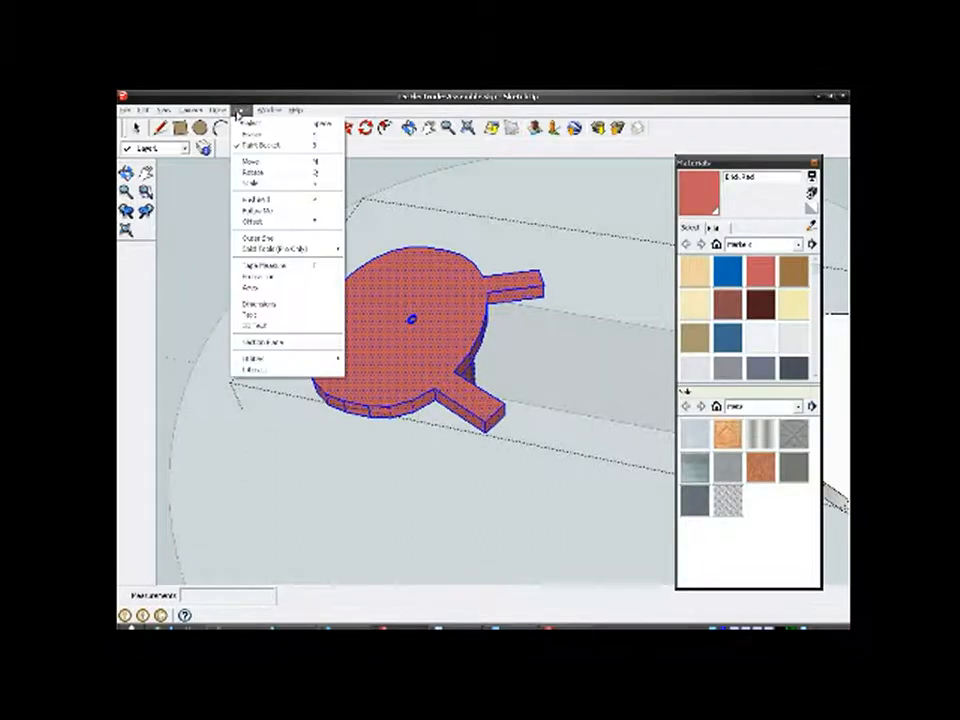
left_click(238, 113)
left_click_drag(817, 270, 828, 309)
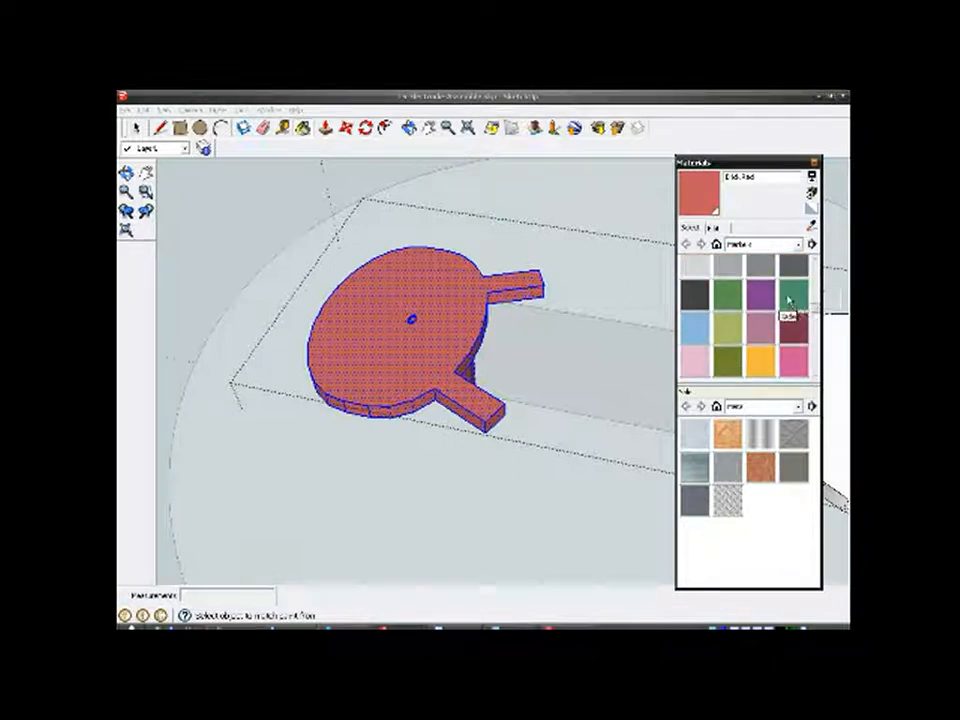
left_click(789, 300)
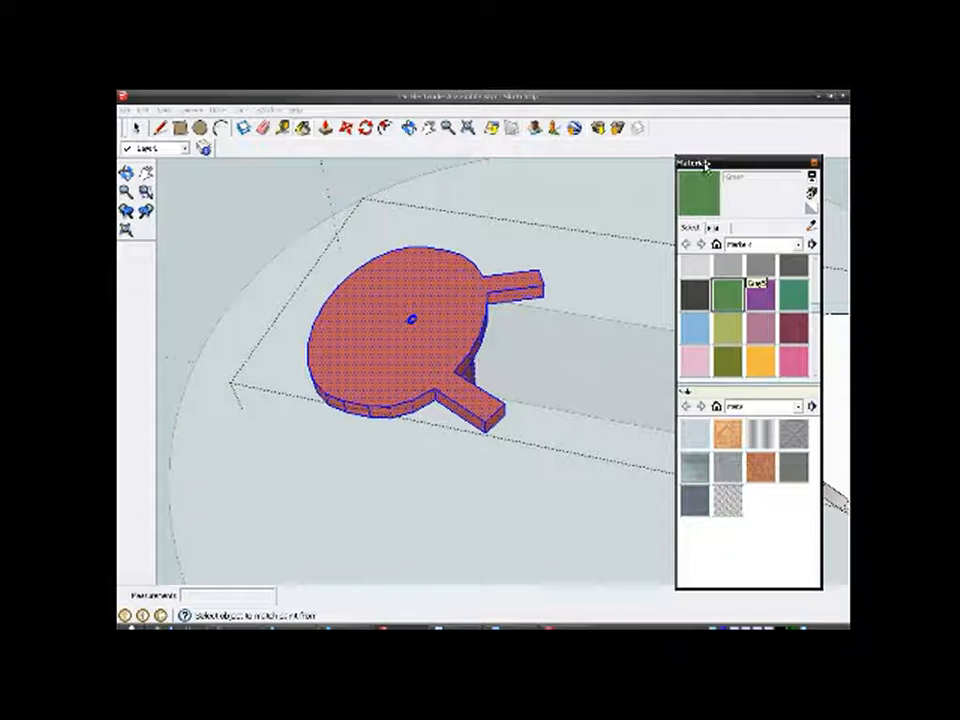
left_click_drag(706, 163, 793, 199)
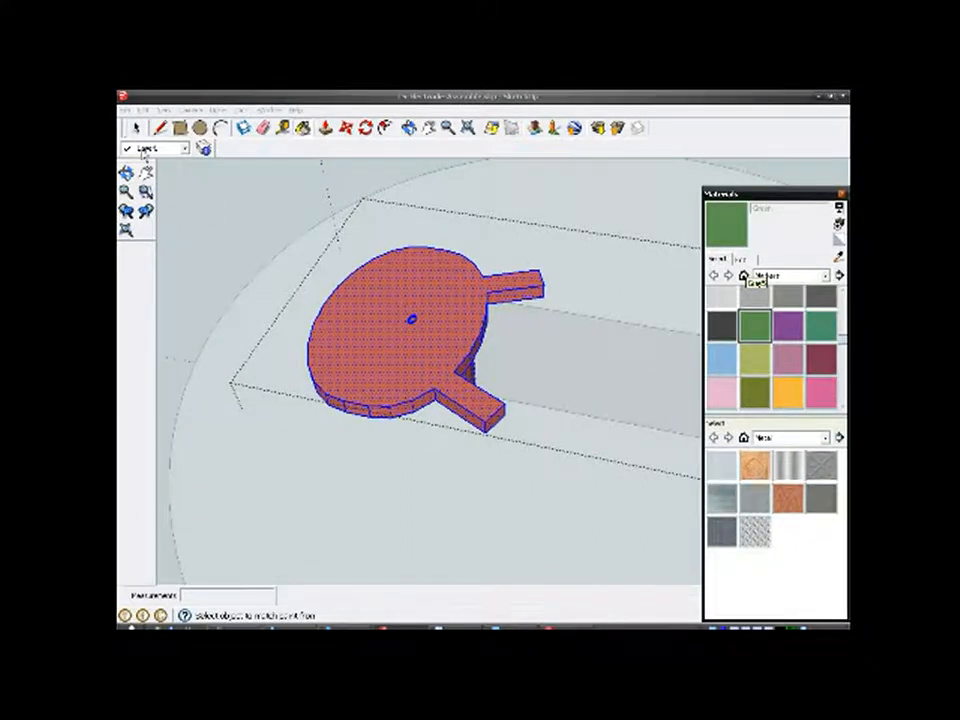
Step: Paint the opposite tabbed disc and everything connected to it Green, and close the Materials window
mouse_move(348, 320)
middle_mouse_down()
mouse_move(444, 429)
mouse_move(366, 423)
middle_mouse_up()
scroll(580, 395, "up", 5)
right_click(556, 383)
left_click(555, 378)
right_click(555, 375)
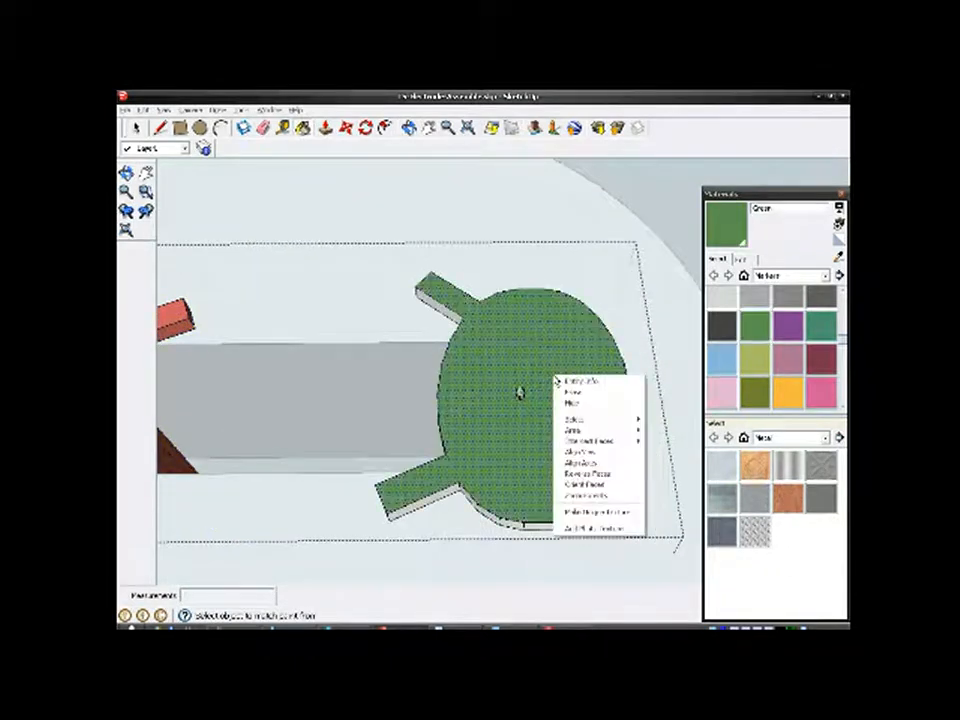
mouse_move(570, 418)
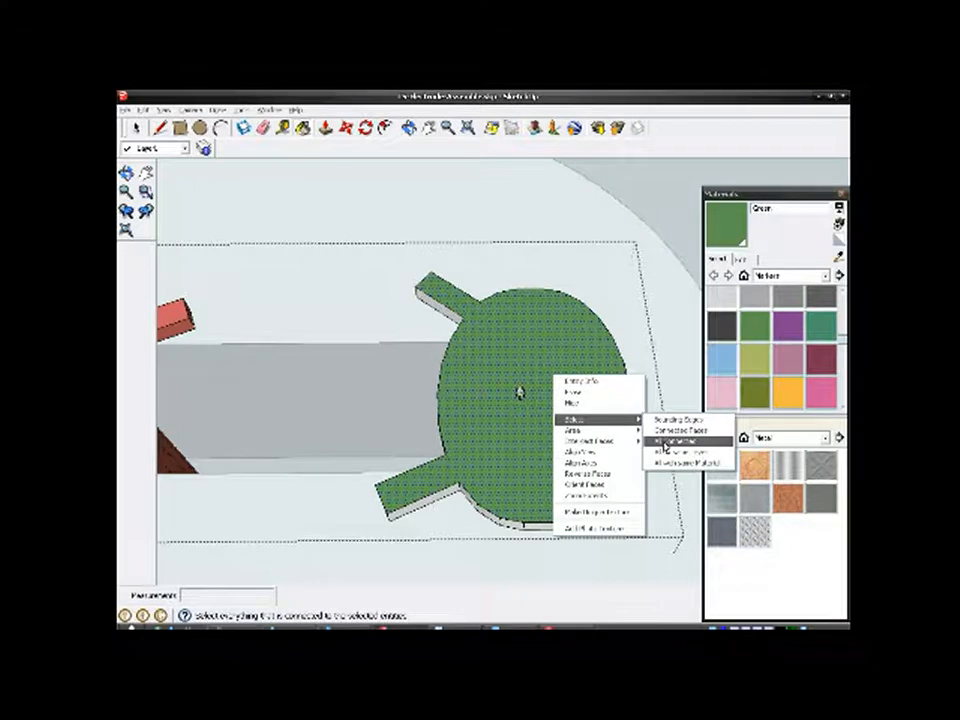
left_click(665, 441)
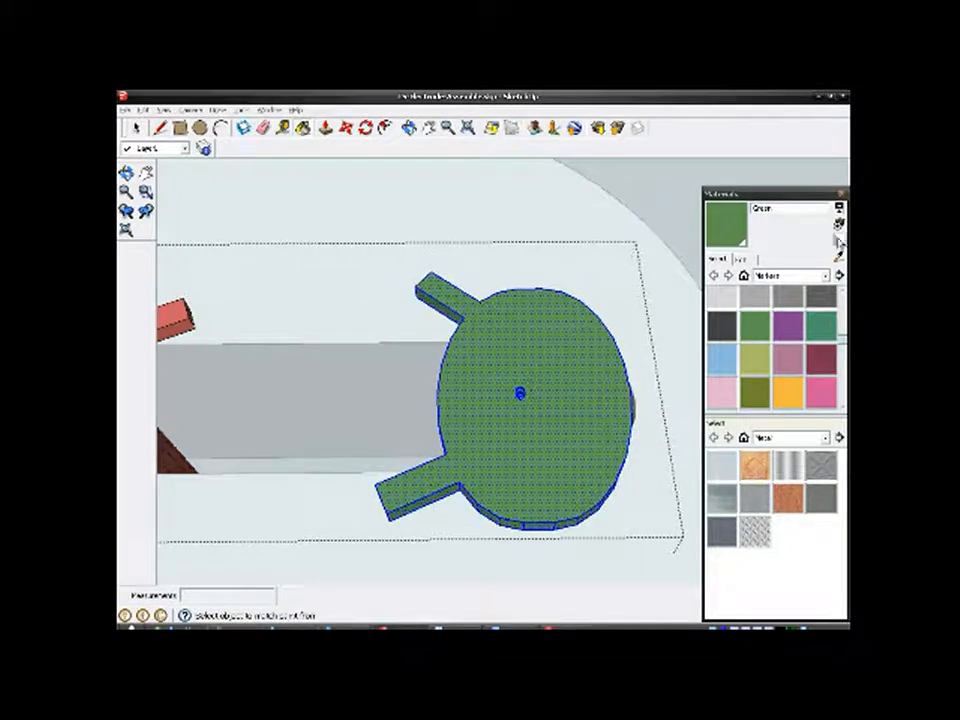
left_click(240, 109)
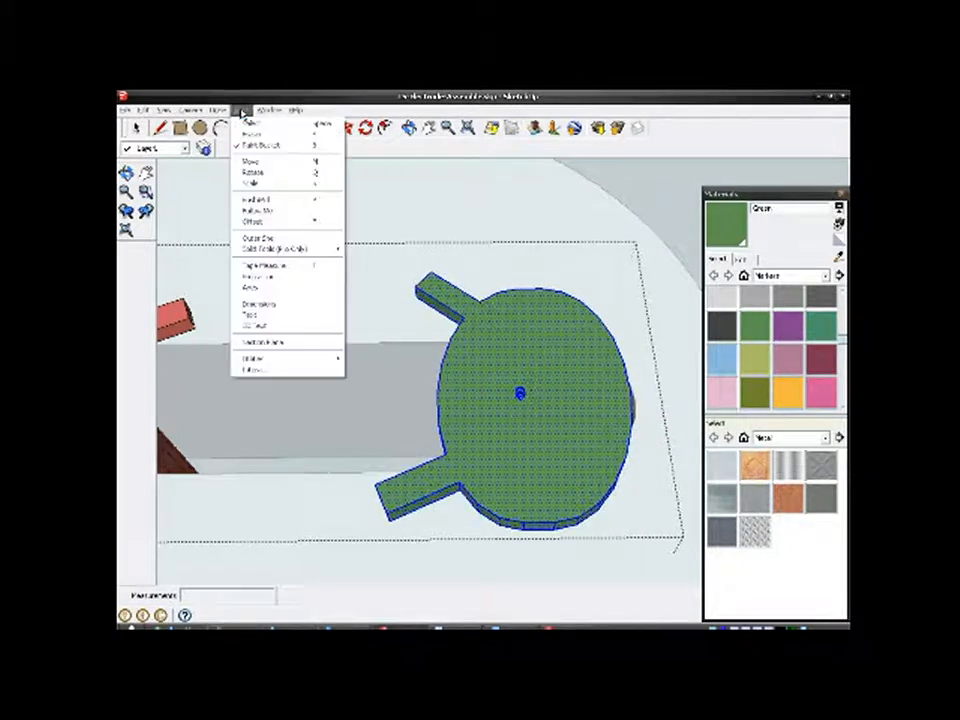
left_click(241, 99)
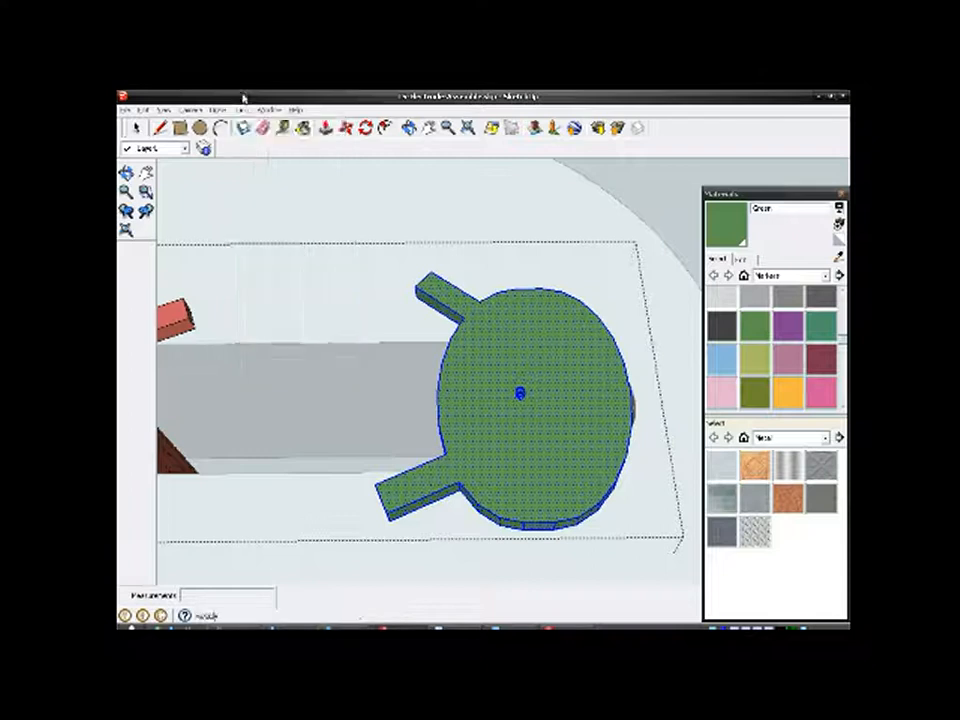
left_click(842, 195)
Step: Examine the red and green electrode parts on the slotted round base from several angles
middle_click_drag(568, 360, 422, 429)
scroll(422, 306, "up", 3)
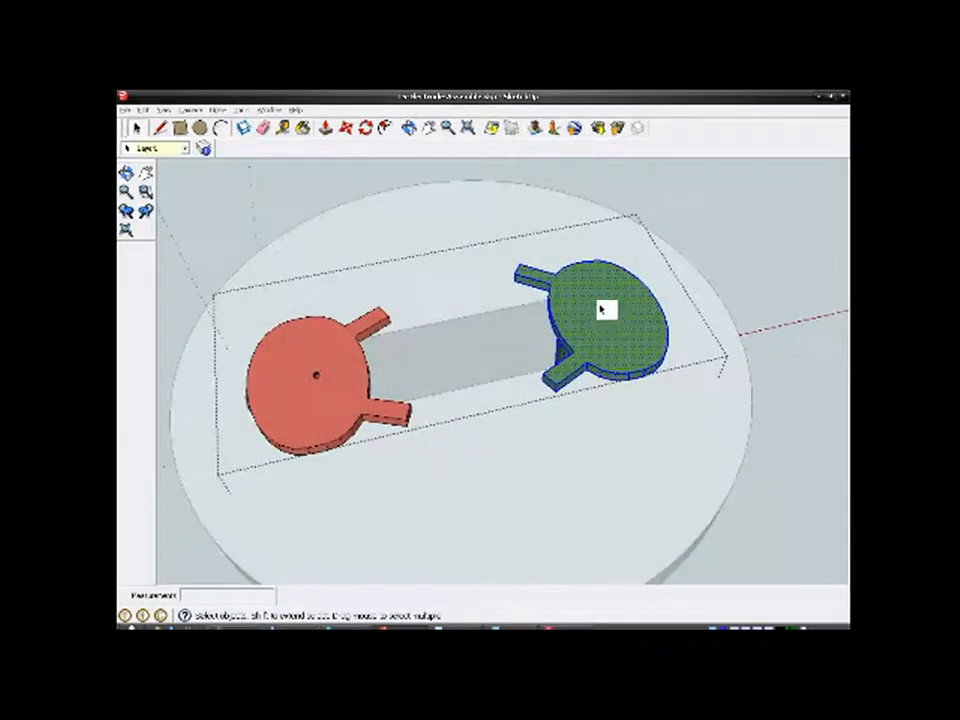
scroll(440, 304, "down", 2)
middle_click_drag(452, 326, 440, 360)
scroll(480, 360, "up", 2)
middle_click_drag(499, 418, 483, 401)
scroll(621, 306, "down", 3)
middle_click_drag(574, 332, 470, 410)
scroll(516, 403, "up", 3)
scroll(476, 403, "down", 2)
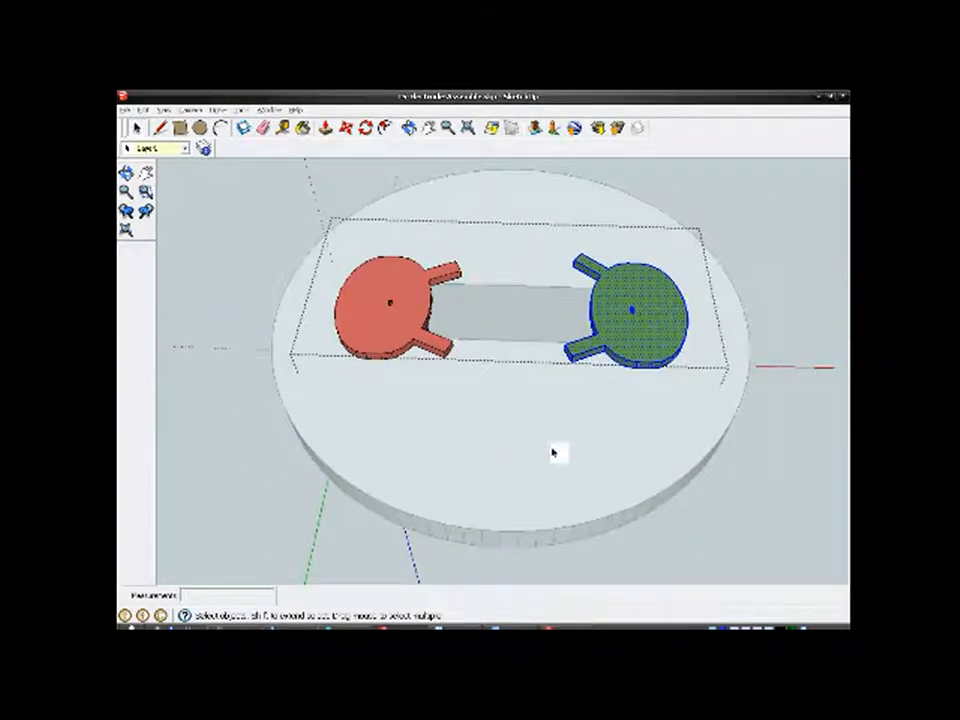
middle_click_drag(517, 474, 490, 425)
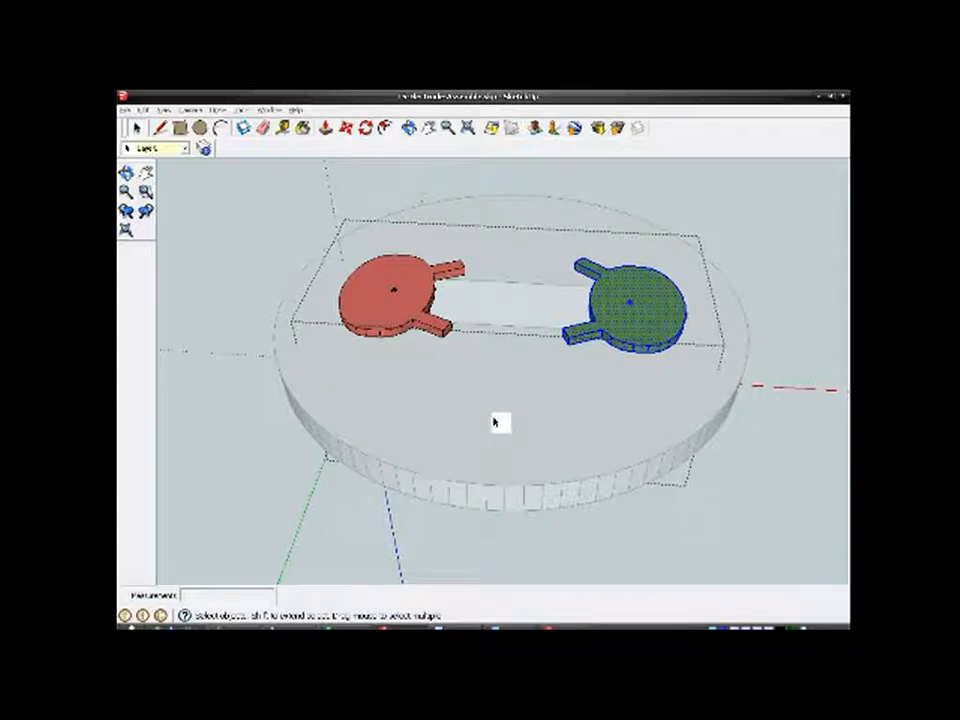
middle_click_drag(531, 393, 364, 360)
scroll(364, 368, "up", 3)
scroll(485, 283, "down", 2)
middle_click_drag(485, 283, 445, 333)
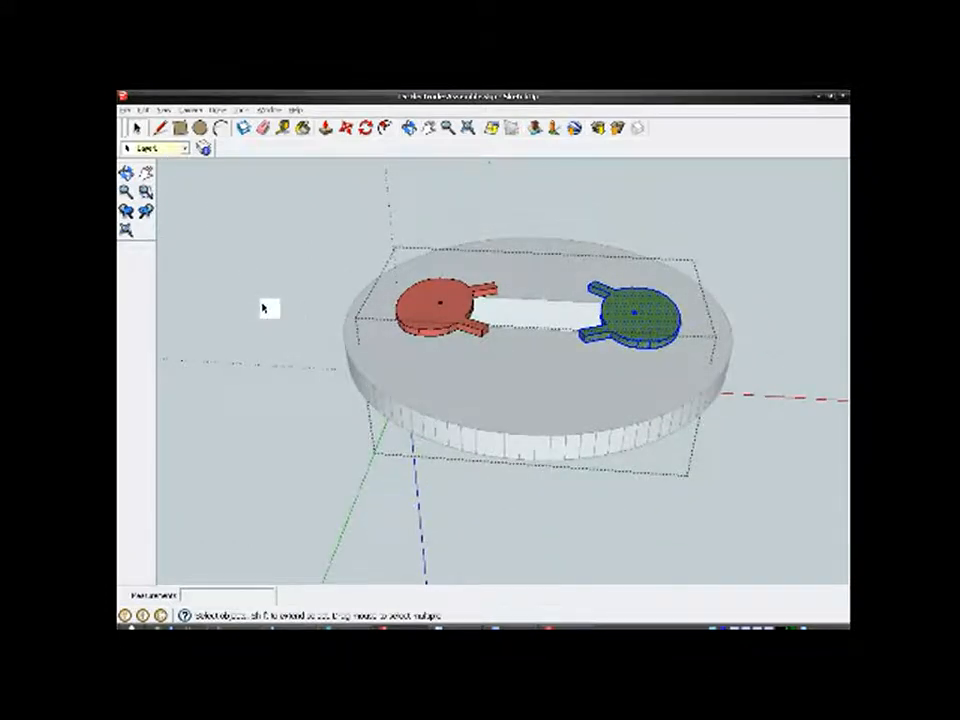
Step: Open the group holding both electrodes for editing and make the red electrode, with all its connected geometry, its own group
left_click(265, 308)
left_click(435, 307)
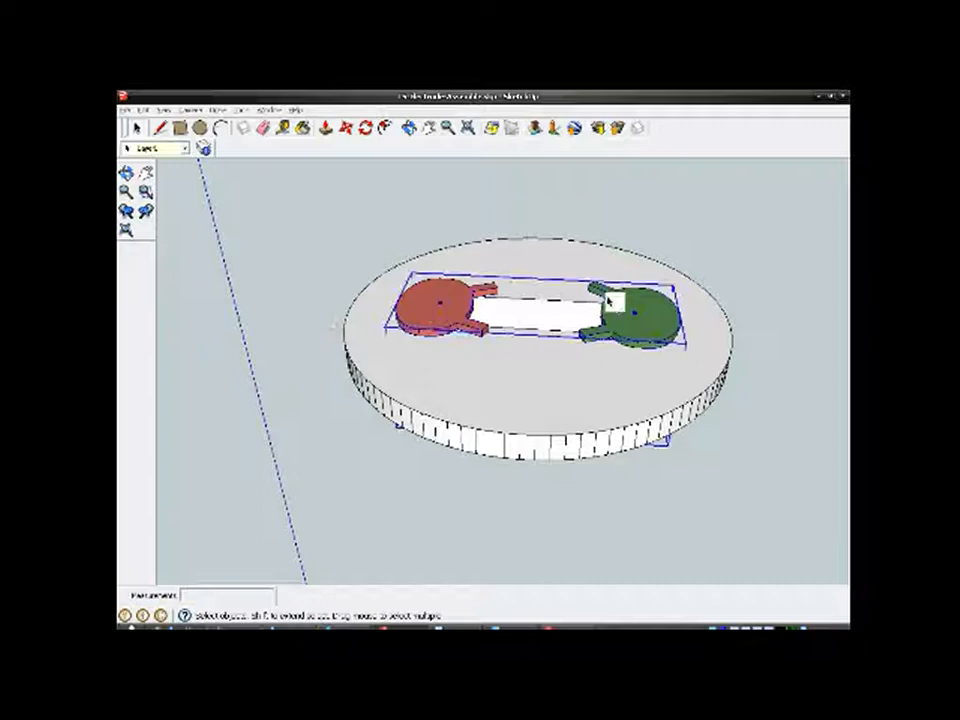
left_click(296, 331)
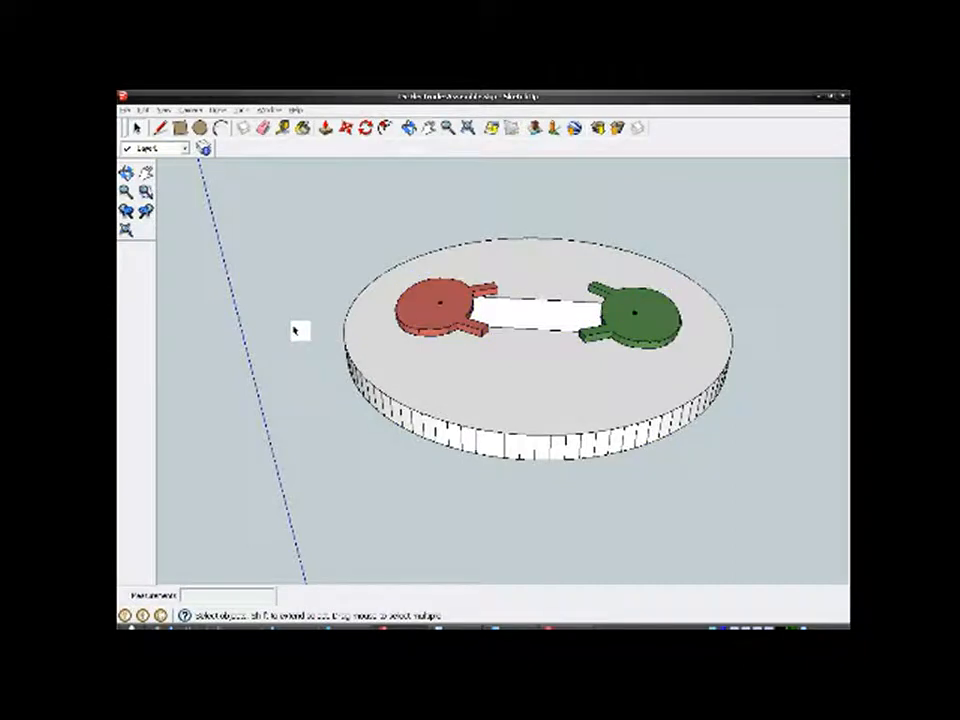
left_click(436, 312)
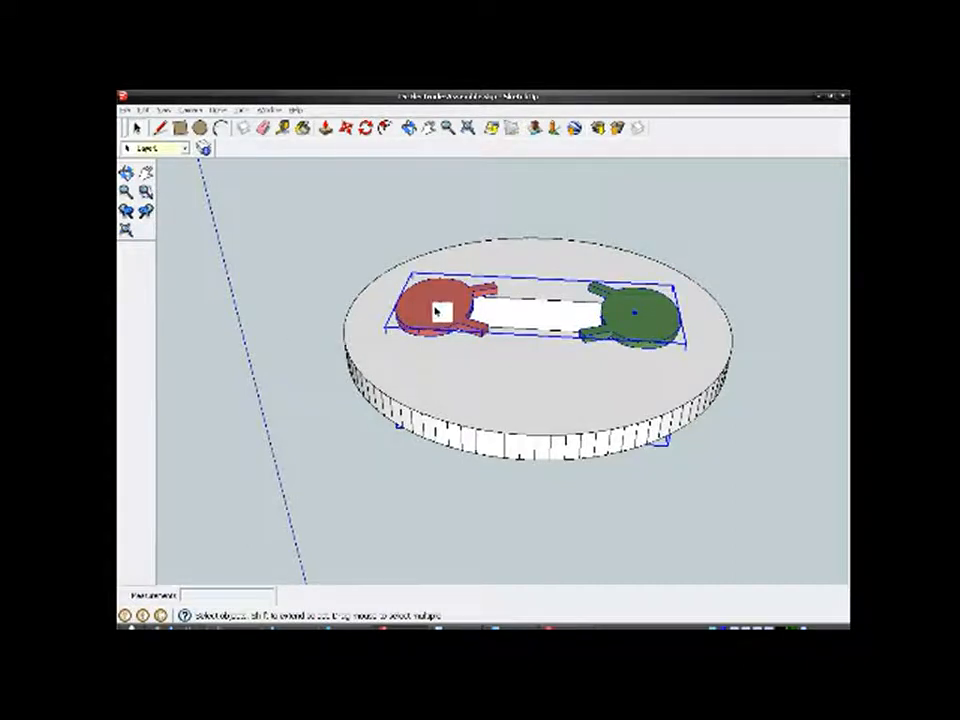
right_click(436, 312)
left_click(461, 358)
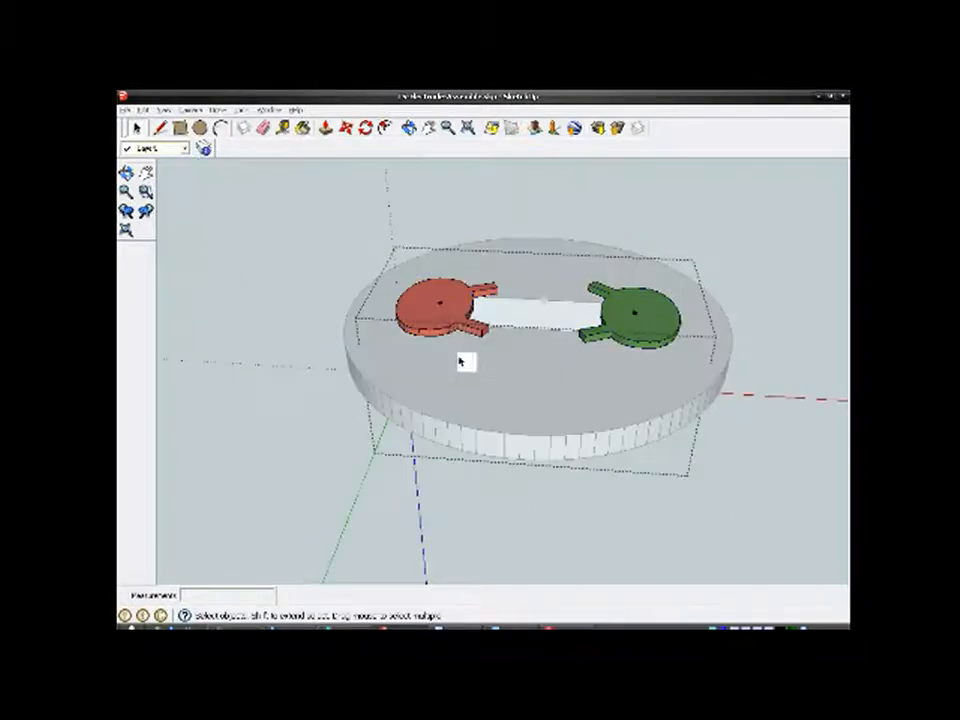
right_click(447, 306)
mouse_move(481, 352)
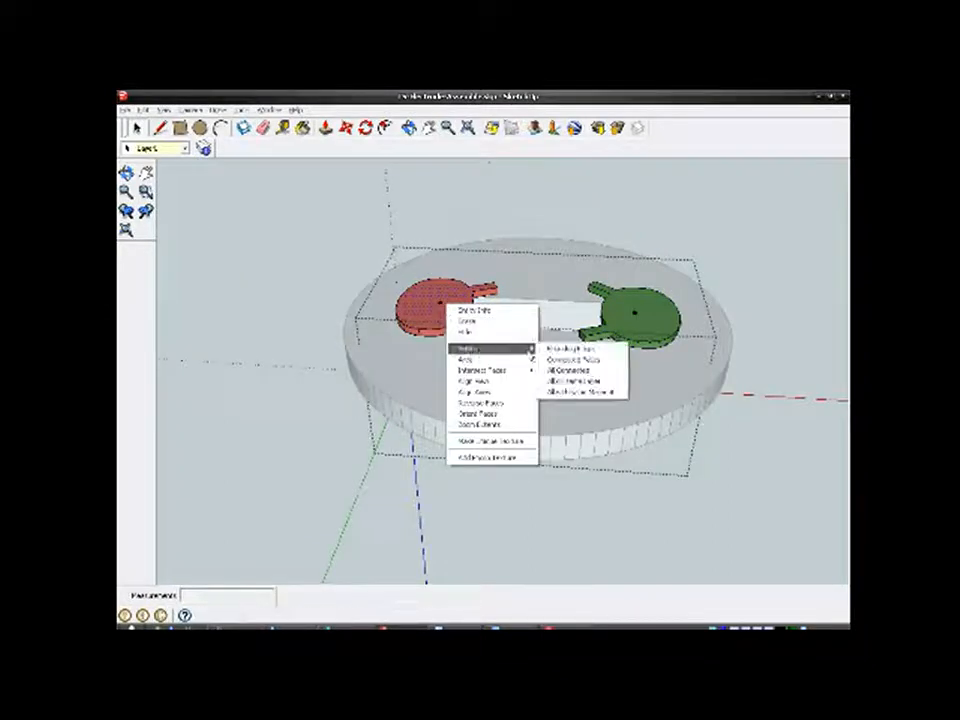
left_click(575, 368)
right_click(467, 310)
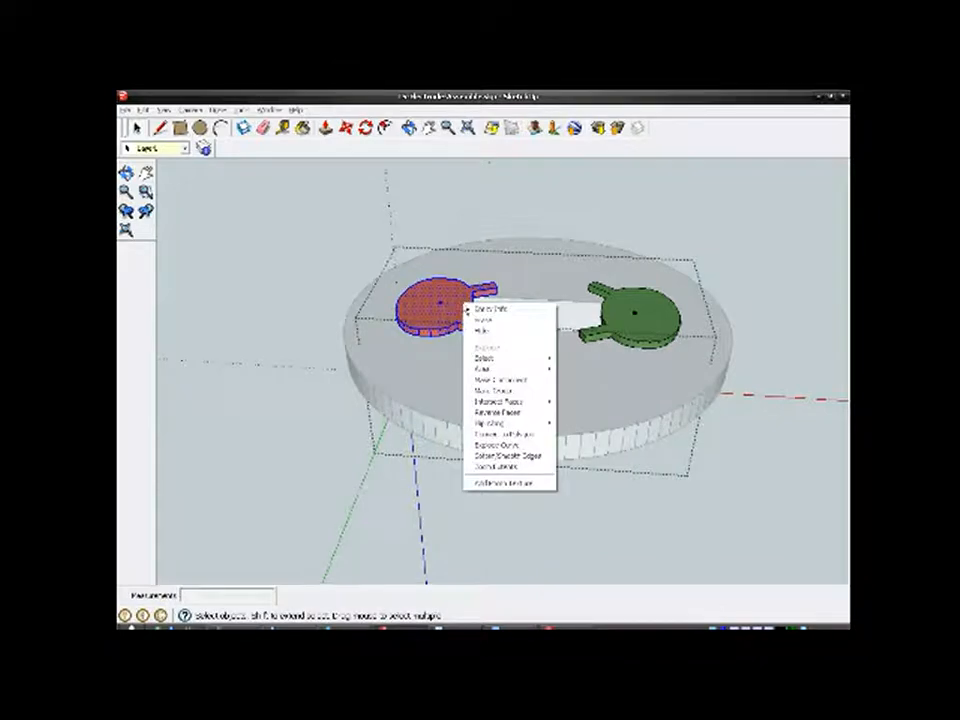
left_click(495, 390)
Step: Make the green electrode, with all its connected geometry, a separate group and exit the enclosing group
left_click(624, 322)
right_click(624, 322)
mouse_move(646, 366)
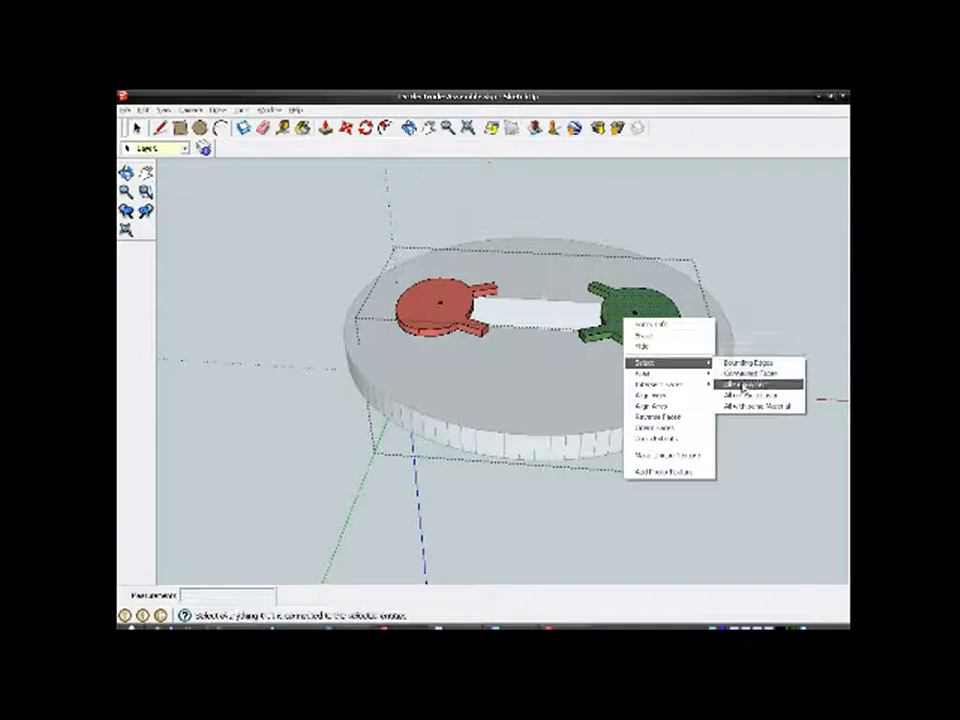
left_click(742, 385)
right_click(652, 316)
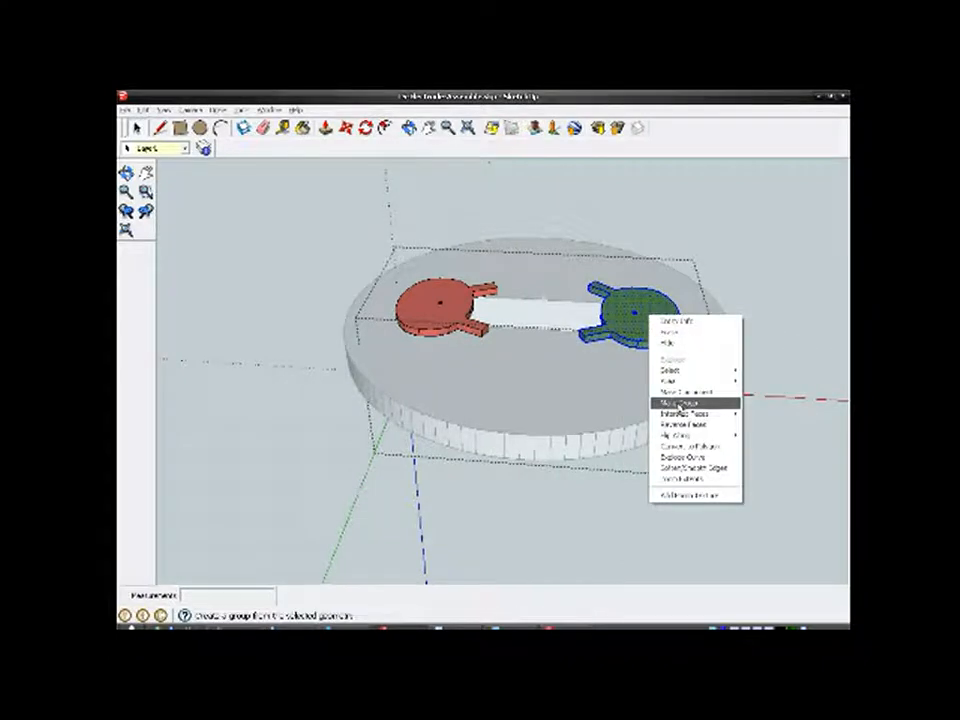
left_click(679, 403)
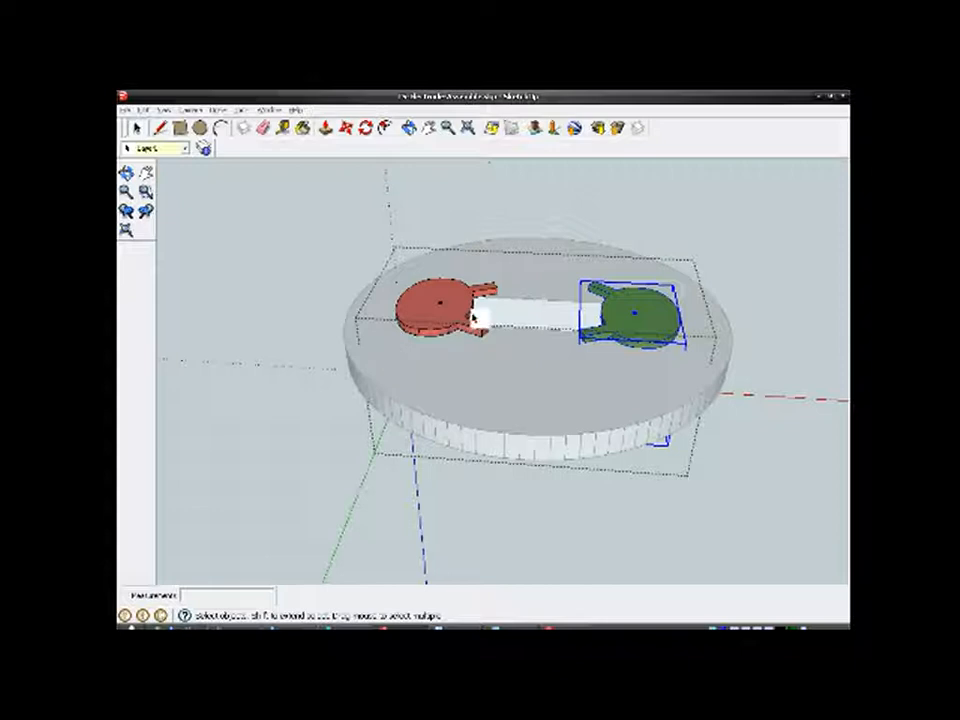
left_click(294, 299)
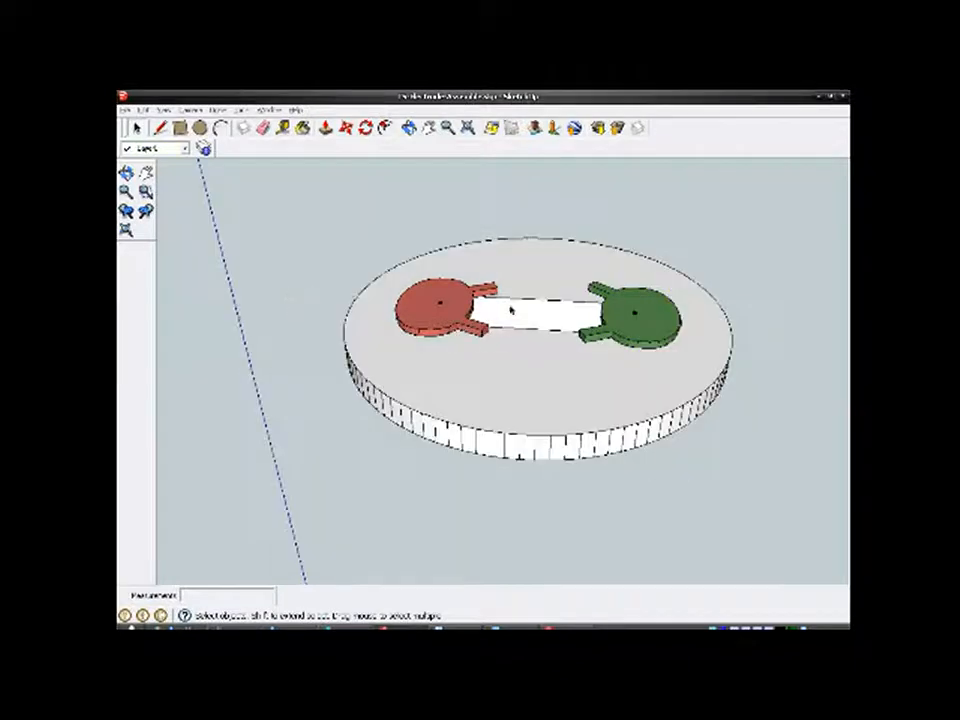
Step: Explode the group enclosing both electrodes, and select the base and each electrode individually to check their separation
left_click(462, 314)
right_click(462, 314)
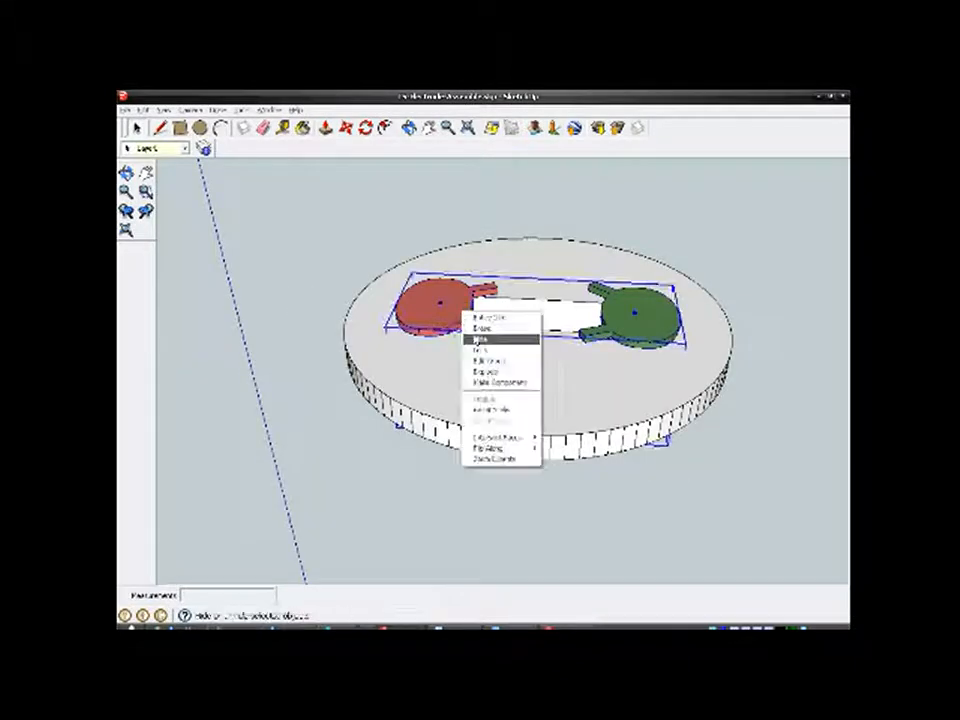
left_click(490, 371)
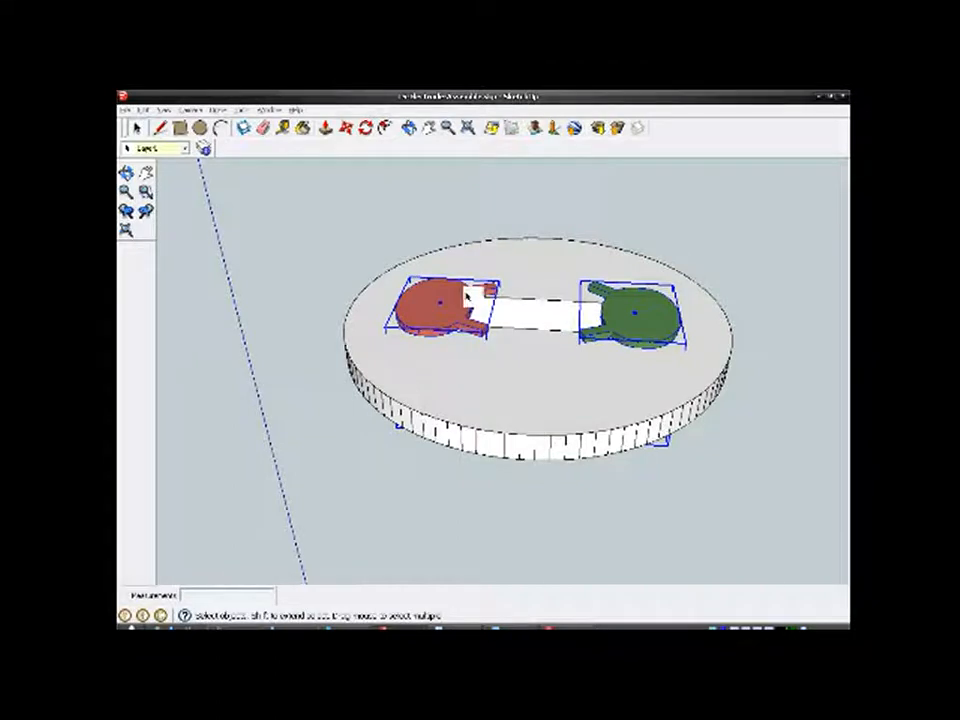
left_click(521, 387)
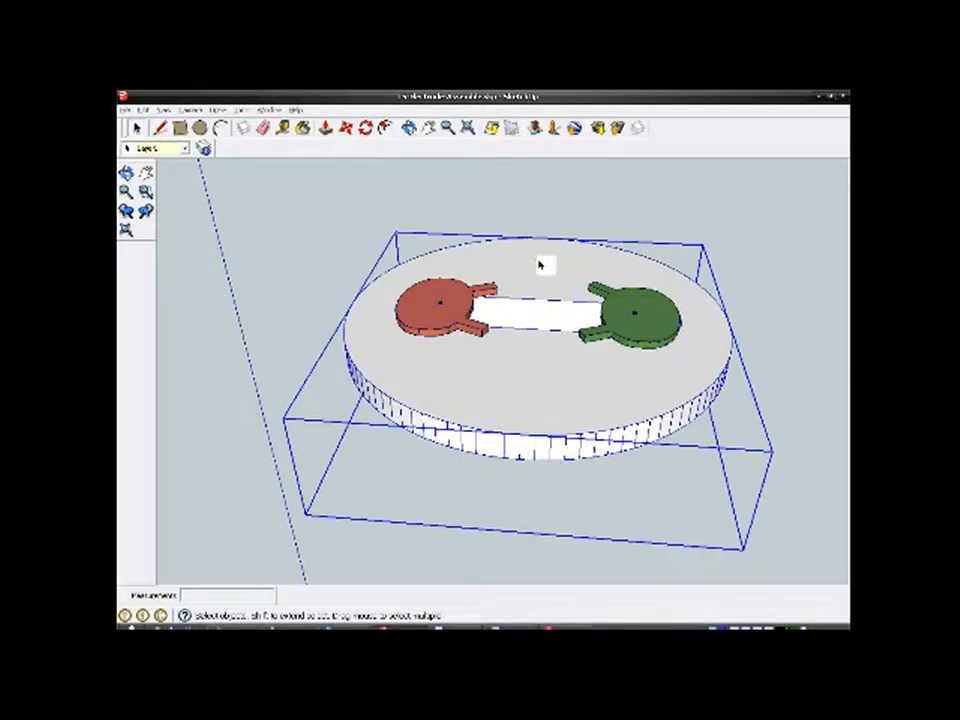
middle_click_drag(521, 391, 435, 371)
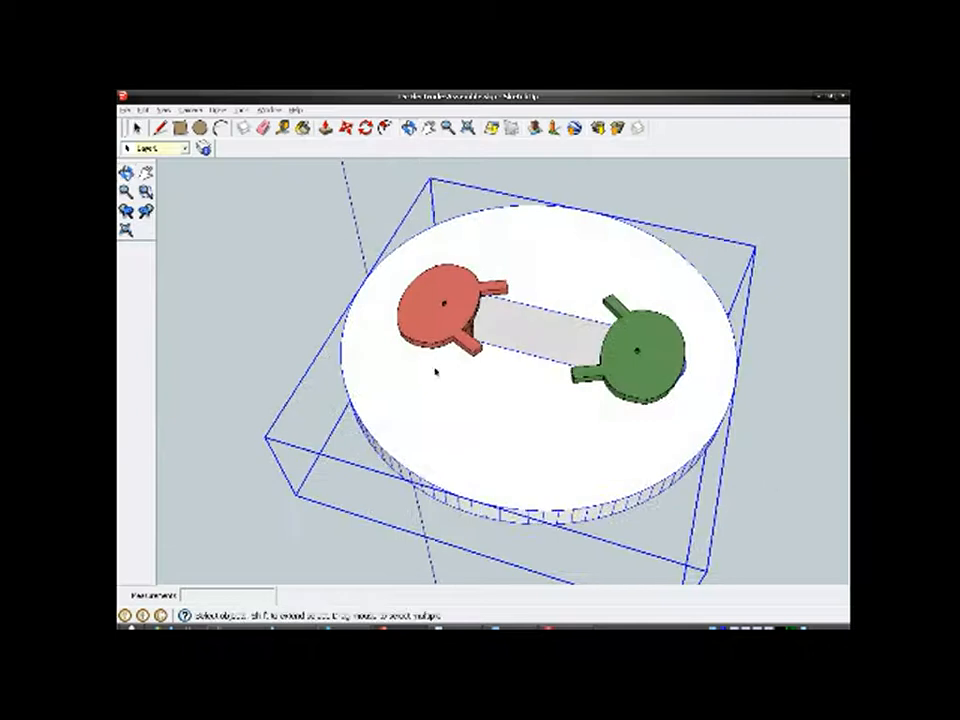
left_click(443, 300)
left_click(646, 353)
Step: Group the slotted base together with the red and green electrodes as one assembly
middle_click_drag(489, 420, 529, 431)
scroll(497, 420, "down", 3)
left_click_drag(379, 231, 655, 491)
right_click(568, 414)
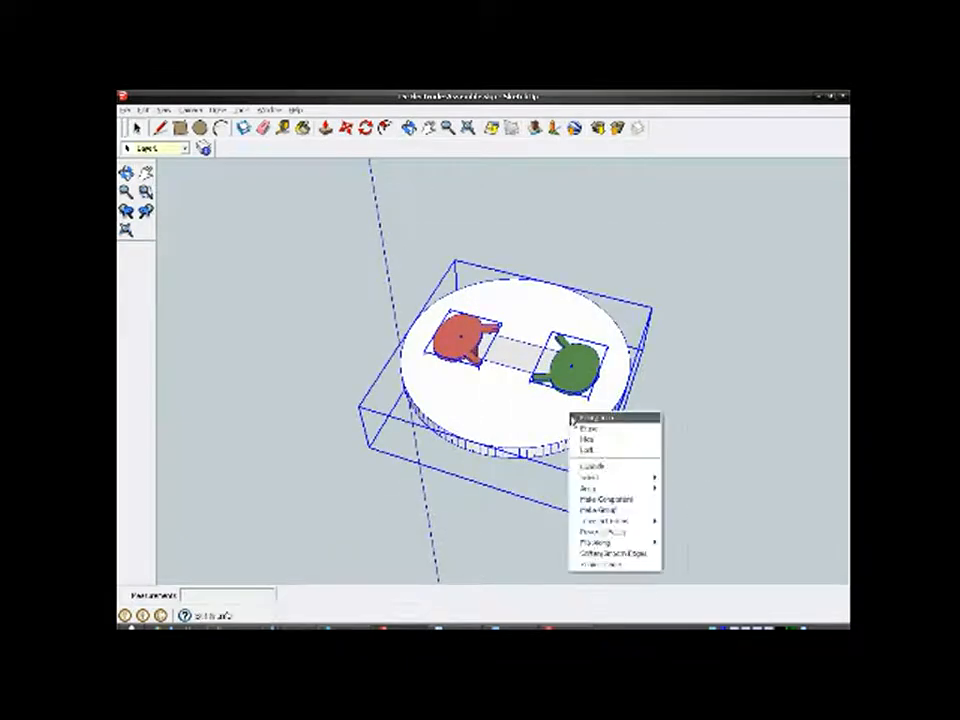
left_click(585, 508)
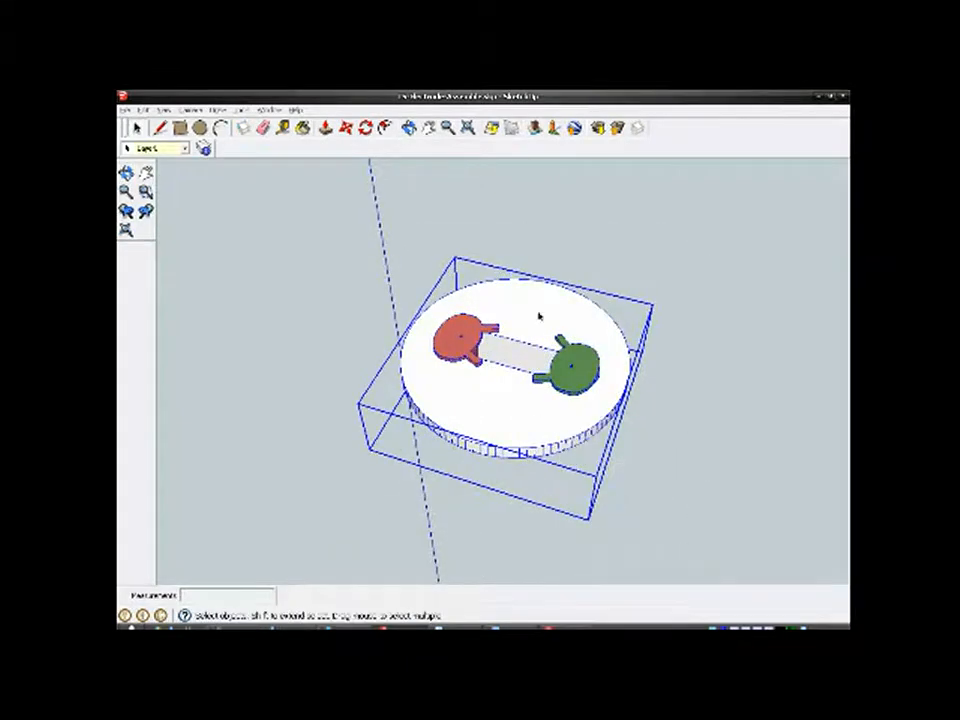
Step: Move the whole grouped assembly a short distance sideways
key("m")
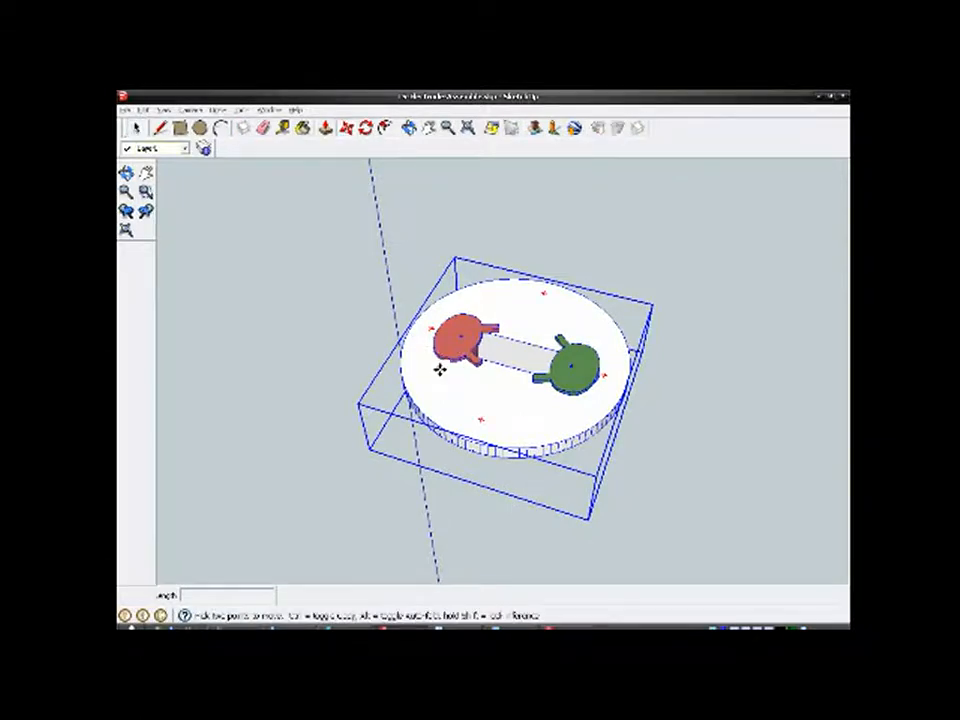
left_click(439, 369)
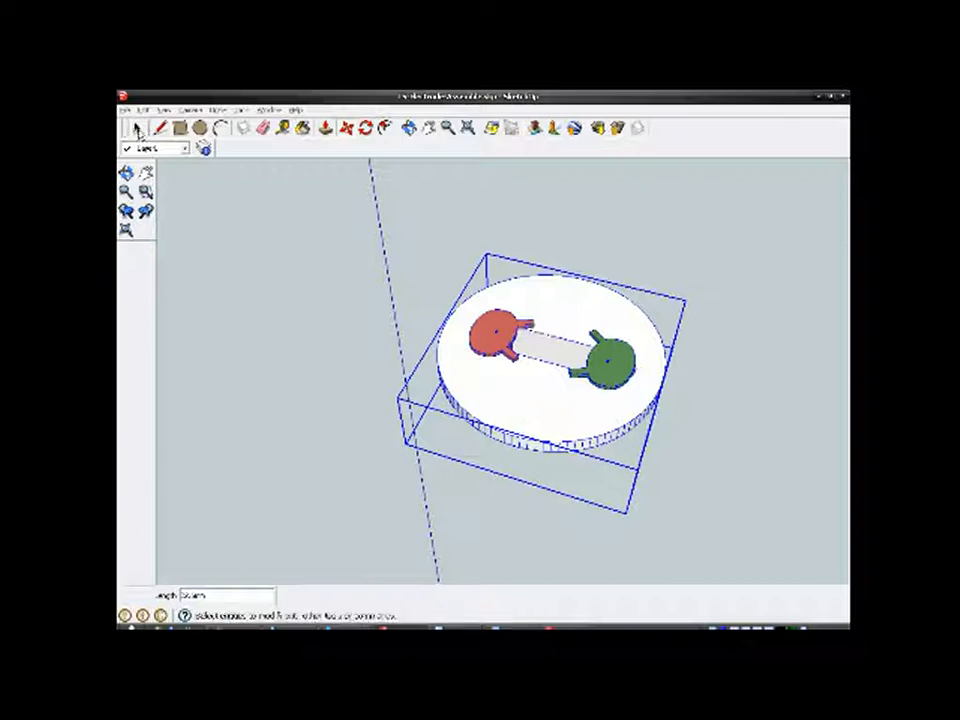
left_click(137, 131)
Step: Examine the grouped electrode assembly from above, the end and the side, at several distances
scroll(527, 391, "up", 3)
middle_click_drag(634, 418, 600, 485)
middle_click_drag(490, 268, 508, 454)
scroll(456, 360, "down", 4)
scroll(452, 400, "down", 1)
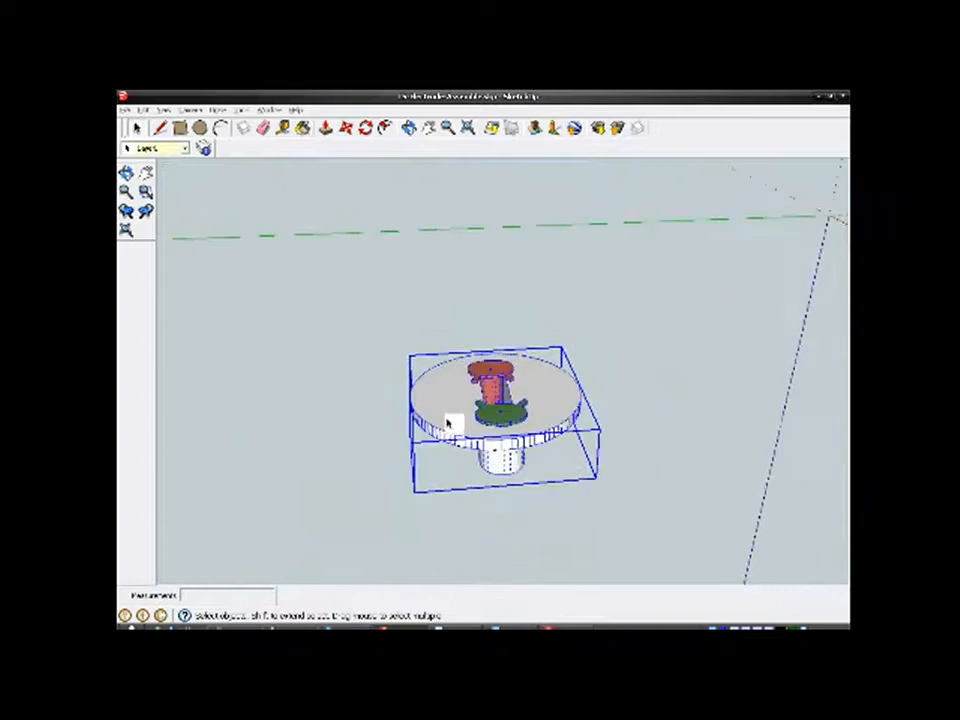
middle_click_drag(450, 422, 632, 450)
scroll(523, 422, "up", 4)
scroll(489, 435, "down", 3)
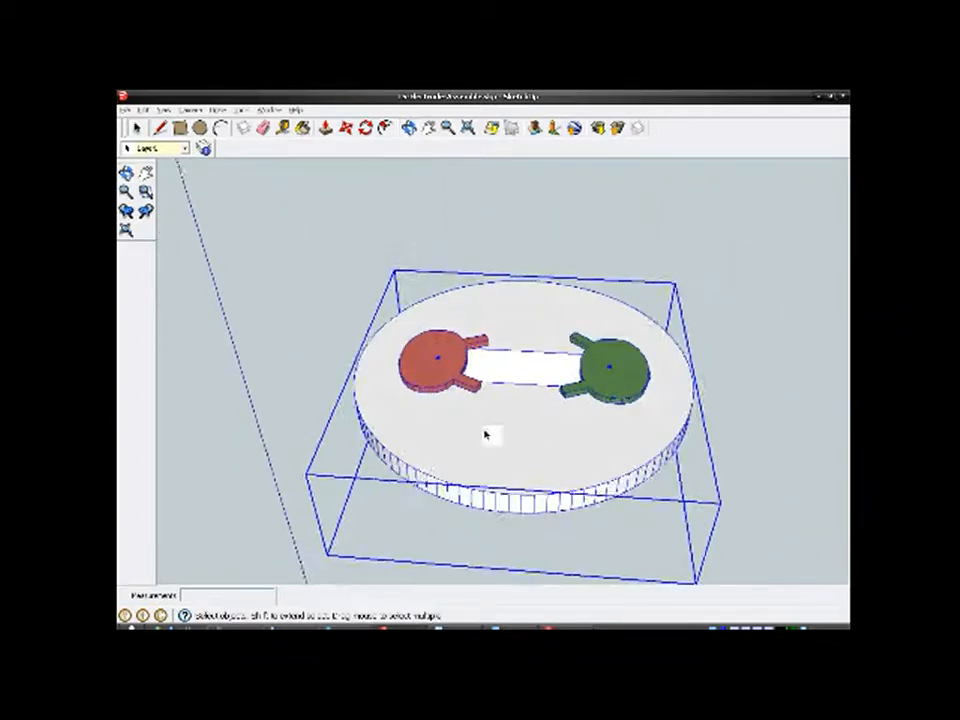
scroll(535, 380, "up", 5)
scroll(421, 420, "down", 3)
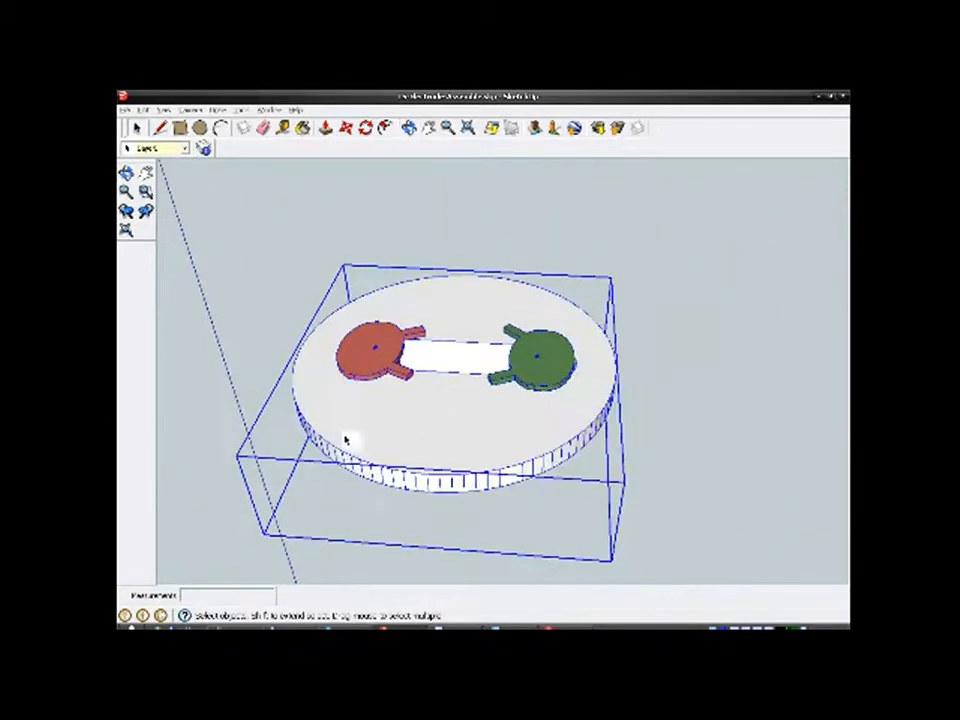
scroll(364, 430, "up", 4)
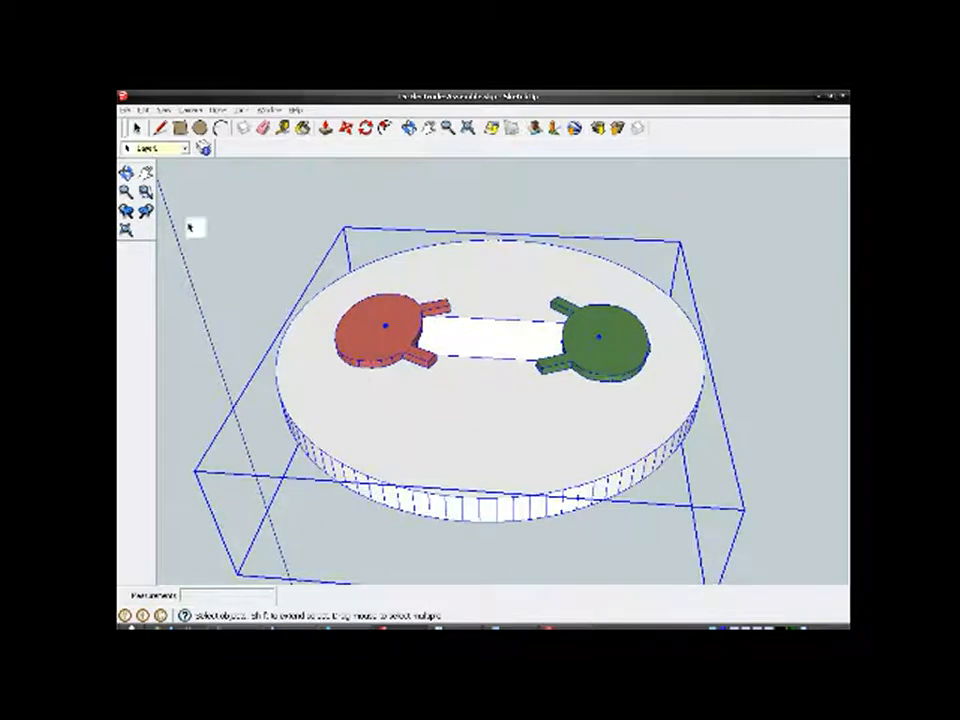
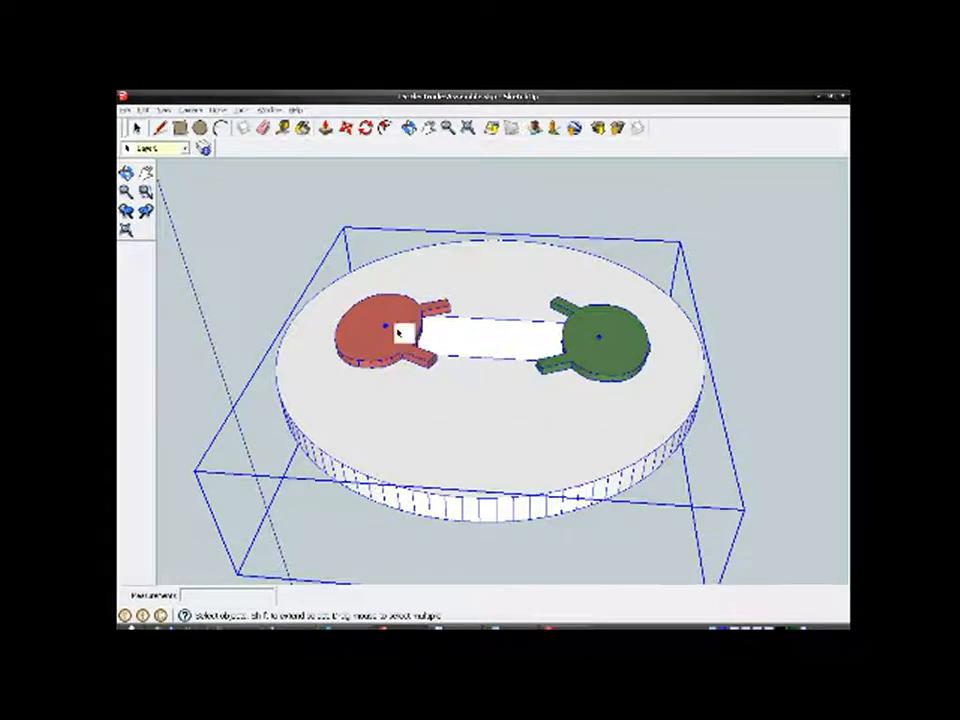
Step: Inside the assembly group, start an STL export of only the red electrode, in millimetres and ASCII format
right_click(398, 367)
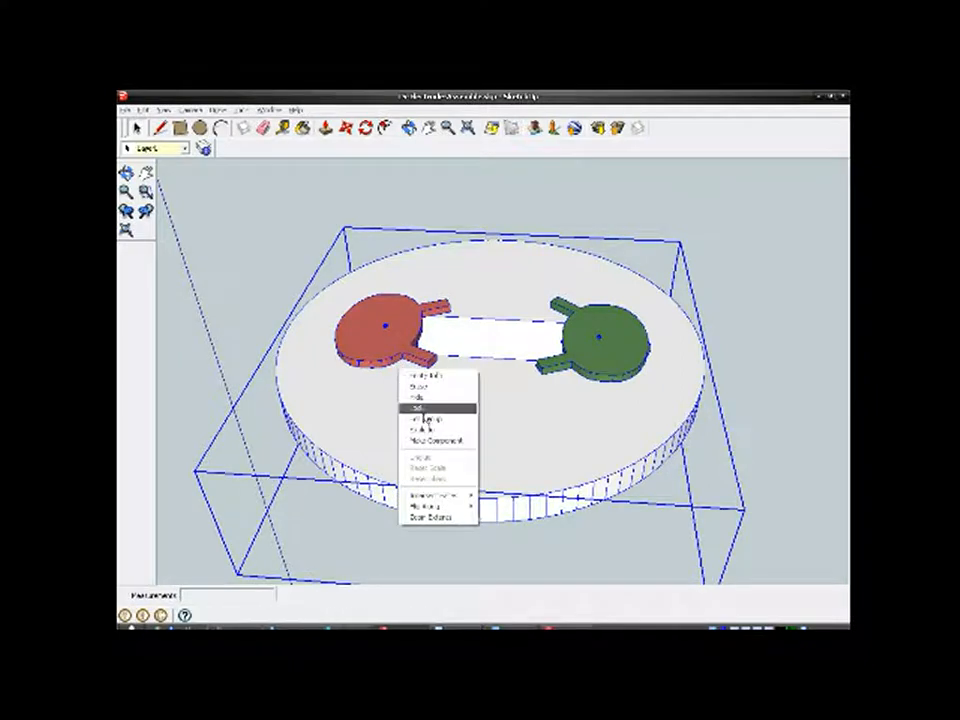
left_click(428, 423)
left_click(408, 348)
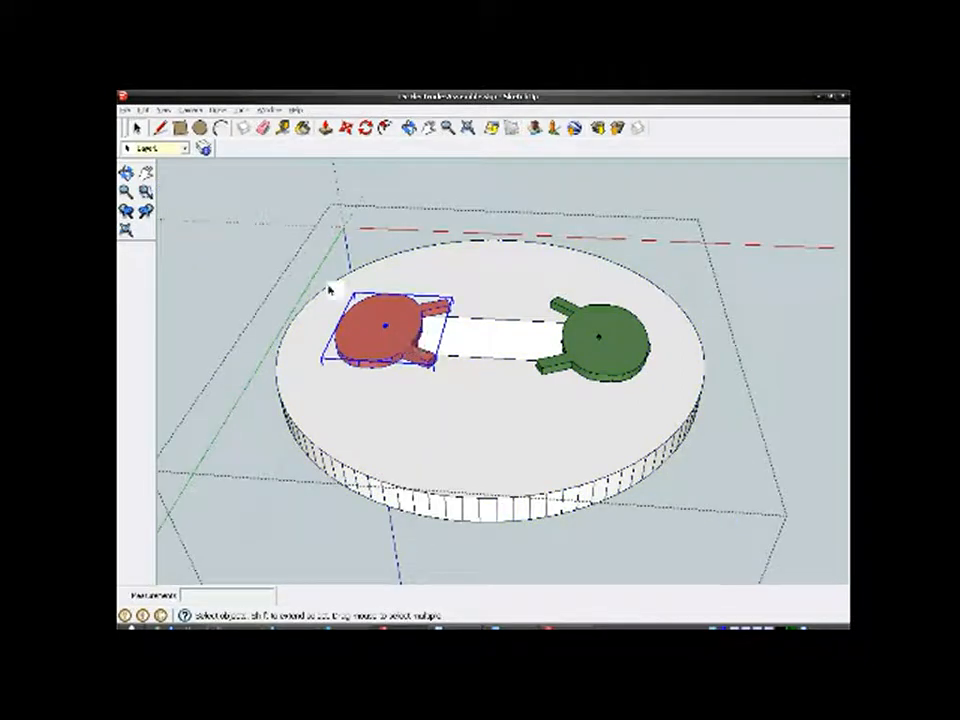
scroll(418, 345, "up", 3)
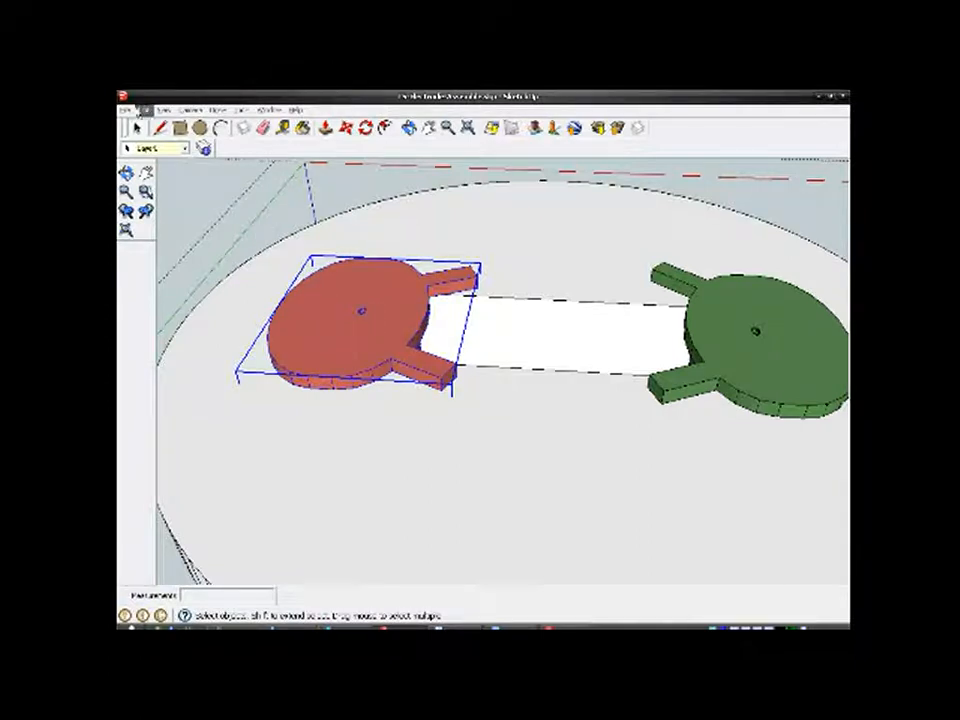
left_click(126, 109)
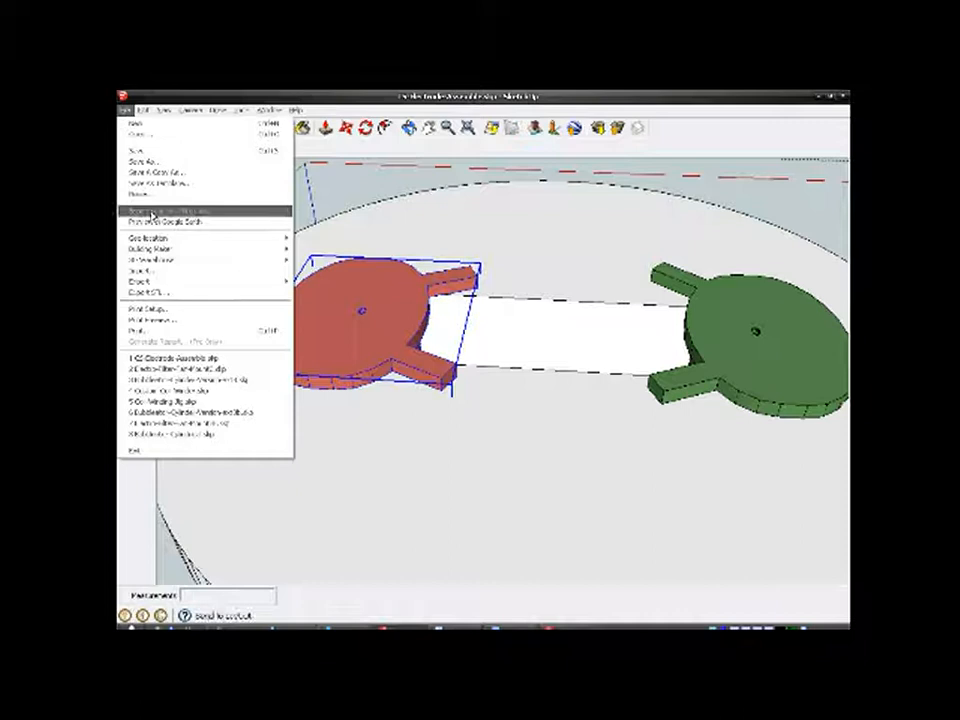
left_click(180, 291)
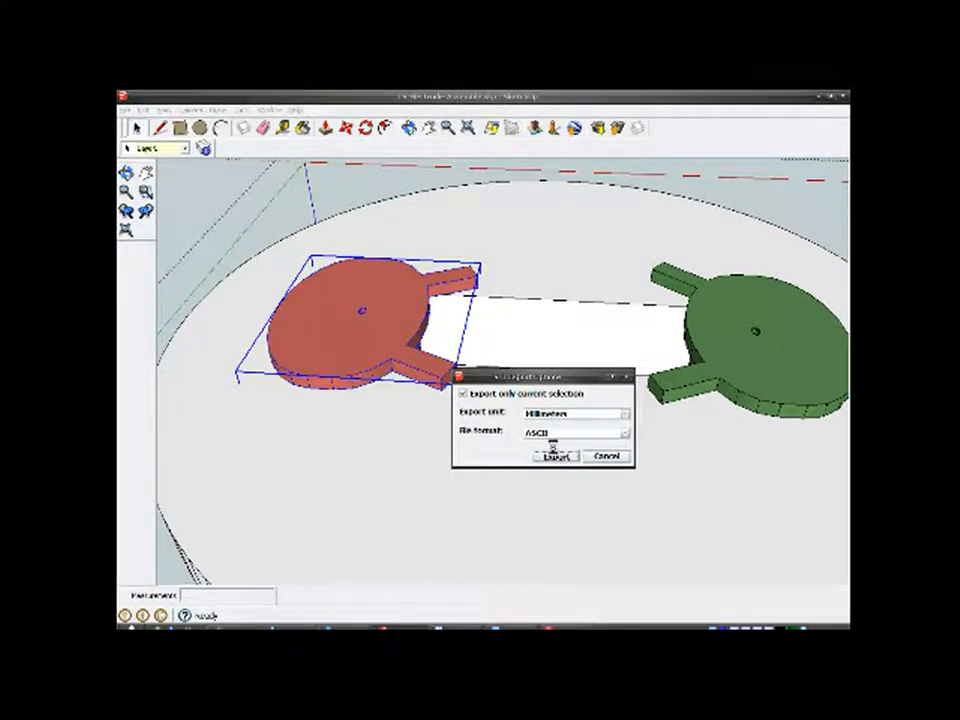
left_click(557, 456)
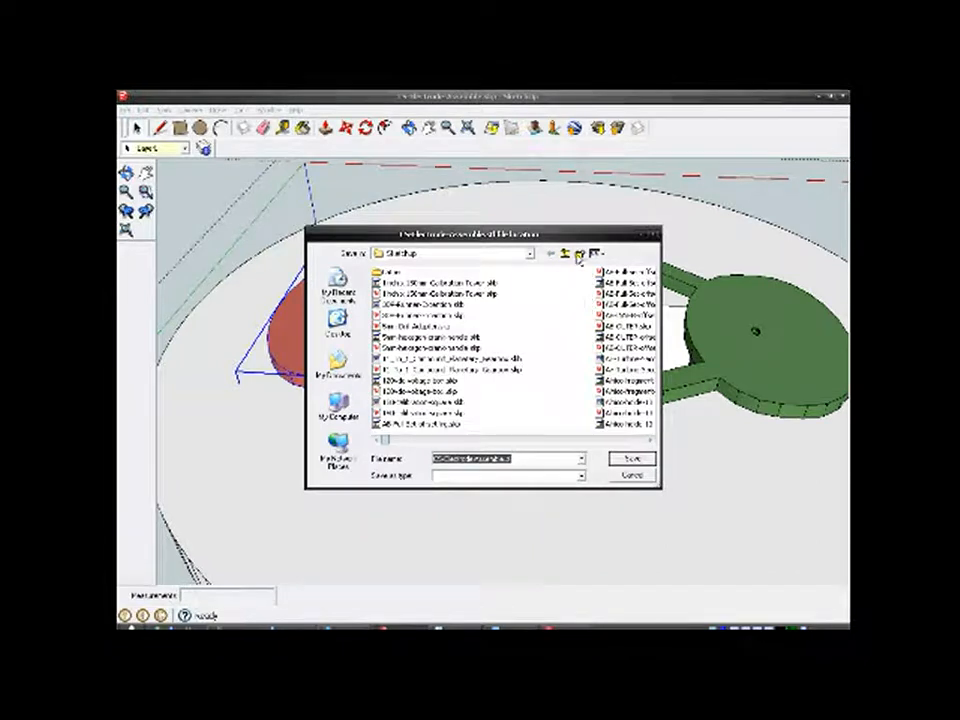
Step: Create a folder named CS inside Full-Objects and open it as the export destination
left_click(565, 254)
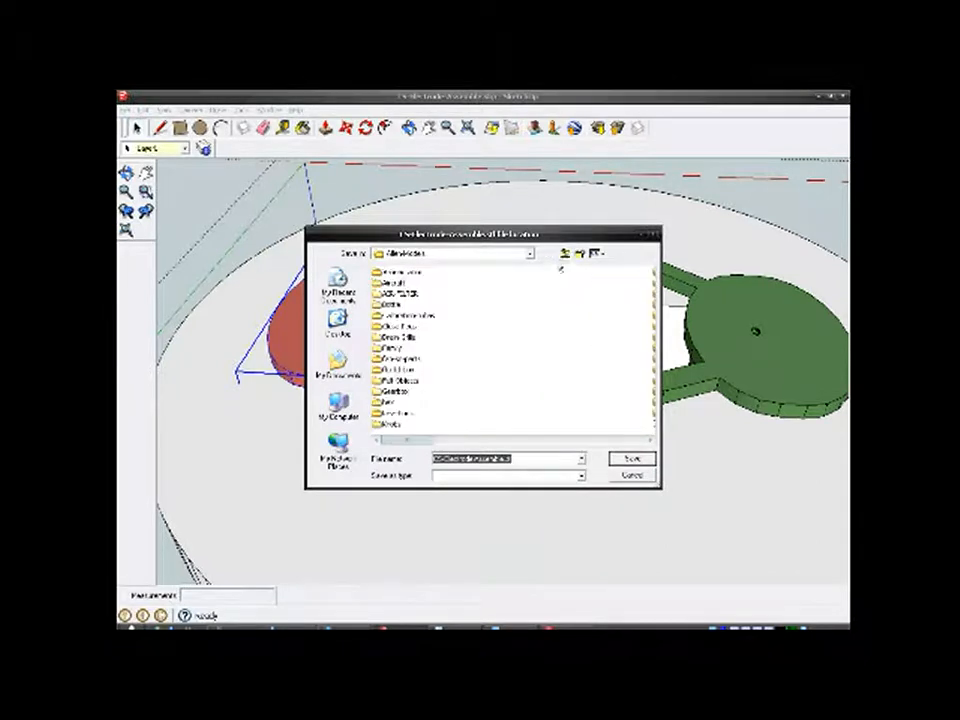
double_click(404, 381)
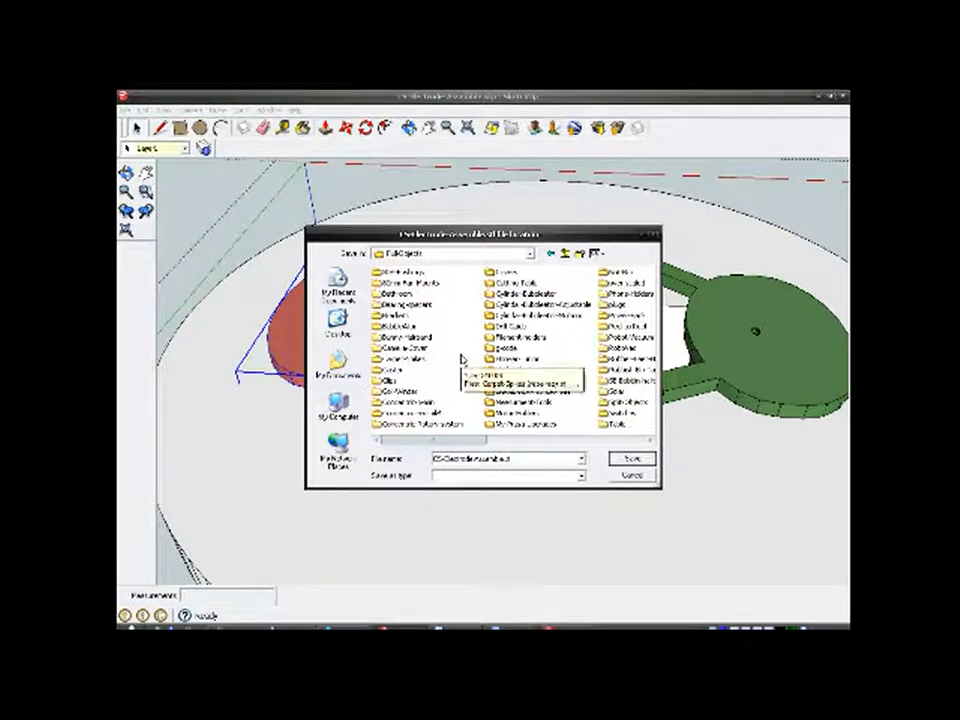
left_click(579, 254)
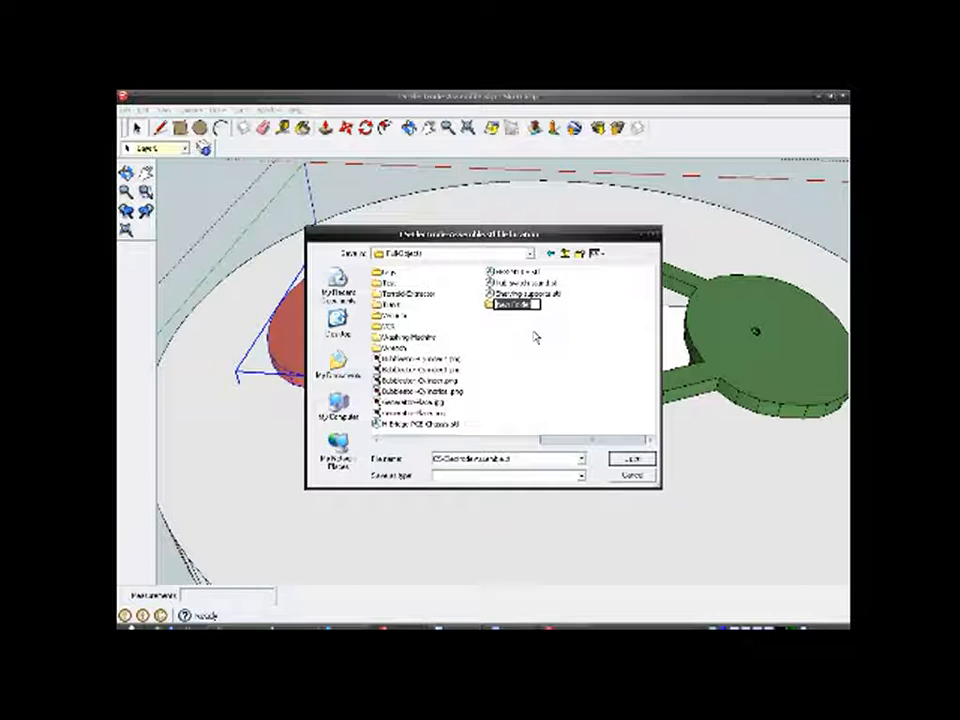
type("E")
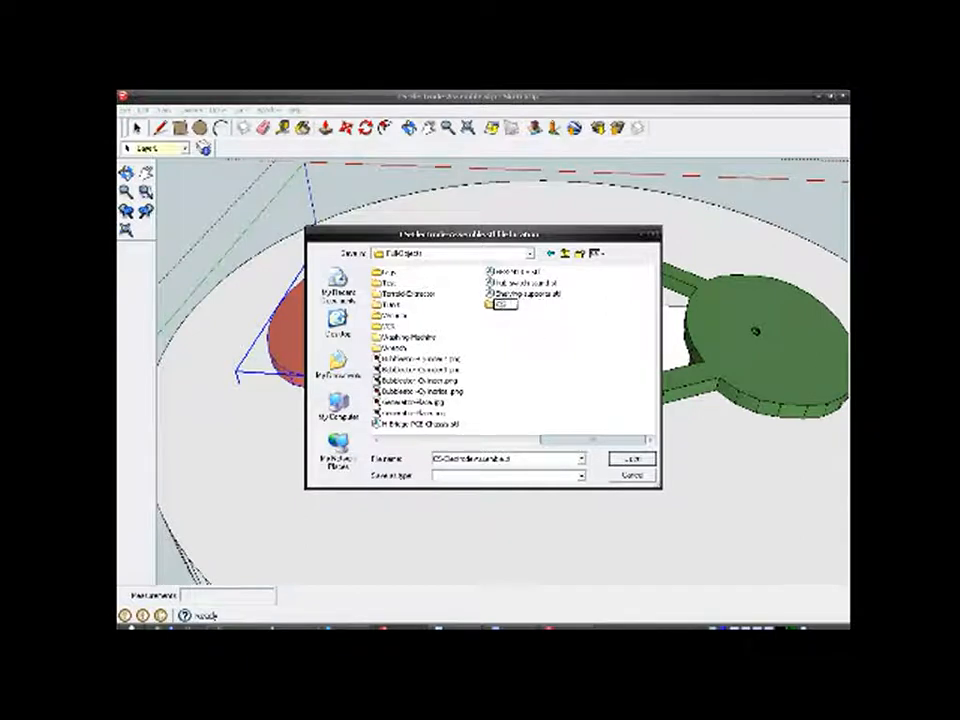
double_click(504, 306)
Step: Name the red electrode's export Electrode-Holder.stl and save it in the CS folder
double_click(517, 460)
left_click(504, 459)
left_click_drag(504, 459, 412, 448)
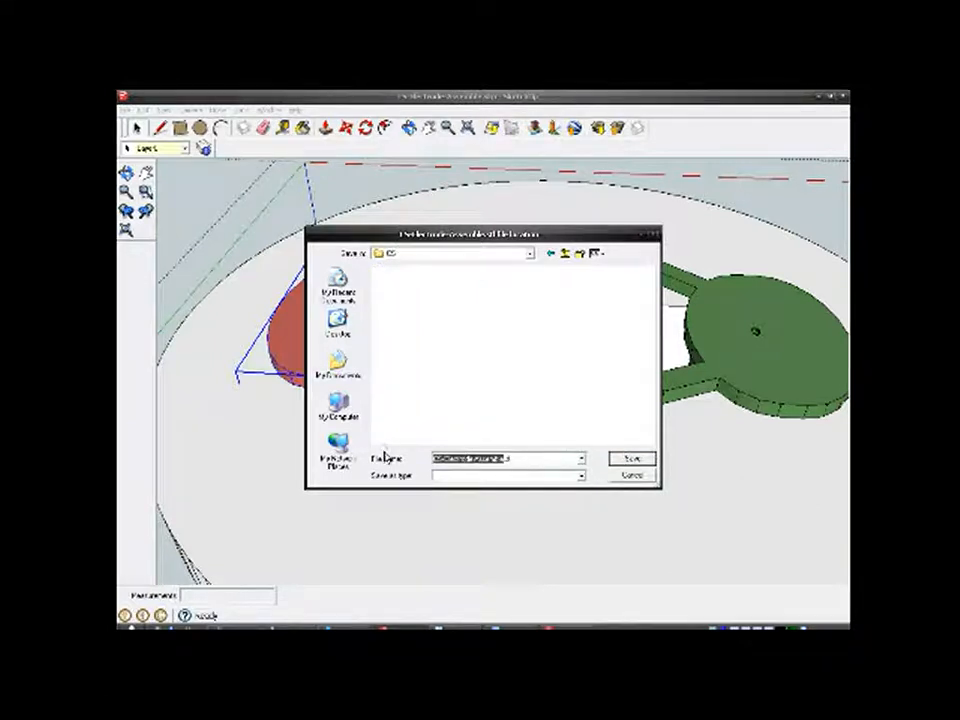
type("Elec")
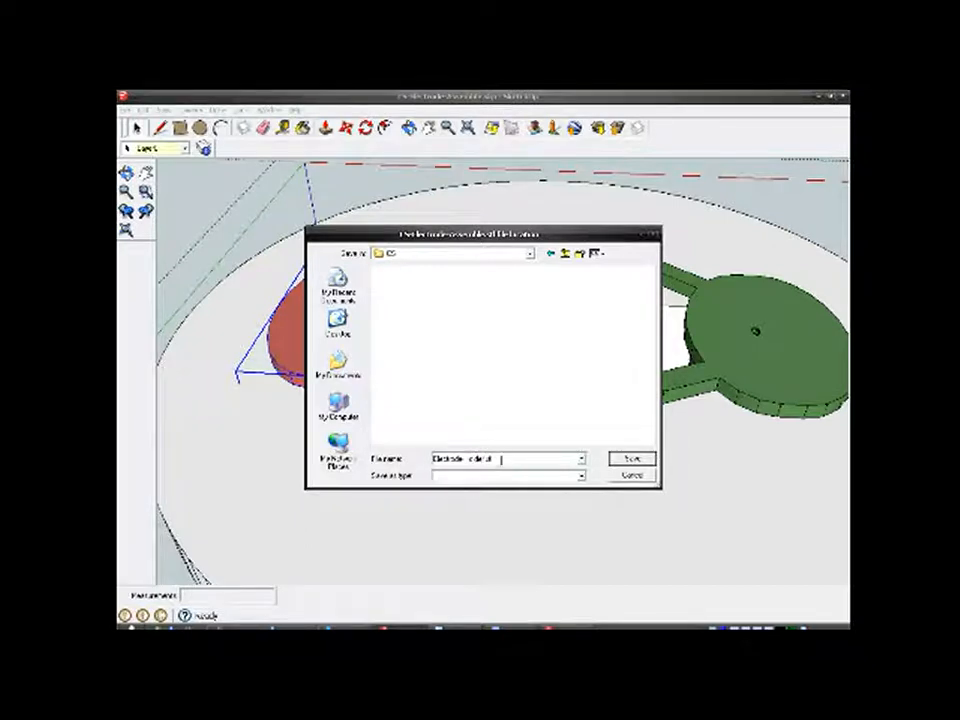
left_click(632, 457)
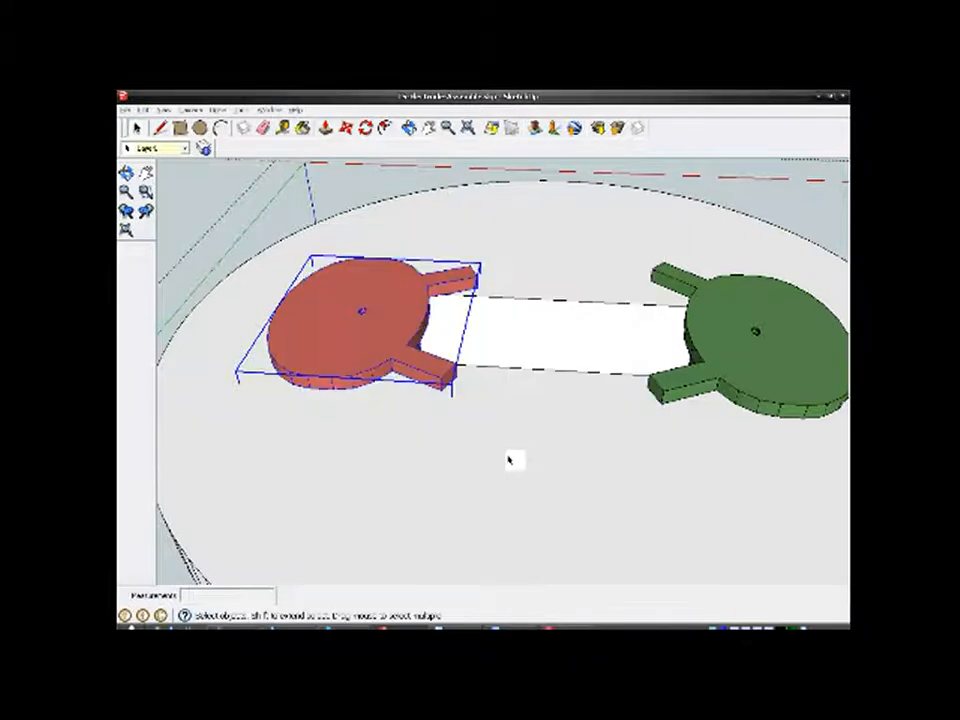
Step: Start an STL export of only the slotted round base, in millimetres and ASCII format
scroll(506, 440, "down", 5)
left_click(495, 450)
middle_click_drag(478, 476, 459, 369)
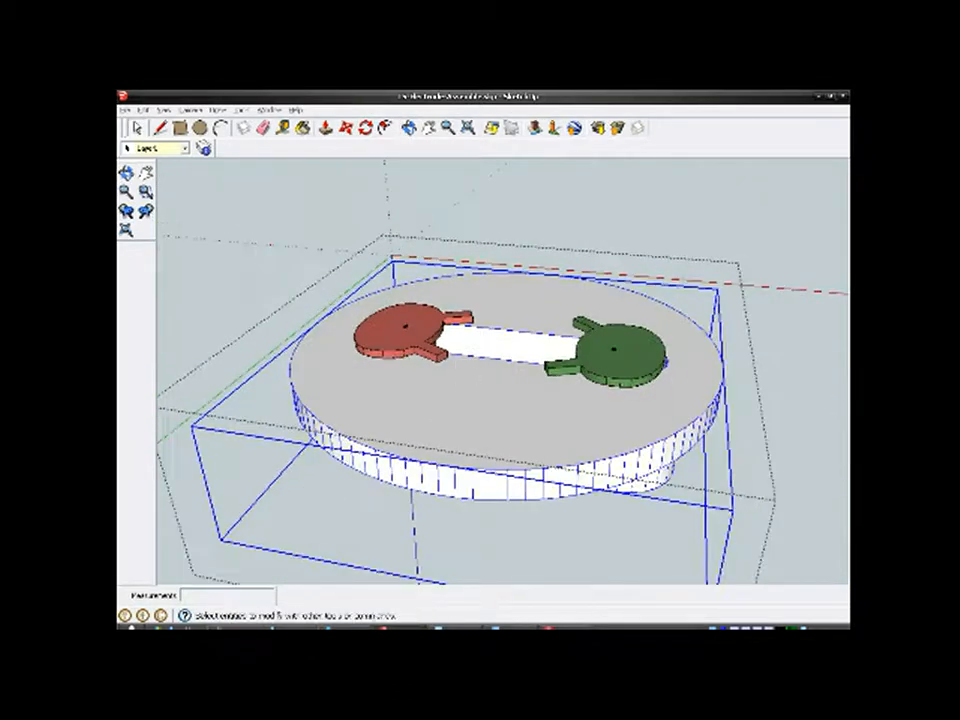
left_click(125, 110)
left_click(179, 293)
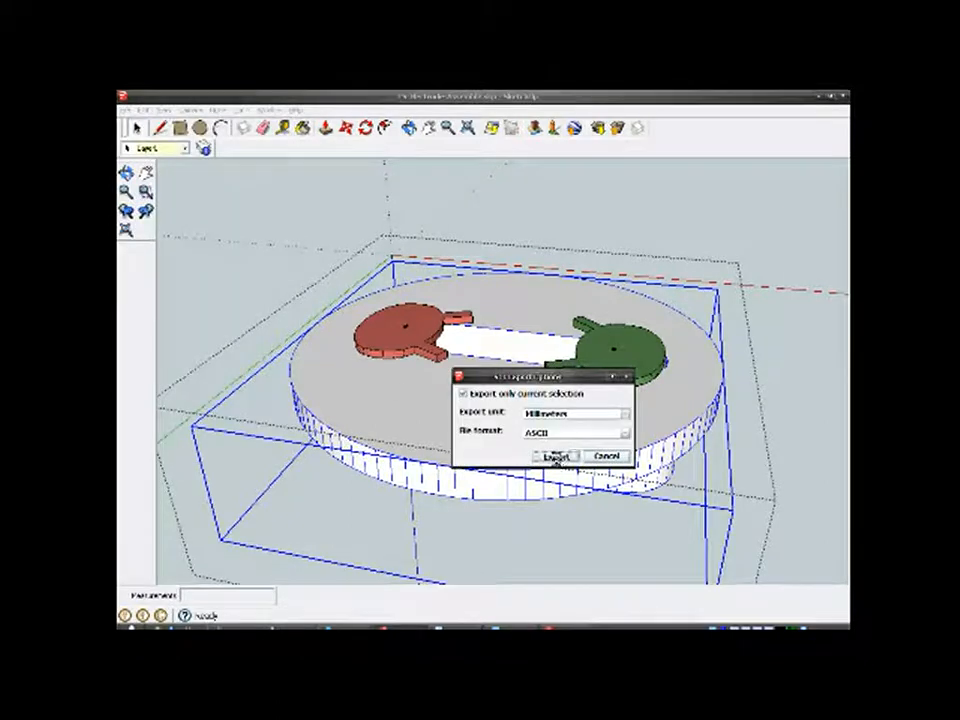
left_click(557, 459)
Step: Name the base's export Lid-Cover.stl and save it in the CS folder
left_click(468, 459)
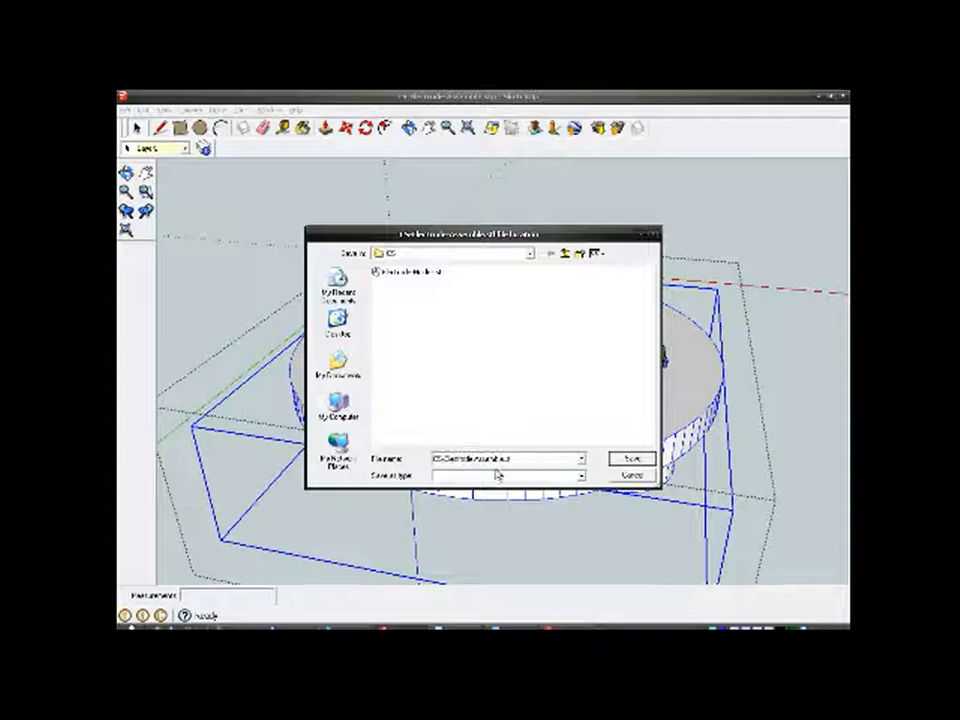
left_click_drag(495, 459, 370, 457)
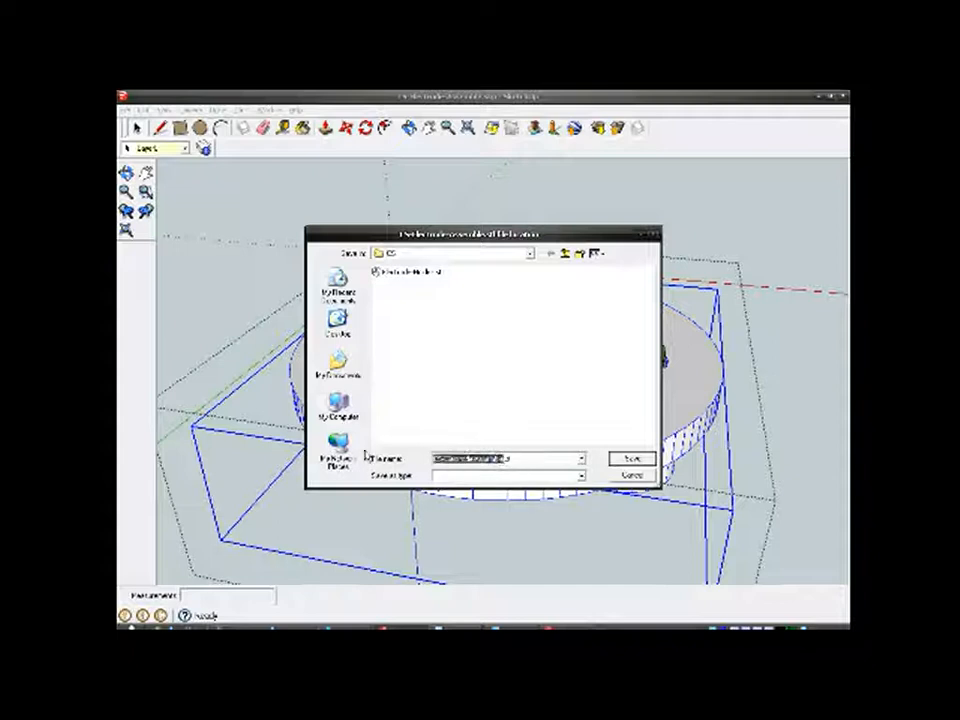
type("Edge")
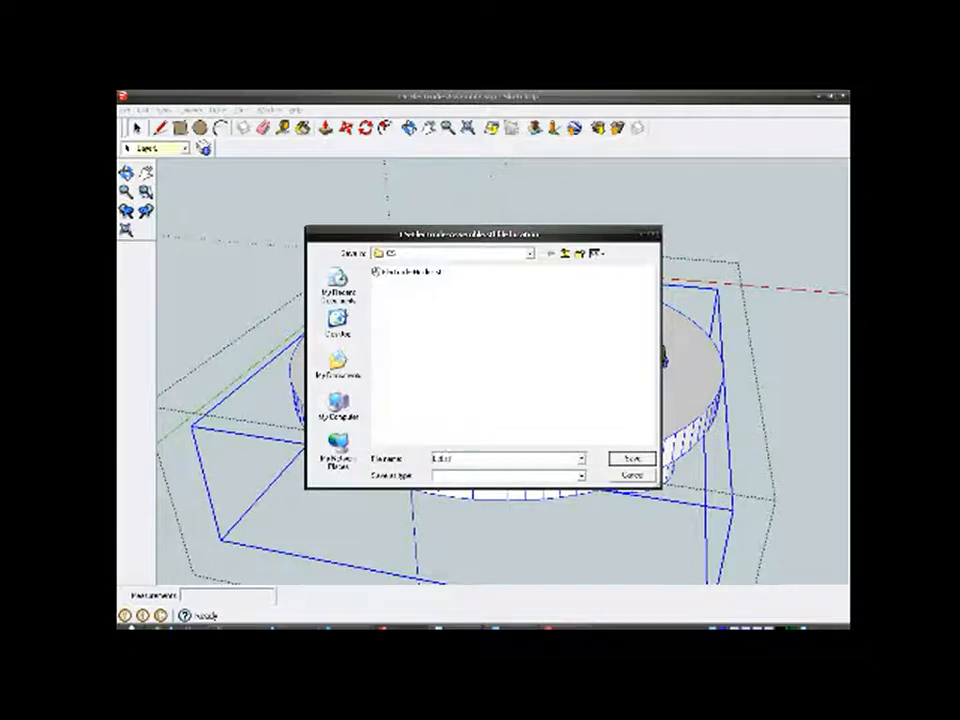
type("idCover")
left_click(630, 459)
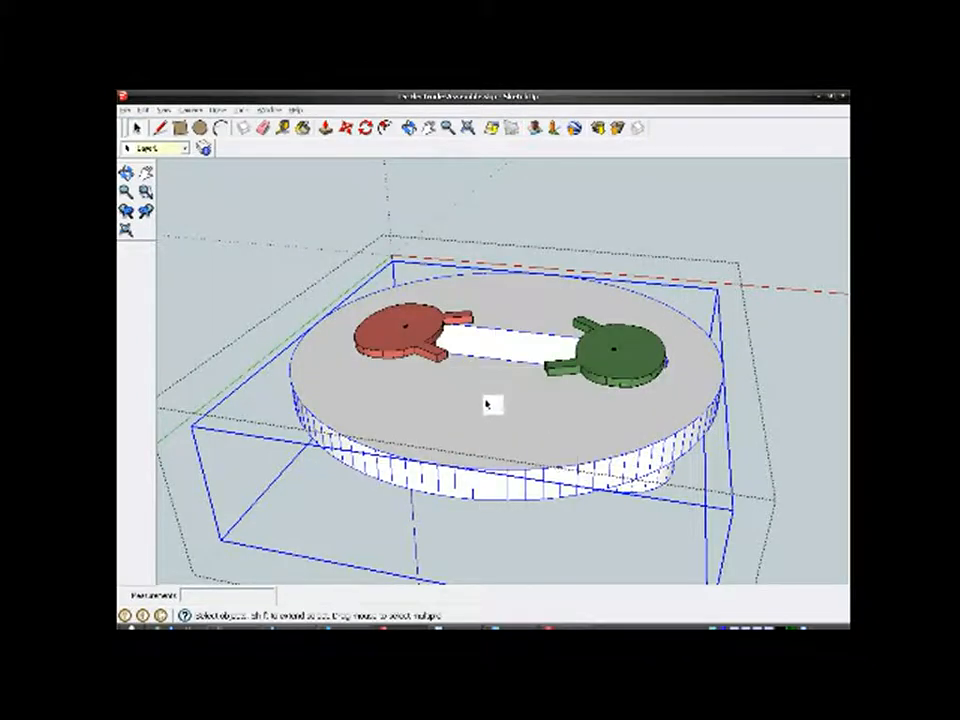
Step: Open the exported Lid-Cover.stl from the recent documents in netfabb Studio
scroll(443, 391, "down", 2)
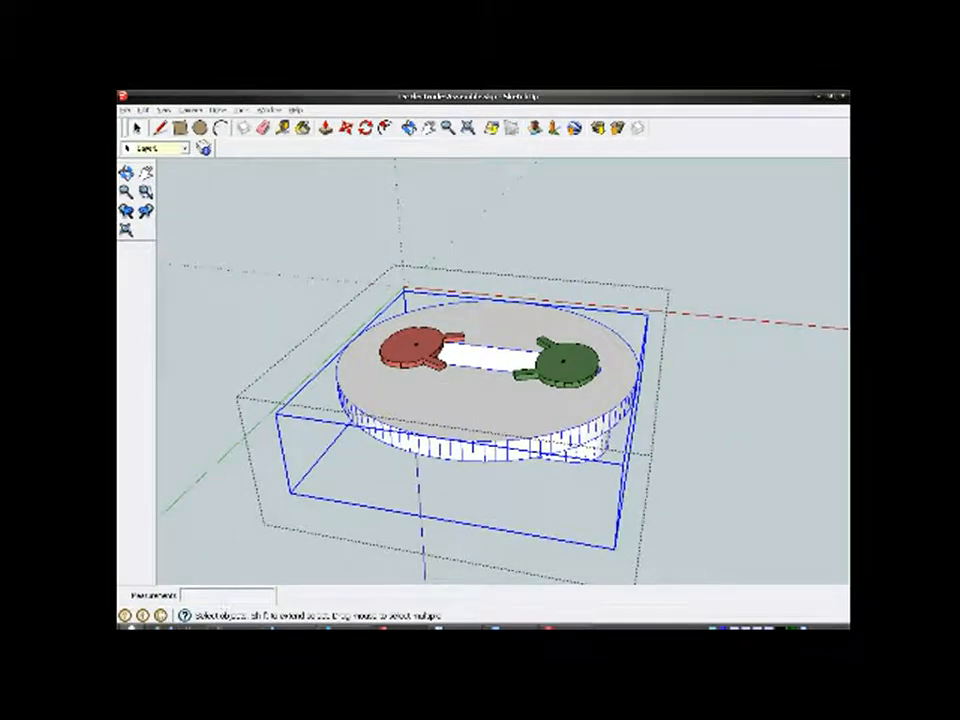
left_click(128, 627)
mouse_move(236, 535)
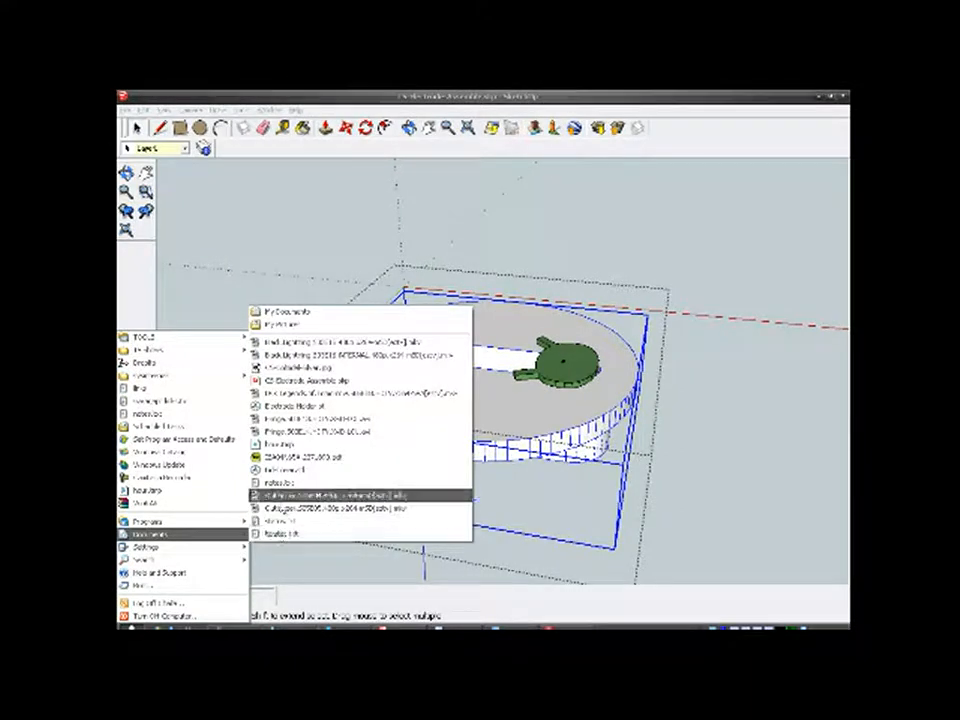
left_click(289, 474)
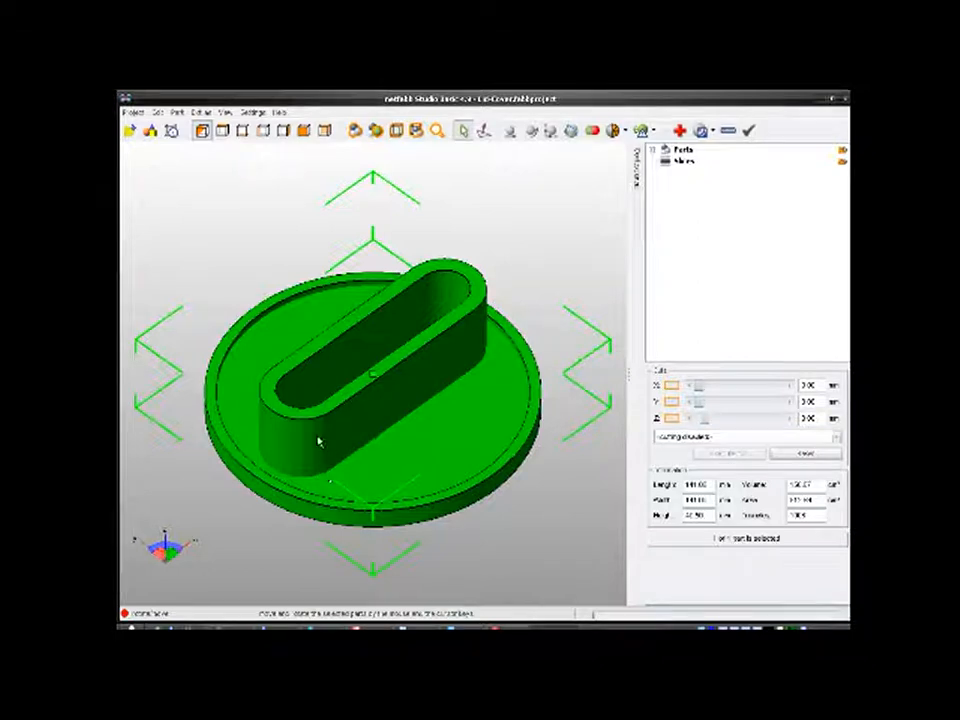
Step: Look over the lid cover from another angle, then start a new project and discard its changes
right_click_drag(381, 399, 317, 368)
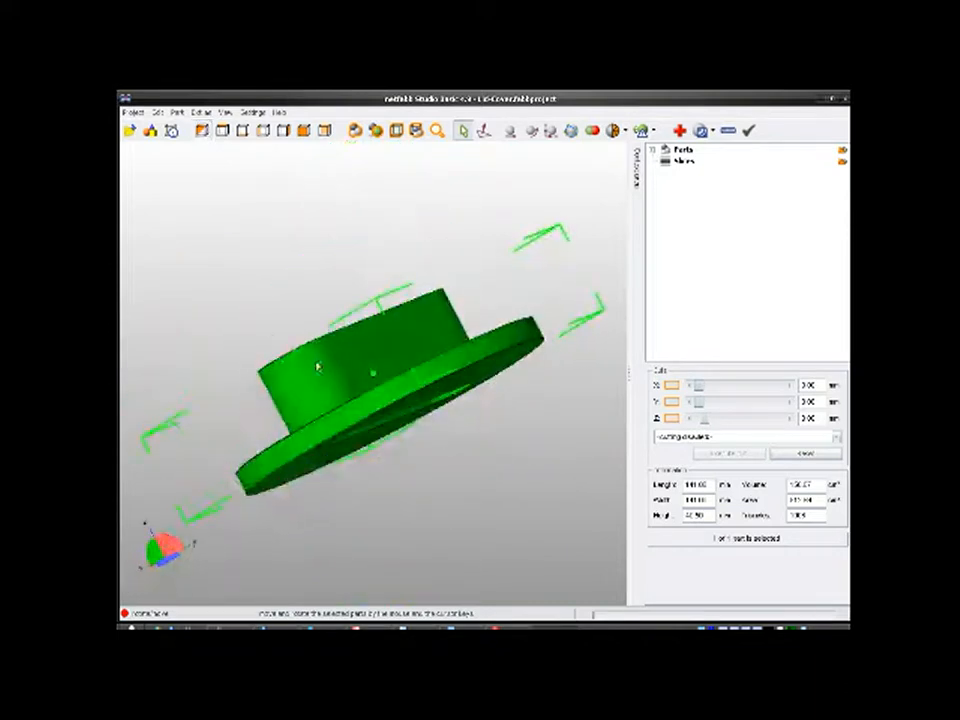
left_click(131, 112)
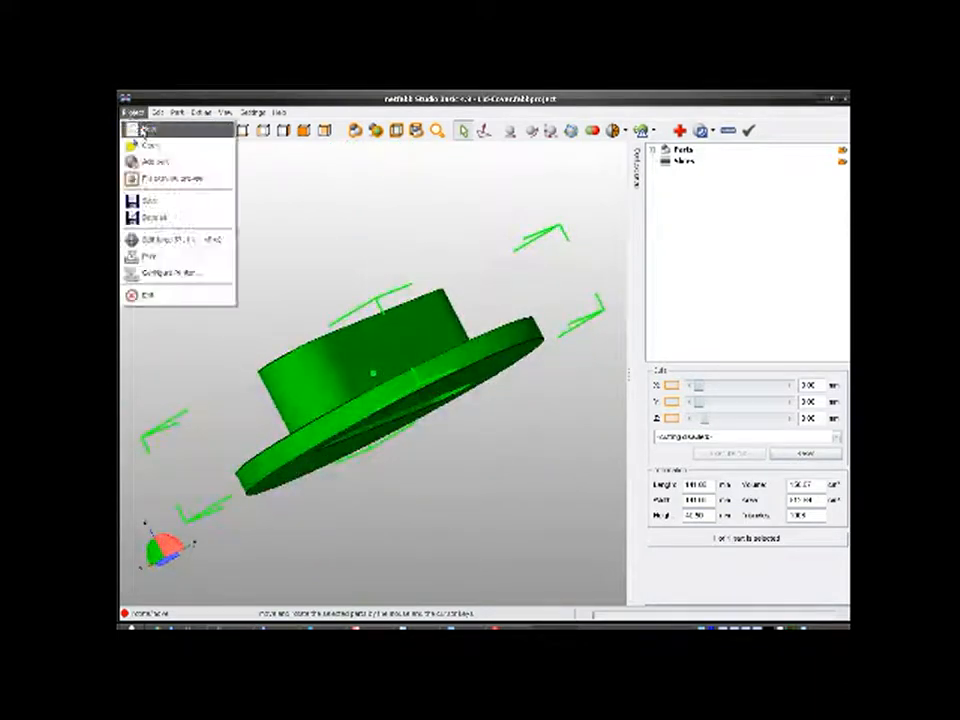
left_click(143, 130)
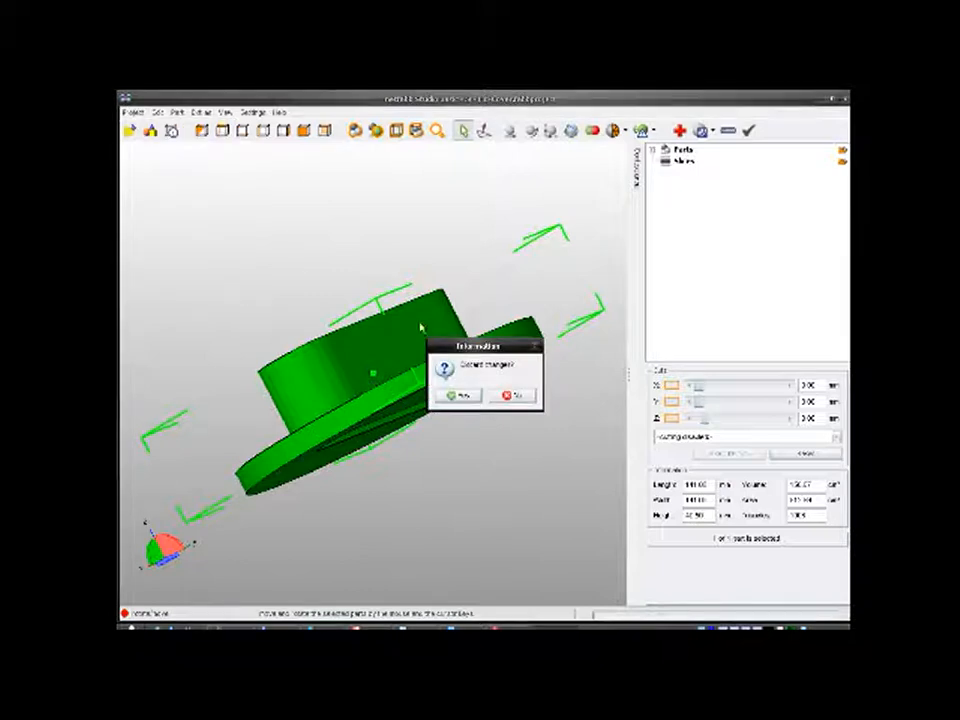
left_click(455, 395)
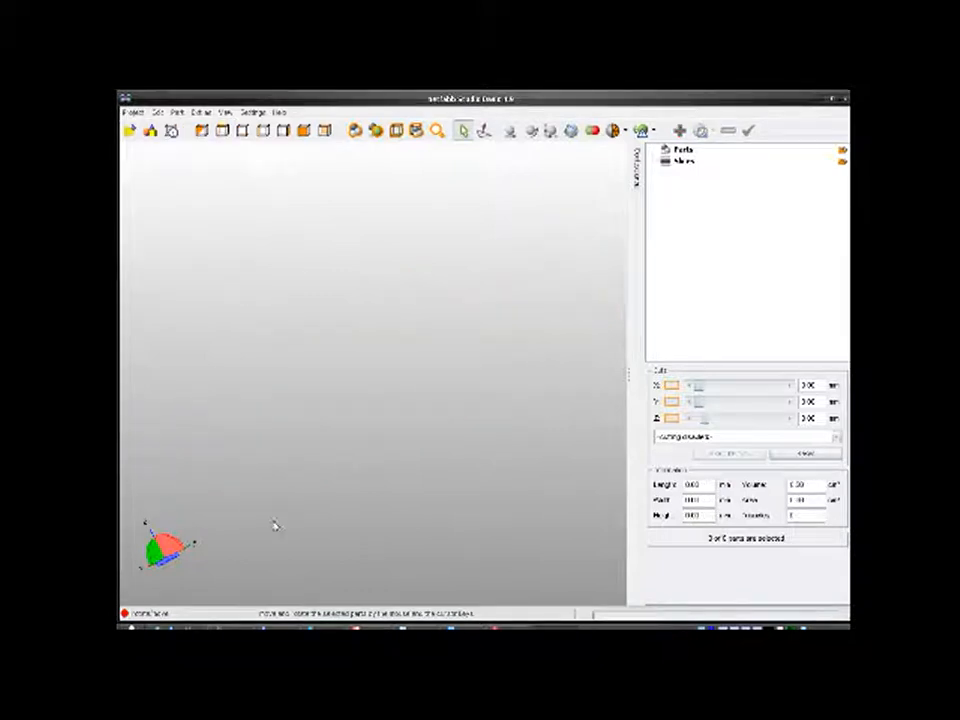
left_click(132, 112)
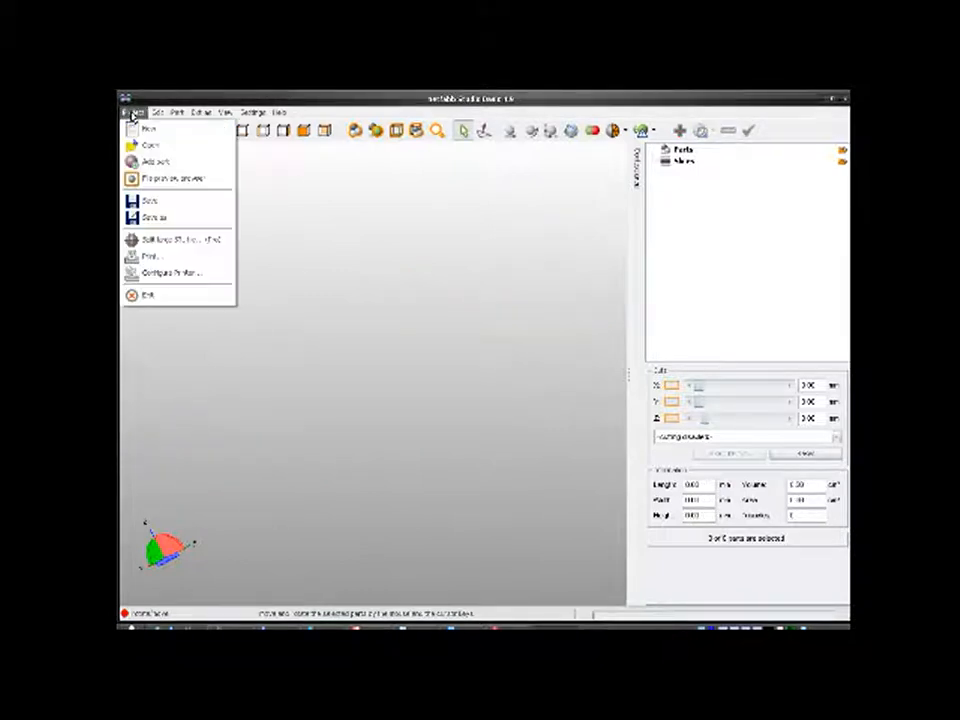
left_click(141, 129)
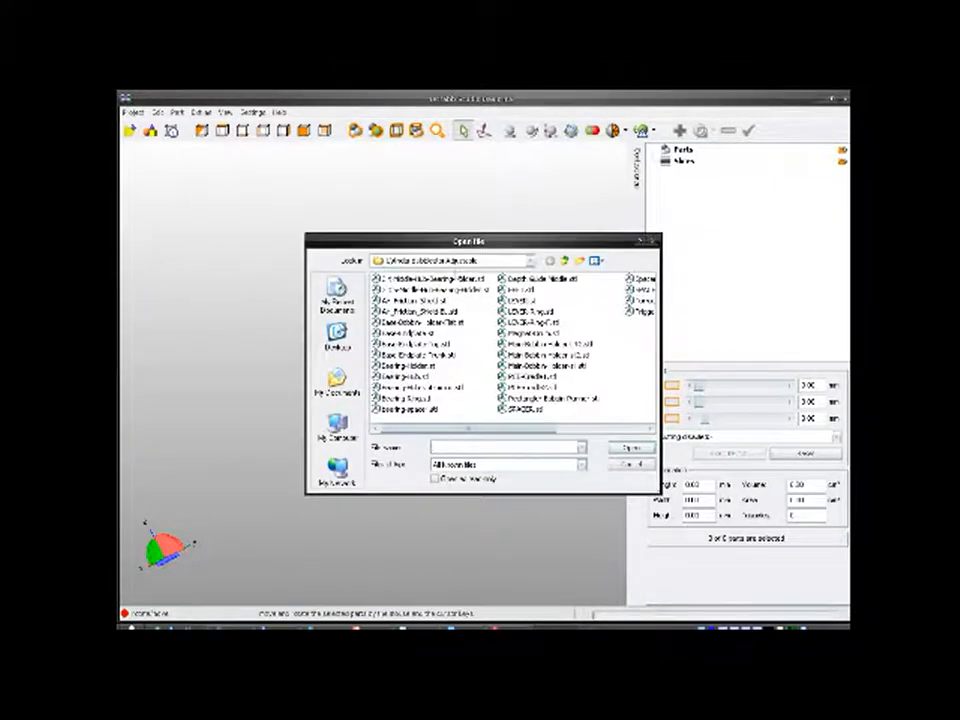
left_click(631, 464)
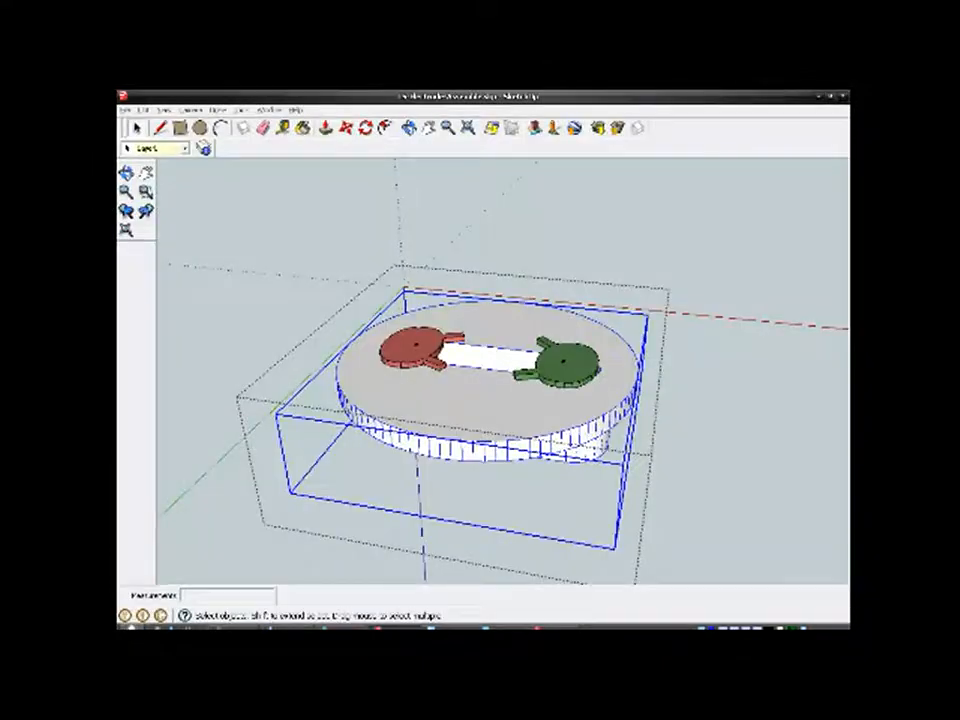
Step: Open the exported Electrode-Holder.stl from the recent documents in netfabb Studio and look over its two arms
left_click(124, 627)
mouse_move(225, 534)
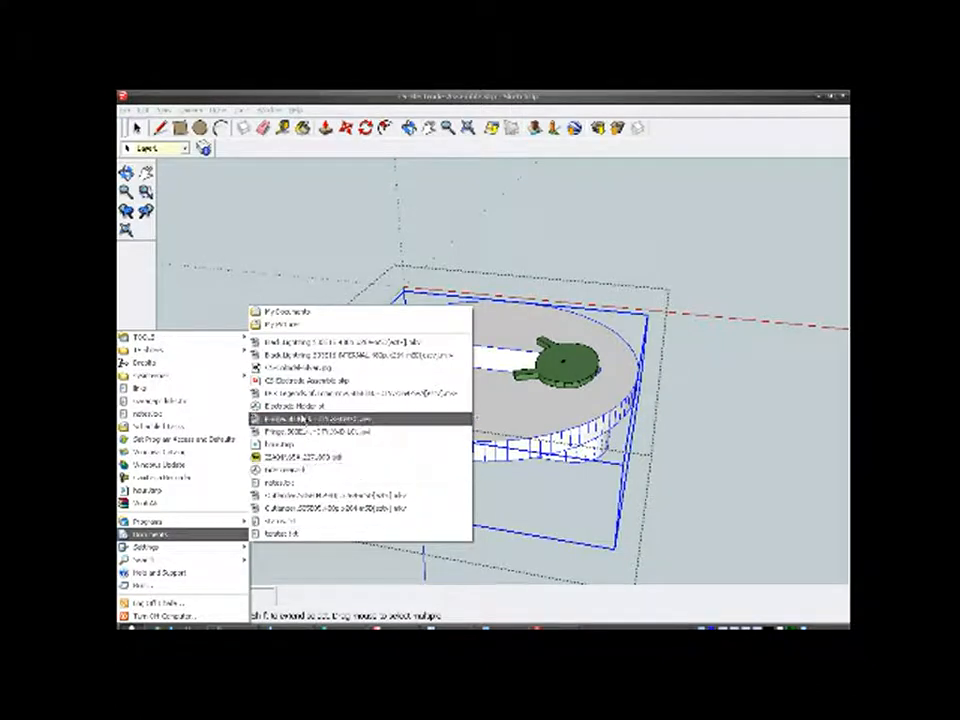
left_click(303, 410)
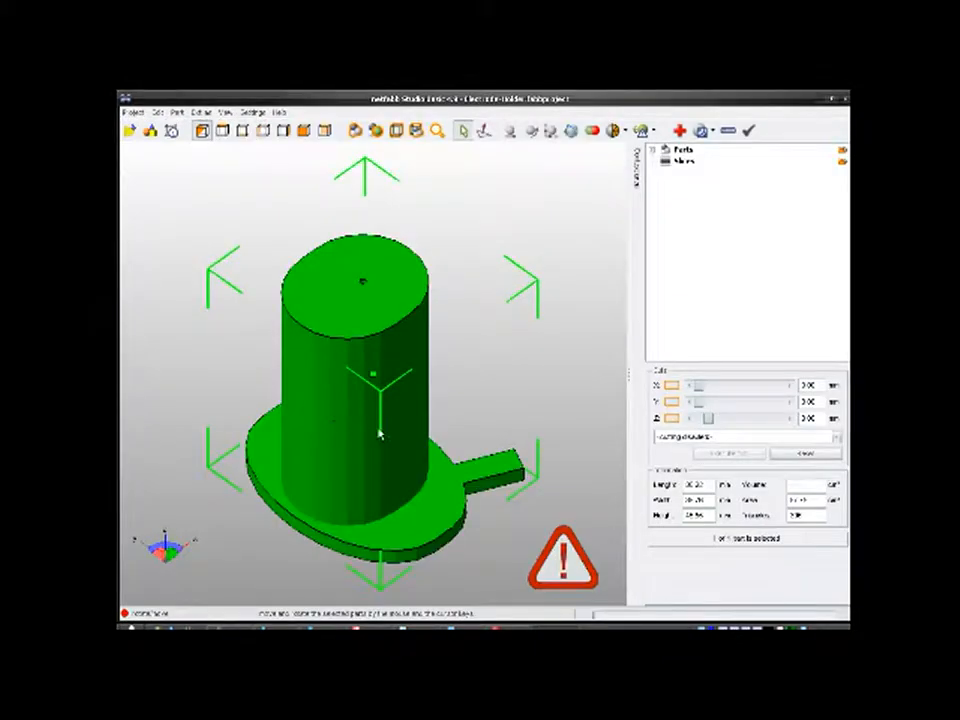
right_click_drag(380, 434, 326, 417)
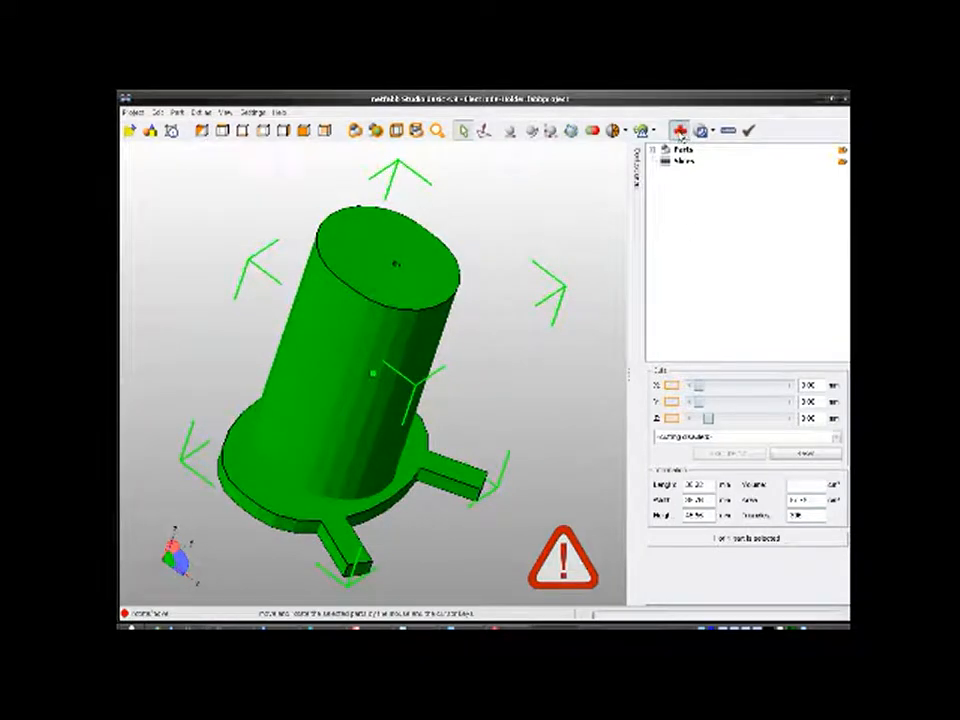
Step: Start a part repair on the electrode holder and examine the mesh in and around the small centre hole
left_click(680, 130)
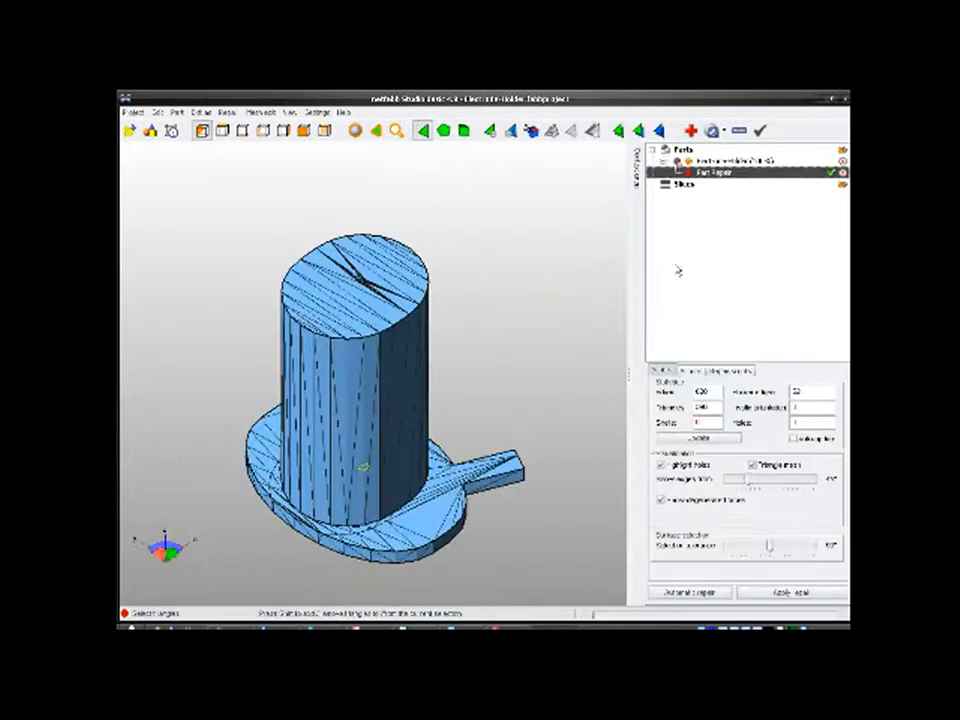
scroll(381, 493, "up", 5)
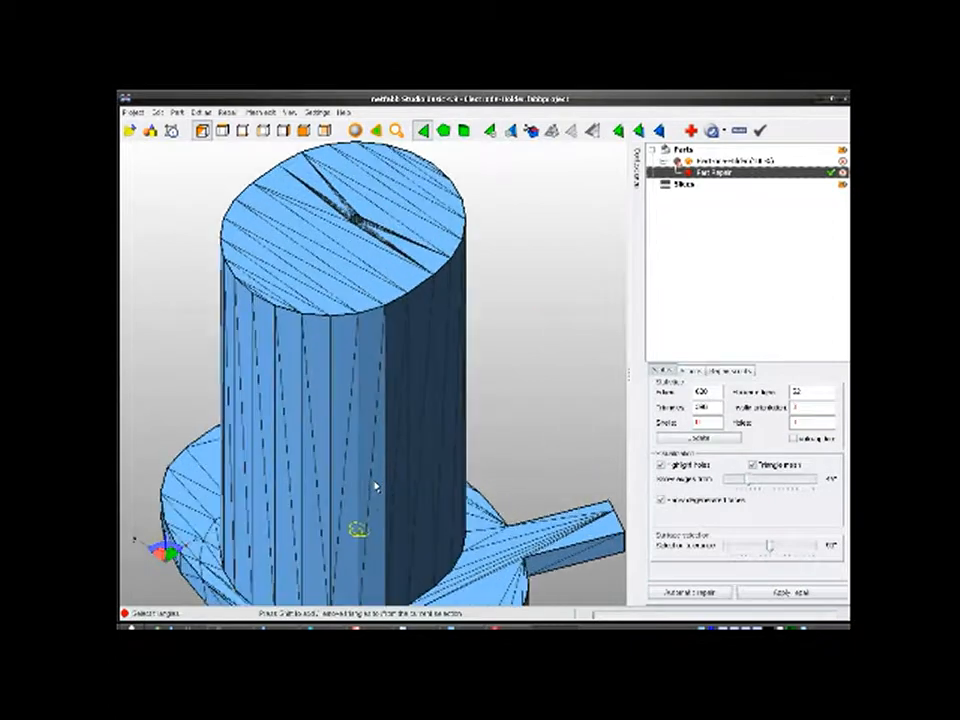
right_click_drag(381, 497, 395, 437)
scroll(390, 445, "up", 5)
scroll(431, 298, "up", 4)
right_click_drag(480, 275, 463, 335)
scroll(436, 390, "up", 4)
mouse_move(461, 428)
right_mouse_down()
mouse_move(450, 415)
mouse_move(457, 422)
right_mouse_up()
scroll(457, 330, "down", 4)
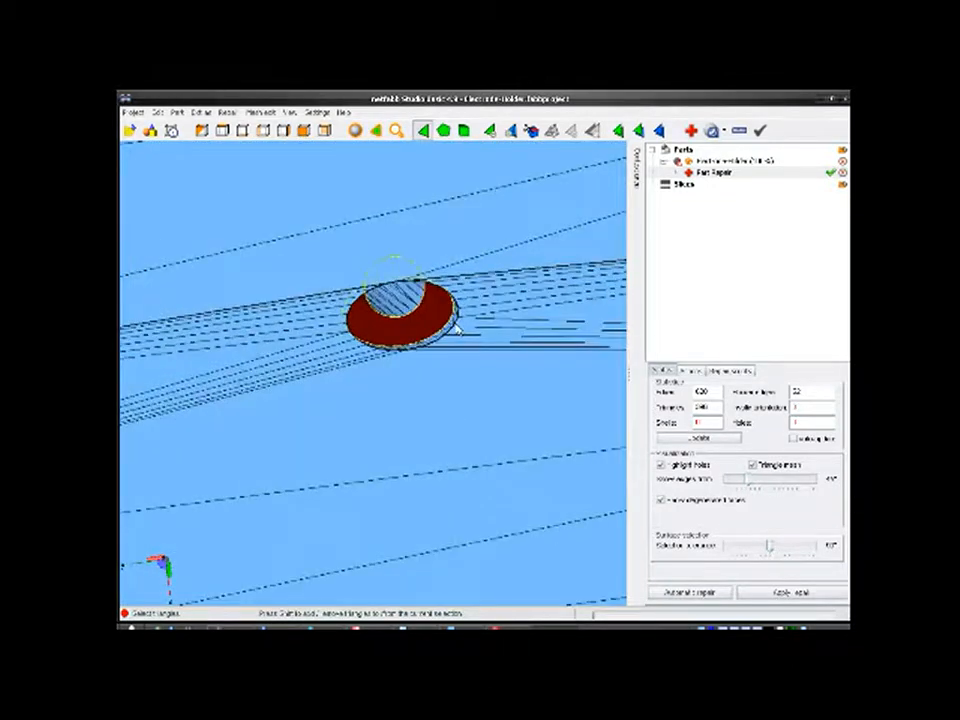
right_click_drag(429, 351, 426, 358)
scroll(427, 359, "down", 6)
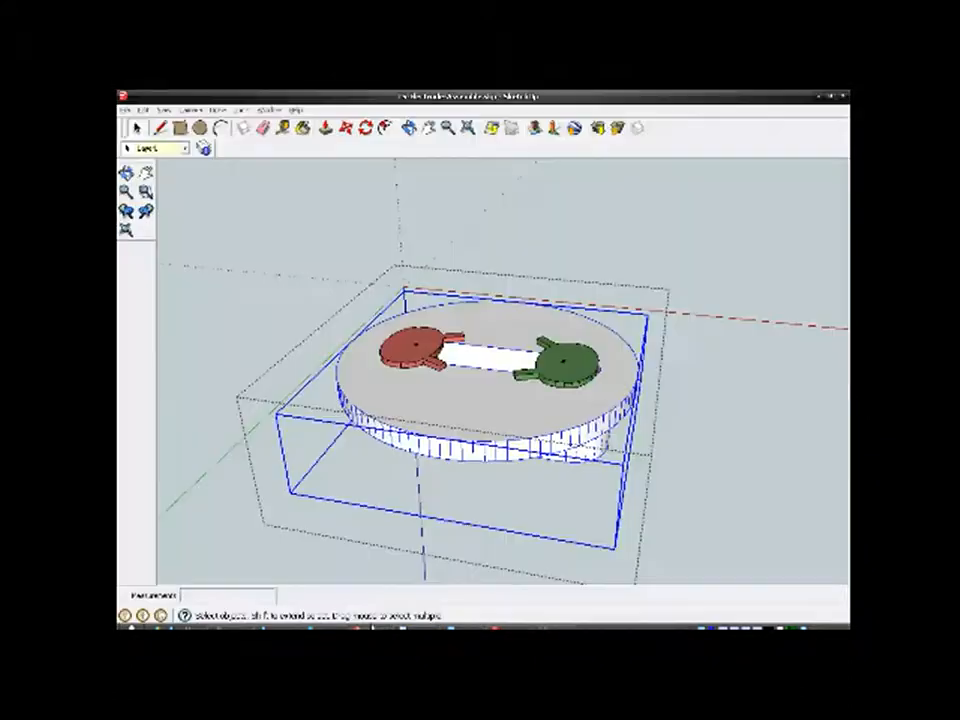
Step: Switch to SketchUp, select the red electrode, and set the face style to Monochrome
scroll(414, 347, "up", 5)
scroll(417, 346, "up", 5)
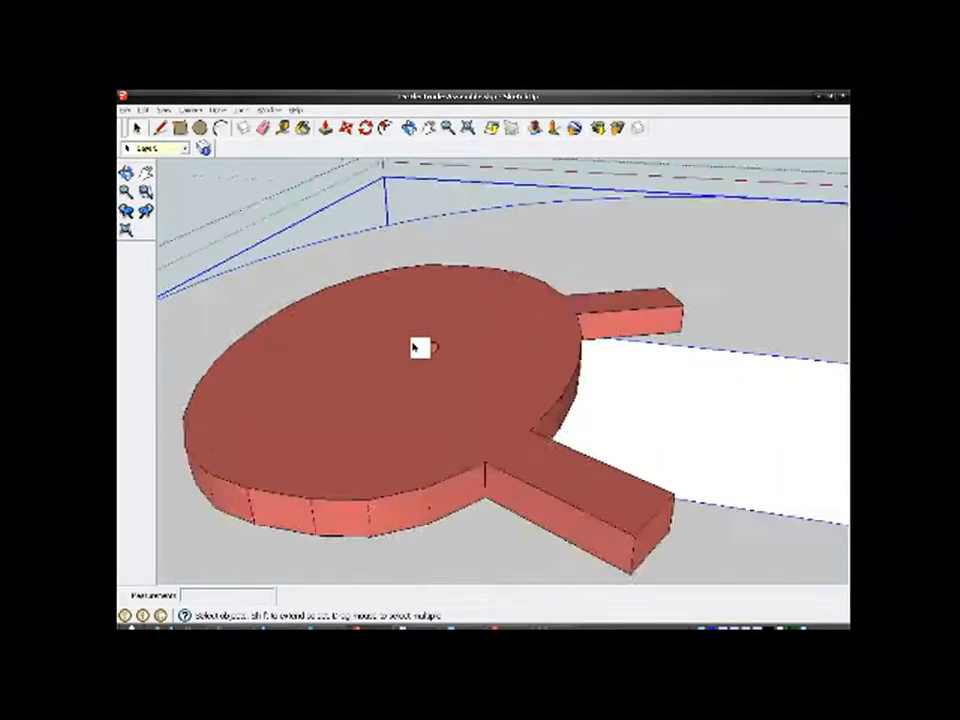
right_click(441, 397)
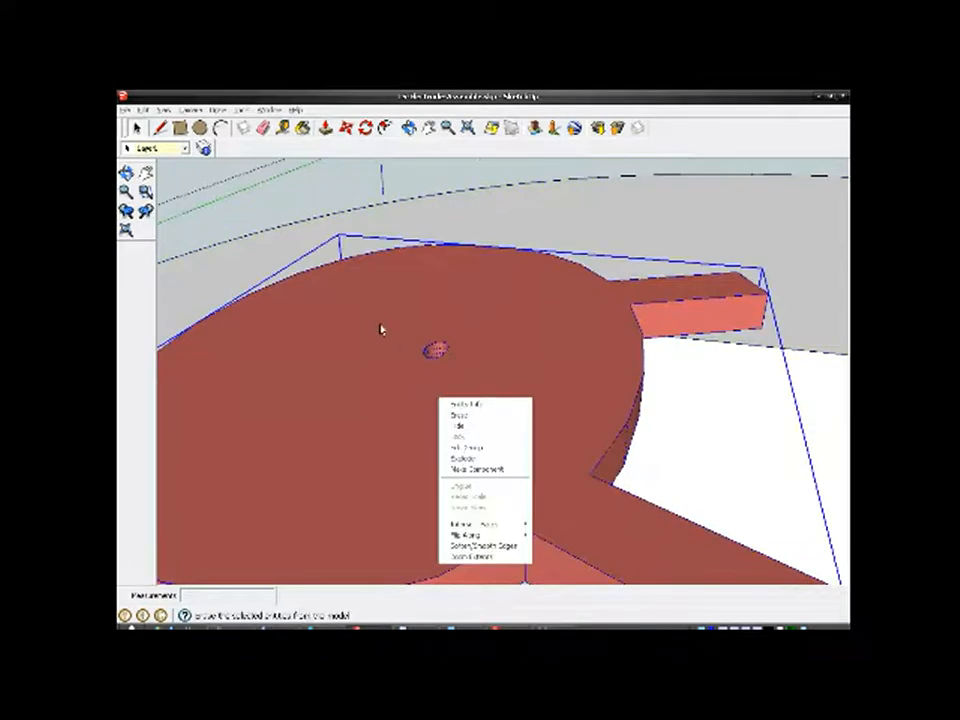
left_click(346, 297)
left_click(166, 110)
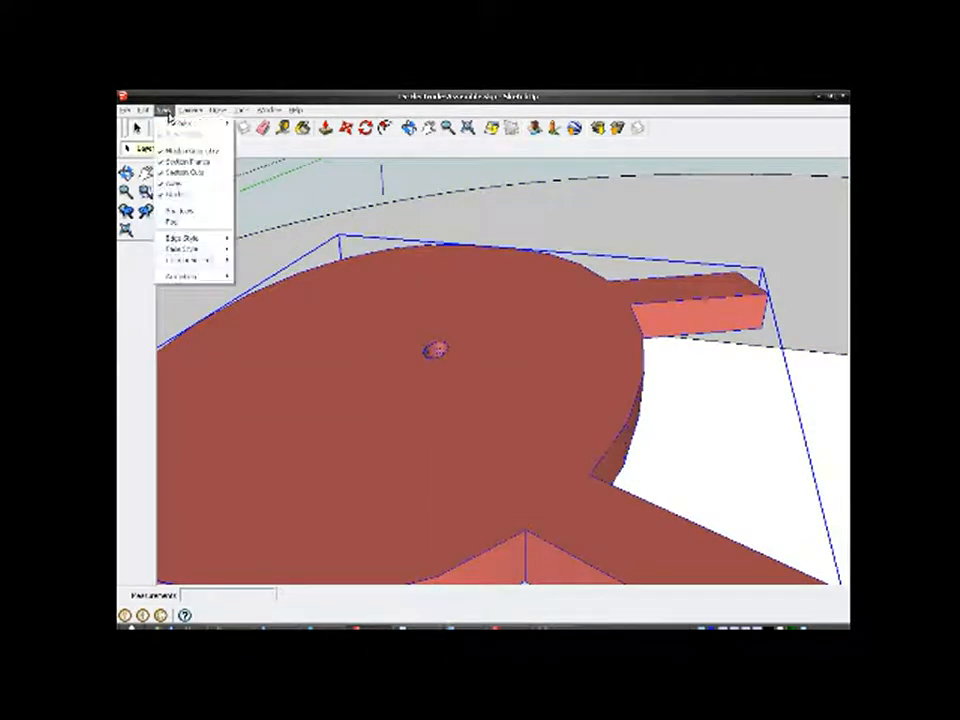
mouse_move(204, 258)
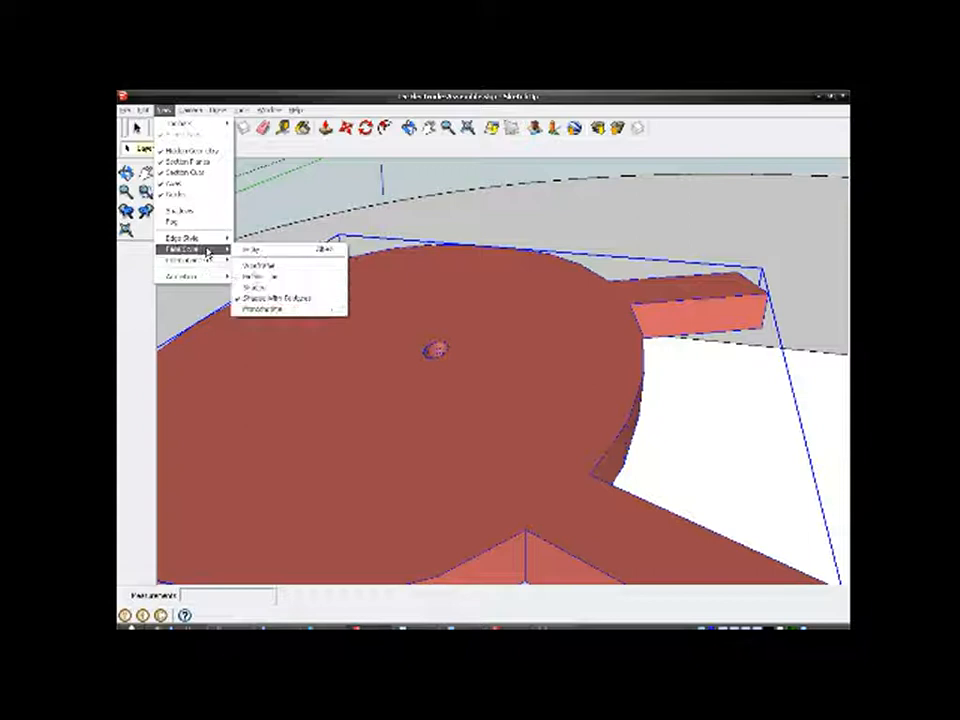
left_click(268, 309)
Step: Open the electrode's group for editing and examine the faces inside its small centre hole
scroll(443, 347, "up", 6)
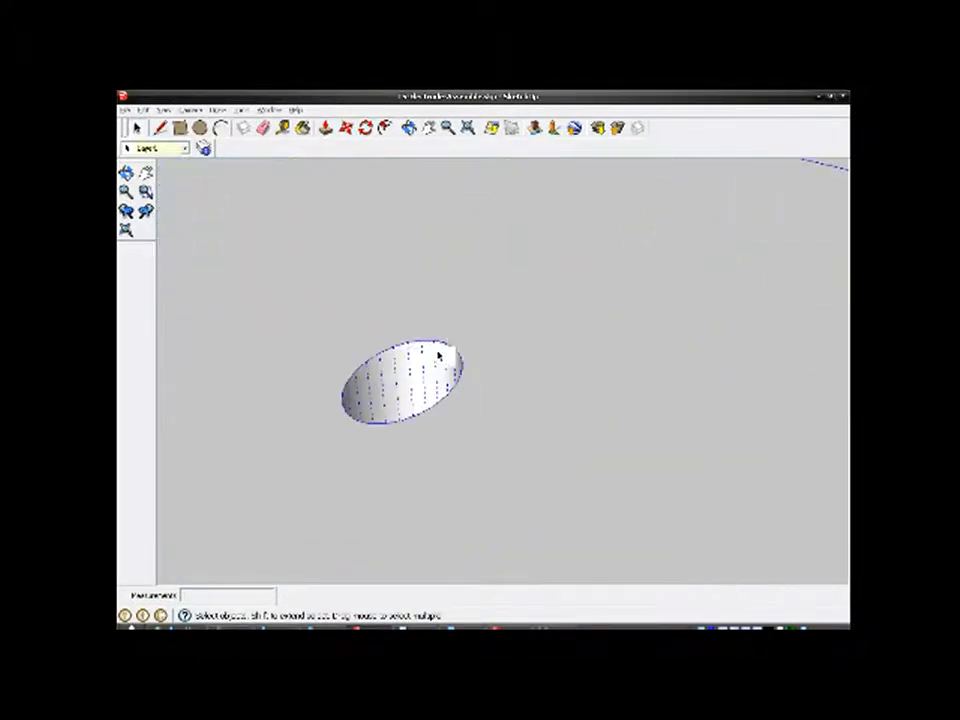
middle_click_drag(461, 401, 545, 440)
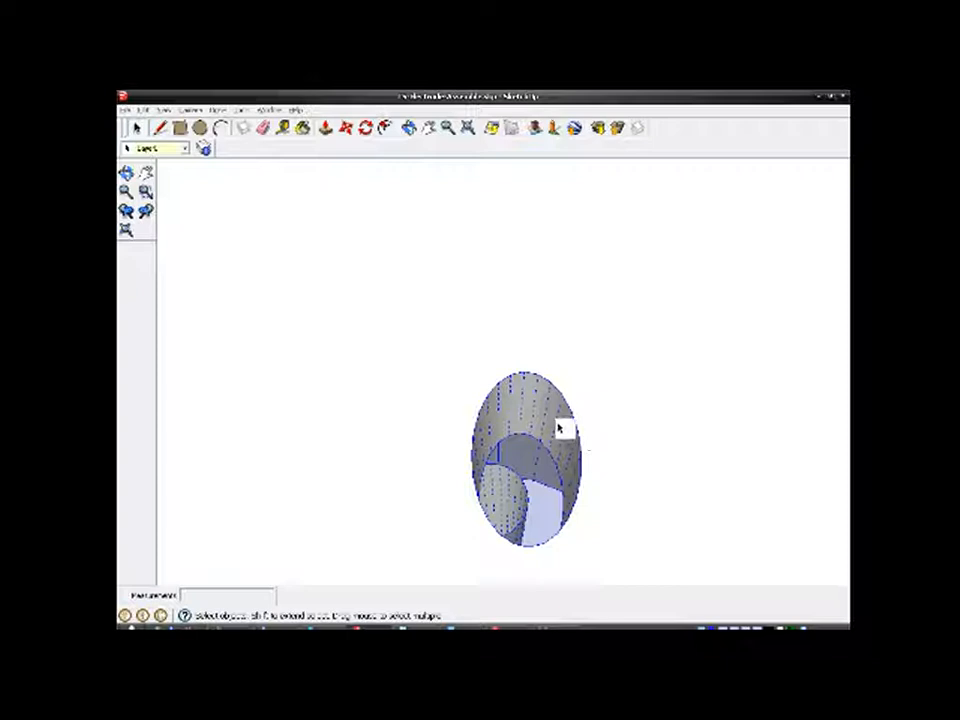
right_click(561, 339)
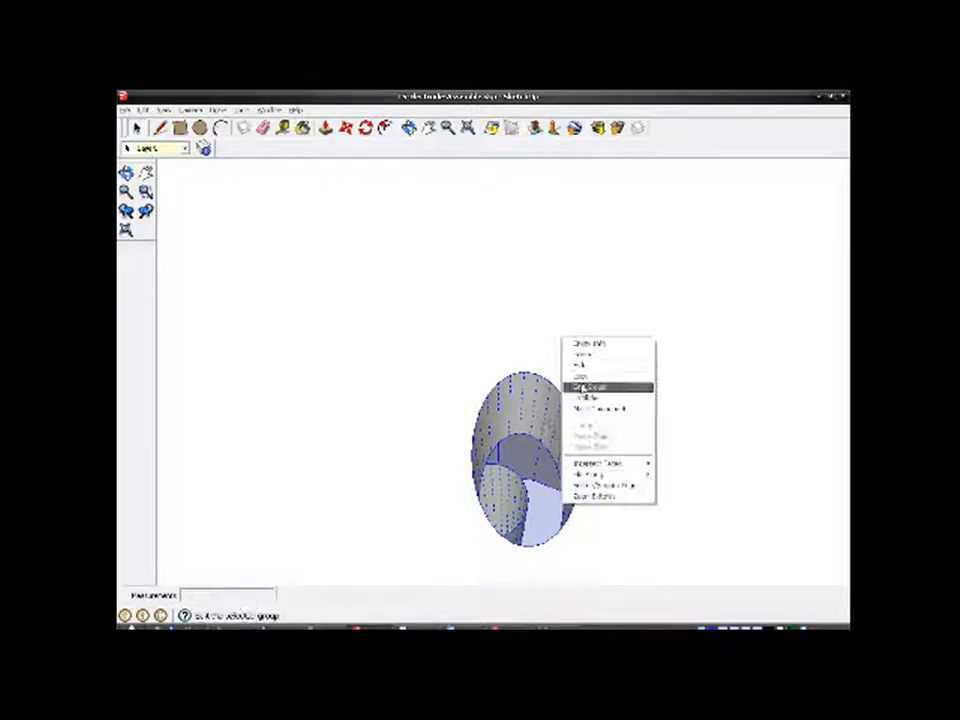
left_click(581, 388)
scroll(542, 446, "up", 5)
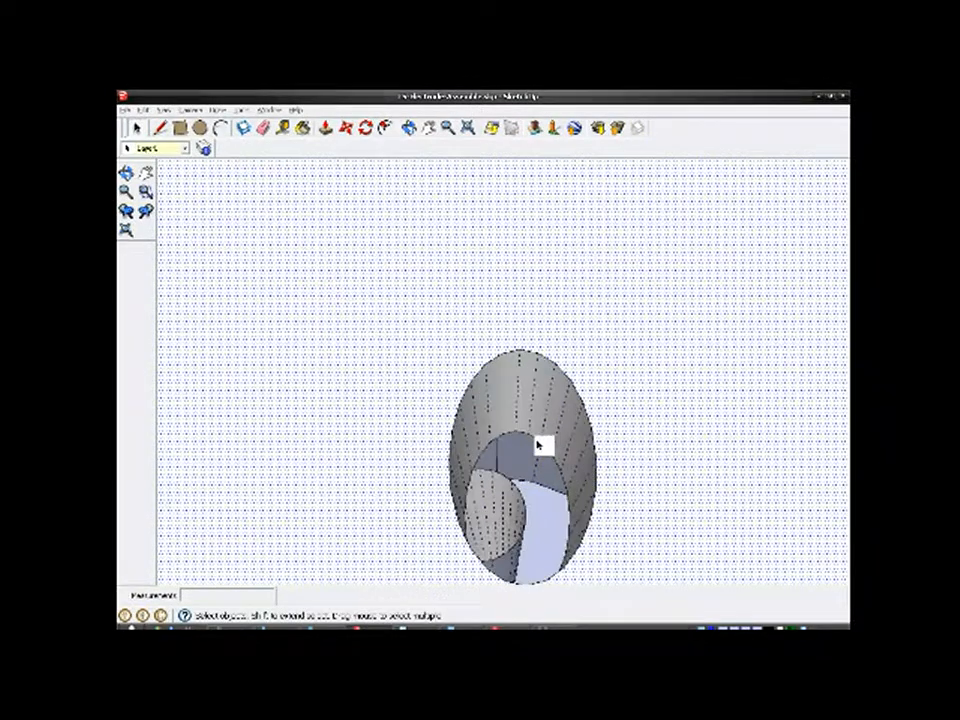
left_click_drag(520, 412, 434, 416)
scroll(464, 367, "down", 3)
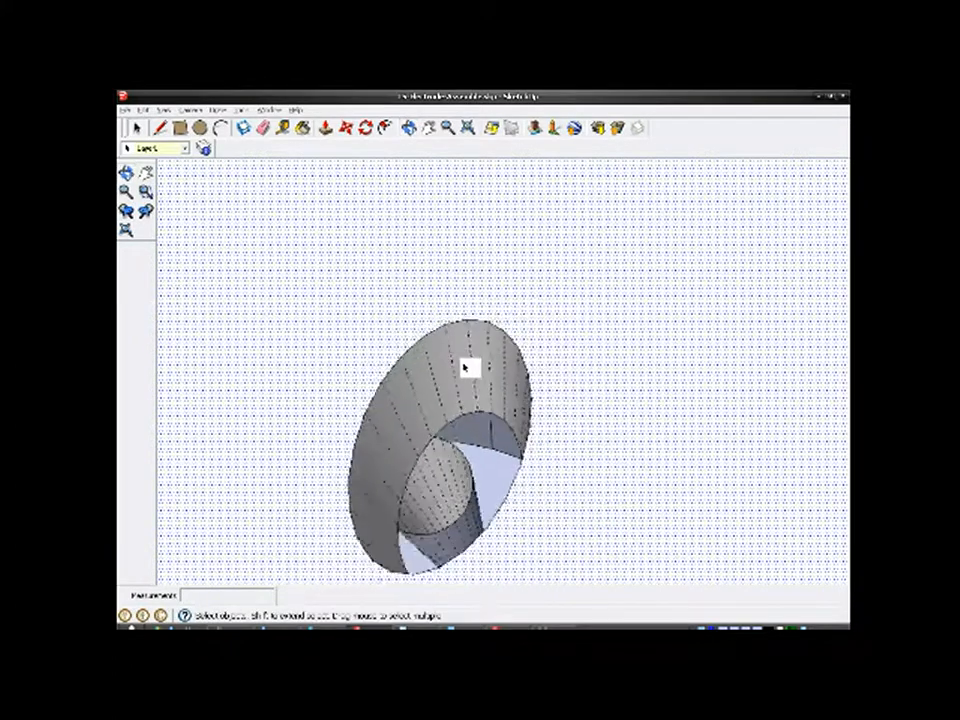
middle_click_drag(523, 343, 598, 427)
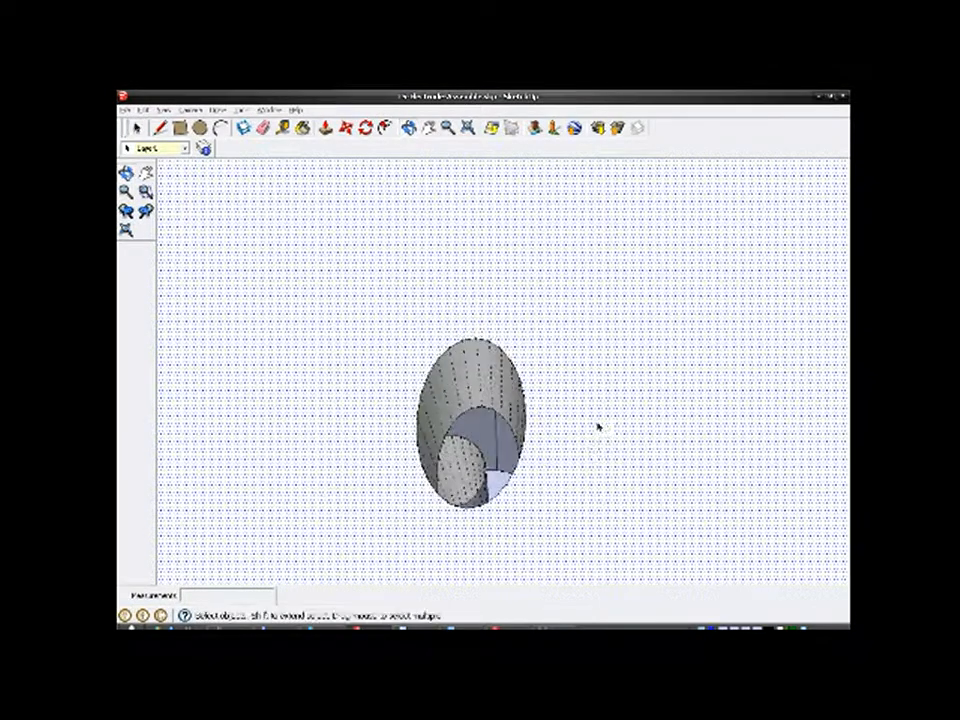
left_click(161, 129)
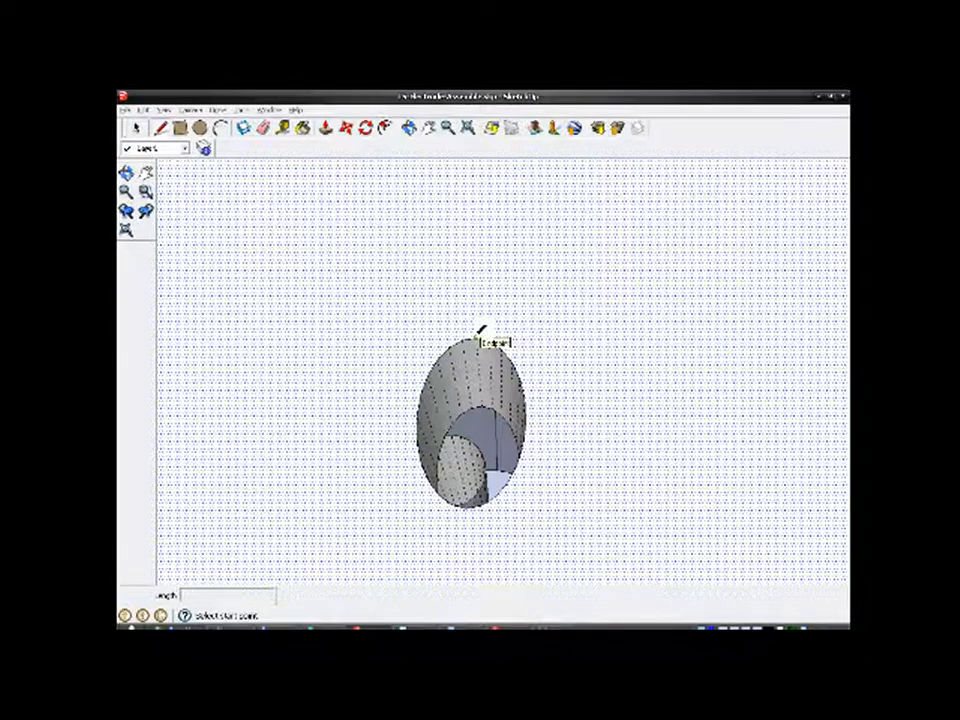
left_click(136, 128)
Step: Set the face style back to Shaded With Textures with the whole electrode assembly in view
scroll(419, 270, "down", 3)
scroll(419, 270, "down", 4)
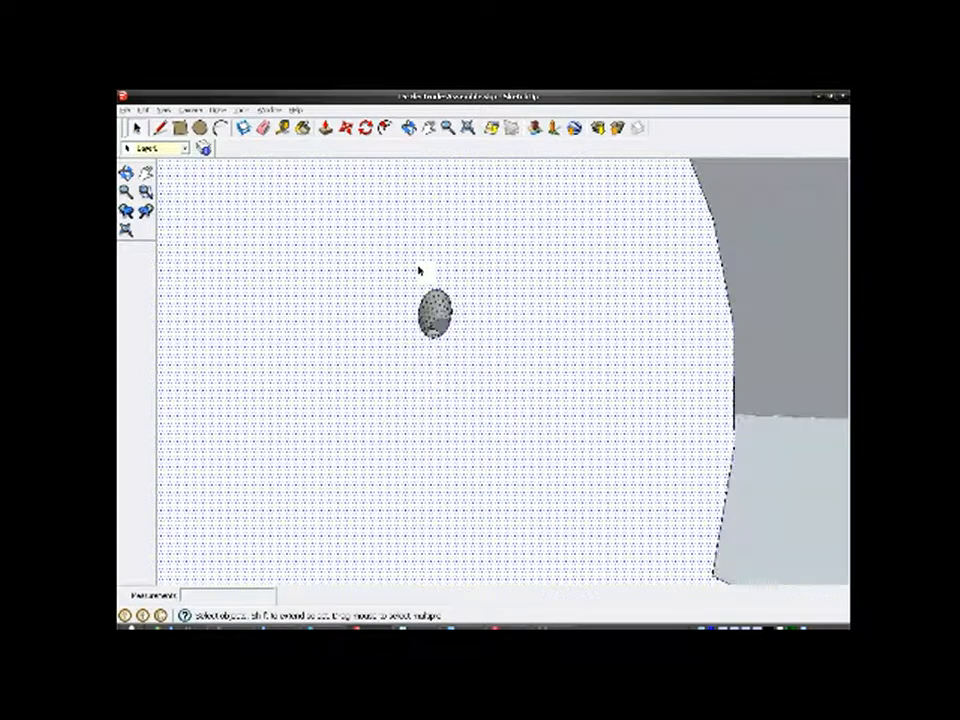
scroll(456, 339, "down", 4)
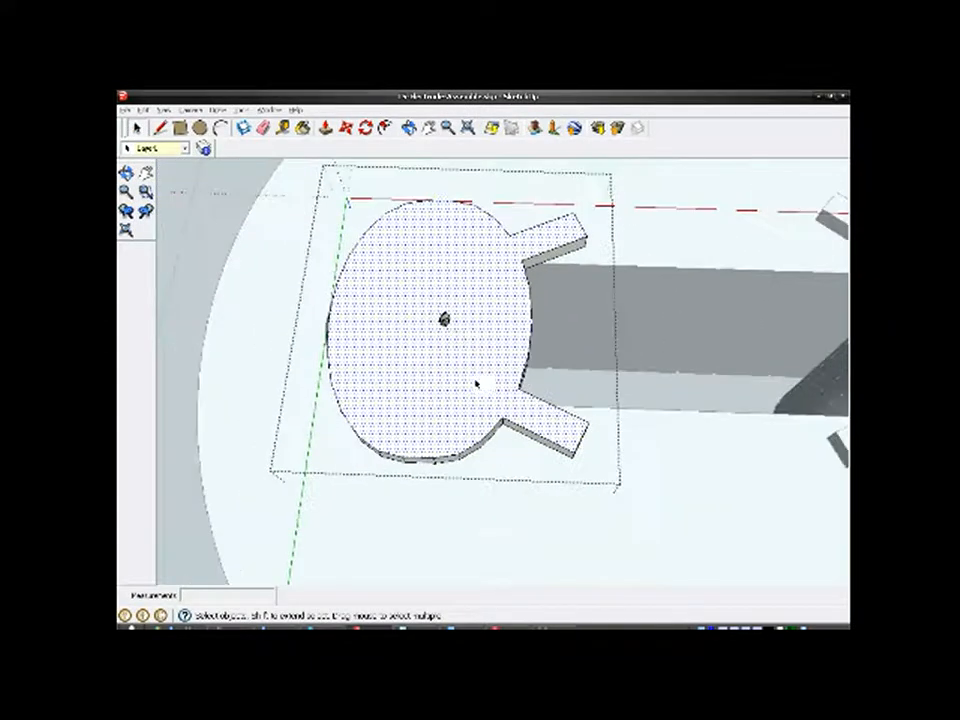
scroll(454, 394, "down", 1)
middle_click_drag(463, 381, 416, 344)
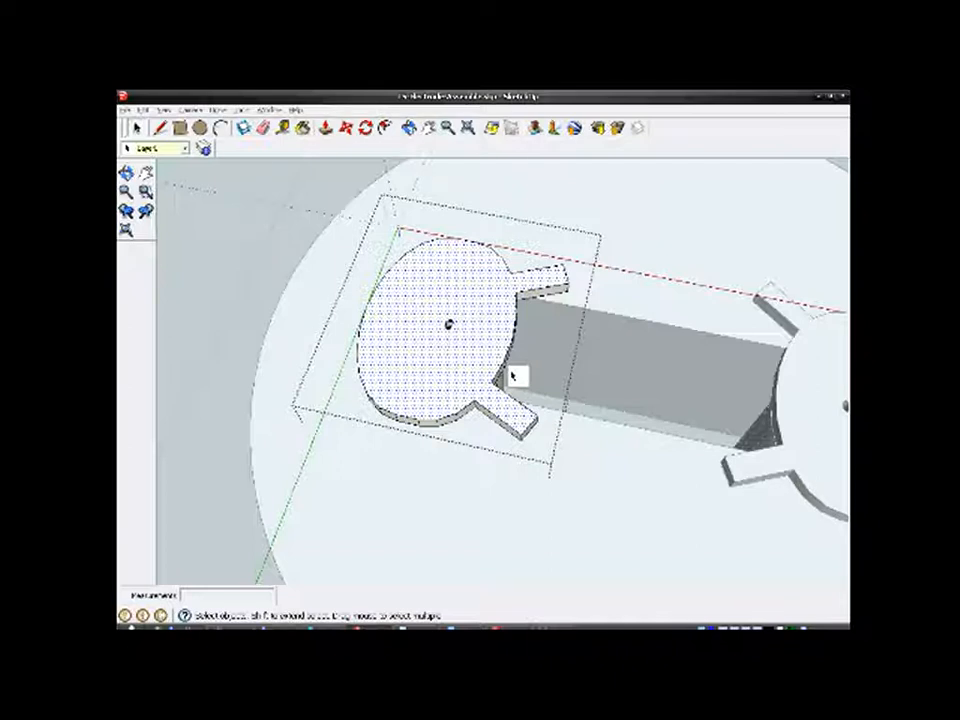
scroll(440, 338, "down", 3)
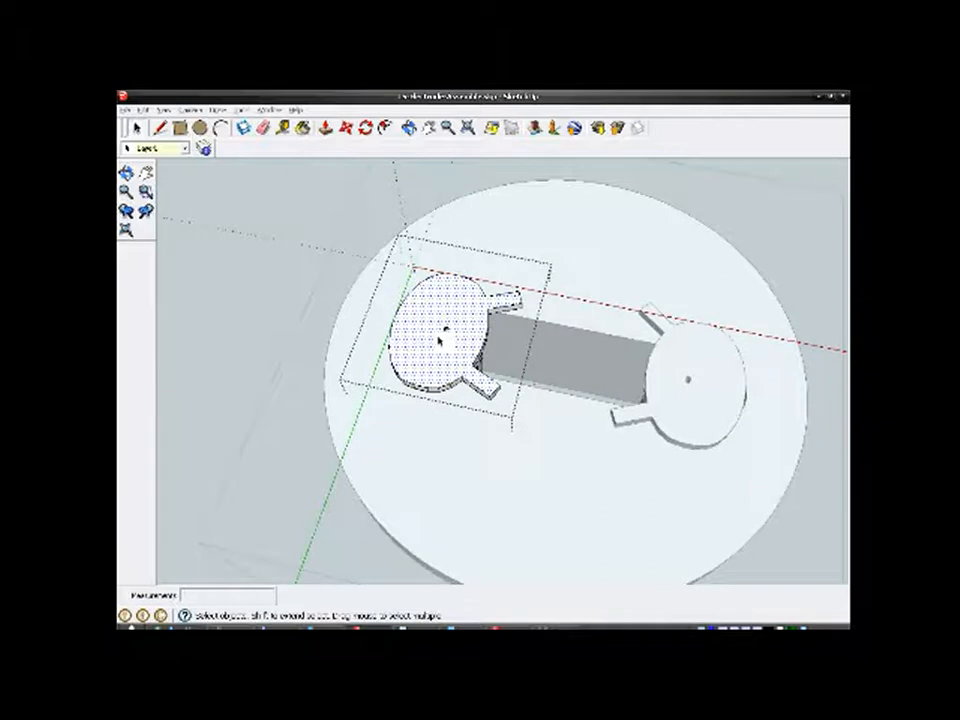
middle_click_drag(450, 362, 443, 332)
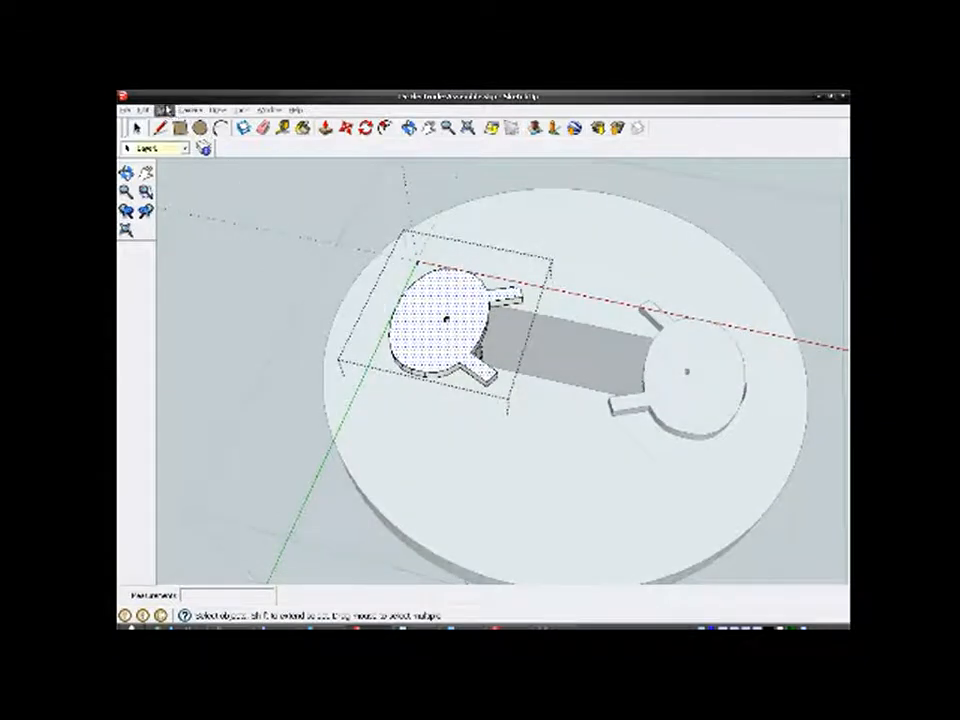
left_click(165, 110)
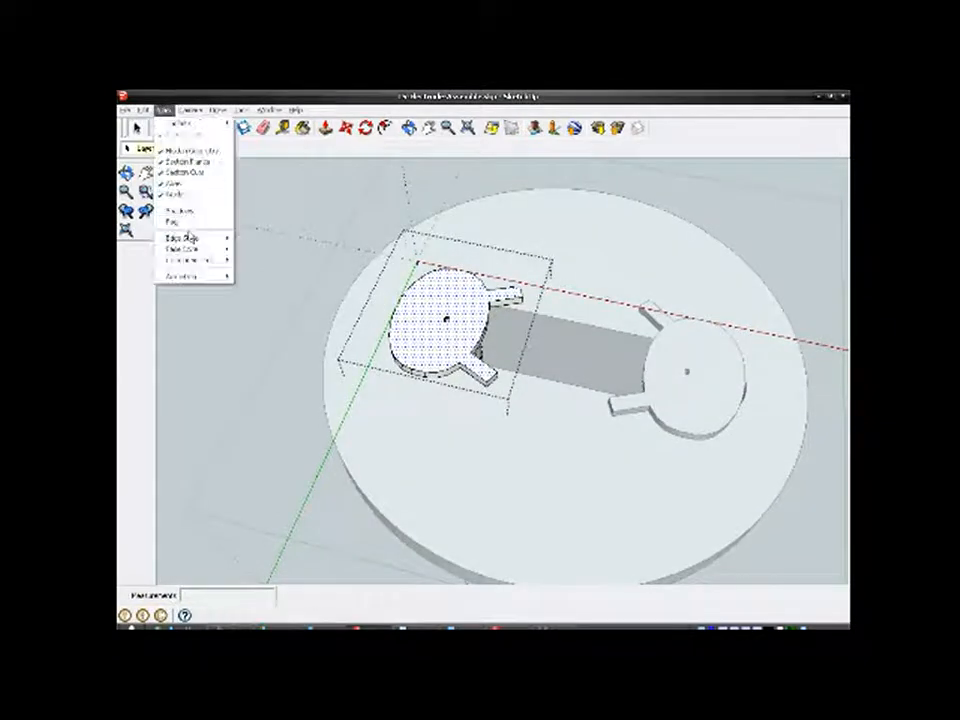
mouse_move(197, 250)
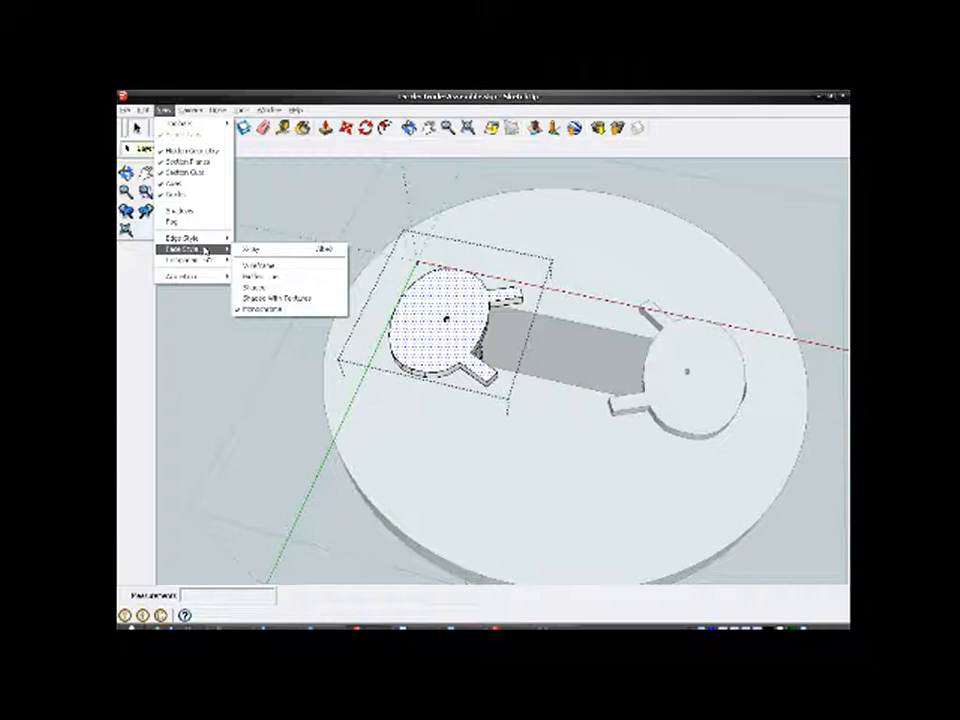
left_click(272, 298)
Step: Close the electrode's group and its parent group, and undo the last change
left_click(261, 277)
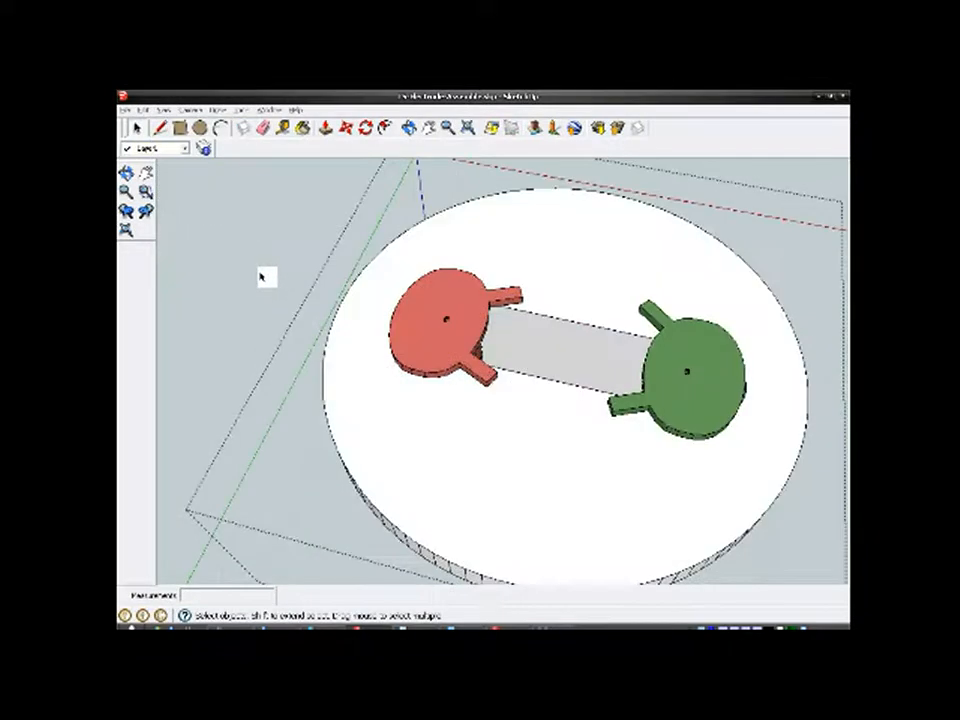
left_click(261, 277)
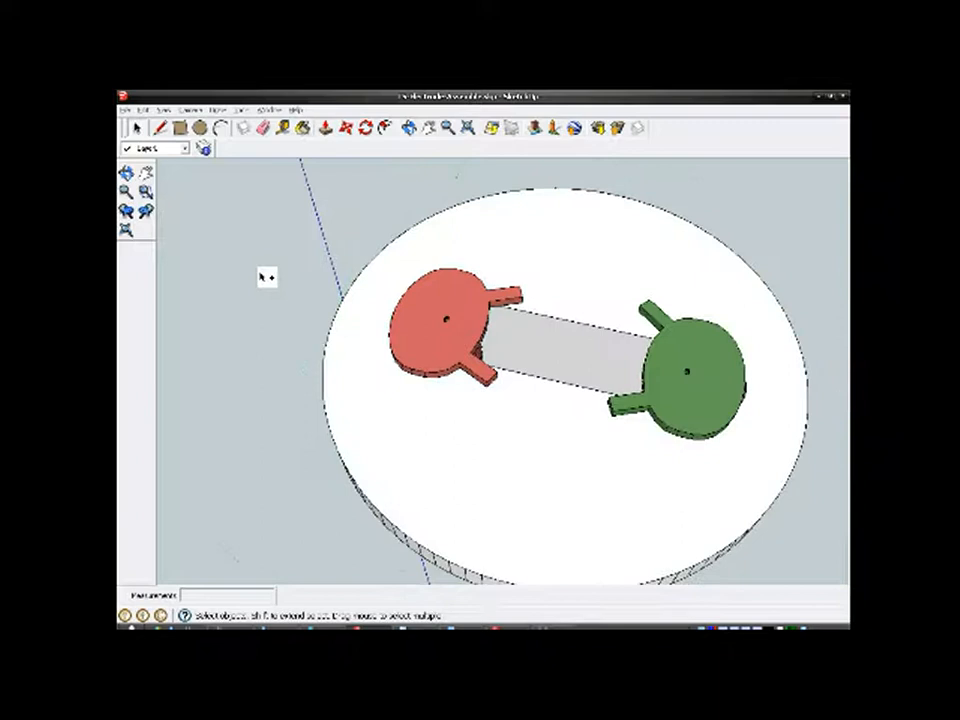
key("ctrl+z")
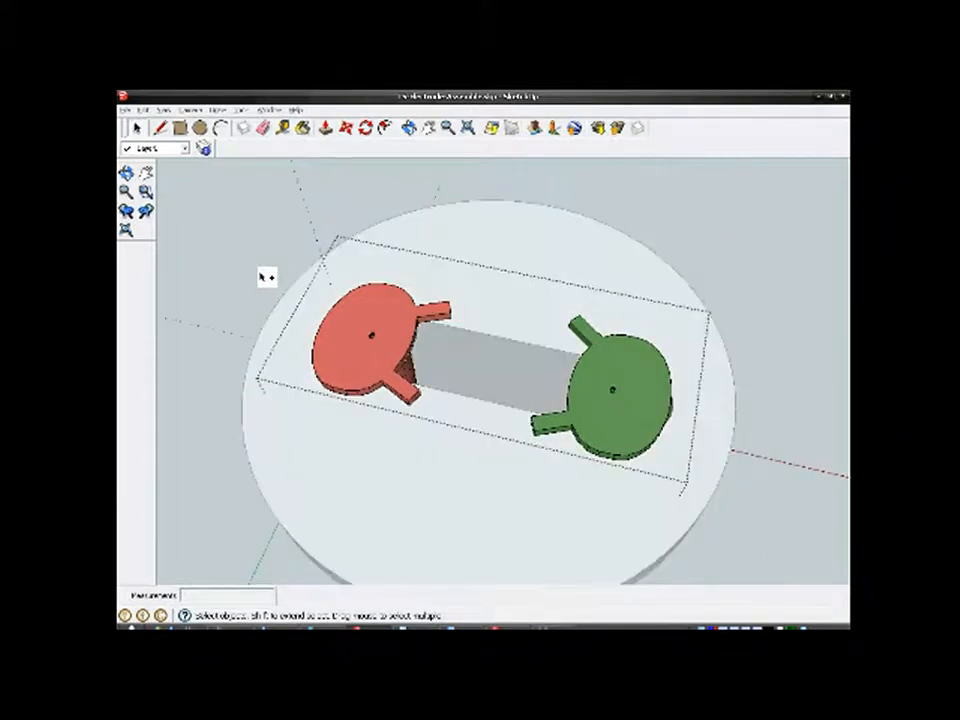
Step: Undo the green and red painting of the two electrodes
left_click(261, 277)
key("ctrl+z")
key("ctrl+z")
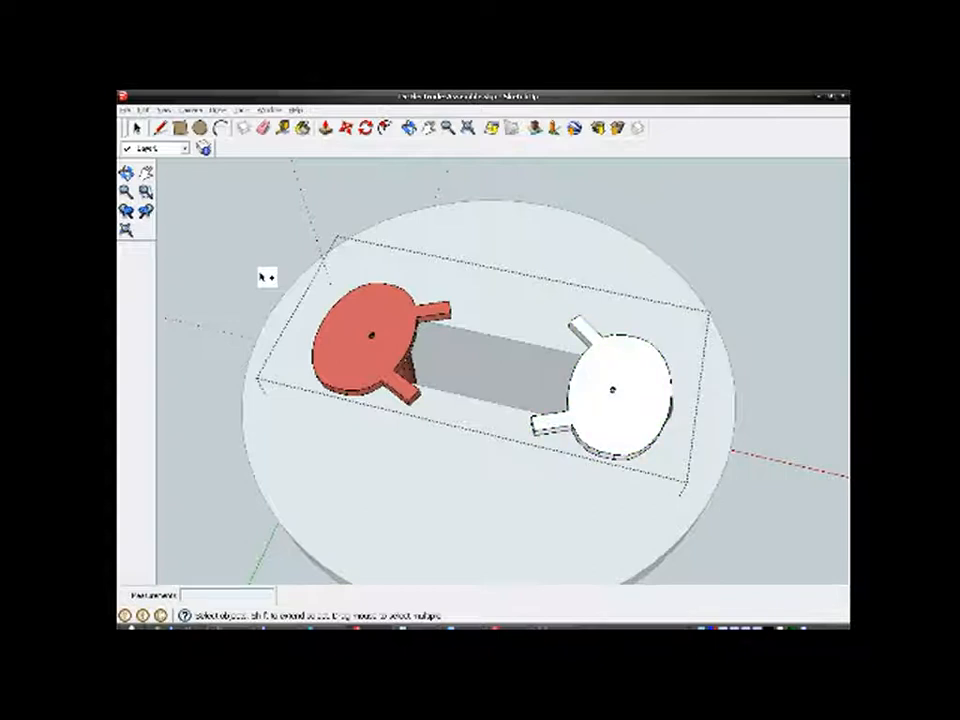
key("ctrl+z")
key("ctrl+z")
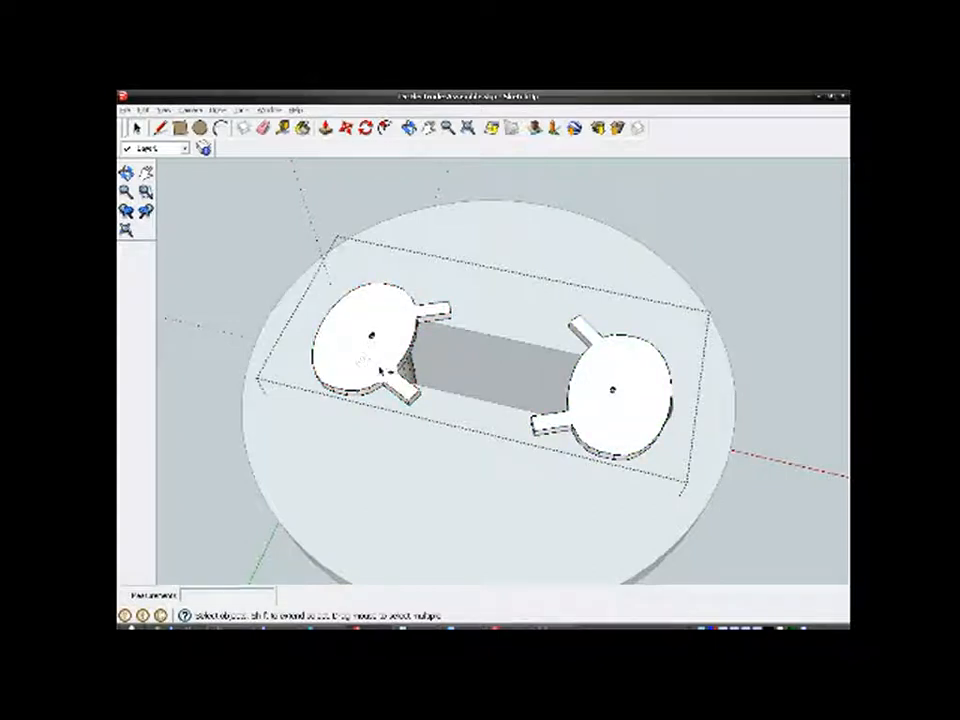
Step: Undo the side tabs on both electrode discs
key("ctrl+z")
key("ctrl+z")
key("ctrl+z")
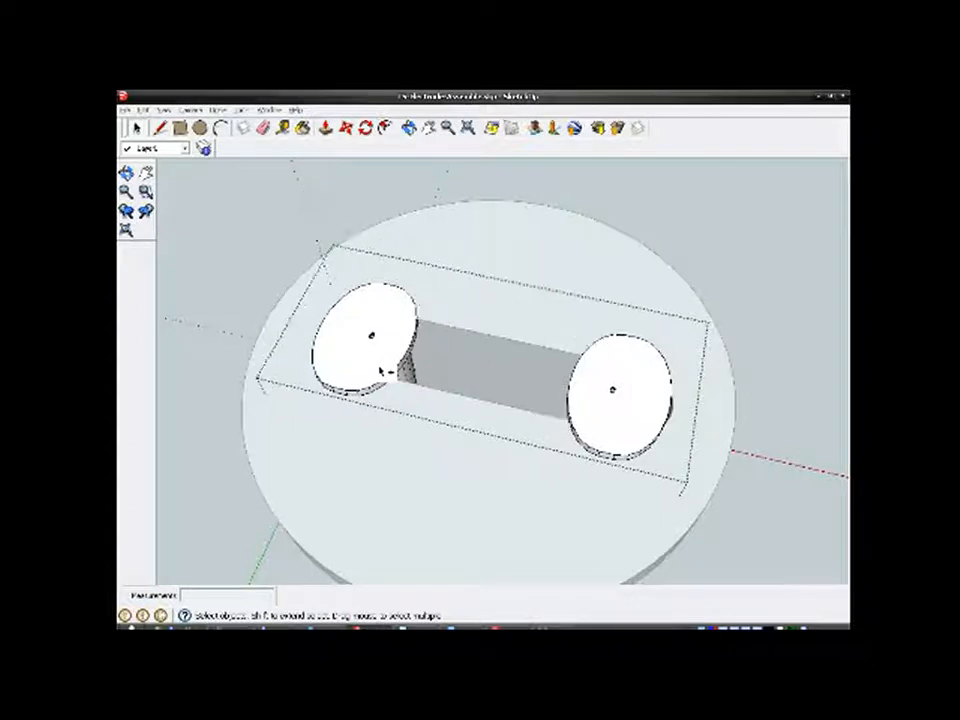
Step: Undo the thickening of both electrode discs, back to flat discs with their small centre-hole outlines
key("ctrl+z")
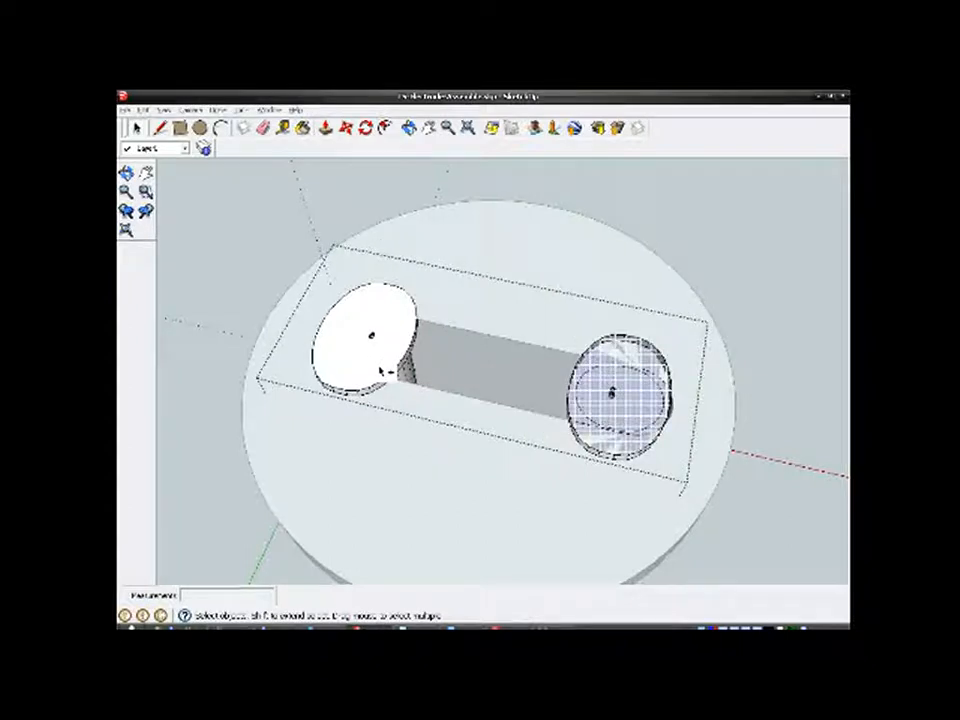
key("ctrl+z")
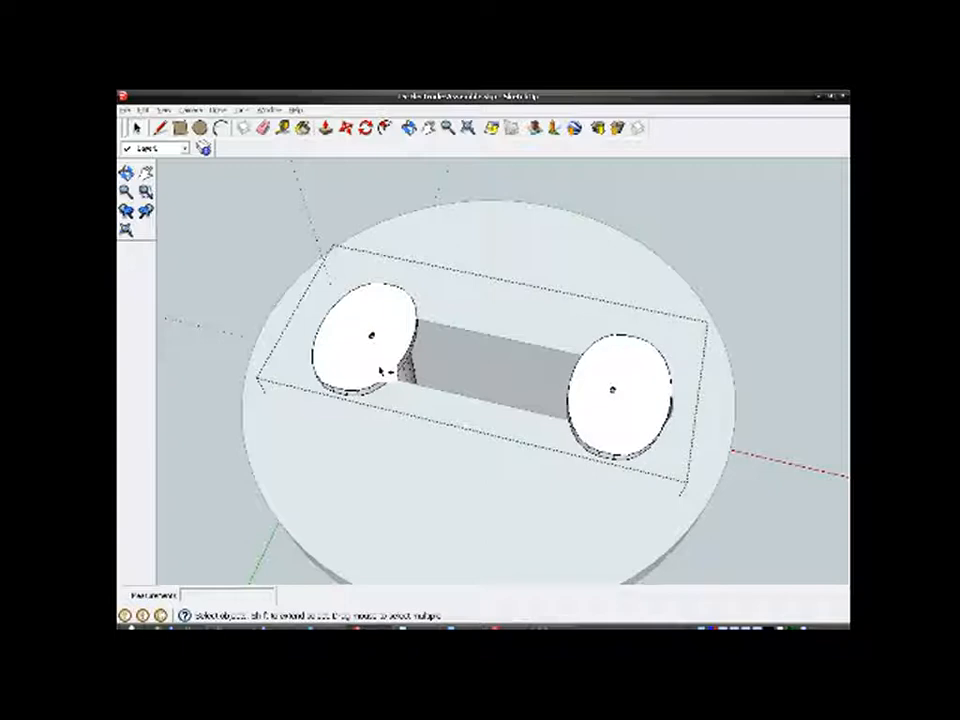
key("ctrl+z")
key("ctrl+z")
key("ctrl+z")
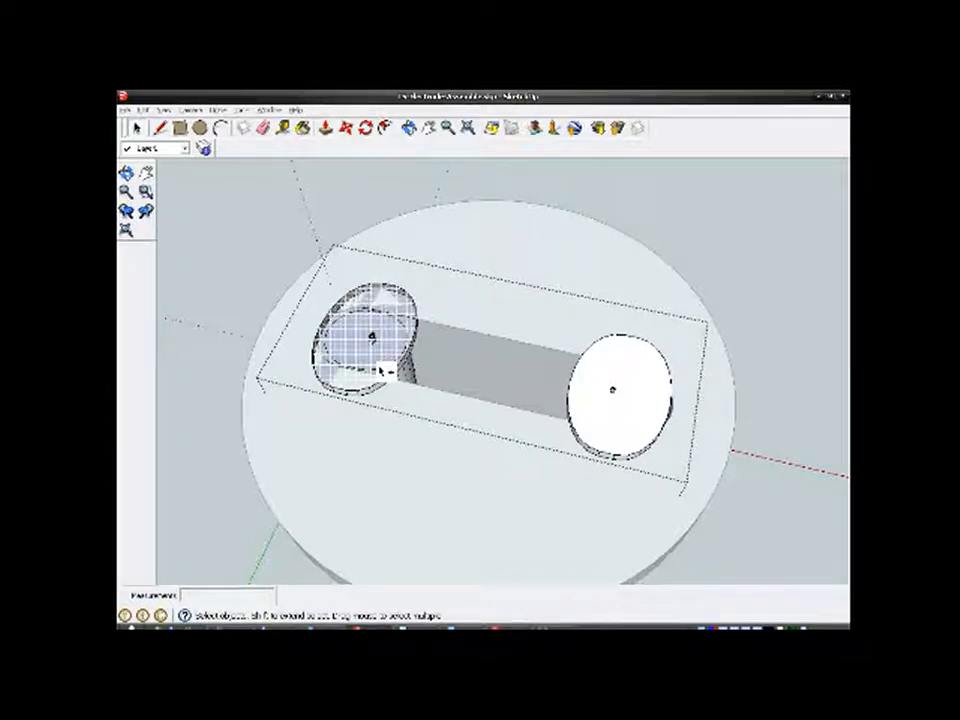
key("ctrl+z")
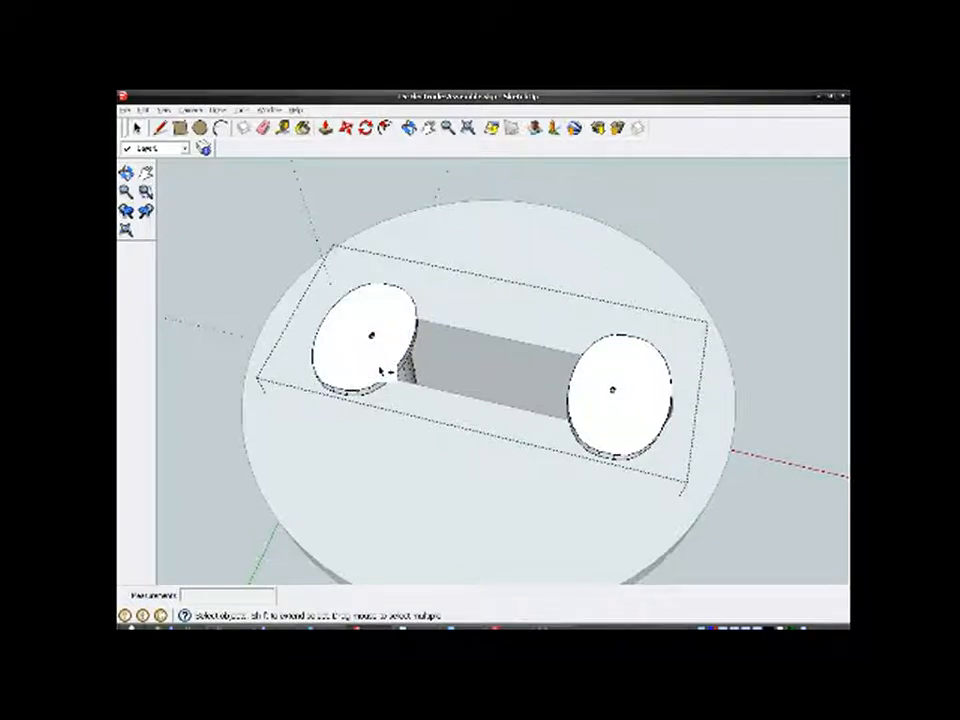
key("ctrl+z")
key("ctrl+z")
key("ctrl+z")
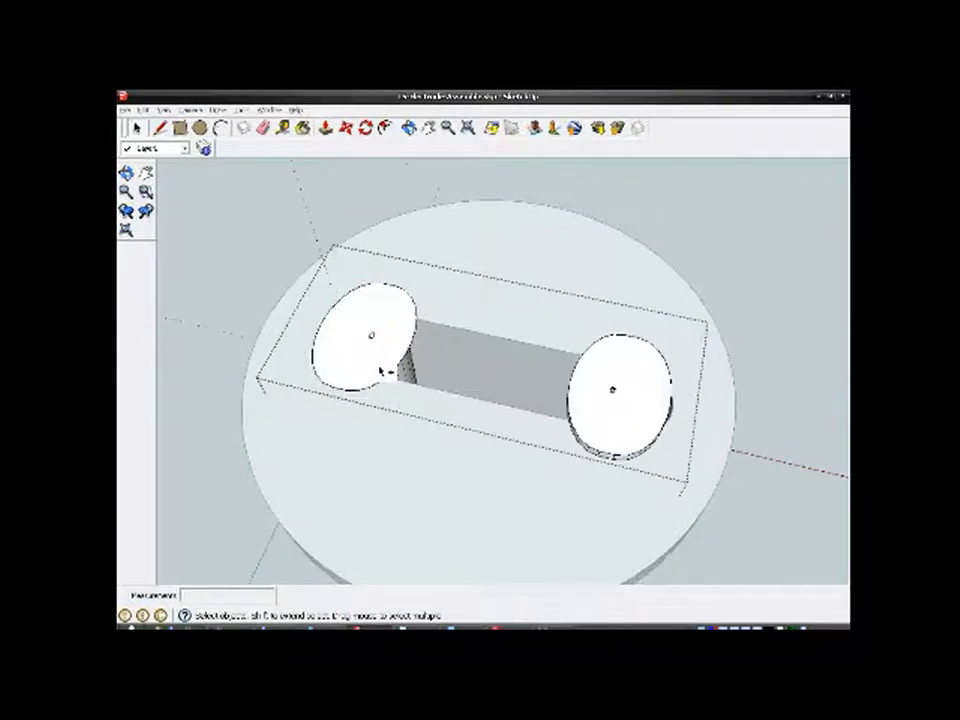
key("ctrl+z")
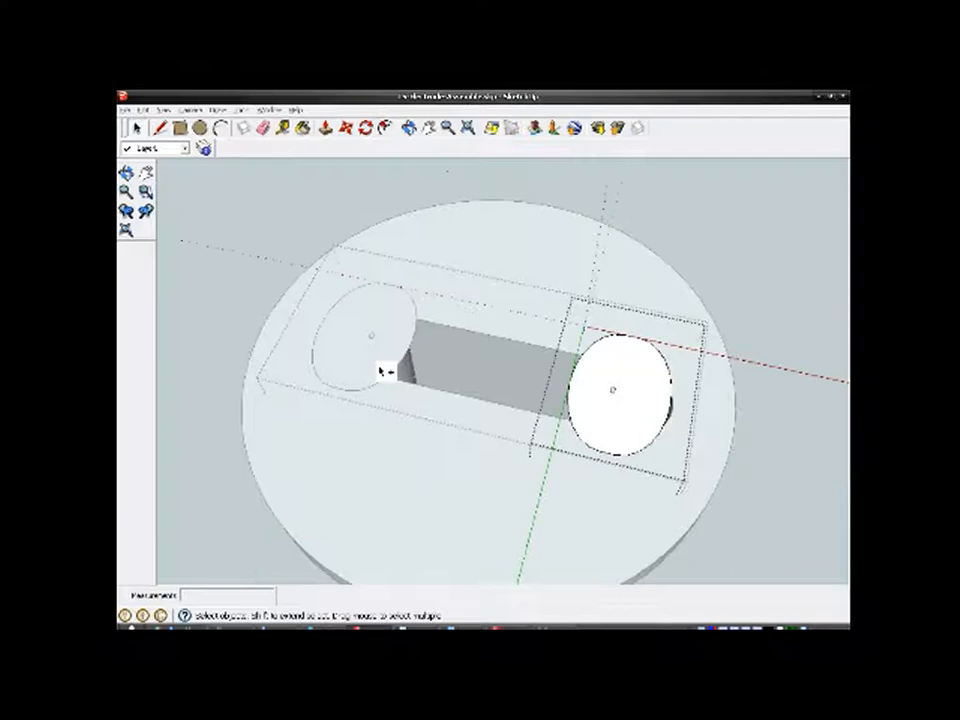
key("ctrl+z")
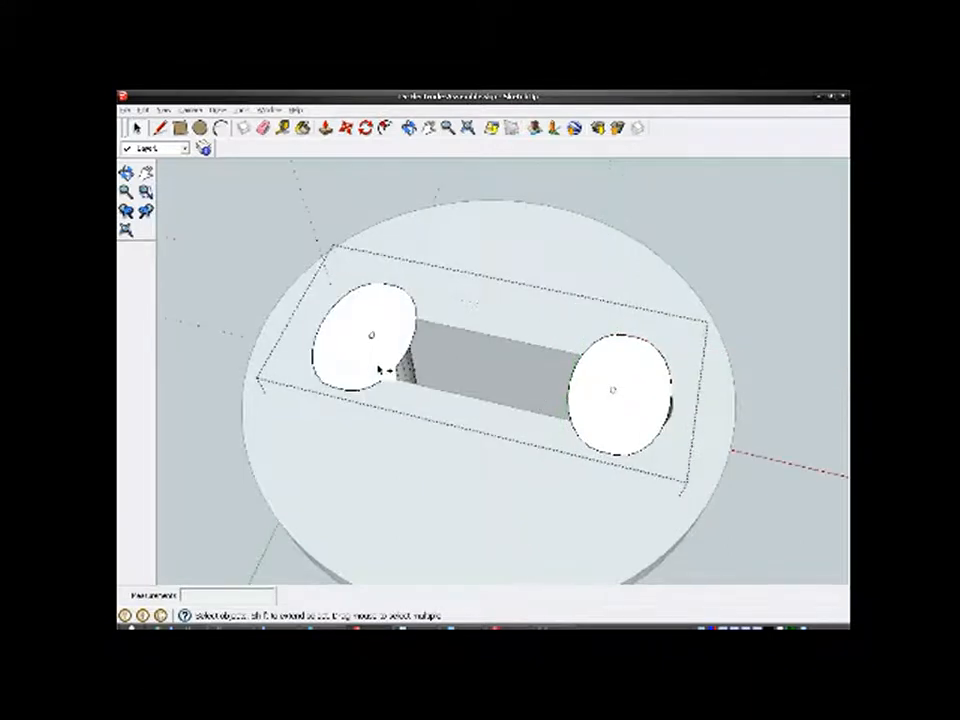
Step: Open the formerly red electrode's disc group for editing and draw a line across its small centre hole to fill it with faces
left_click(376, 360)
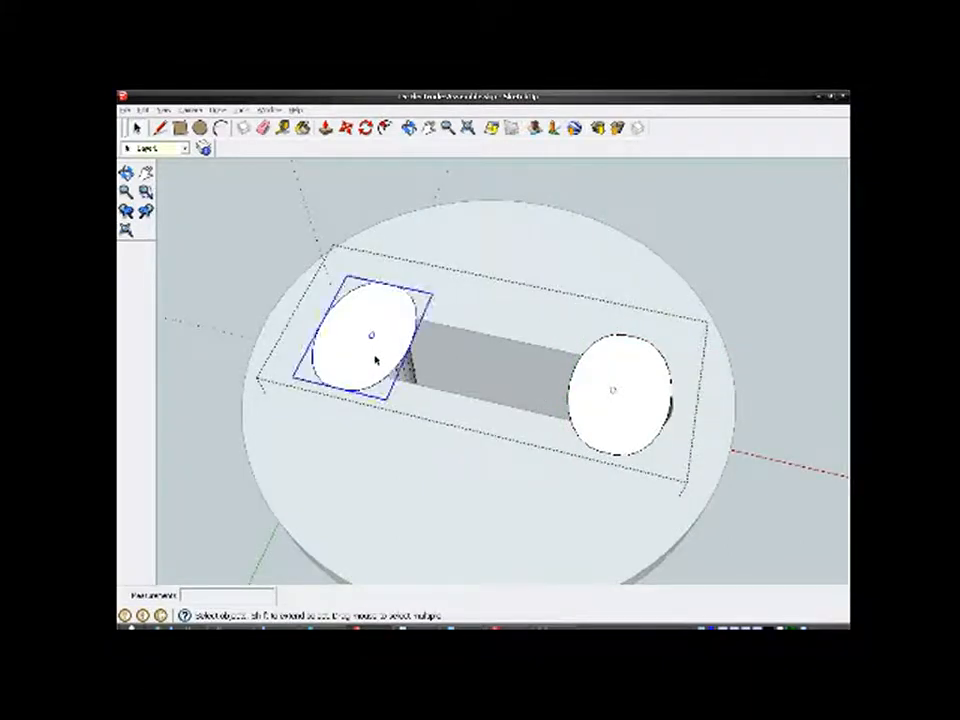
left_click(597, 405)
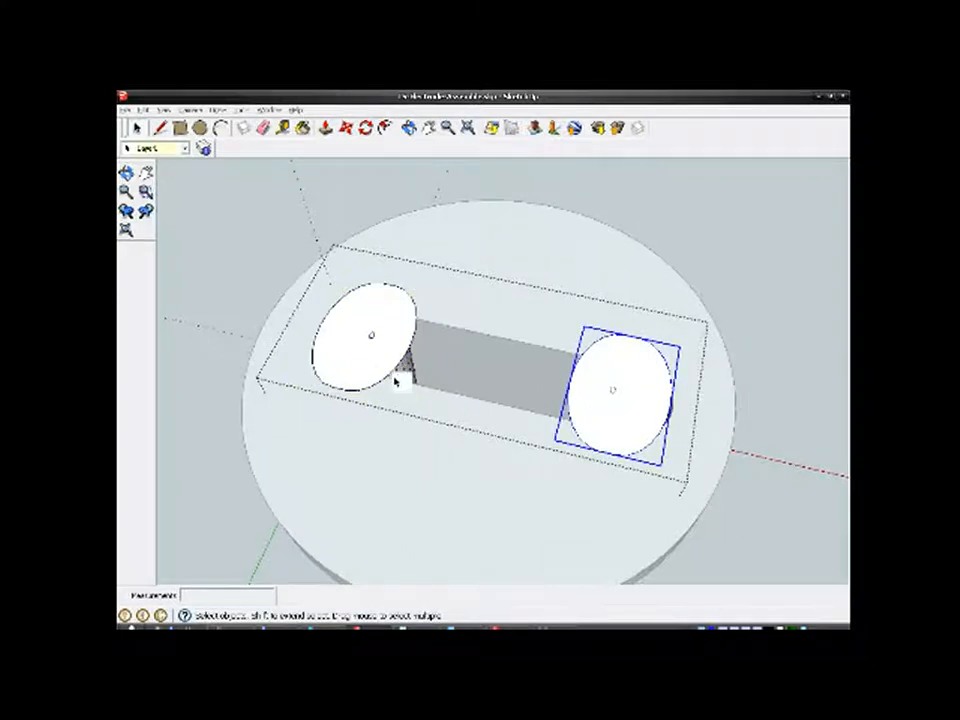
scroll(401, 381, "up", 4)
middle_click_drag(405, 378, 424, 332)
right_click(424, 318)
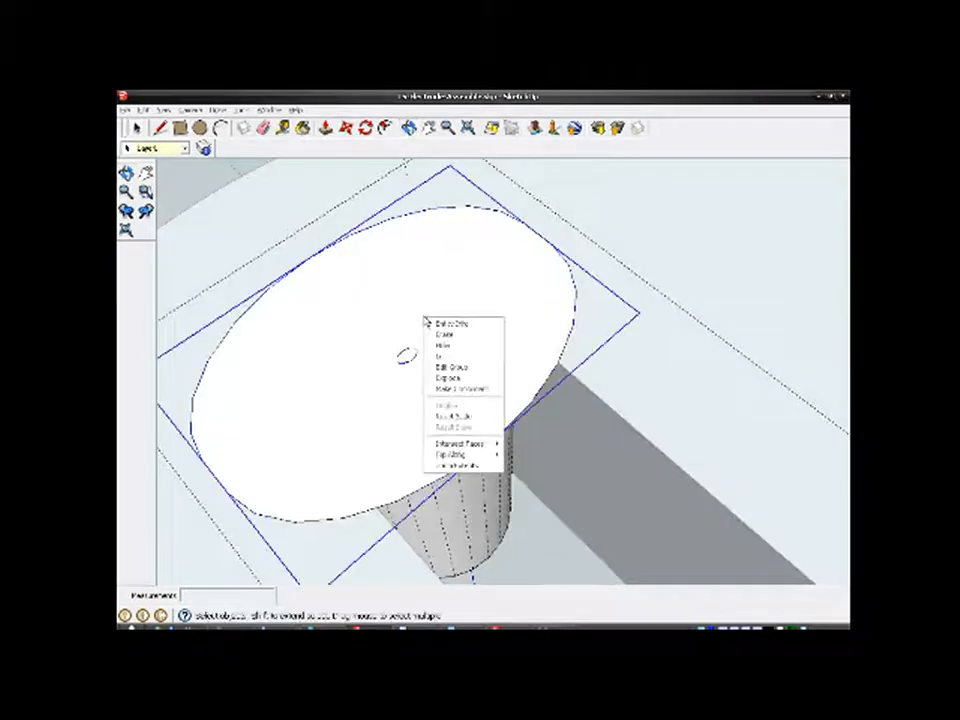
left_click(445, 367)
scroll(402, 360, "up", 3)
scroll(418, 368, "up", 2)
middle_click_drag(414, 366, 402, 298)
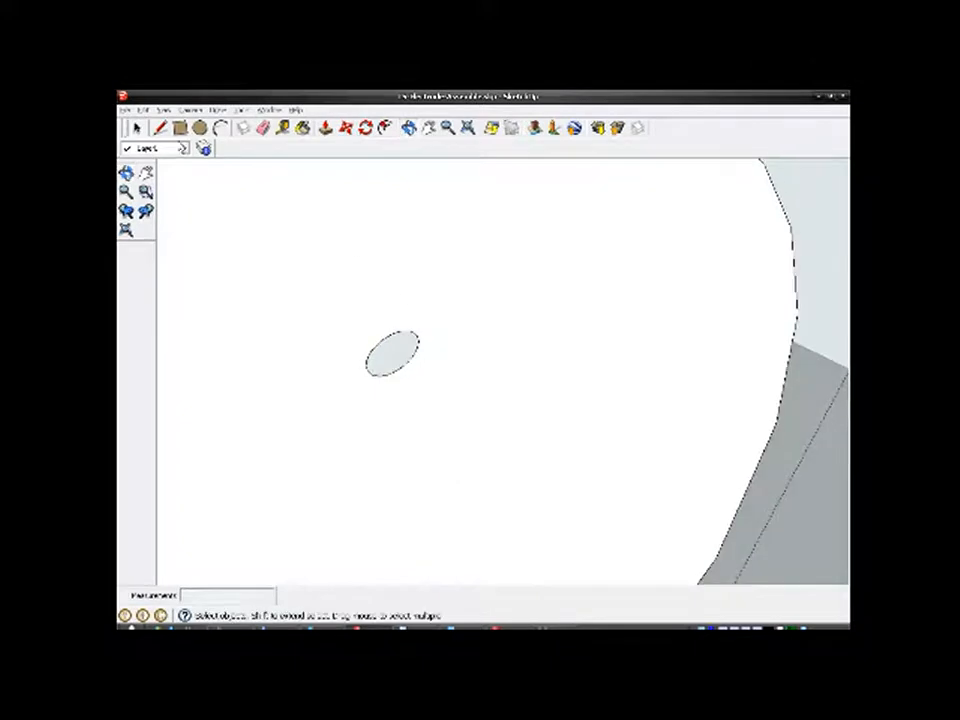
left_click(160, 128)
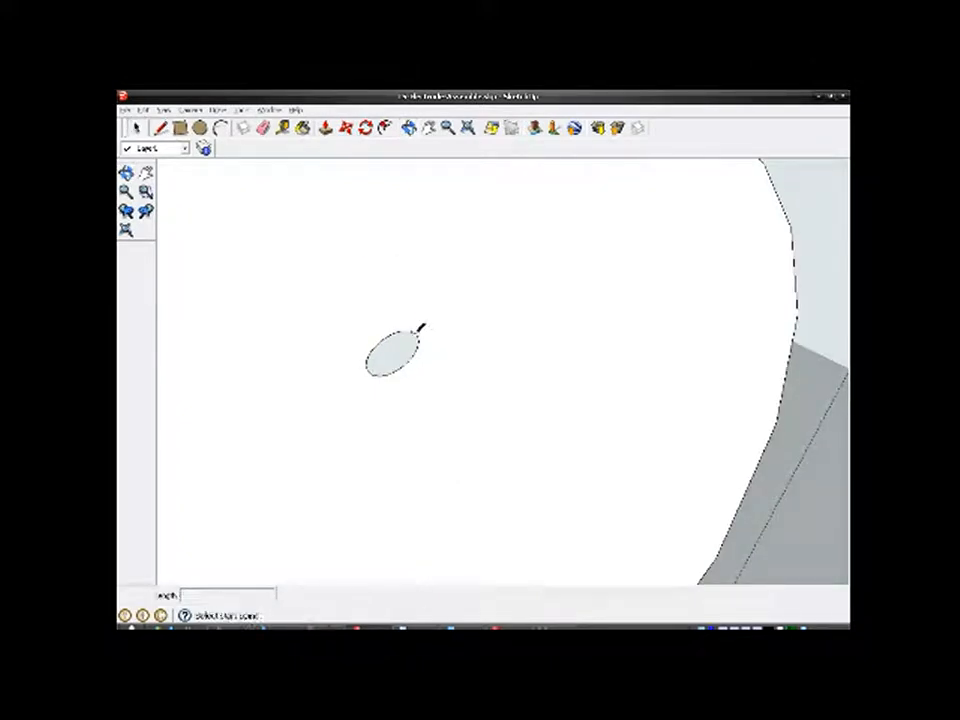
left_click(414, 332)
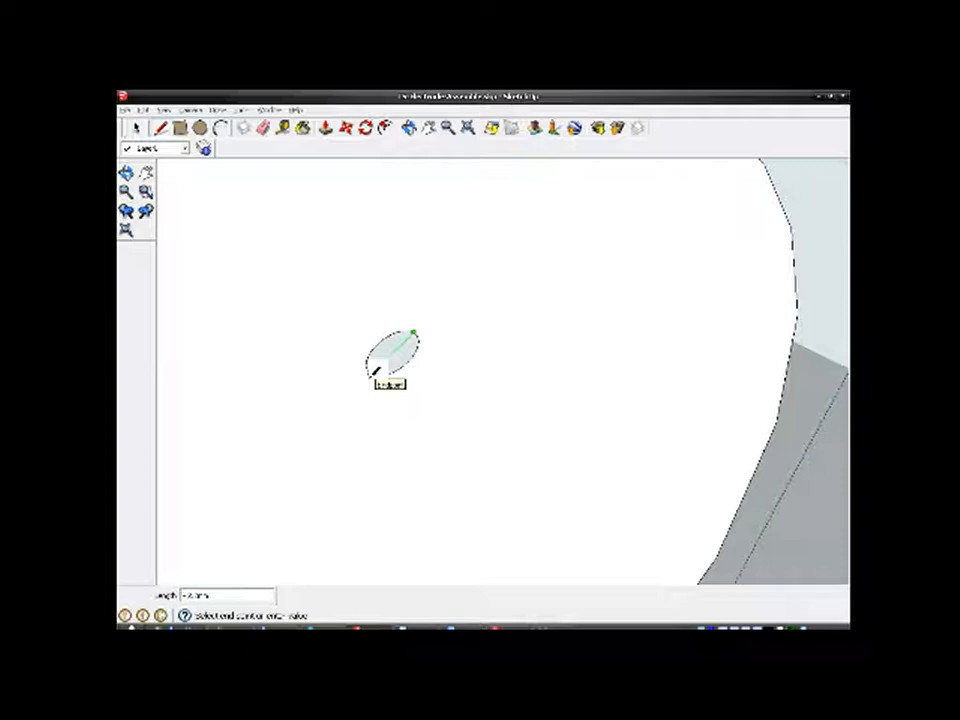
left_click(376, 371)
Step: Erase the dividing line and the circular hole outline from this disc, leaving one solid face
key("space")
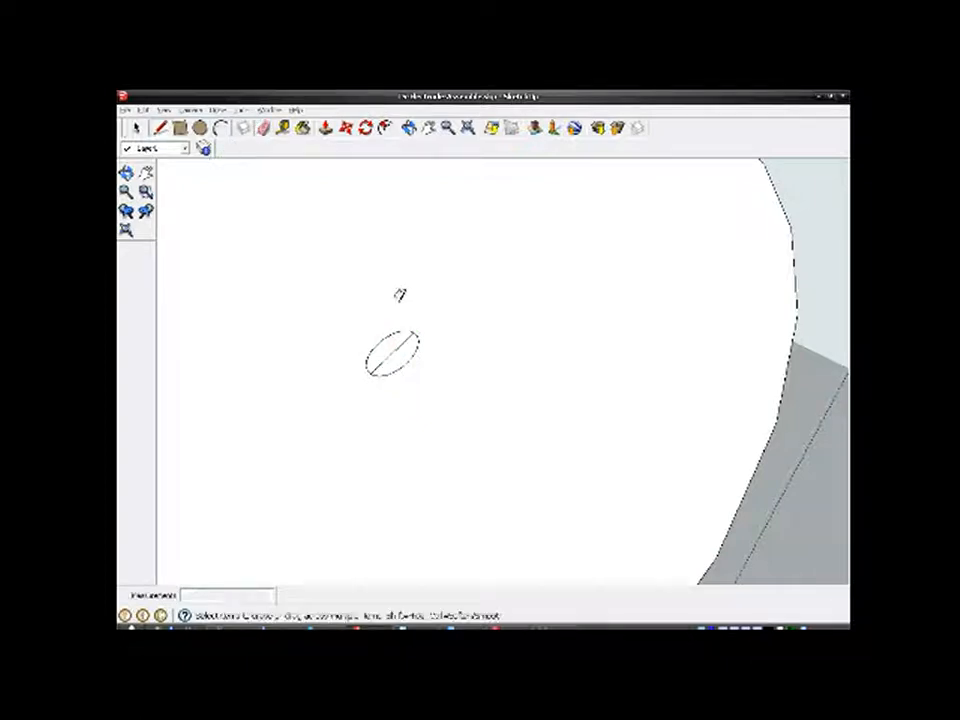
left_click(416, 345)
left_click_drag(416, 346, 433, 364)
scroll(393, 300, "down", 5)
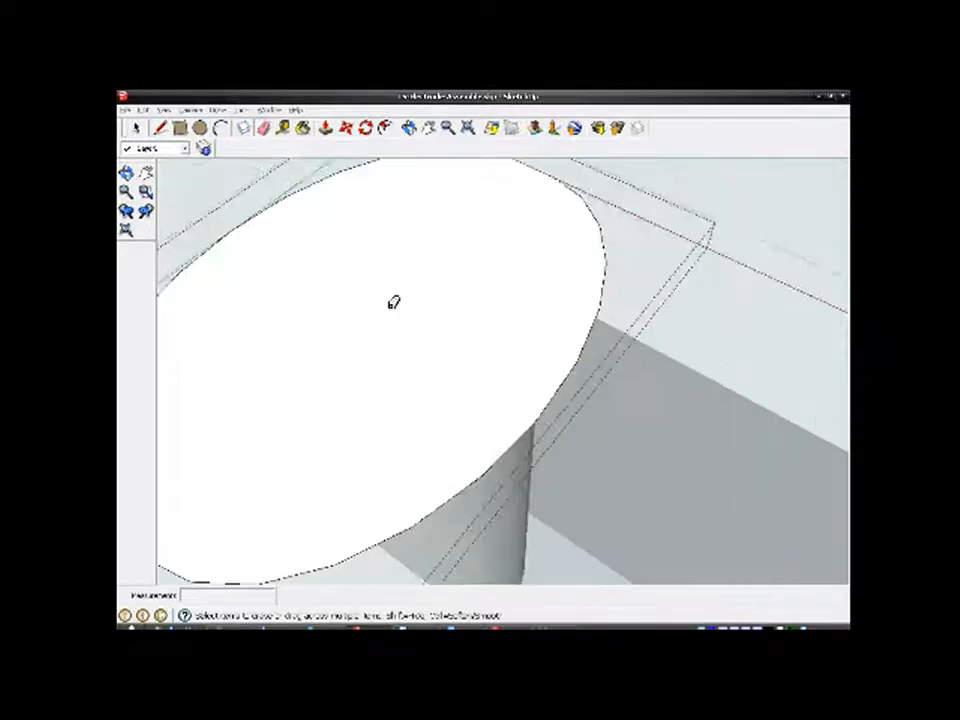
scroll(393, 300, "down", 3)
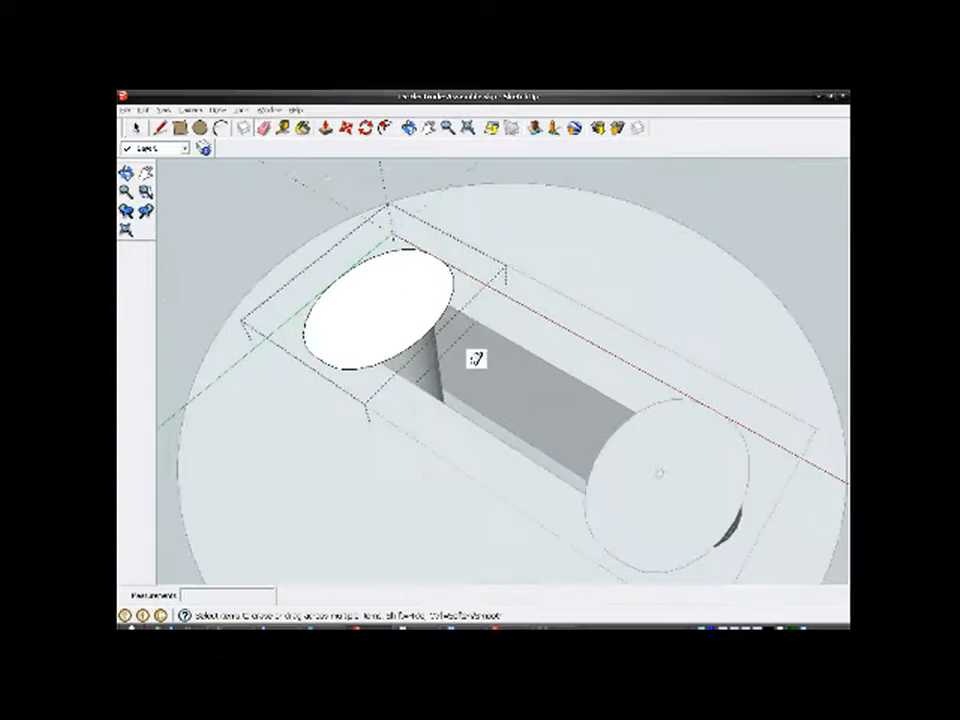
Step: Open the disc group at the slot's other end for editing and draw a line across its small centre hole
right_click(654, 463)
left_click(661, 470)
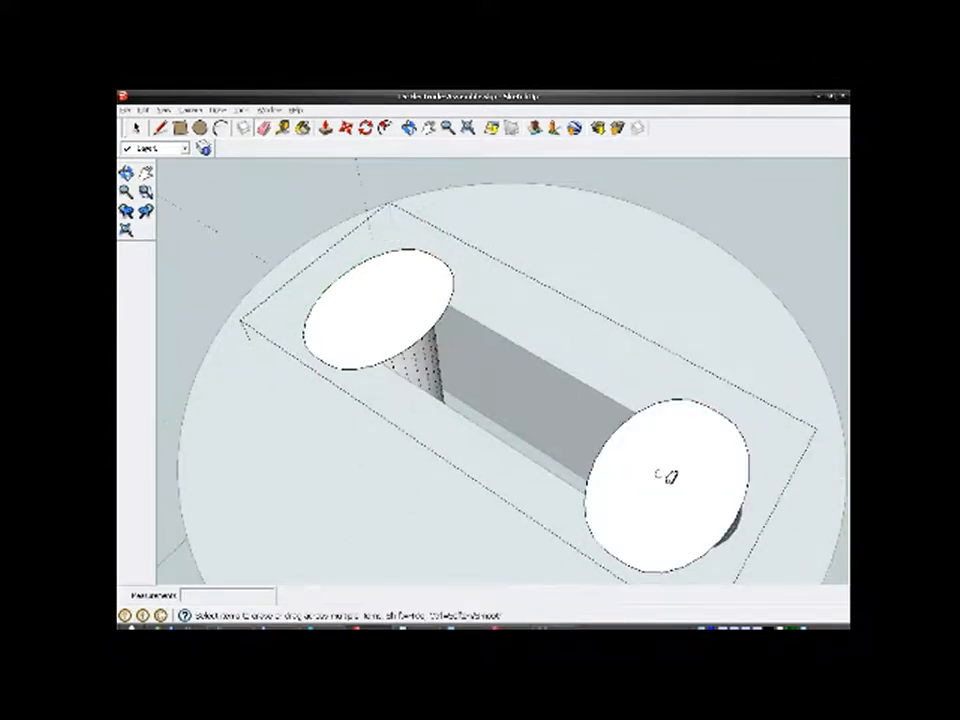
scroll(668, 475, "up", 6)
mouse_move(660, 443)
middle_mouse_down()
mouse_move(688, 464)
mouse_move(699, 452)
middle_mouse_up()
left_click(263, 128)
key("l")
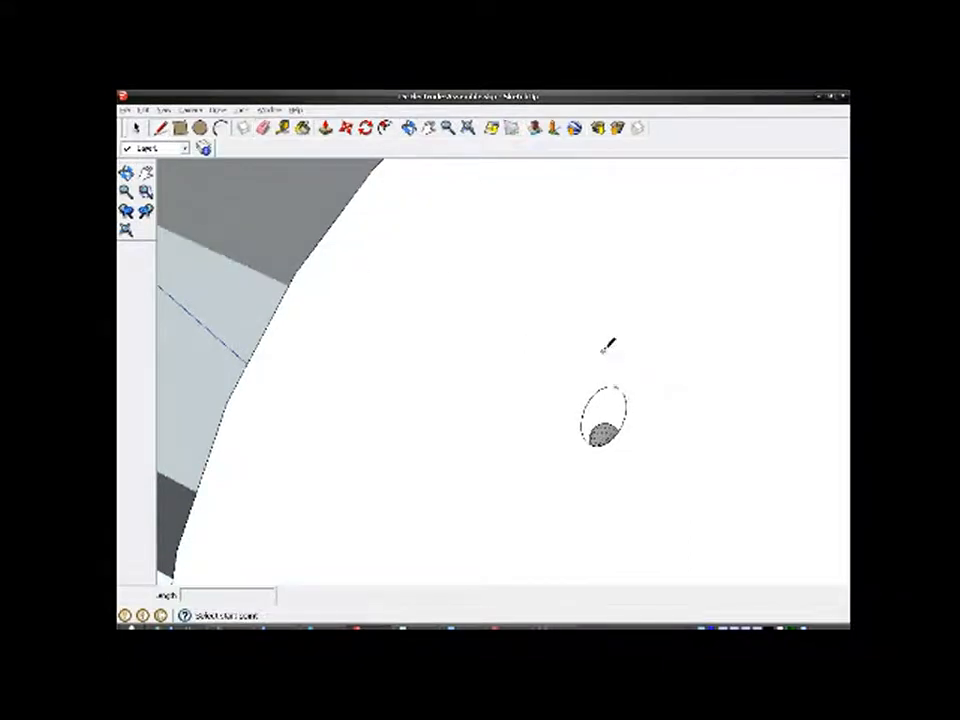
right_click(606, 345)
left_click(637, 391)
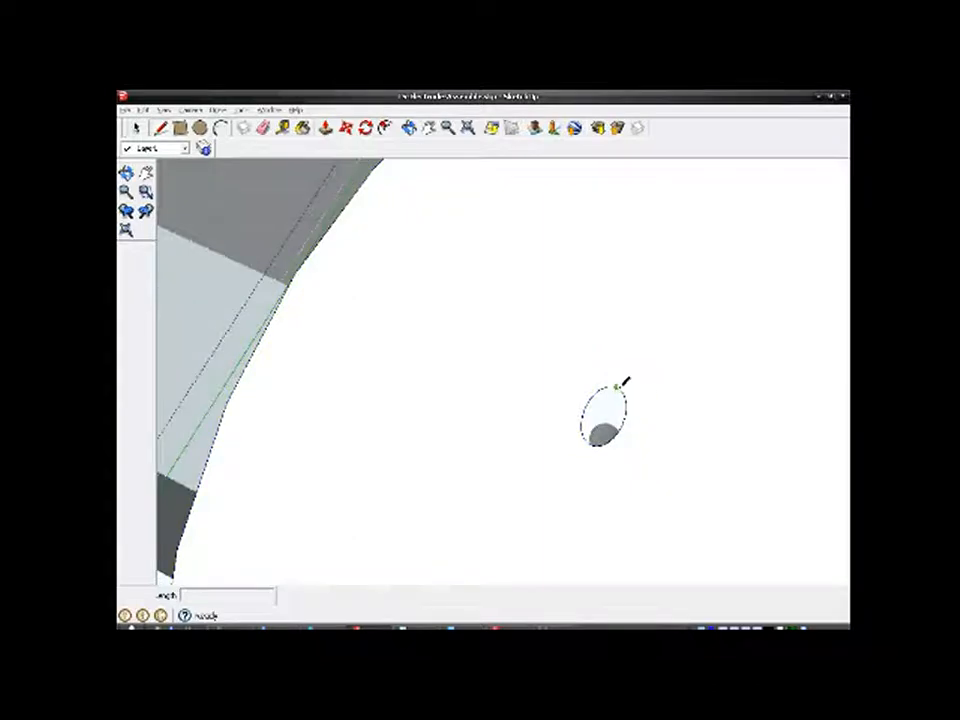
left_click(617, 387)
left_click(593, 443)
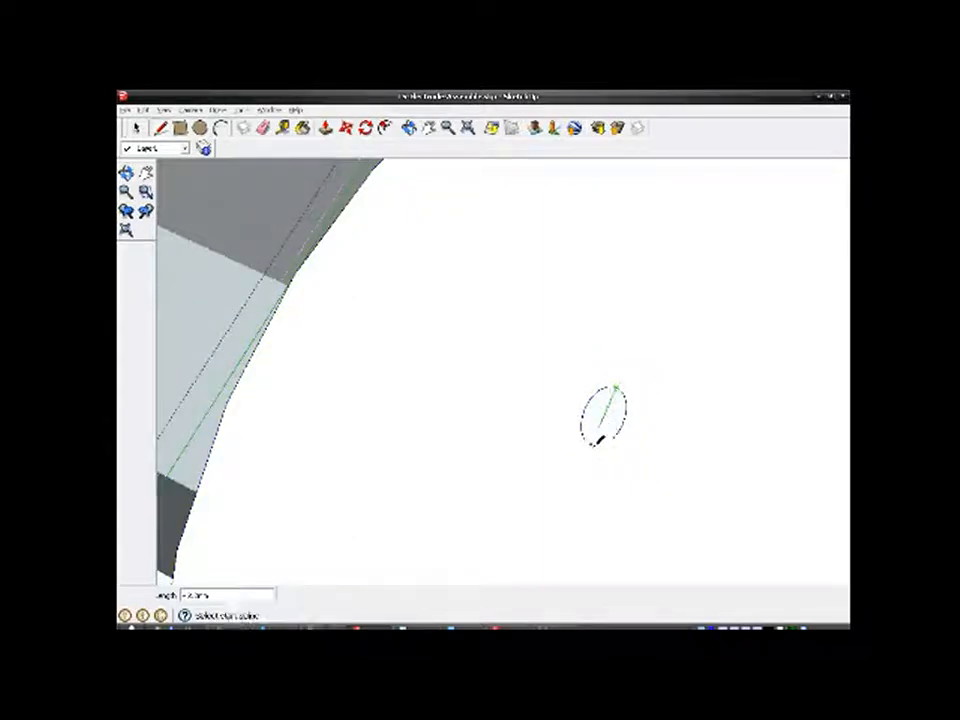
Step: Erase the second disc's dividing line and centre-hole outline to leave an unbroken face
key("space")
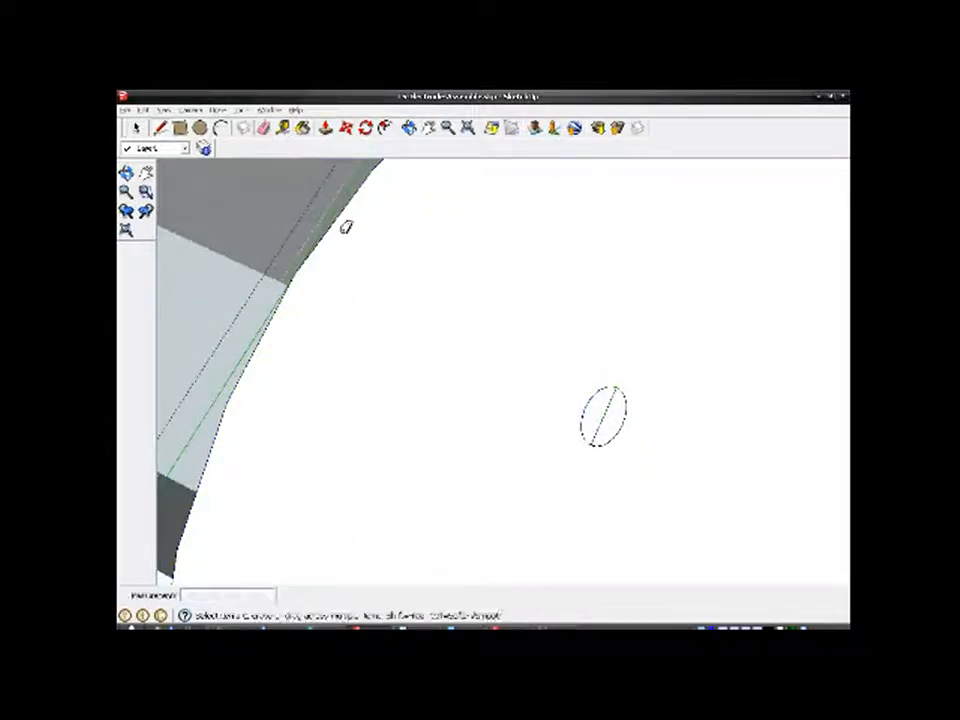
scroll(615, 390, "up", 5)
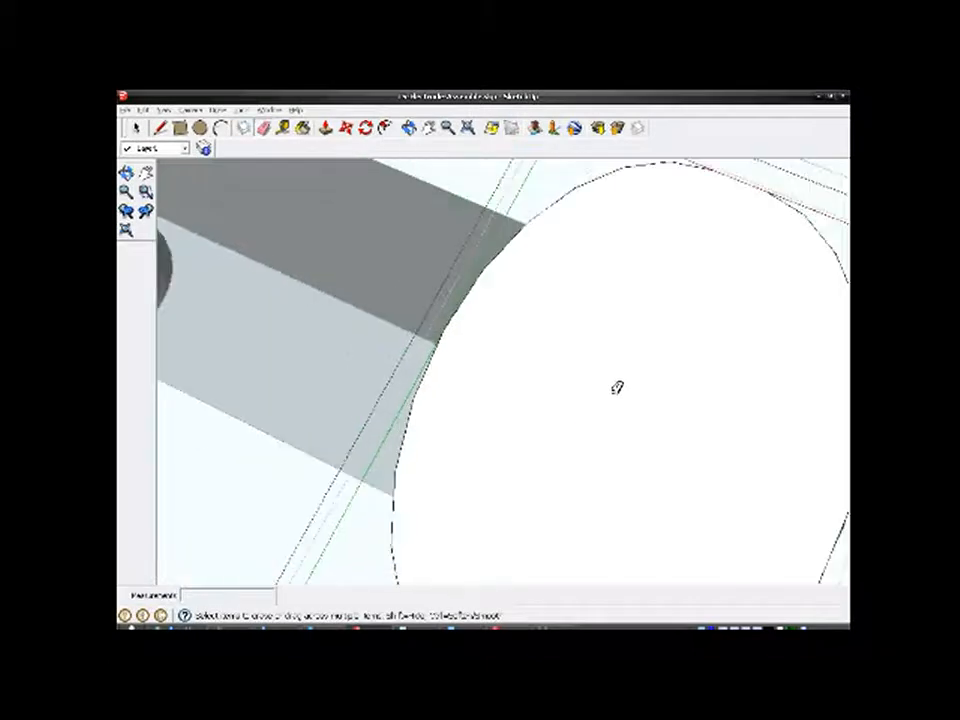
scroll(612, 372, "down", 2)
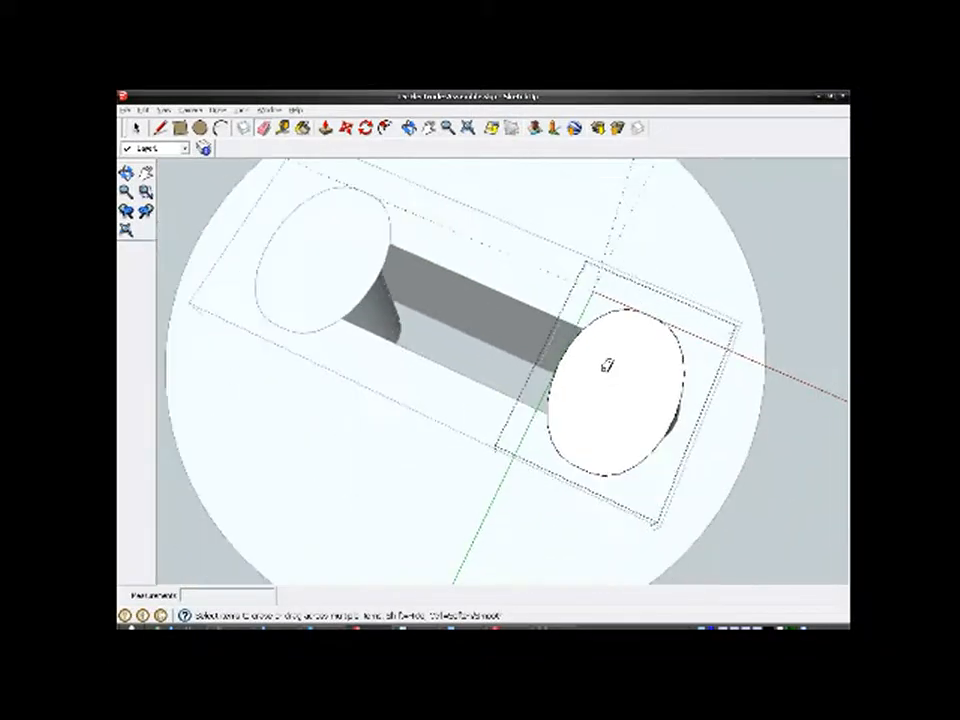
Step: Push/Pull the second disc's flat face down to the top edge of the round post beneath it
left_click(137, 129)
middle_click_drag(245, 270, 589, 221)
scroll(533, 234, "up", 3)
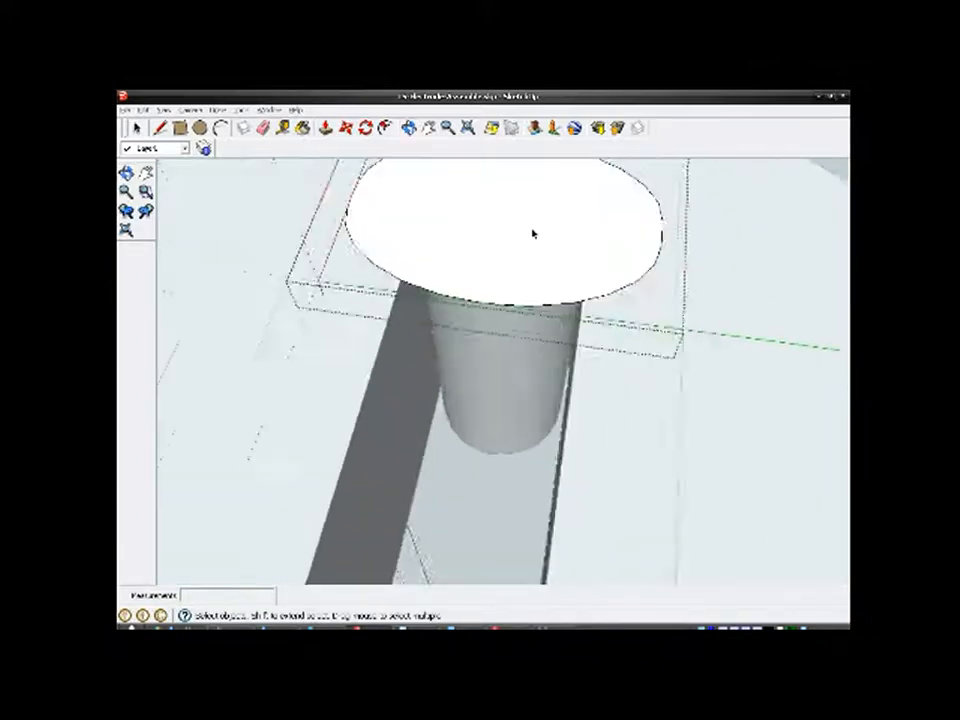
scroll(531, 232, "up", 3)
middle_click_drag(529, 229, 549, 210)
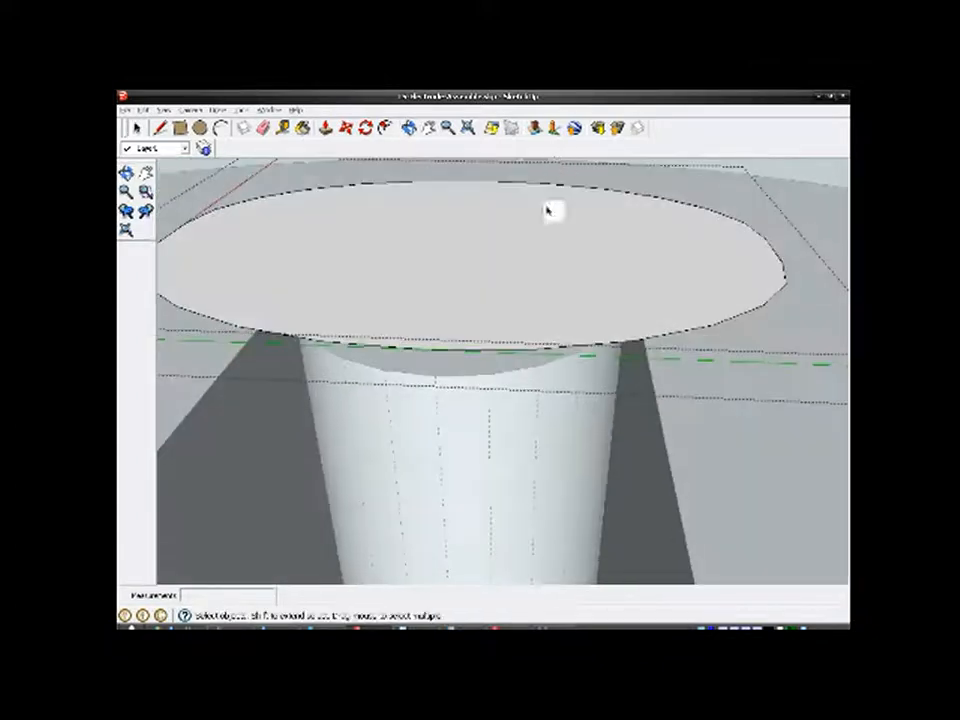
left_click(514, 285)
middle_click_drag(514, 285, 506, 233)
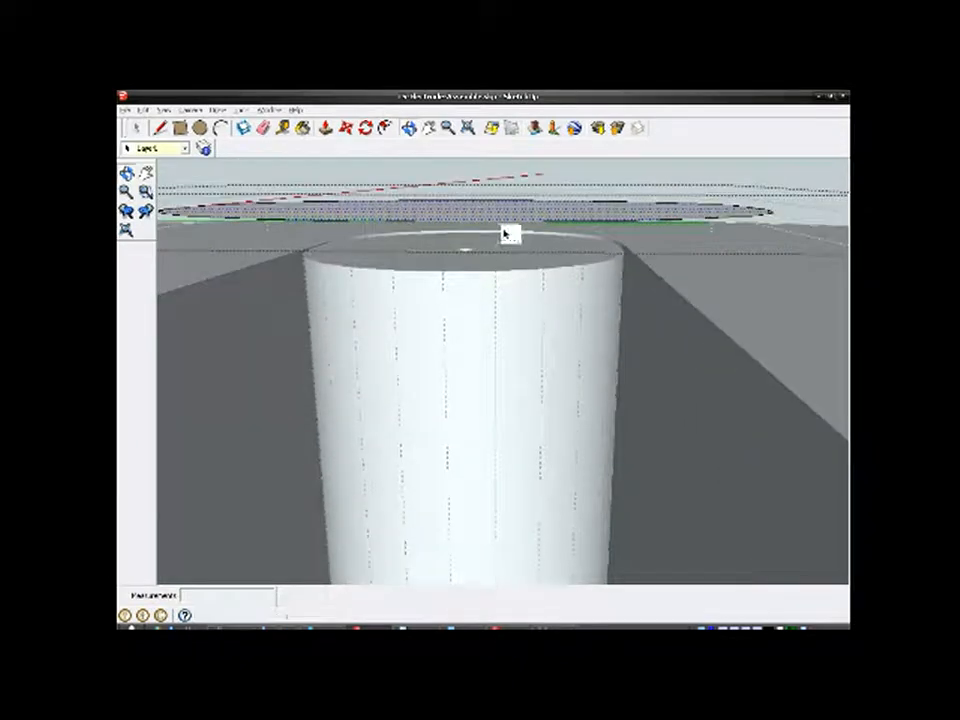
left_click(326, 129)
scroll(481, 322, "up", 2)
mouse_move(481, 322)
middle_mouse_down()
mouse_move(489, 302)
mouse_move(489, 317)
middle_mouse_up()
scroll(473, 408, "down", 2)
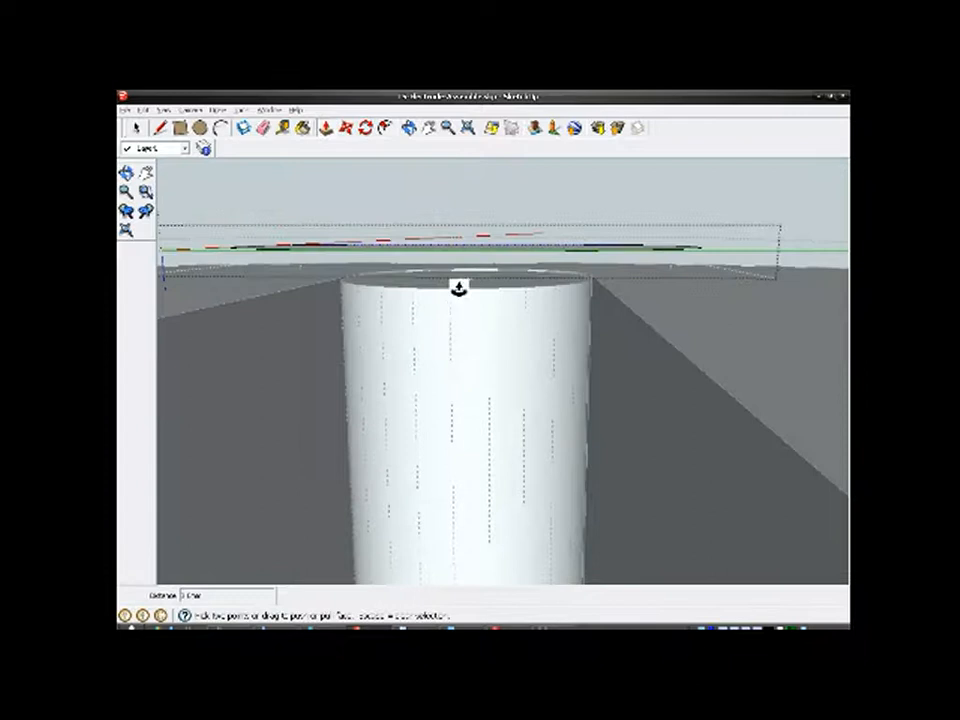
scroll(469, 251, "up", 2)
middle_click_drag(504, 377, 527, 267)
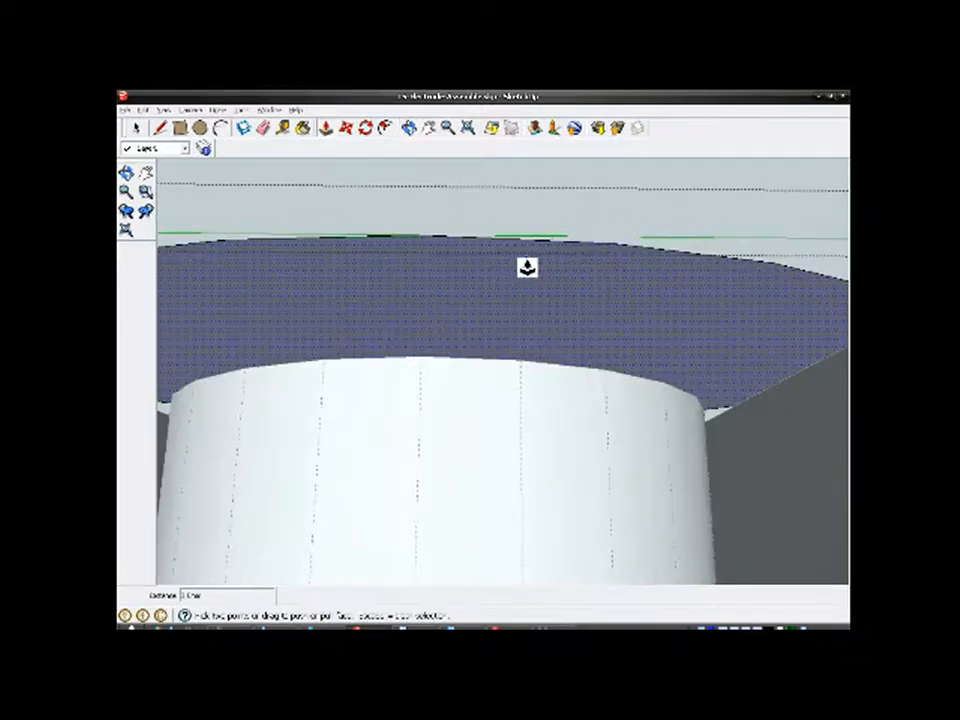
left_click(477, 312)
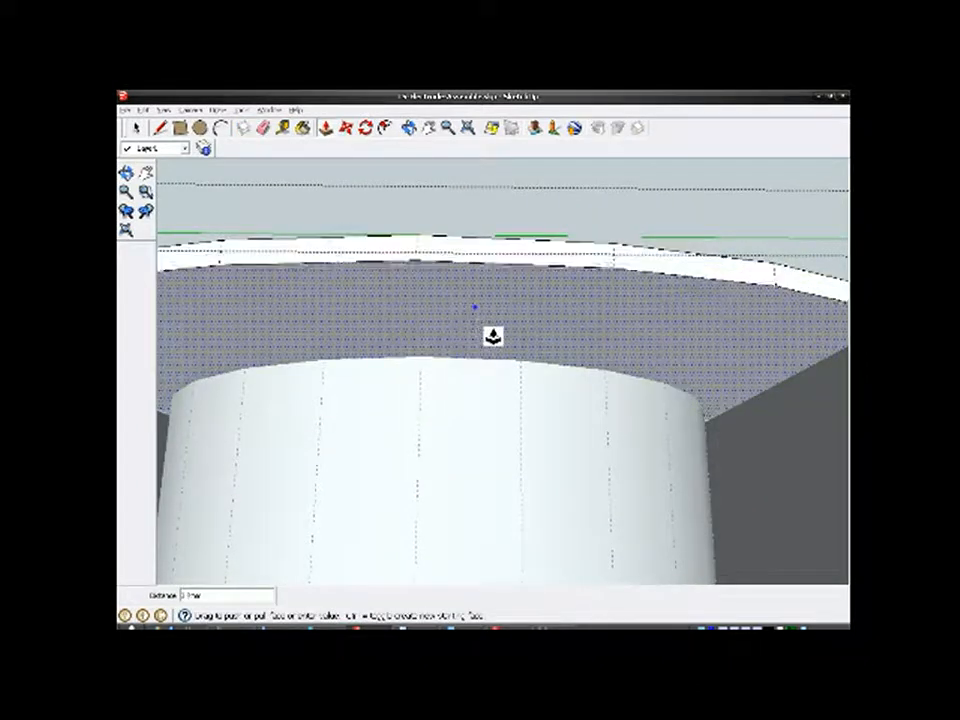
left_click(524, 370)
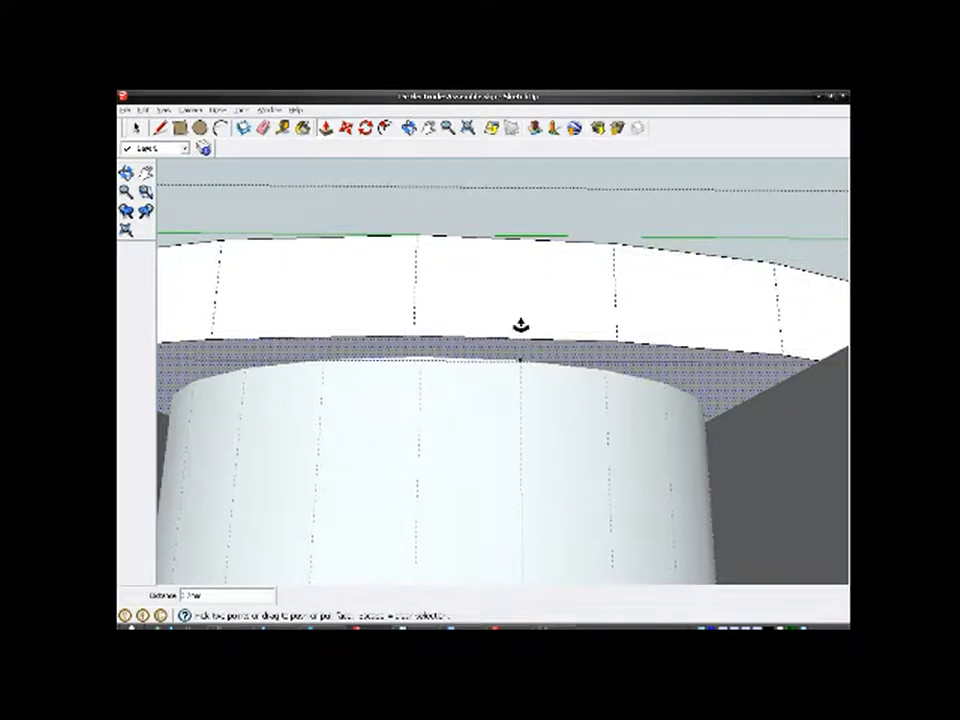
scroll(520, 320, "down", 4)
middle_click_drag(521, 315, 492, 393)
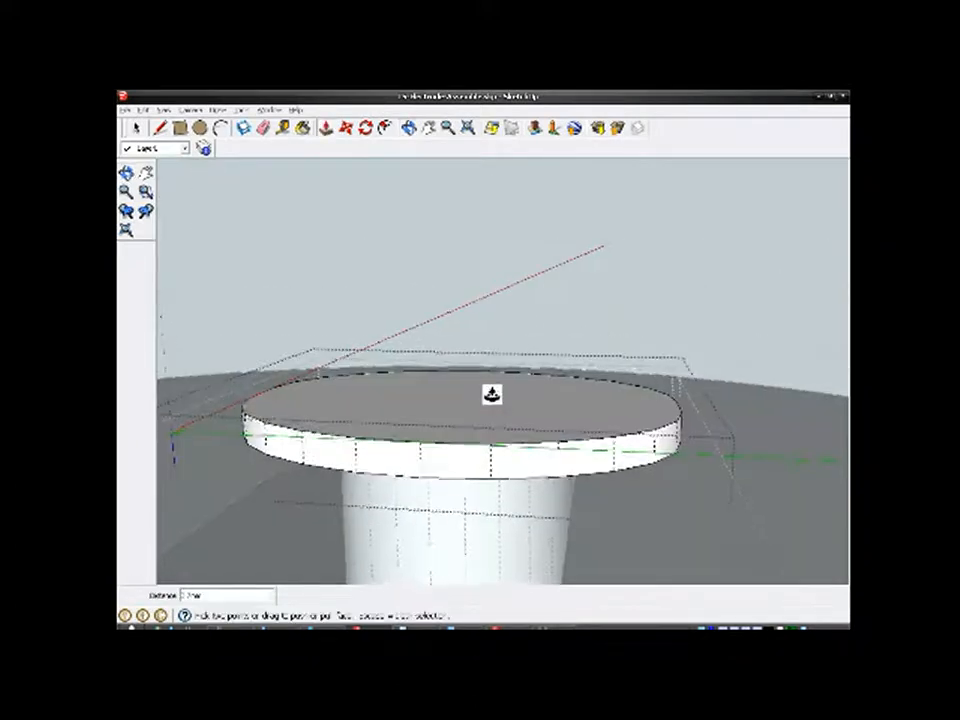
scroll(495, 362, "down", 6)
scroll(476, 417, "up", 3)
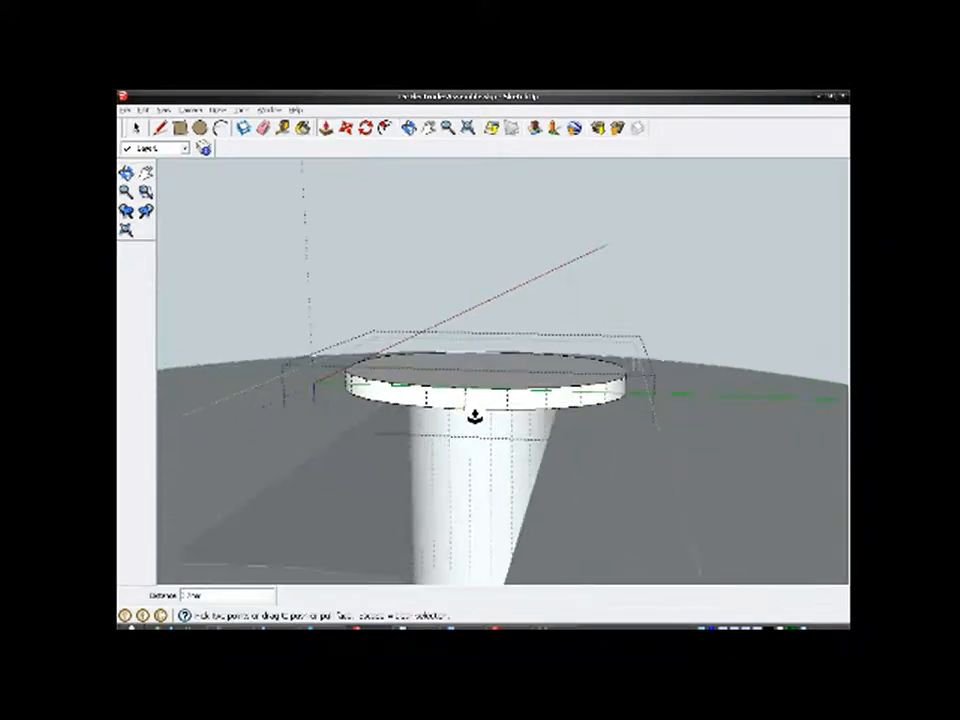
Step: Close the second disc's group and explode it so its geometry merges with the round post
left_click(136, 128)
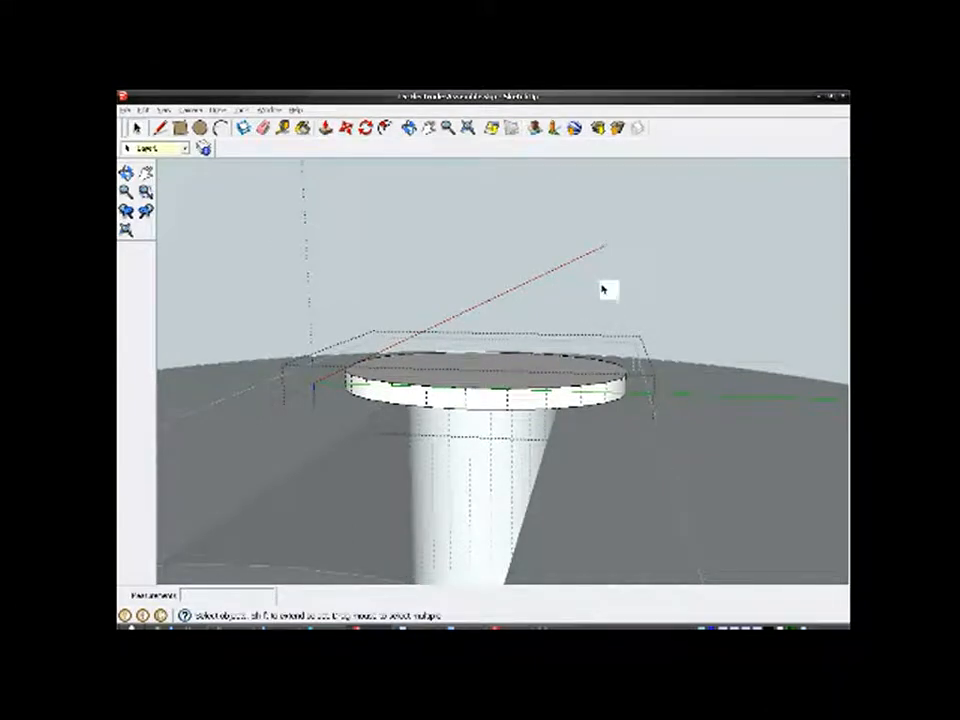
middle_click_drag(611, 294, 613, 298)
left_click(521, 400)
right_click(521, 400)
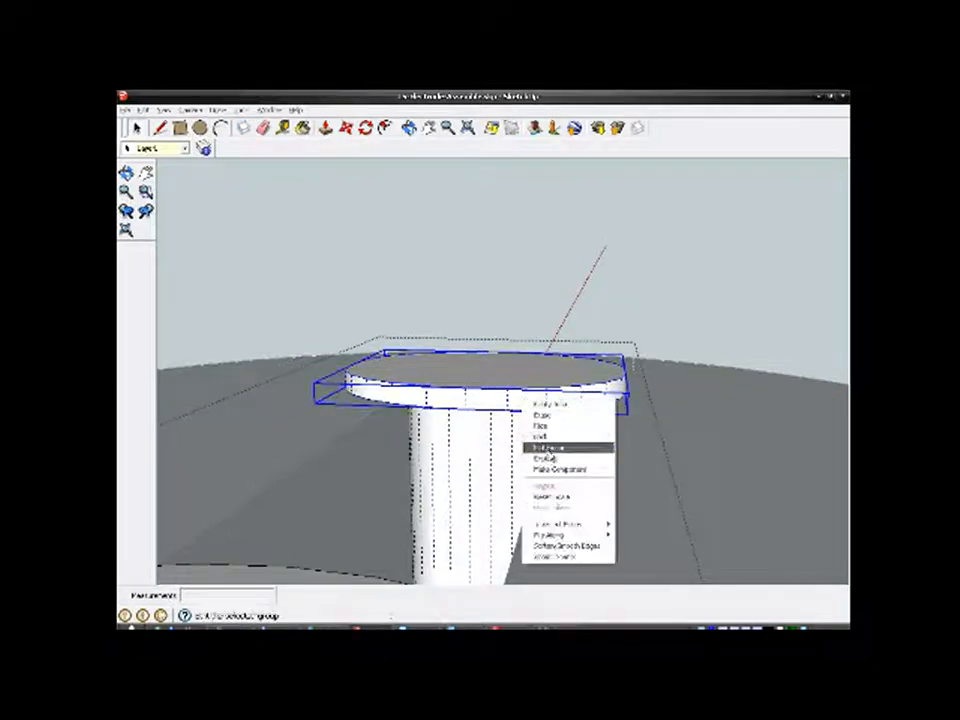
left_click(551, 460)
Step: Select everything connected to the exploded disc to check whether it is joined to the post
right_click(525, 406)
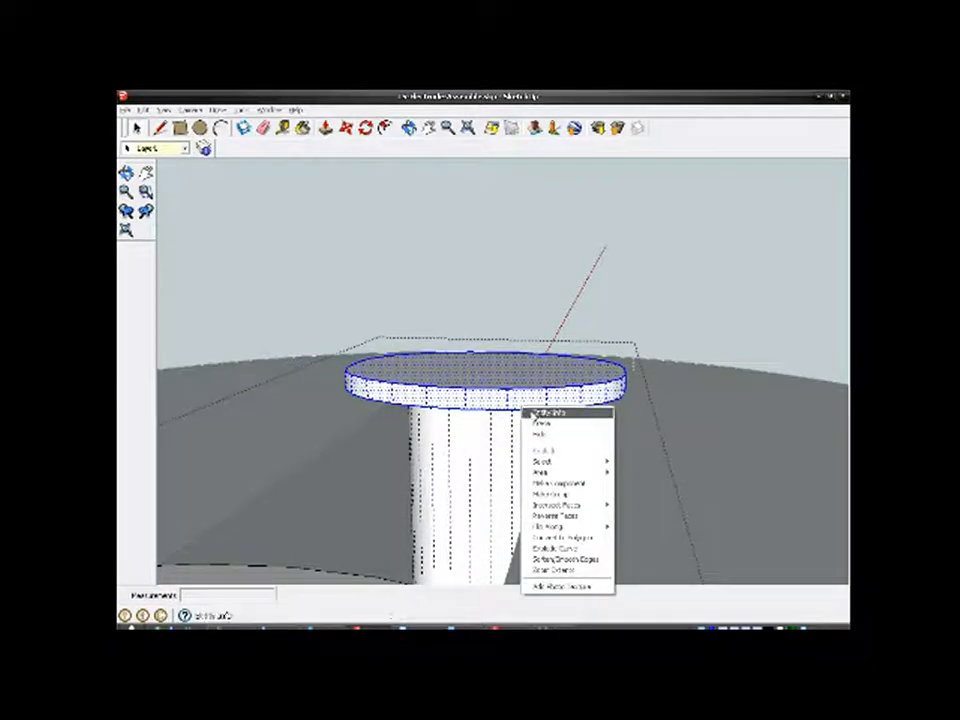
mouse_move(591, 463)
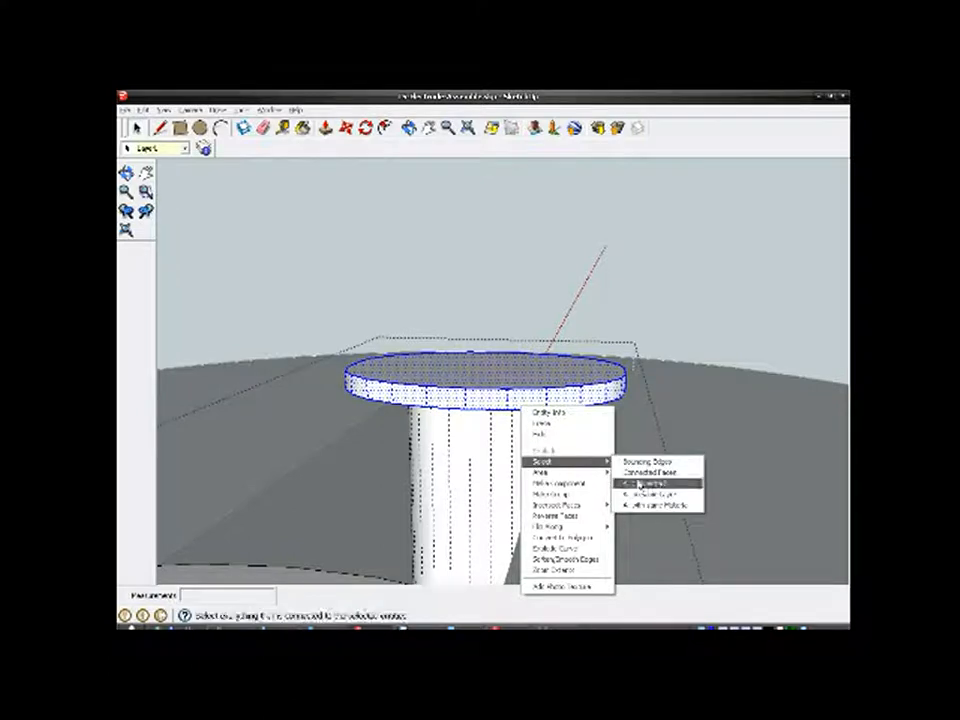
left_click(636, 482)
right_click(531, 412)
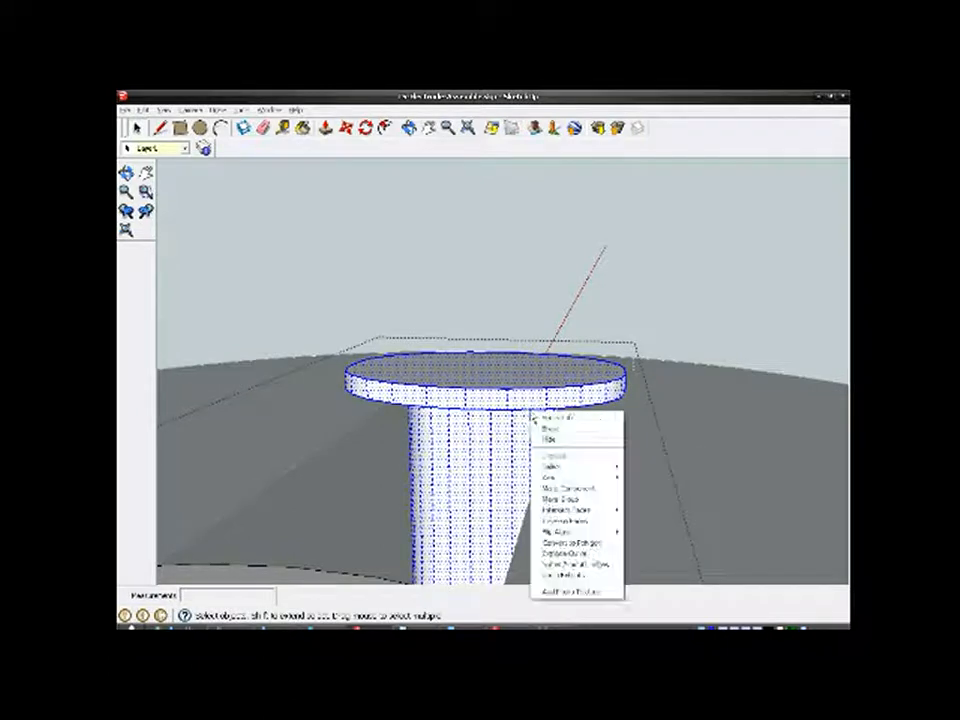
mouse_move(583, 512)
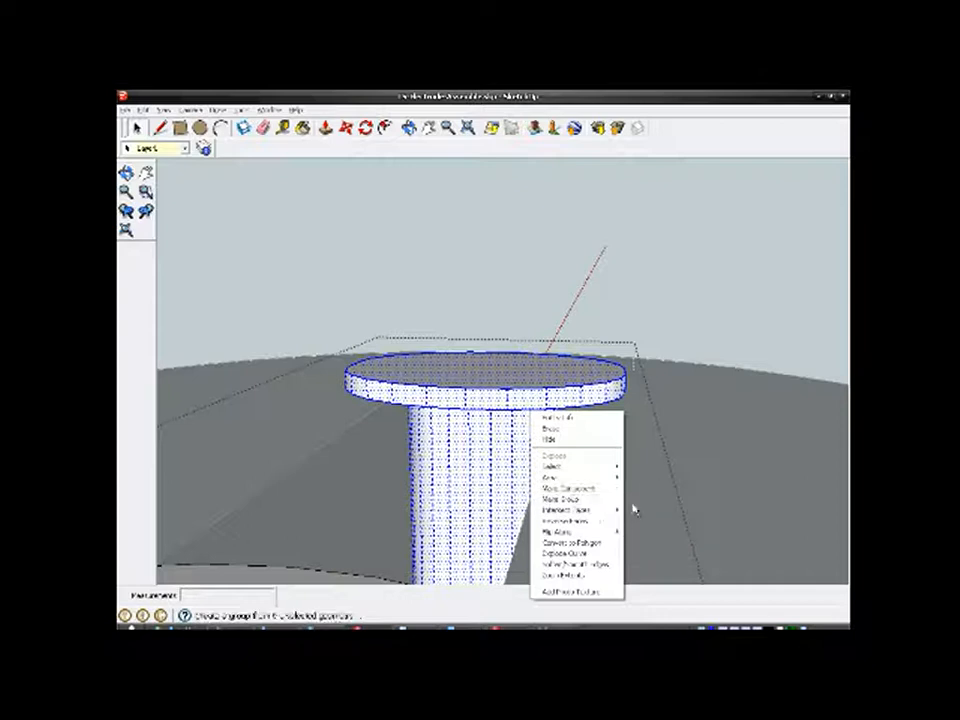
left_click(636, 513)
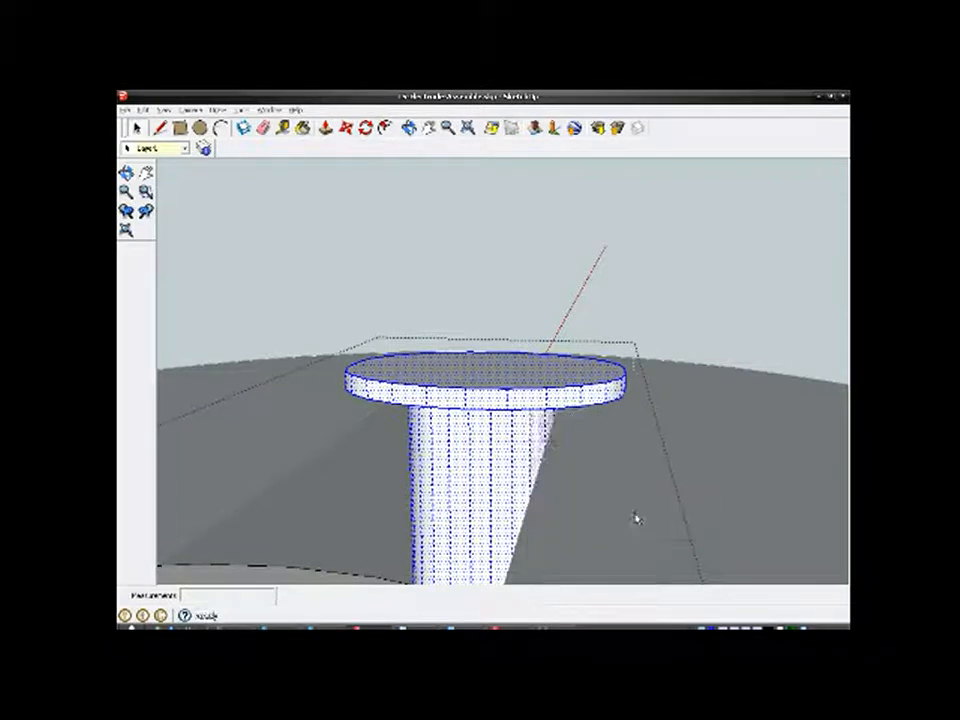
left_click(505, 430)
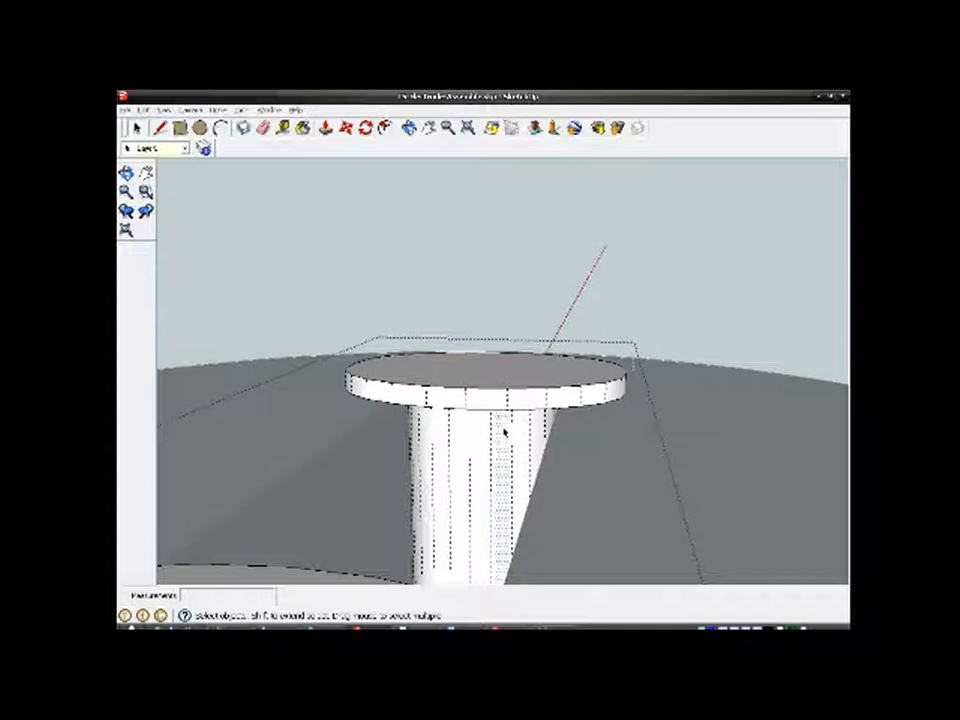
Step: Hide the disc's flat top face and turn off the display of hidden geometry to expose the inside
middle_click_drag(501, 399, 523, 489)
left_click(503, 457)
right_click(503, 457)
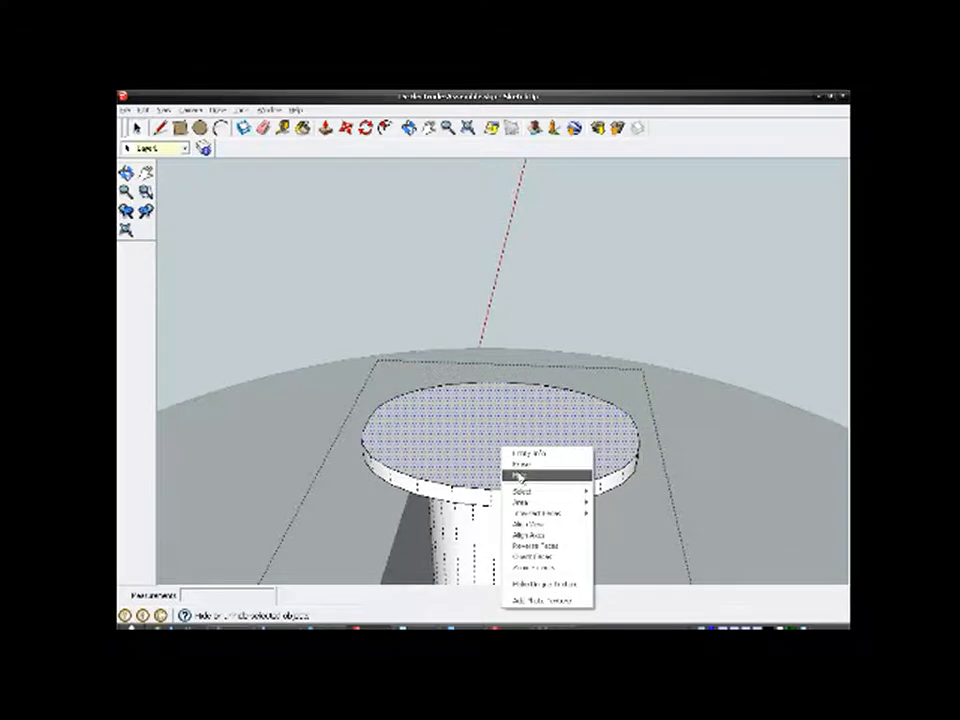
left_click(518, 476)
scroll(518, 476, "up", 2)
middle_click_drag(514, 465, 516, 519)
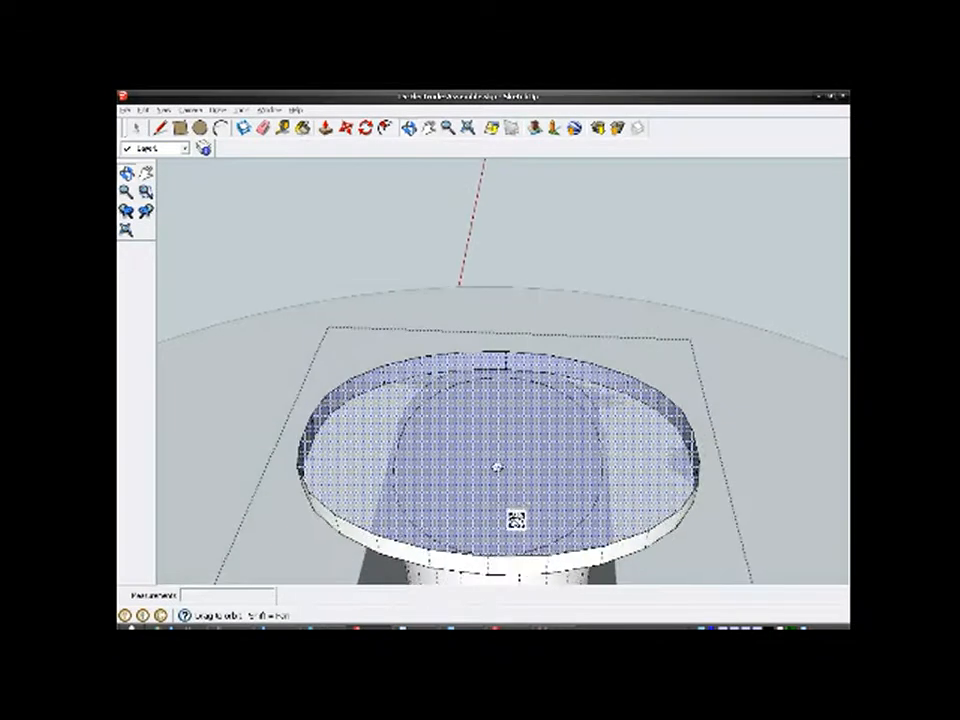
scroll(505, 470, "up", 3)
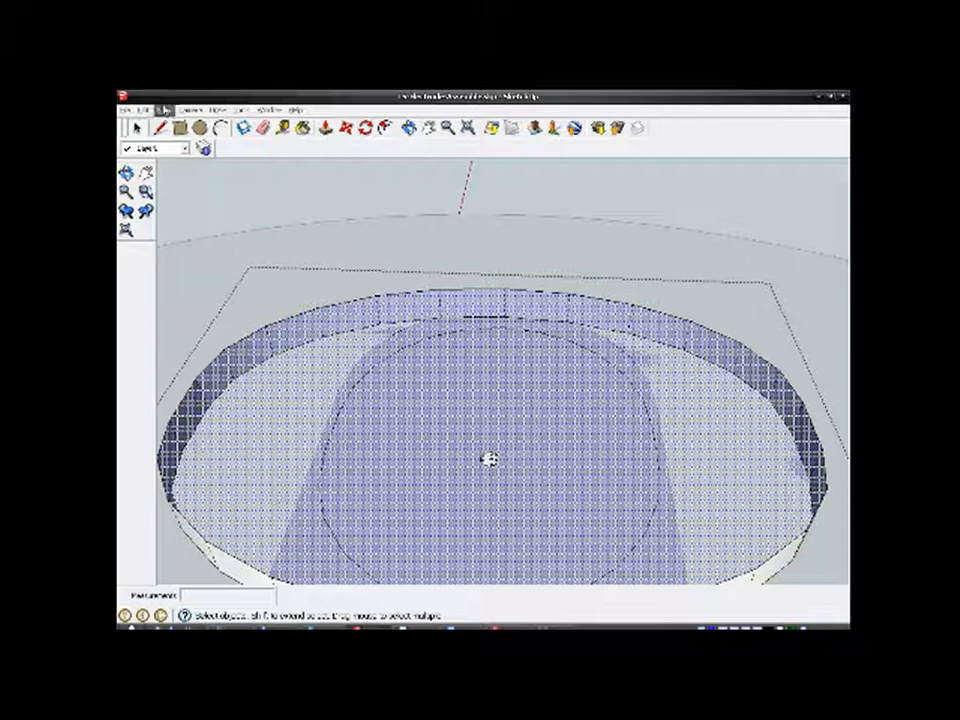
left_click(166, 111)
left_click(180, 151)
Step: Erase the round internal face that closes off the post around the small centre hole
scroll(546, 501, "up", 2)
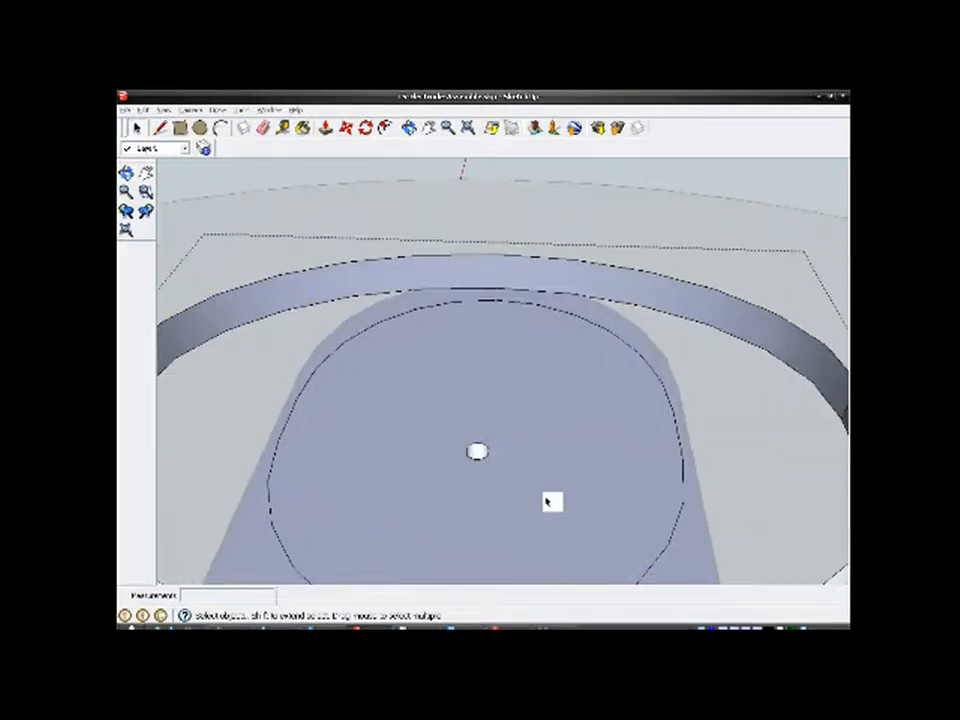
left_click(530, 421)
right_click(530, 421)
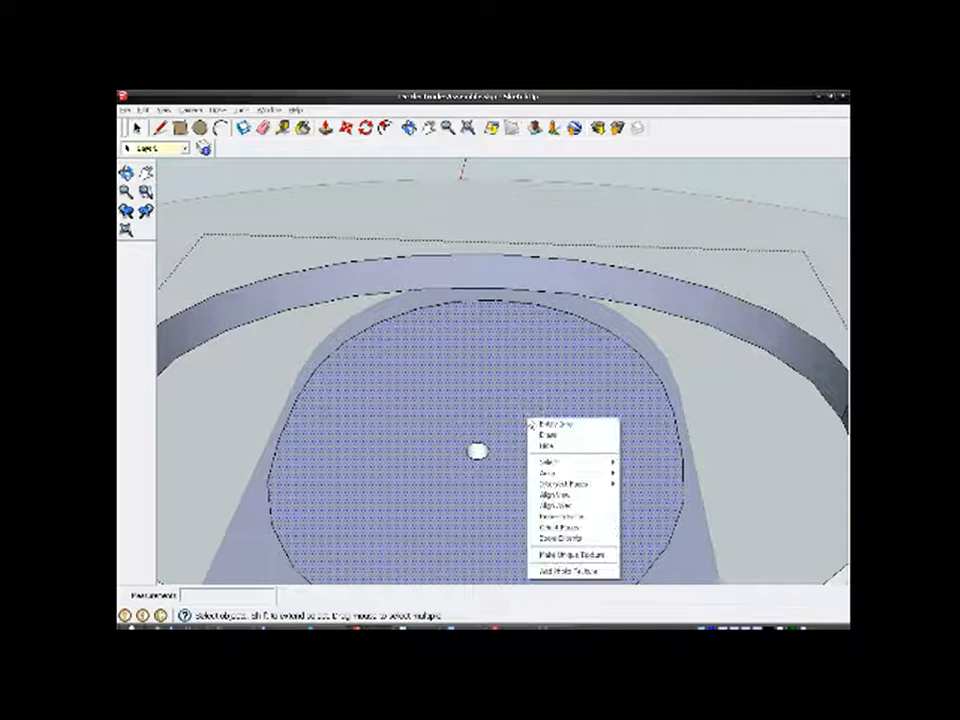
left_click(541, 435)
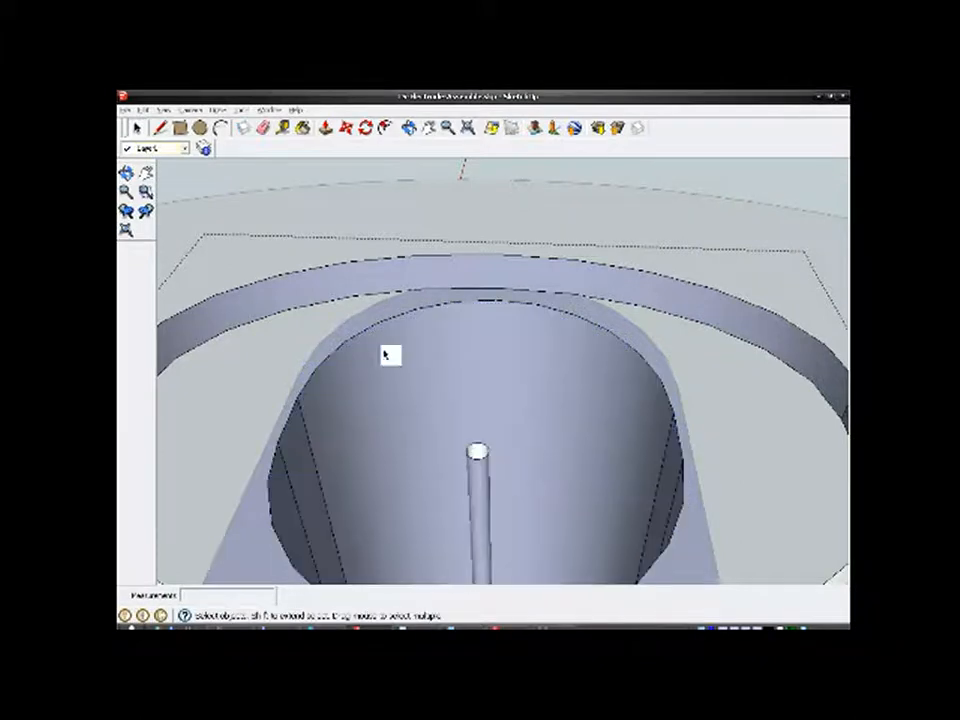
Step: Cap the thin centre tube's open end with a line across it, and erase the line to leave one face
left_click(159, 128)
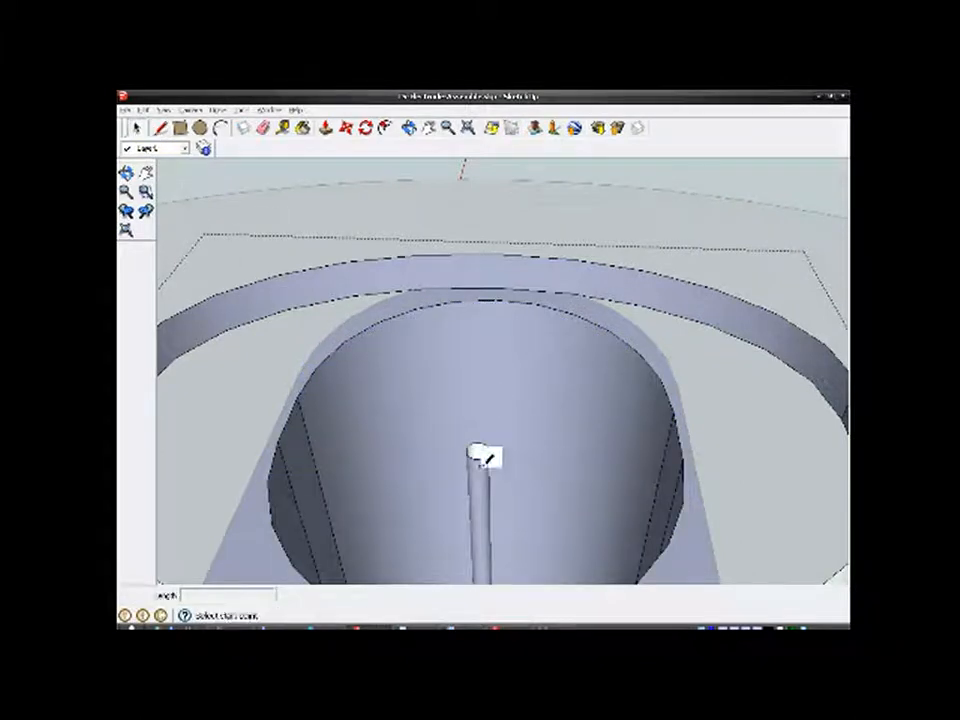
scroll(484, 454, "up", 4)
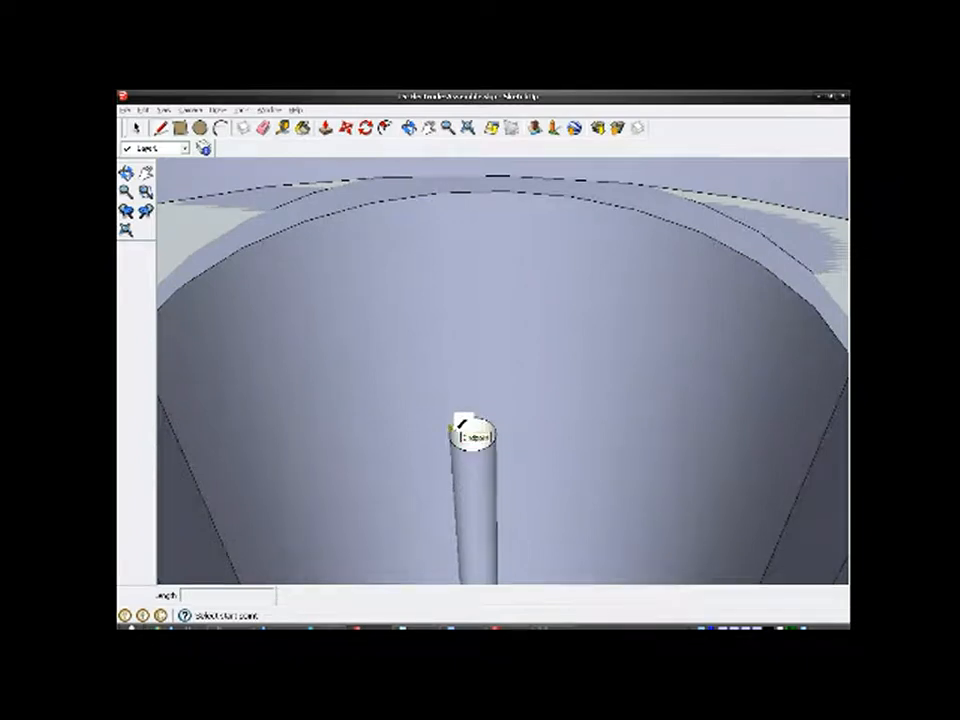
left_click(452, 428)
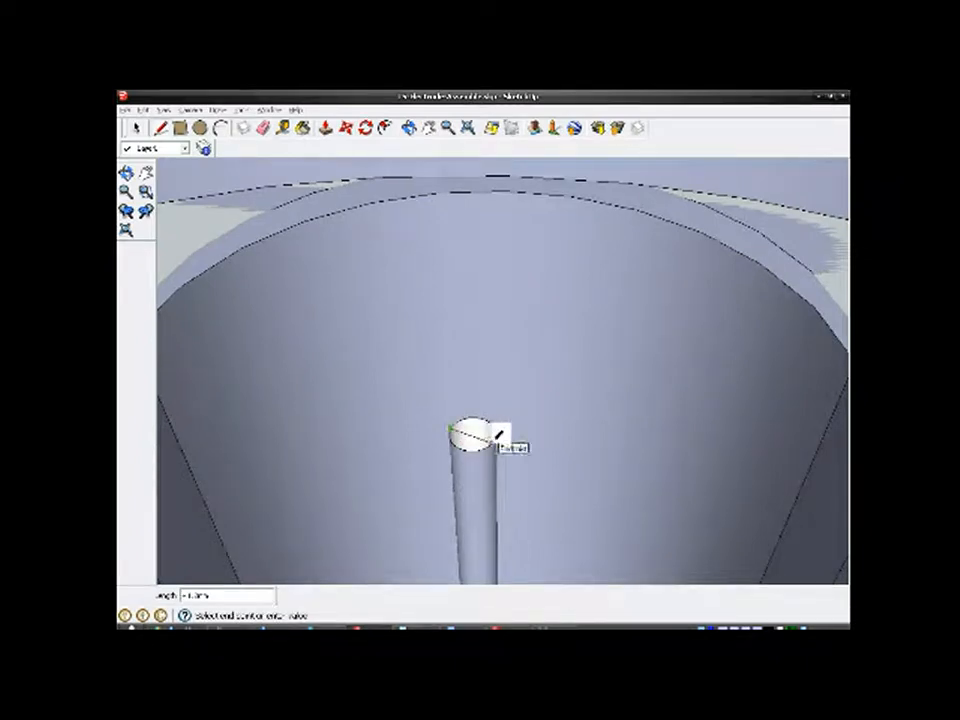
left_click(498, 435)
left_click(263, 128)
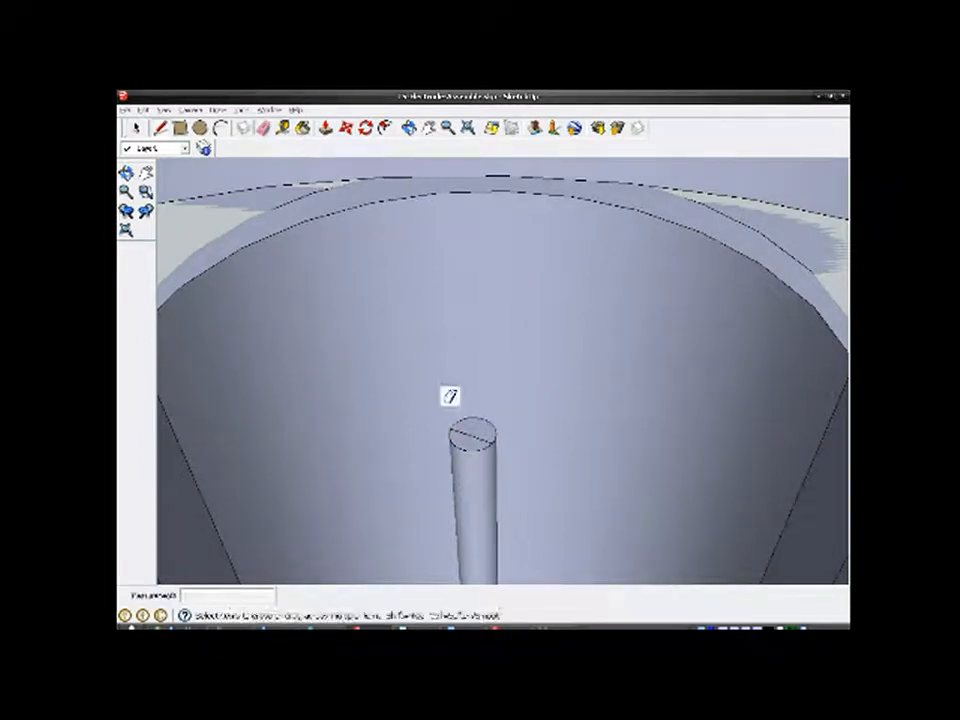
left_click(472, 432)
Step: Turn the display of hidden geometry back on
scroll(474, 433, "down", 5)
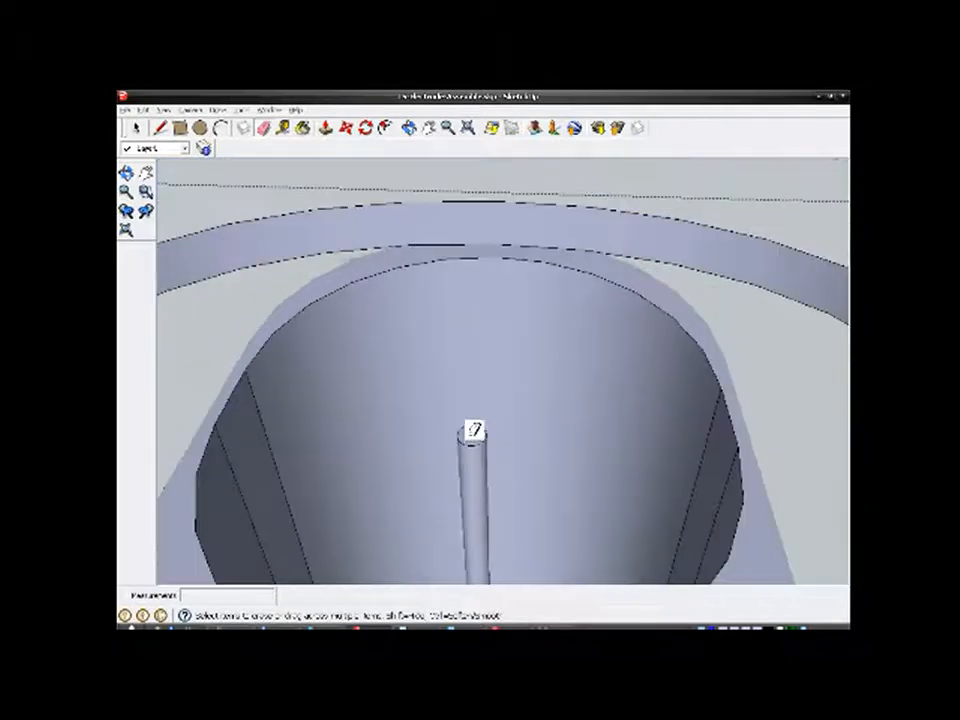
scroll(472, 448, "down", 3)
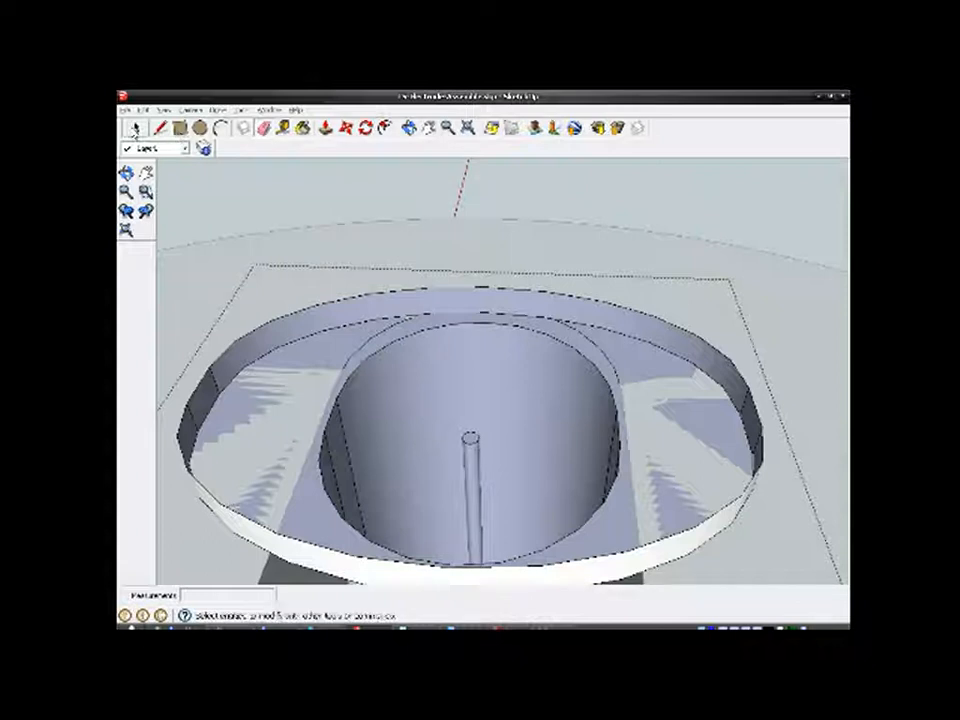
left_click(163, 110)
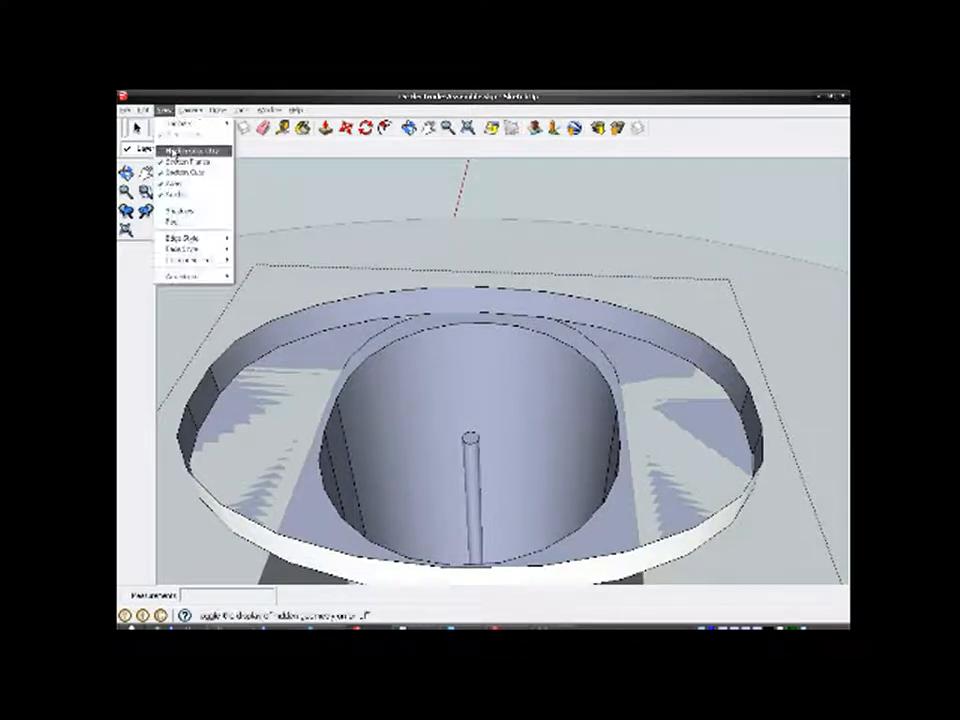
Step: Turn on the display of hidden geometry and unhide the hidden top face of the disc above the cylinder
left_click(178, 150)
right_click(464, 333)
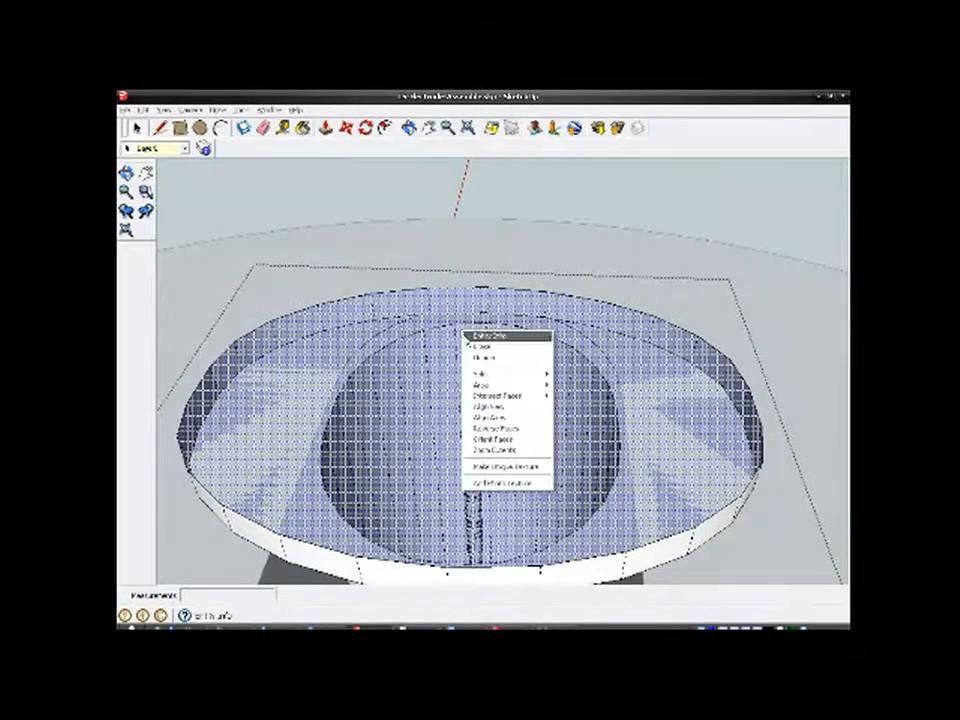
left_click(480, 357)
Step: Edit the flat disc group above the neighbouring cylinder and Push/Pull its underside down to the cylinder's top
scroll(482, 360, "down", 3)
mouse_move(484, 360)
middle_mouse_down()
mouse_move(499, 399)
mouse_move(495, 326)
mouse_move(490, 362)
middle_mouse_up()
scroll(488, 362, "down", 4)
middle_click_drag(546, 343, 311, 358)
scroll(343, 289, "up", 5)
scroll(341, 298, "up", 1)
middle_click_drag(414, 366, 386, 283)
left_click(447, 306)
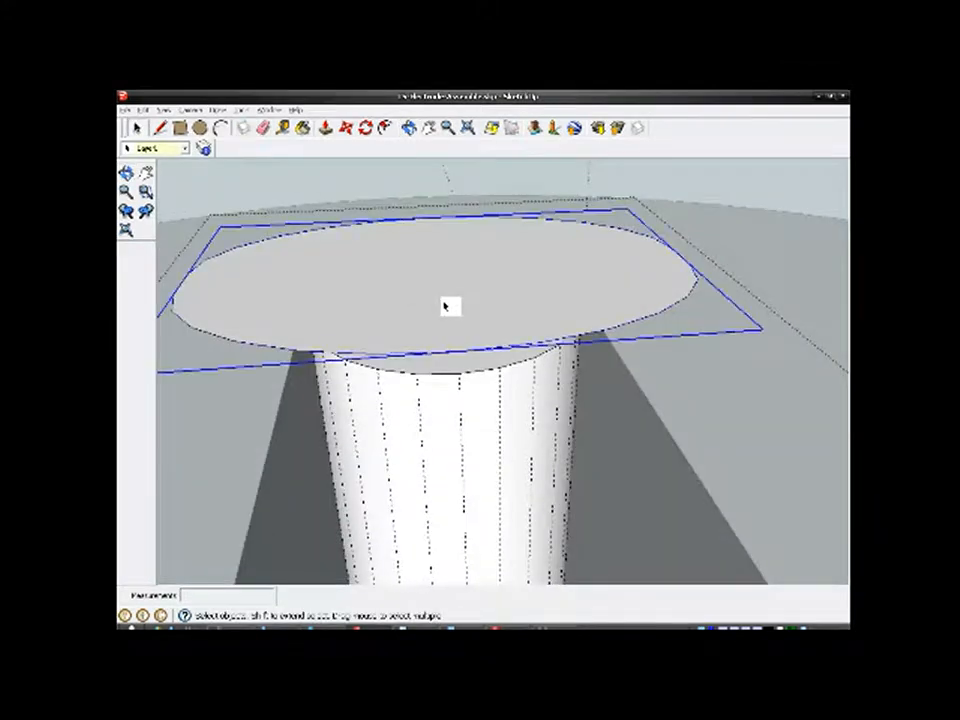
right_click(446, 304)
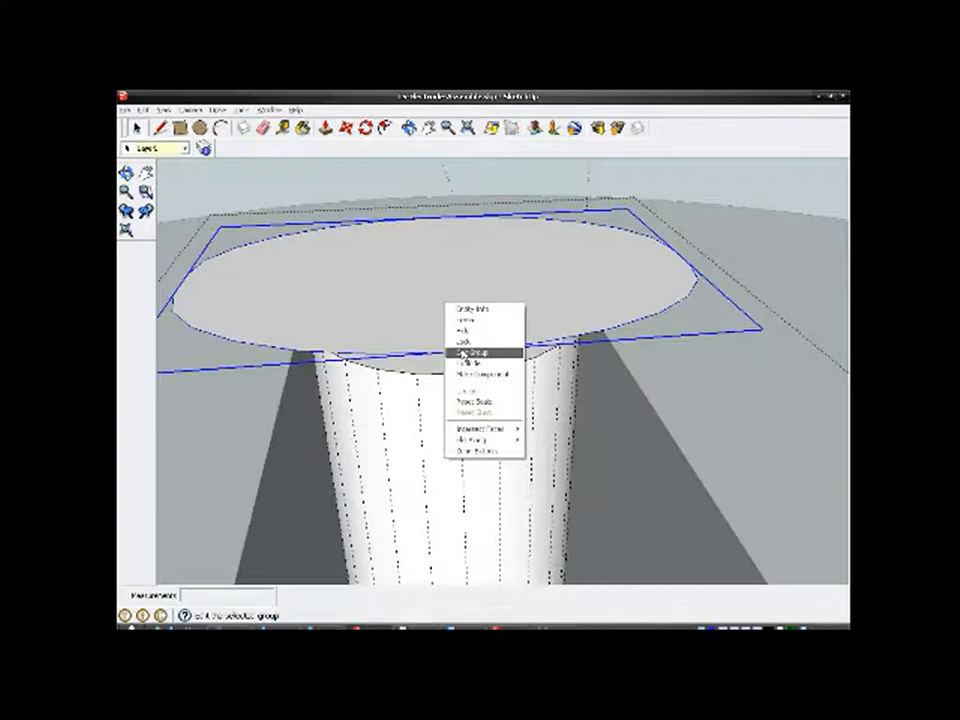
left_click(460, 352)
scroll(465, 345, "up", 2)
mouse_move(436, 223)
middle_mouse_down()
mouse_move(448, 236)
mouse_move(442, 225)
middle_mouse_up()
left_click(326, 128)
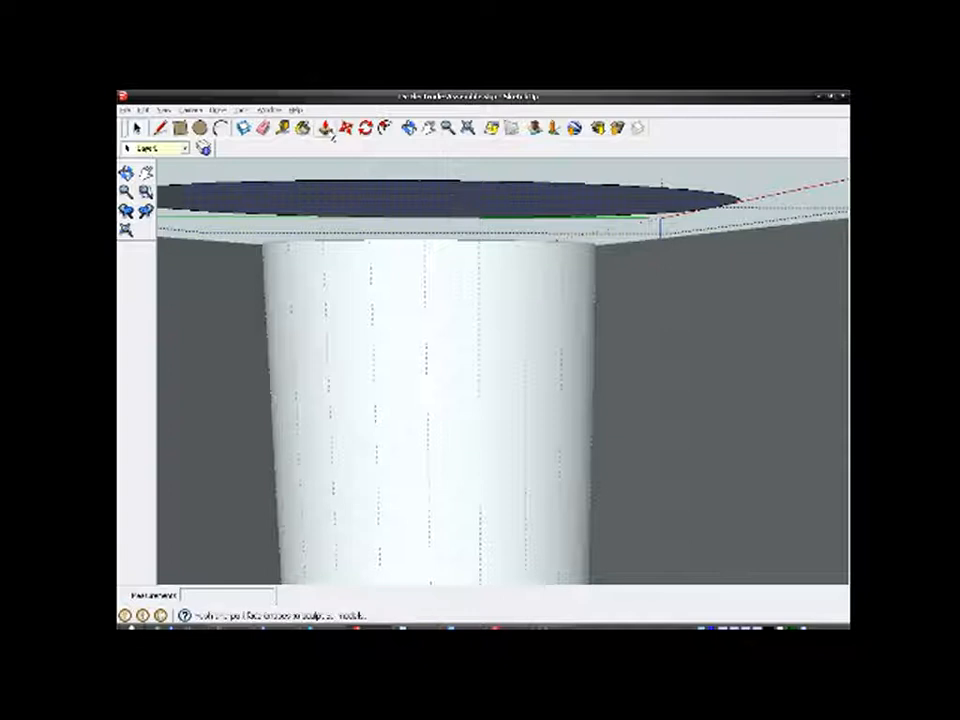
left_click(418, 213)
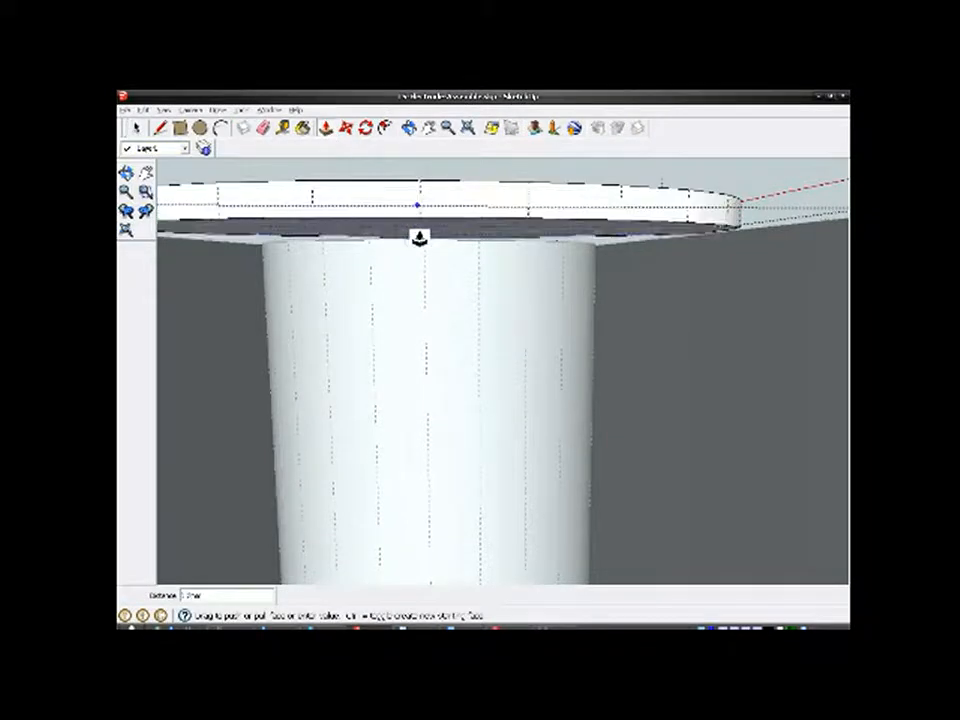
left_click(425, 250)
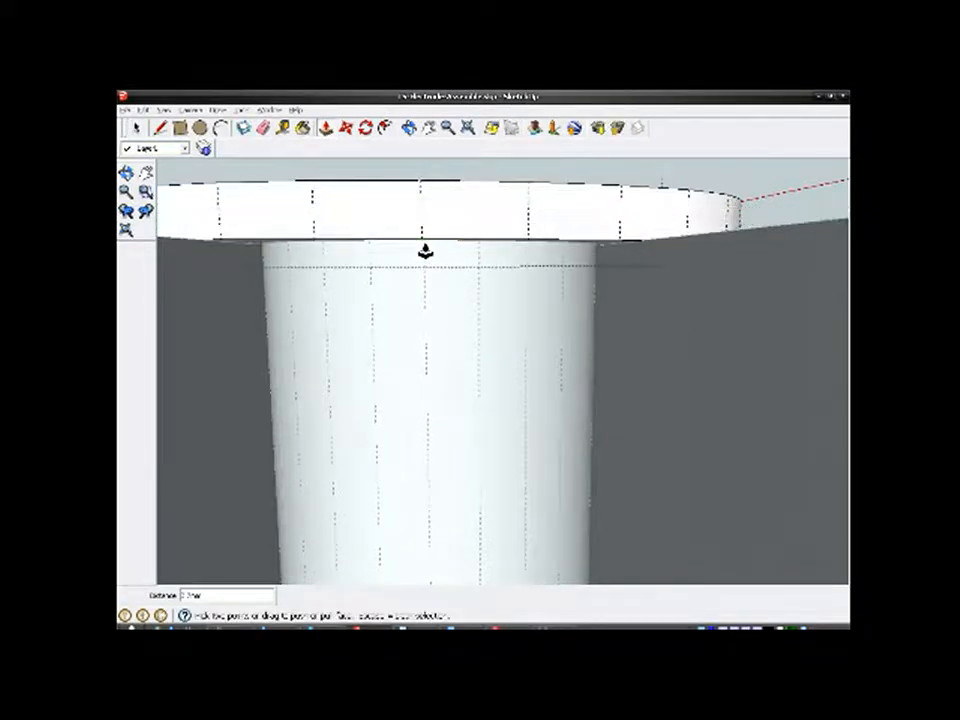
Step: Finish editing the disc group and explode it into loose geometry
left_click(137, 130)
middle_click_drag(548, 313, 540, 279)
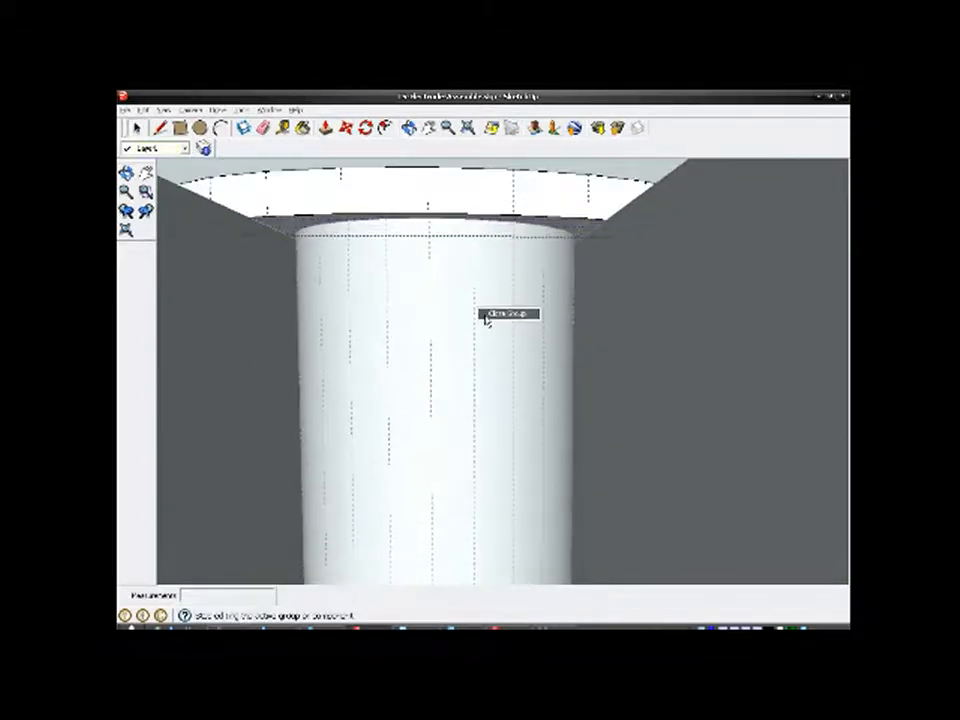
left_click(505, 314)
left_click(463, 202)
right_click(465, 203)
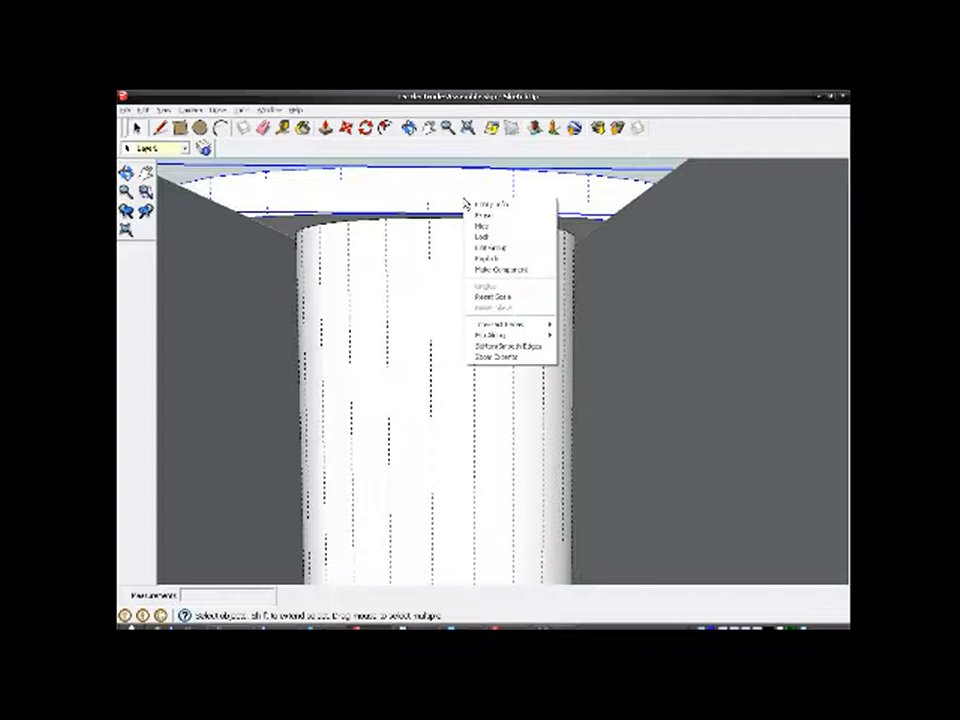
left_click(495, 262)
Step: Select all geometry connected to the disc and cylinder, and intersect its faces with the model
right_click(477, 207)
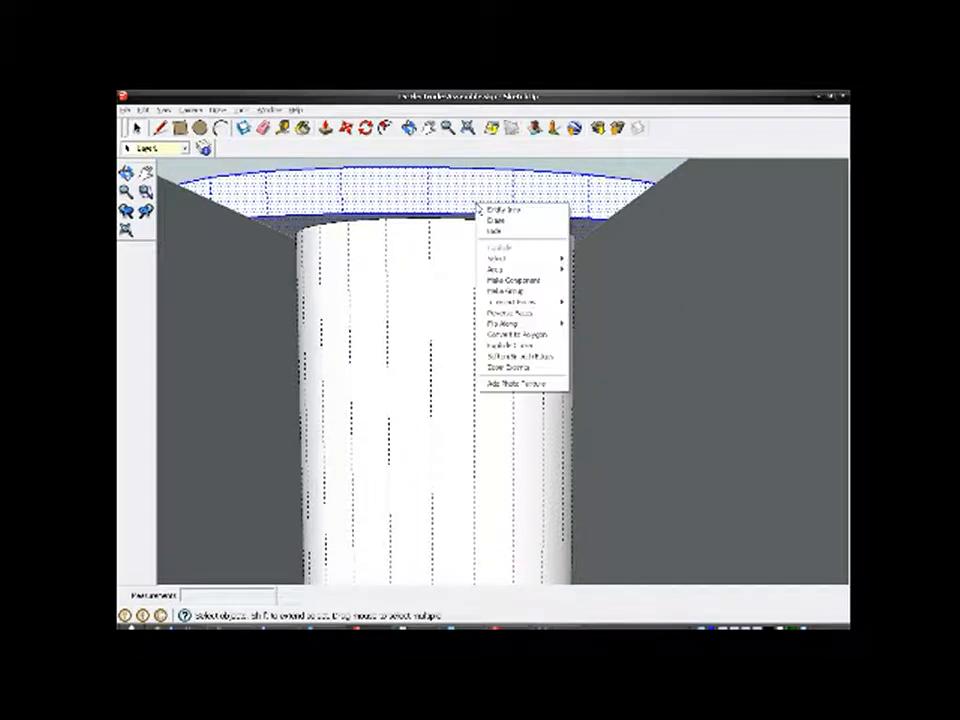
mouse_move(533, 305)
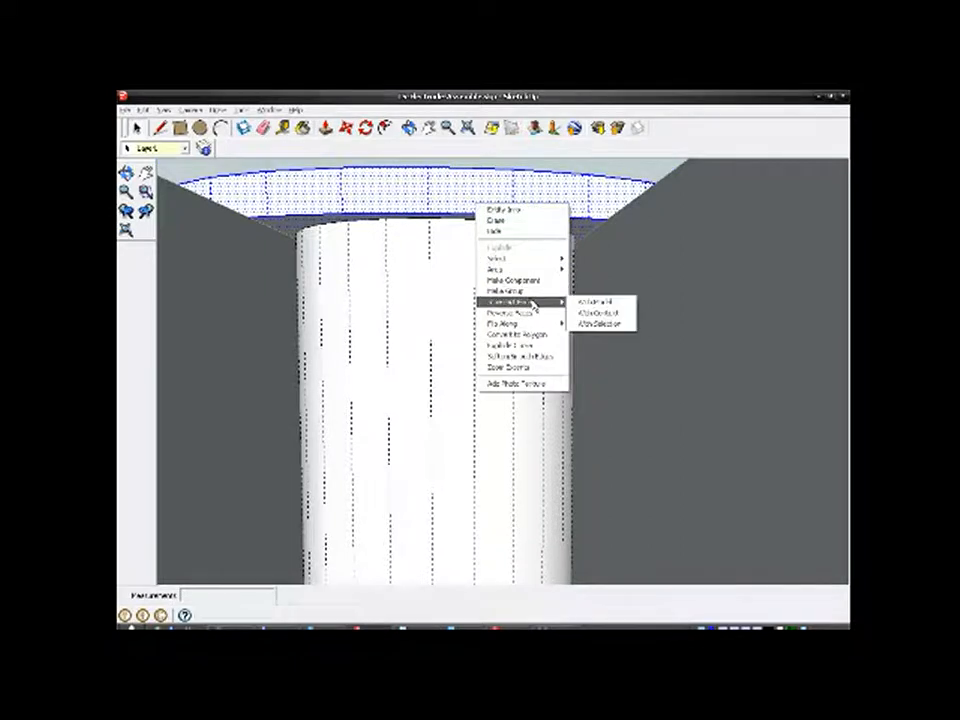
left_click(457, 199)
right_click(457, 199)
mouse_move(520, 252)
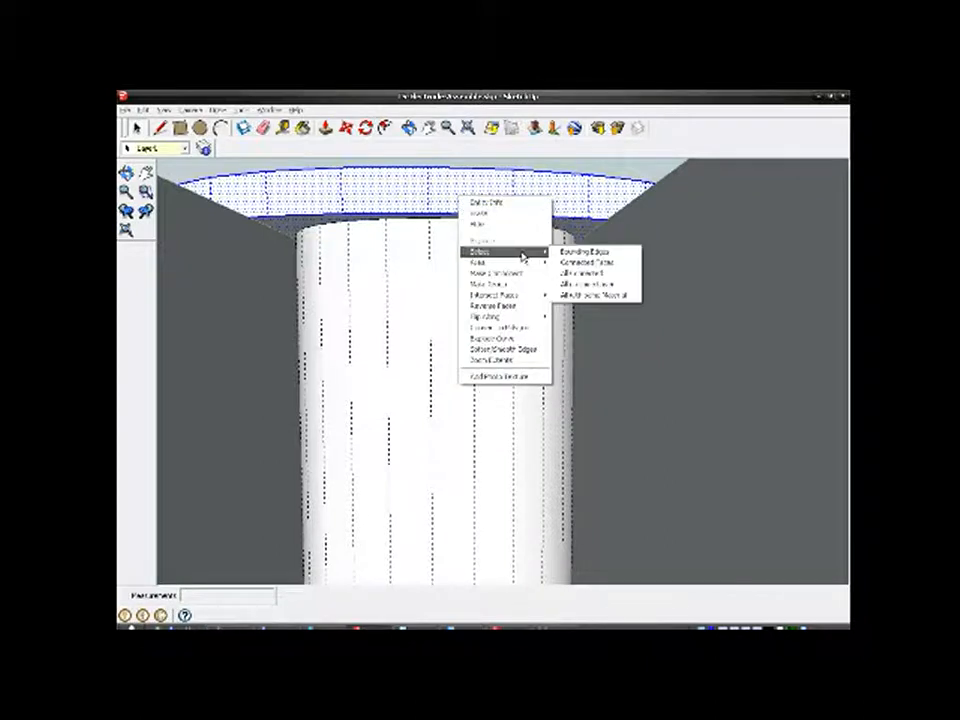
left_click(577, 273)
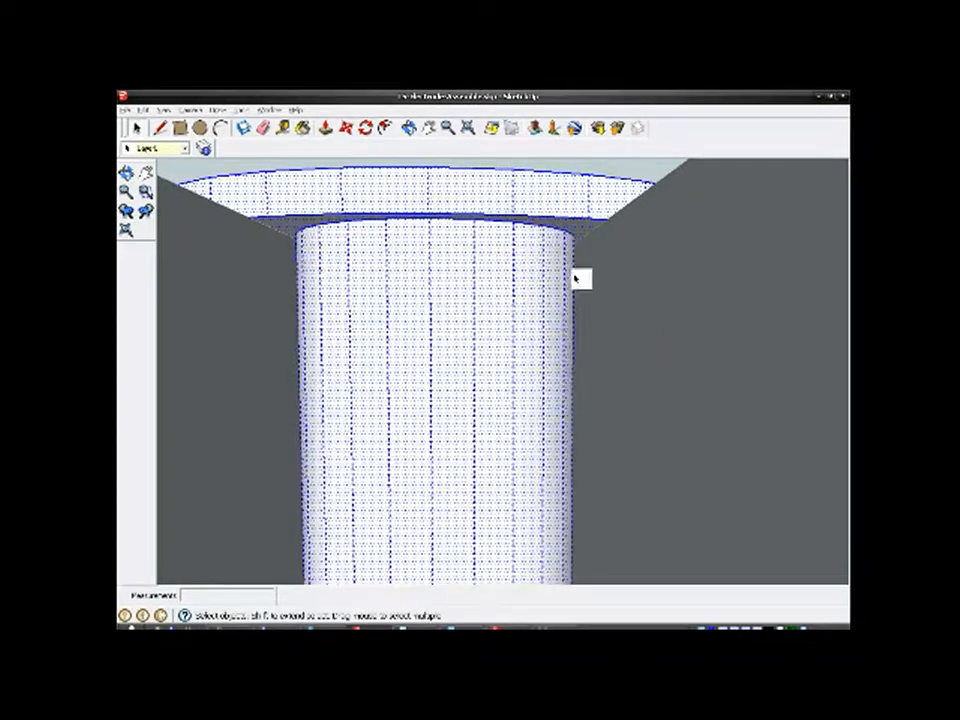
right_click(500, 215)
mouse_move(563, 311)
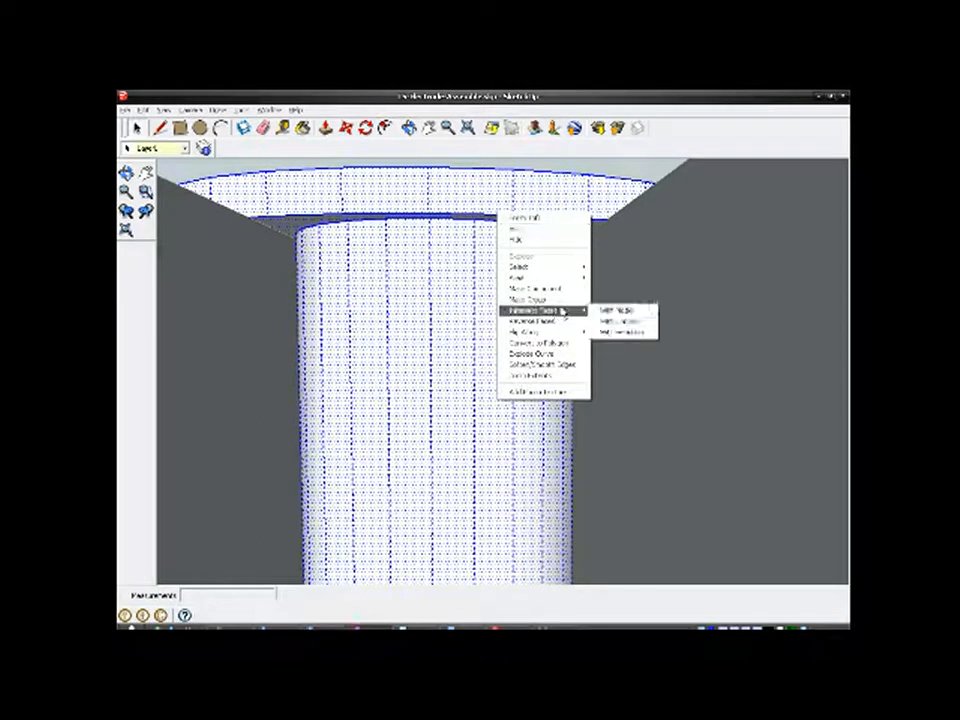
left_click(598, 312)
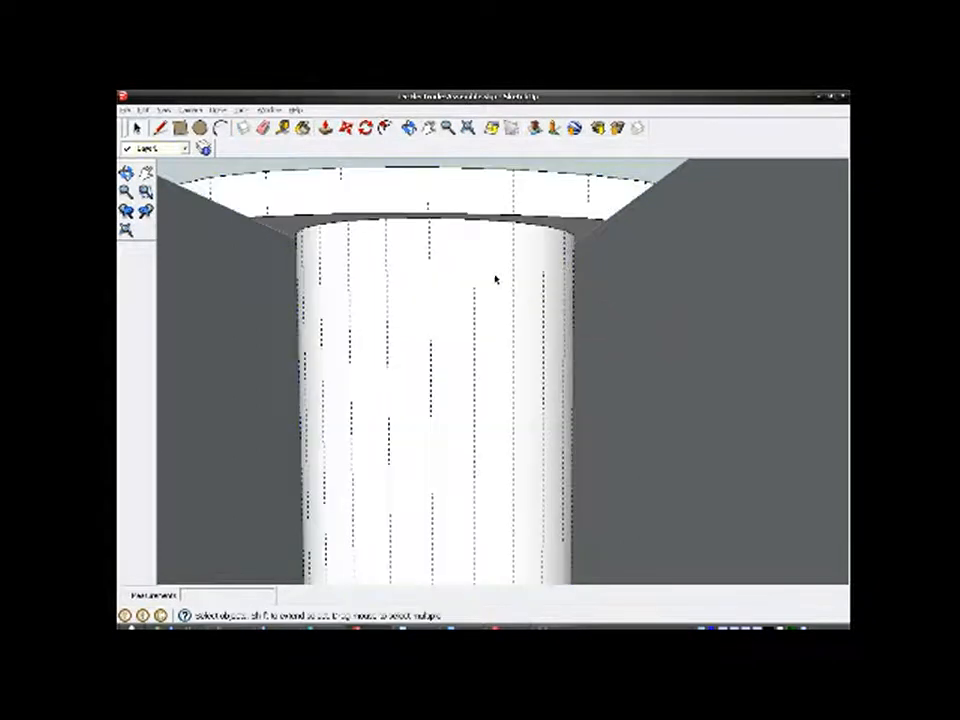
Step: Hide the disc's top face and turn off the display of hidden geometry
left_click(470, 198)
middle_click_drag(476, 229, 482, 396)
left_click(478, 390)
right_click(476, 388)
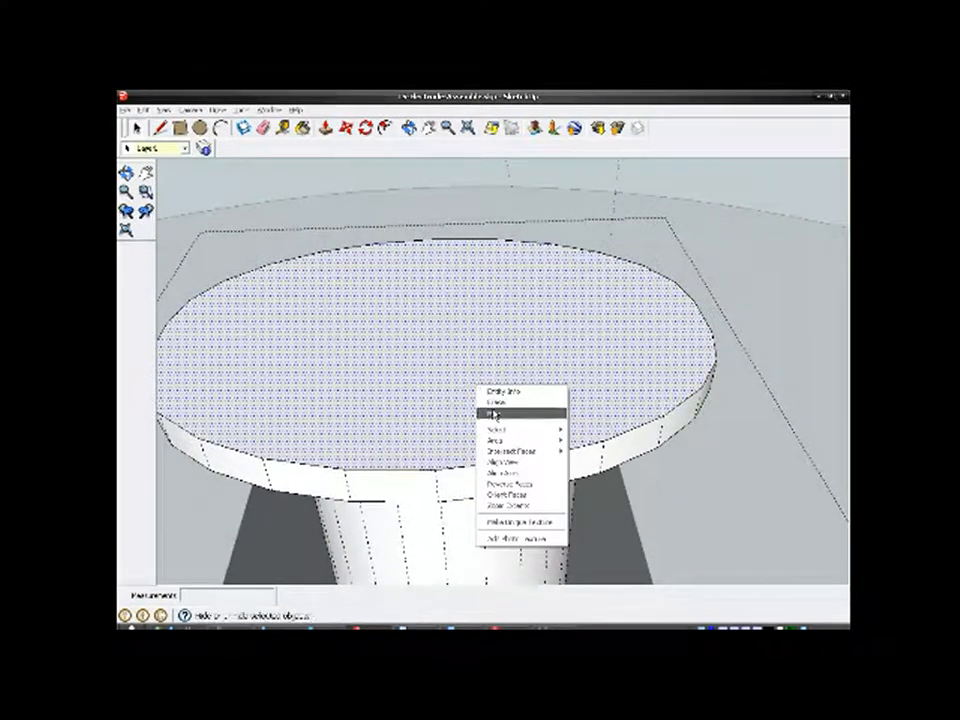
left_click(495, 413)
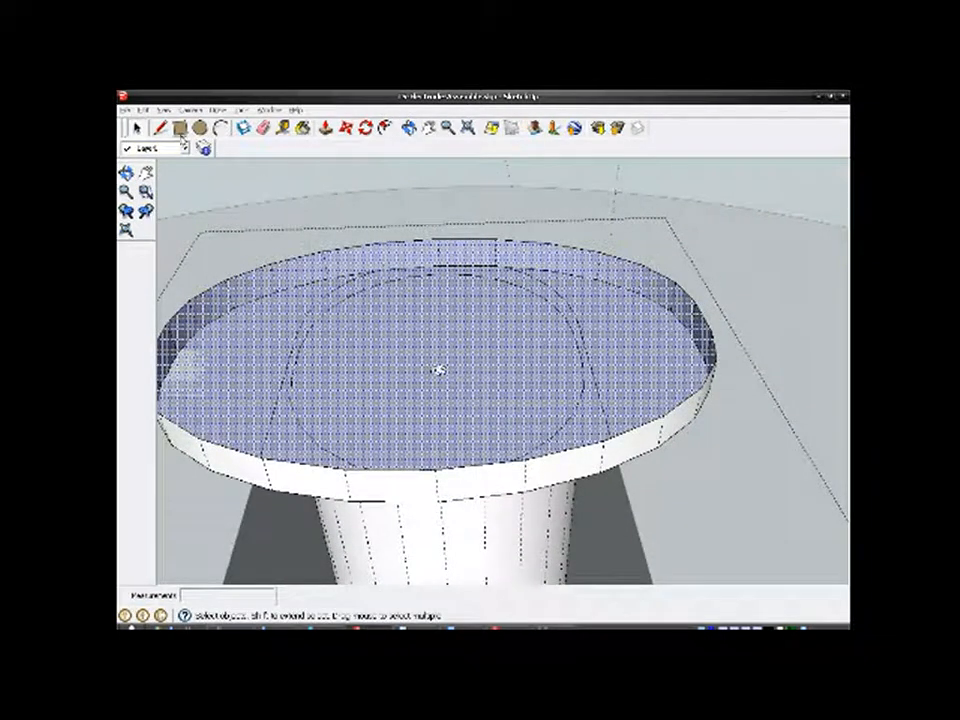
left_click(143, 110)
left_click(175, 125)
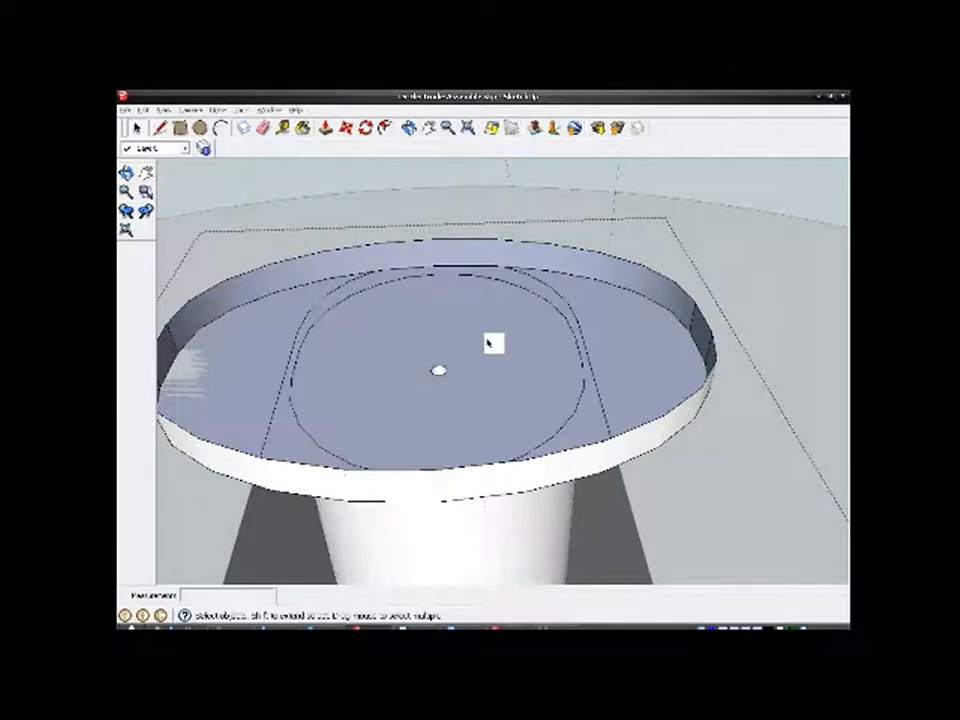
Step: Erase the circular face inside the disc that covers the cylinder's bore
scroll(487, 343, "up", 2)
left_click(491, 359)
right_click(489, 360)
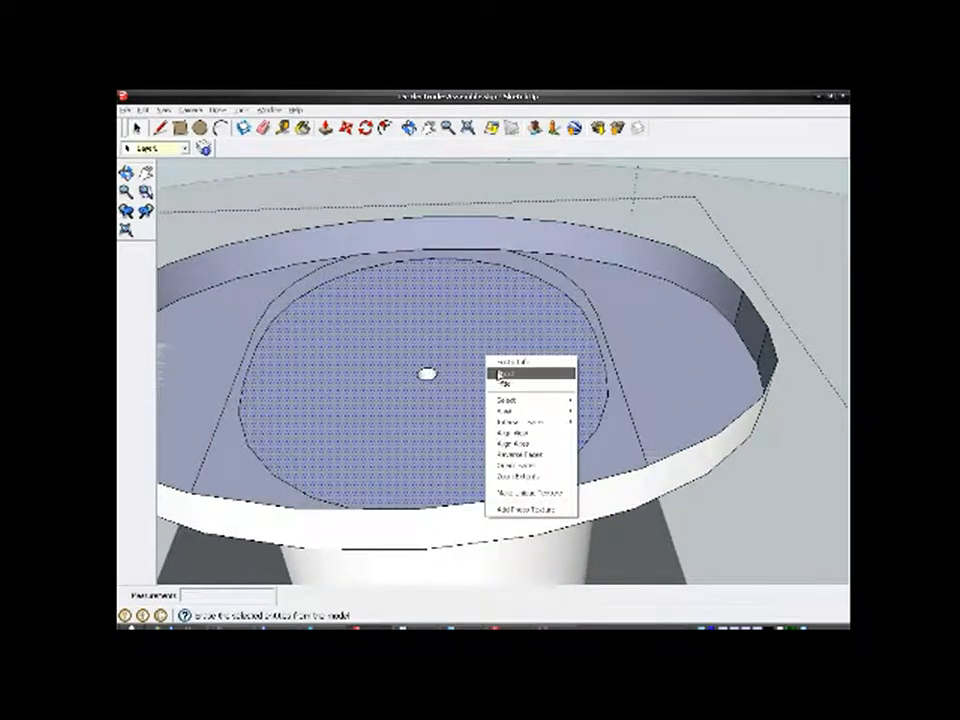
left_click(499, 374)
Step: Draw a line across the thin inner tube's open end to cap it, and erase the dividing line
scroll(436, 381, "up", 3)
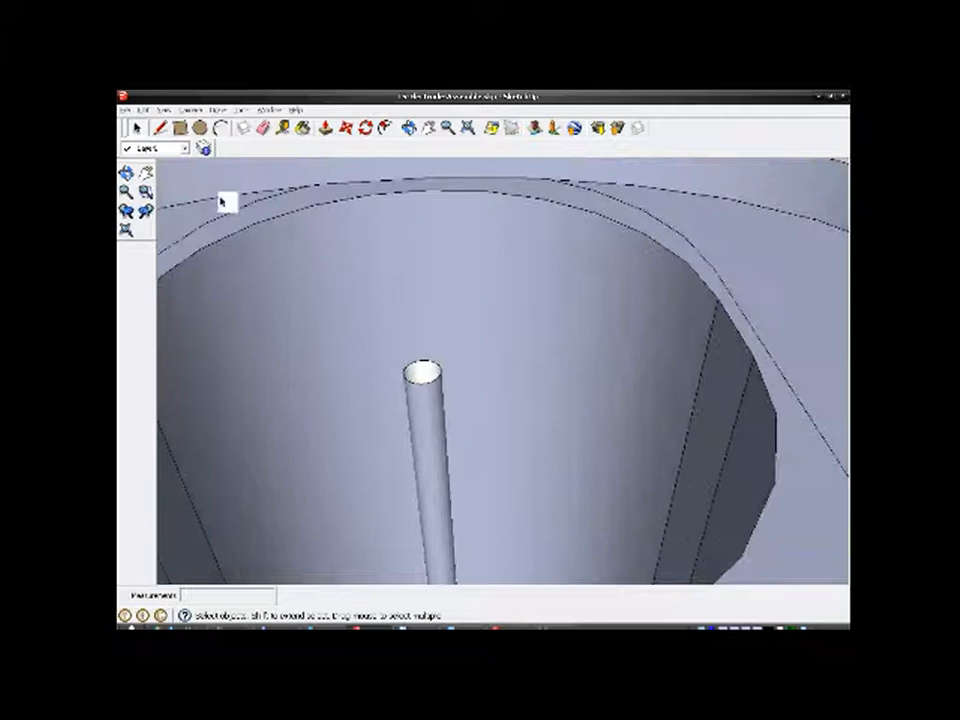
left_click(160, 128)
scroll(428, 369, "up", 2)
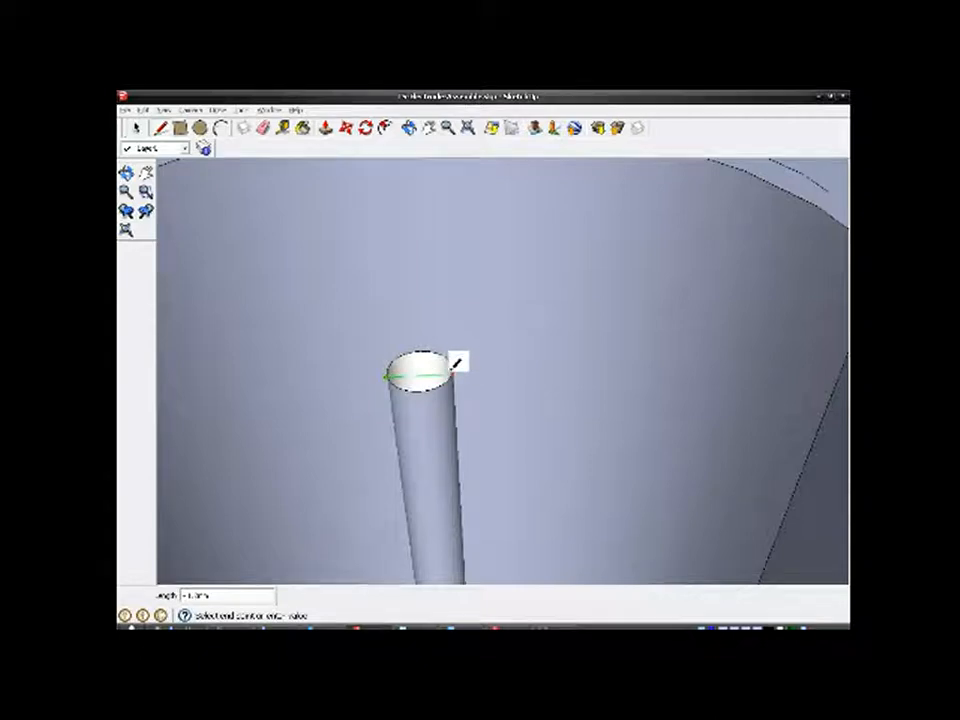
left_click(453, 373)
key("space")
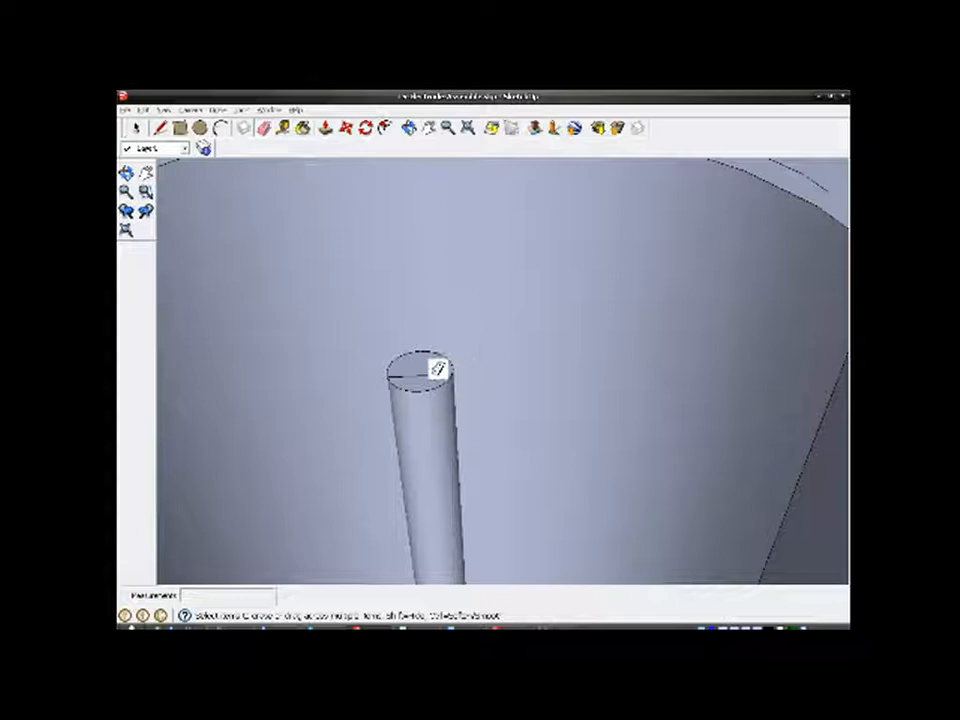
scroll(437, 366, "down", 6)
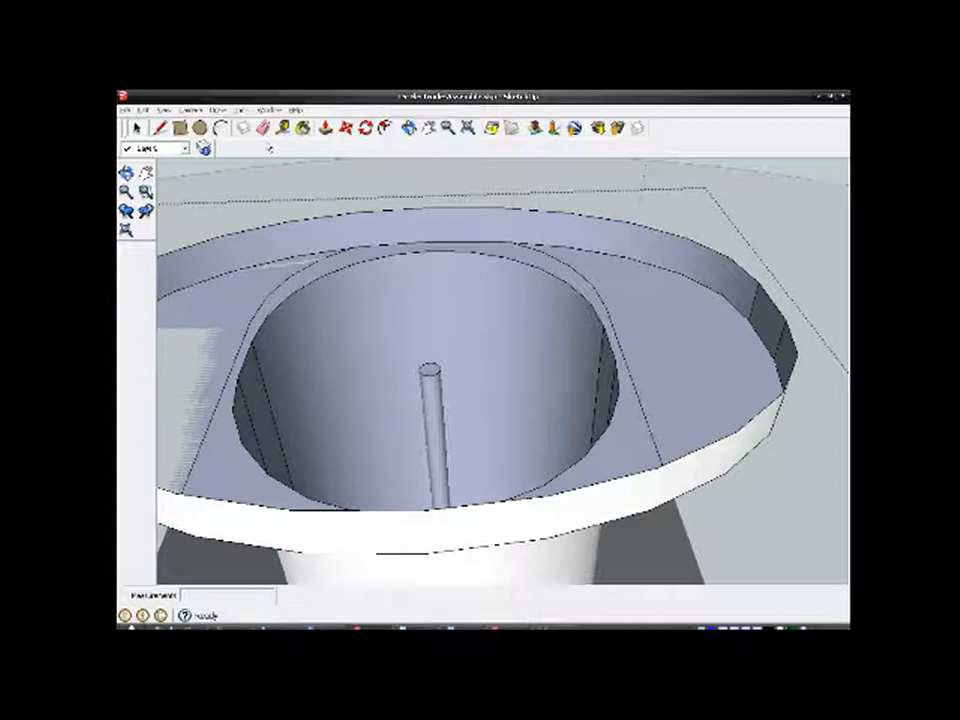
Step: Turn hidden geometry back on and unhide the disc's top face
left_click(168, 110)
left_click(185, 150)
left_click(492, 334, "shift")
right_click(495, 330)
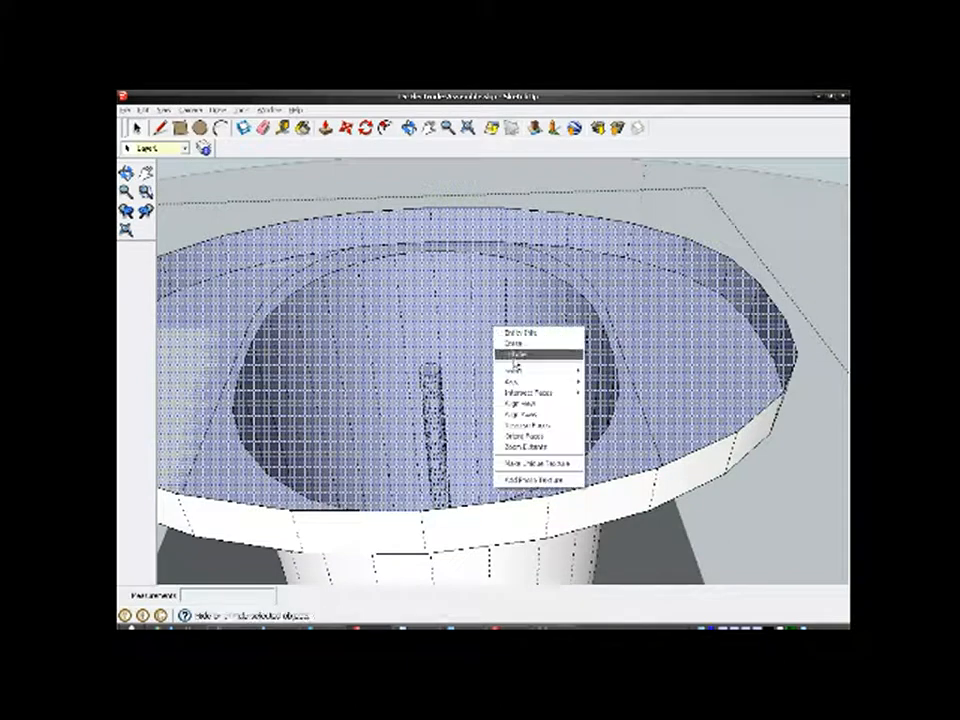
left_click(515, 355)
Step: Push/Pull the small circular face at the far end of the narrow bore to open a hole through it
scroll(508, 354, "down", 5)
middle_click_drag(508, 354, 490, 456)
scroll(472, 470, "up", 10)
scroll(470, 470, "up", 3)
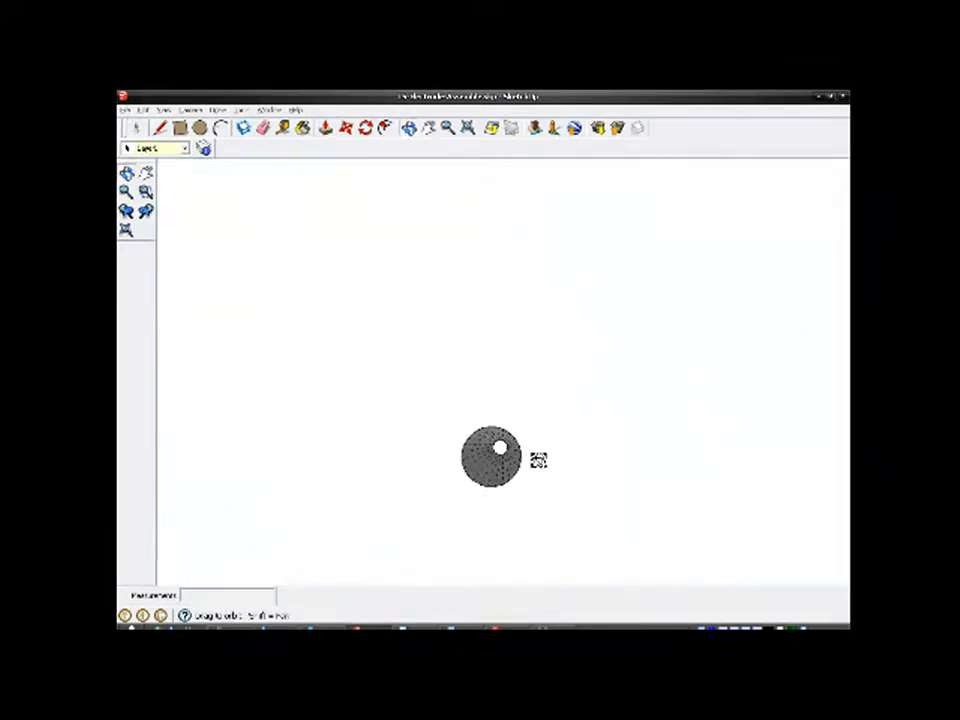
left_click(557, 405)
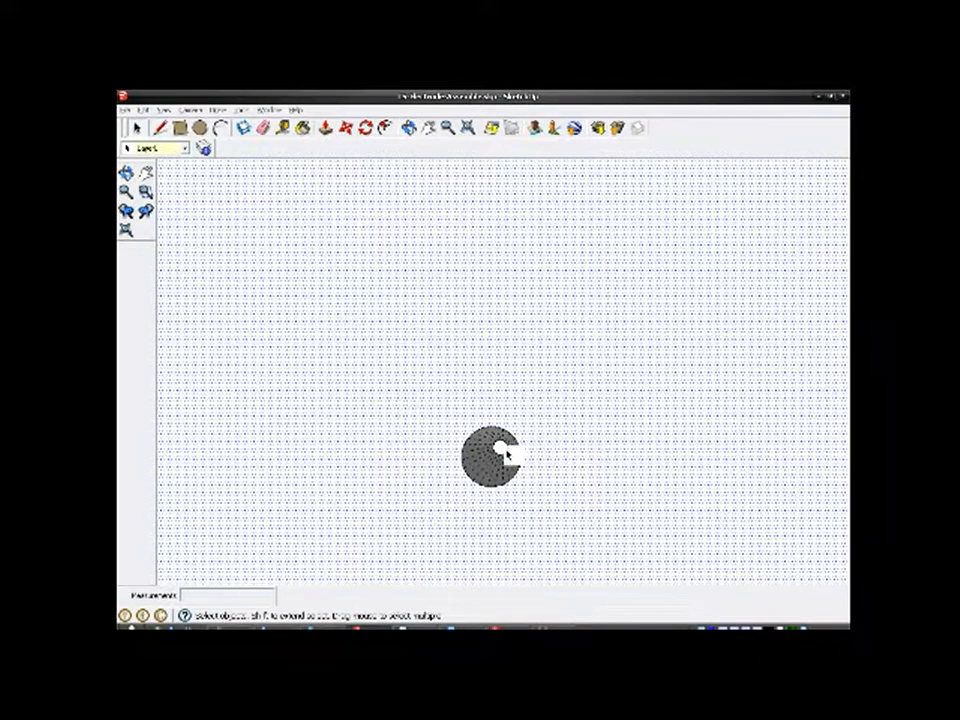
scroll(500, 452, "up", 8)
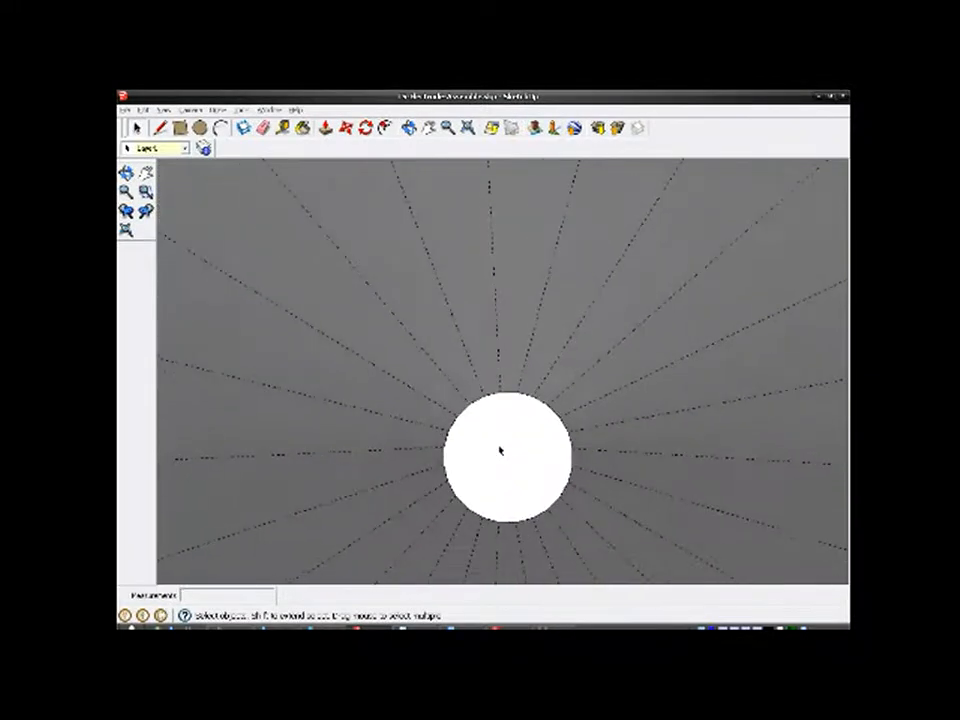
scroll(500, 450, "up", 1)
left_click(506, 456)
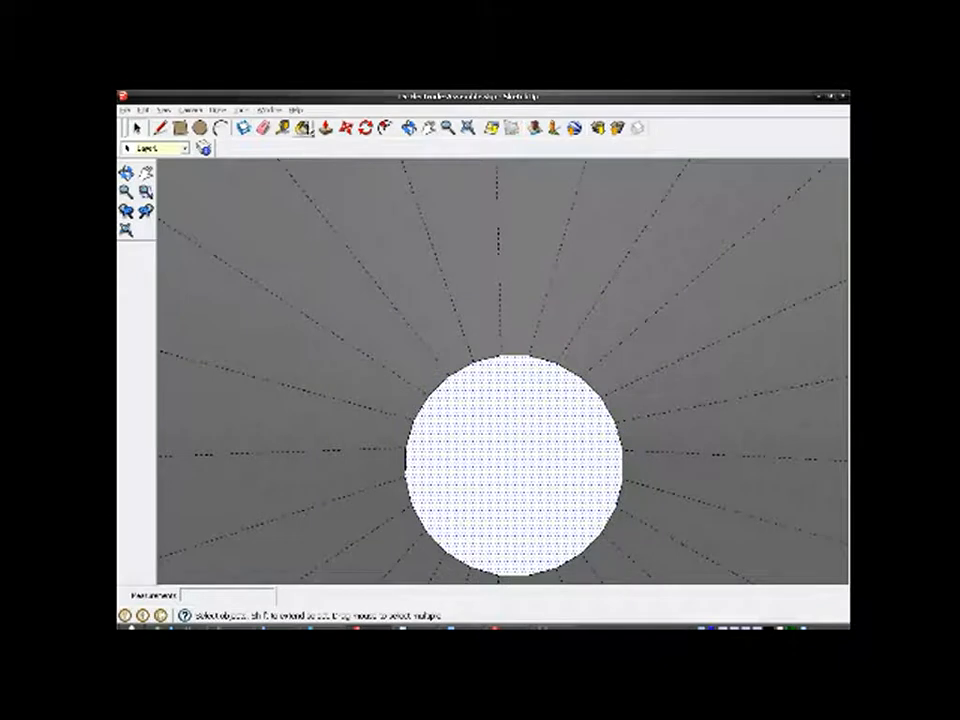
left_click(326, 129)
scroll(547, 480, "up", 2)
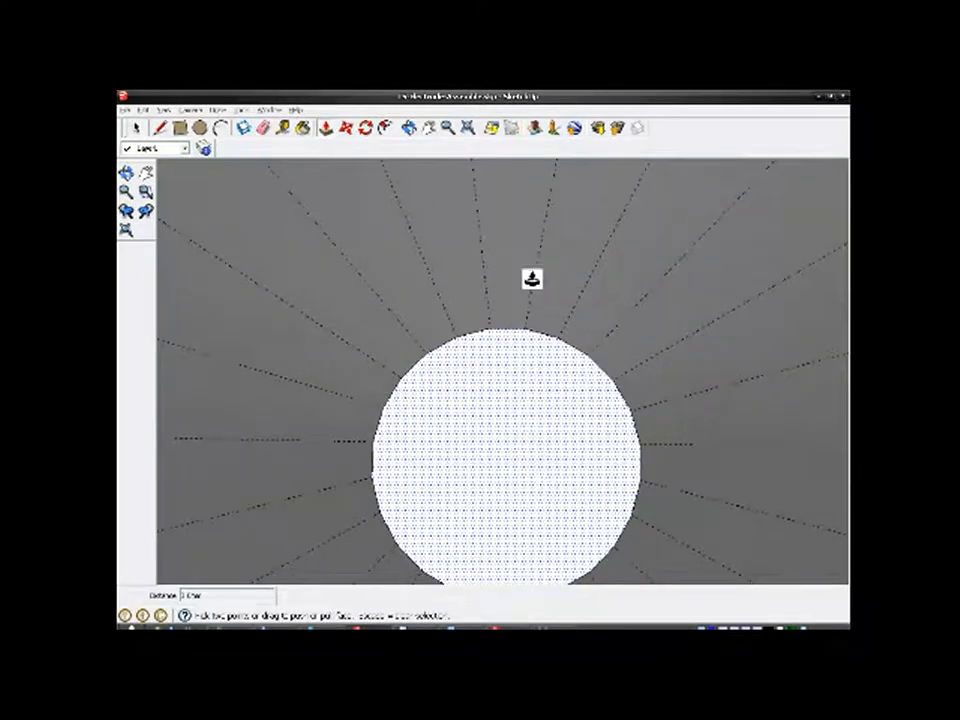
scroll(532, 278, "down", 1)
scroll(540, 508, "up", 2)
left_click(527, 511)
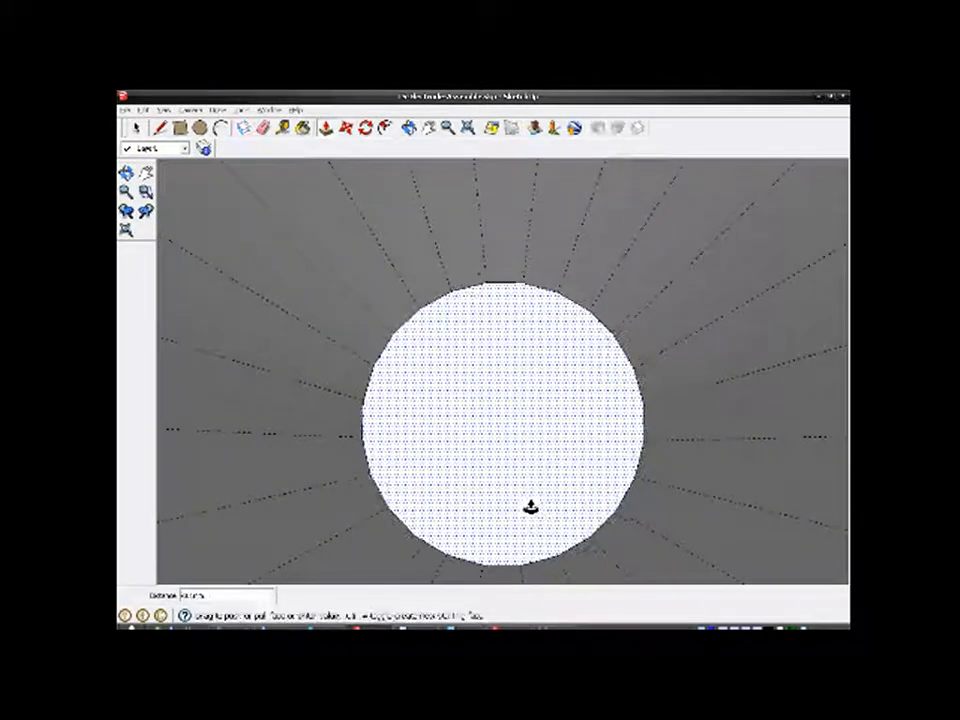
left_click(523, 461)
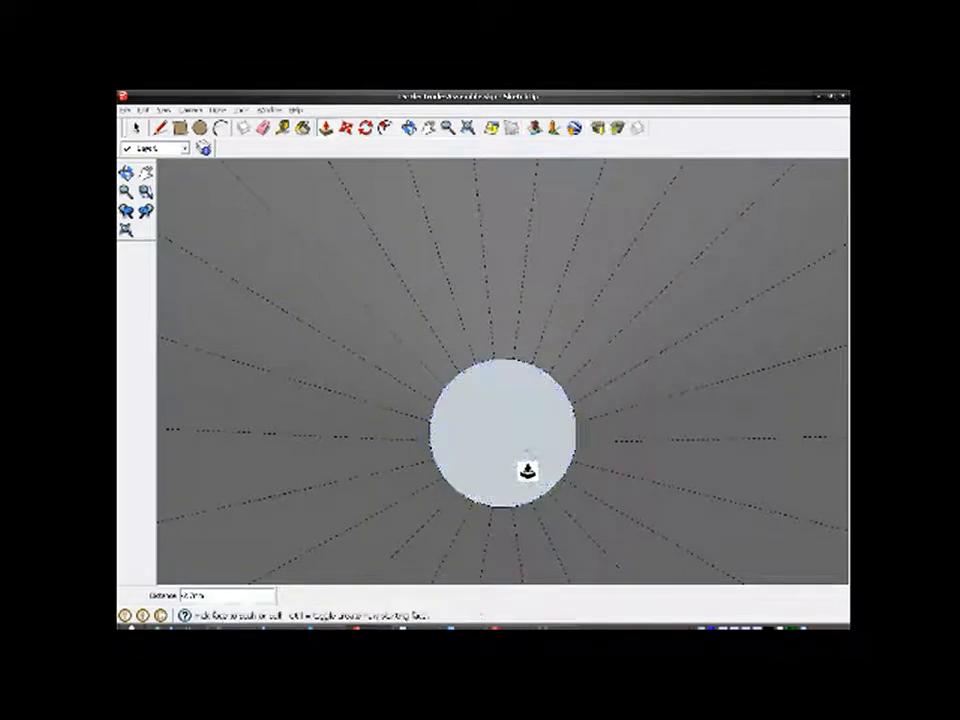
Step: Examine the opened bore and the round cylinder ends at both ends of the slot
left_click(505, 369)
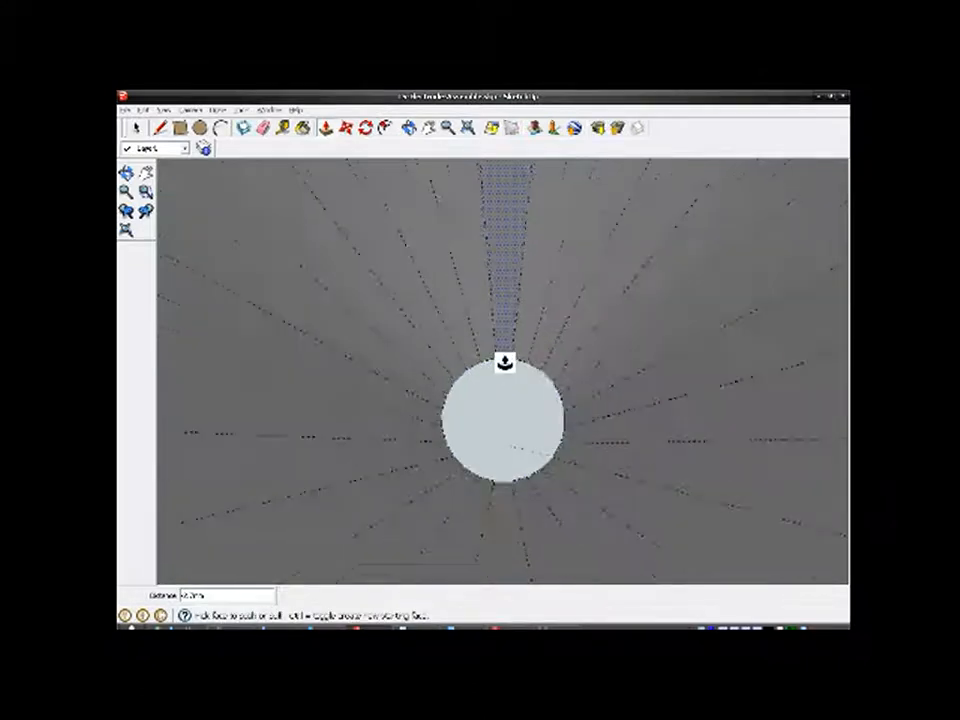
scroll(505, 365, "up", 5)
scroll(510, 452, "up", 6)
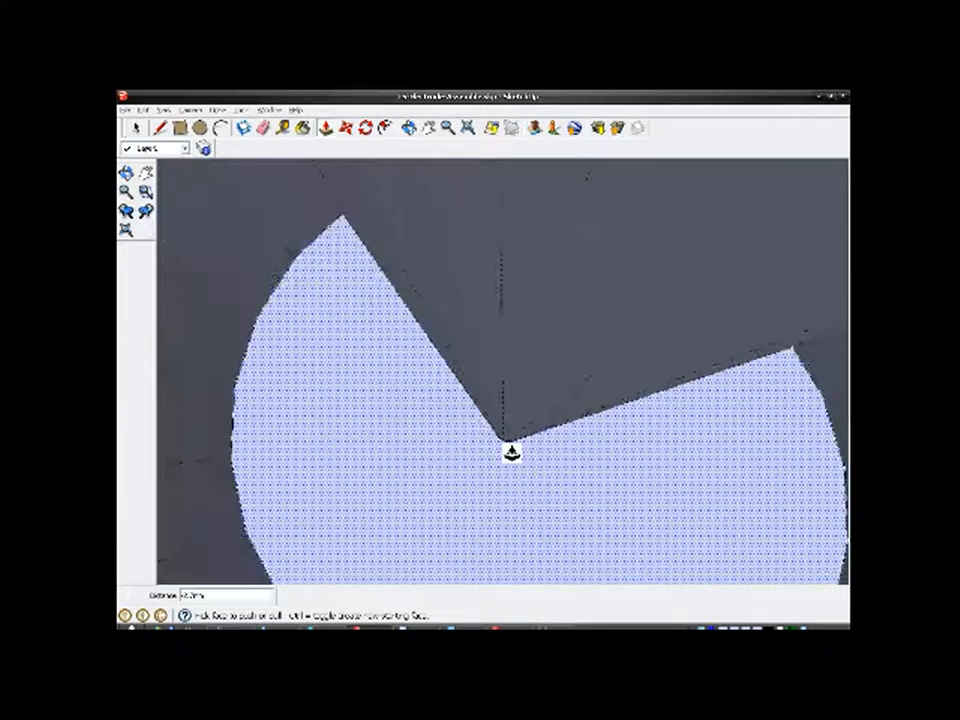
scroll(511, 452, "down", 8)
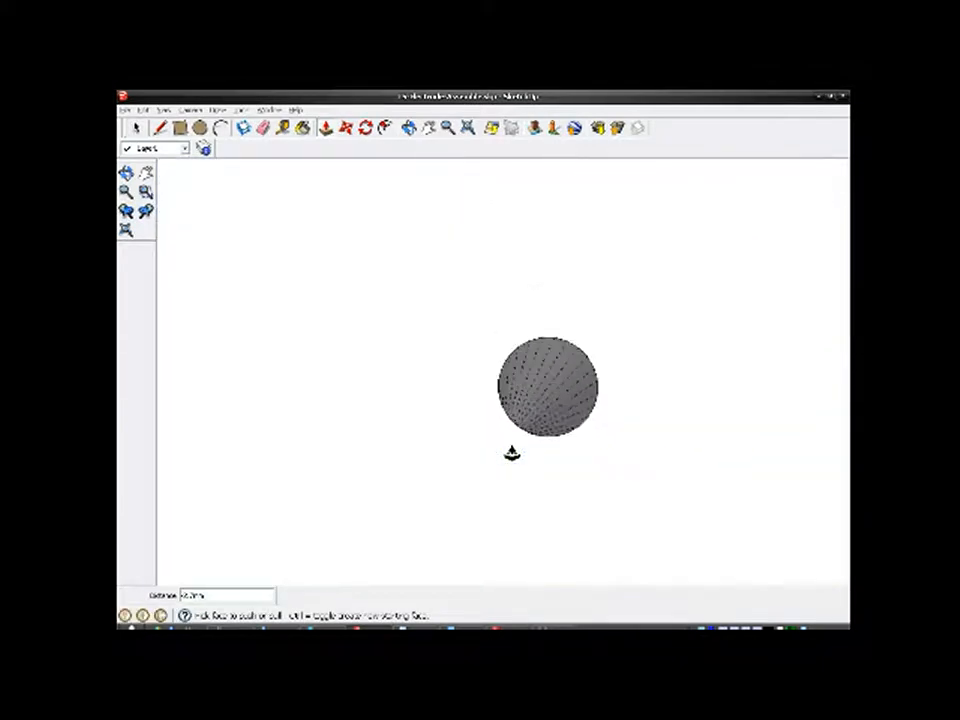
scroll(511, 452, "down", 10)
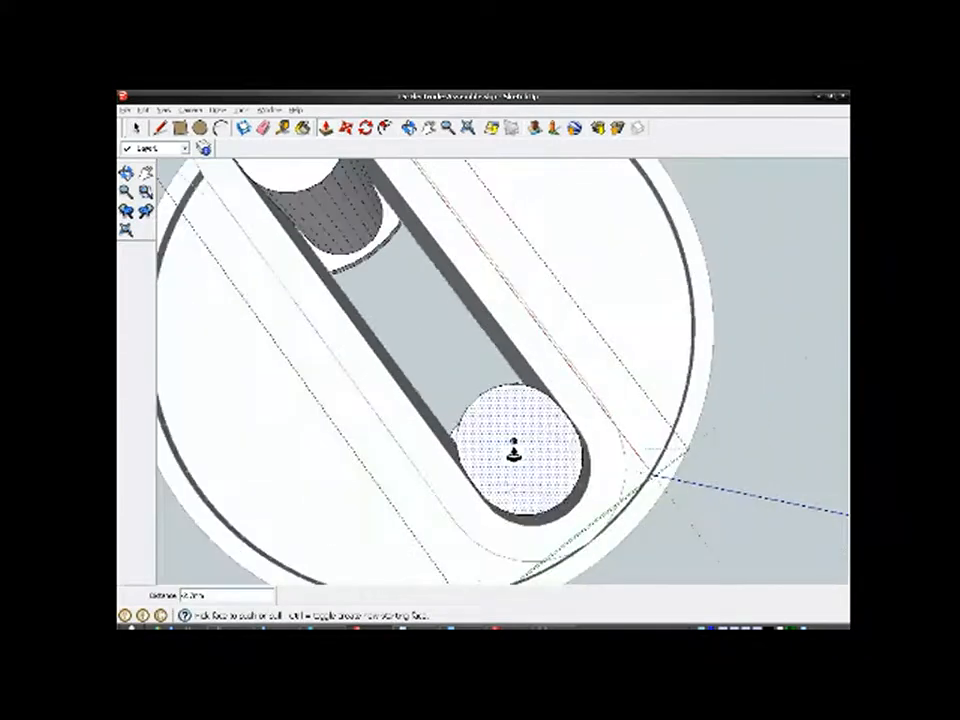
scroll(379, 274, "up", 10)
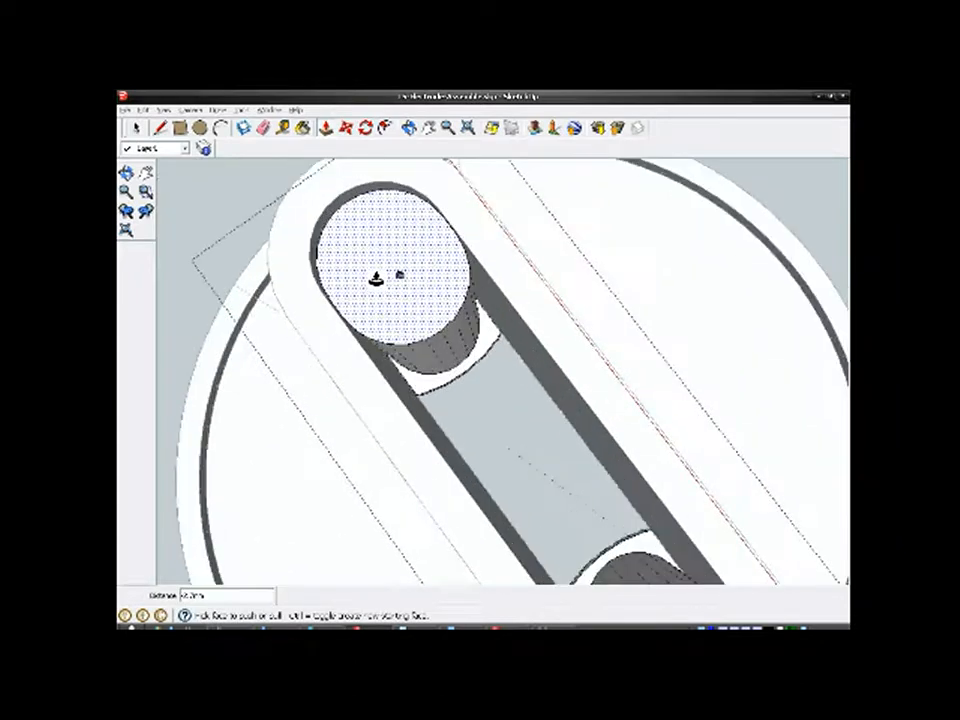
Step: Push/Pull the small circular face inside the slot-end cylinder's narrow bore to open a hole through it
scroll(502, 350, "up", 10)
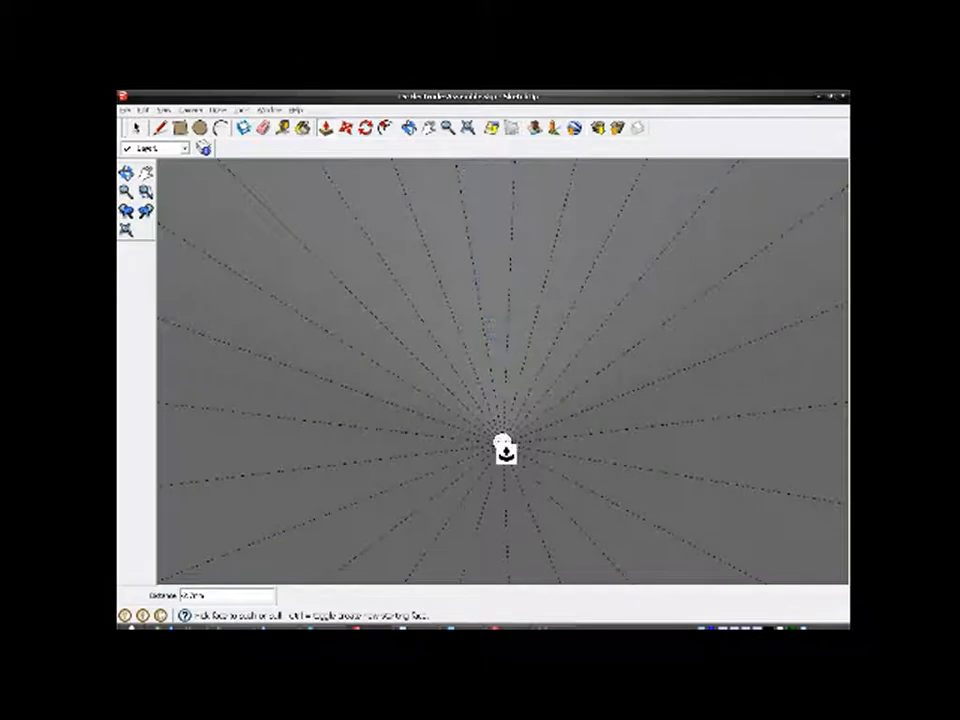
scroll(504, 446, "up", 10)
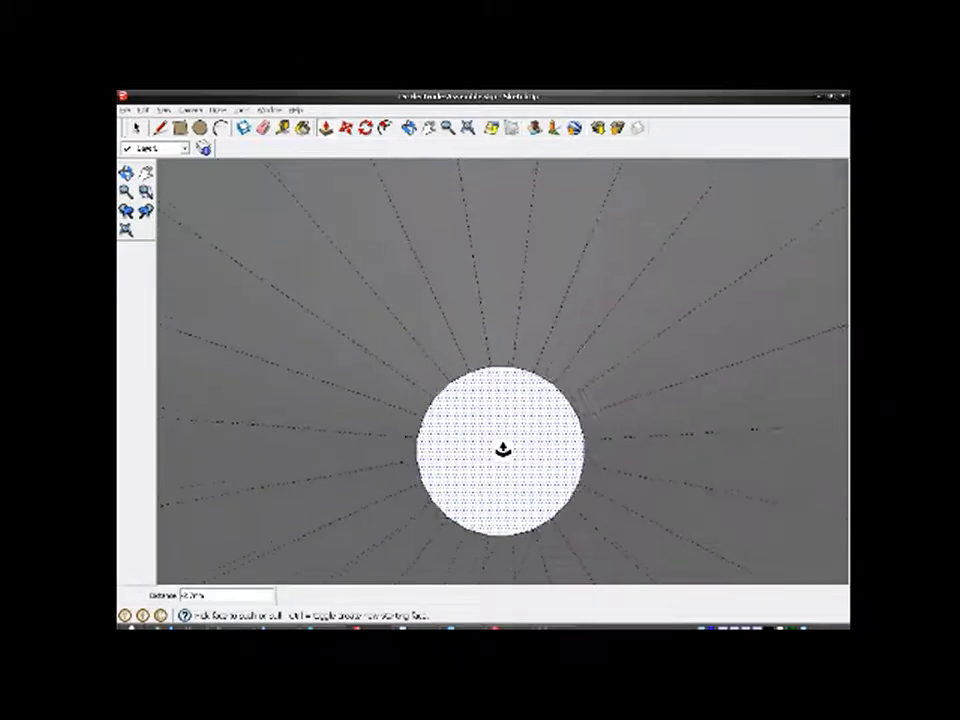
left_click_drag(497, 521, 519, 476)
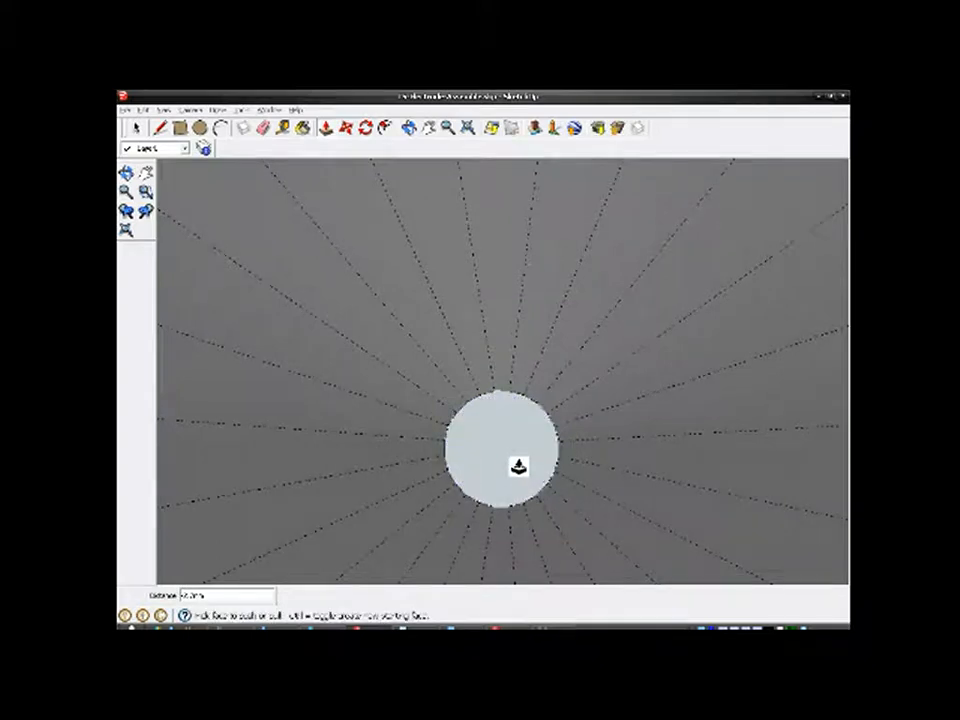
scroll(501, 388, "down", 3)
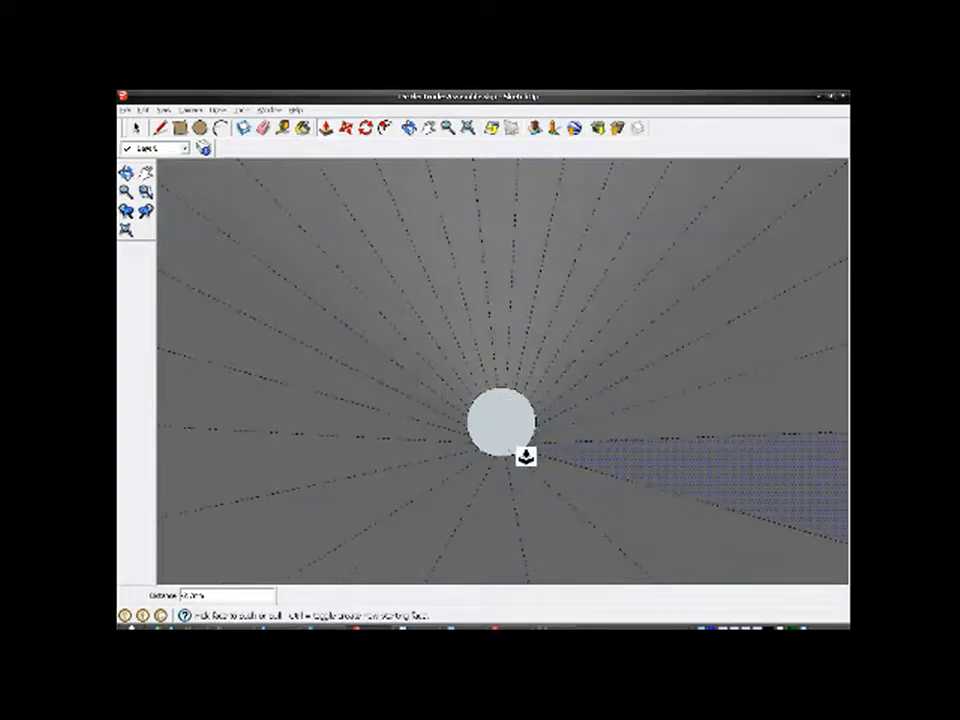
scroll(525, 455, "down", 3)
scroll(506, 462, "down", 5)
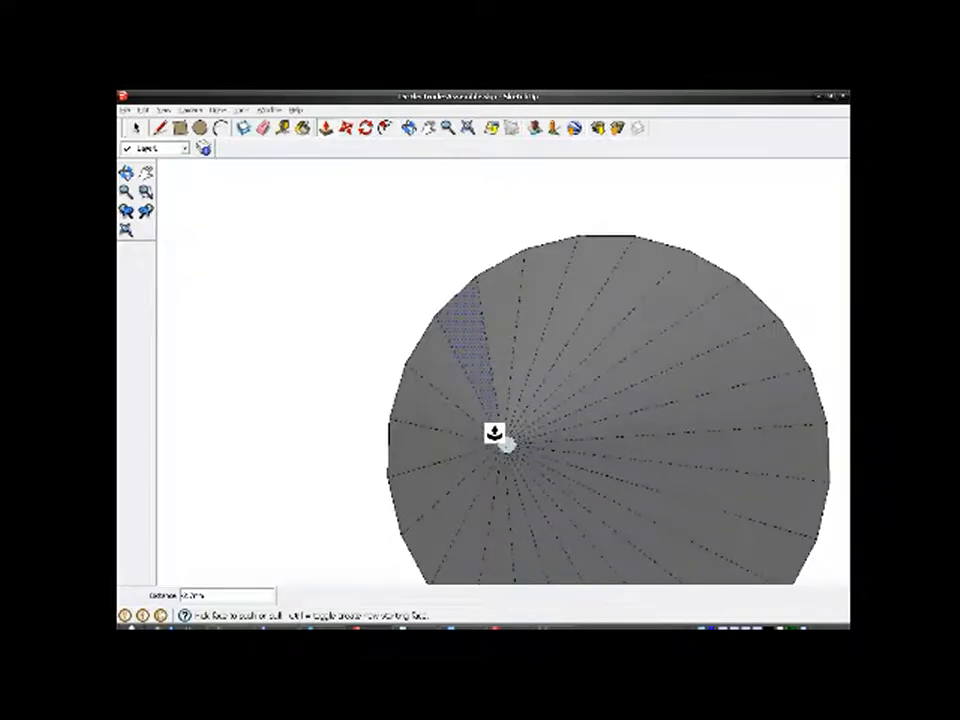
scroll(494, 433, "down", 4)
Step: Select all geometry connected to that slot-end cylinder's face and paint it Brick Red
scroll(494, 430, "up", 10)
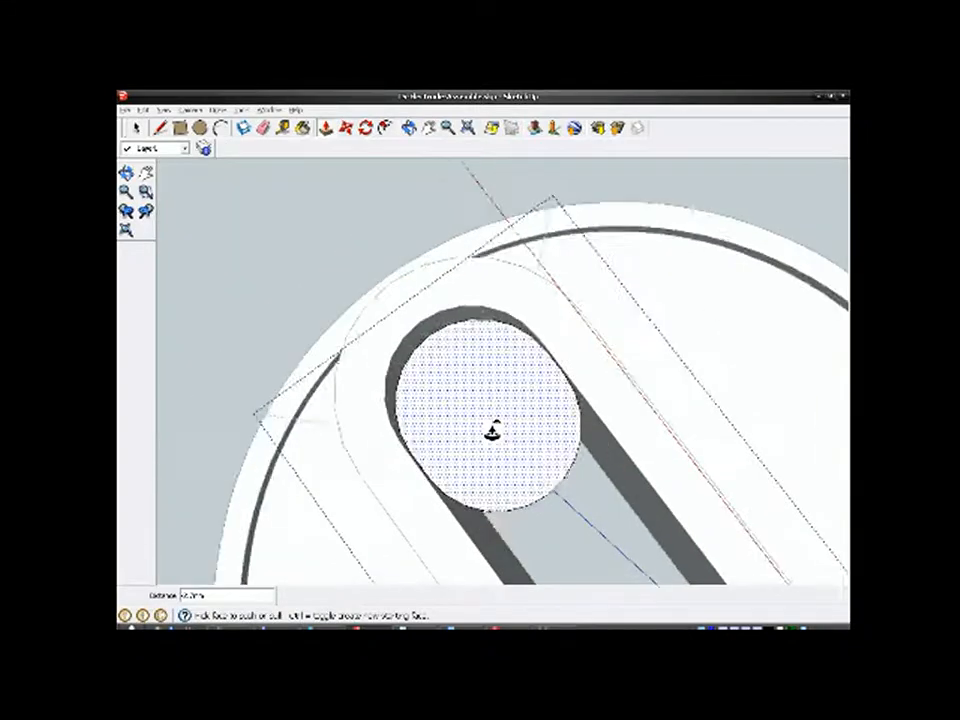
scroll(492, 430, "down", 2)
middle_click_drag(491, 419, 540, 375)
left_click(140, 129)
right_click(530, 391)
mouse_move(565, 440)
mouse_move(615, 435)
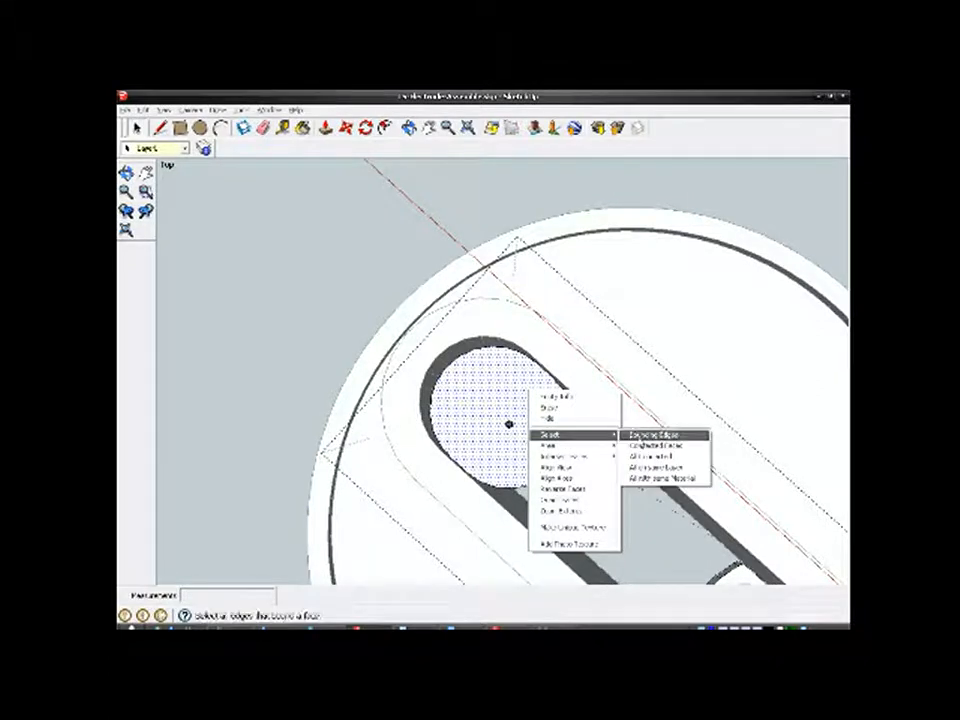
left_click(646, 457)
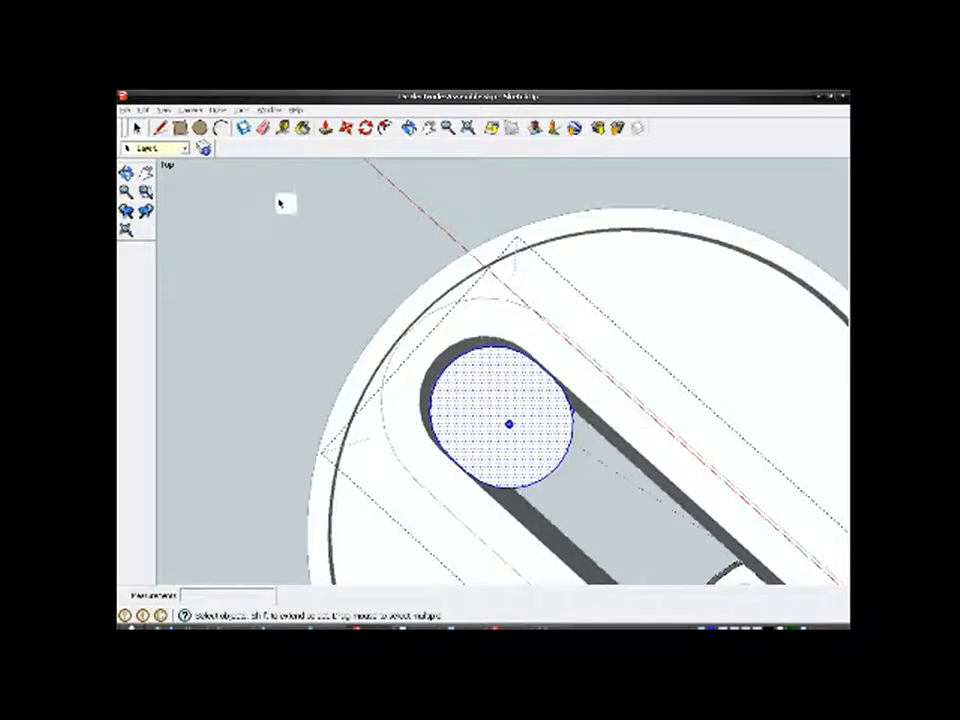
left_click(241, 109)
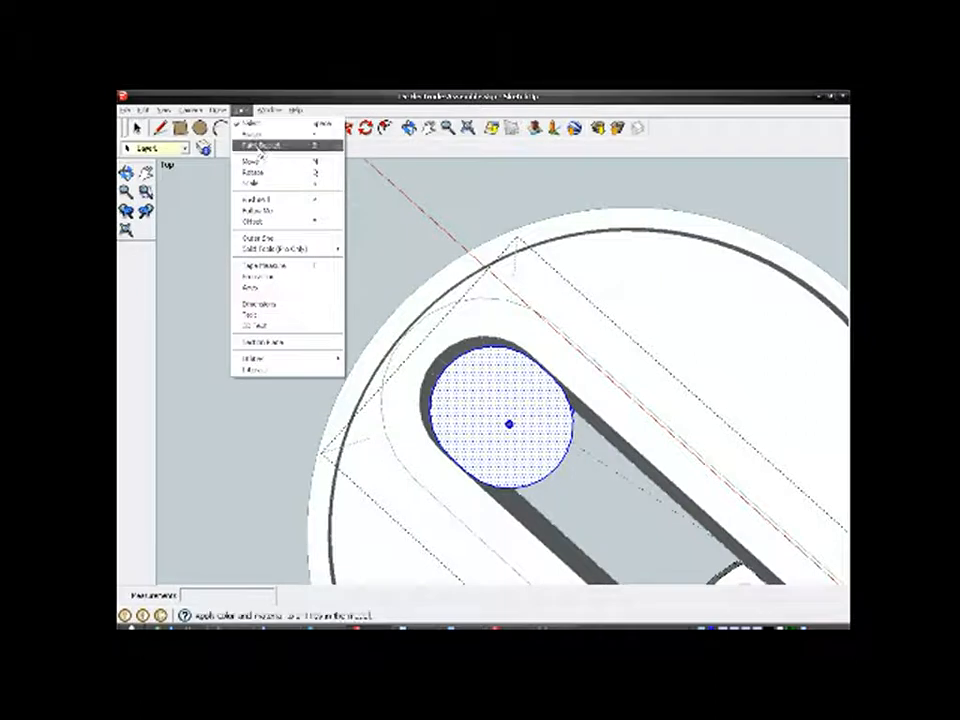
left_click(268, 147)
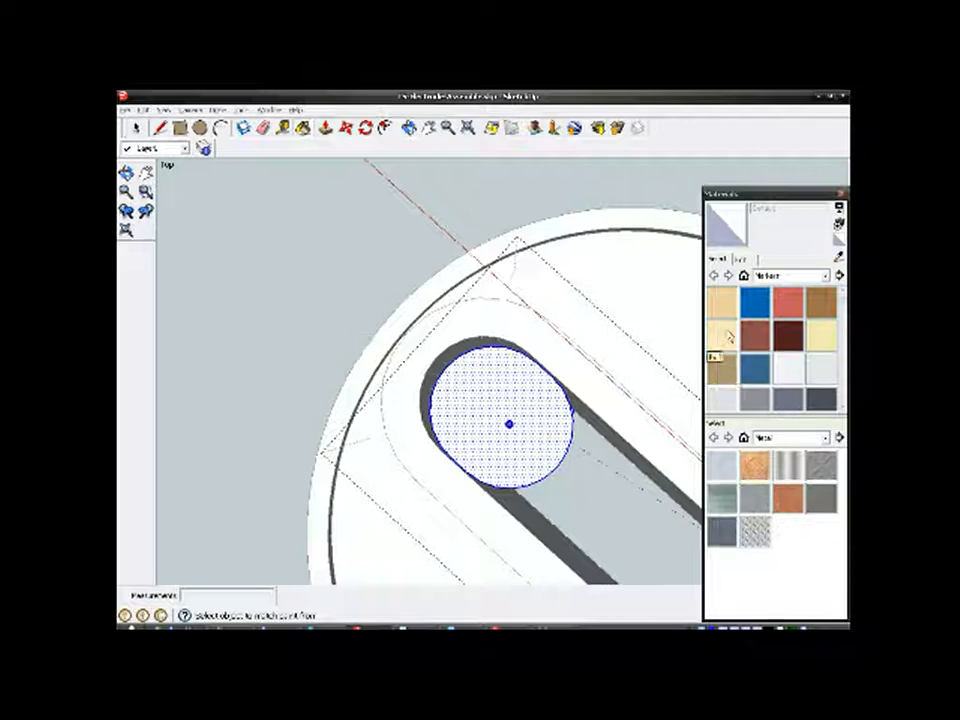
left_click(786, 306)
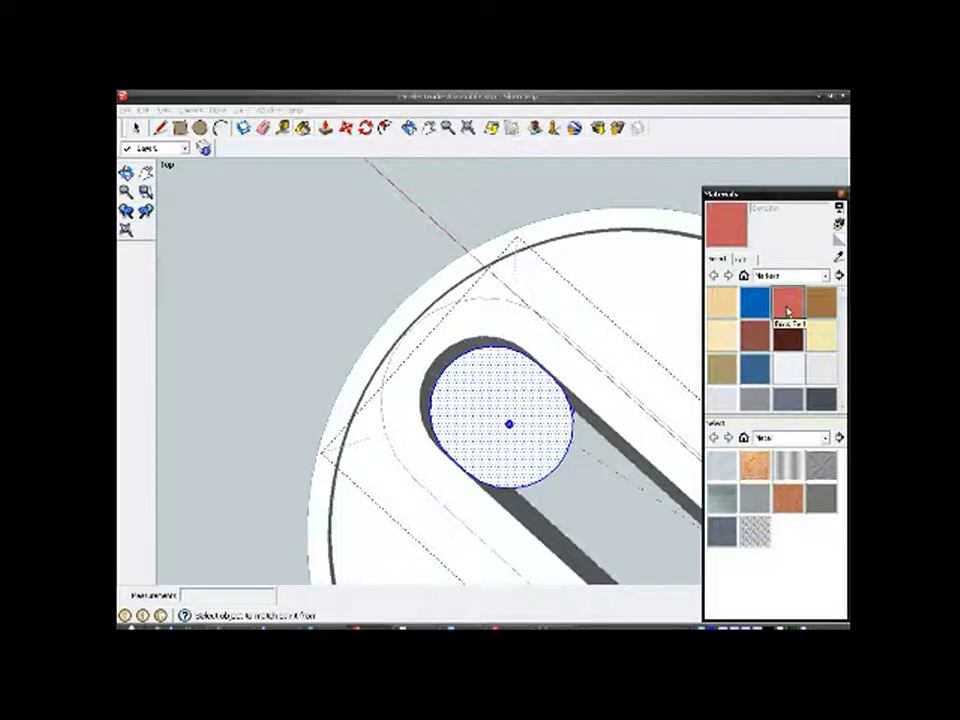
left_click(541, 391)
Step: Select all geometry connected to the cylinder at the slot's opposite end and paint it Green
scroll(511, 387, "down", 3)
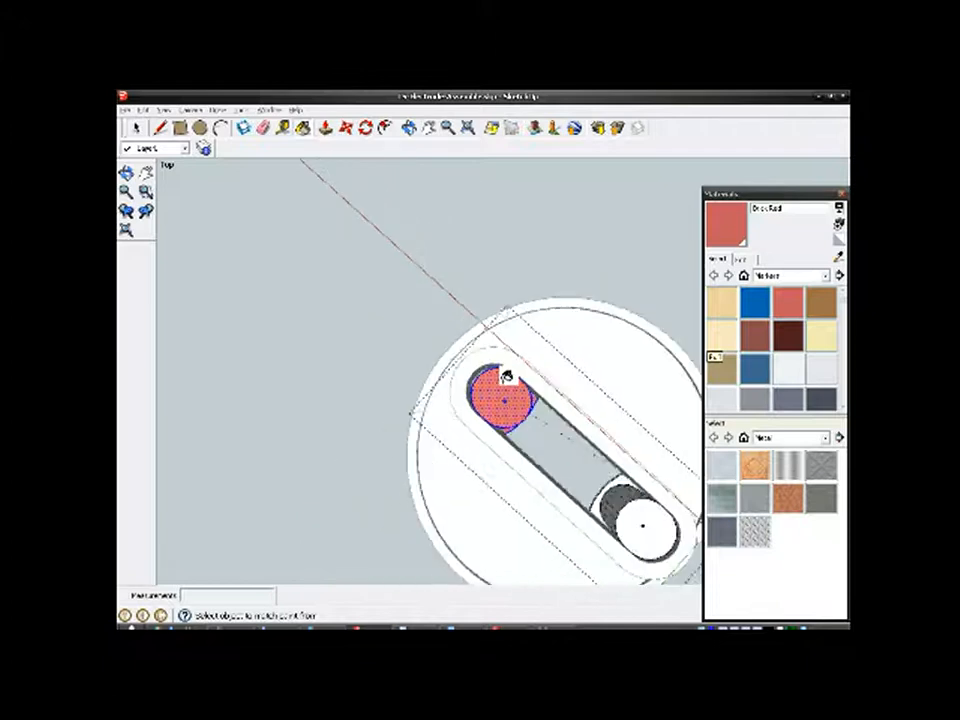
scroll(503, 380, "down", 2)
scroll(842, 305, "down", 4)
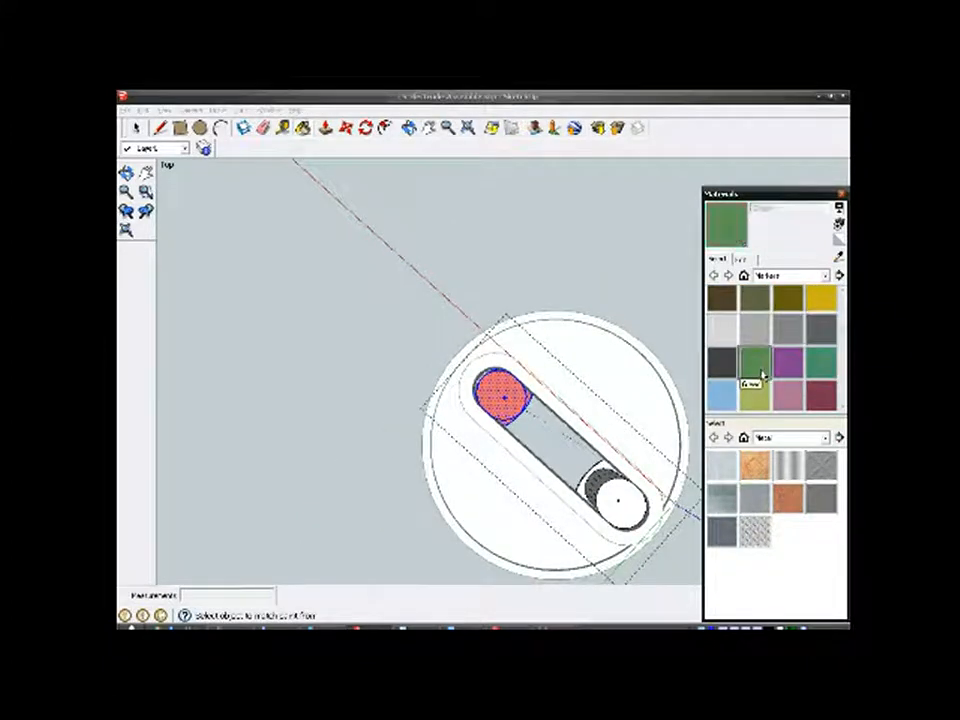
right_click(634, 497)
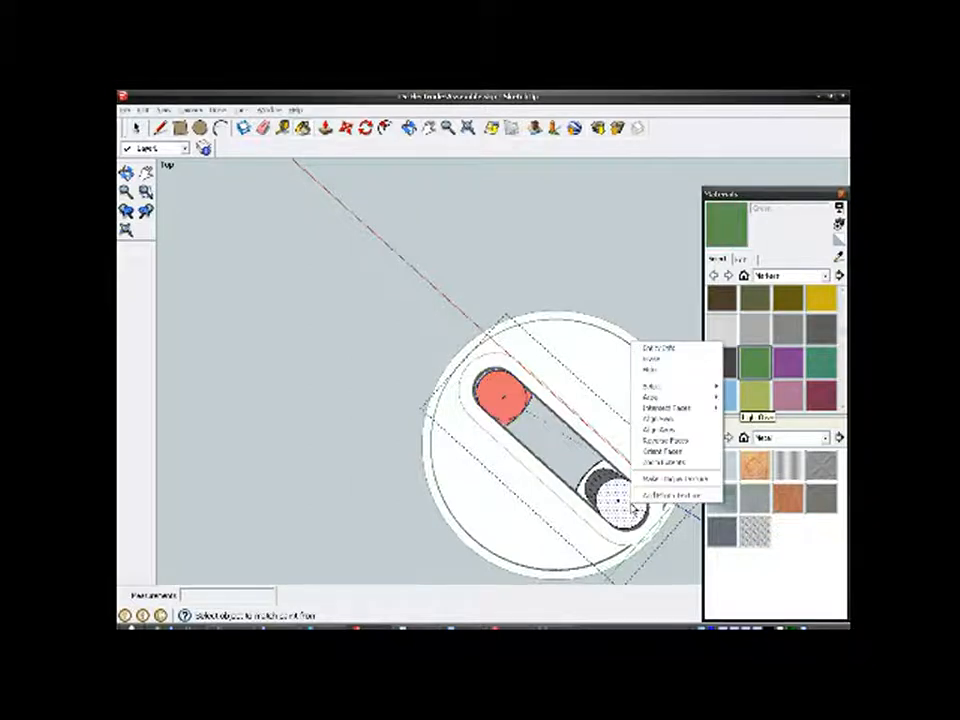
mouse_move(670, 392)
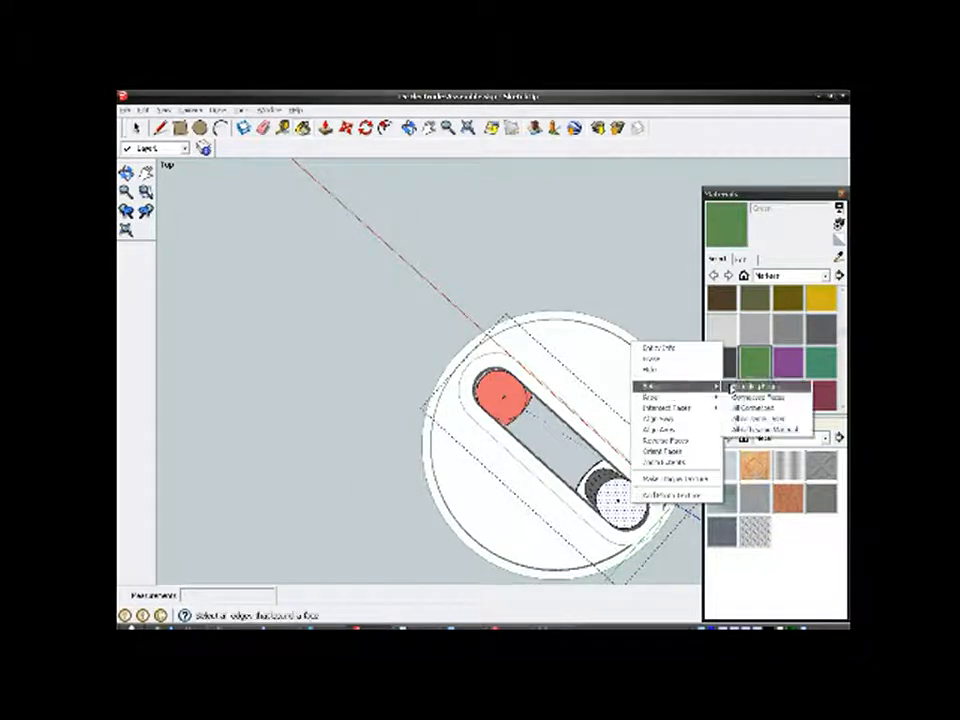
left_click(752, 408)
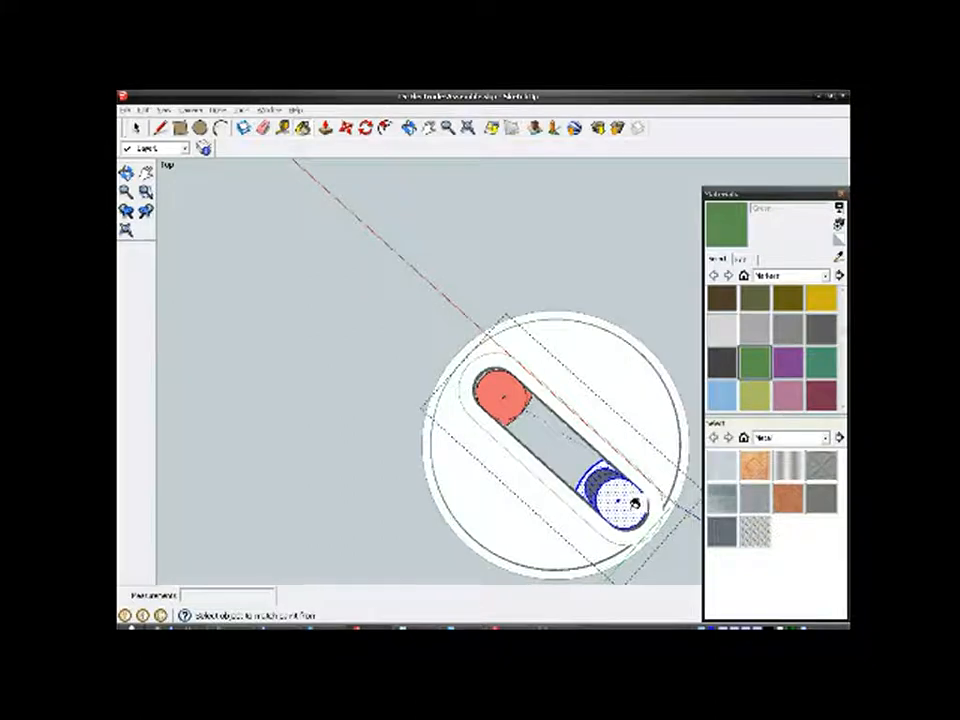
left_click(634, 501)
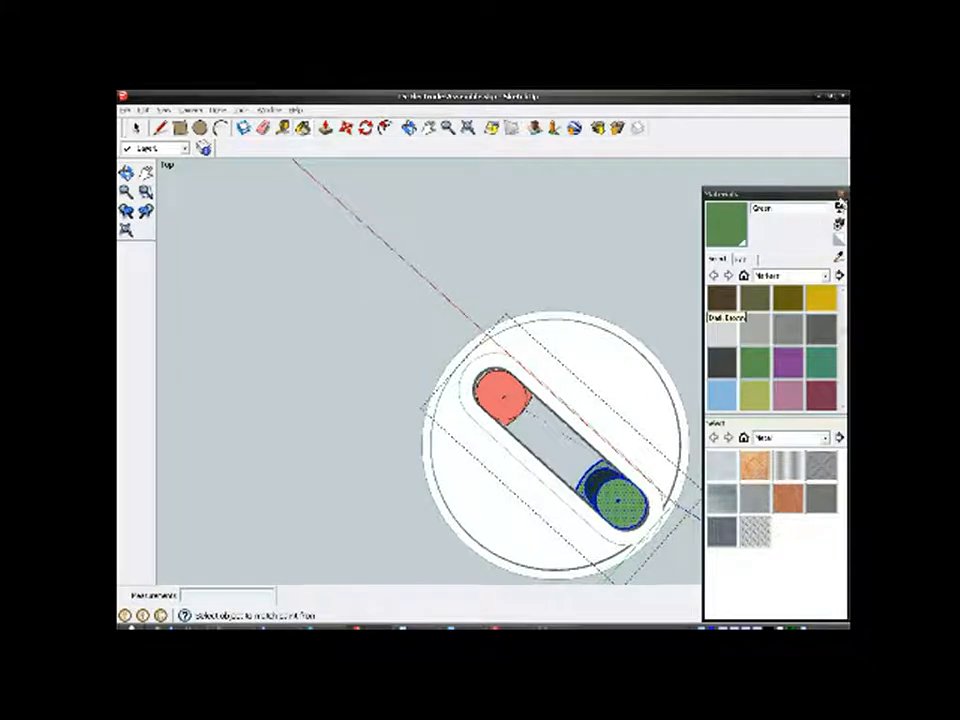
Step: Select everything connected to the green electrode's disc cap and make it a group
mouse_move(650, 410)
middle_mouse_down()
mouse_move(615, 443)
mouse_move(495, 358)
mouse_move(479, 318)
mouse_move(400, 316)
middle_mouse_up()
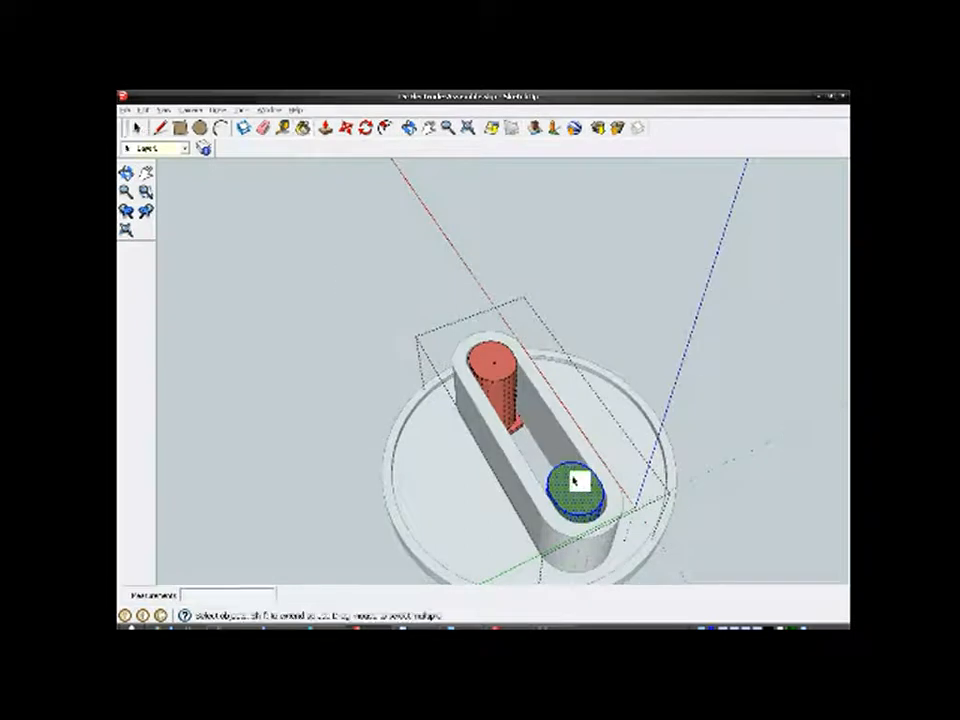
middle_click_drag(639, 531, 538, 549)
scroll(421, 394, "up", 3)
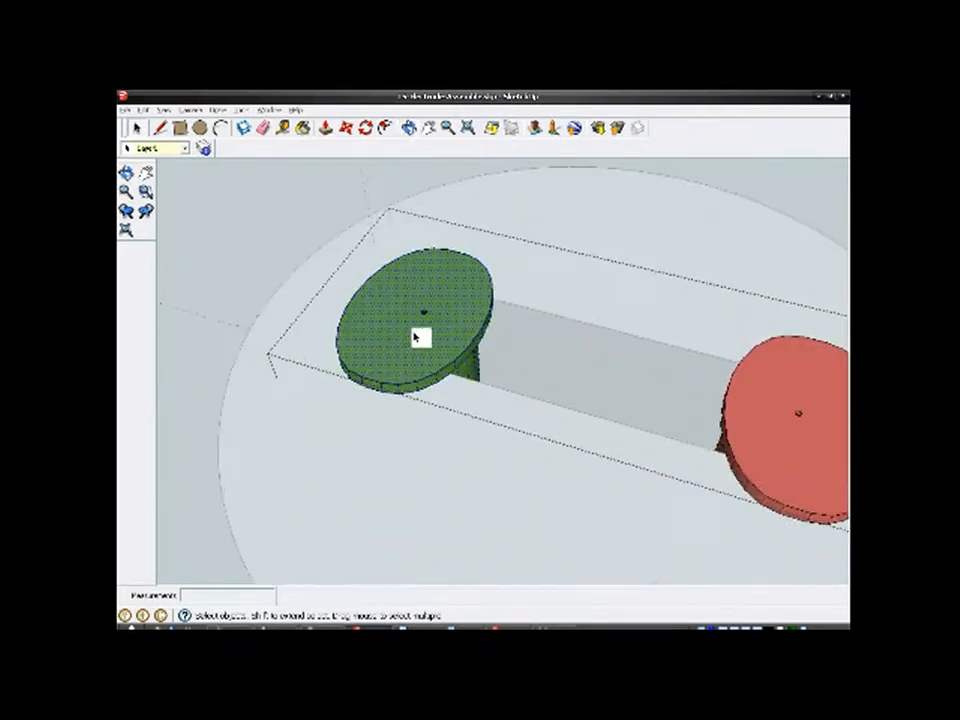
right_click(417, 337)
mouse_move(465, 378)
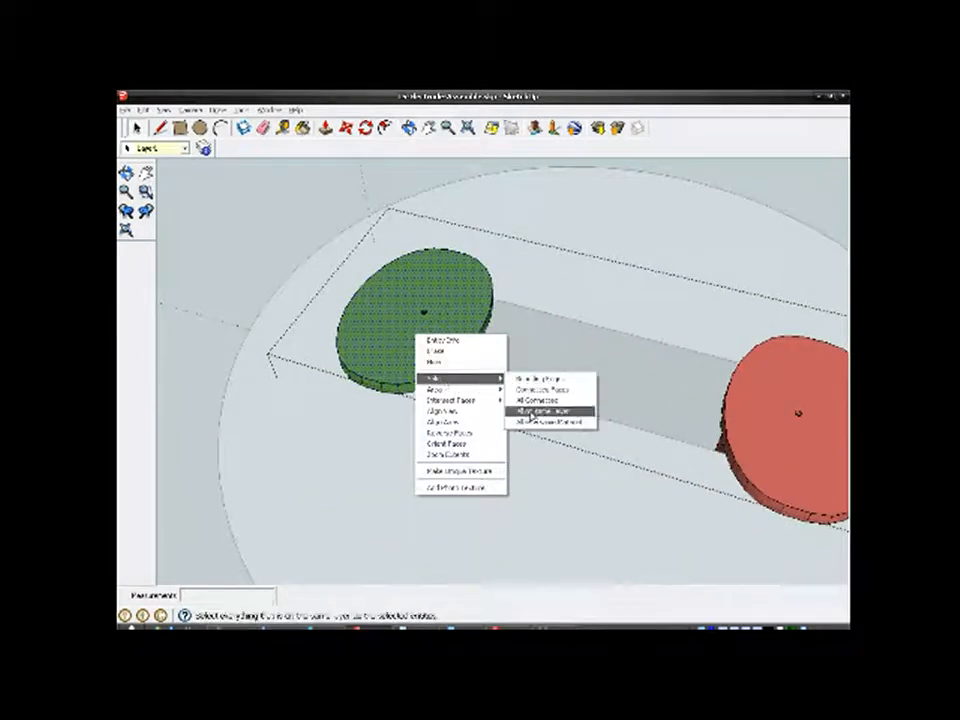
left_click(538, 399)
right_click(461, 333)
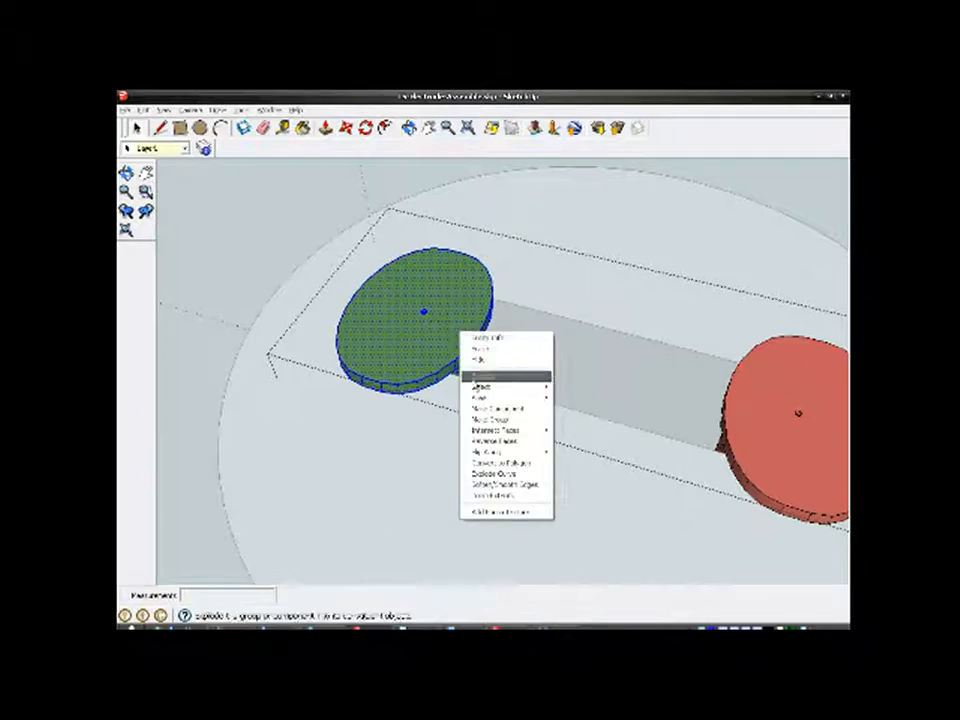
left_click(480, 419)
Step: Select everything connected to the red electrode's disc cap and make it a group
scroll(407, 339, "down", 3)
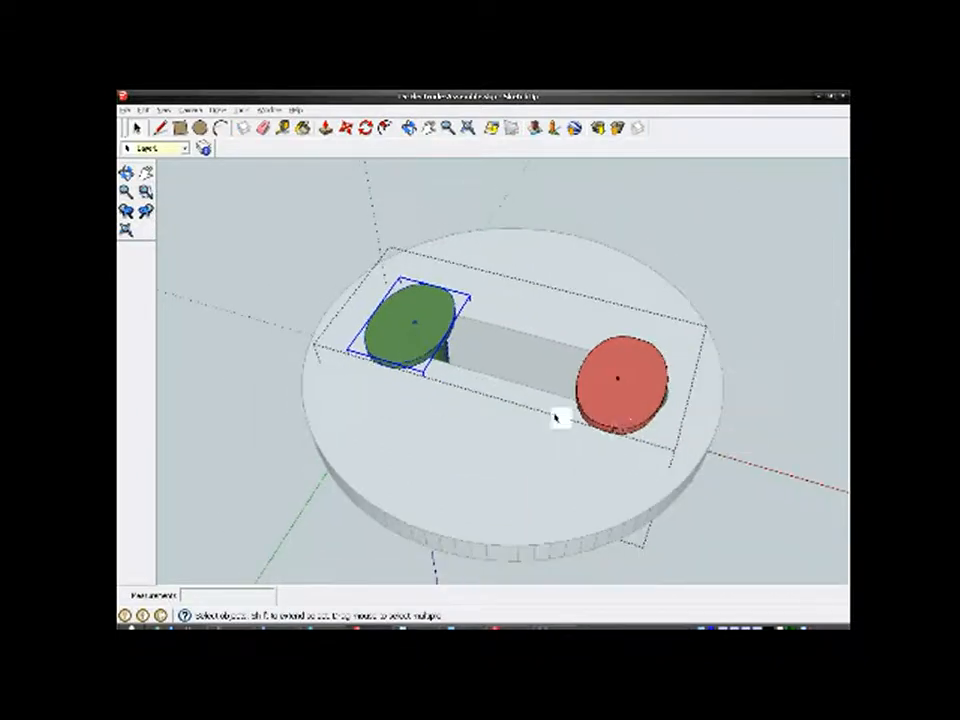
scroll(639, 416, "up", 3)
left_click(634, 407)
right_click(628, 401)
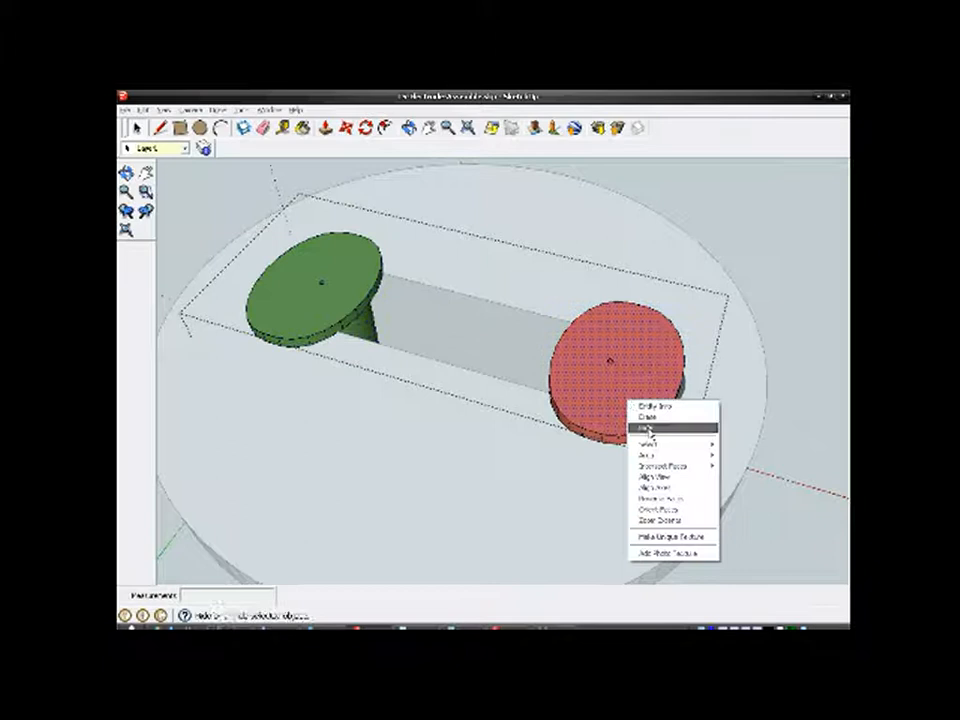
mouse_move(648, 443)
left_click(750, 466)
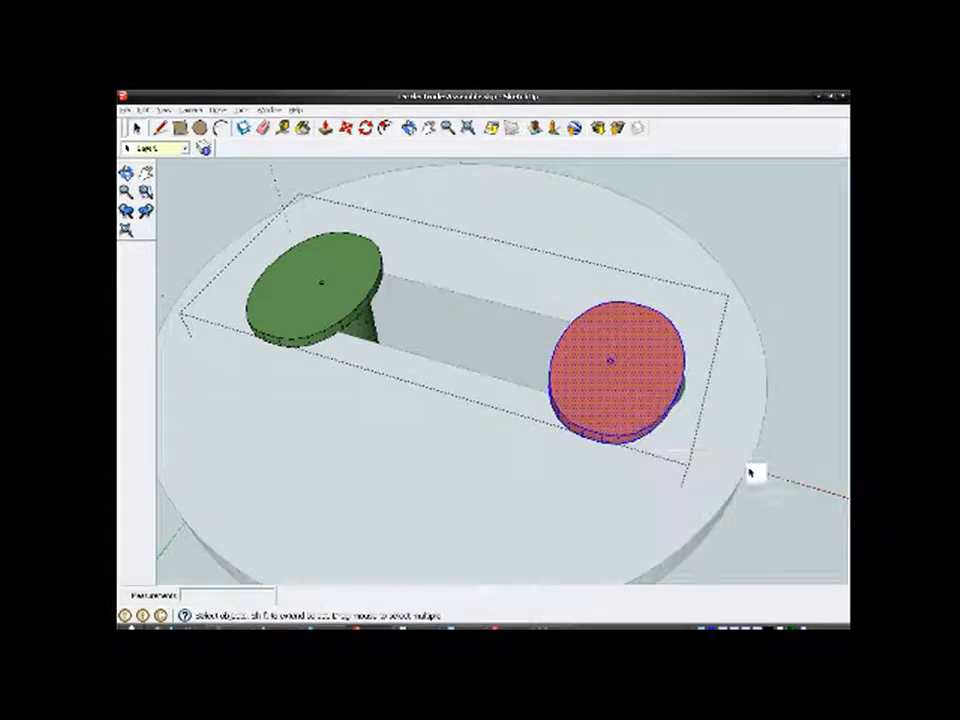
right_click(637, 391)
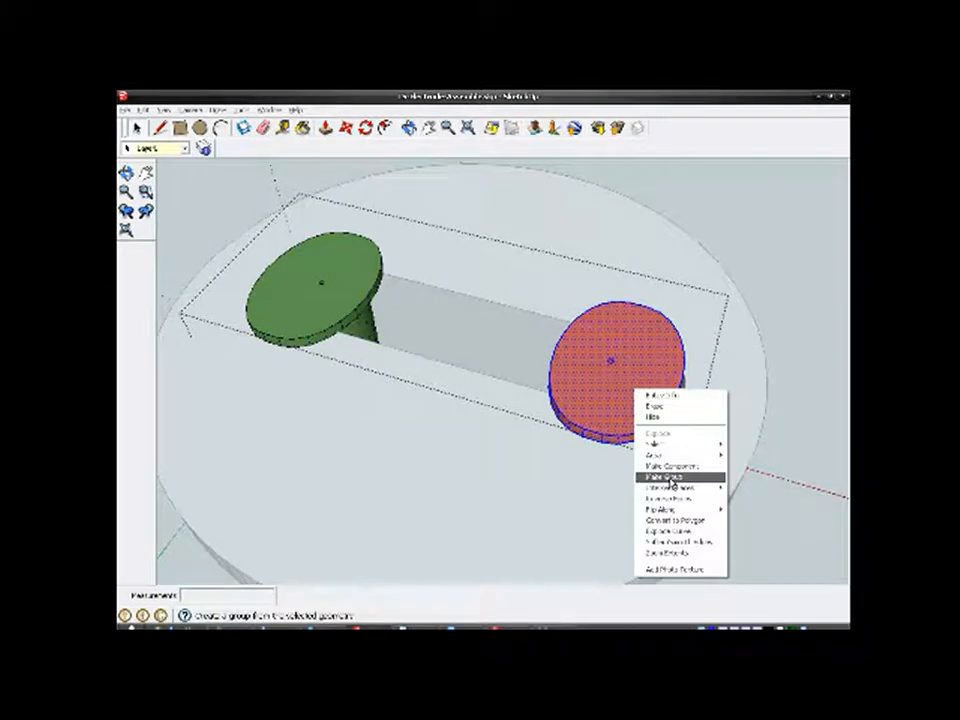
left_click(652, 477)
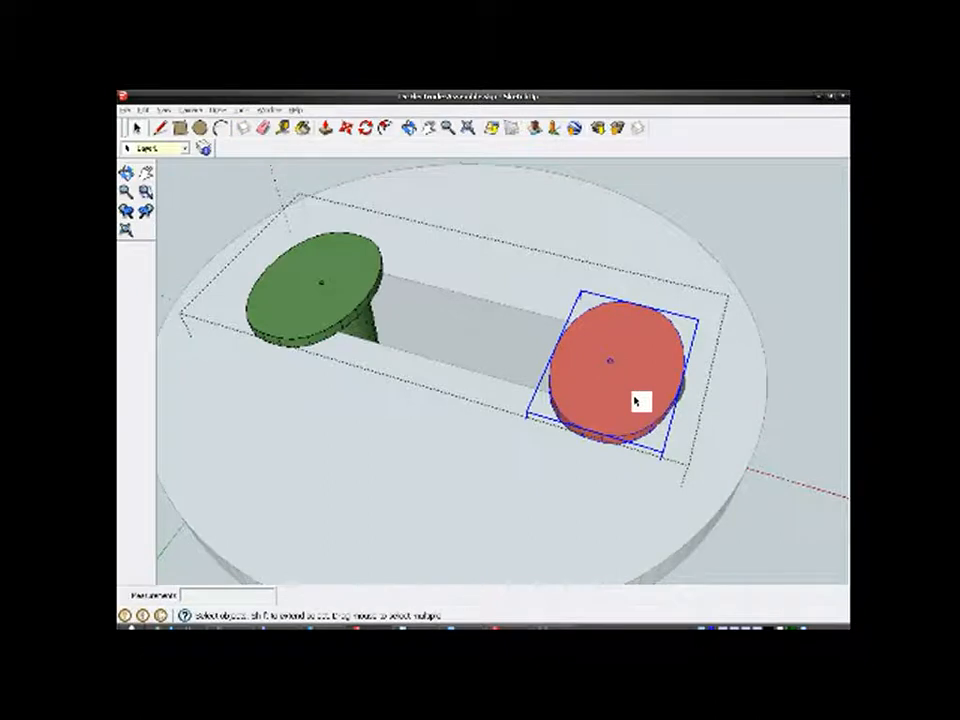
Step: Open the red electrode's group for editing and Push/Pull one rim facet of its disc cap outward into a tab
middle_click_drag(603, 418, 461, 515)
right_click(653, 320)
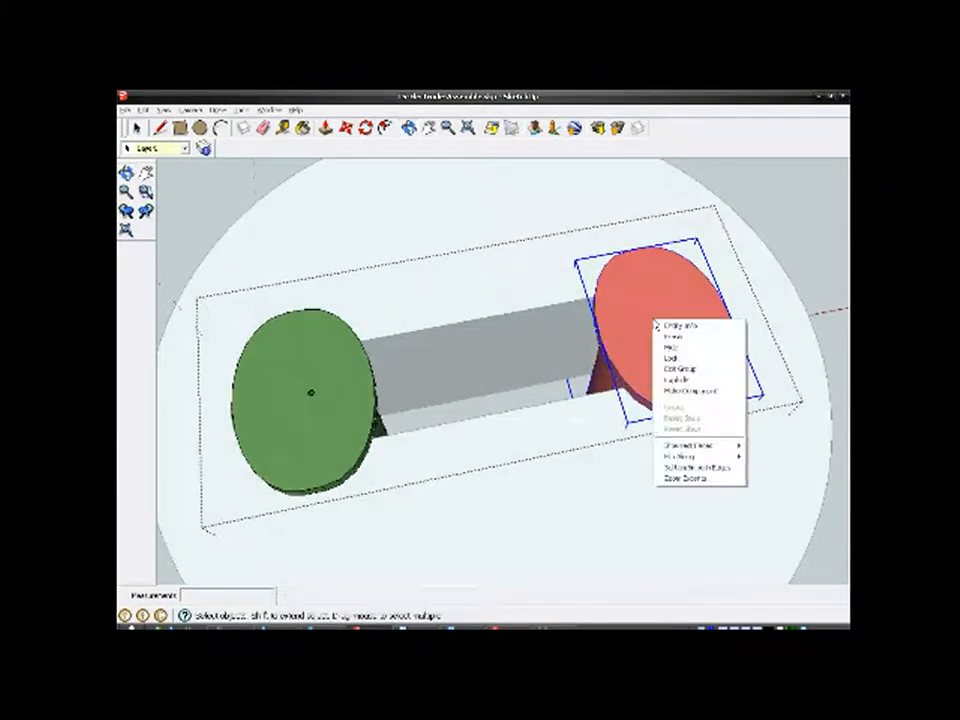
left_click(676, 373)
scroll(613, 375, "up", 4)
middle_click_drag(630, 360, 754, 345)
scroll(628, 360, "down", 3)
scroll(650, 335, "up", 4)
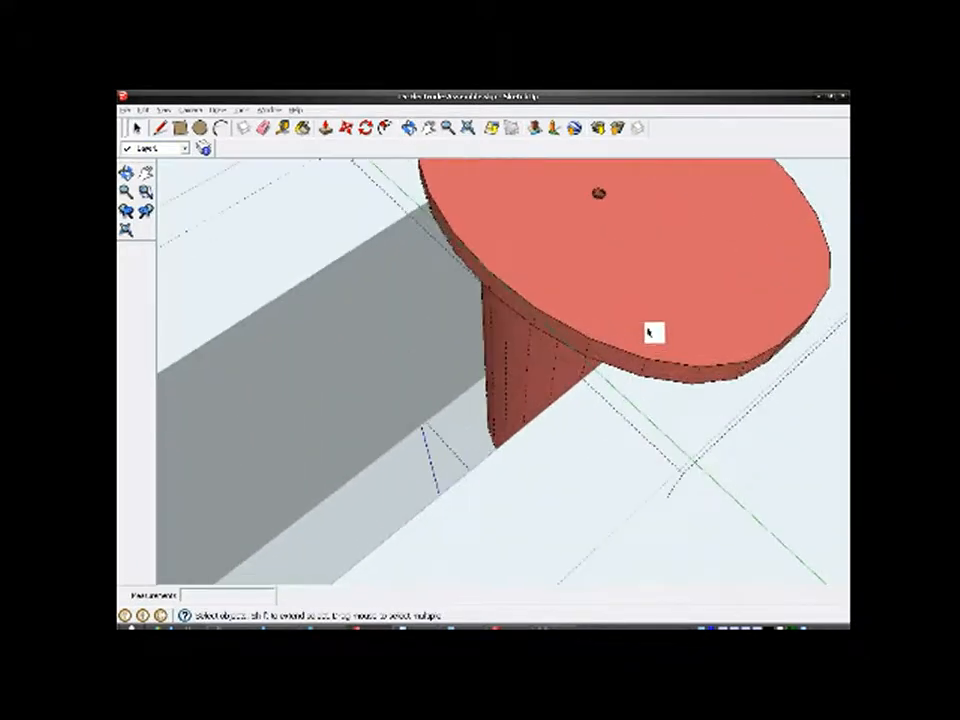
middle_click_drag(592, 357, 678, 360)
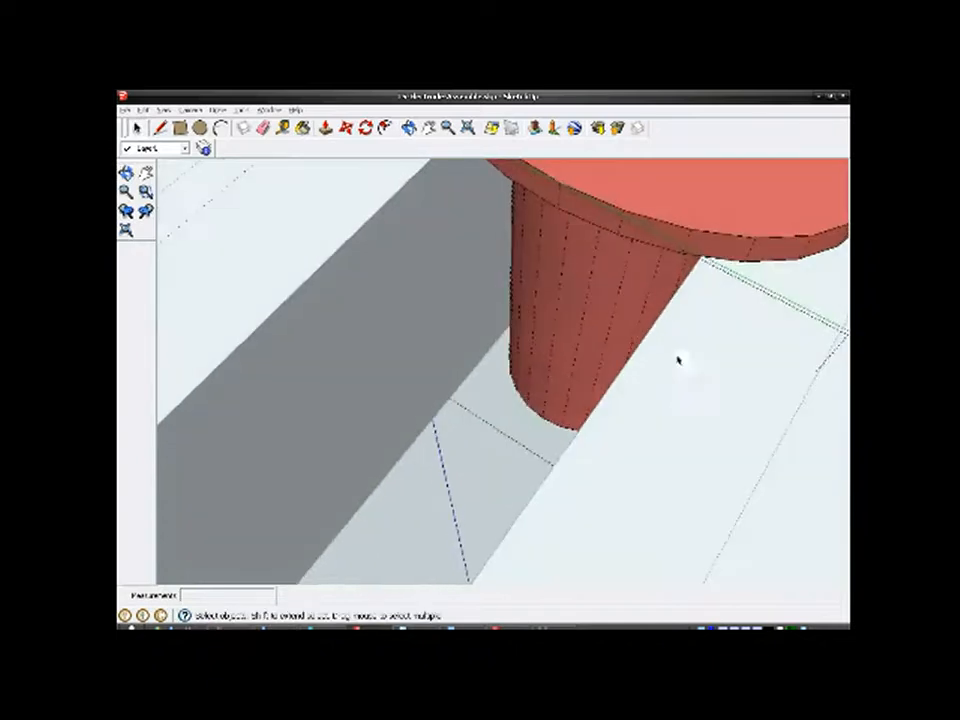
scroll(297, 526, "down", 3)
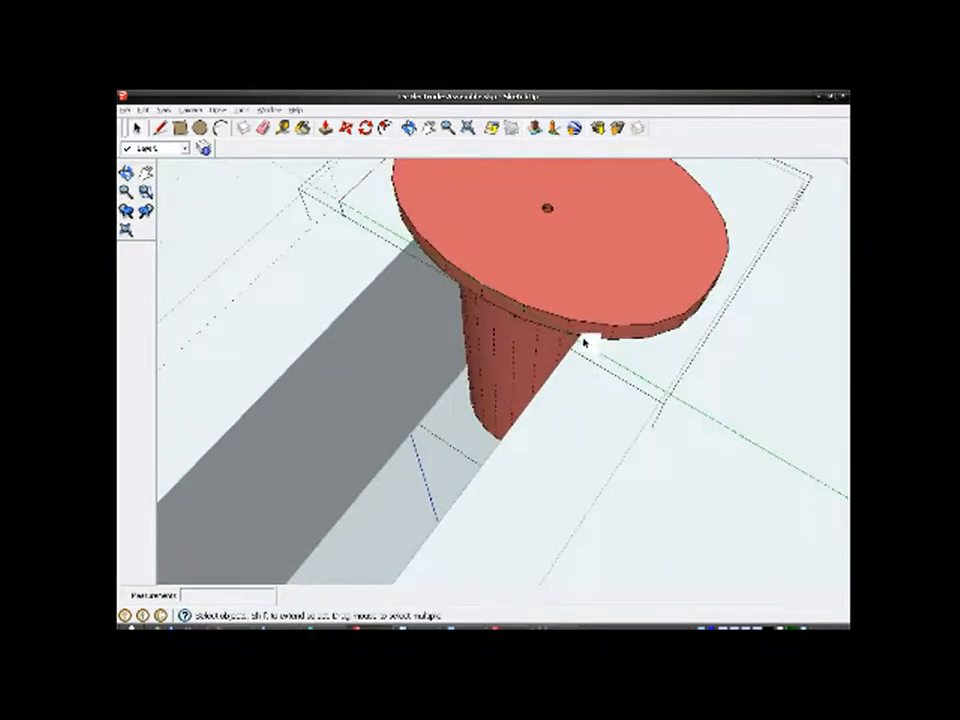
left_click(325, 128)
left_click_drag(590, 334, 578, 396)
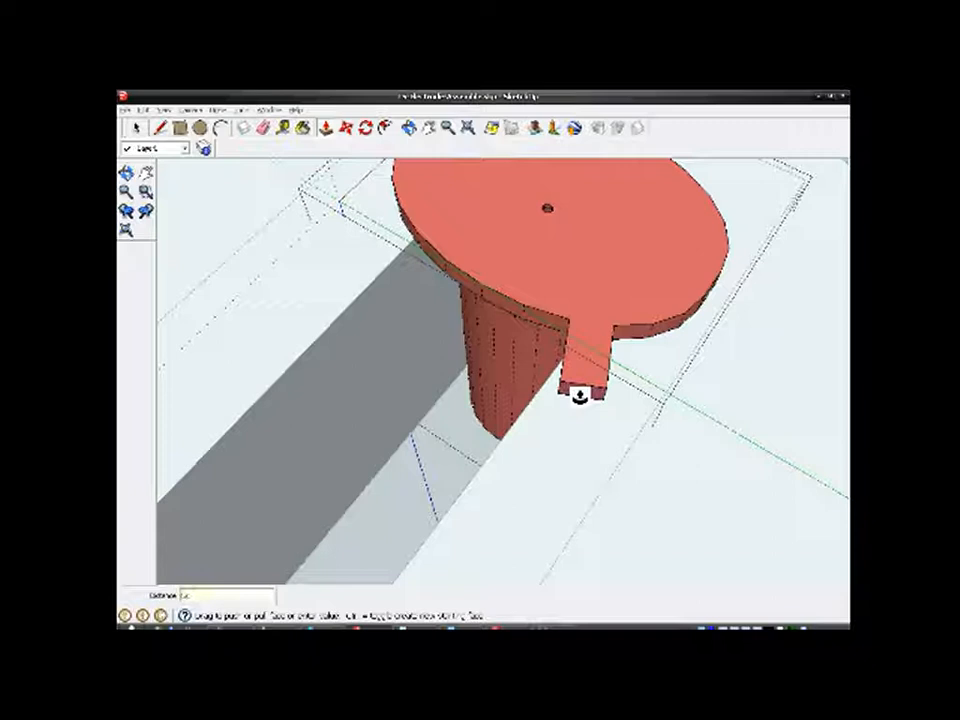
key("Return")
Step: Push/Pull a second rim facet of the red disc cap outward into a matching tab on the cylinder's other side
middle_click_drag(596, 459, 791, 512)
scroll(774, 478, "down", 1)
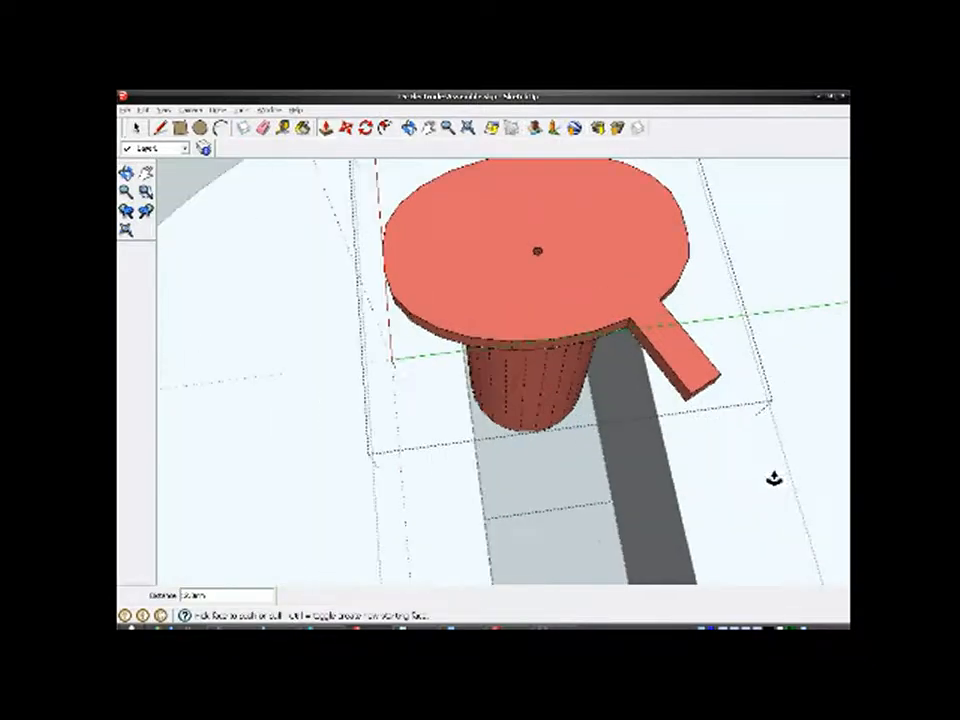
scroll(460, 337, "up", 1)
left_click(460, 337)
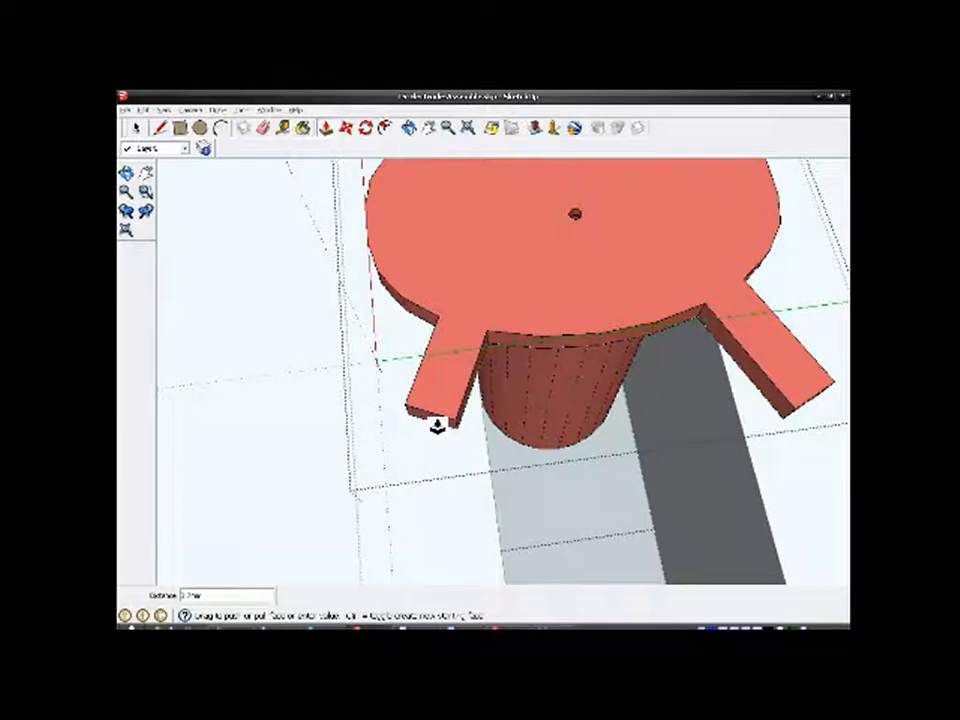
left_click(437, 424)
scroll(437, 400, "down", 2)
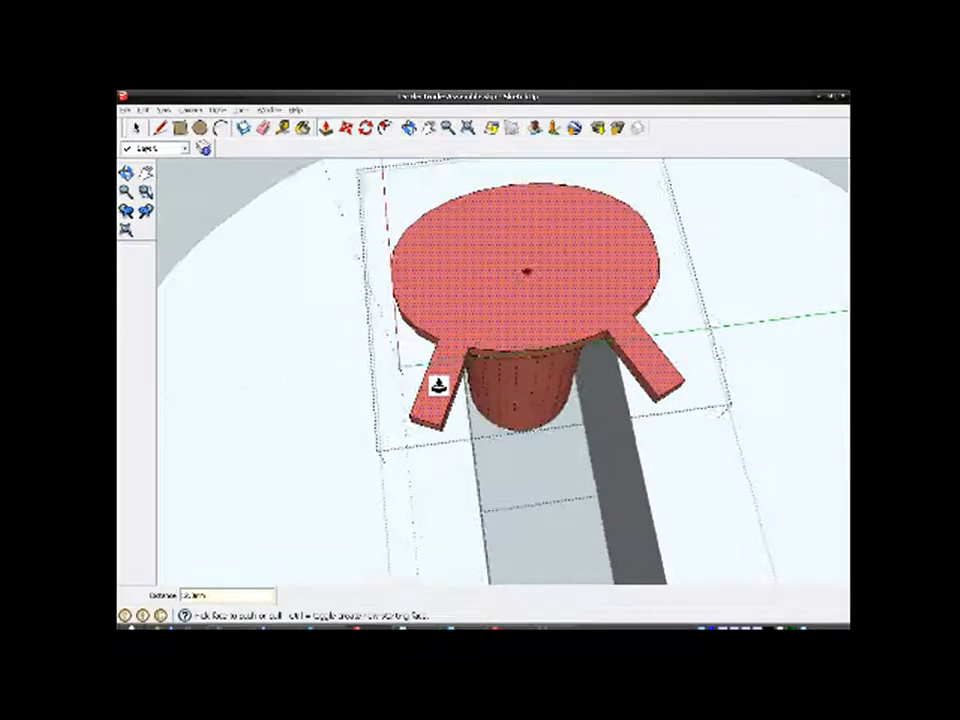
scroll(433, 372, "down", 1)
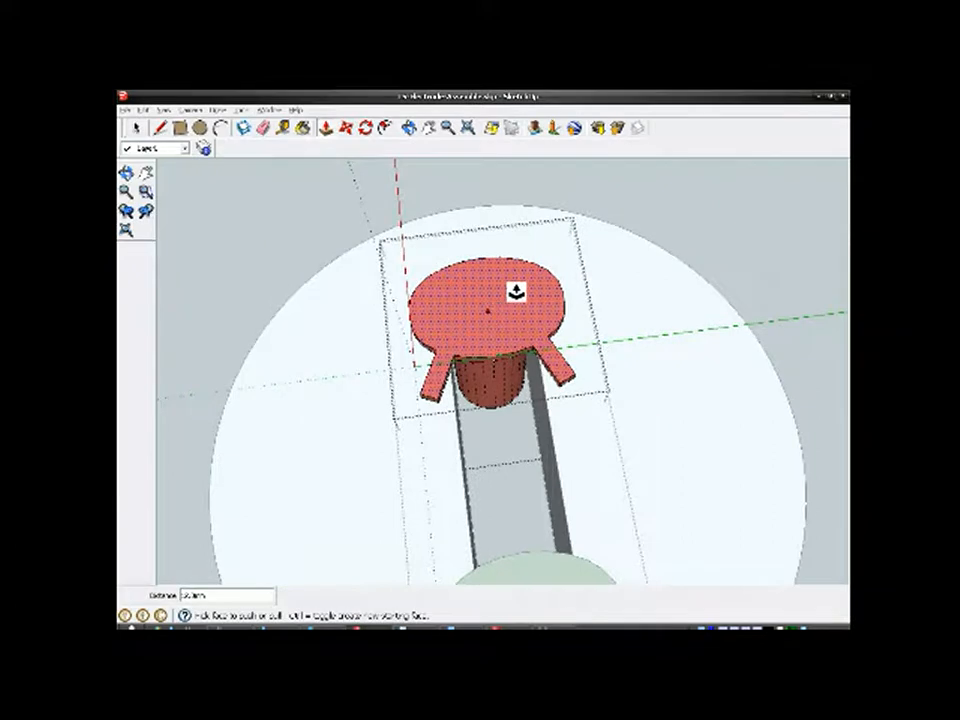
Step: Close the red electrode's group and open the green electrode's group for editing
scroll(495, 320, "down", 2)
mouse_move(473, 354)
middle_mouse_down()
mouse_move(512, 414)
mouse_move(703, 385)
middle_mouse_up()
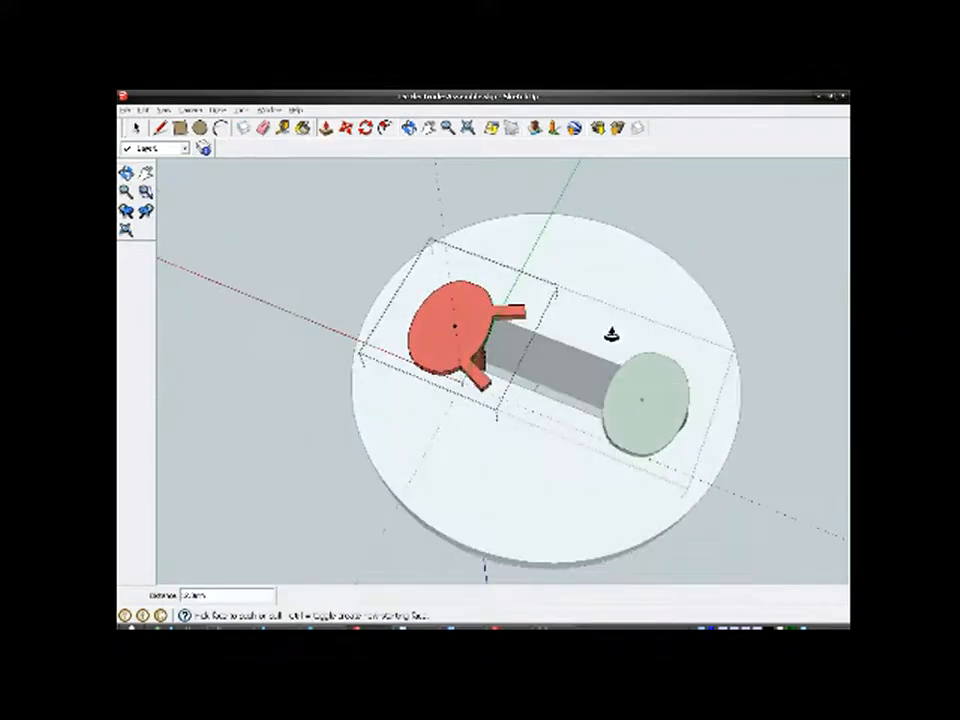
scroll(614, 330, "up", 3)
mouse_move(617, 328)
middle_mouse_down()
mouse_move(358, 570)
mouse_move(592, 568)
middle_mouse_up()
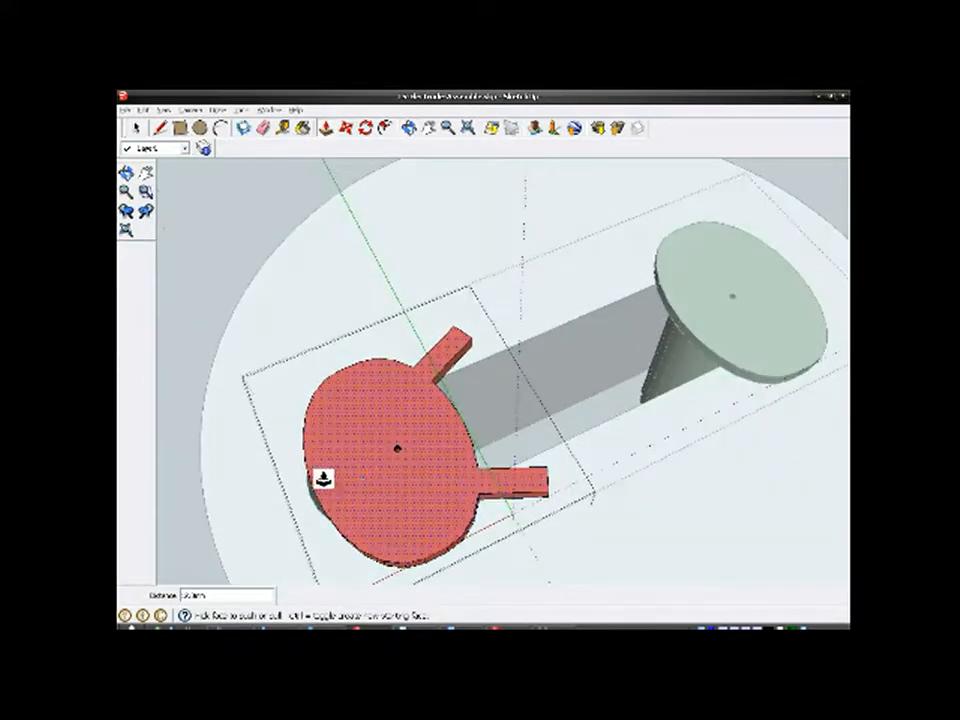
scroll(321, 480, "down", 2)
scroll(602, 328, "up", 4)
middle_click_drag(616, 470, 739, 424)
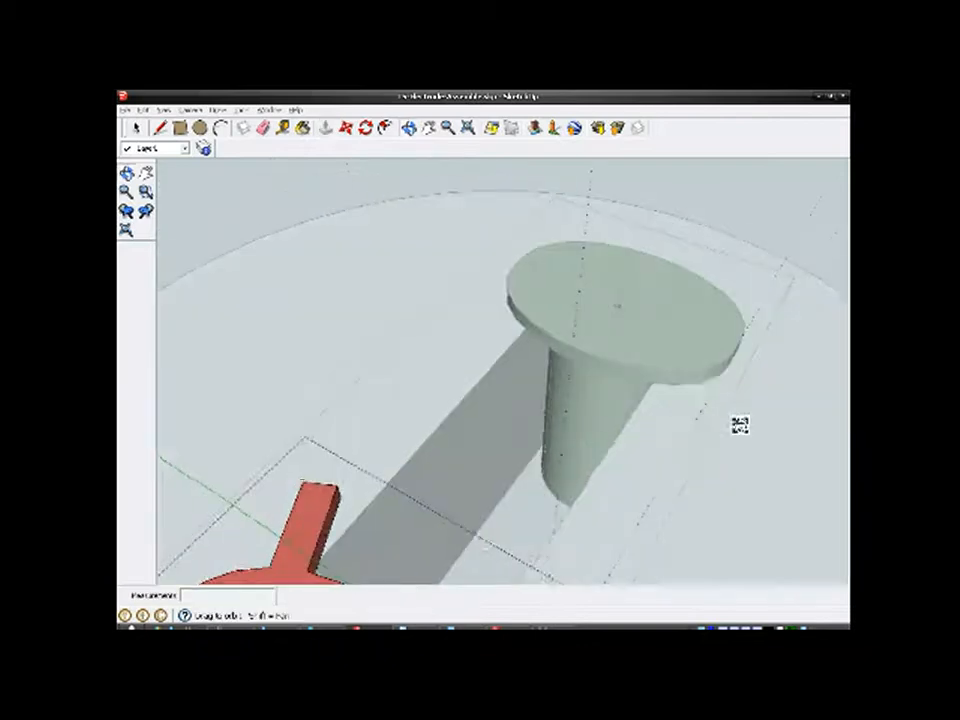
scroll(628, 366, "up", 3)
right_click(598, 320)
left_click(606, 328)
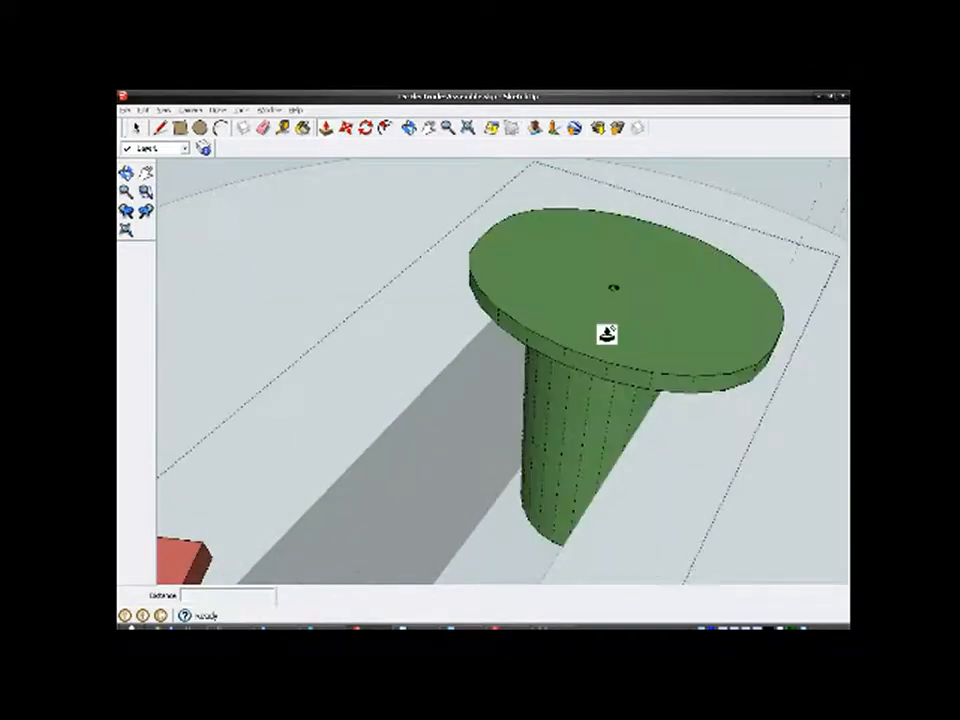
right_click(606, 333)
left_click(633, 378)
key("p")
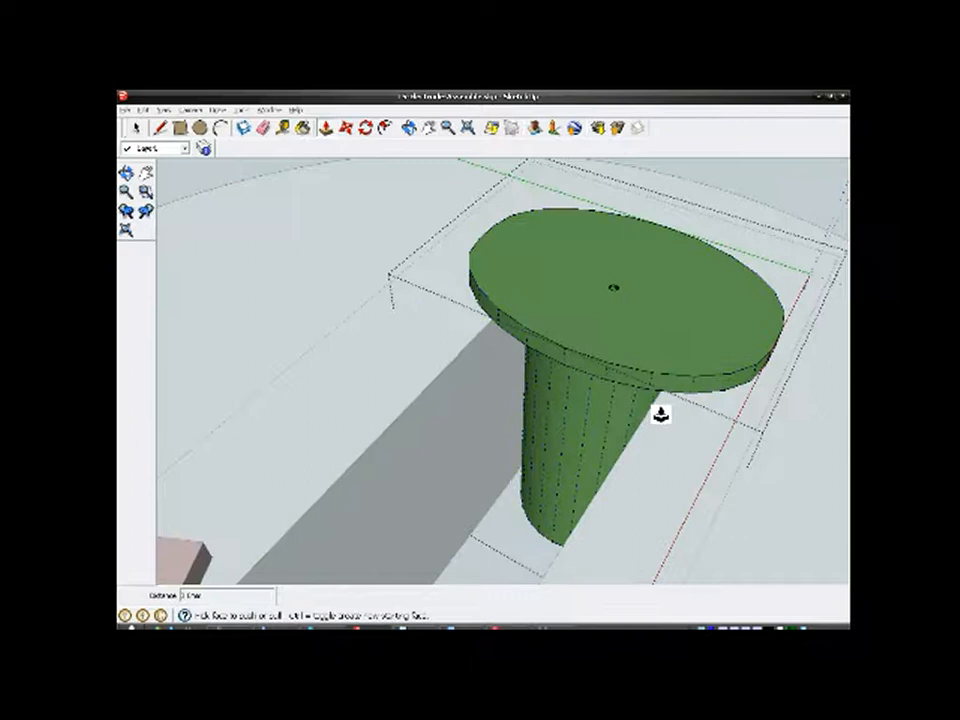
Step: Push/Pull one rim facet of the green disc cap outward into a tab
scroll(660, 411, "up", 2)
left_click_drag(677, 371, 674, 422)
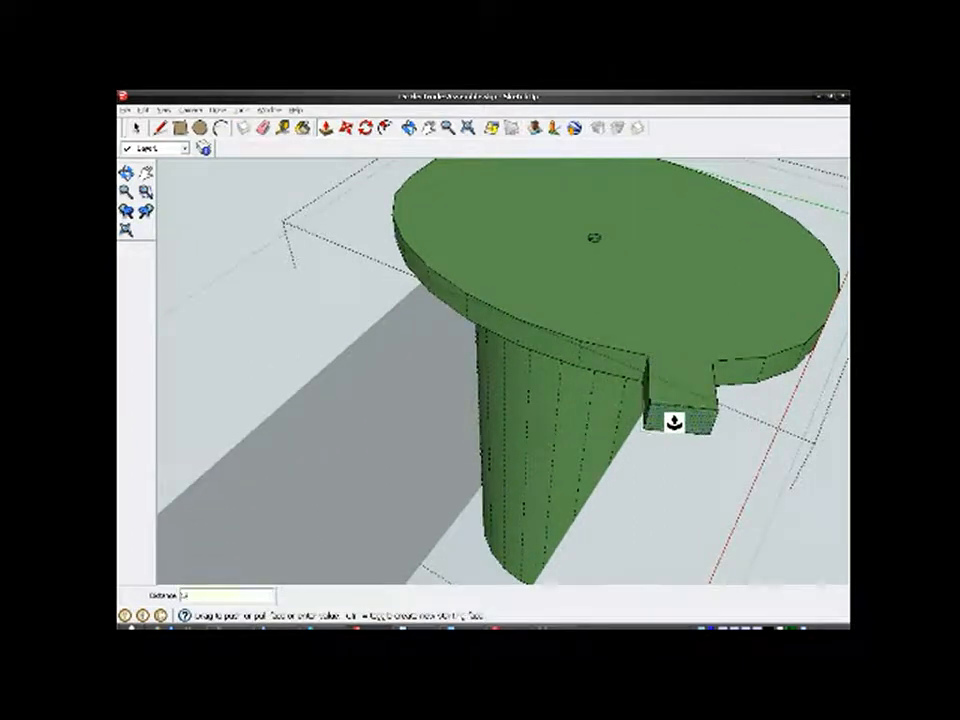
key("Return")
Step: Push/Pull a second rim facet of the green disc cap outward into a matching tab on the cylinder's other side
middle_click_drag(517, 337, 694, 326)
left_click_drag(571, 266, 557, 334)
type("2")
key("Return")
Step: Examine the green electrode's two tabs and the bore in its disc cap against the whole assembly
left_click(135, 127)
scroll(521, 409, "down", 5)
middle_click_drag(495, 373, 531, 481)
scroll(533, 362, "up", 8)
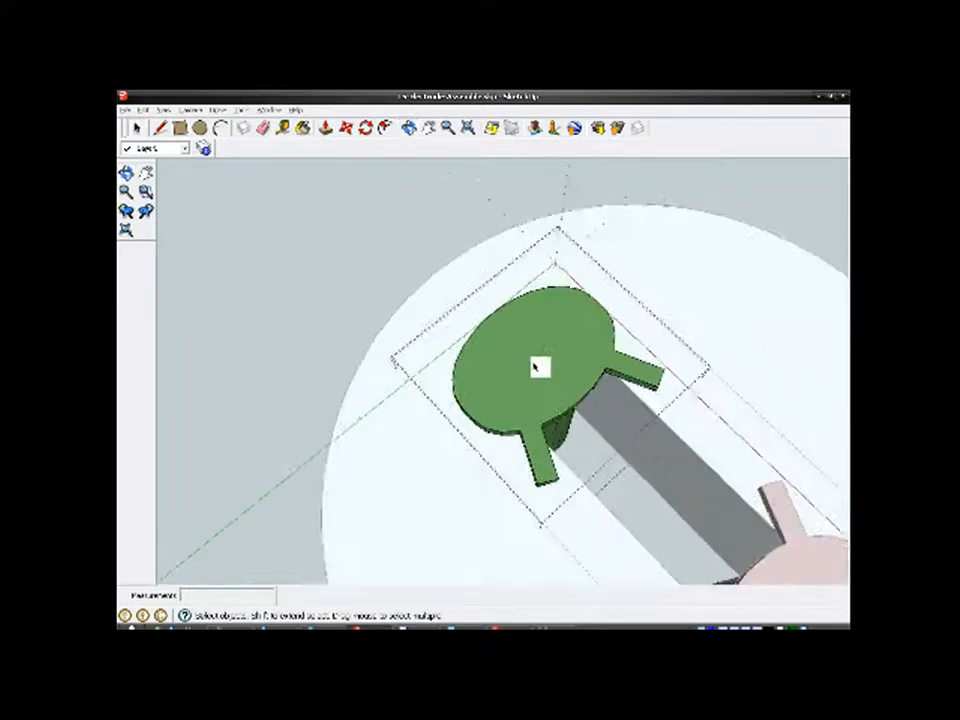
scroll(549, 371, "up", 3)
middle_click_drag(546, 369, 563, 350)
scroll(531, 326, "down", 10)
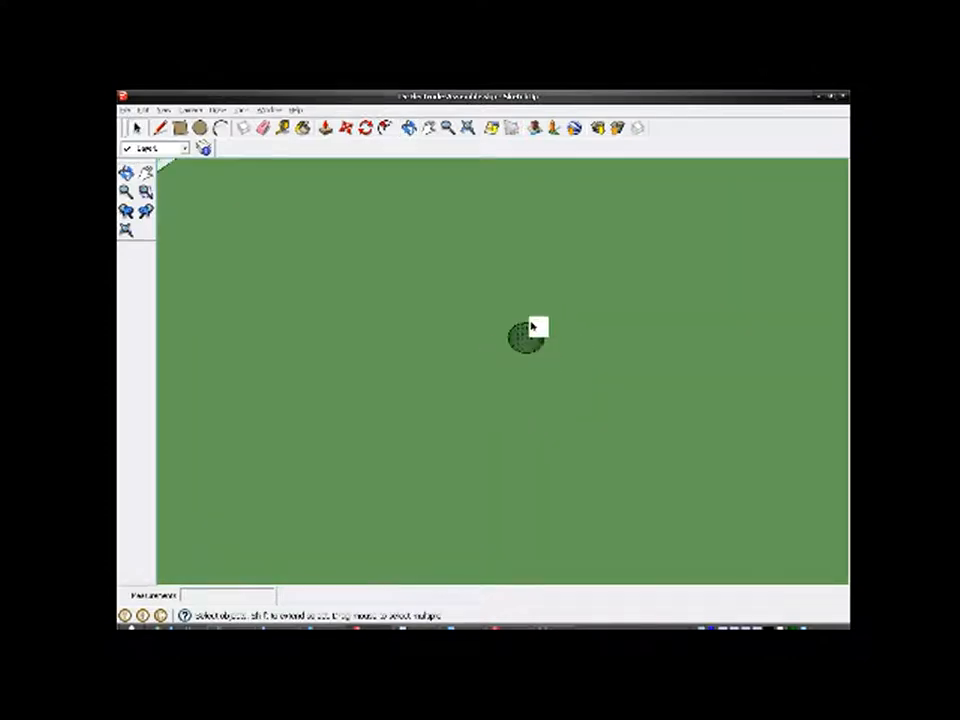
scroll(501, 325, "down", 6)
middle_click_drag(500, 450, 578, 461)
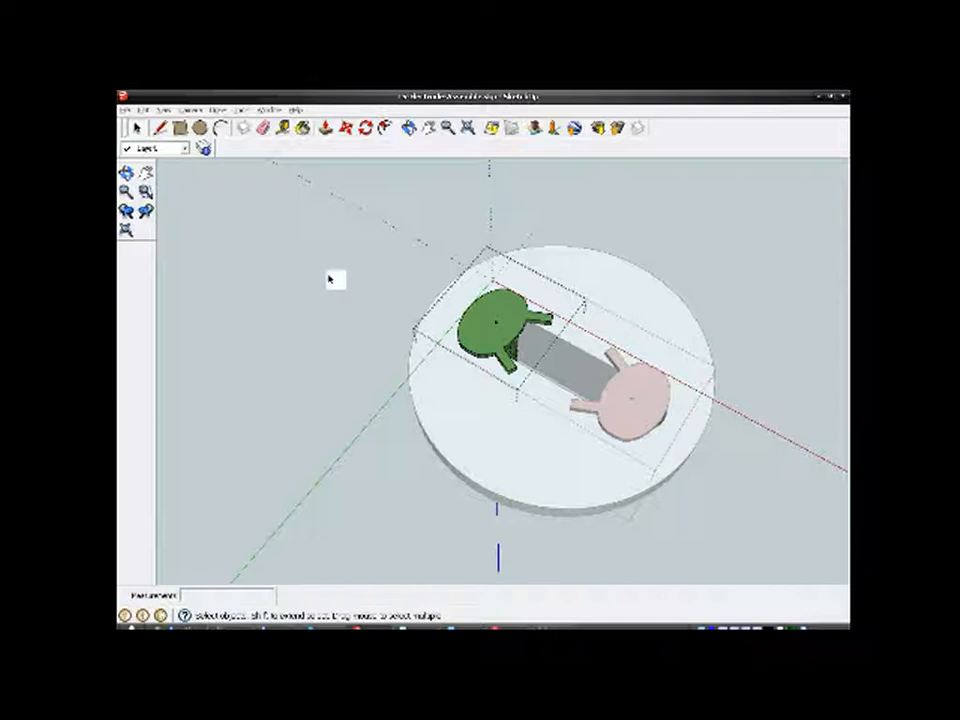
Step: Close the open electrode groups and explode the parent group that holds both electrodes
left_click(332, 279)
left_click(508, 323)
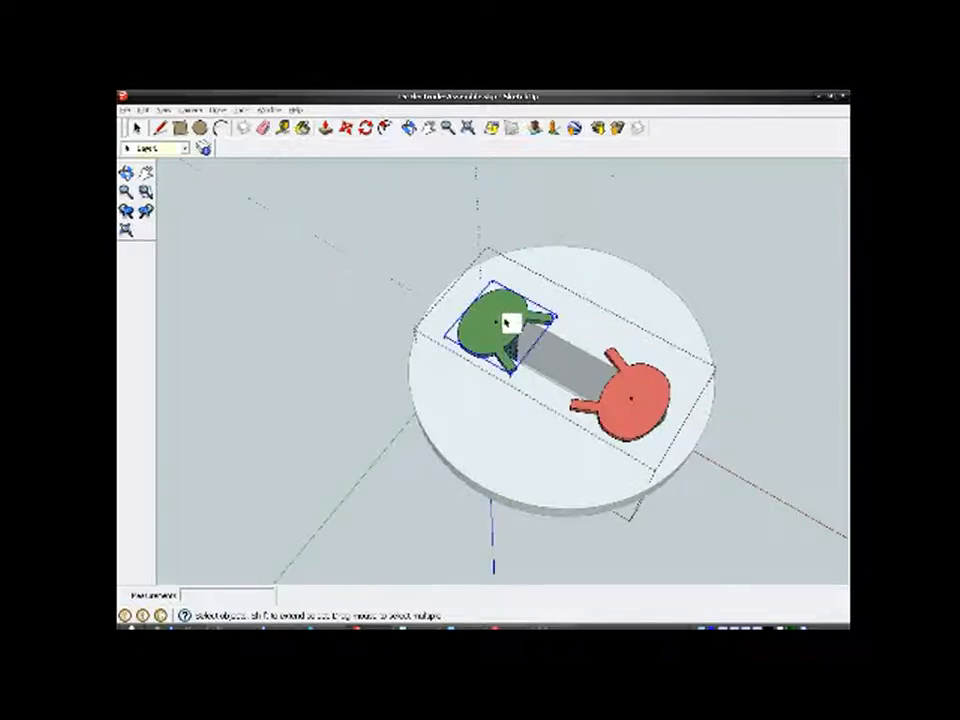
left_click(357, 324)
key("t")
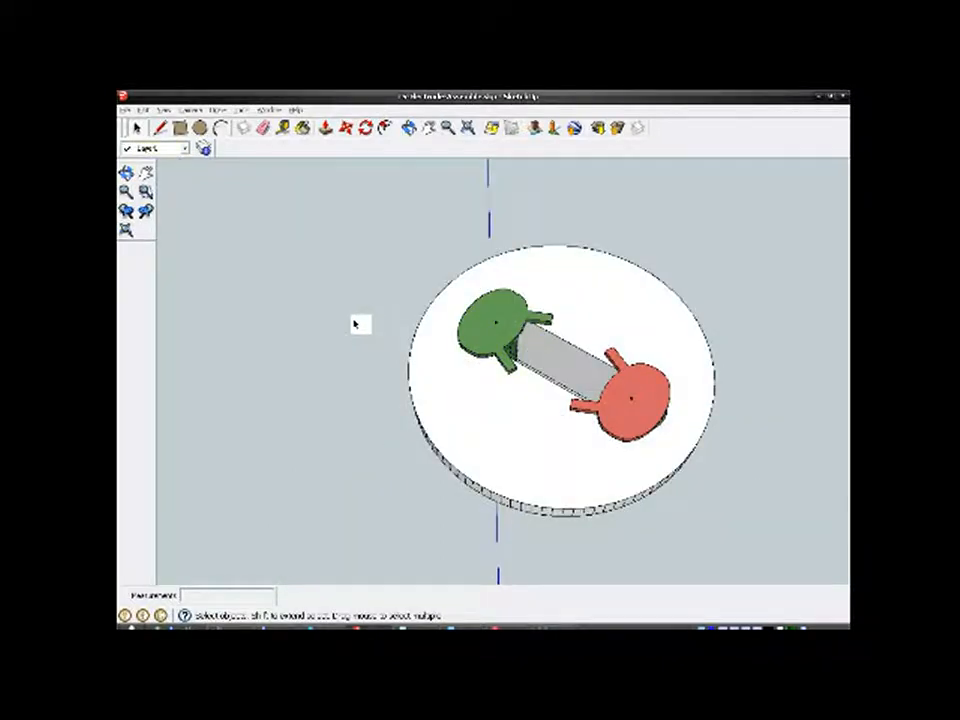
left_click(499, 399)
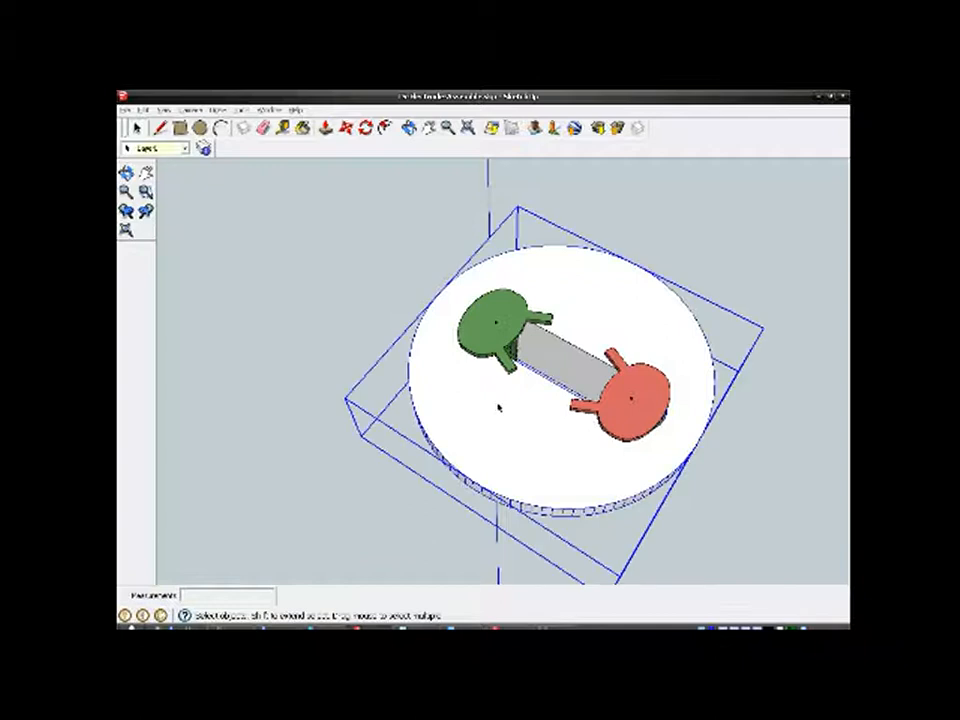
right_click(503, 338)
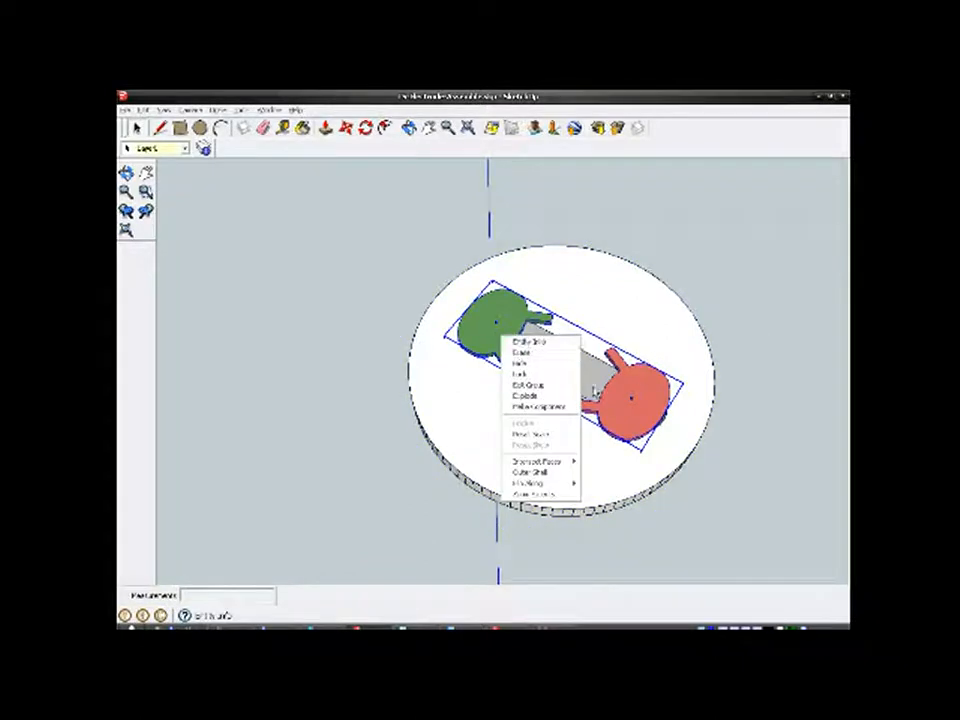
left_click(553, 397)
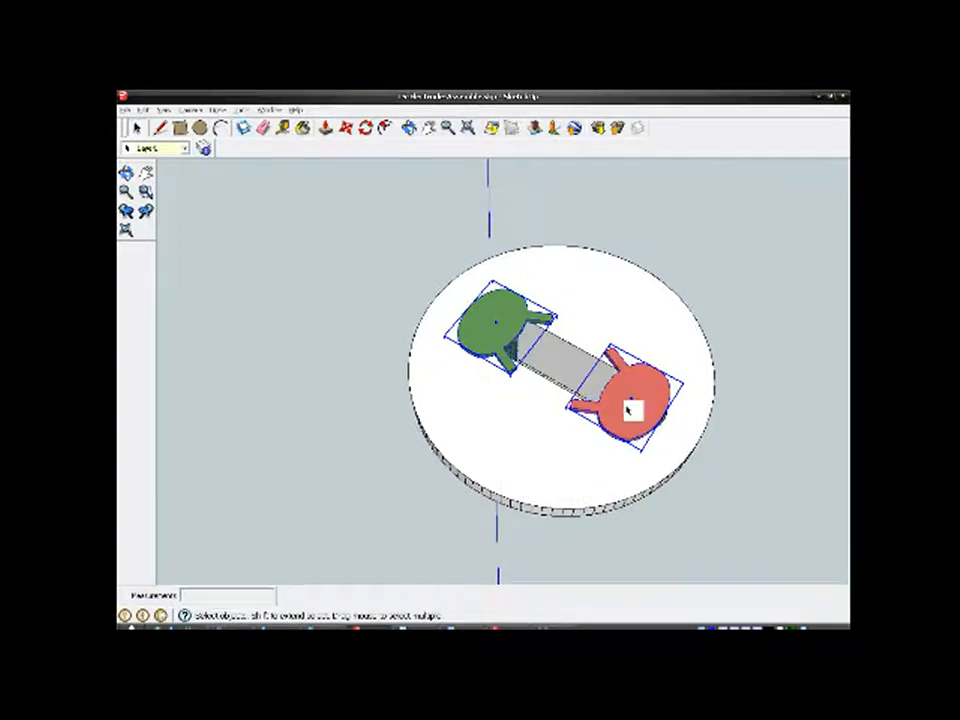
Step: Select the round base and both electrode groups and make them one group
left_click_drag(386, 266, 711, 536)
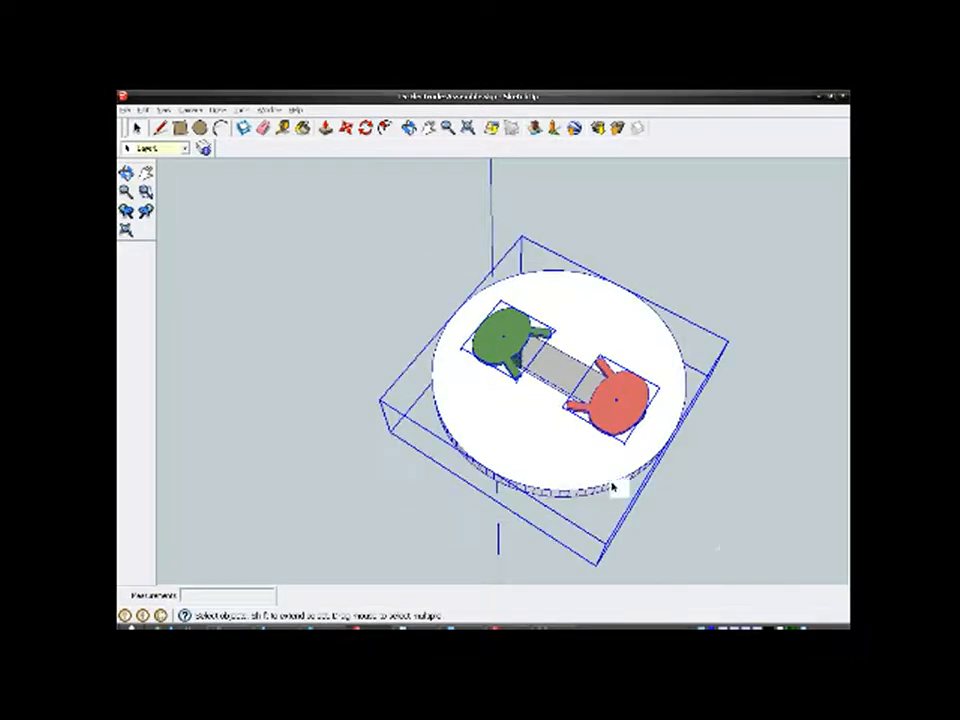
right_click(566, 469)
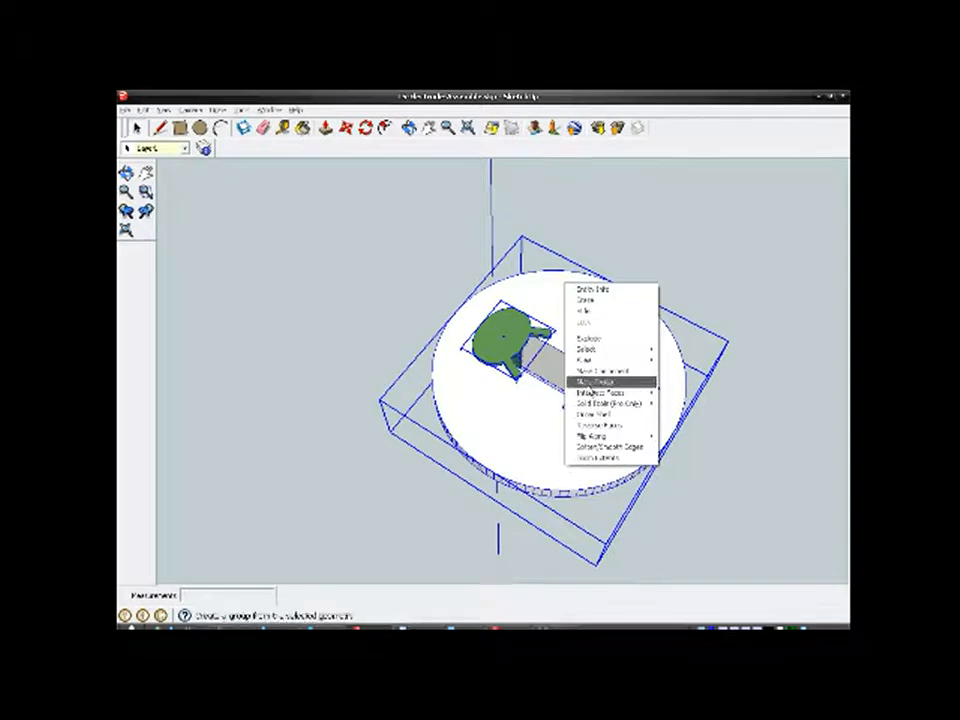
left_click(590, 381)
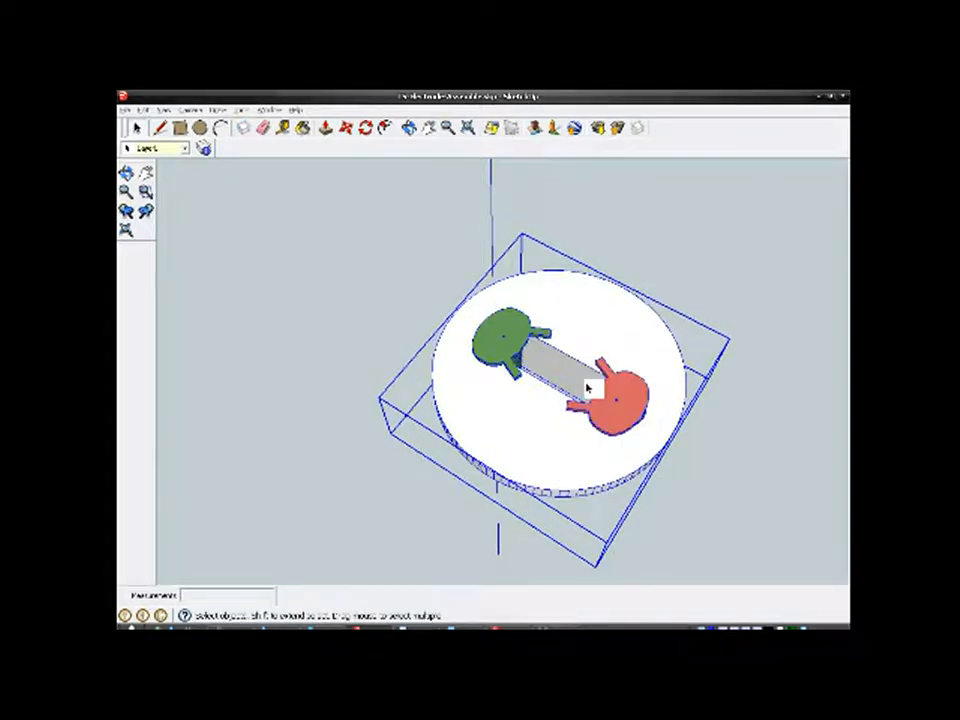
Step: Open the whole assembly's group for editing and select the green electrode
right_click(507, 355)
left_click(524, 400)
left_click(515, 347)
Step: Export only the selected green electrode as an ASCII STL in millimetres, replacing the existing Electrode-Holder.stl
left_click(126, 110)
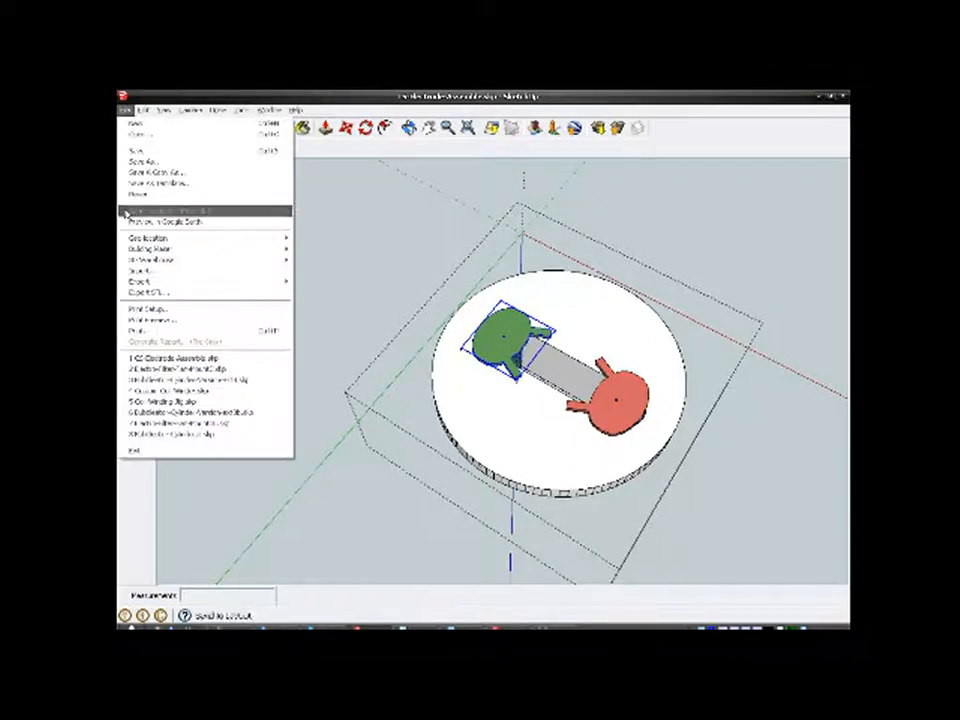
left_click(152, 293)
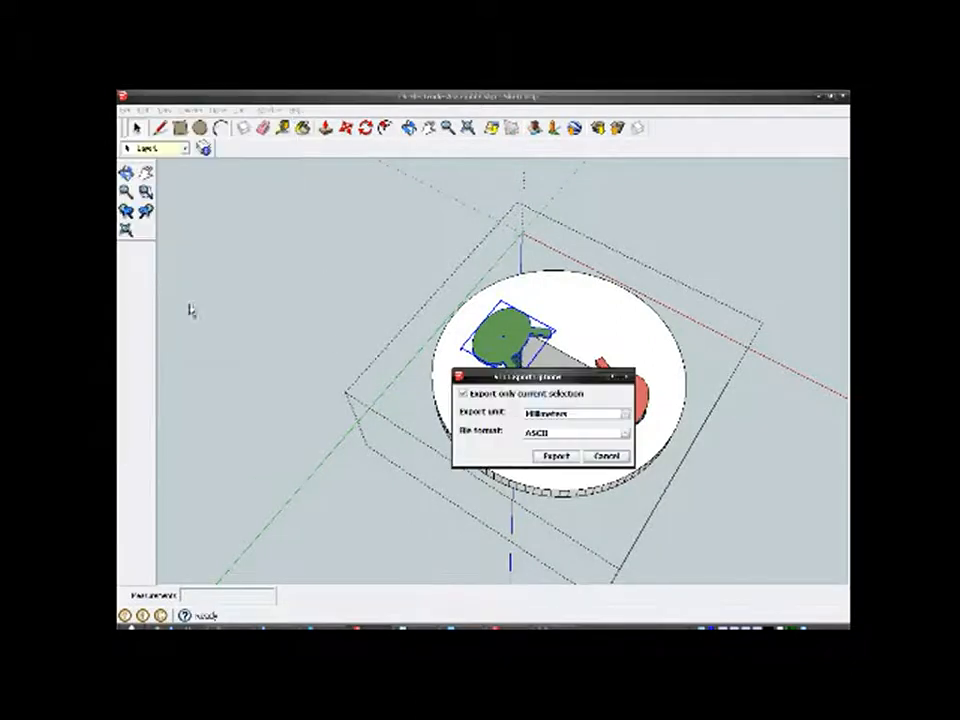
left_click(556, 456)
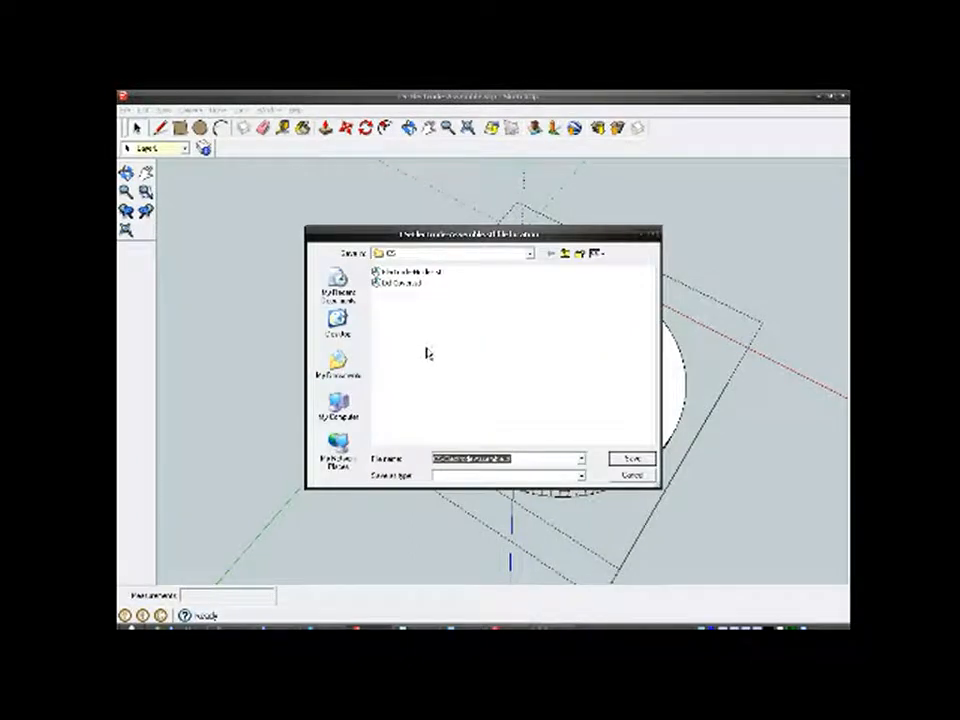
left_click(426, 273)
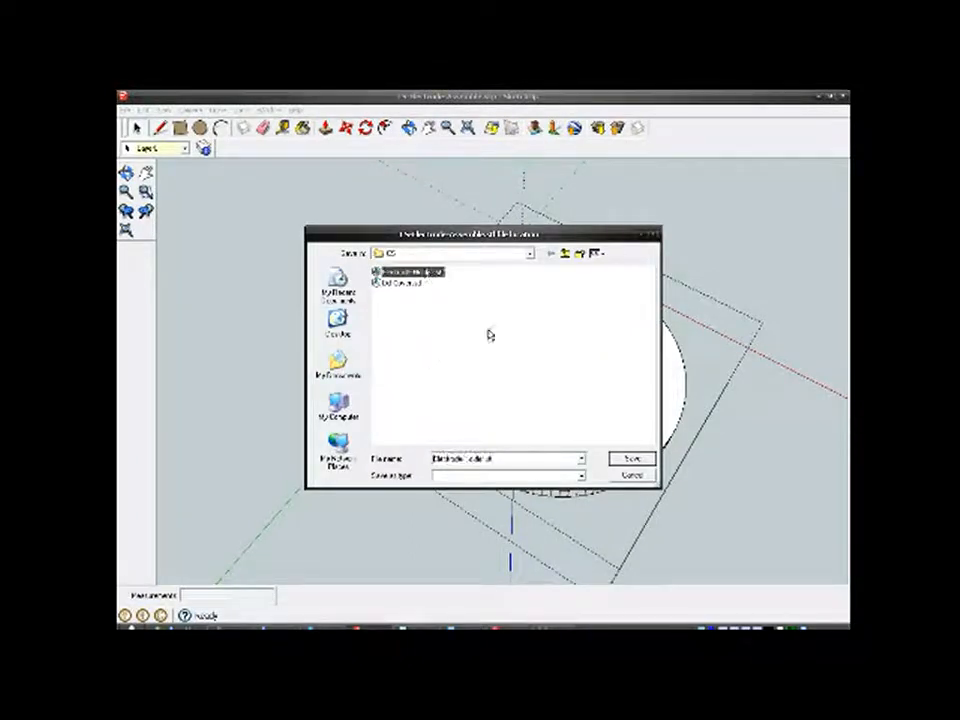
left_click(632, 458)
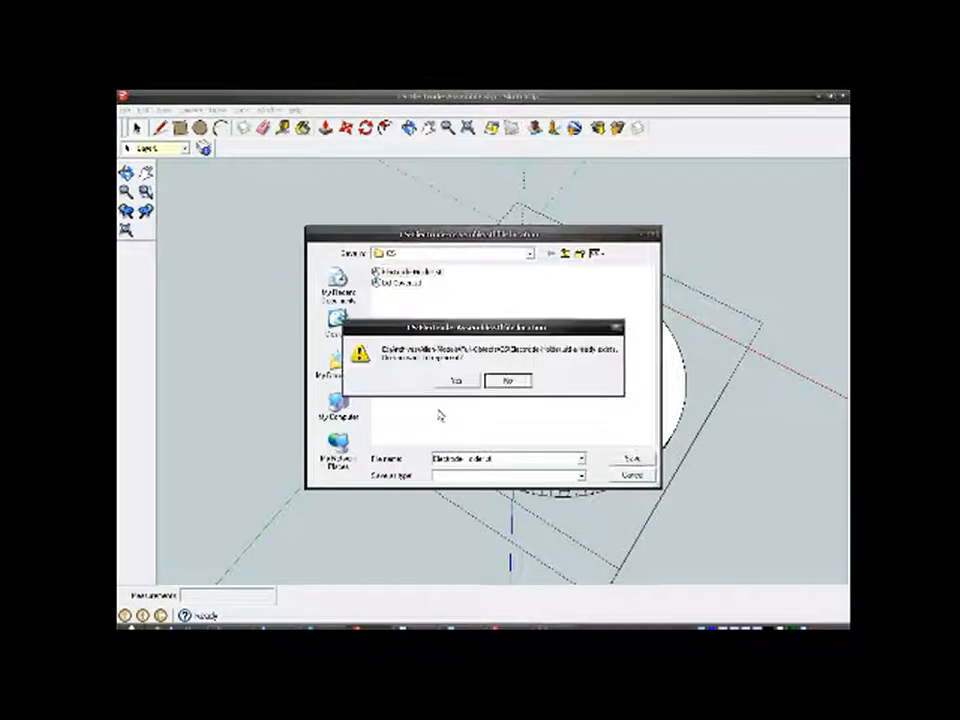
left_click(456, 381)
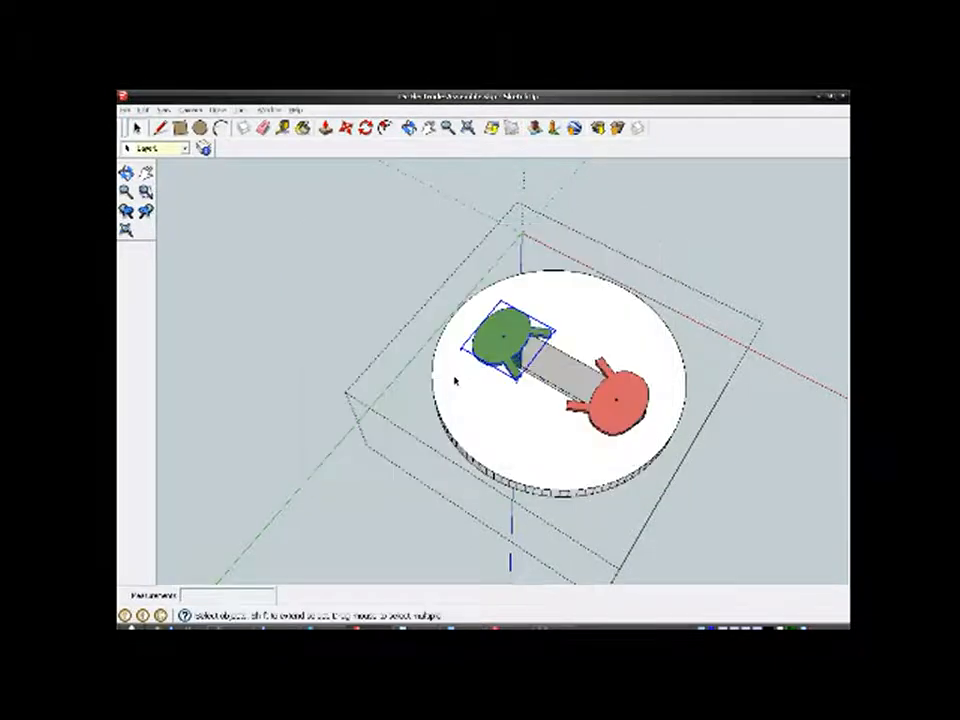
scroll(455, 380, "down", 2)
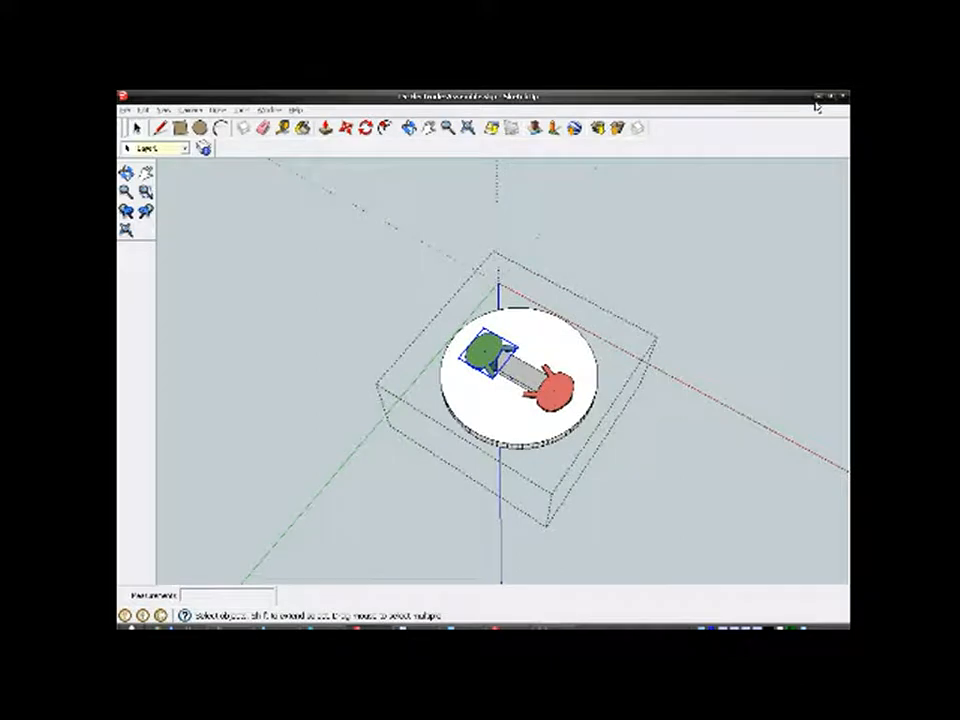
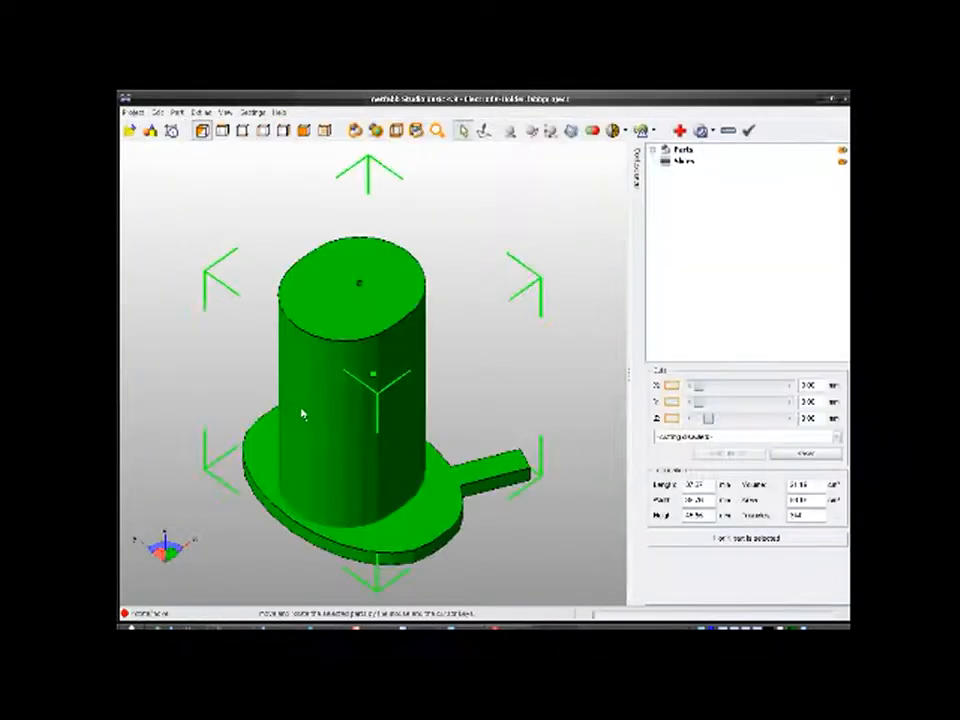
Step: Examine the exported electrode holder in netfabb Studio Basic, checking its disc cap, tabs and bore from below and above
mouse_move(360, 433)
right_mouse_down()
mouse_move(388, 356)
mouse_move(384, 364)
right_mouse_up()
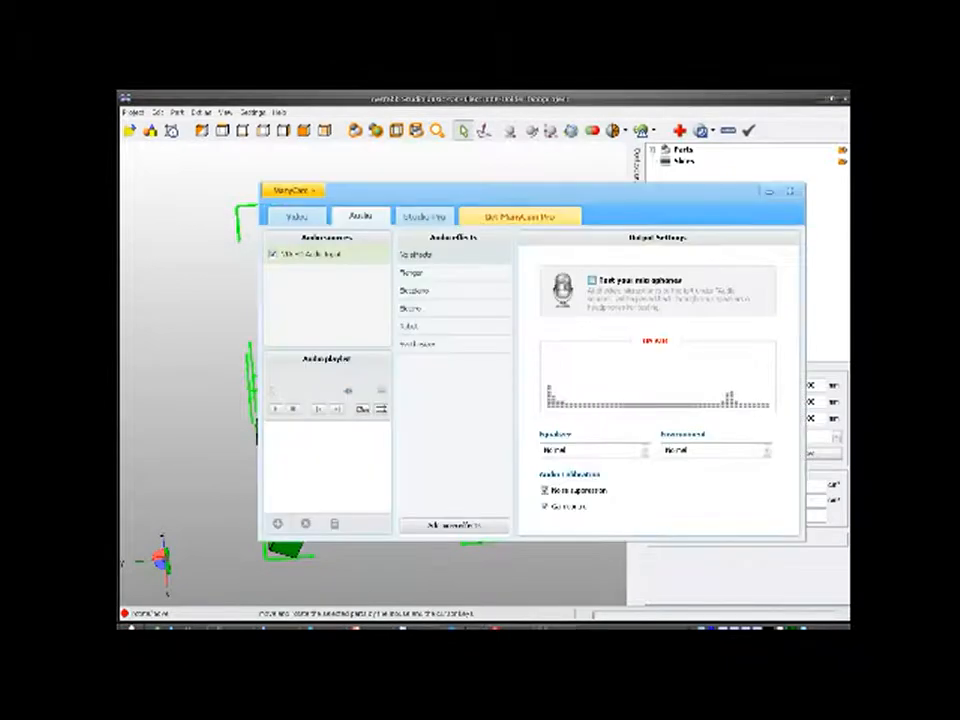
left_click(297, 216)
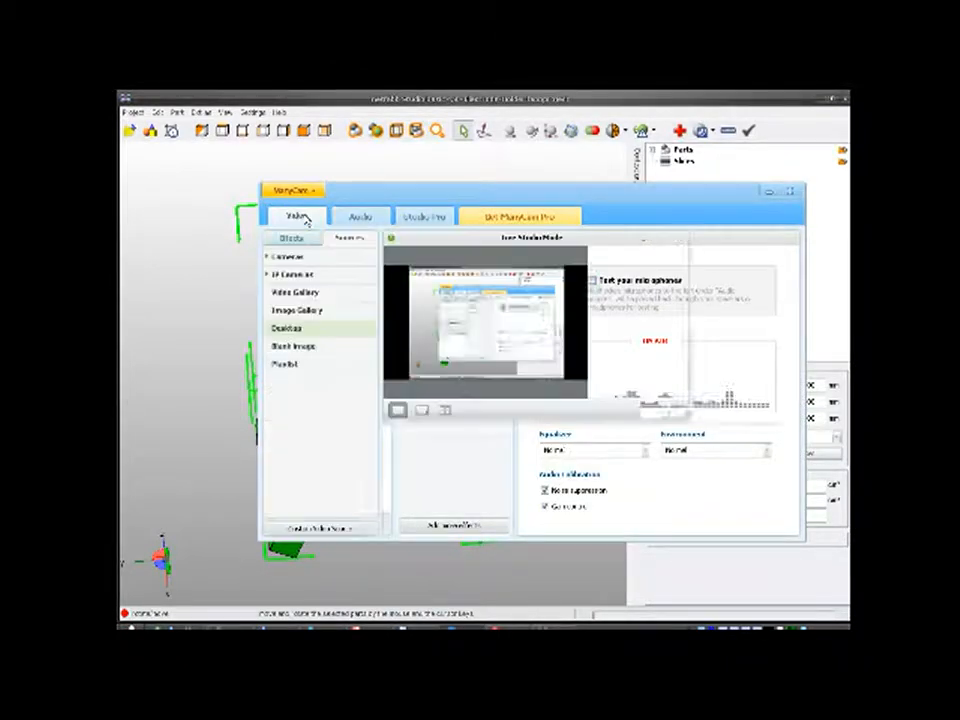
left_click_drag(525, 191, 501, 212)
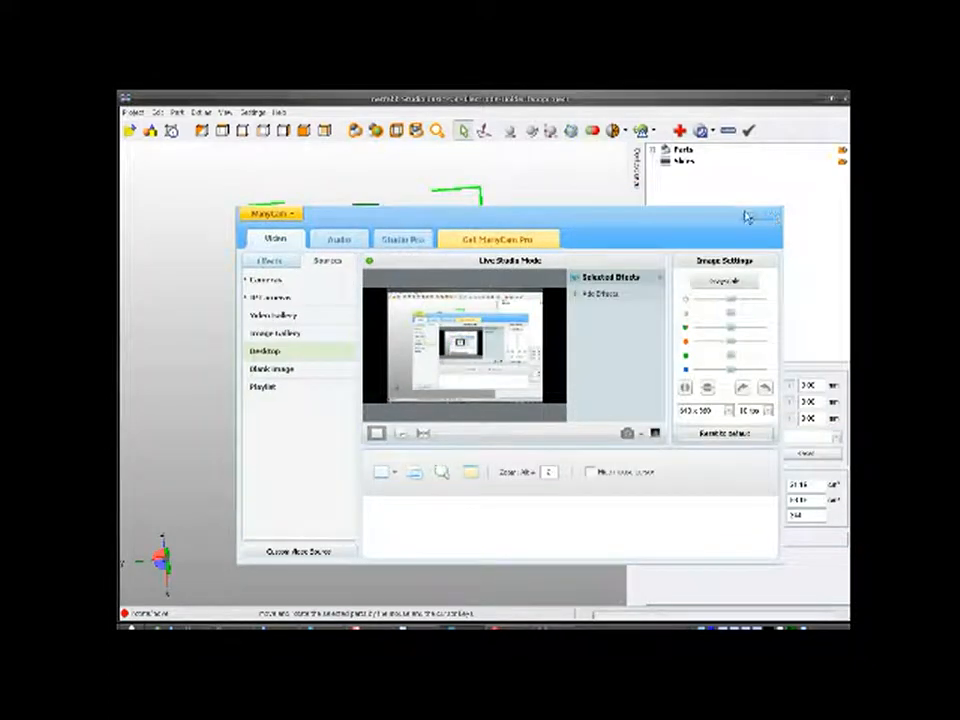
left_click(747, 216)
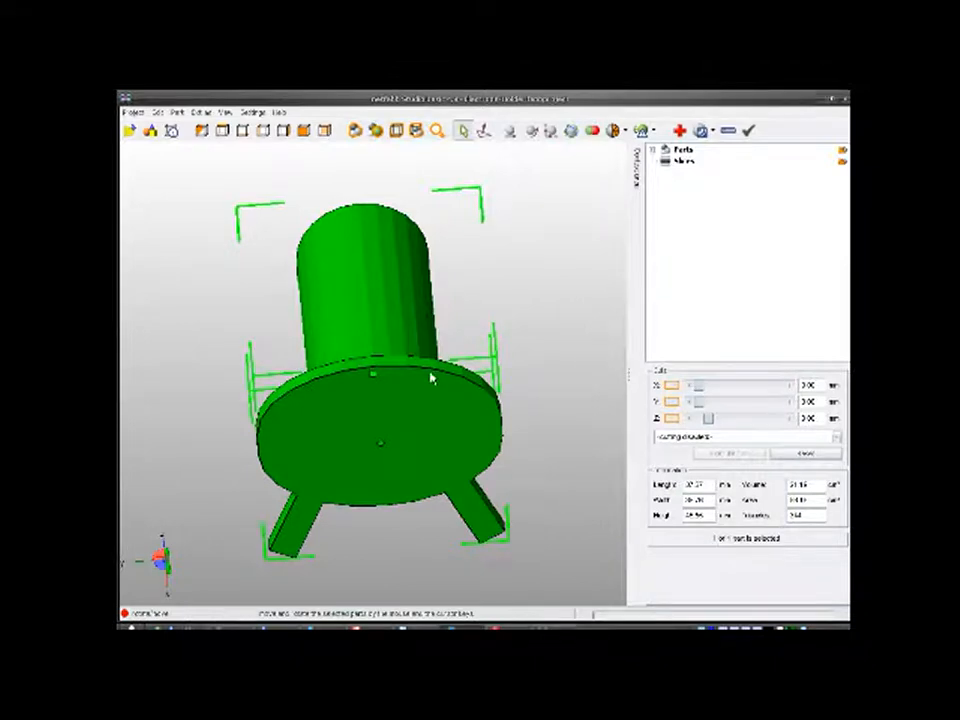
right_click_drag(432, 377, 435, 444)
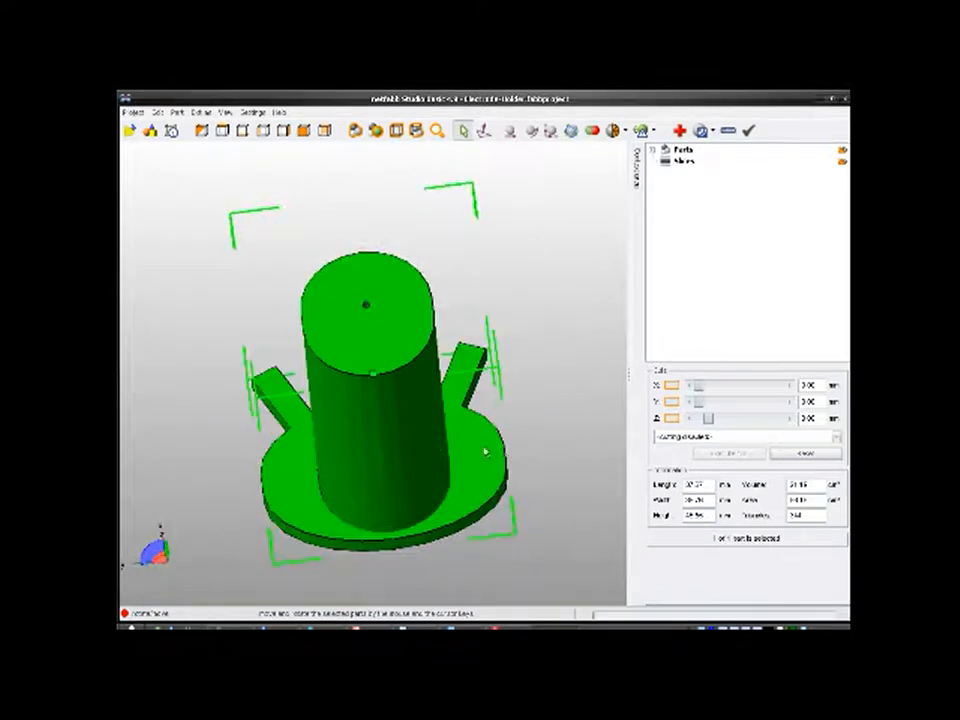
scroll(470, 465, "down", 4)
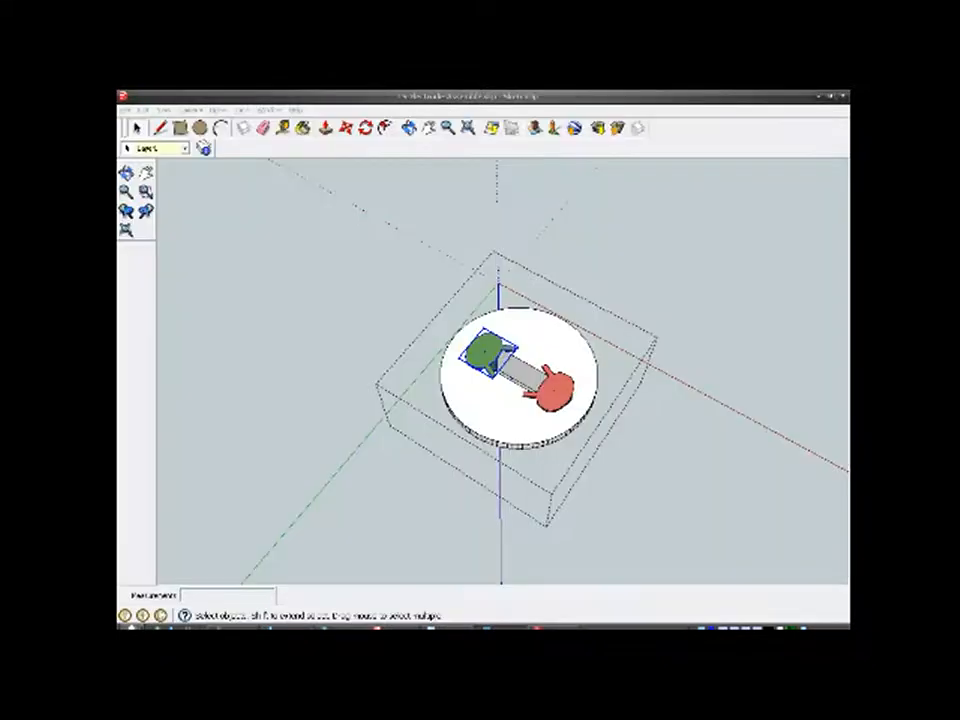
Step: Open the recent Lid-Cover STL file in netfabb Studio Basic and examine its slotted collar and rim
left_click(135, 627)
mouse_move(175, 534)
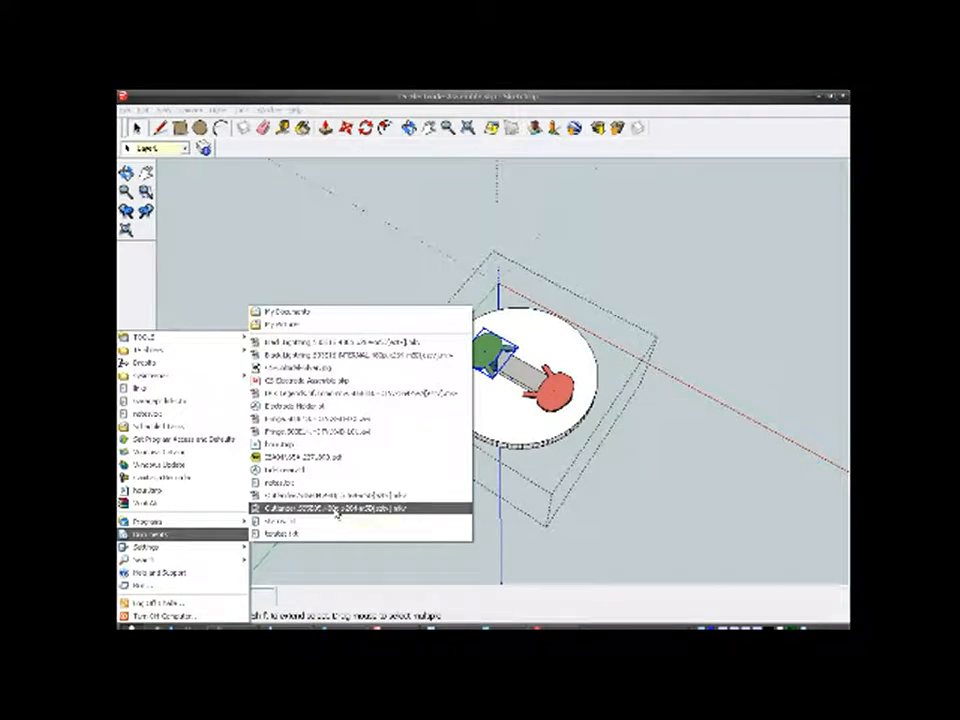
left_click(278, 474)
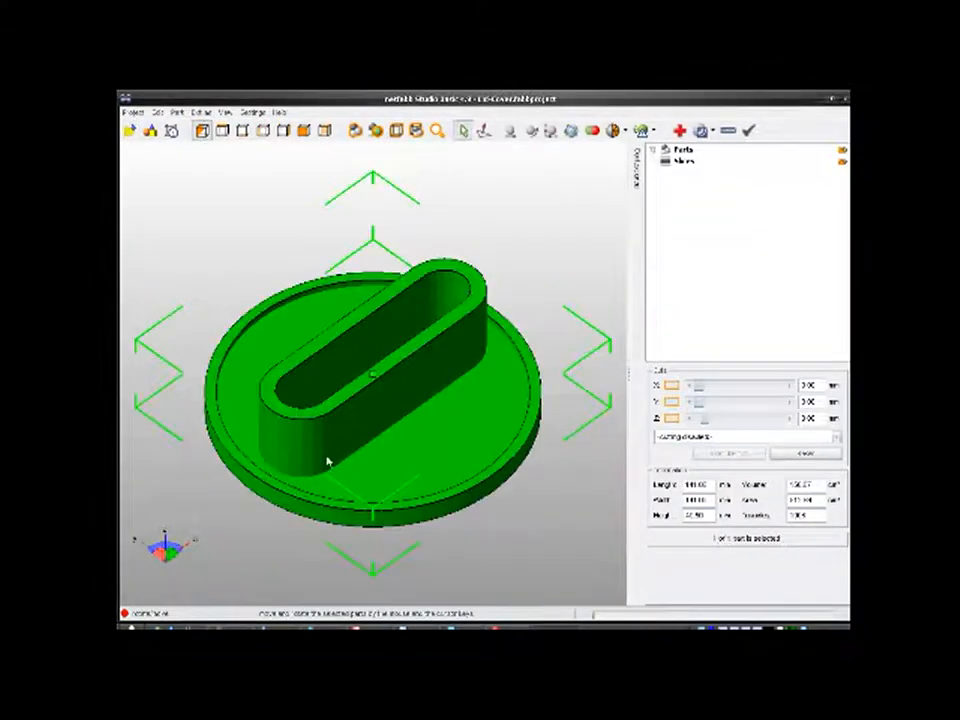
mouse_move(326, 459)
right_mouse_down()
mouse_move(342, 475)
mouse_move(441, 418)
mouse_move(341, 456)
mouse_move(328, 433)
mouse_move(320, 441)
mouse_move(309, 454)
mouse_move(326, 510)
mouse_move(306, 568)
mouse_move(332, 474)
mouse_move(328, 448)
right_mouse_up()
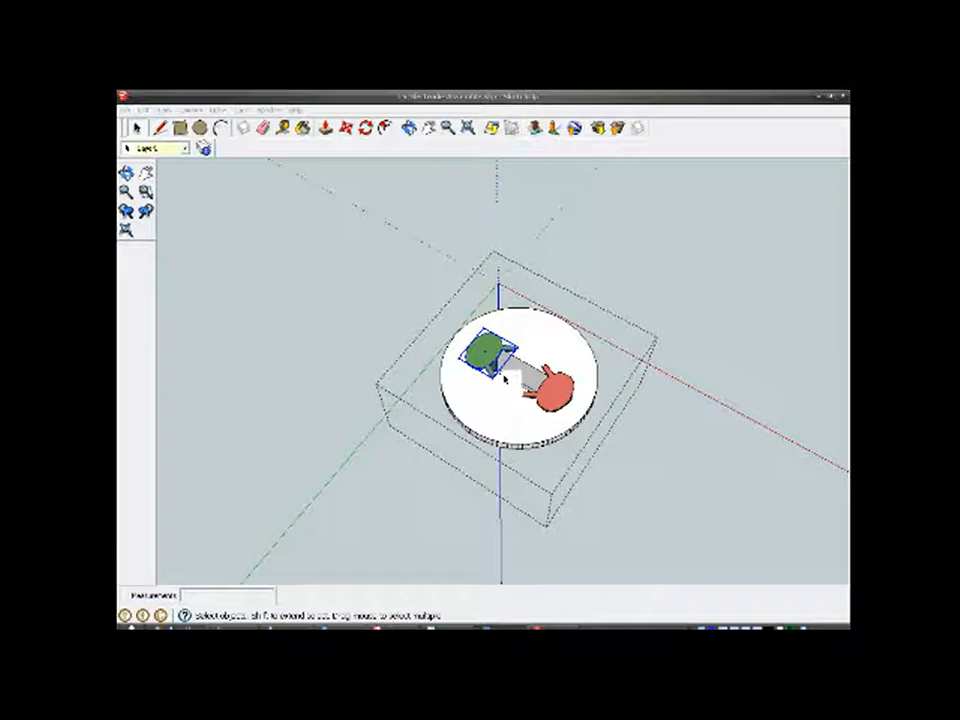
Step: Select the round white lid inside the open assembly group and view it at an angle
left_click(536, 357)
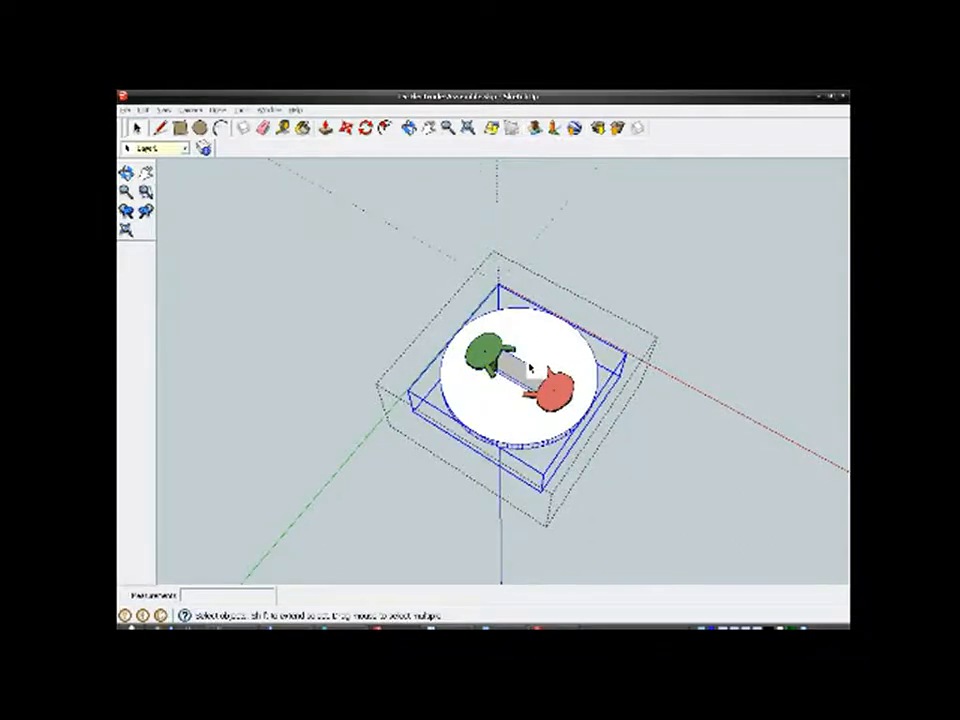
scroll(515, 370, "up", 4)
middle_click_drag(510, 422, 555, 354)
scroll(498, 361, "down", 1)
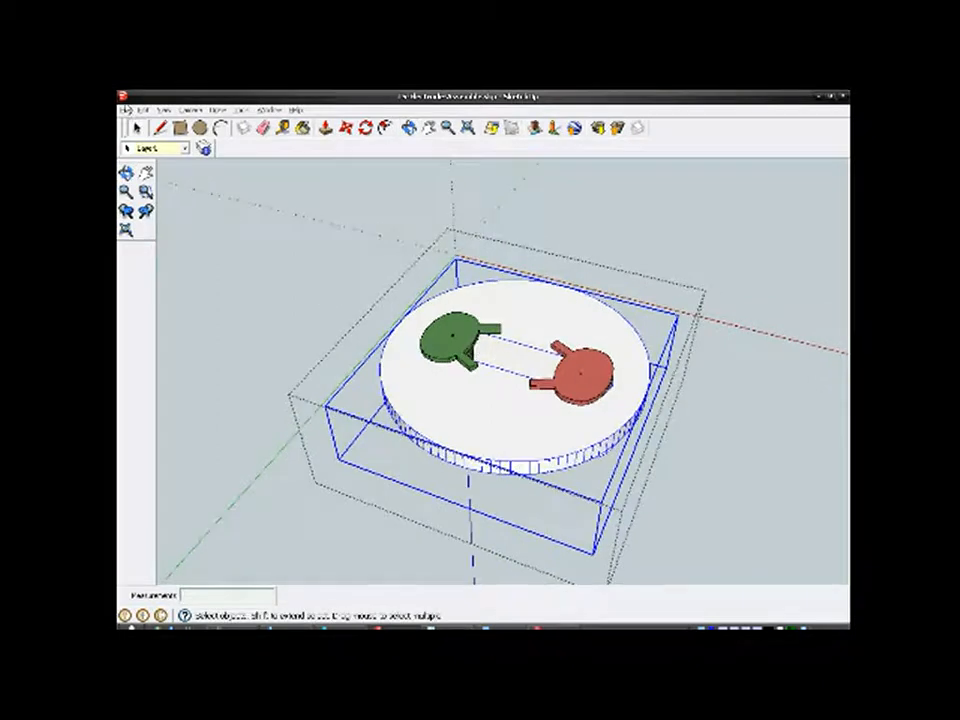
left_click(125, 109)
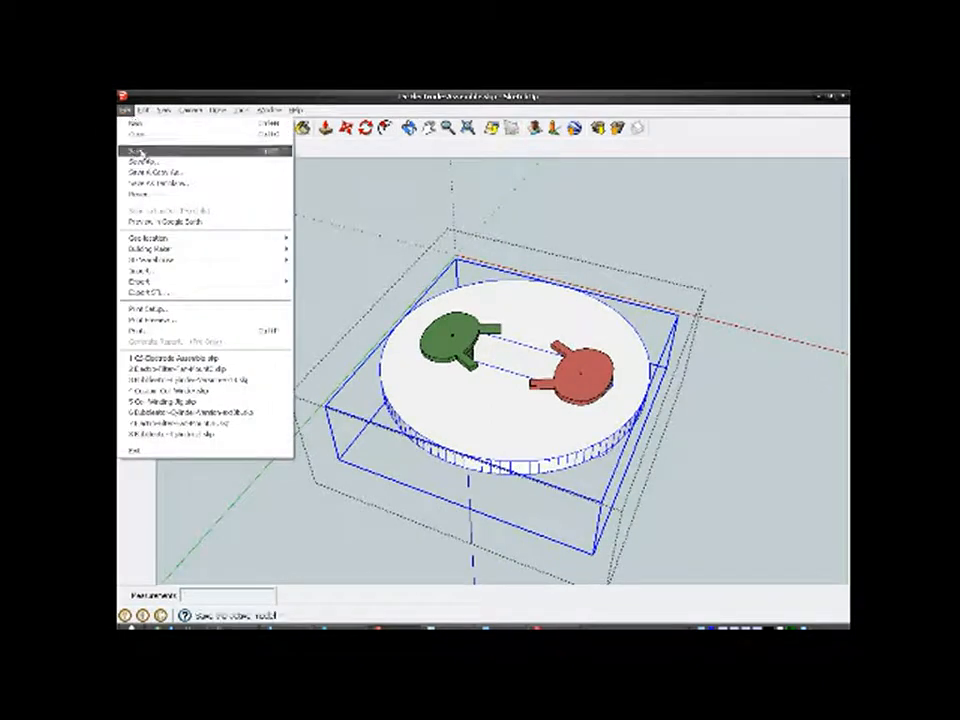
left_click(423, 323)
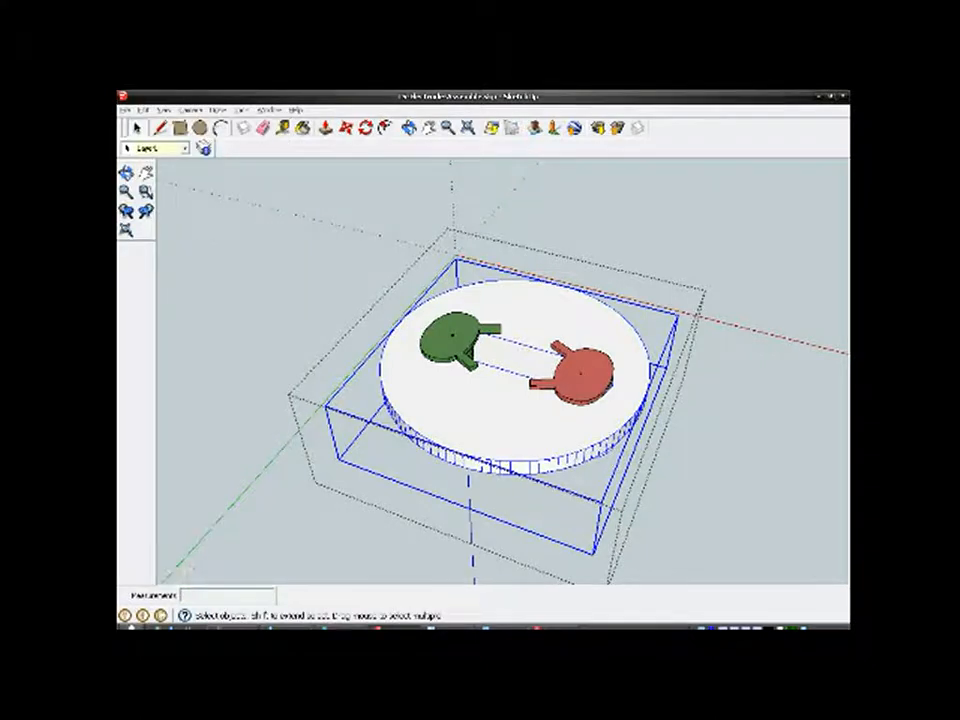
Step: Open the recent Electrode-Holder STL file in Repetier-Host
left_click(127, 626)
mouse_move(215, 534)
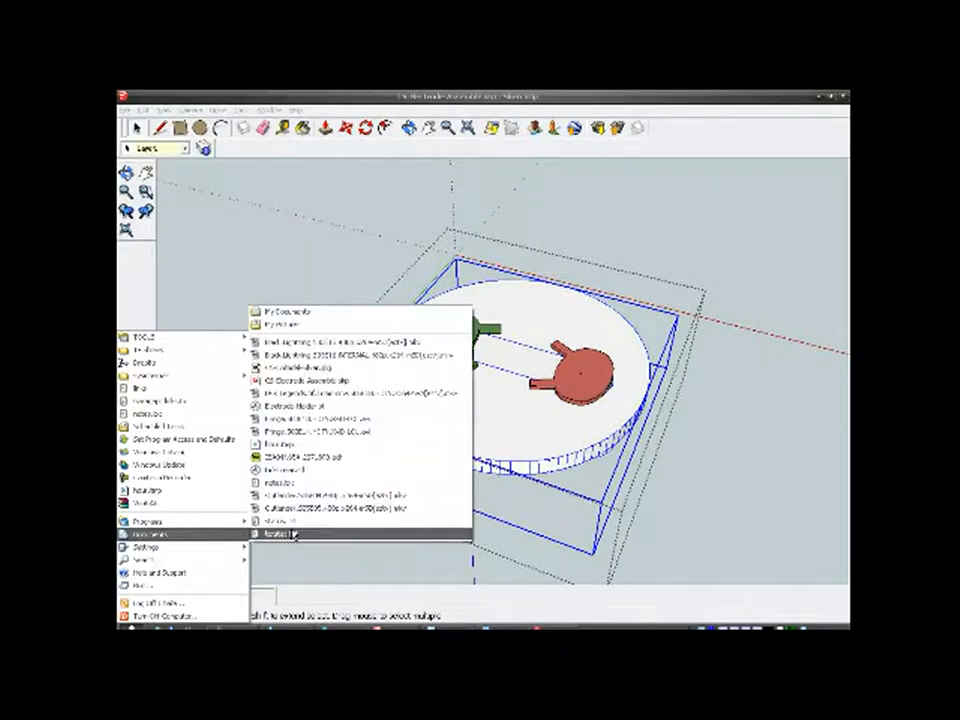
right_click(308, 407)
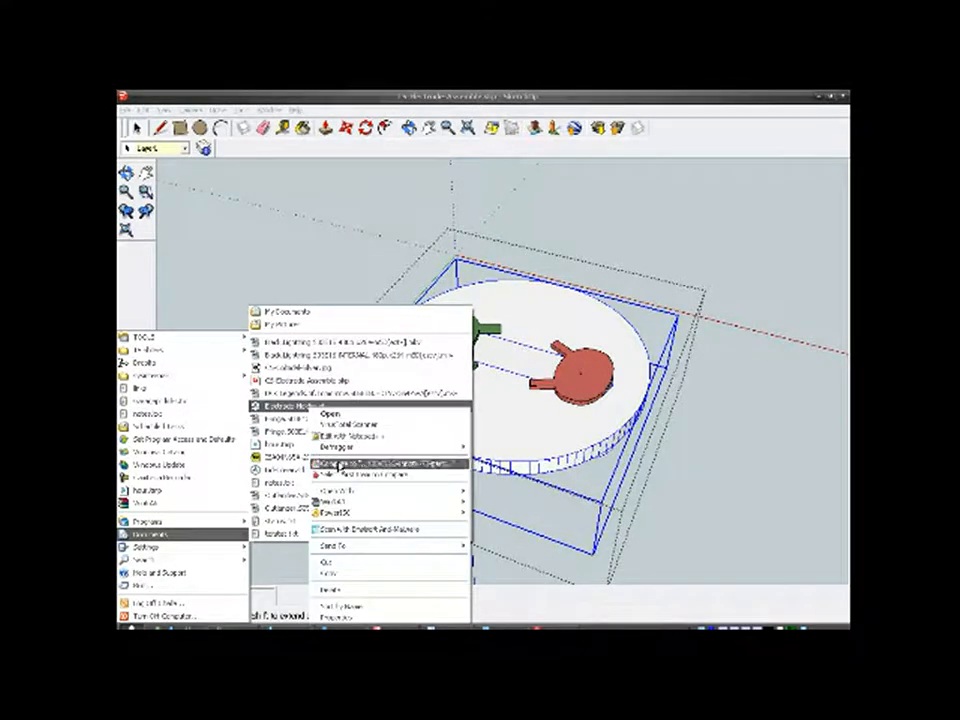
mouse_move(413, 492)
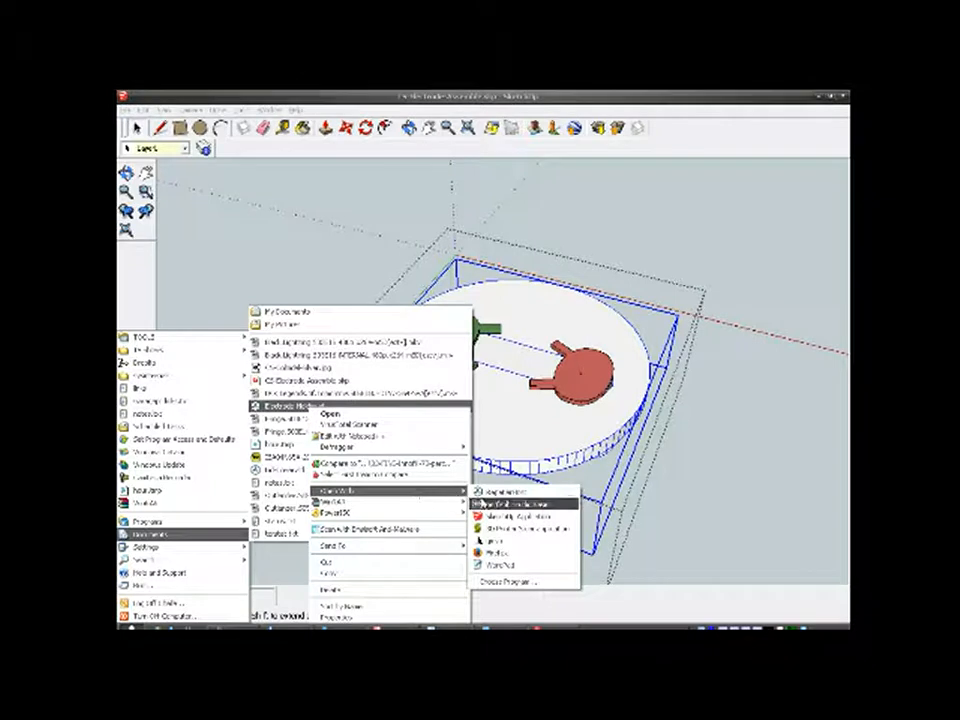
left_click(488, 495)
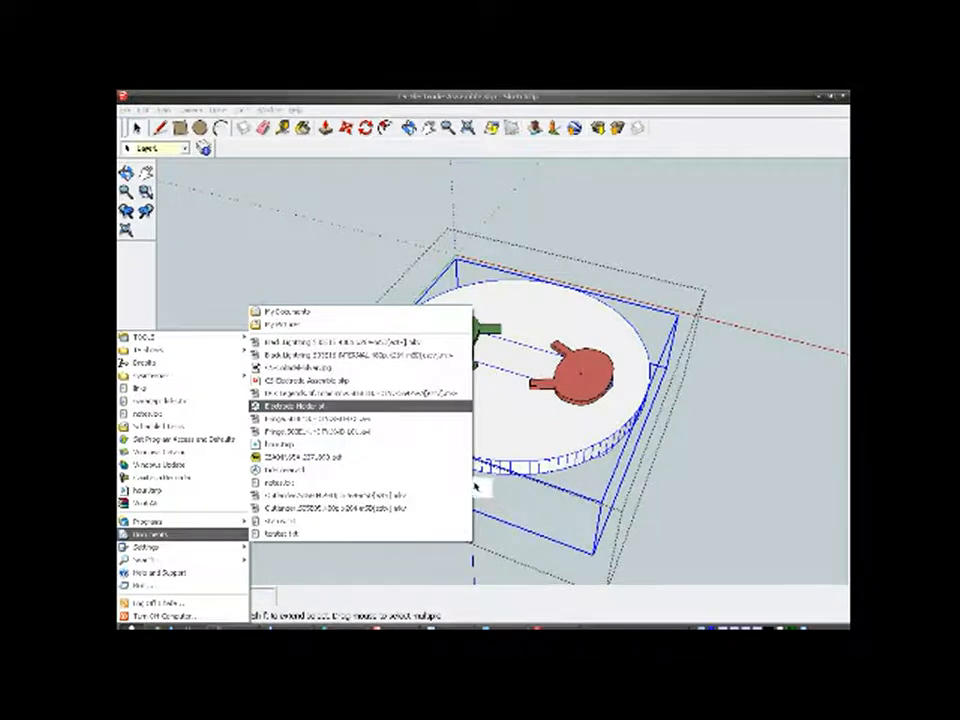
left_click(462, 470)
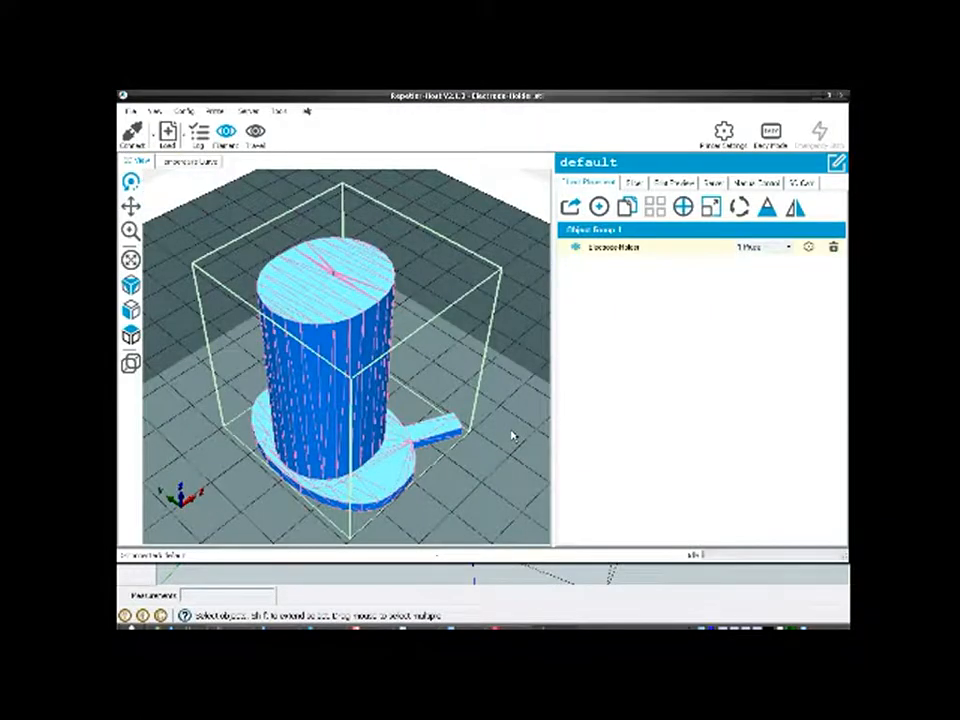
Step: Lay the electrode holder flat on the print bed and add one automatically positioned copy of it
left_click_drag(463, 456, 430, 430)
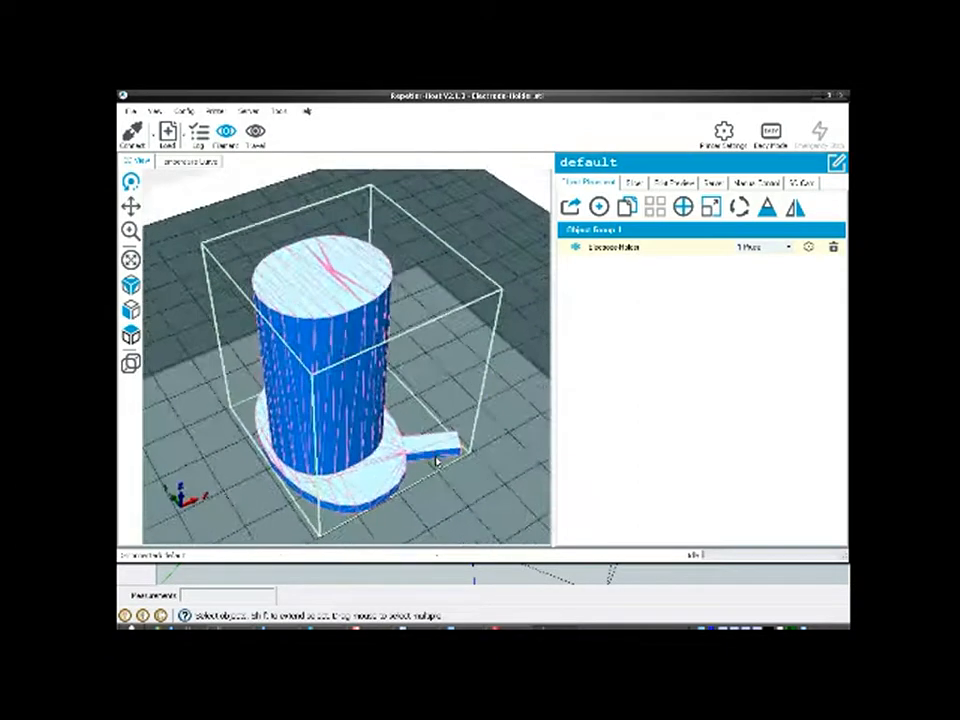
left_click(739, 206)
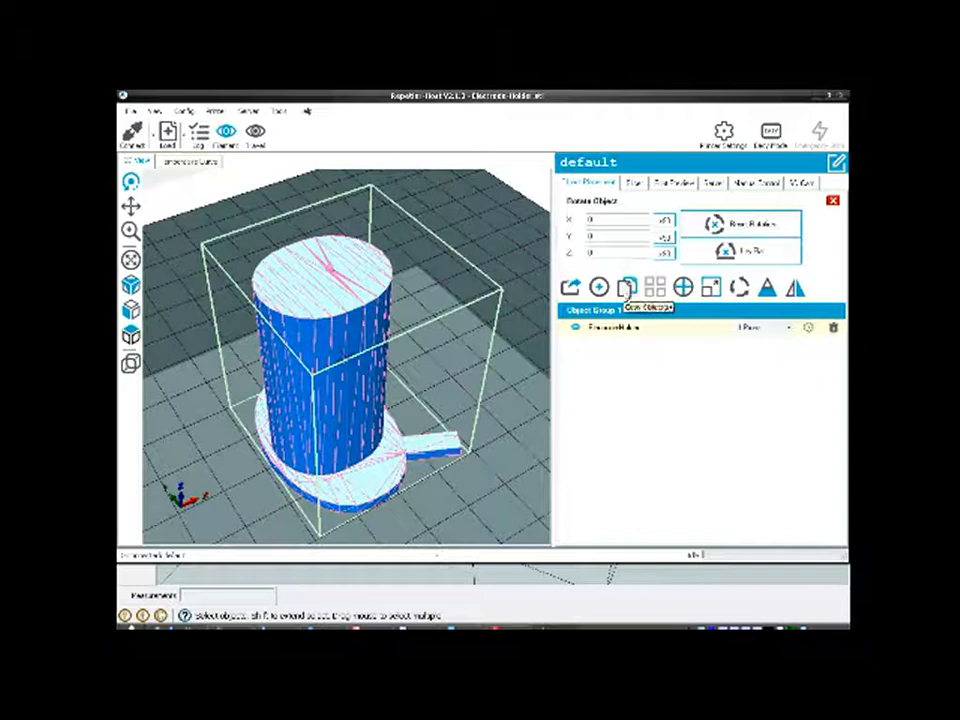
left_click(724, 251)
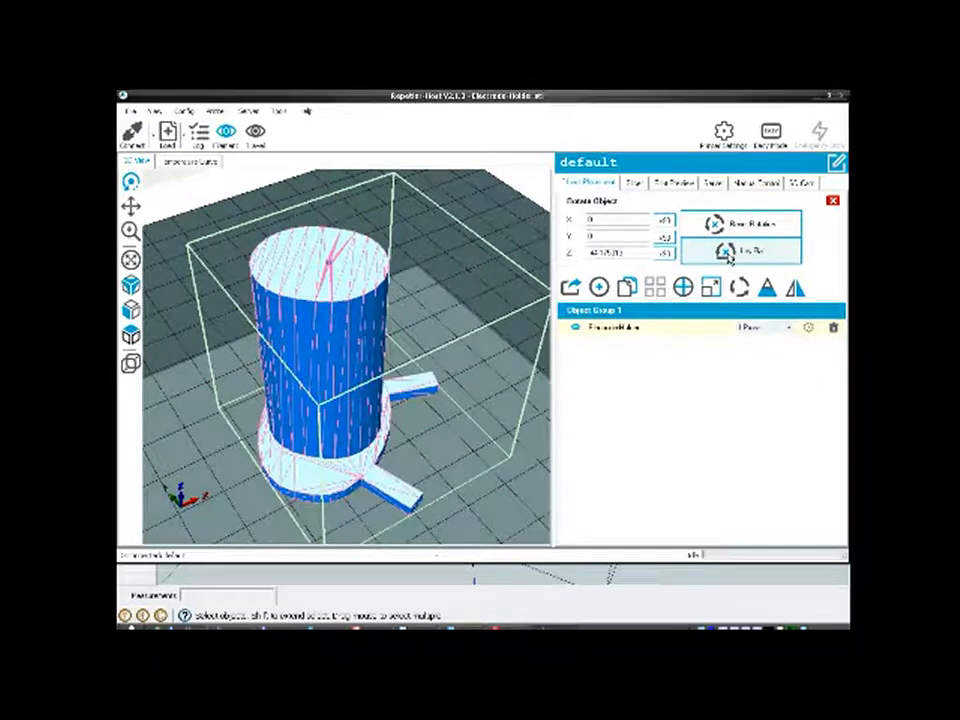
left_click(627, 287)
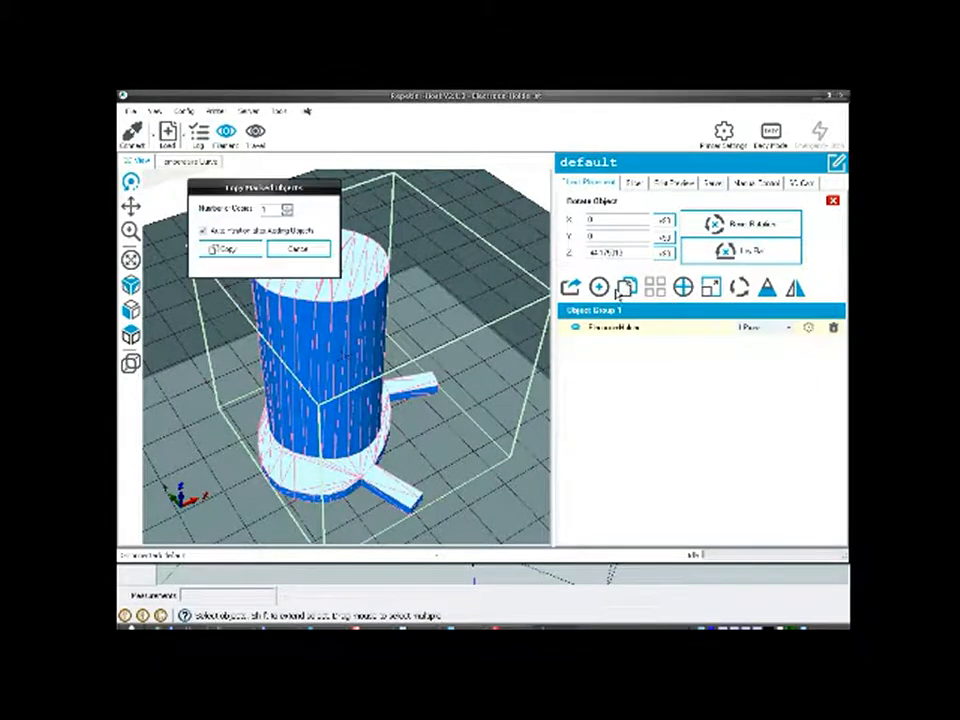
left_click(245, 251)
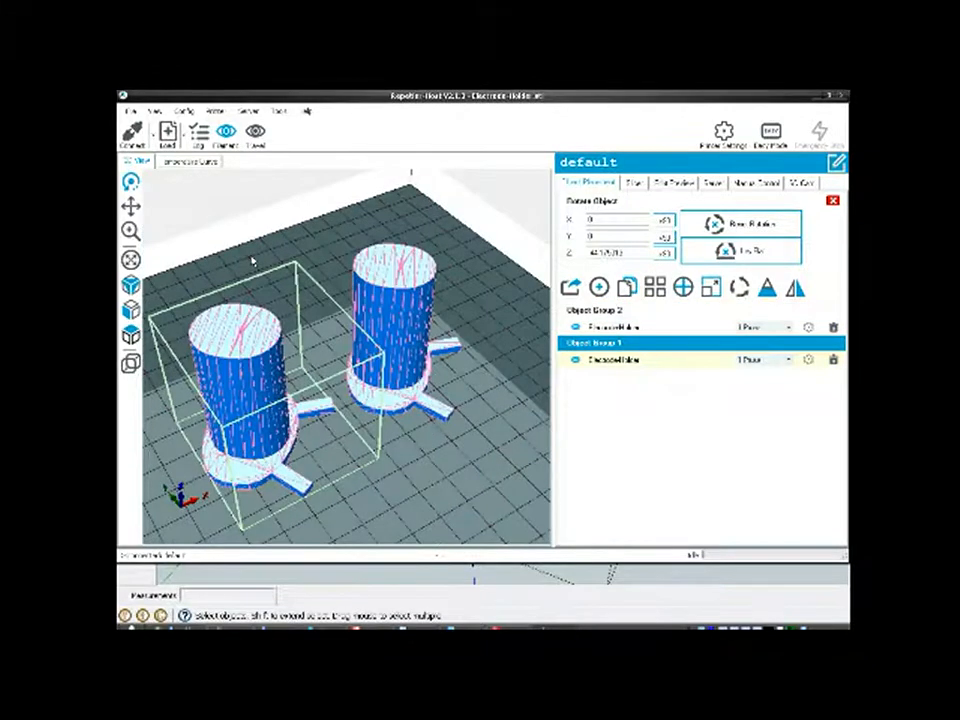
left_click_drag(437, 391, 370, 410)
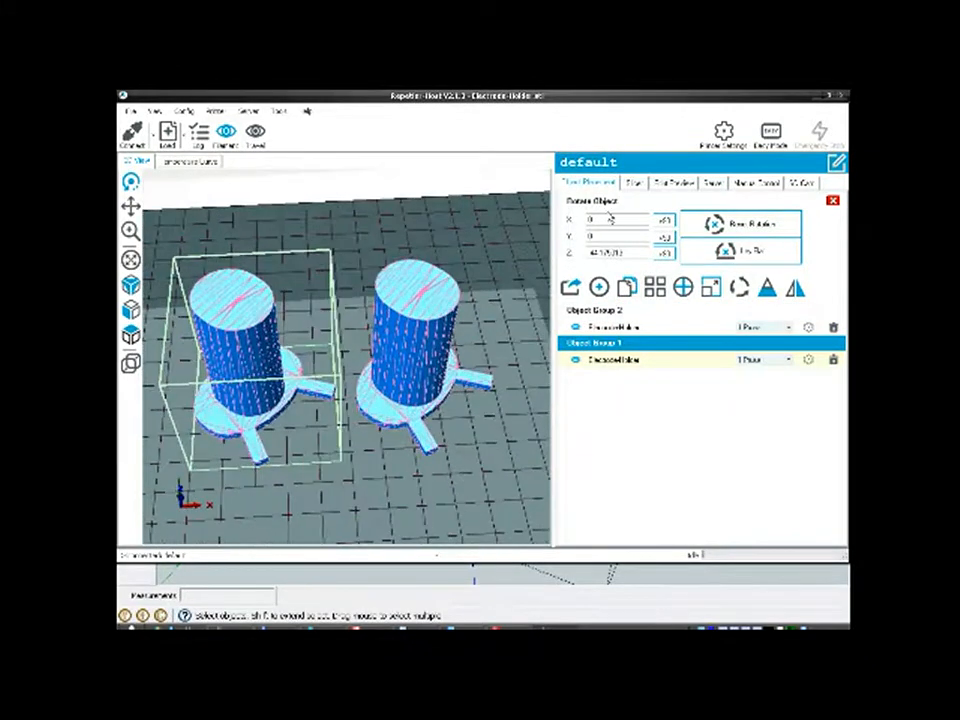
Step: Slice both electrode holders with Slic3r and inspect the resulting print preview
left_click(634, 184)
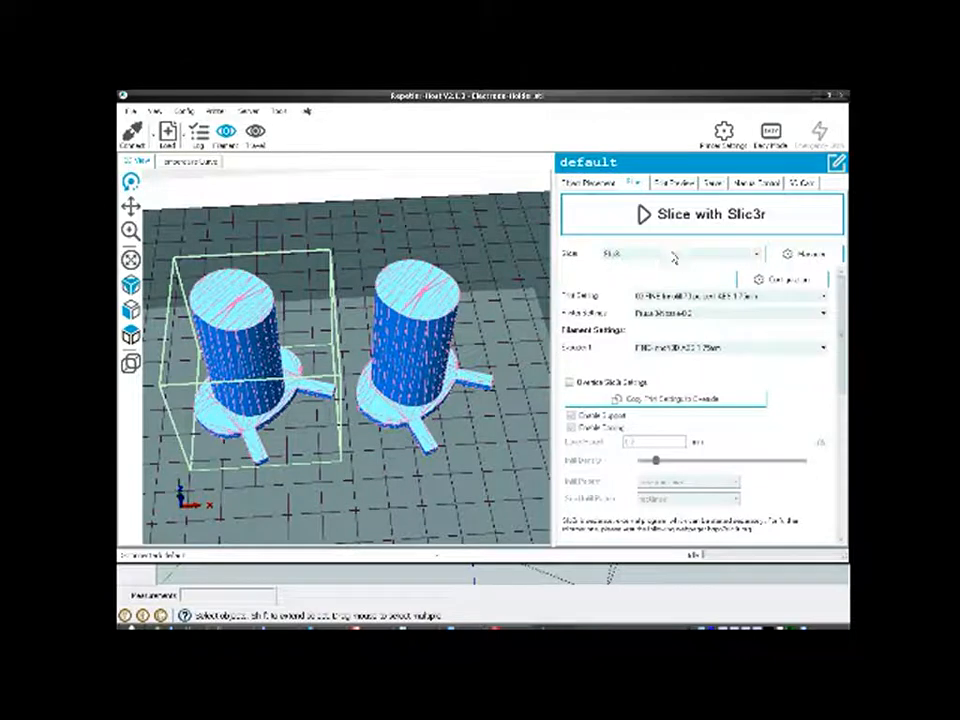
left_click(688, 216)
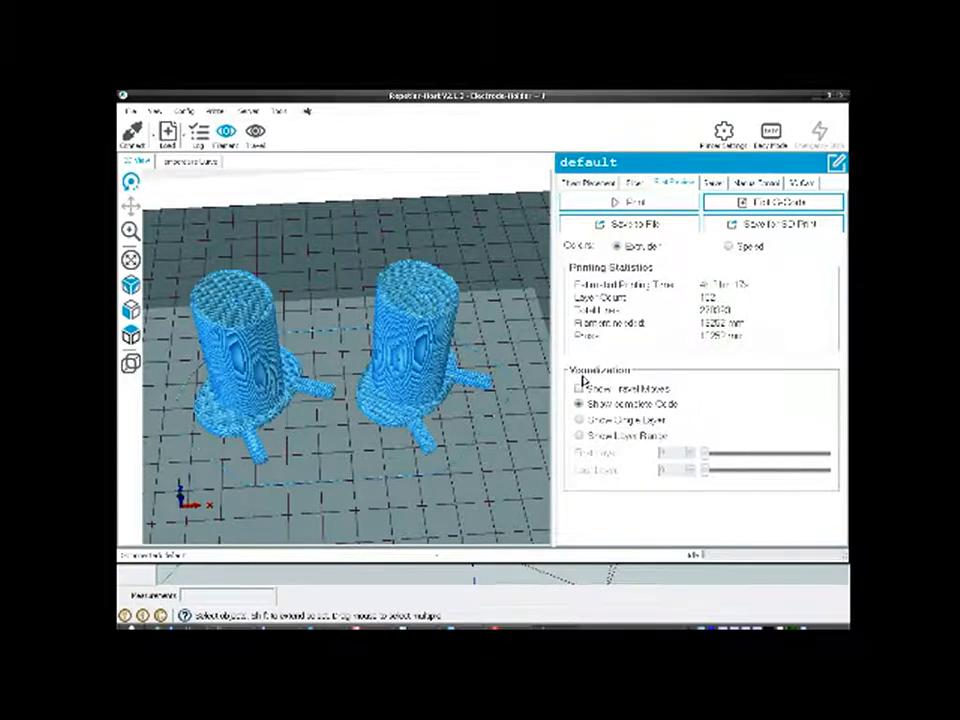
left_click_drag(490, 365, 439, 388)
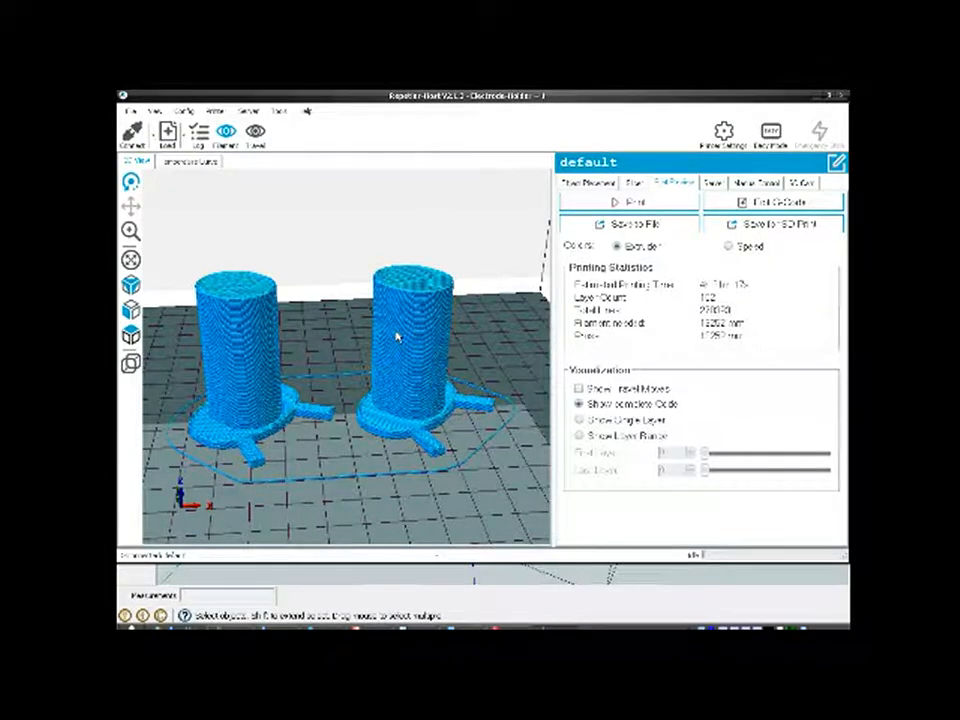
left_click_drag(409, 358, 392, 392)
Step: Save the sliced G-code as Electrode-Holder in a new folder named CS, created one level above the current folder
left_click(632, 224)
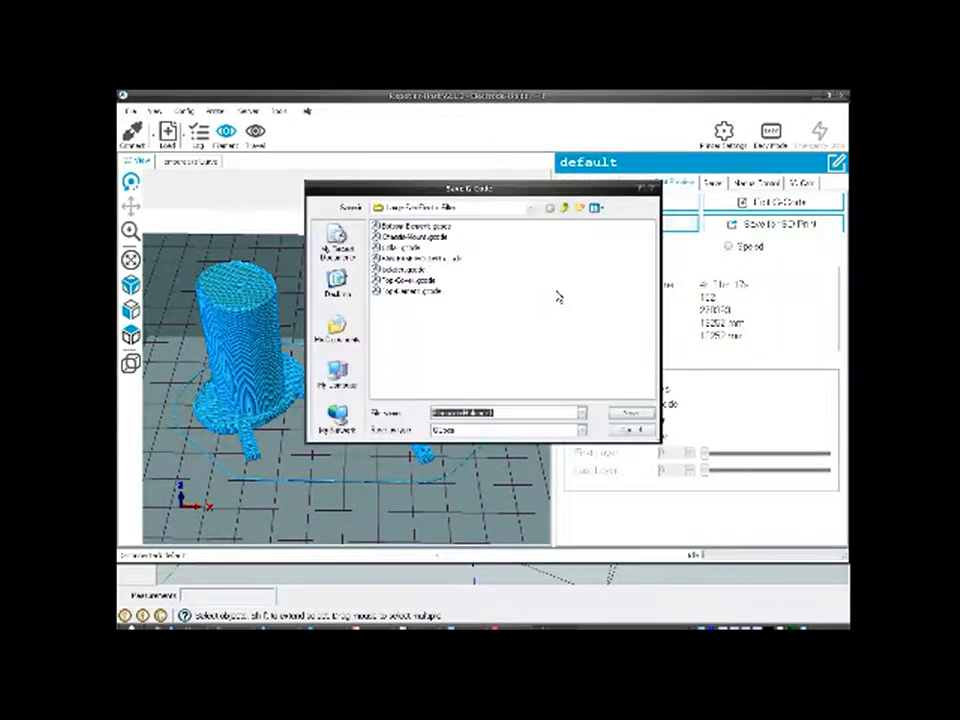
left_click(563, 207)
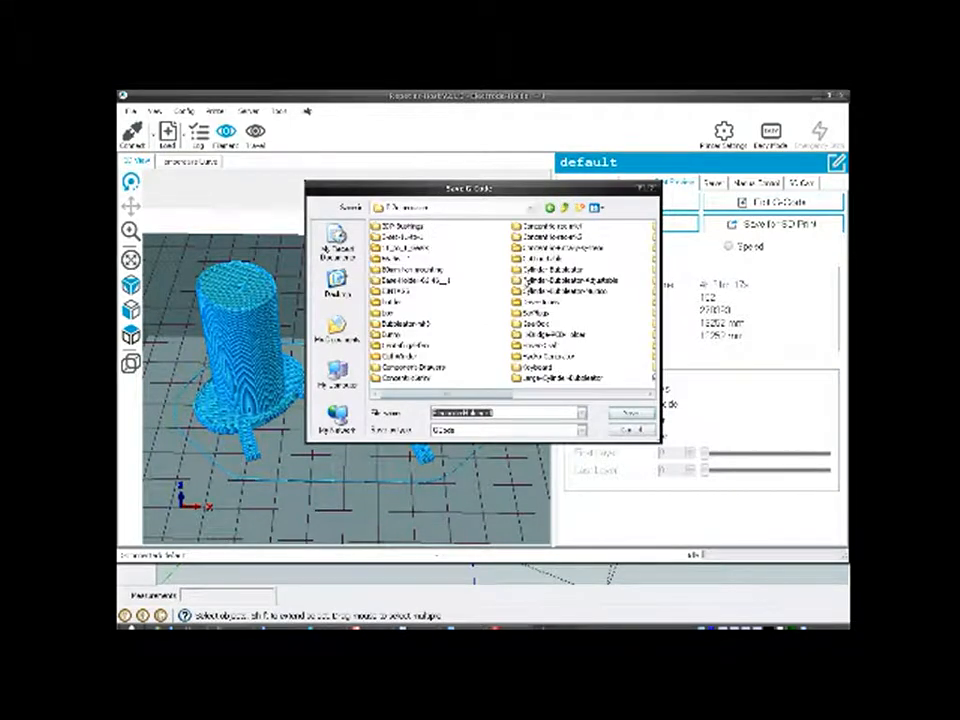
left_click(580, 207)
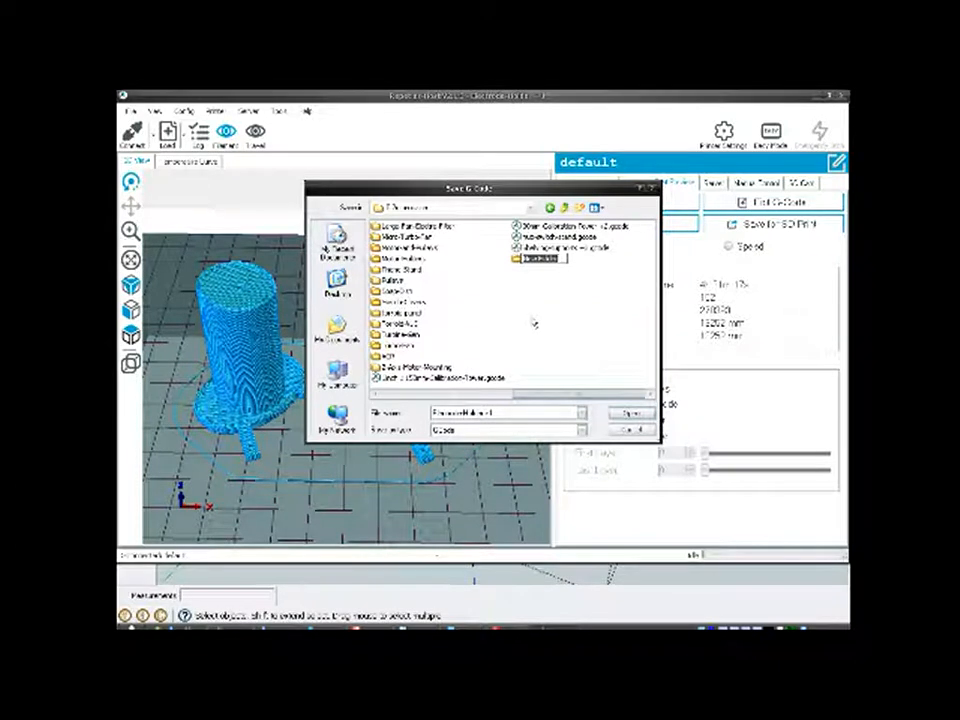
type("xS")
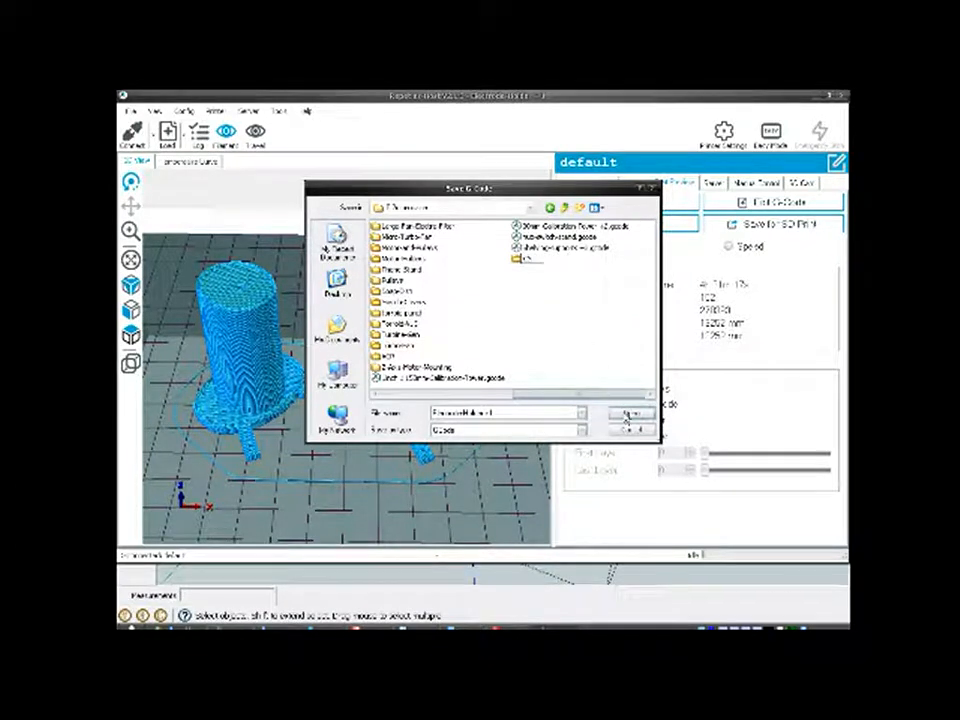
left_click(628, 414)
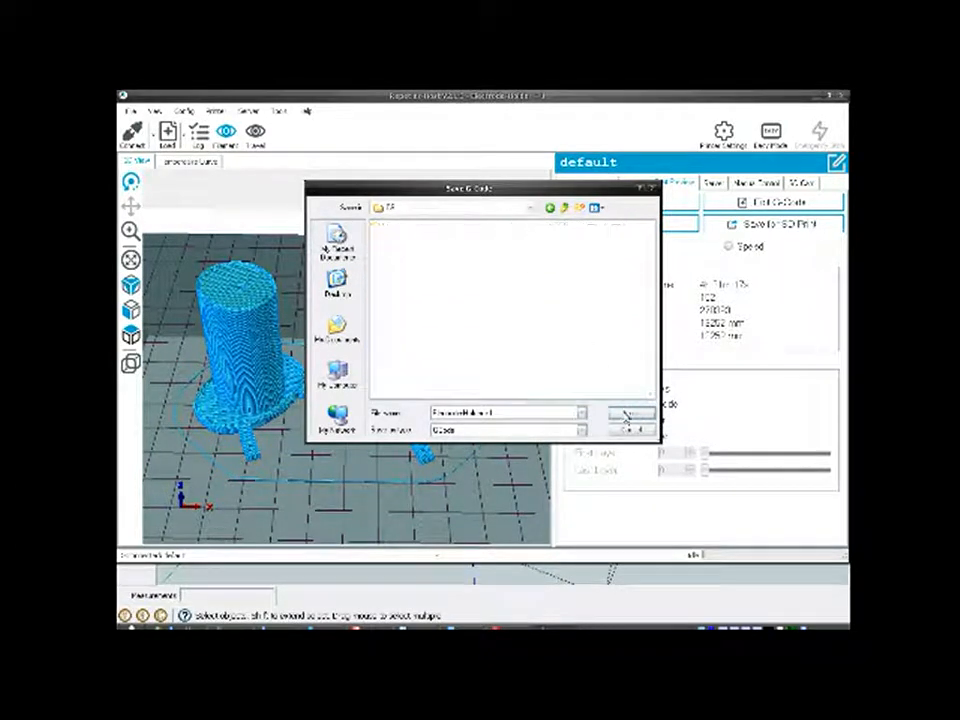
double_click(513, 412)
left_click(512, 412)
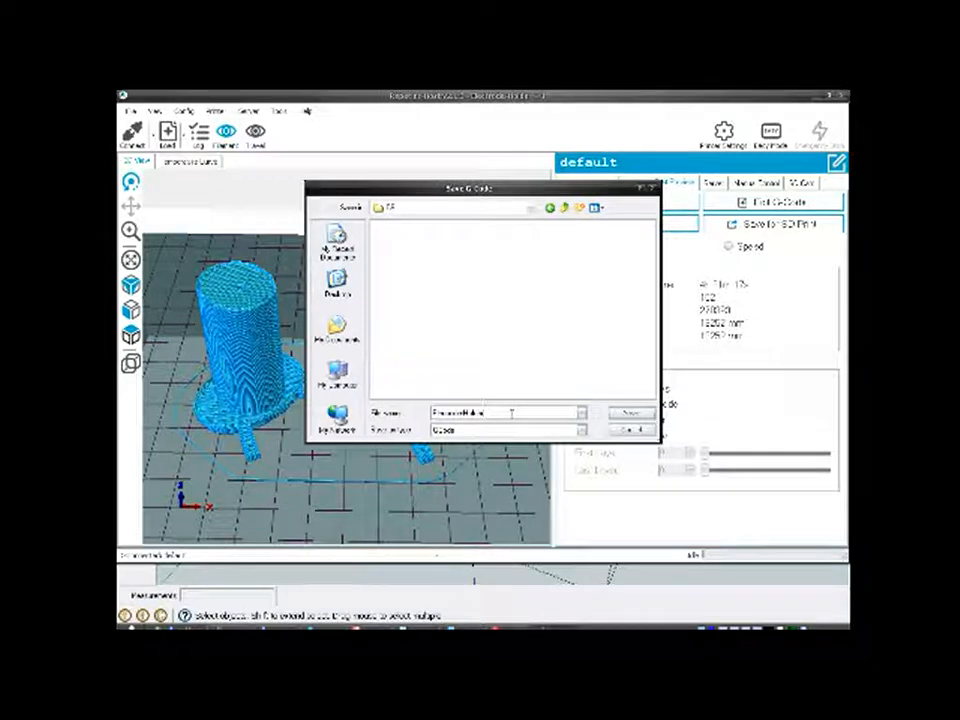
left_click(630, 414)
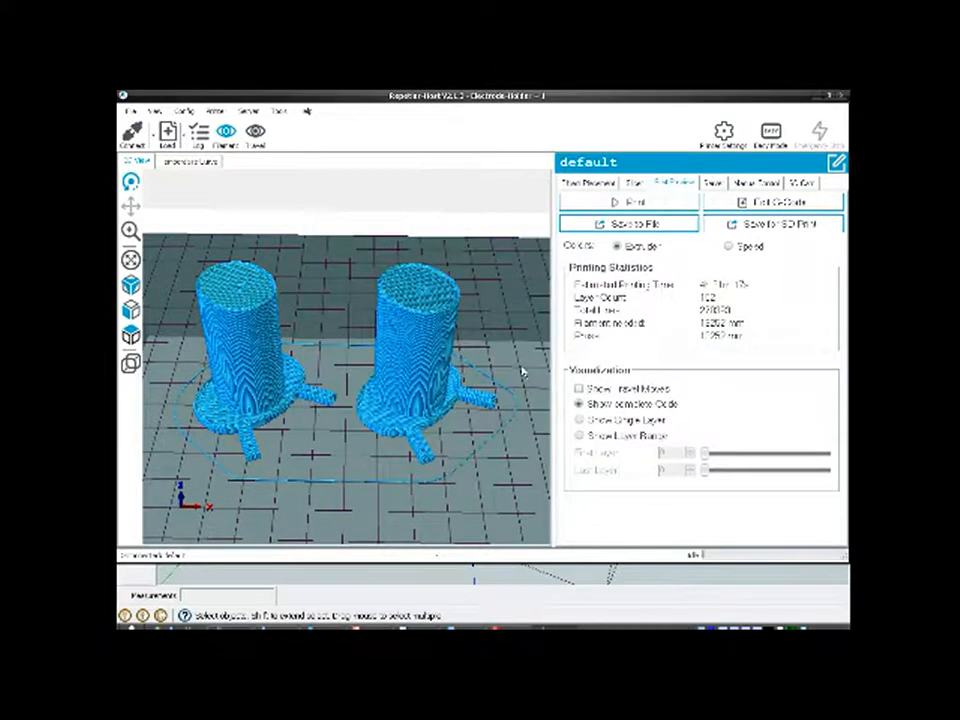
Step: Change the Slic3r print setting to the shell profile with 40 percent infill for ABS 1.75mm
left_click(633, 183)
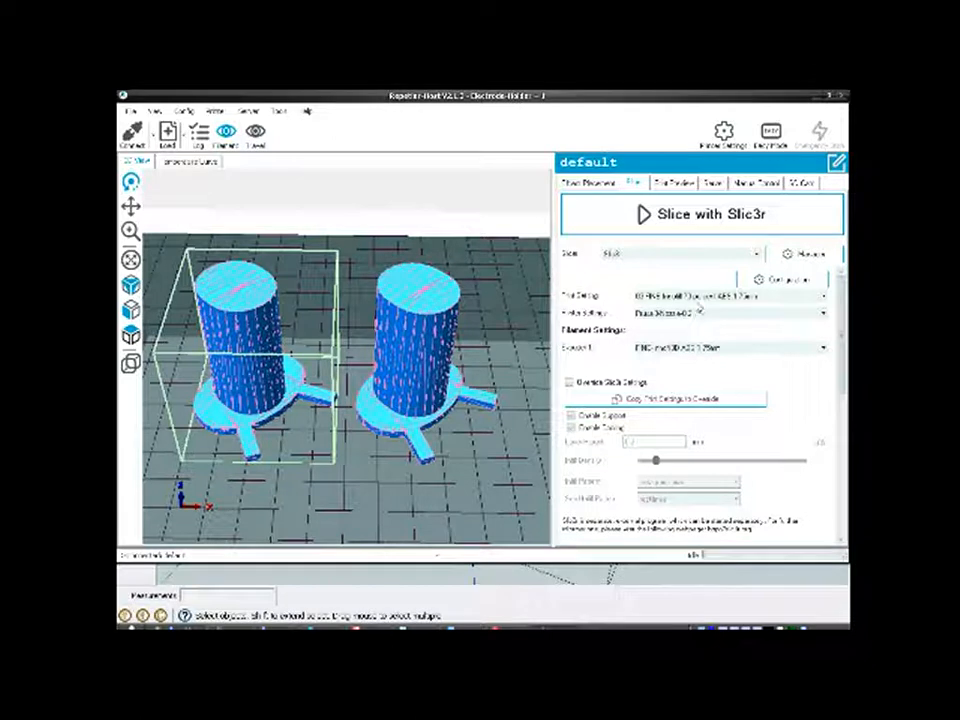
left_click(703, 297)
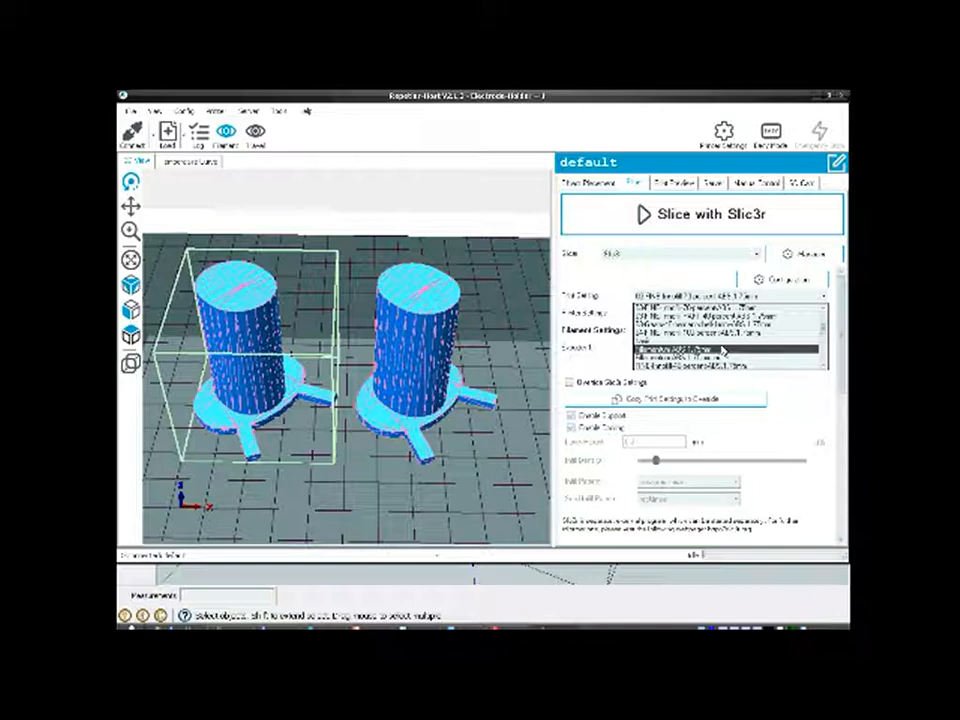
scroll(723, 350, "up", 2)
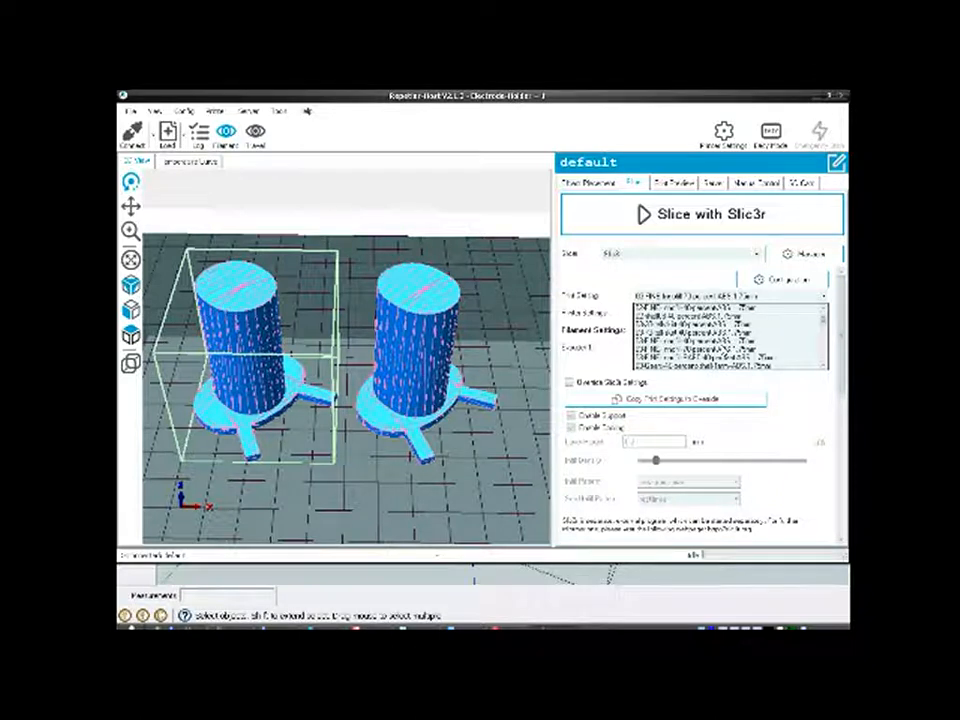
left_click(711, 318)
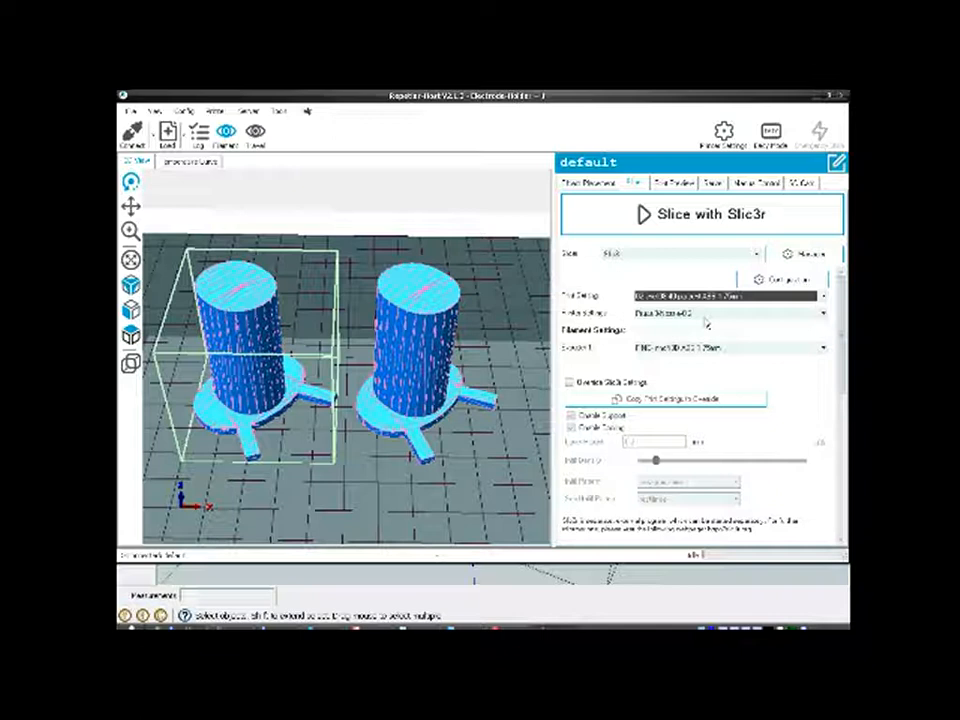
Step: Open the Slic3r configuration and bring up its print settings with the layers and perimeters options
left_click(782, 279)
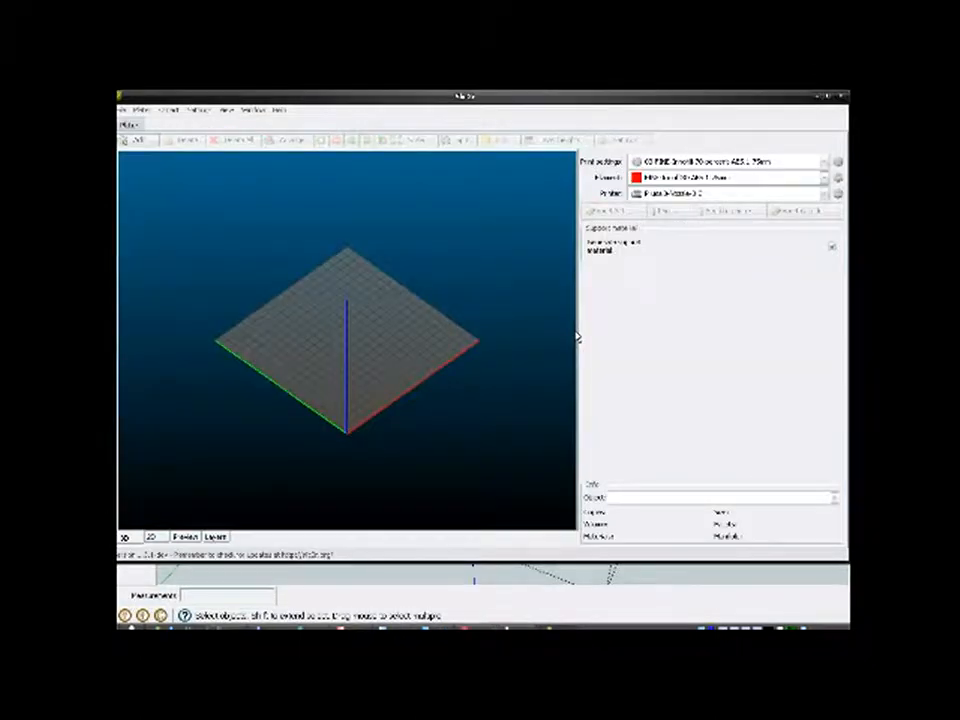
left_click(200, 112)
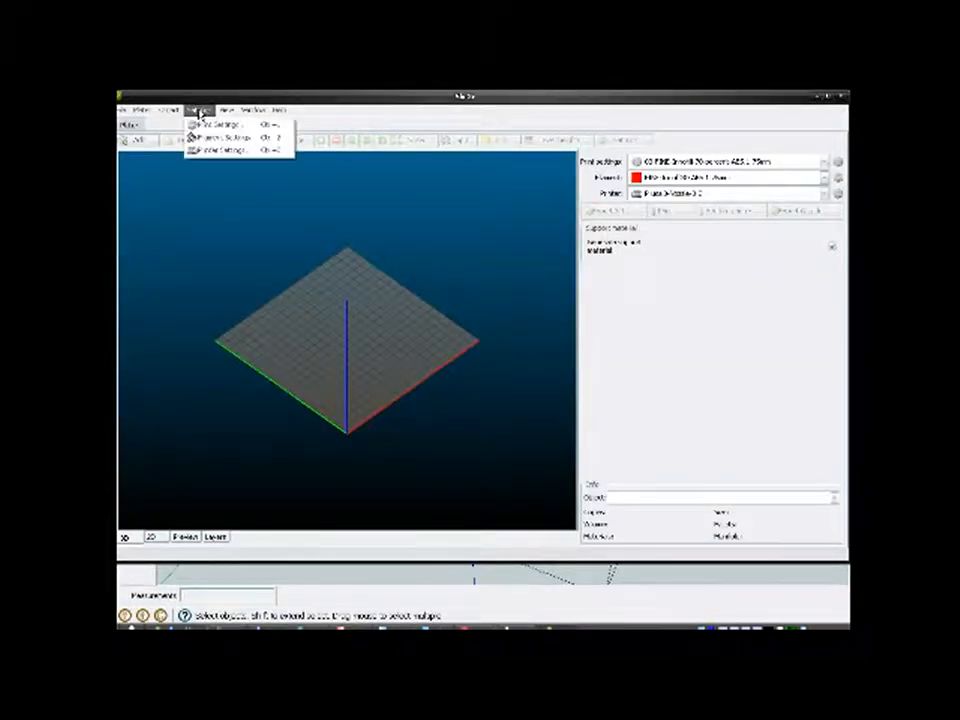
left_click(201, 126)
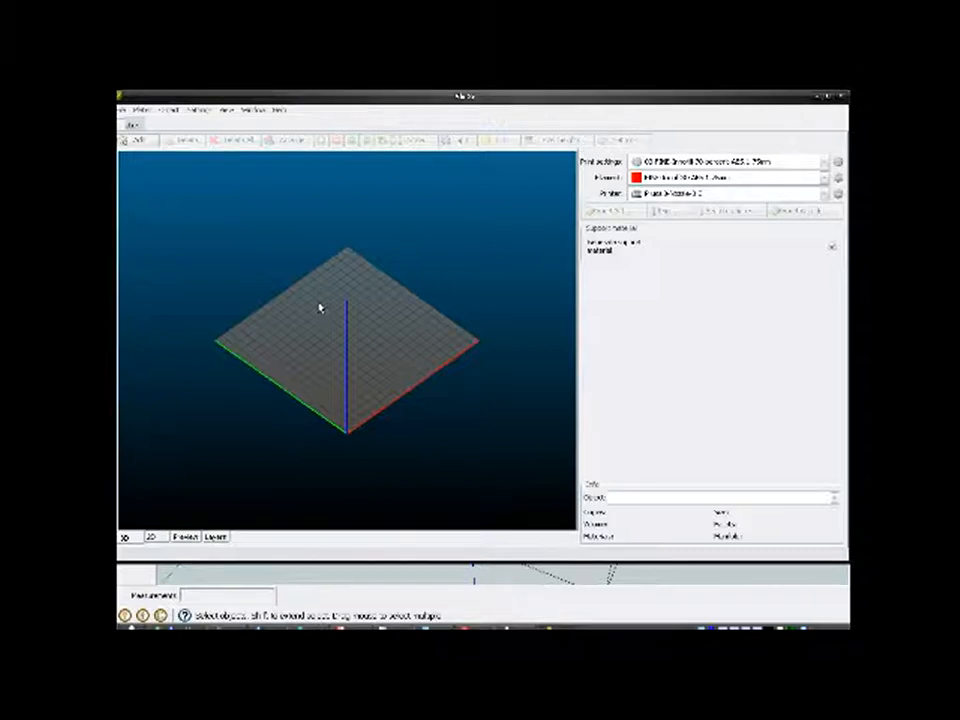
key("ctrl+1")
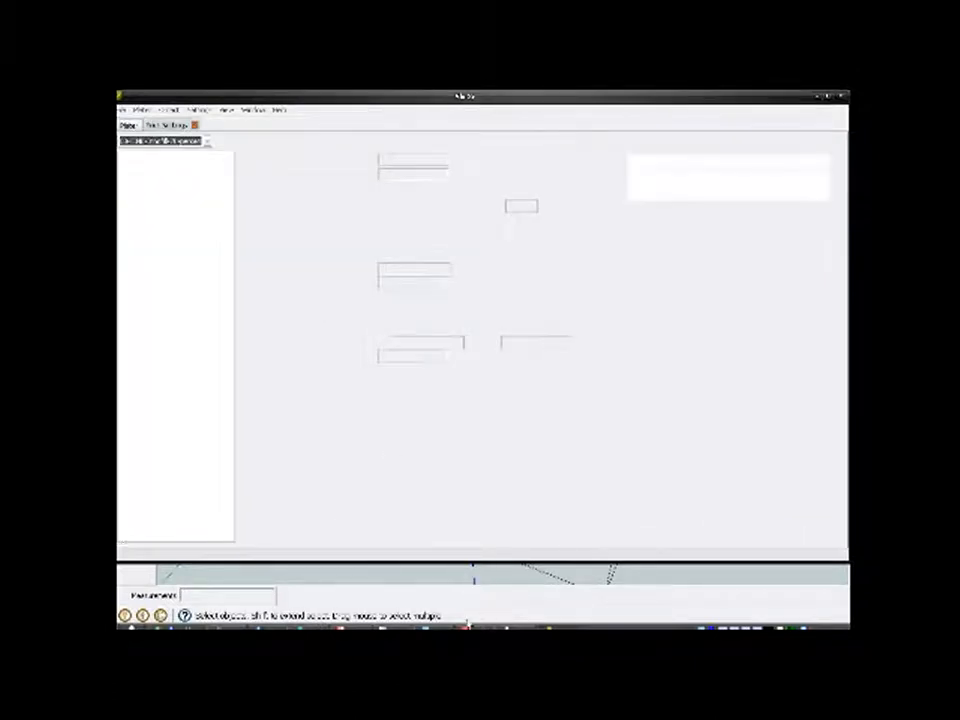
key("alt+Tab")
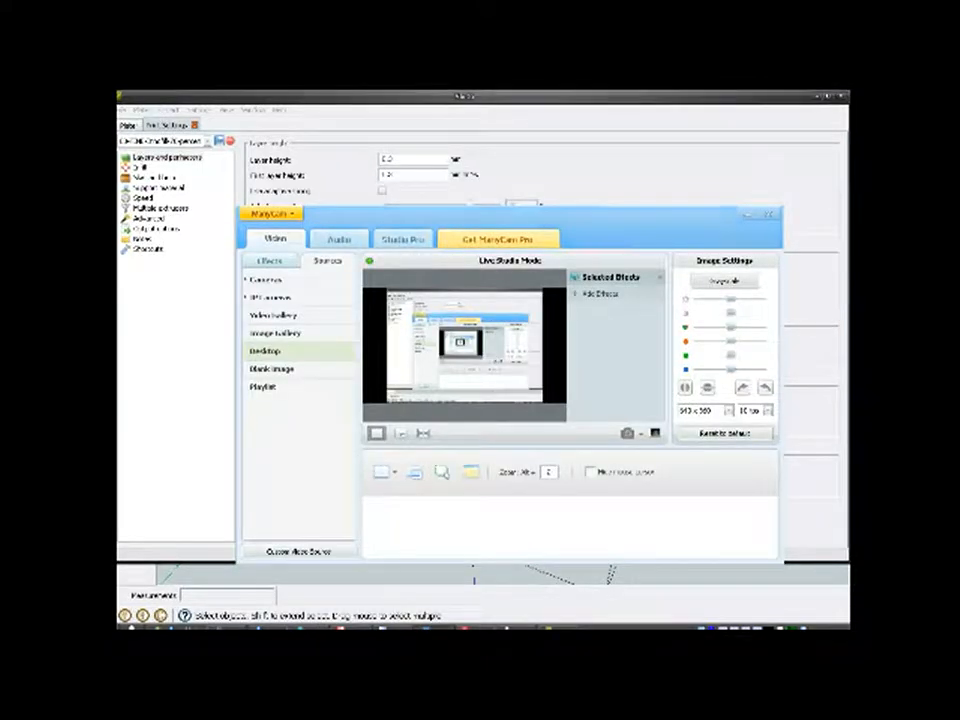
left_click(431, 627)
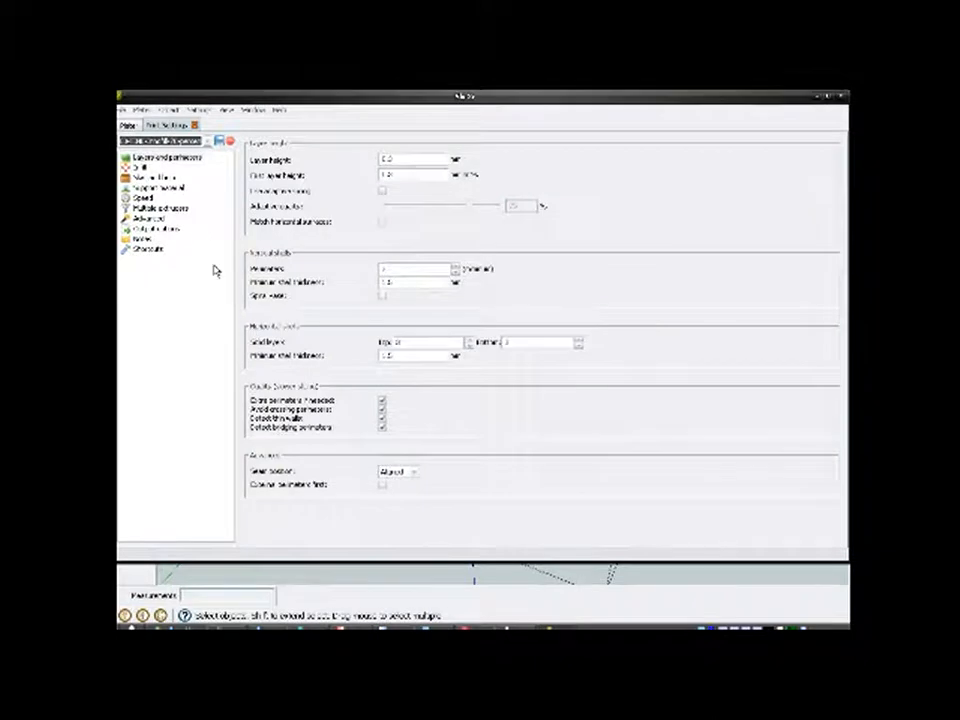
Step: Set the fill density in the infill print settings to 25%
left_click(140, 168)
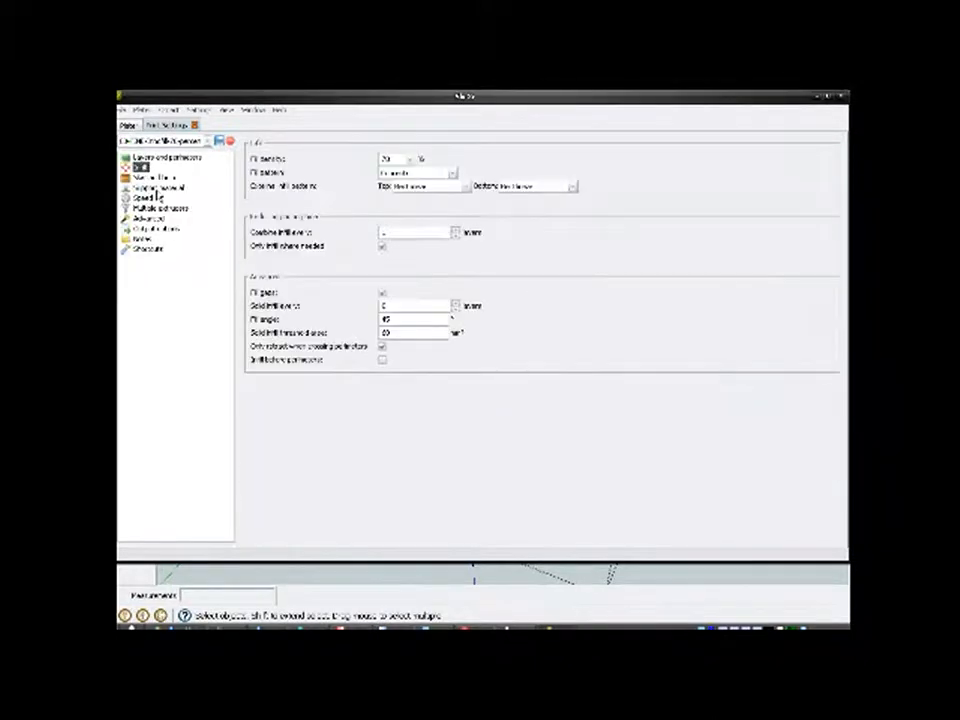
left_click(409, 160)
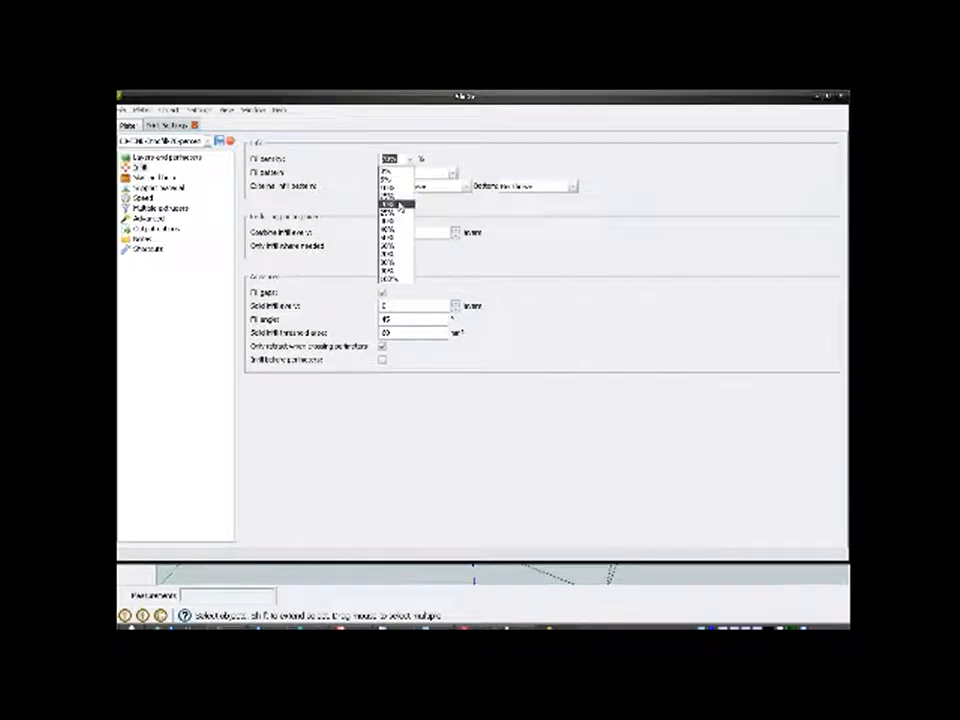
left_click(398, 208)
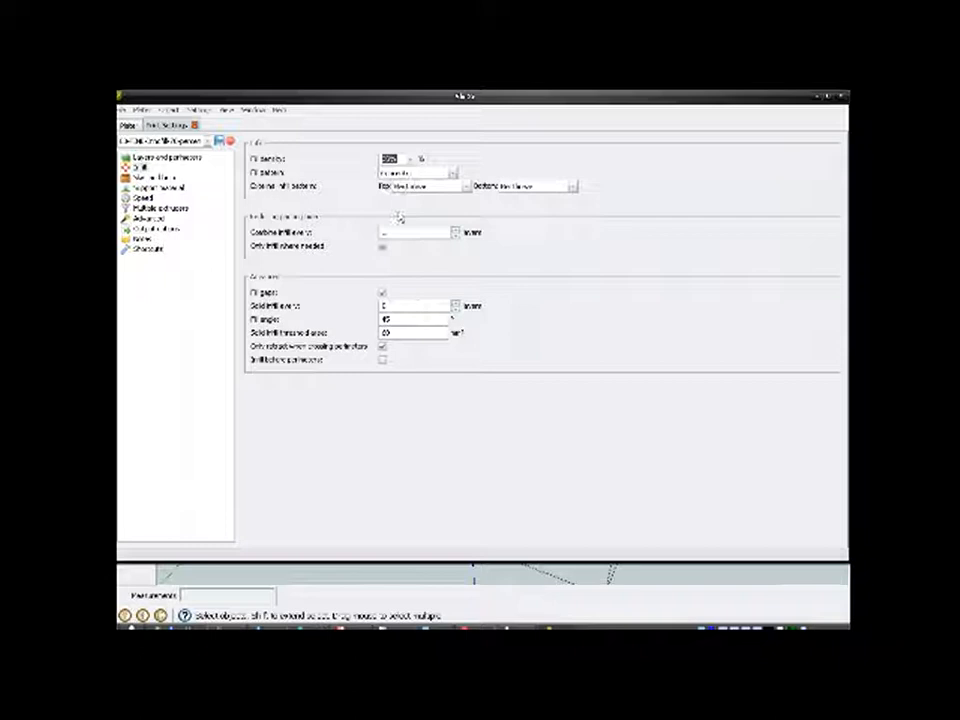
Step: Save the modified print settings as a preset, changing the percentage in the FINE ABS 1.75mm profile name to 25
left_click(219, 145)
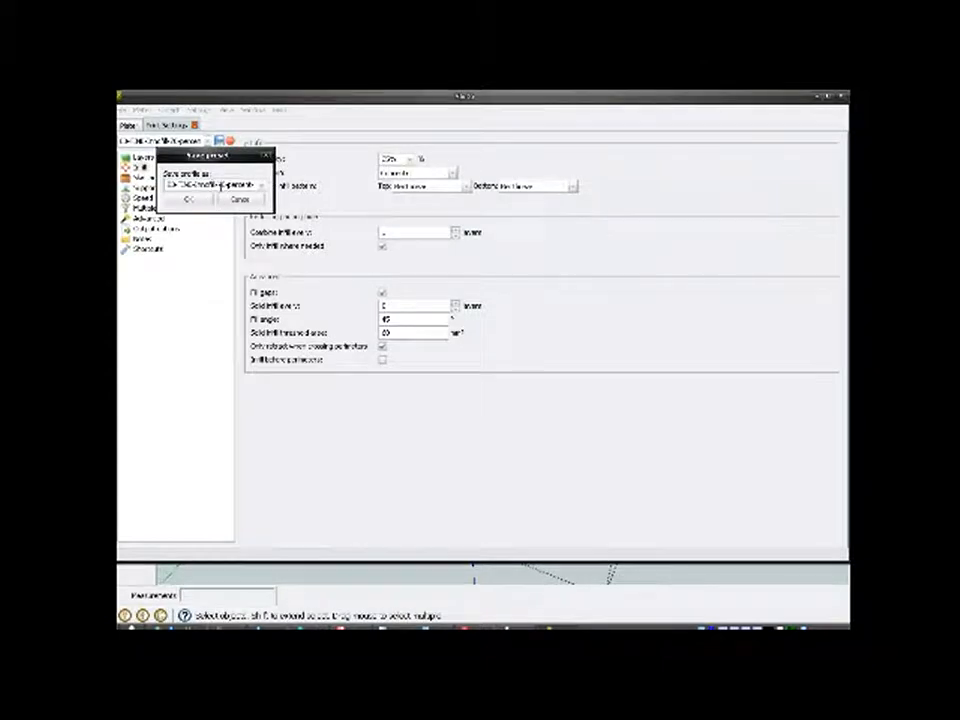
double_click(222, 185)
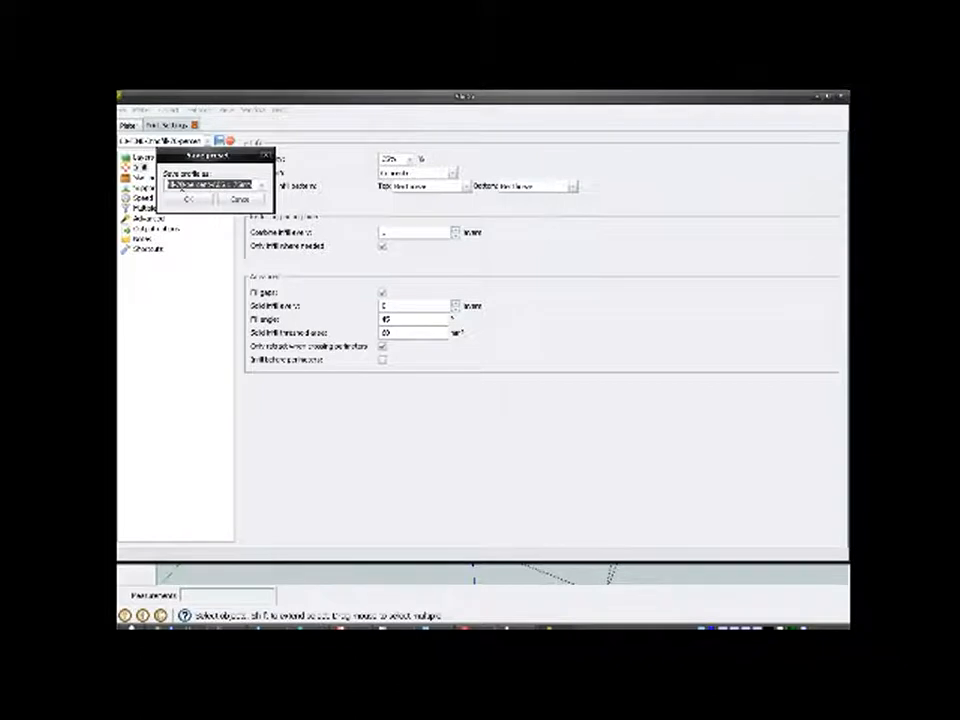
left_click(181, 186)
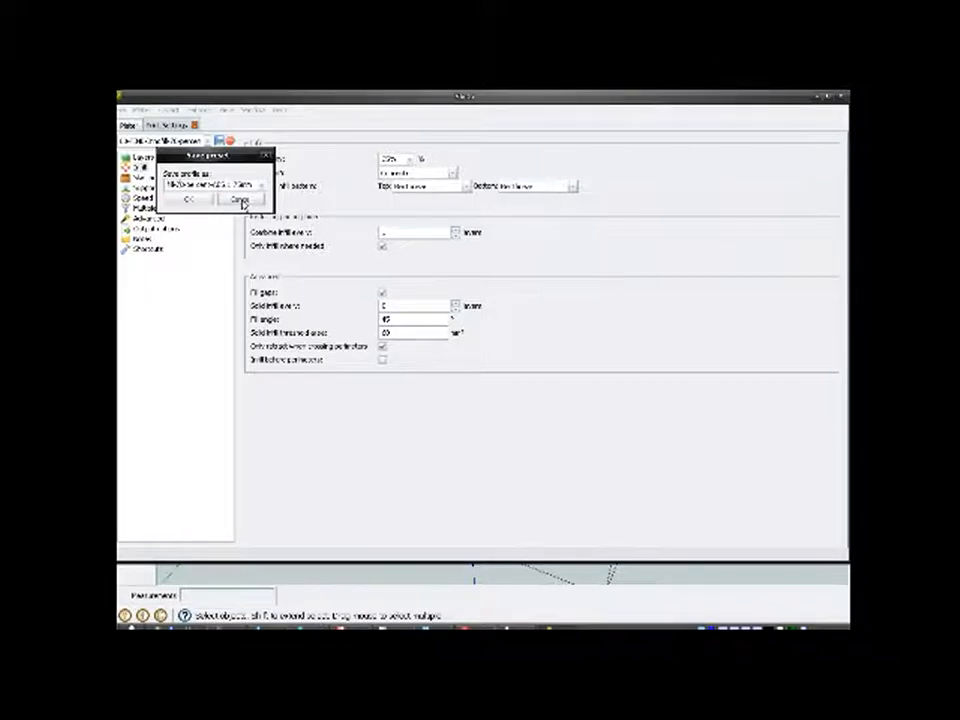
key("BackSpace")
key("BackSpace")
type("25")
left_click(195, 200)
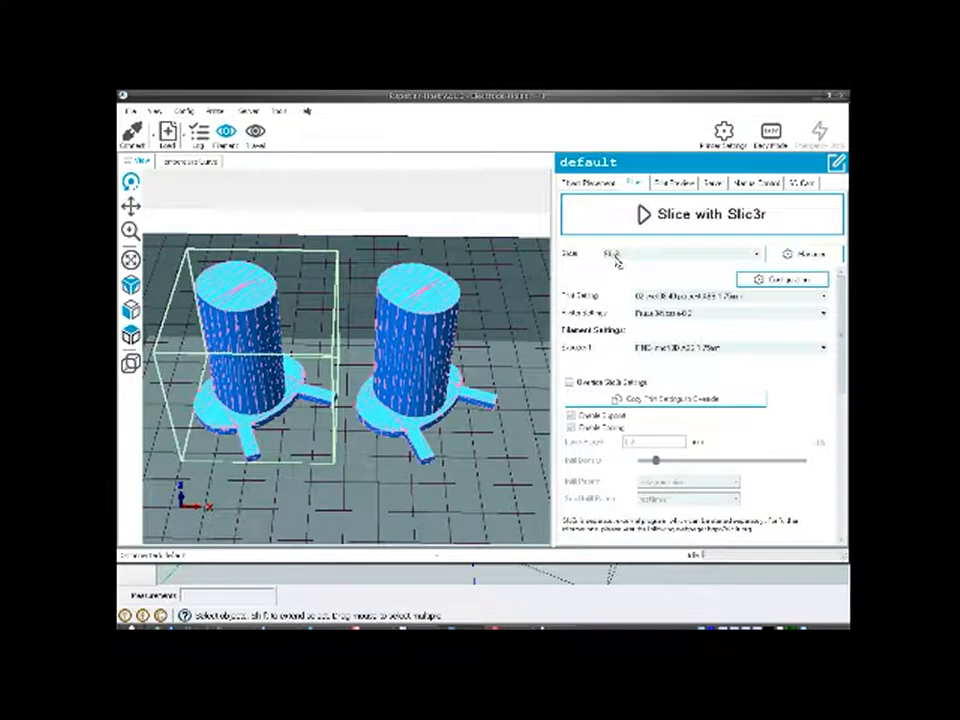
Step: Choose the FINE 25 percent ABS 1.75mm print setting and slice both electrode holders with Slic3r
left_click(652, 297)
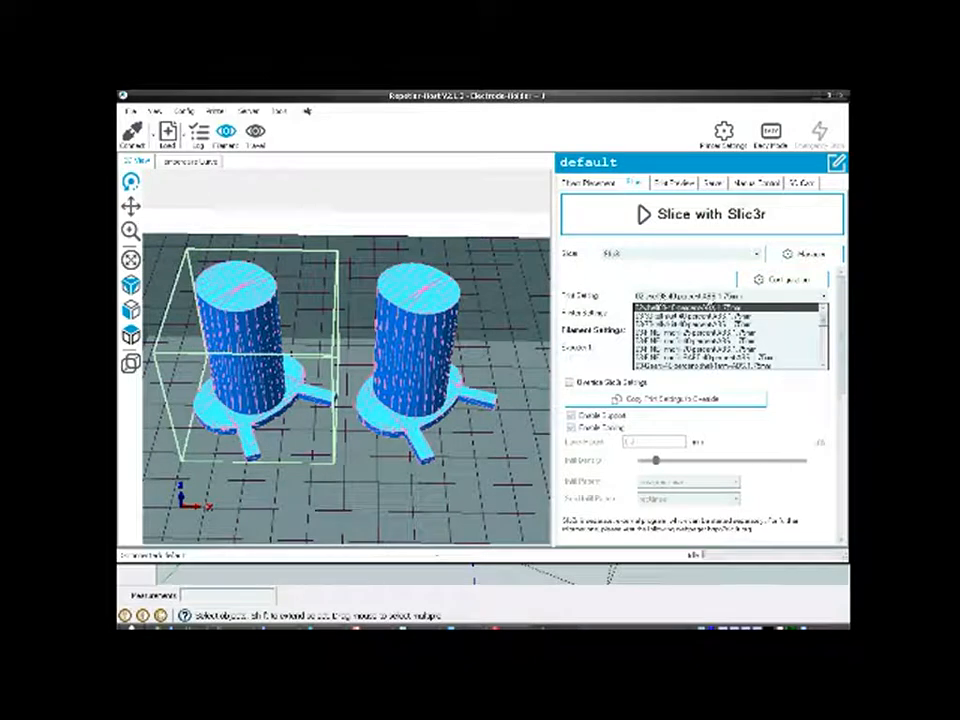
scroll(710, 311, "up", 1)
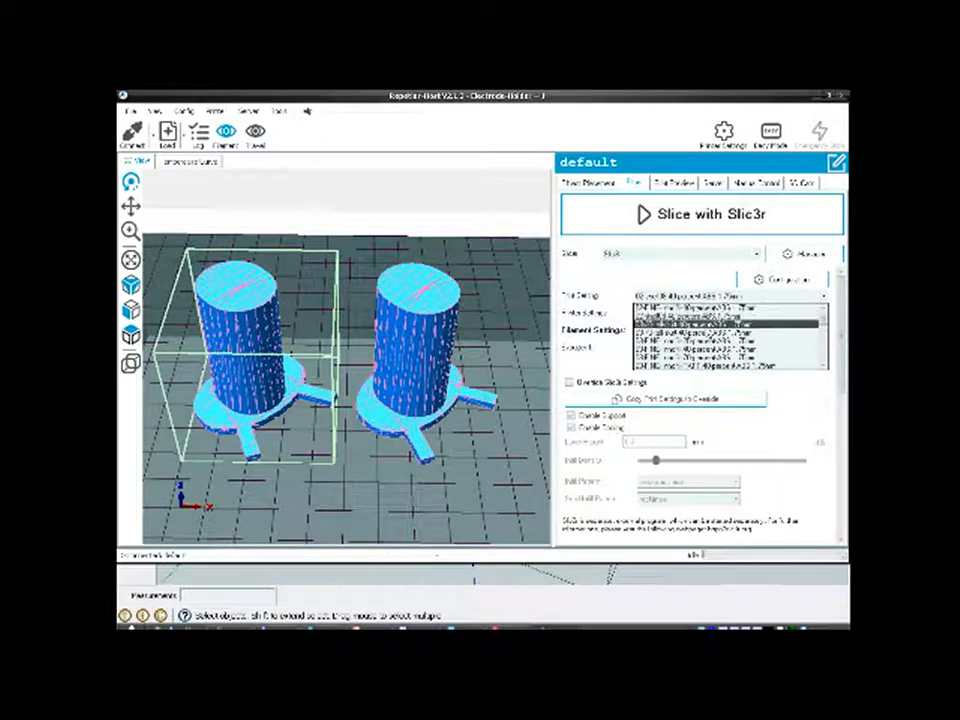
left_click(695, 341)
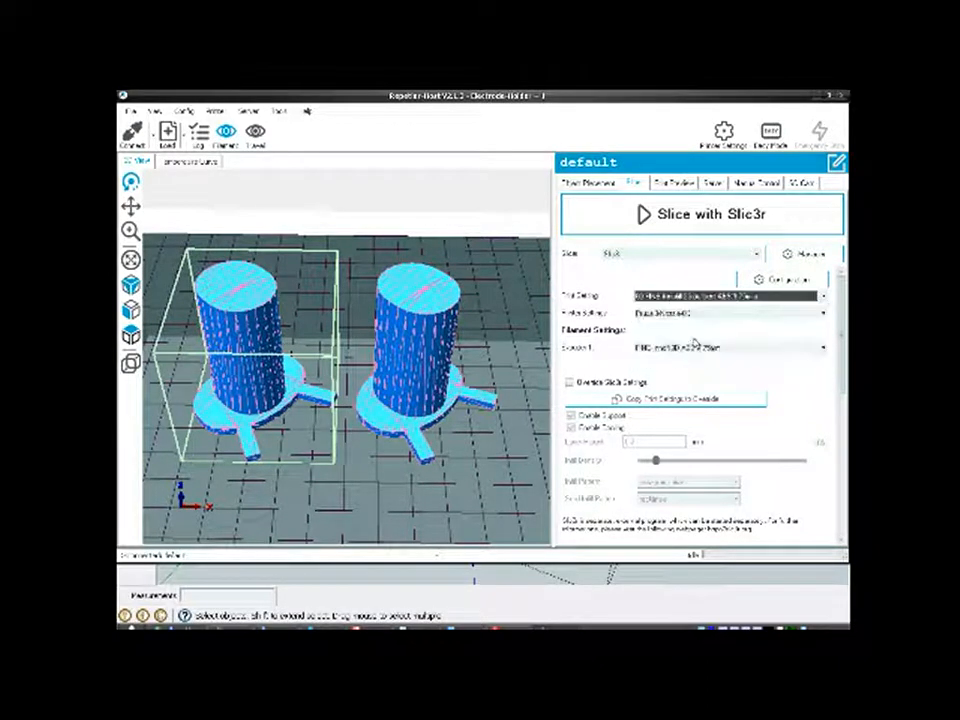
left_click(682, 226)
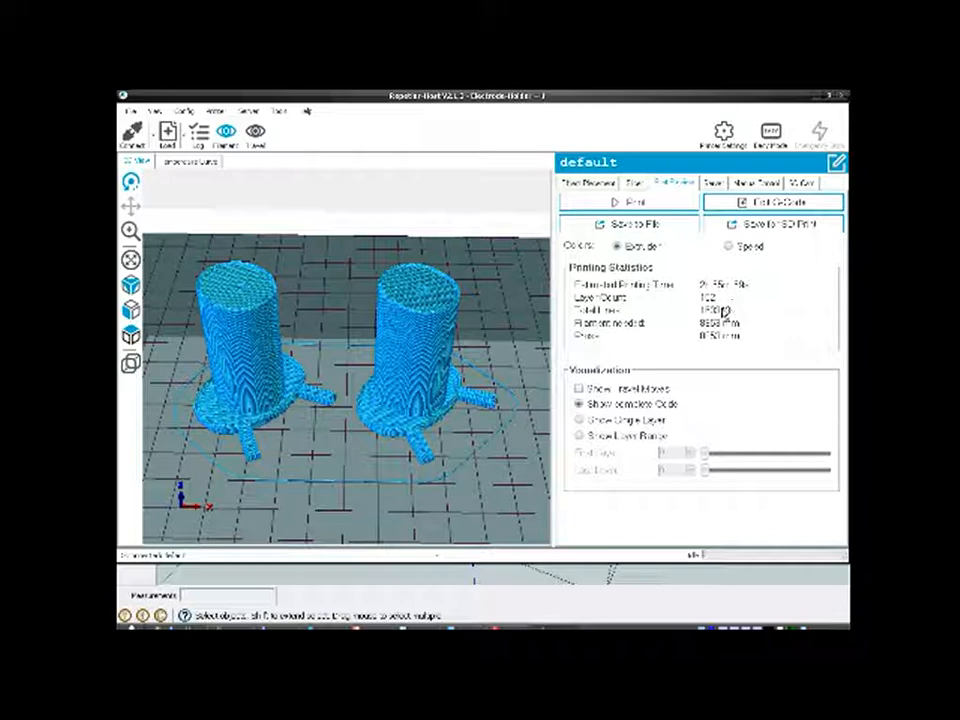
Step: Limit the print preview to a layer range starting at 0 and examine the infill in the lower layers of one electrode holder
scroll(354, 358, "up", 4)
scroll(360, 356, "up", 8)
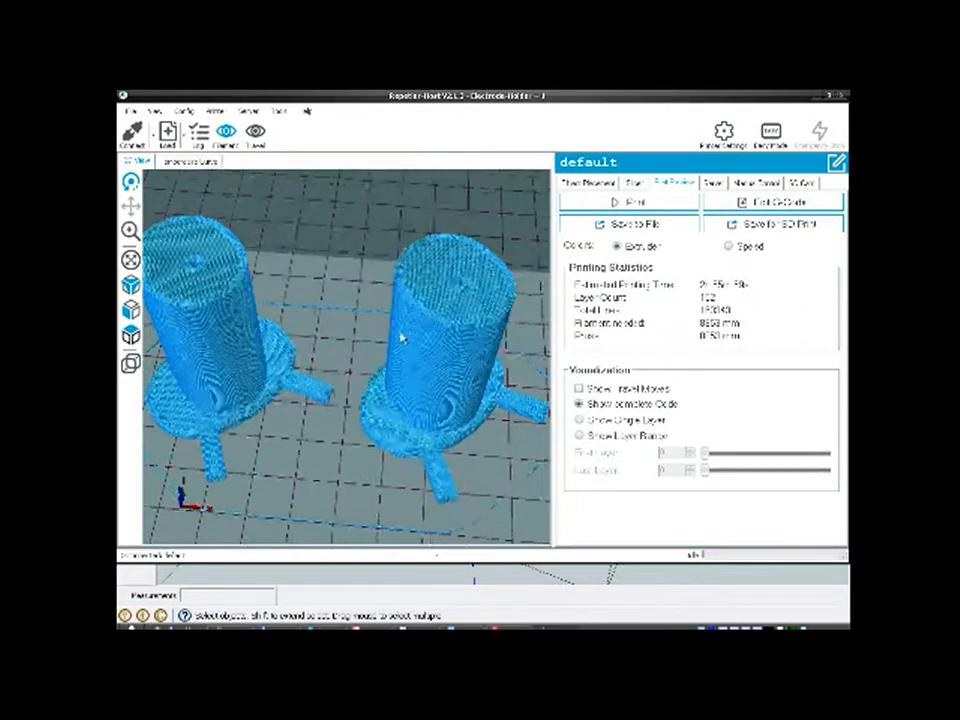
left_click_drag(456, 311, 456, 381)
left_click(580, 436)
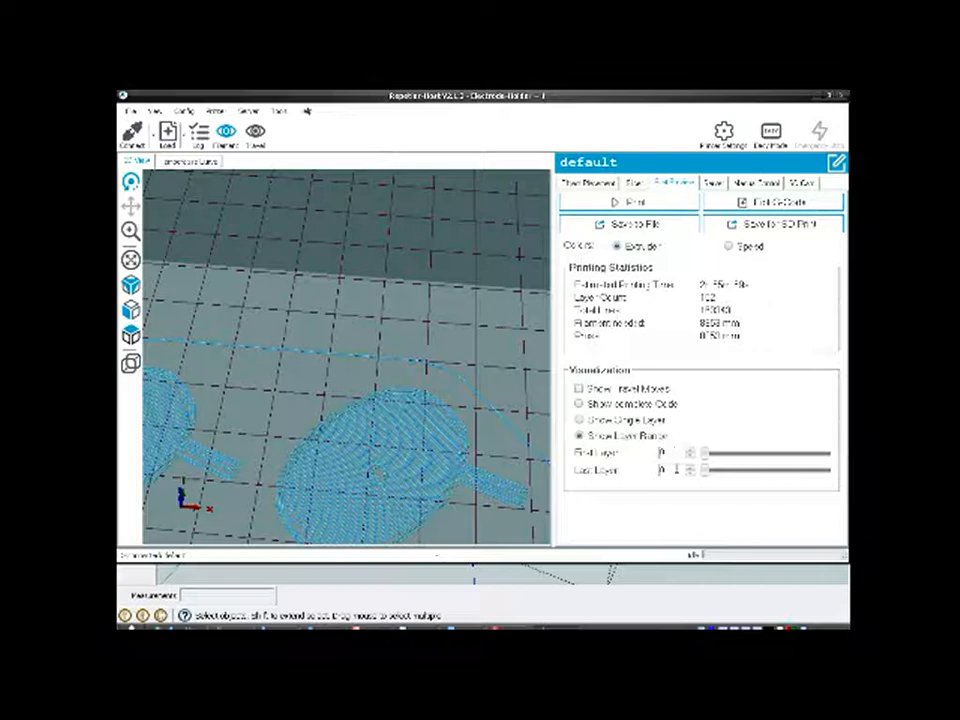
scroll(676, 469, "up", 9)
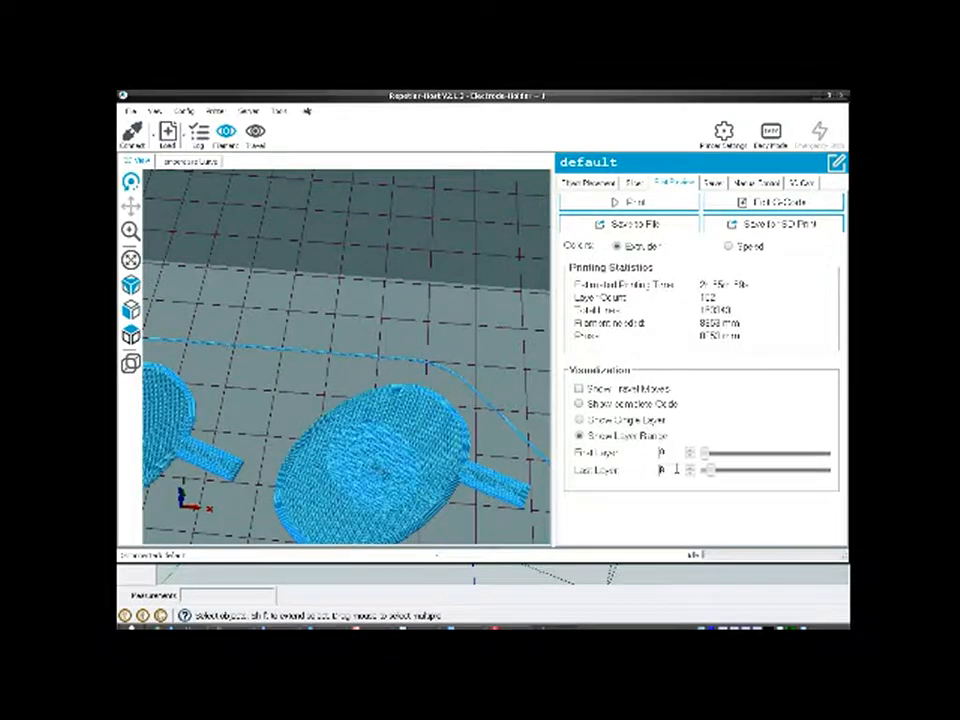
scroll(676, 469, "up", 5)
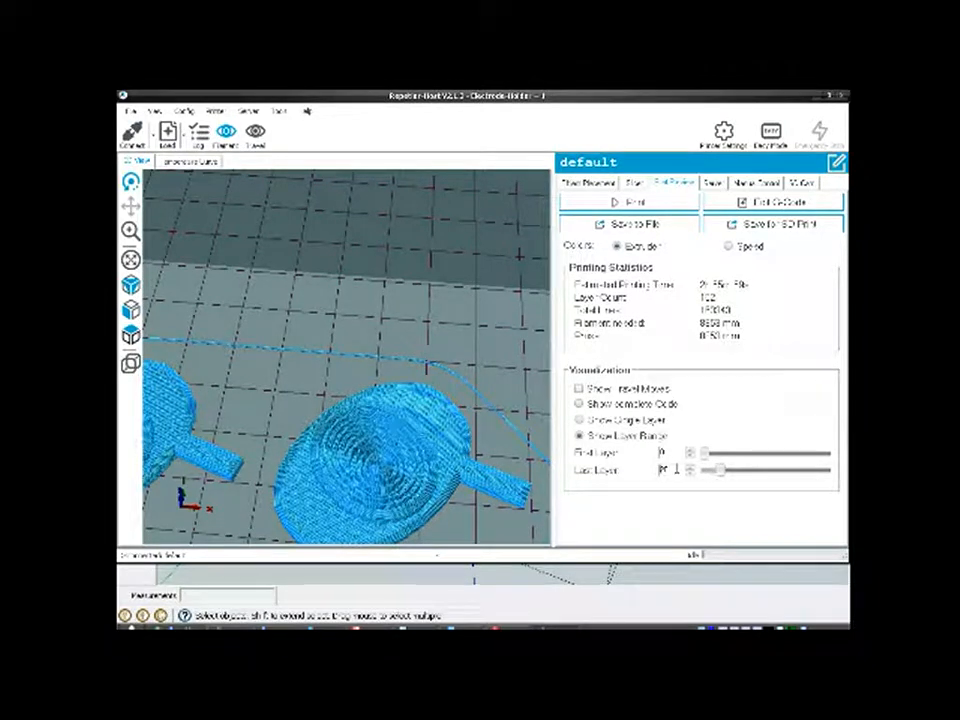
scroll(424, 336, "up", 6)
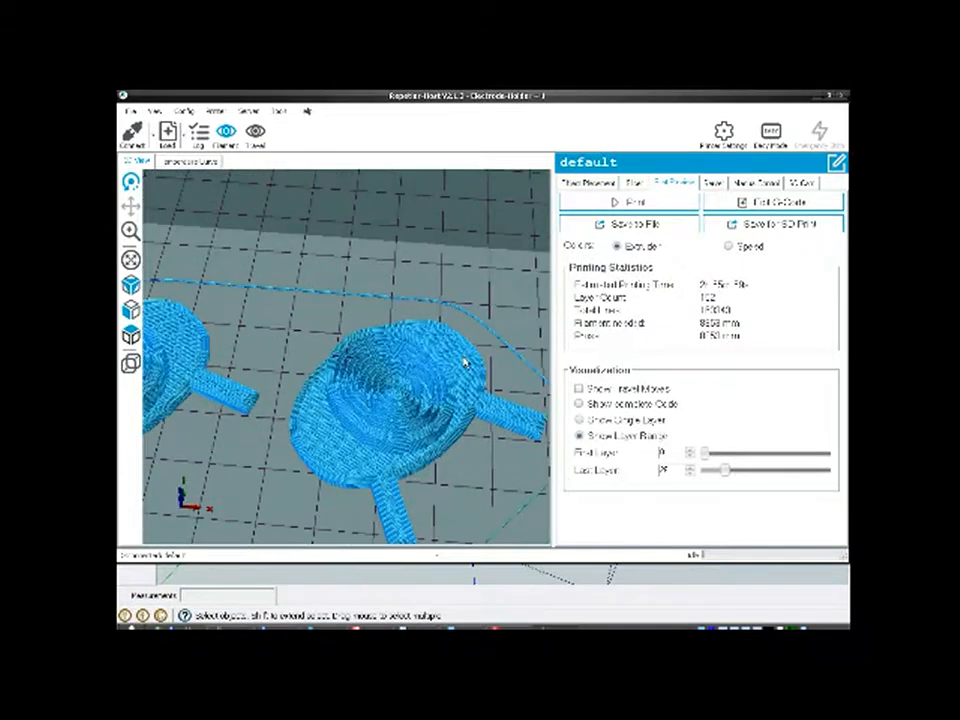
scroll(422, 338, "up", 5)
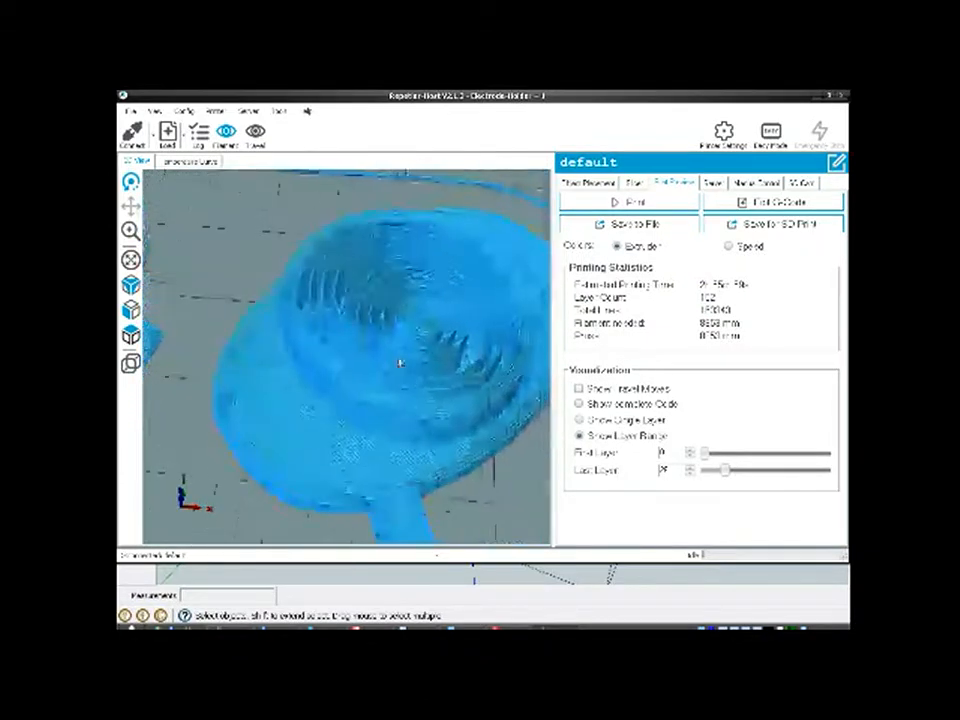
scroll(431, 341, "down", 3)
scroll(431, 341, "down", 4)
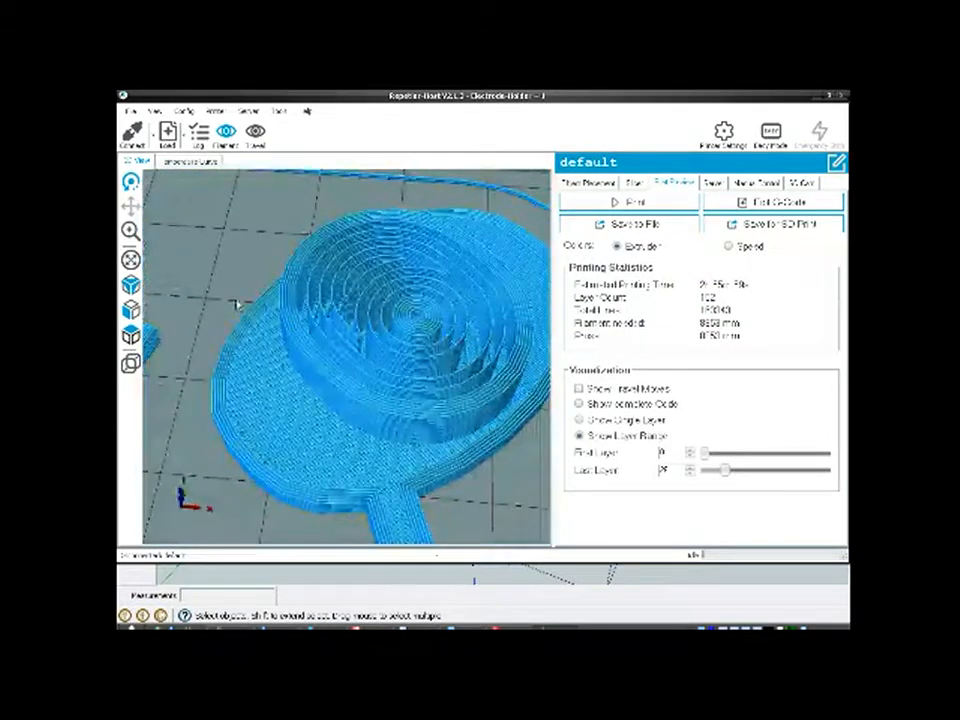
left_click(131, 236)
left_click_drag(435, 376, 356, 407)
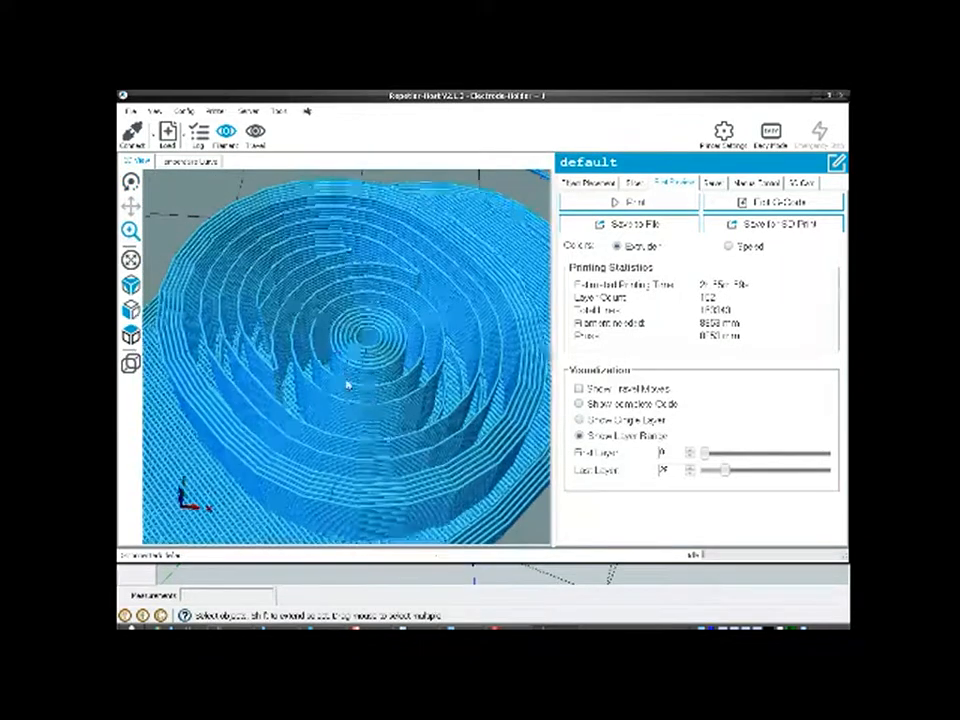
Step: Raise the last displayed layer to 72 and examine the holder's walls and concentric infill from several angles
left_click(131, 183)
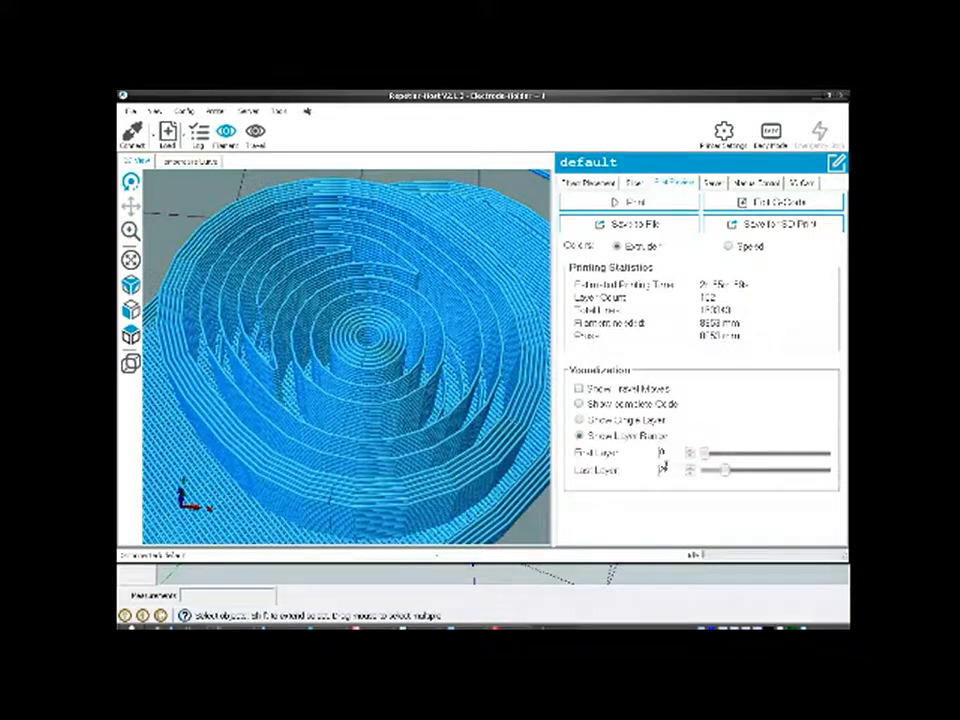
scroll(678, 470, "up", 10)
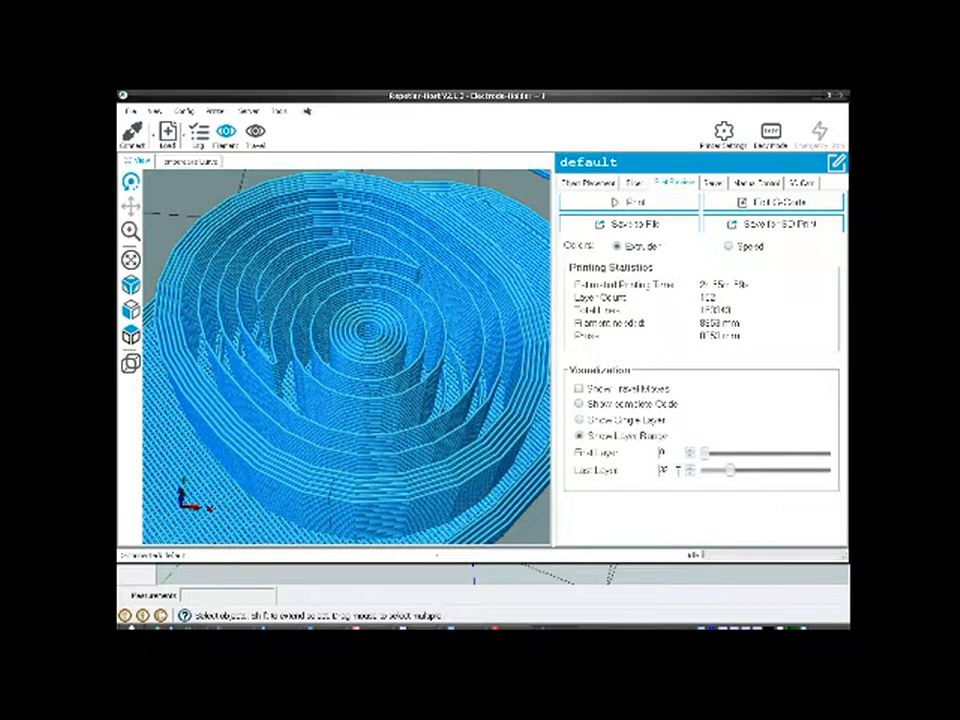
scroll(678, 470, "up", 4)
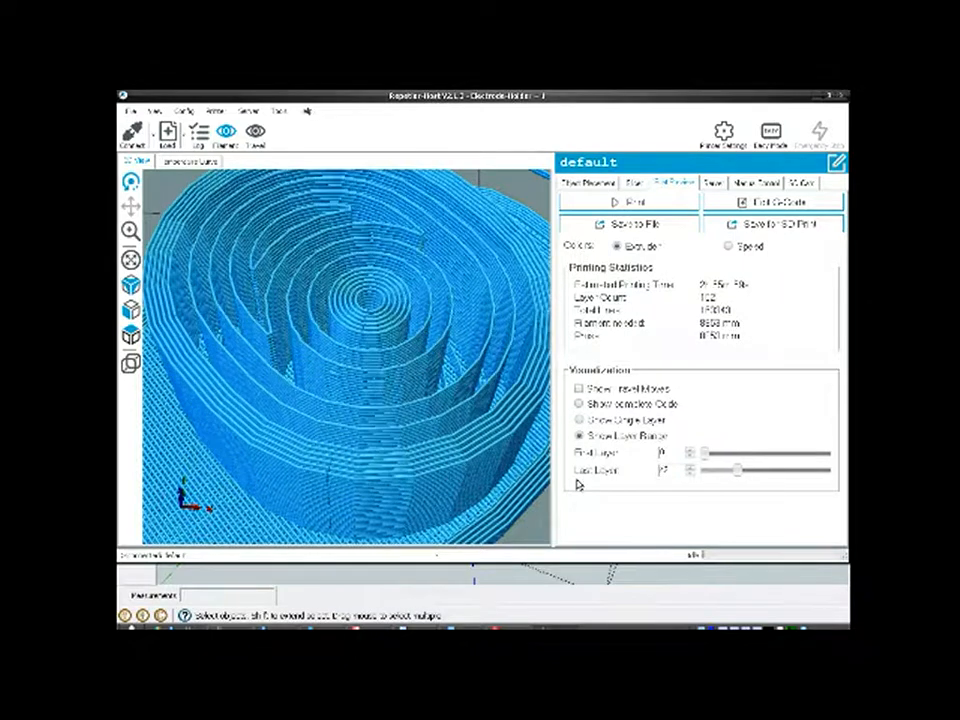
left_click_drag(465, 478, 469, 439)
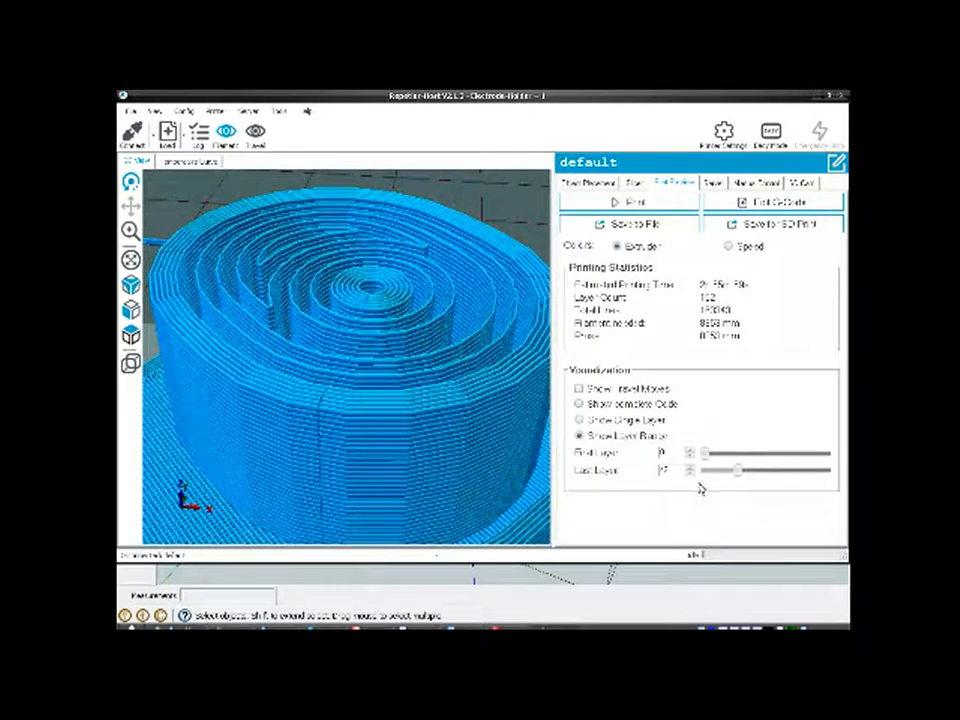
scroll(676, 467, "up", 3)
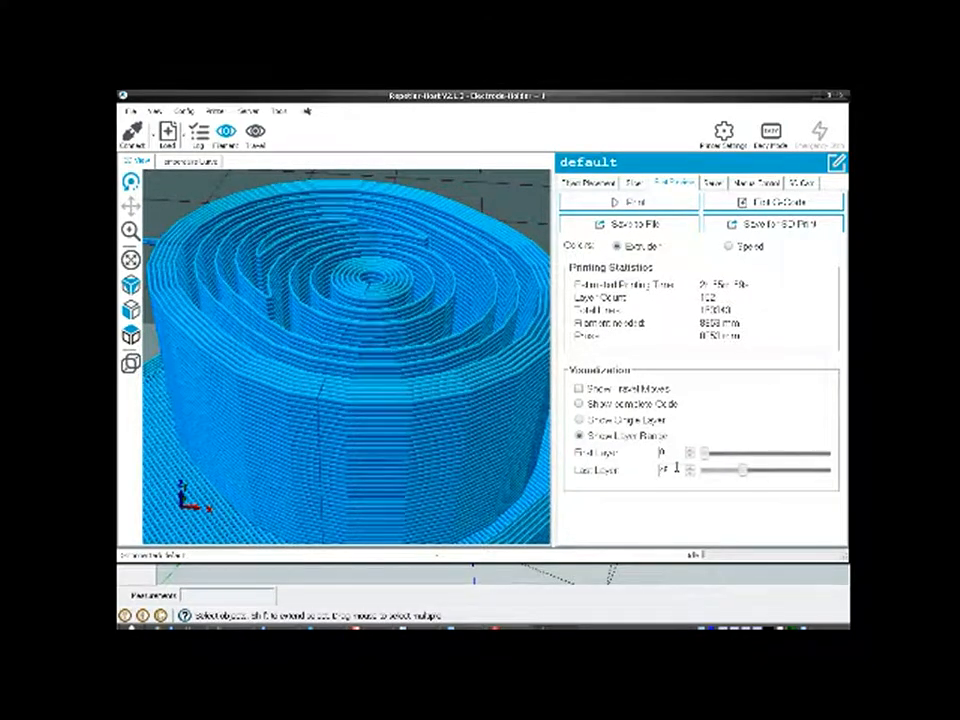
scroll(676, 467, "up", 3)
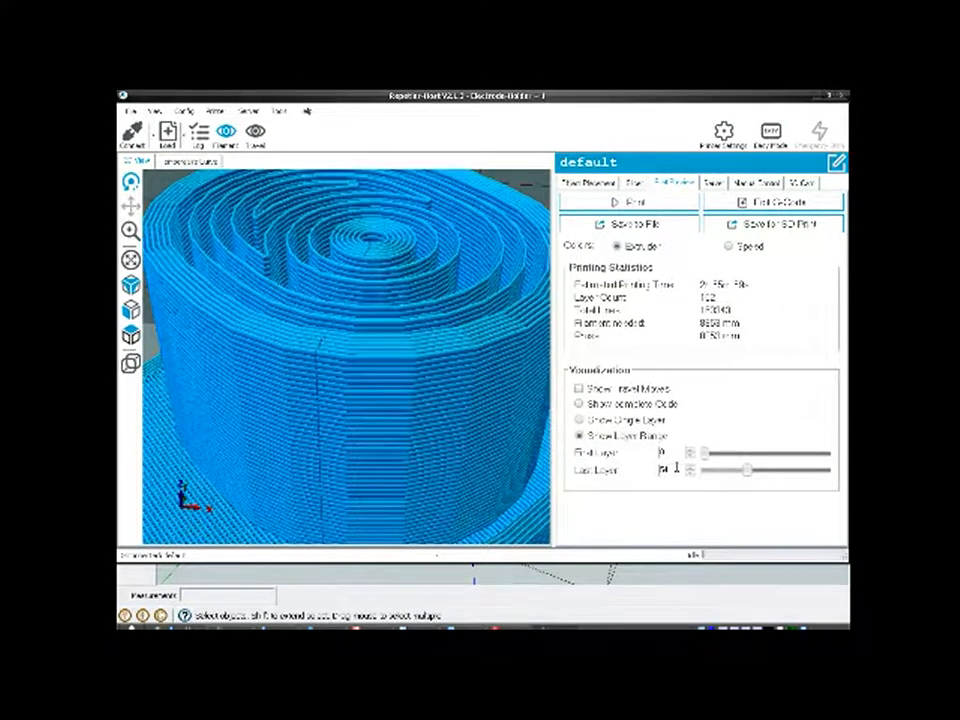
scroll(676, 467, "up", 2)
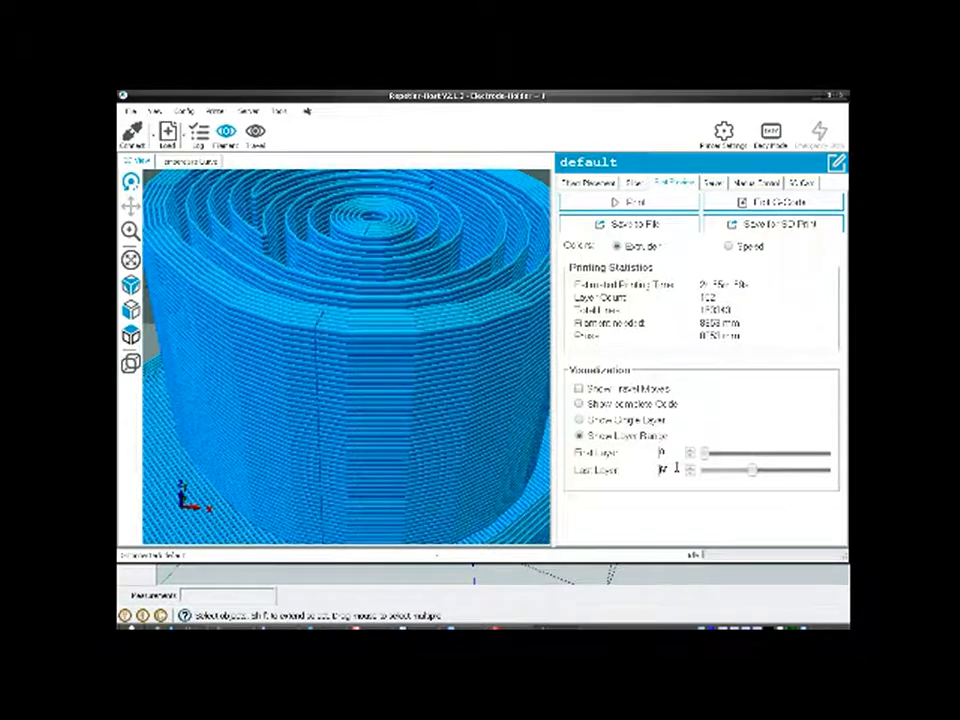
left_click_drag(553, 395, 510, 424)
scroll(511, 426, "up", 5)
scroll(511, 426, "down", 6)
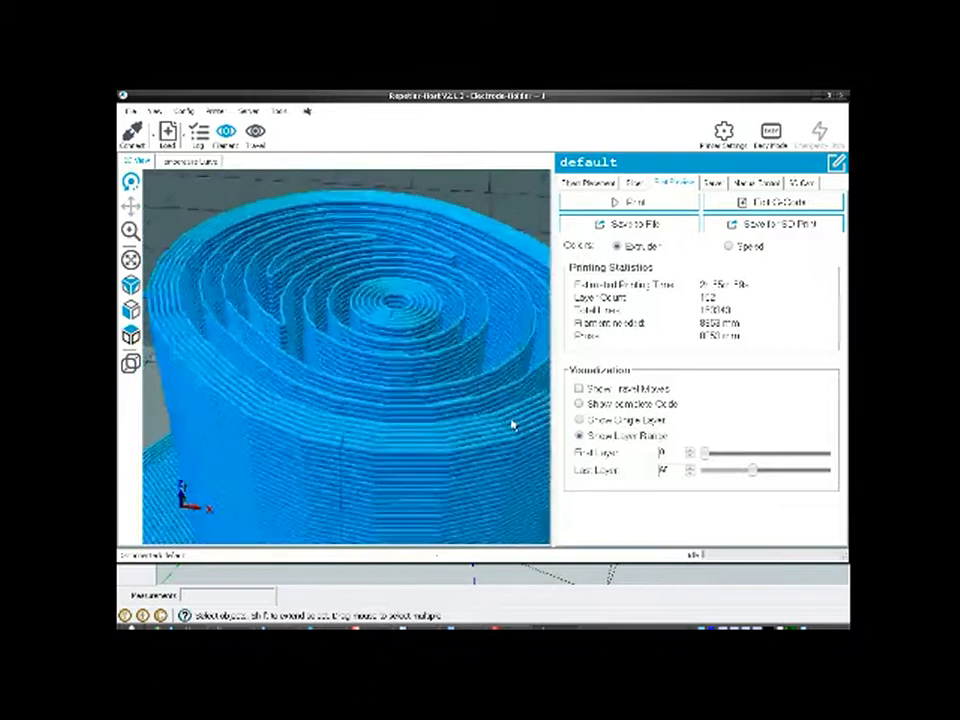
scroll(678, 470, "up", 4)
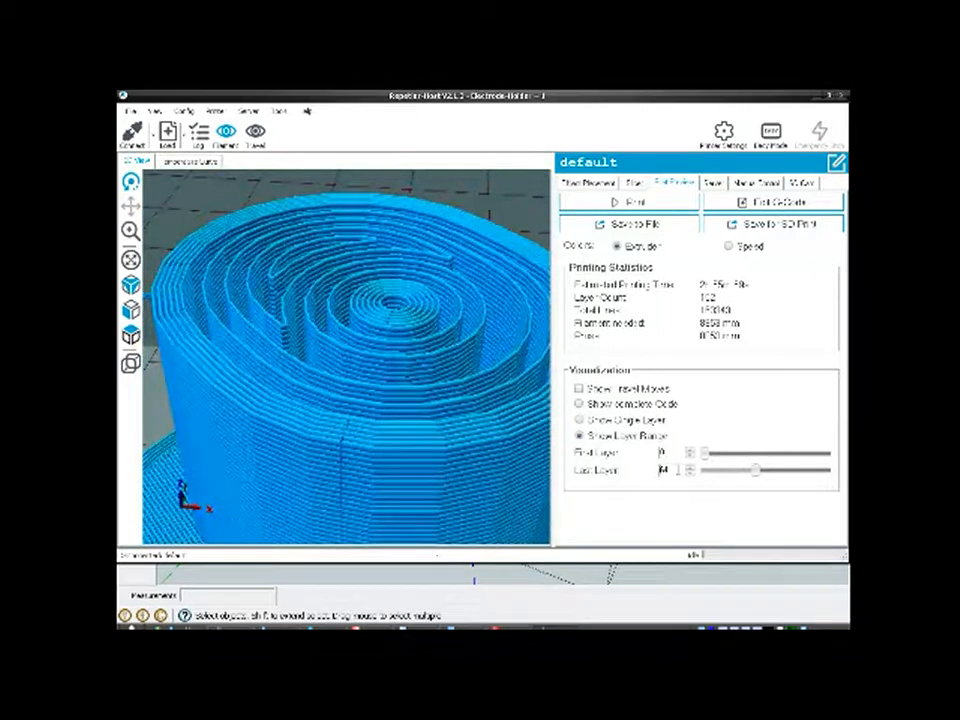
scroll(678, 470, "up", 2)
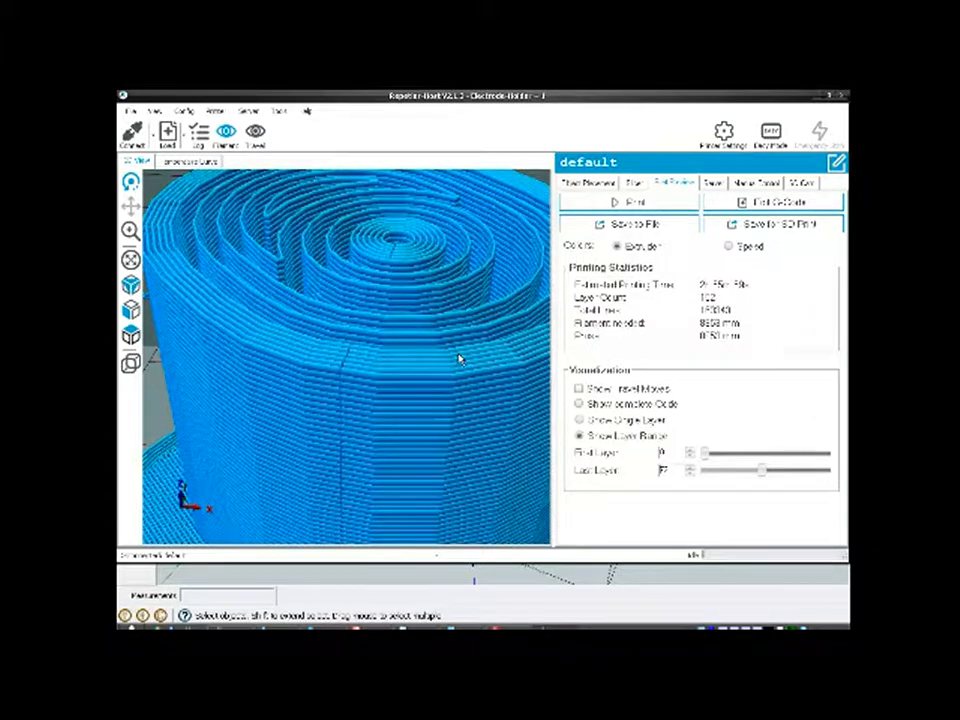
left_click_drag(459, 358, 453, 382)
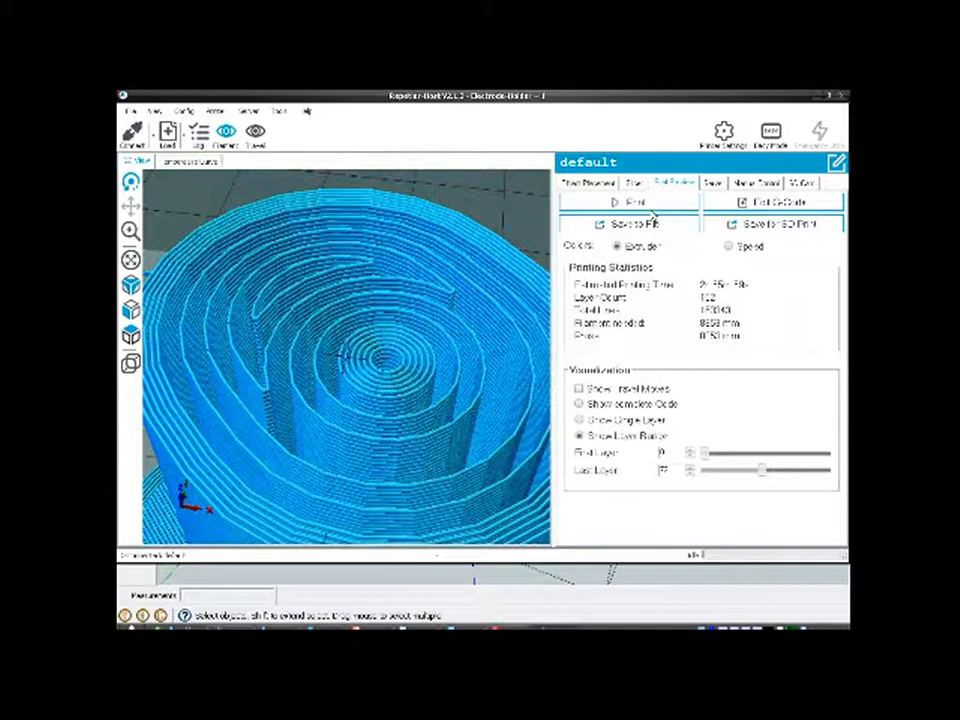
Step: Open the infill print settings in Slic3r, change the fill pattern to Honeycomb and review the external infill patterns offered for top layers
left_click(635, 184)
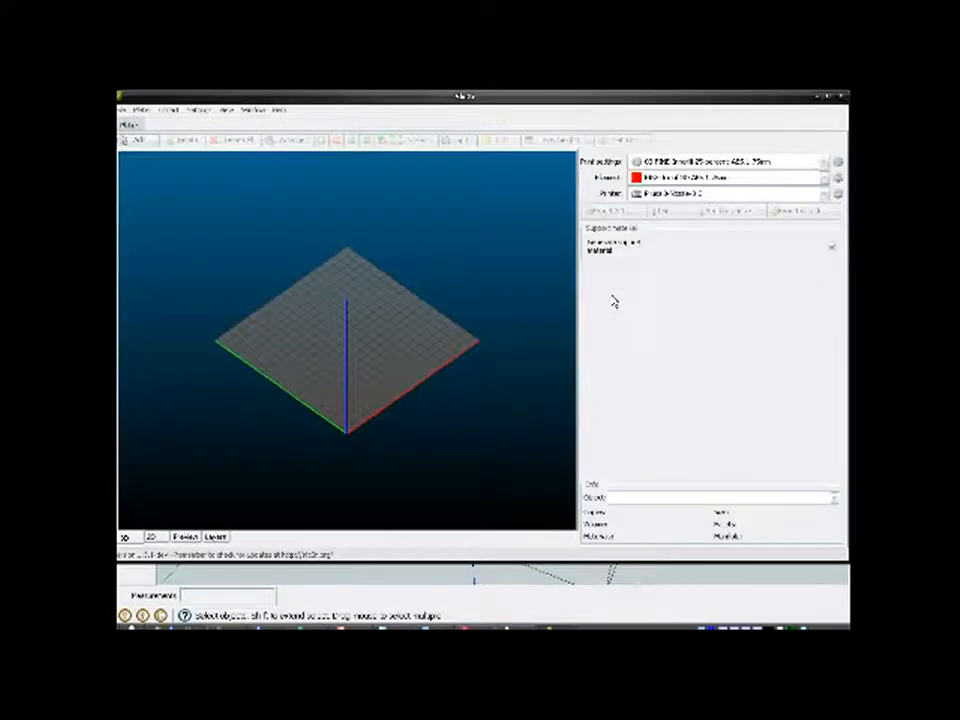
left_click(198, 109)
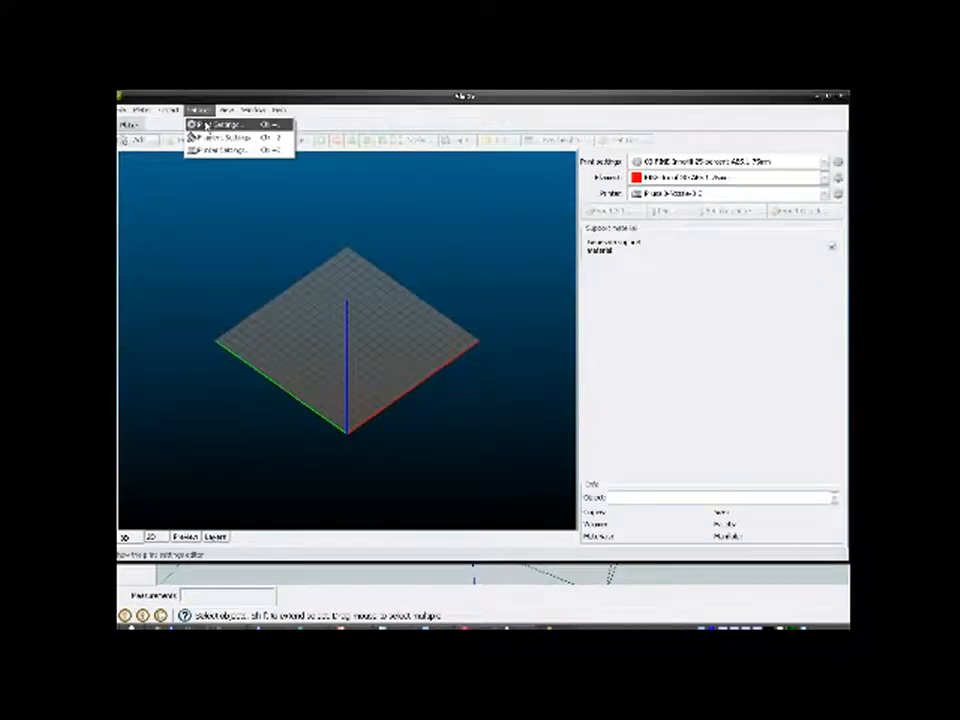
left_click(205, 125)
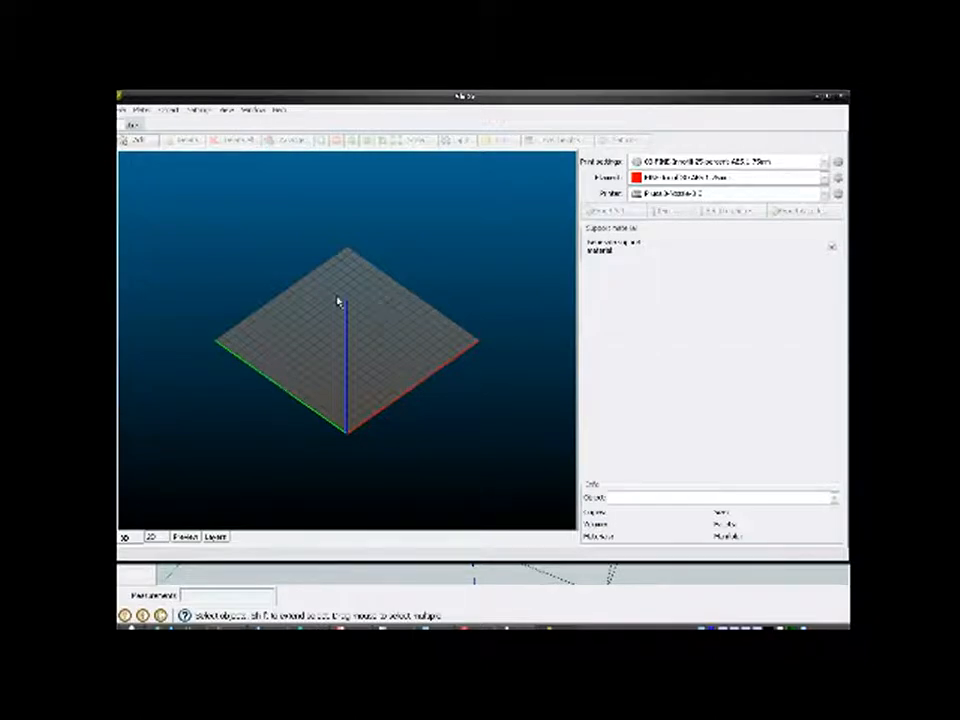
key("ctrl+2")
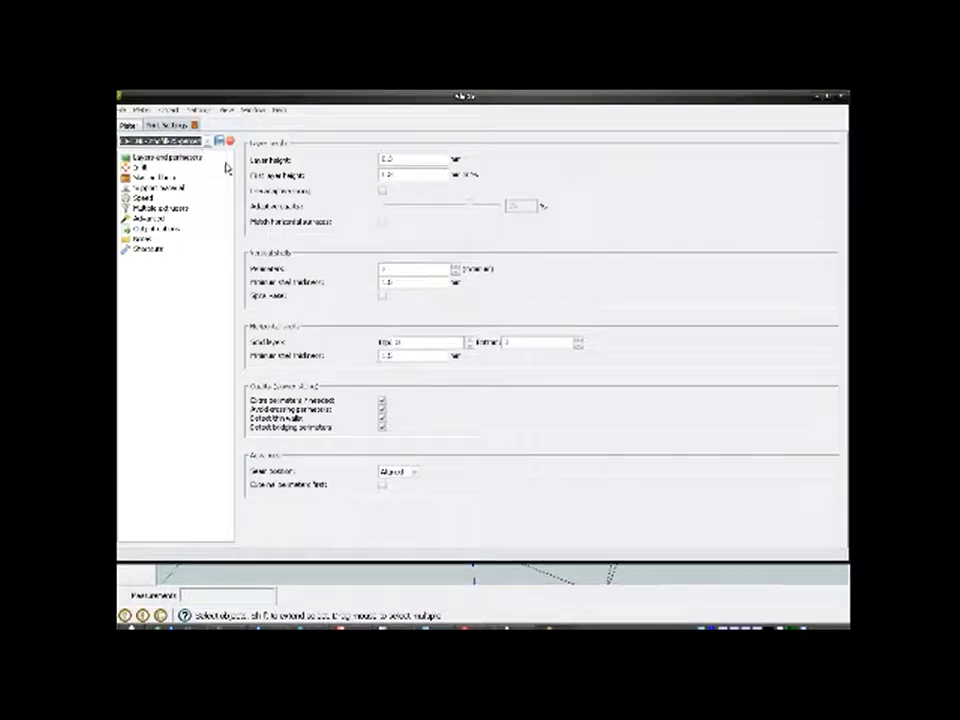
left_click(139, 167)
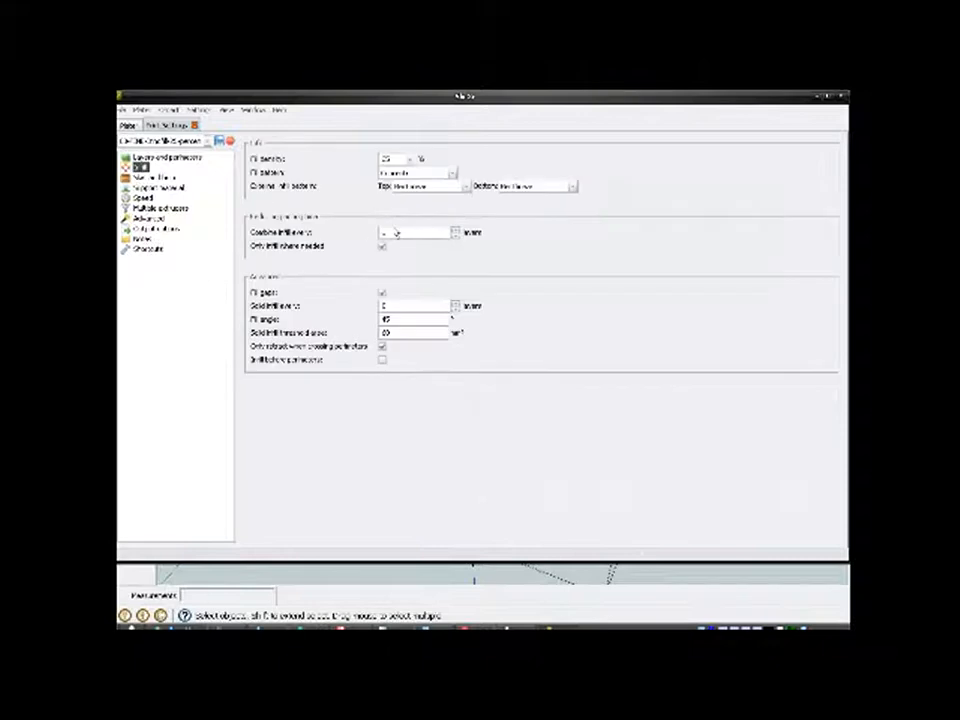
left_click(454, 176)
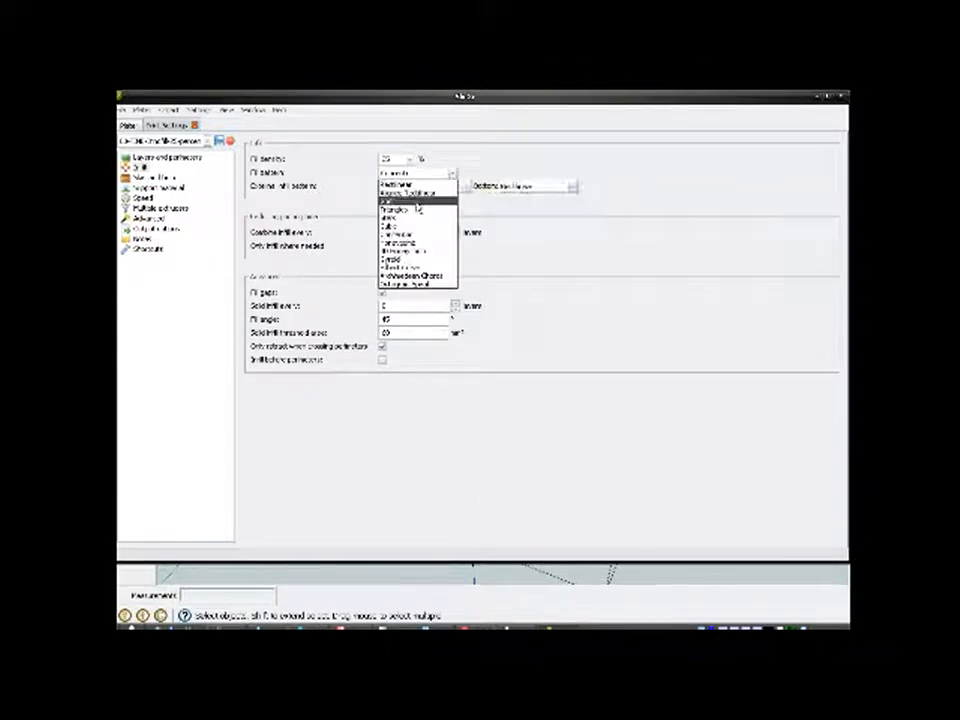
left_click(414, 242)
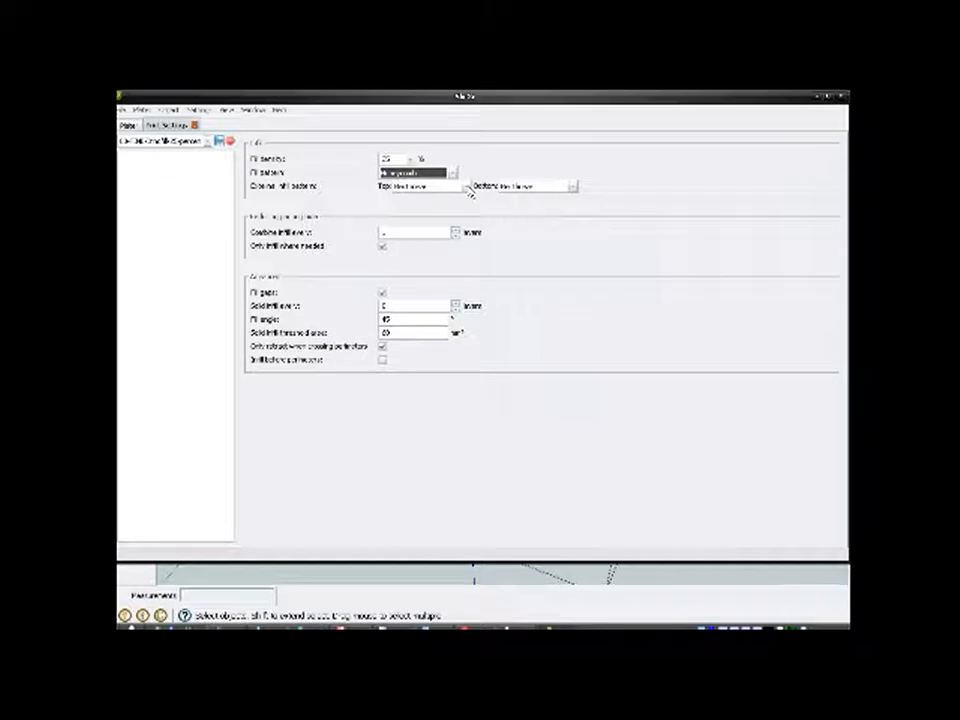
left_click(466, 188)
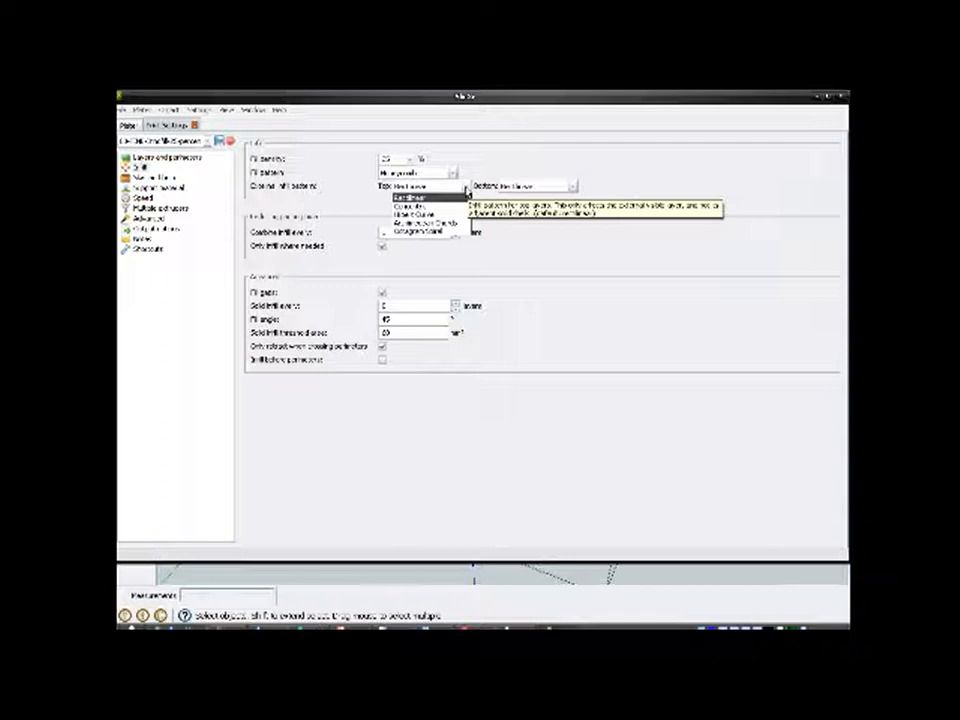
left_click(466, 188)
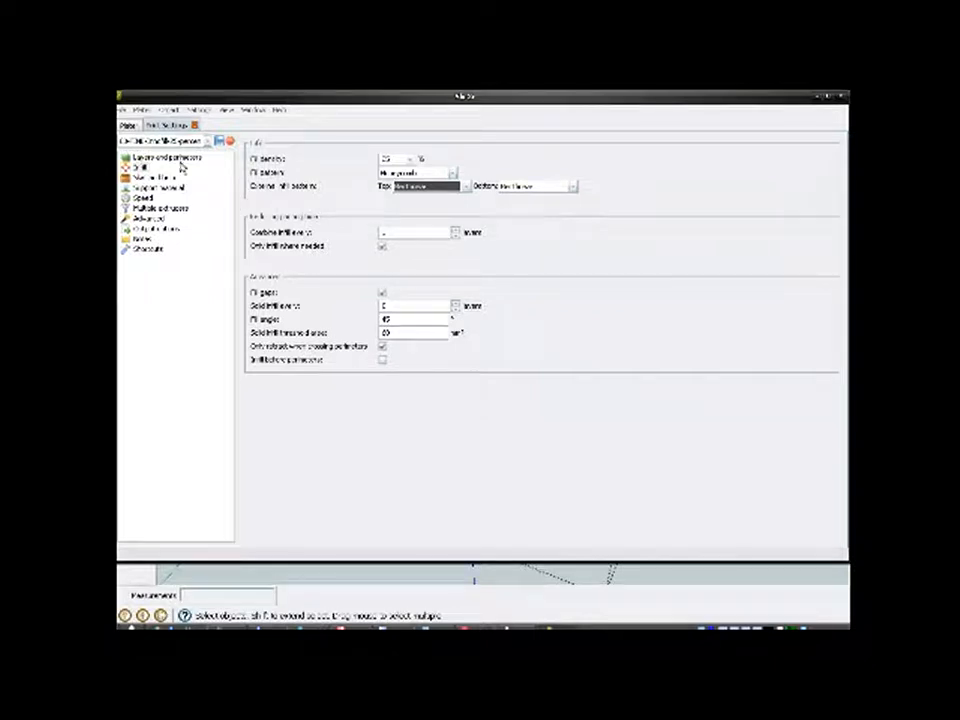
Step: Save the honeycomb print settings under the existing 25 percent preset name, close the configuration and slice both electrode holders with Slic3r
left_click(220, 145)
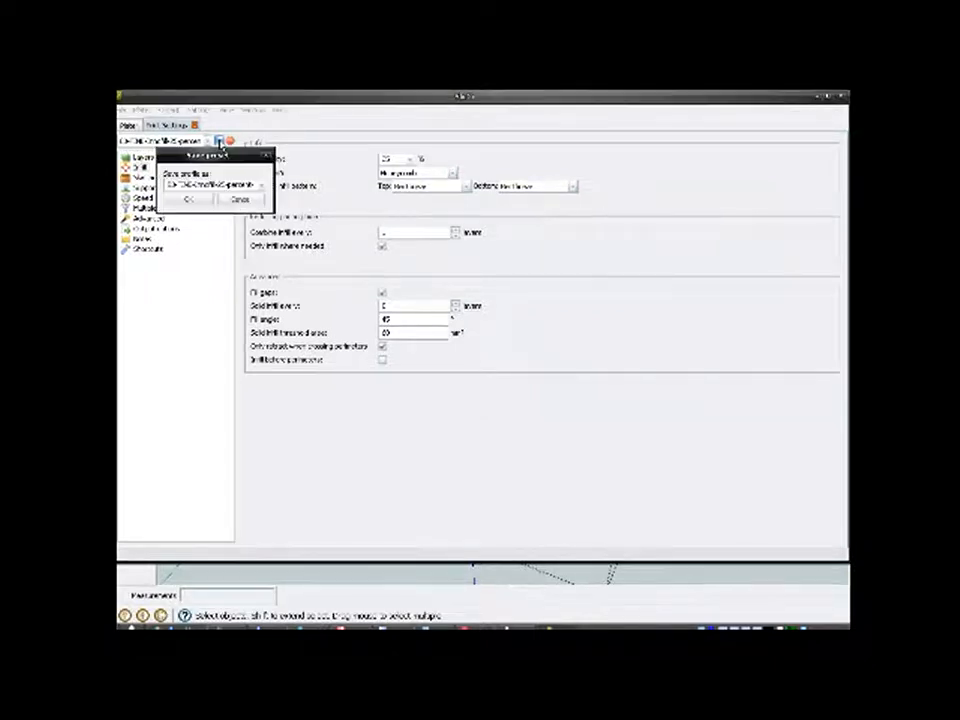
left_click(195, 204)
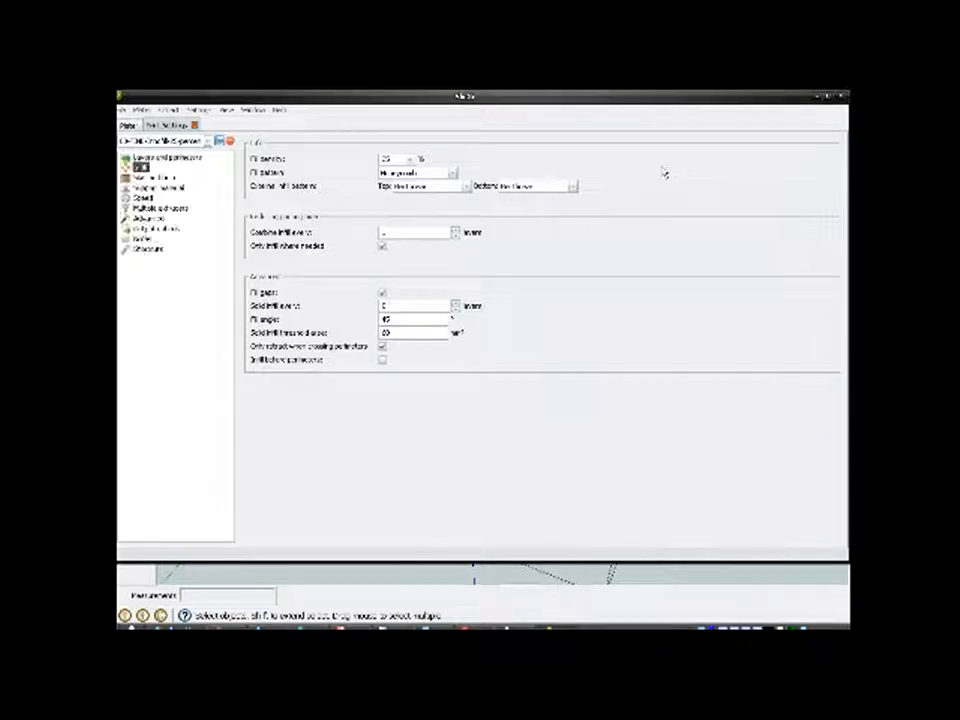
left_click(841, 97)
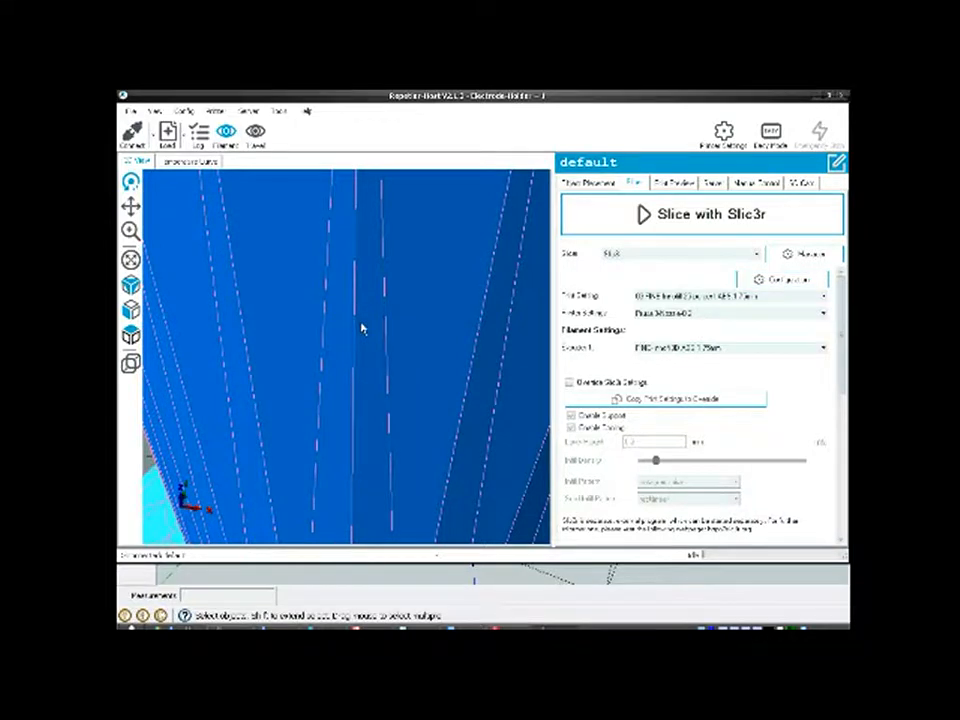
scroll(362, 328, "down", 5)
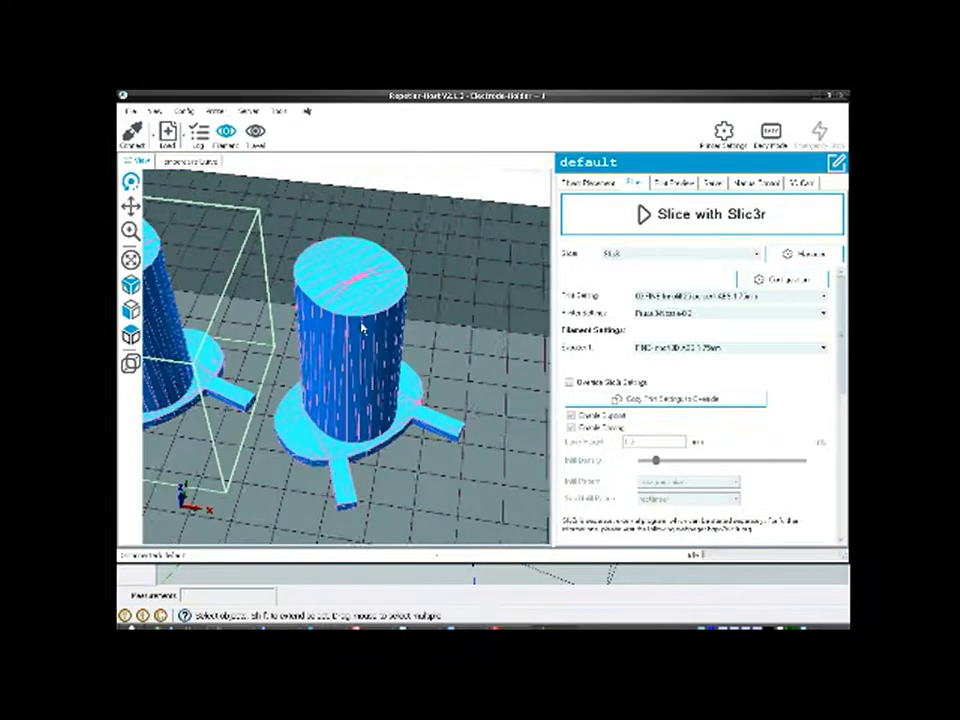
left_click(664, 224)
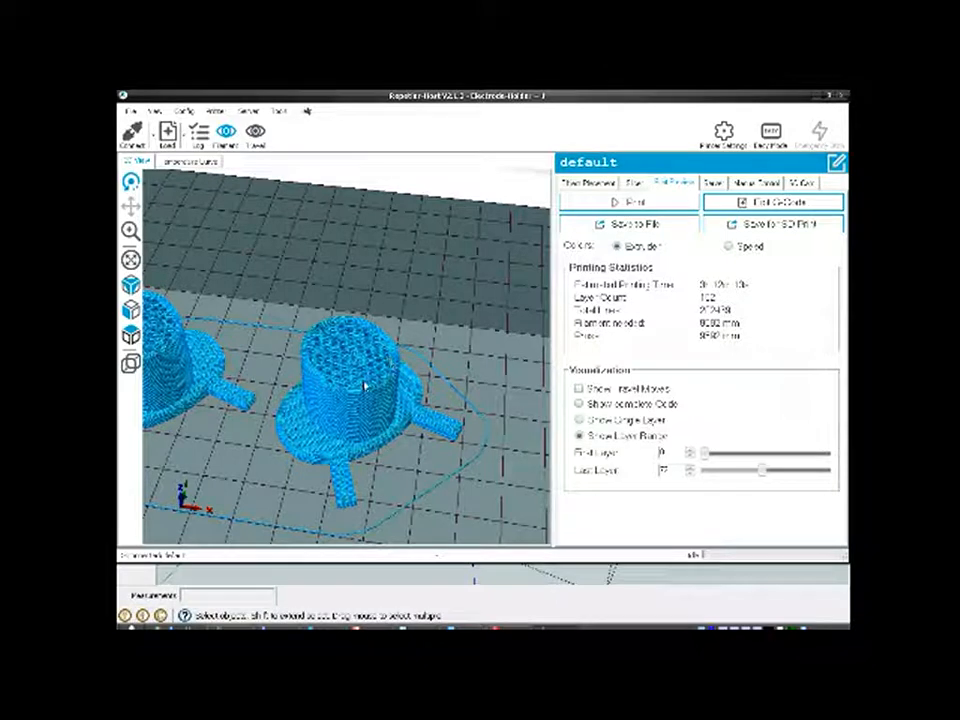
Step: Examine the honeycomb infill and the walls around the central hole of one electrode holder, both close up and from further away
scroll(352, 393, "up", 2)
scroll(353, 391, "up", 4)
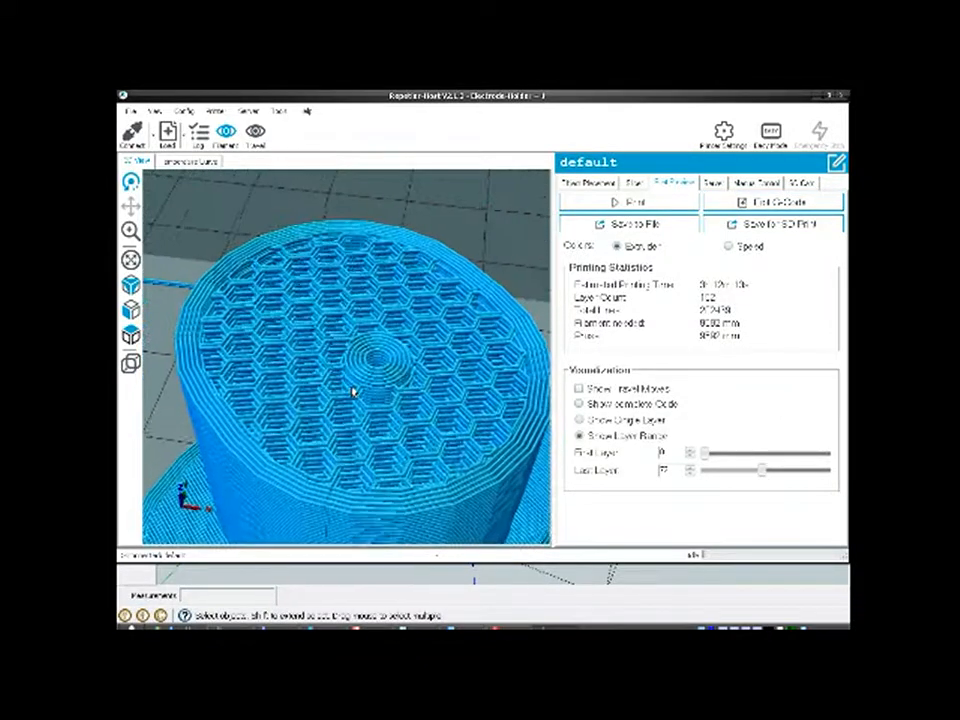
mouse_move(353, 410)
left_mouse_down()
mouse_move(347, 445)
mouse_move(336, 412)
mouse_move(360, 392)
mouse_move(352, 396)
left_mouse_up()
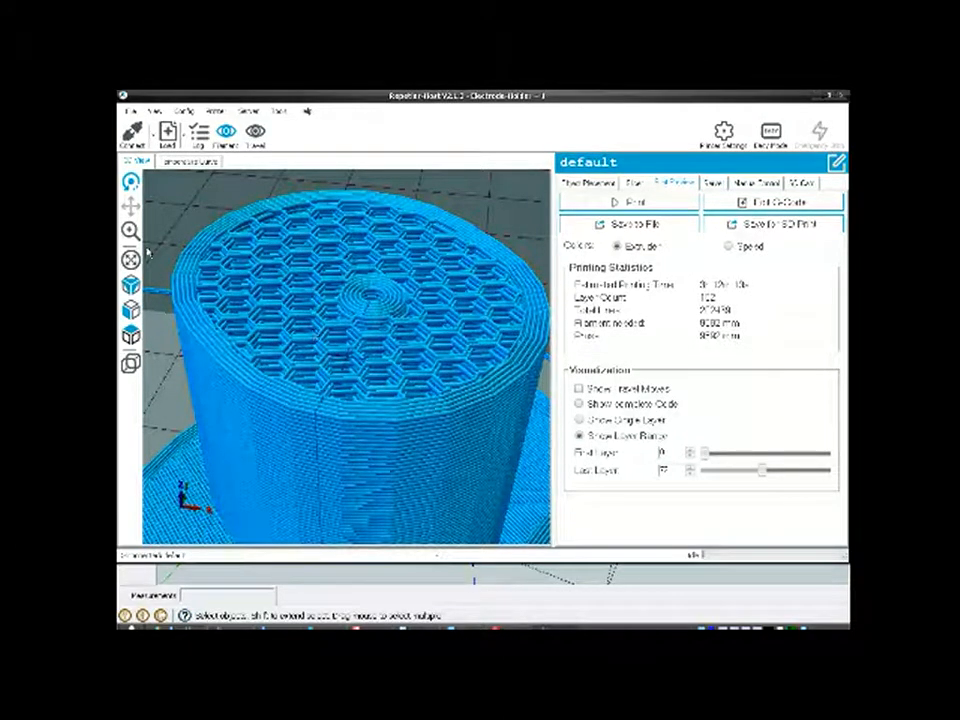
scroll(300, 340, "up", 5)
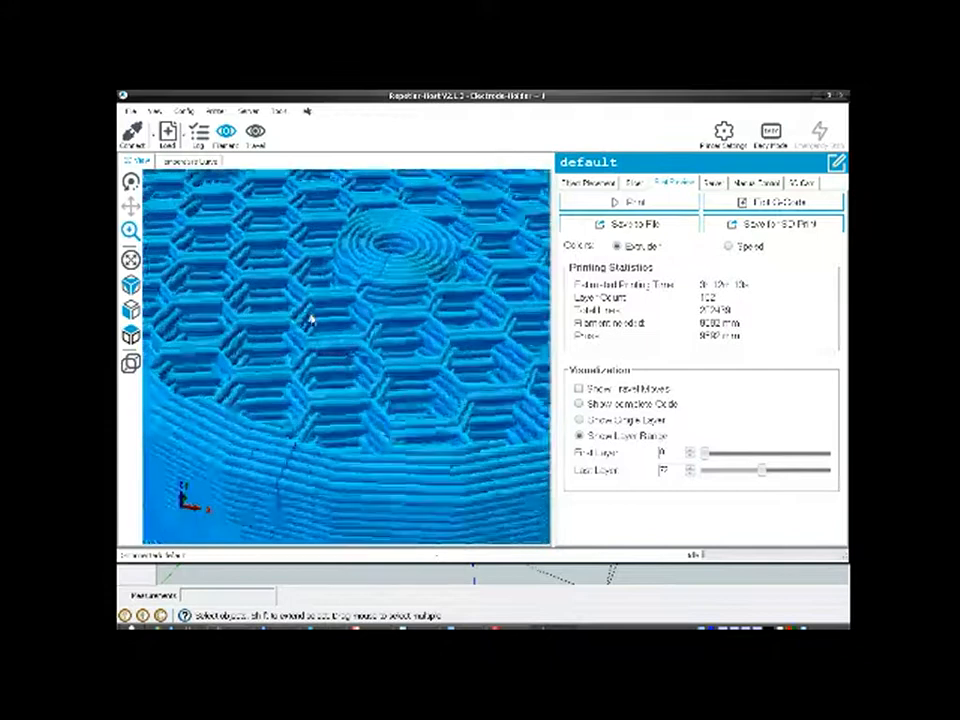
scroll(340, 310, "down", 6)
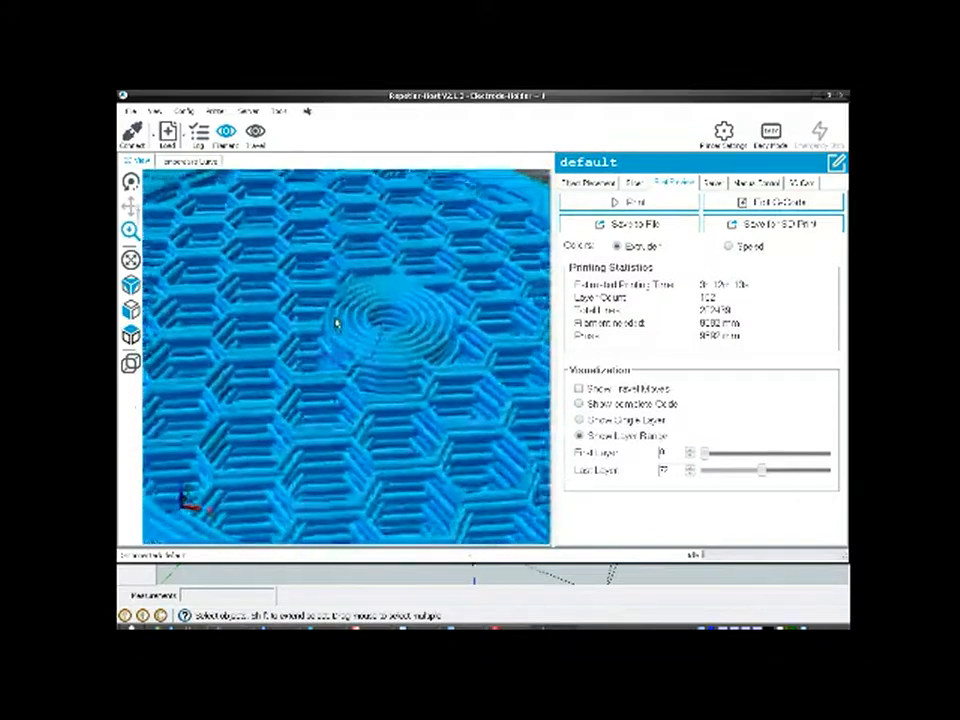
scroll(340, 320, "down", 5)
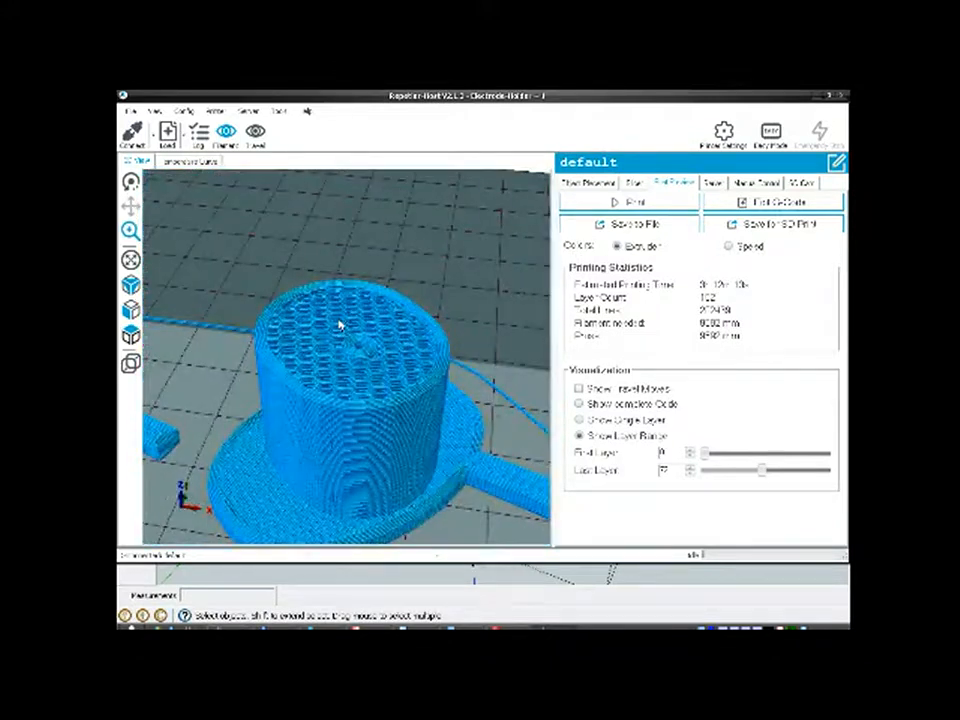
scroll(340, 322, "down", 1)
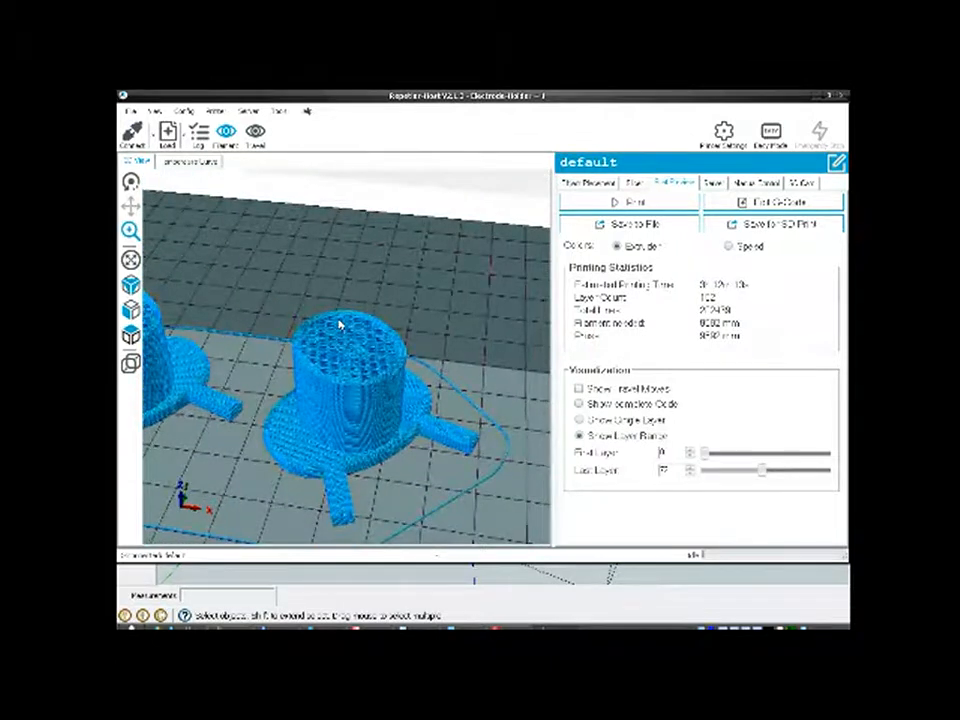
Step: Raise the last displayed layer gradually beyond 100 to inspect the honeycomb infill in the upper part of the holder
scroll(671, 465, "up", 4)
scroll(662, 468, "up", 2)
scroll(662, 468, "up", 2)
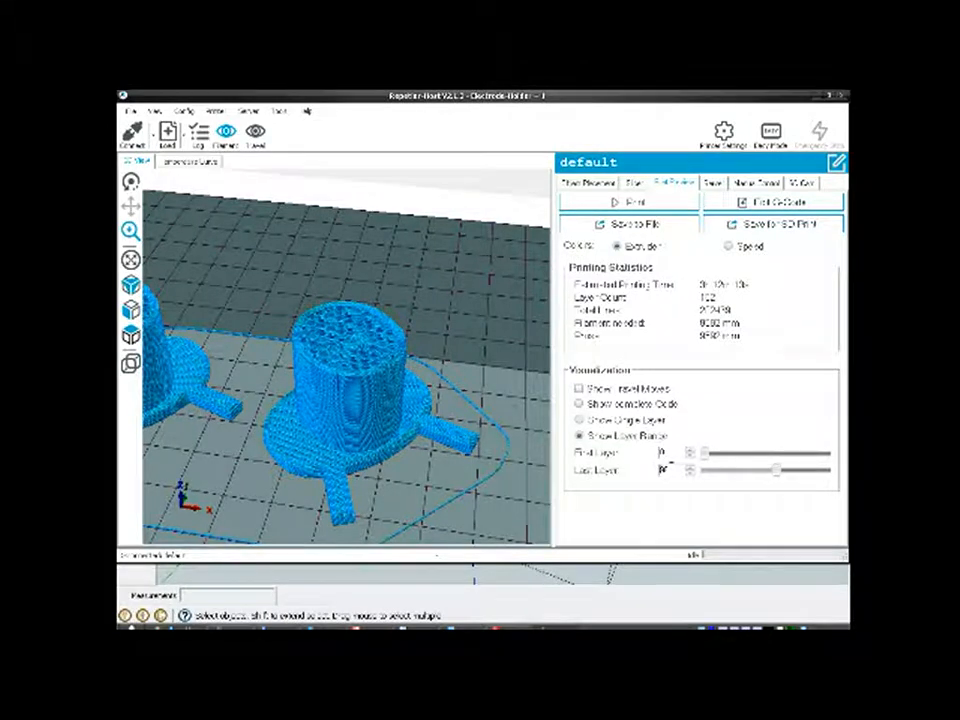
scroll(662, 468, "up", 2)
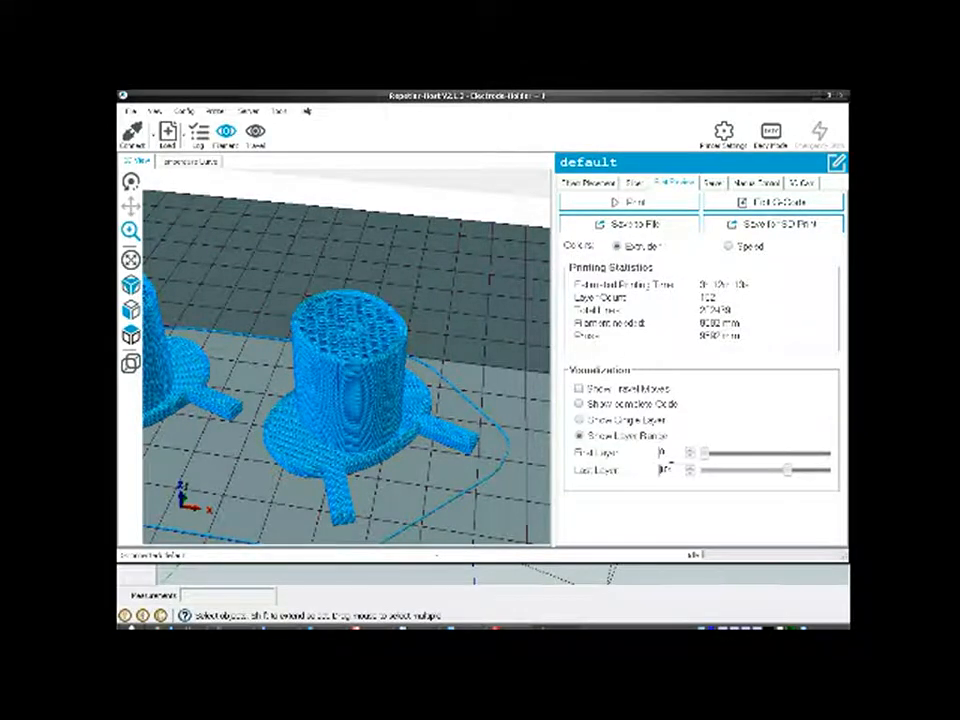
scroll(668, 464, "up", 3)
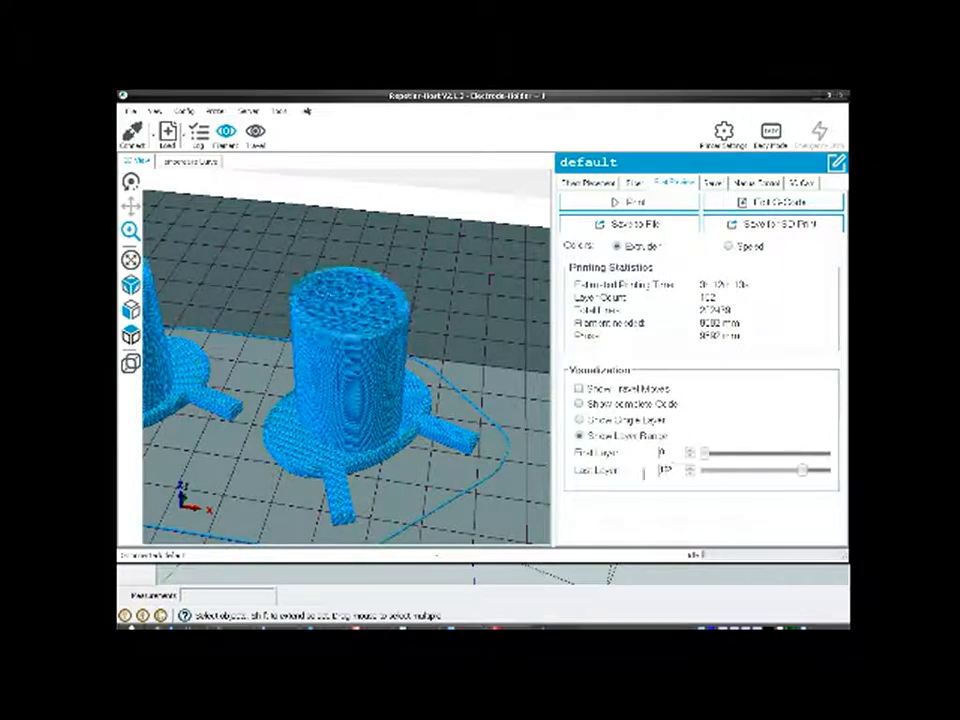
scroll(668, 470, "up", 1)
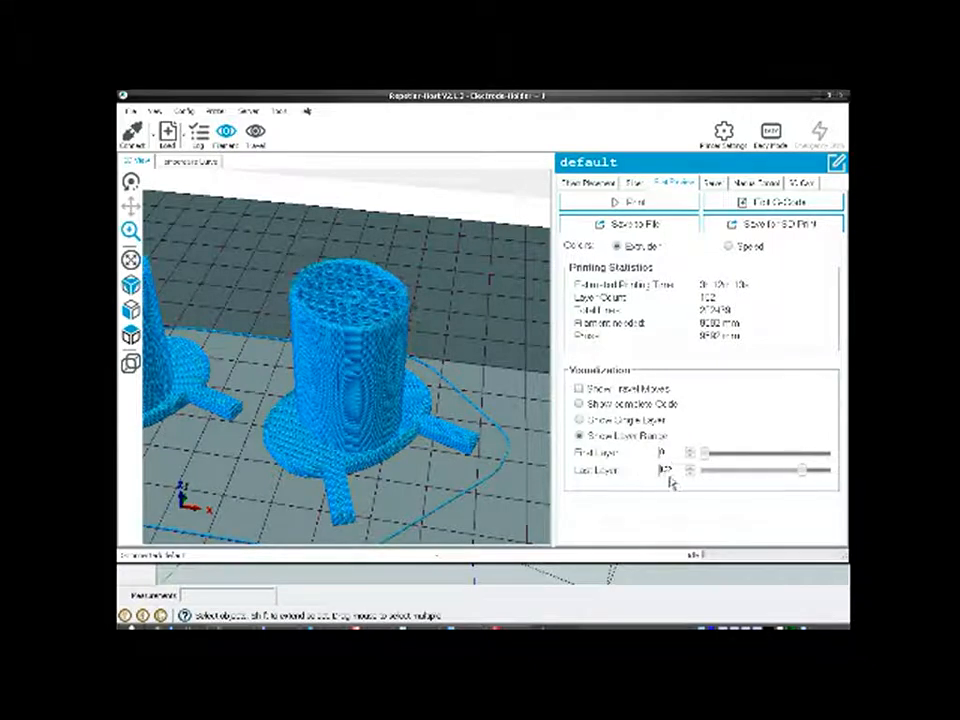
Step: Show the complete code in the print preview and view both finished electrode holders together on the bed
left_click(589, 404)
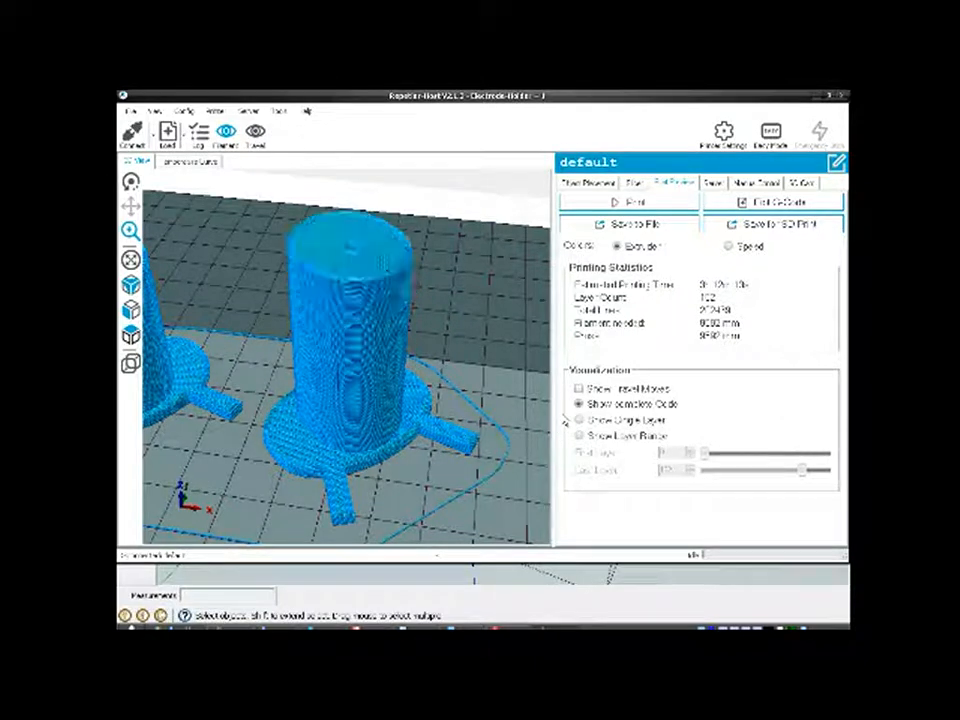
left_click(131, 183)
left_click_drag(253, 305, 399, 392)
scroll(371, 343, "down", 5)
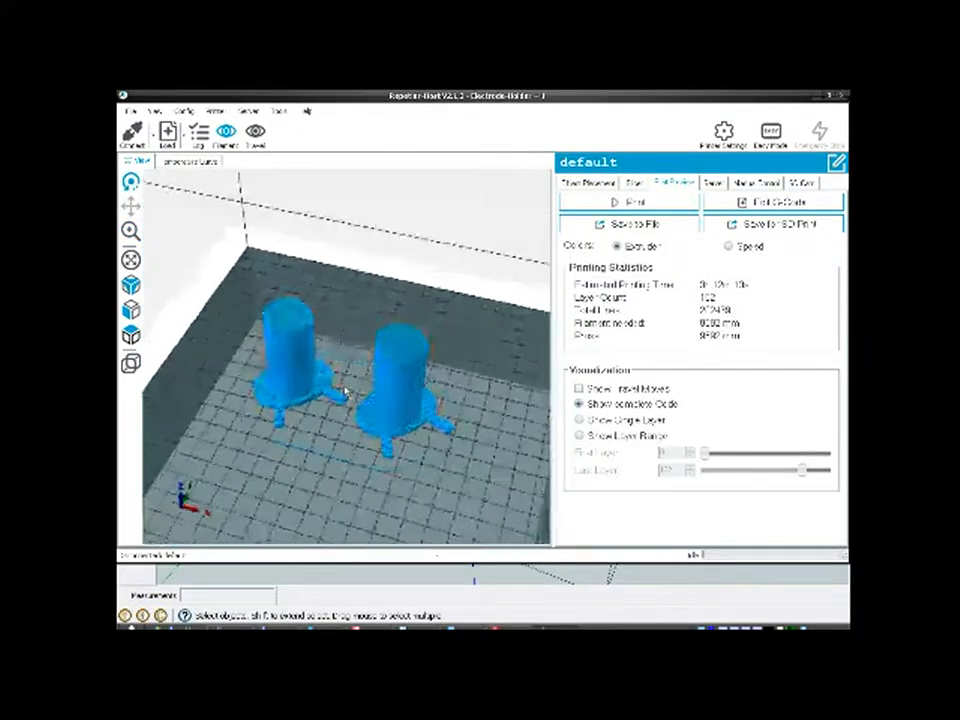
Step: Save the sliced G-code to file, overwriting the existing Electrode-Holder G-code file
left_click(626, 223)
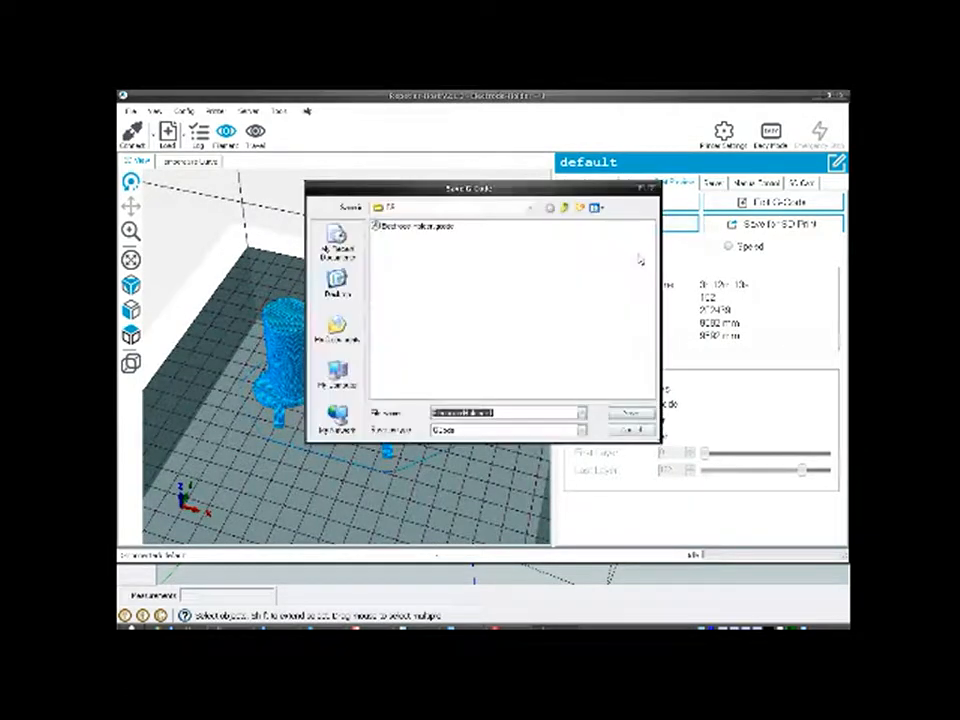
left_click(398, 228)
left_click(630, 412)
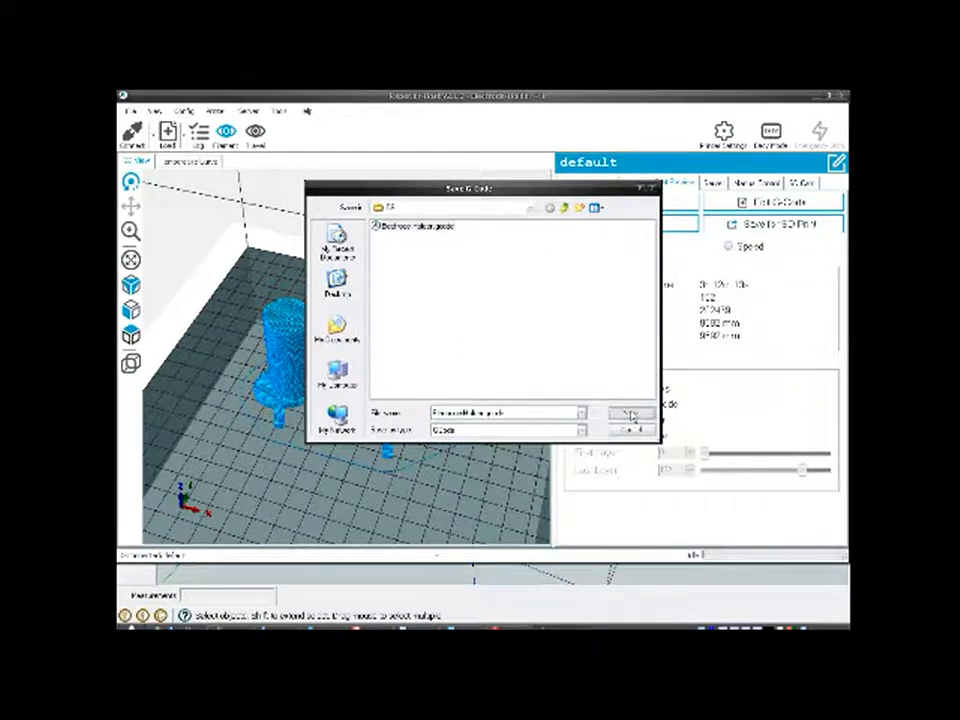
left_click(459, 398)
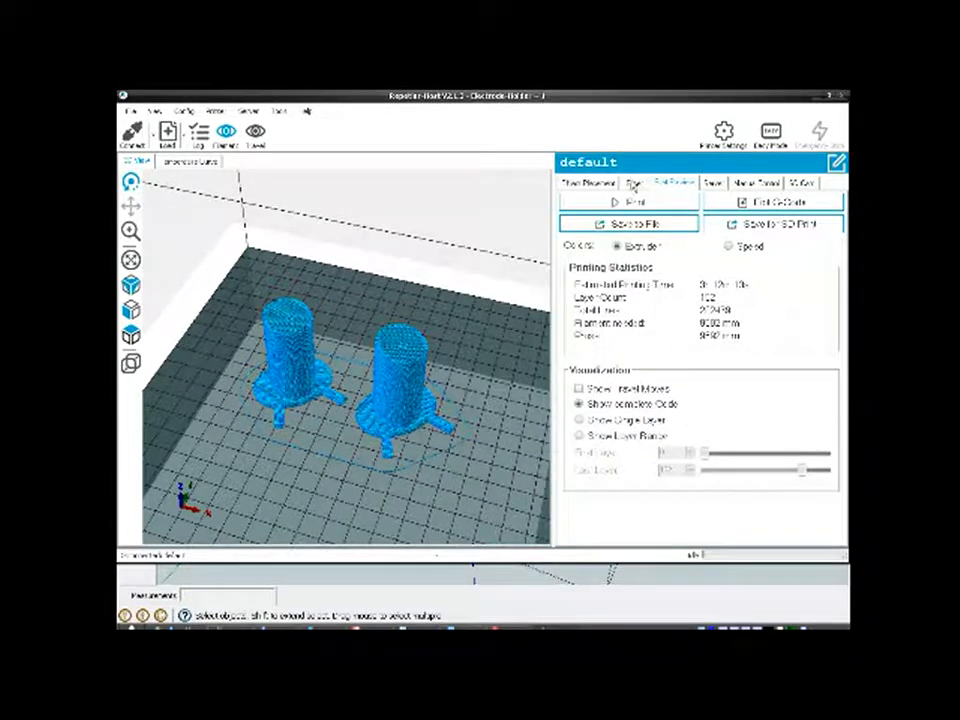
Step: Remove both electrode holders from the object placement list to clear the print bed
left_click(634, 185)
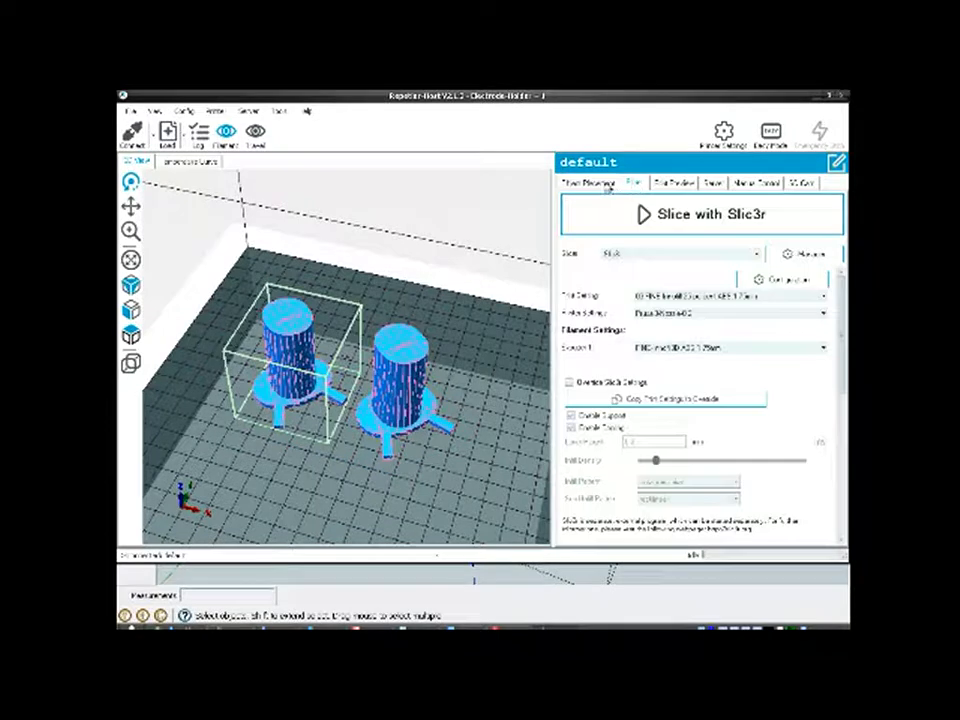
left_click(606, 186)
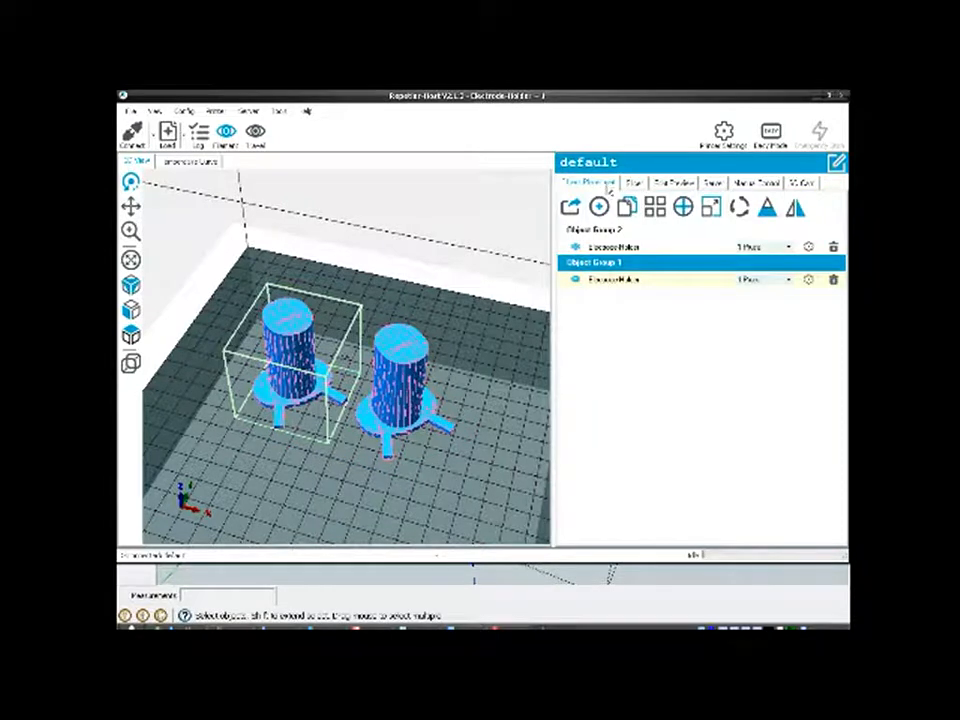
left_click(835, 282)
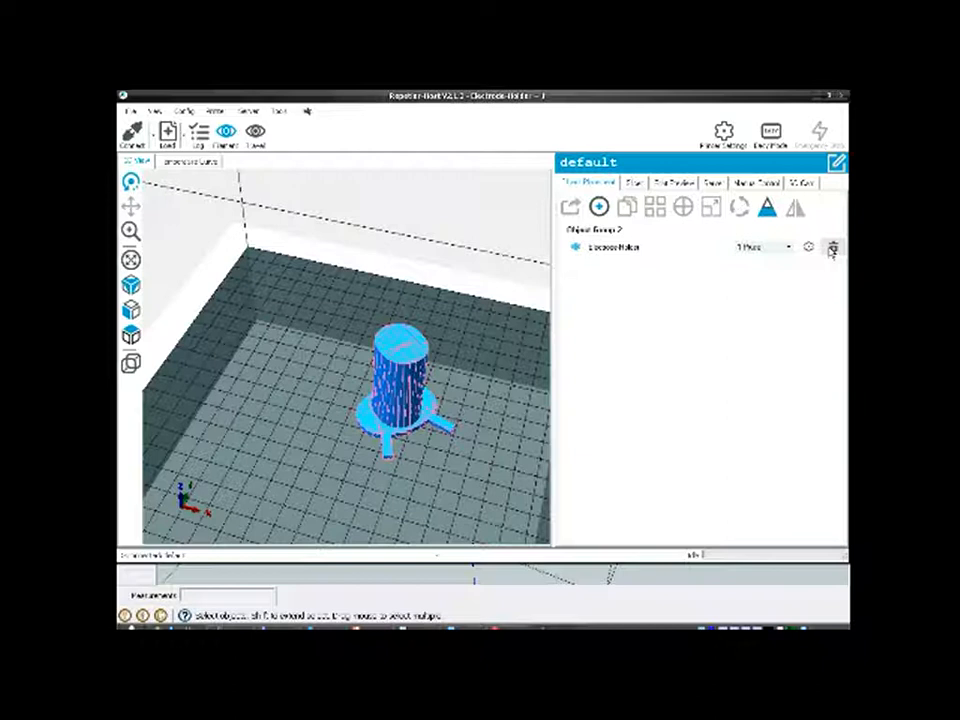
left_click(833, 246)
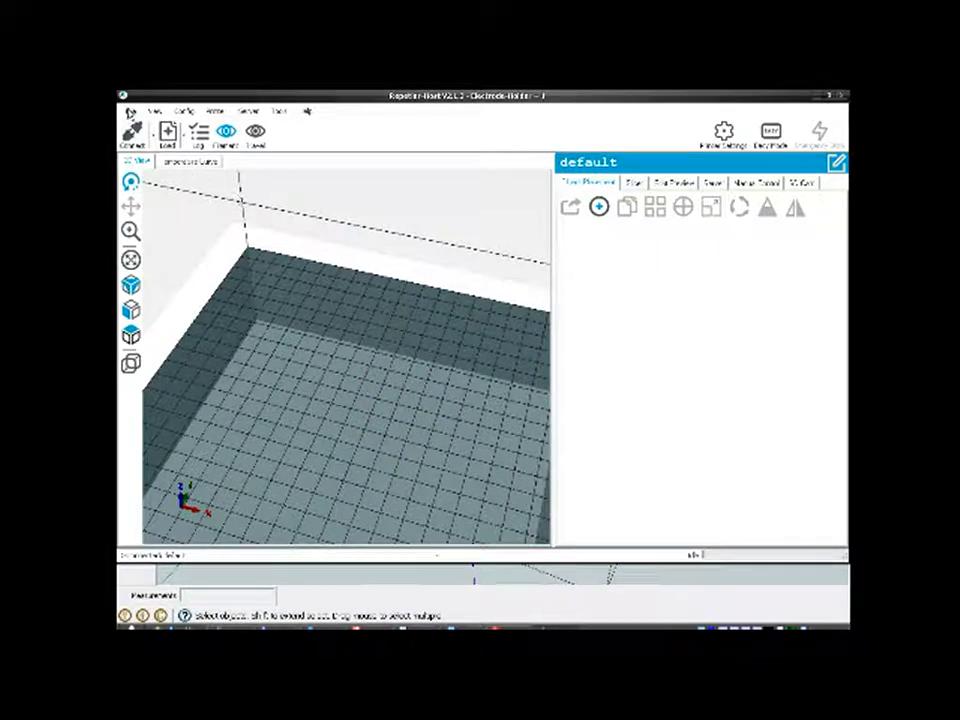
left_click(131, 111)
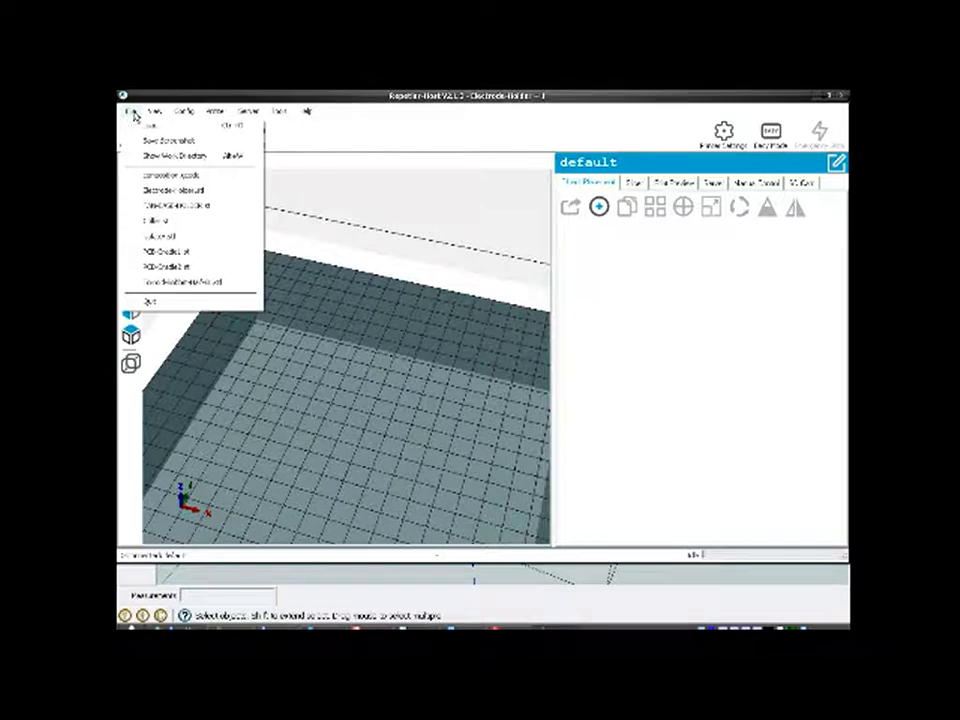
left_click(134, 117)
left_click(128, 626)
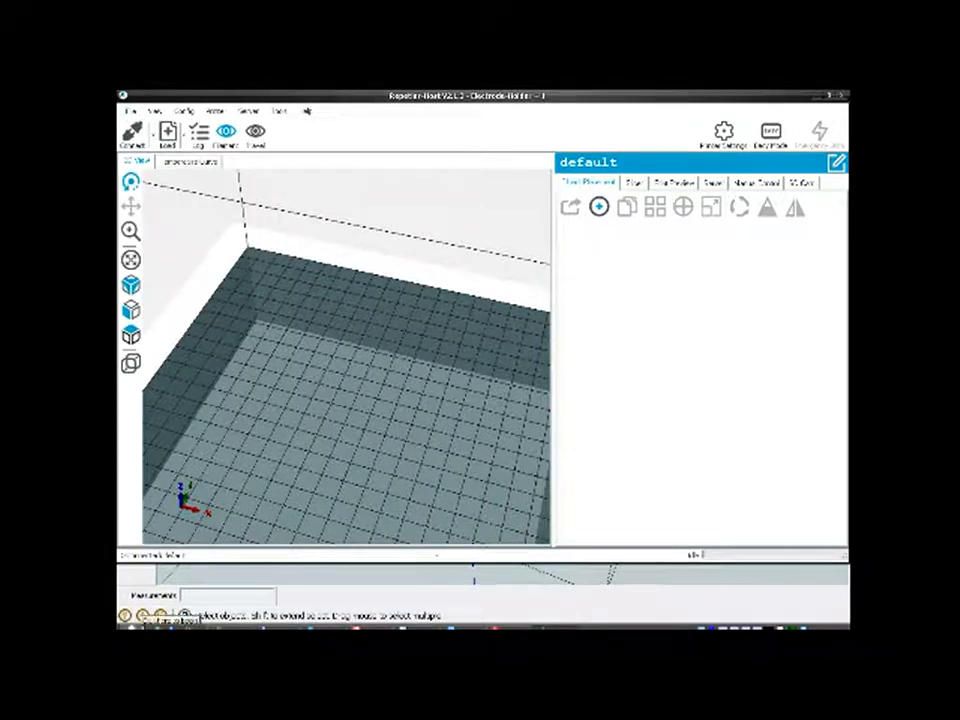
Step: Find the target folder of Lid-Cover.stl from the recent documents and load the lid cover onto the empty print bed
mouse_move(207, 541)
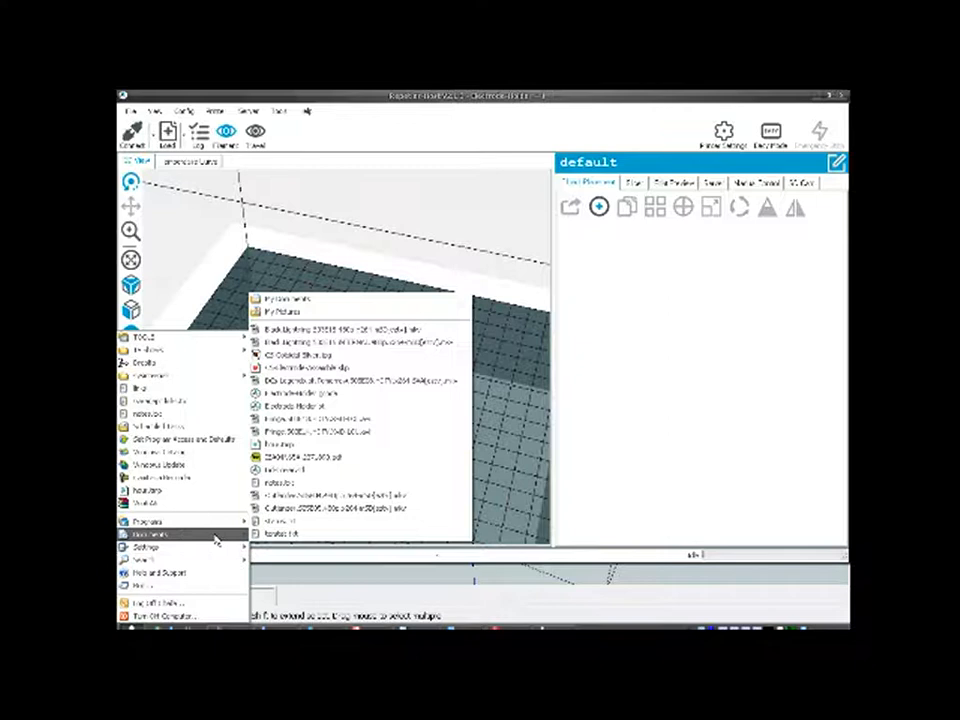
right_click(298, 470)
left_click(313, 466)
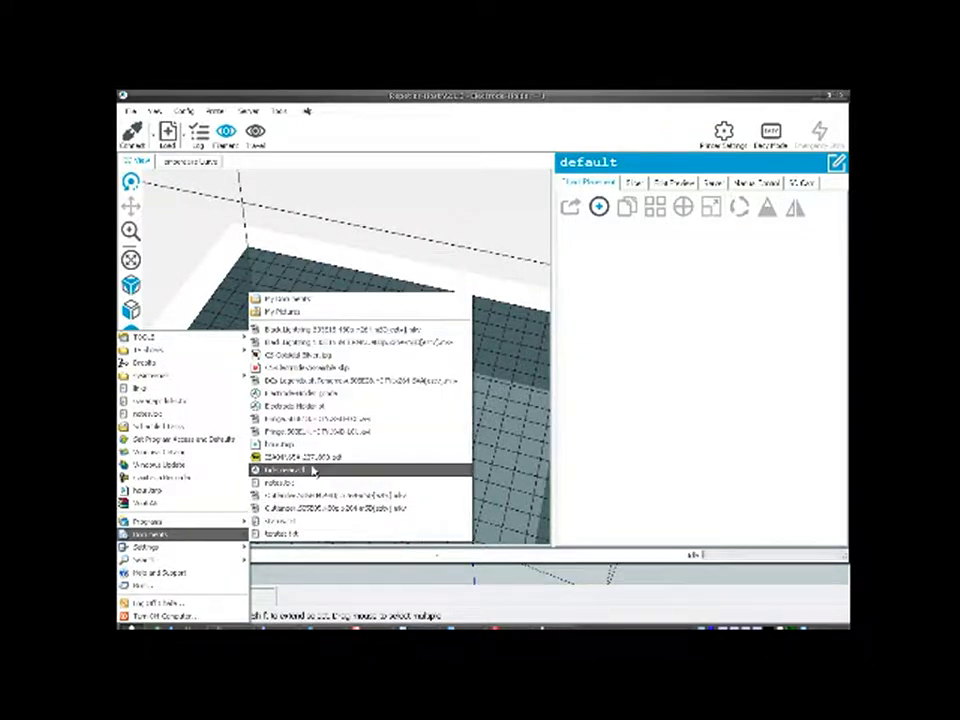
left_click(280, 420)
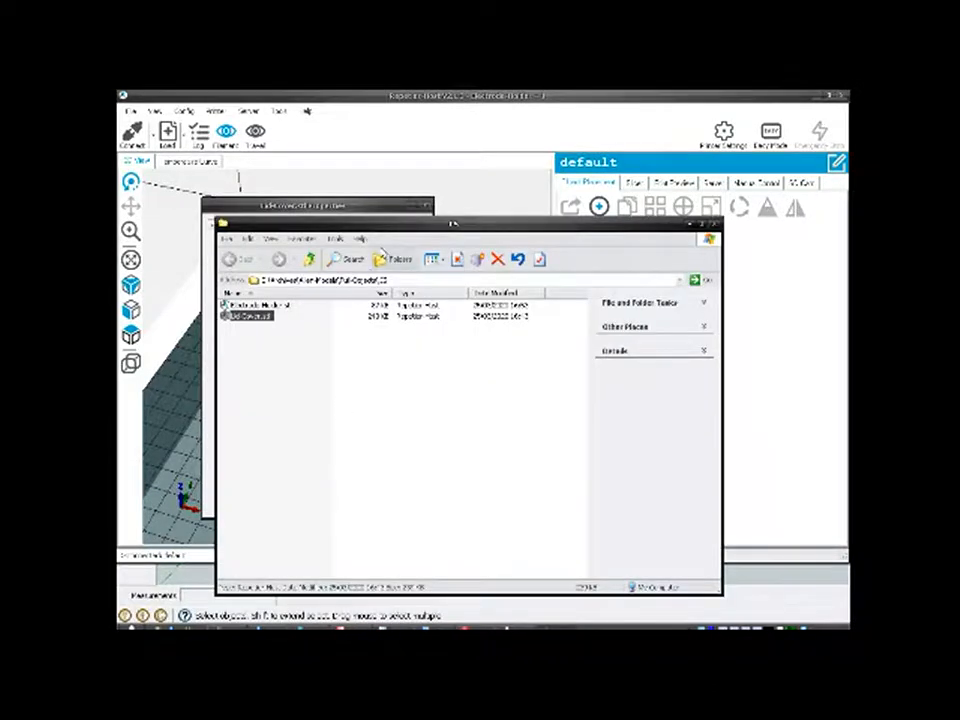
left_click(266, 416)
left_click(246, 460)
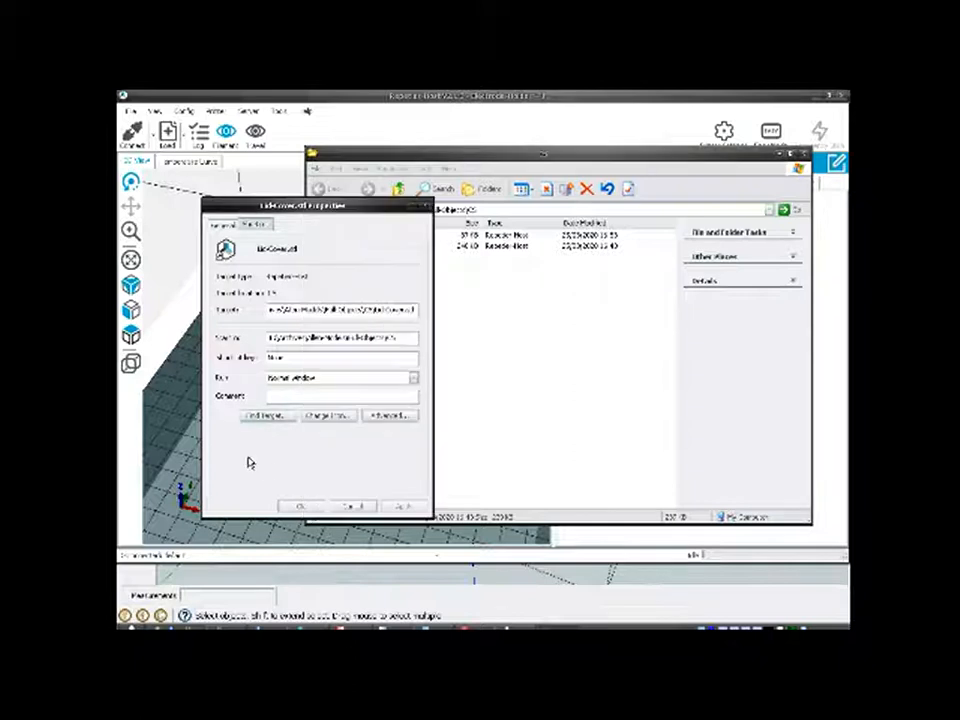
left_click(349, 506)
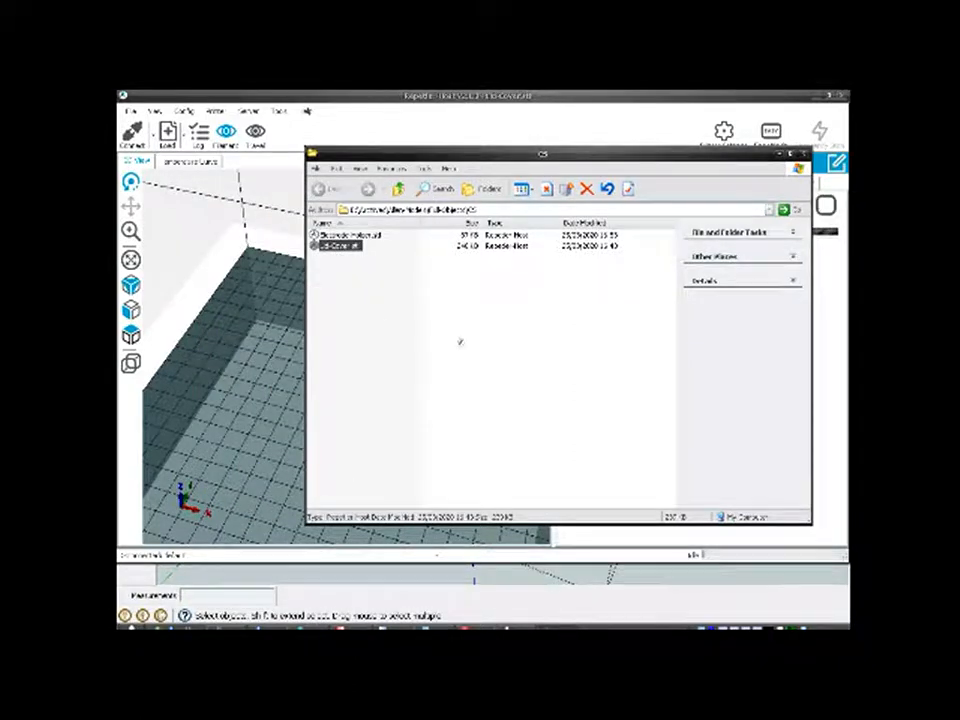
left_click(803, 154)
left_click_drag(375, 386, 362, 418)
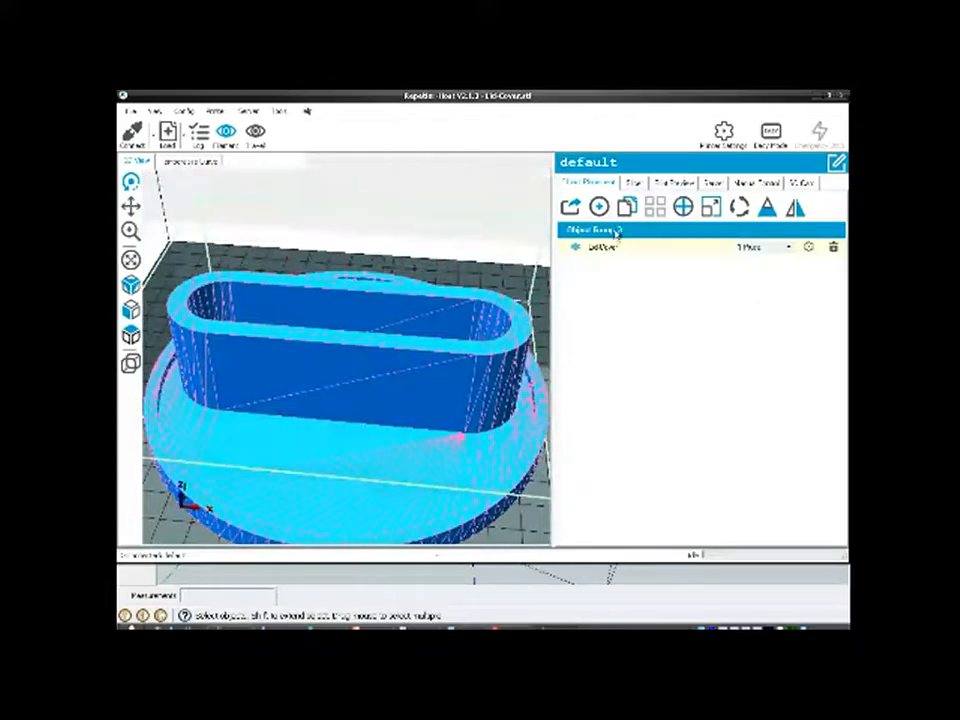
Step: Try to slice the lid cover with Slic3r and dismiss the error dialogs without sending a report
left_click(633, 183)
left_click(645, 214)
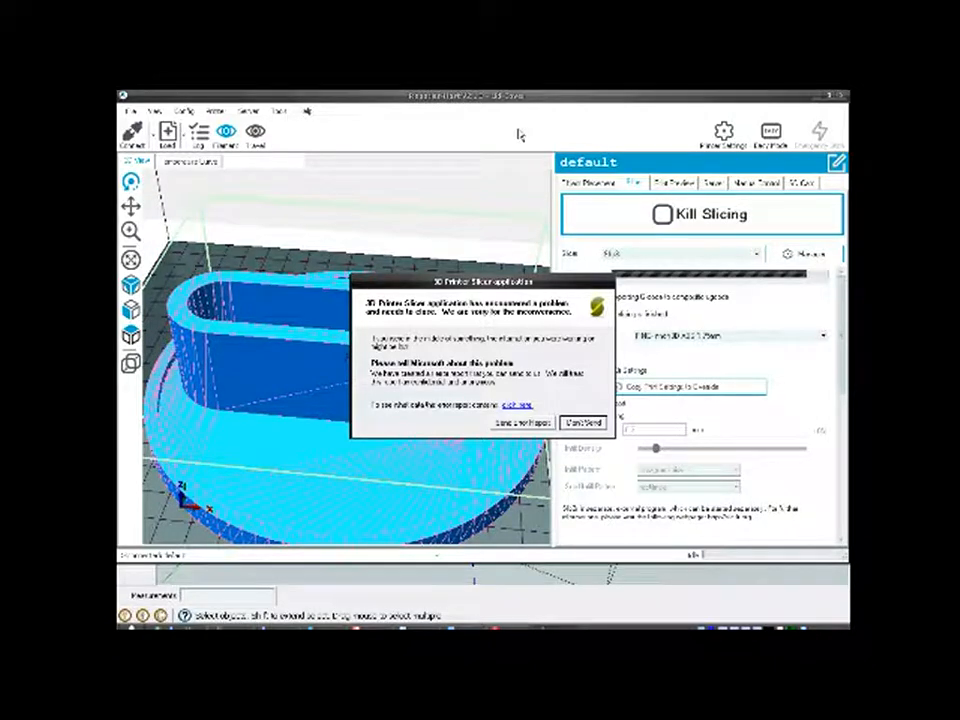
left_click(597, 424)
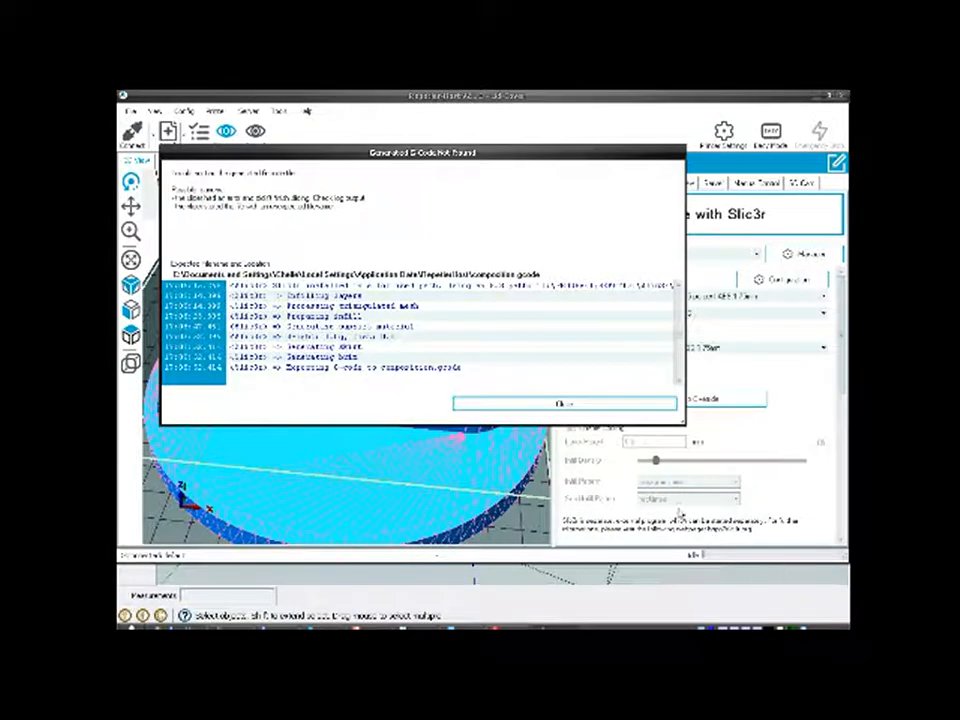
left_click(576, 403)
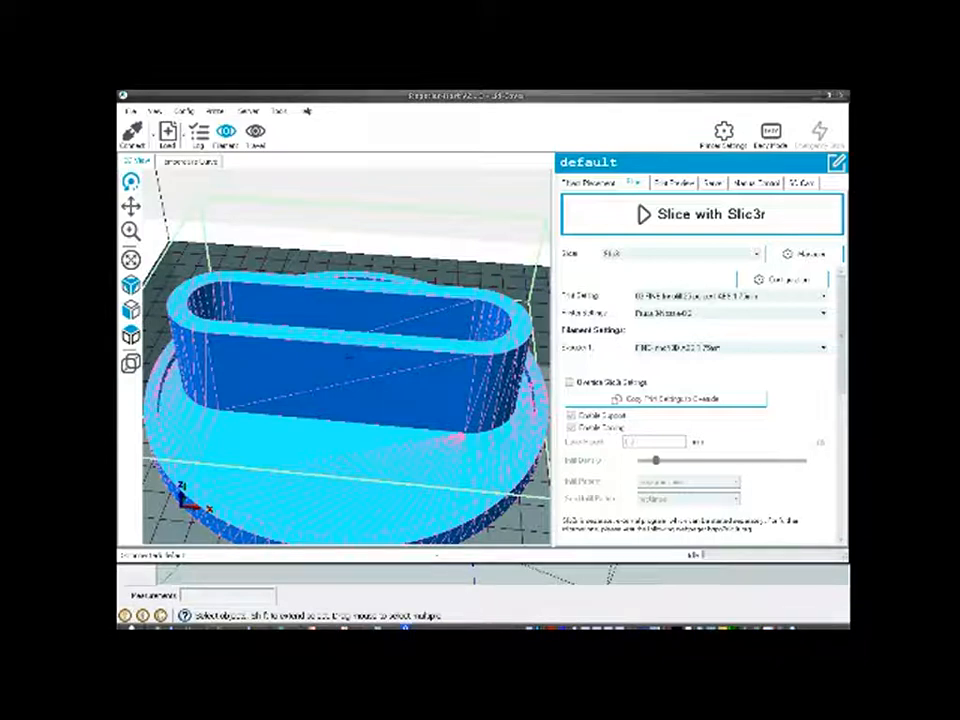
Step: Set the ASUS EPU-4 Engine power mode to Auto and close the utility
double_click(732, 628)
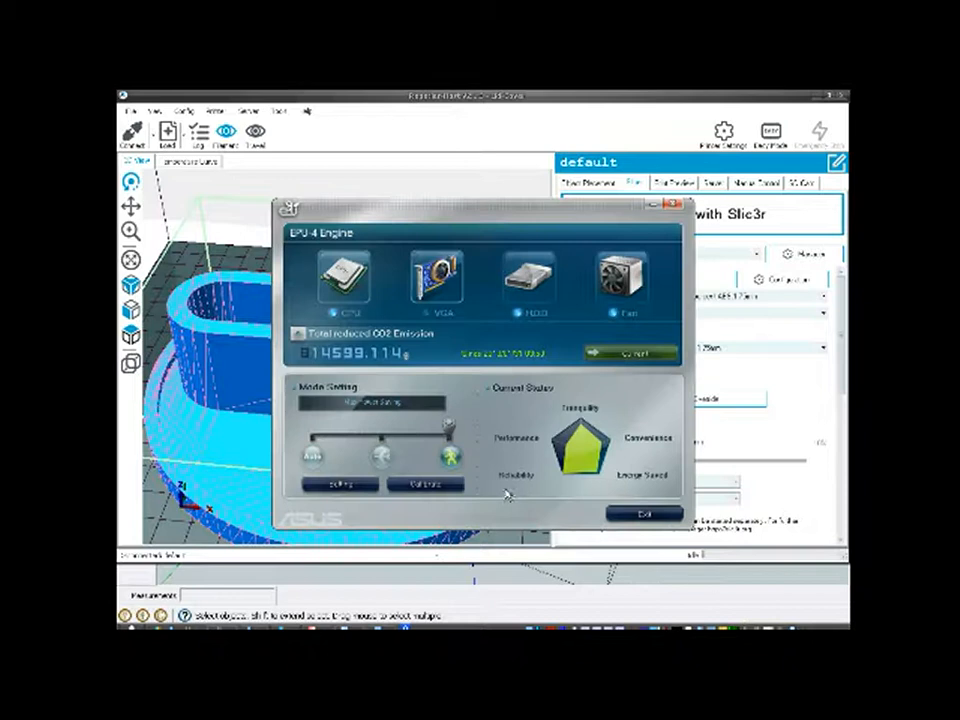
left_click(313, 456)
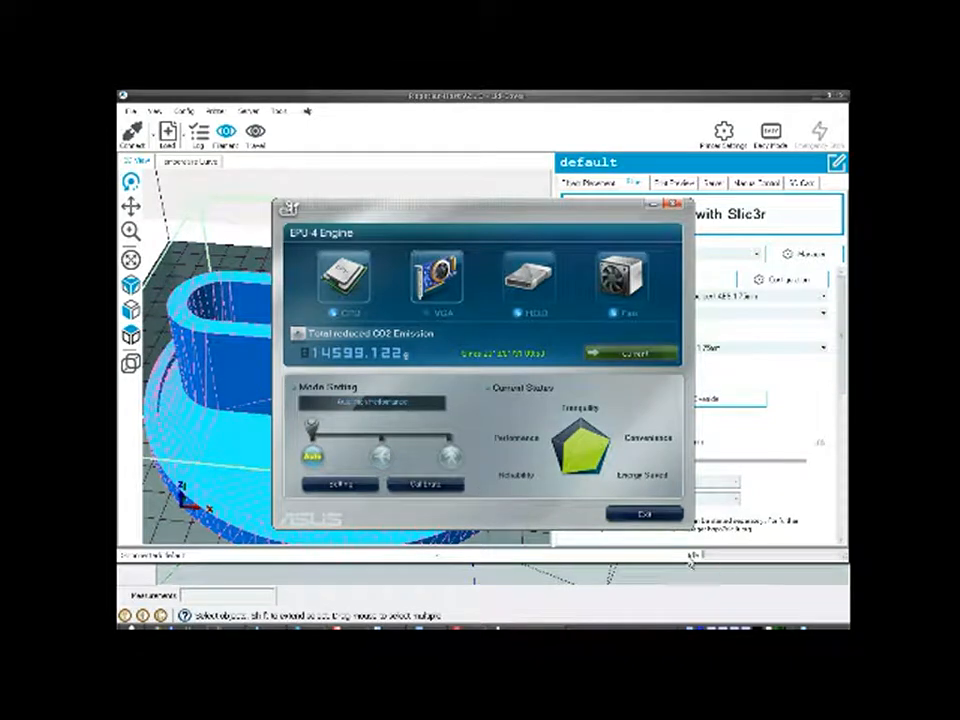
left_click(663, 517)
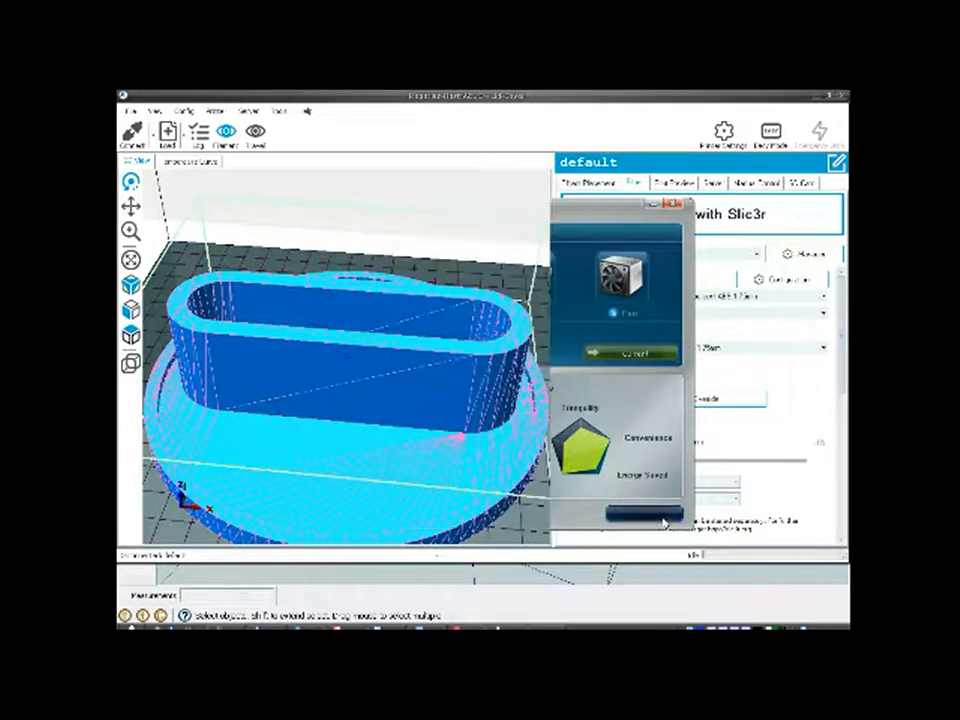
left_click(704, 628)
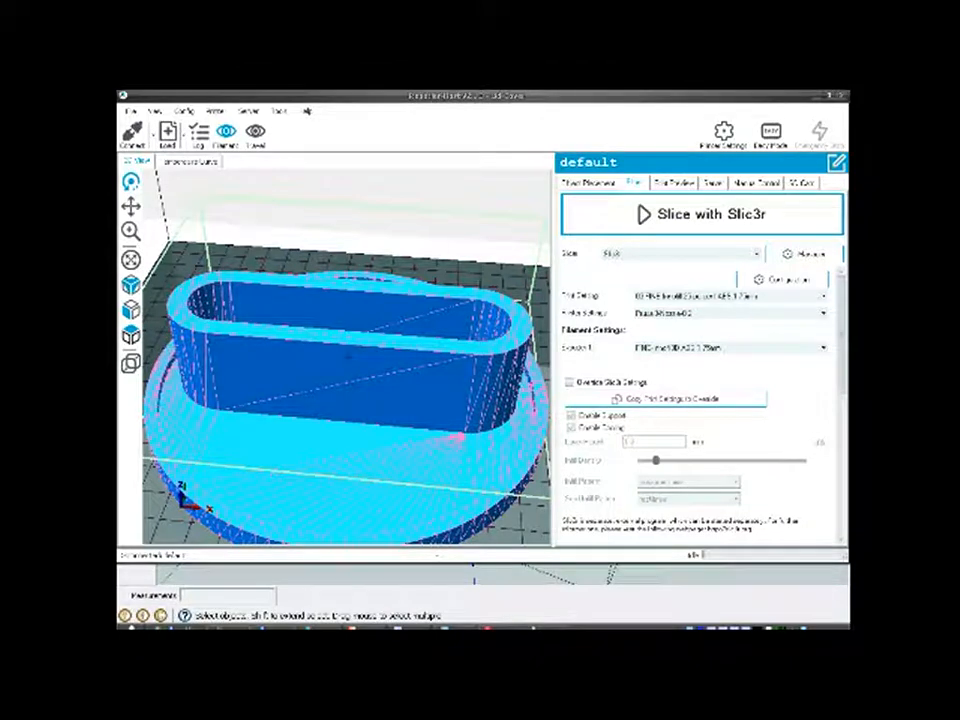
left_click(740, 545)
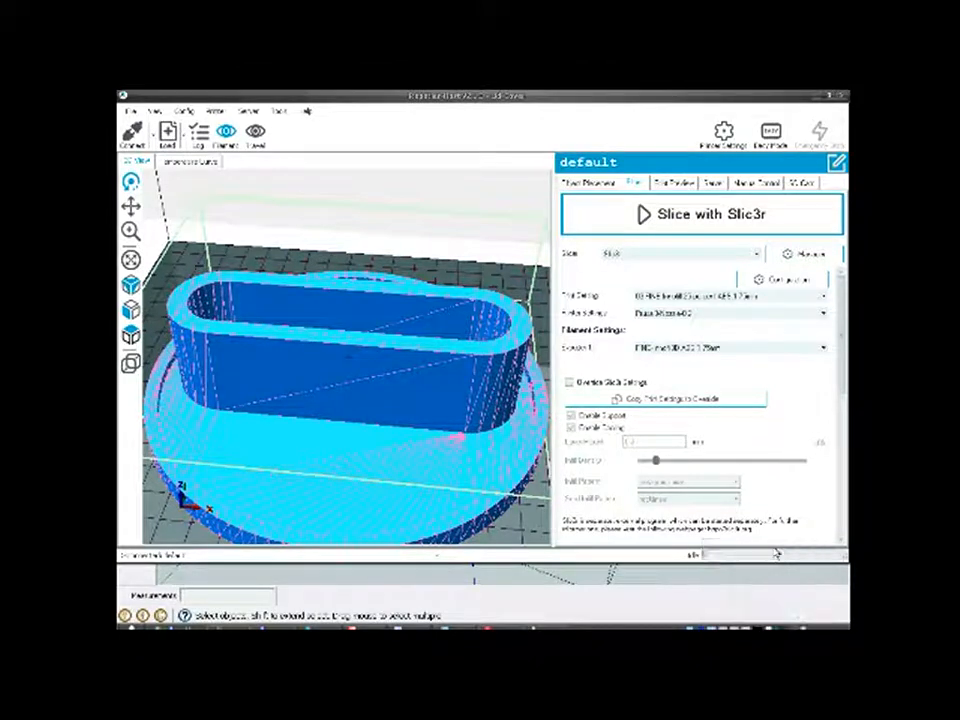
Step: Slice the lid cover with Slic3r again and save its G-code to file as Lid-Cover
left_click(639, 213)
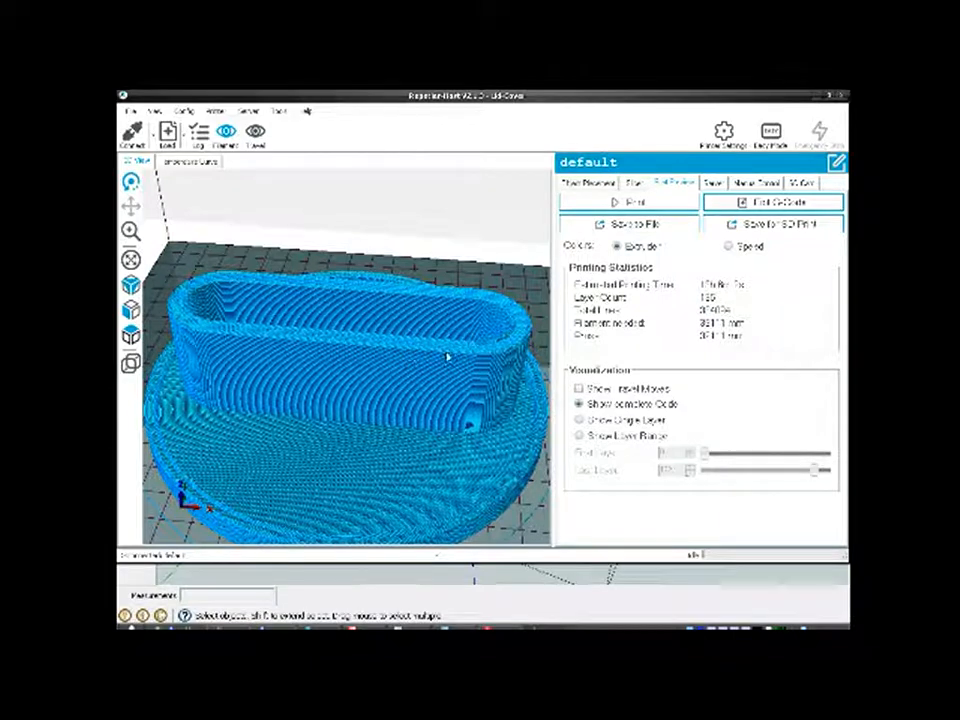
left_click_drag(418, 371, 542, 336)
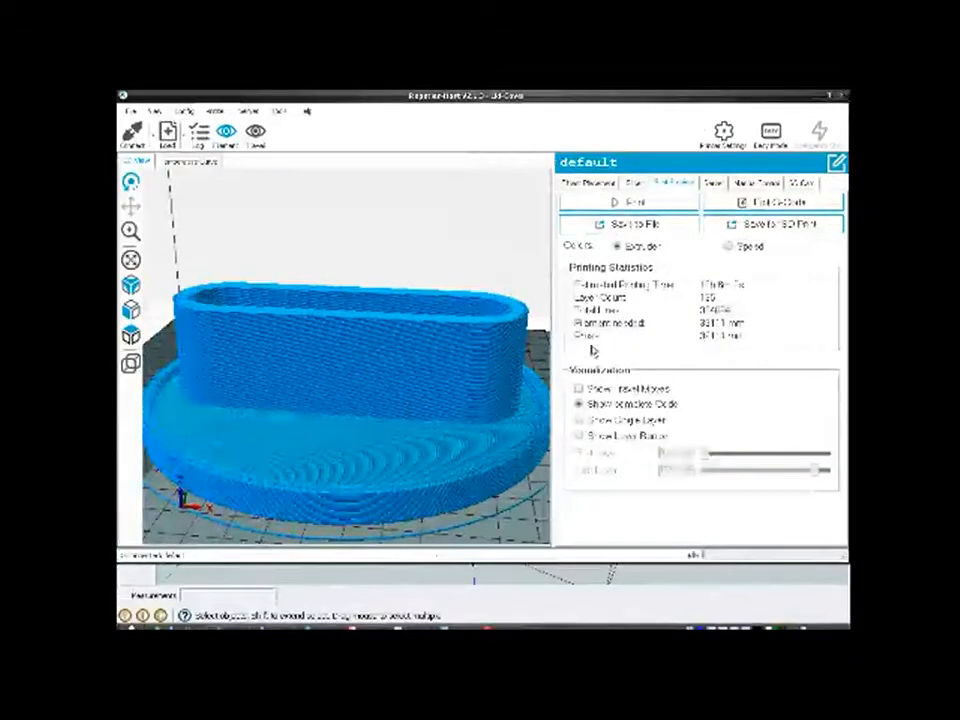
left_click(636, 226)
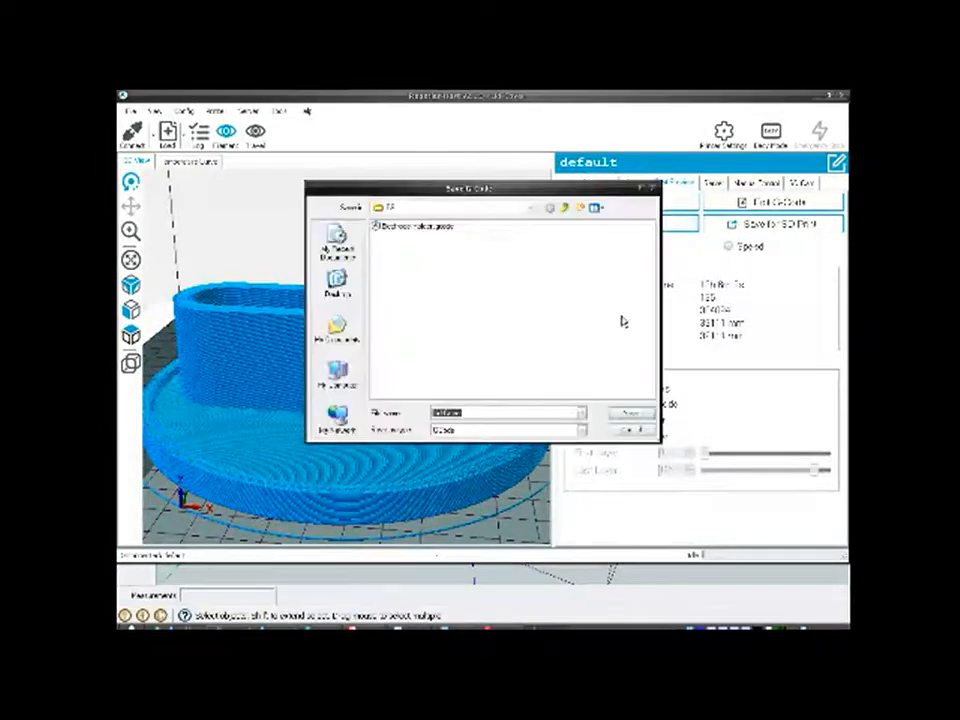
left_click(627, 414)
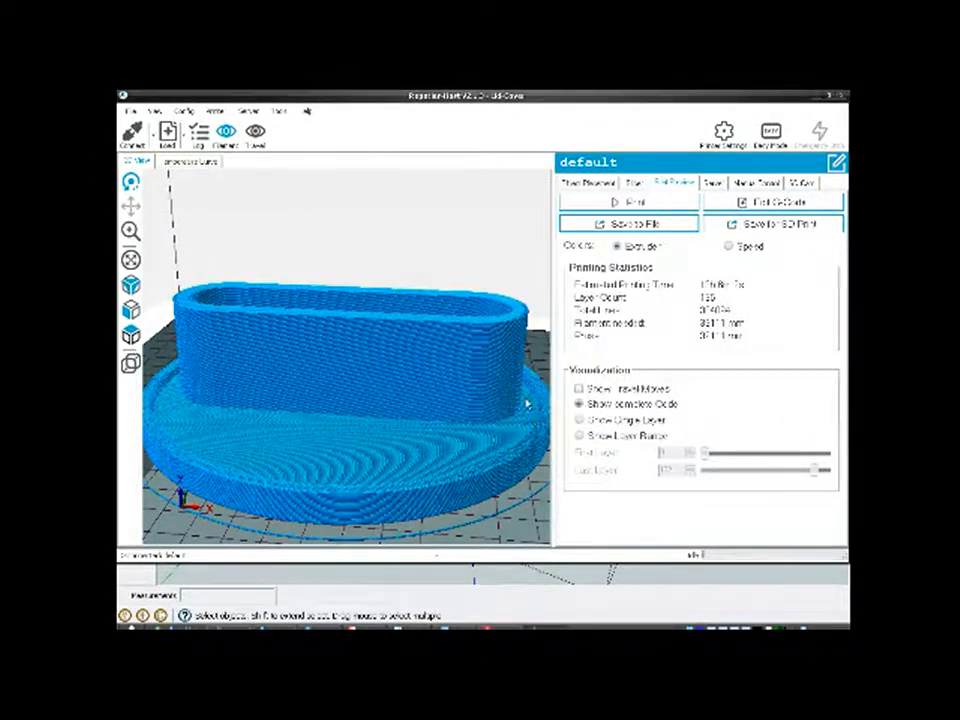
left_click_drag(486, 342, 405, 372)
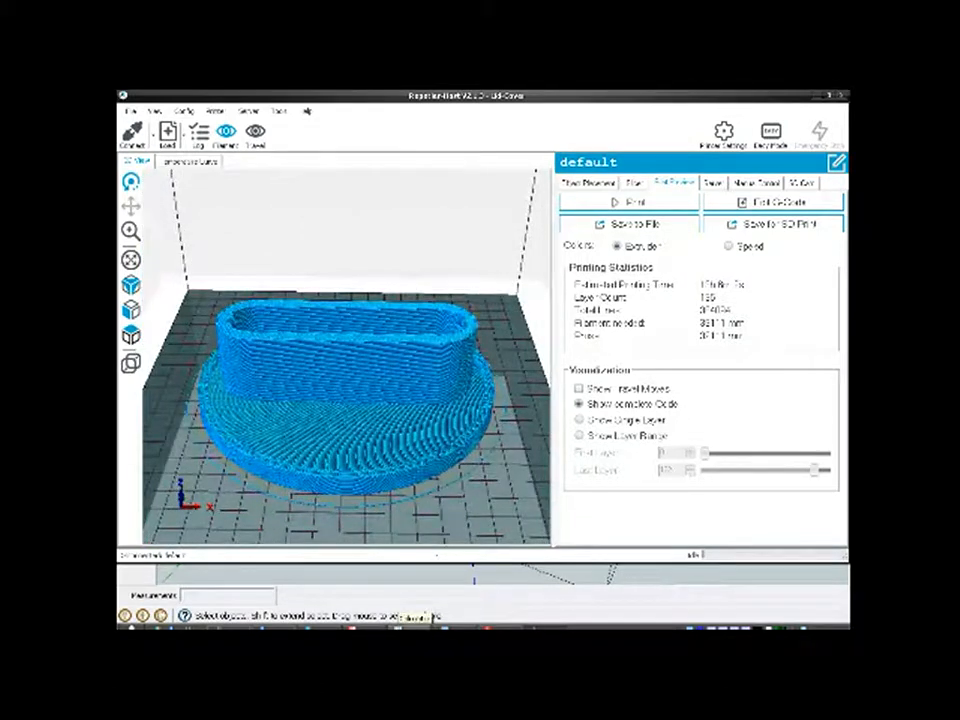
Step: Switch to SketchUp and open the white lid group of the electrode assembly for editing
left_click(438, 627)
scroll(500, 395, "up", 3)
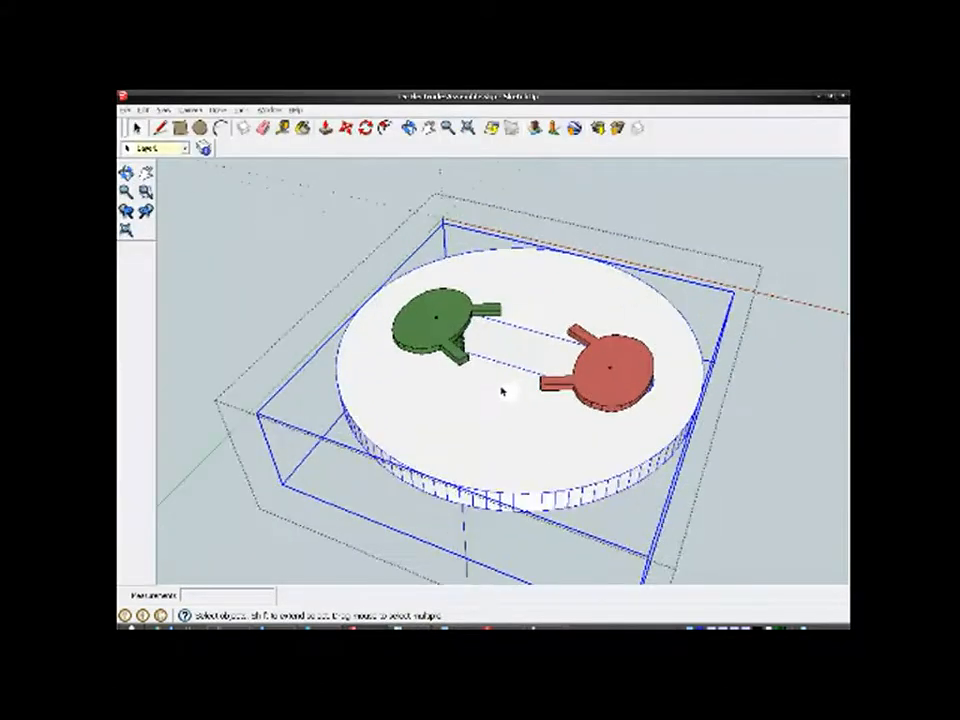
mouse_move(545, 395)
middle_mouse_down()
mouse_move(549, 454)
mouse_move(527, 476)
mouse_move(538, 437)
mouse_move(514, 313)
mouse_move(551, 366)
mouse_move(516, 285)
mouse_move(444, 324)
mouse_move(415, 432)
mouse_move(476, 420)
mouse_move(521, 388)
mouse_move(546, 441)
middle_mouse_up()
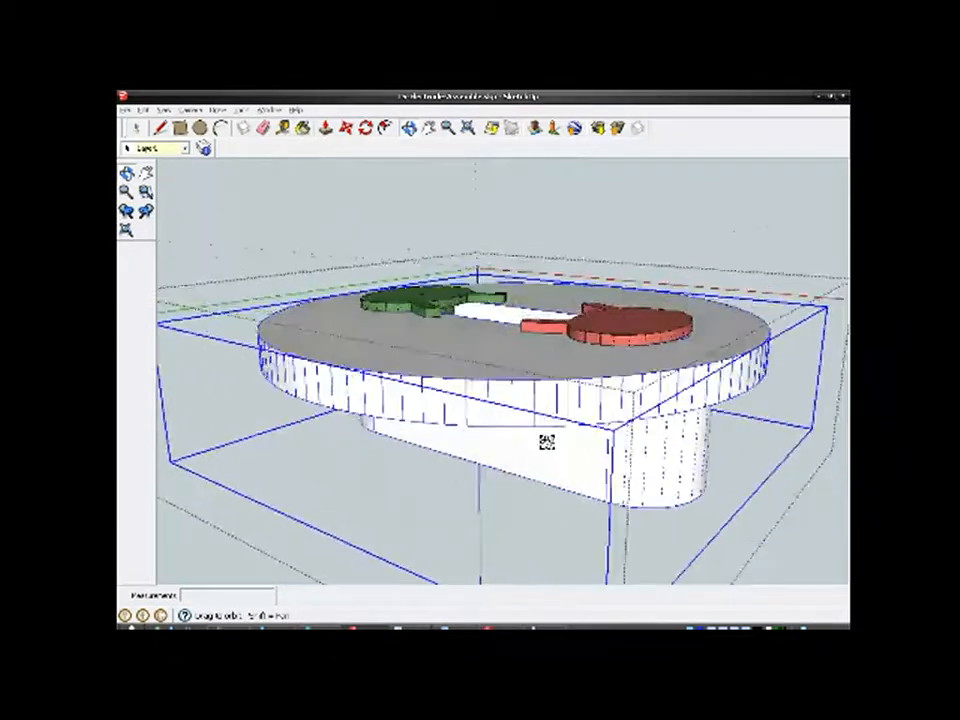
right_click(450, 402)
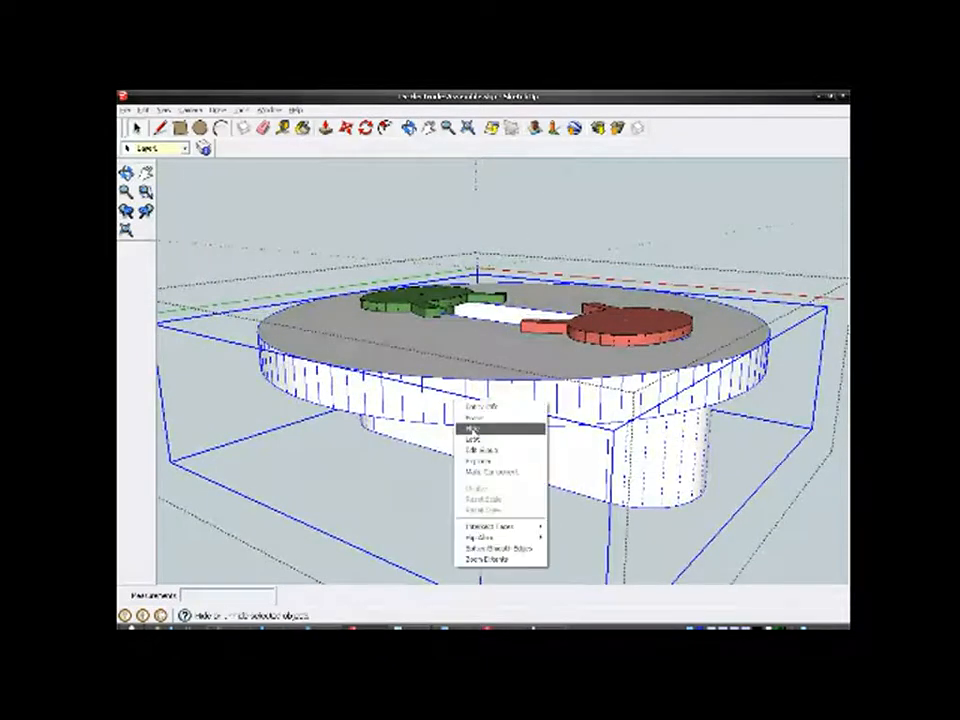
left_click(482, 449)
Step: Hide one facet of the lid's outer rim and turn off the display of hidden geometry
scroll(470, 410, "up", 5)
left_click(457, 403)
right_click(462, 406)
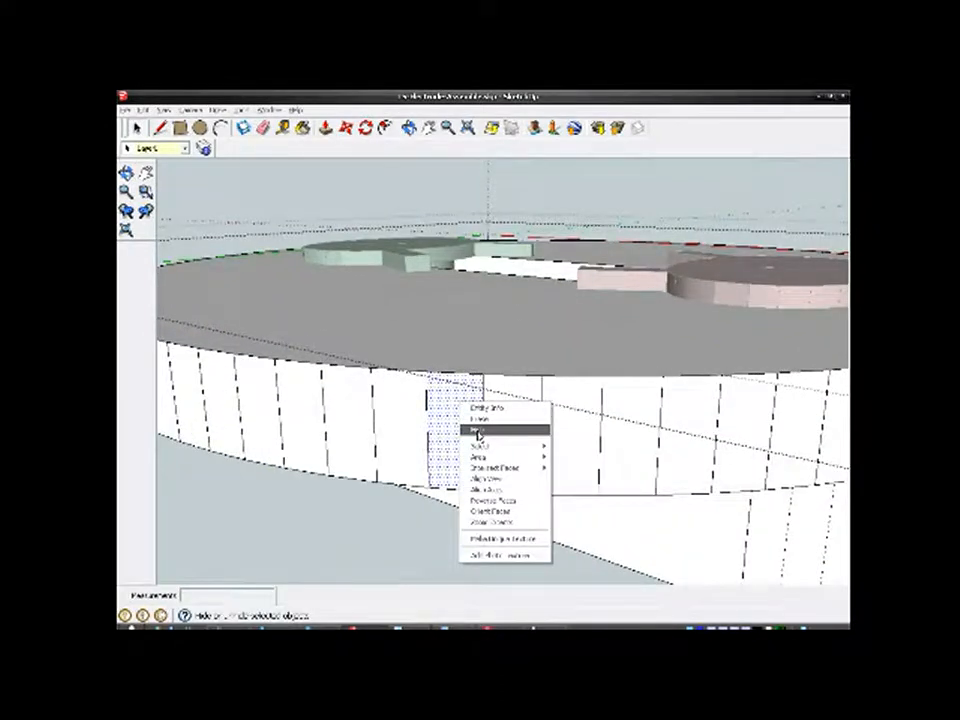
left_click(478, 430)
scroll(454, 384, "up", 2)
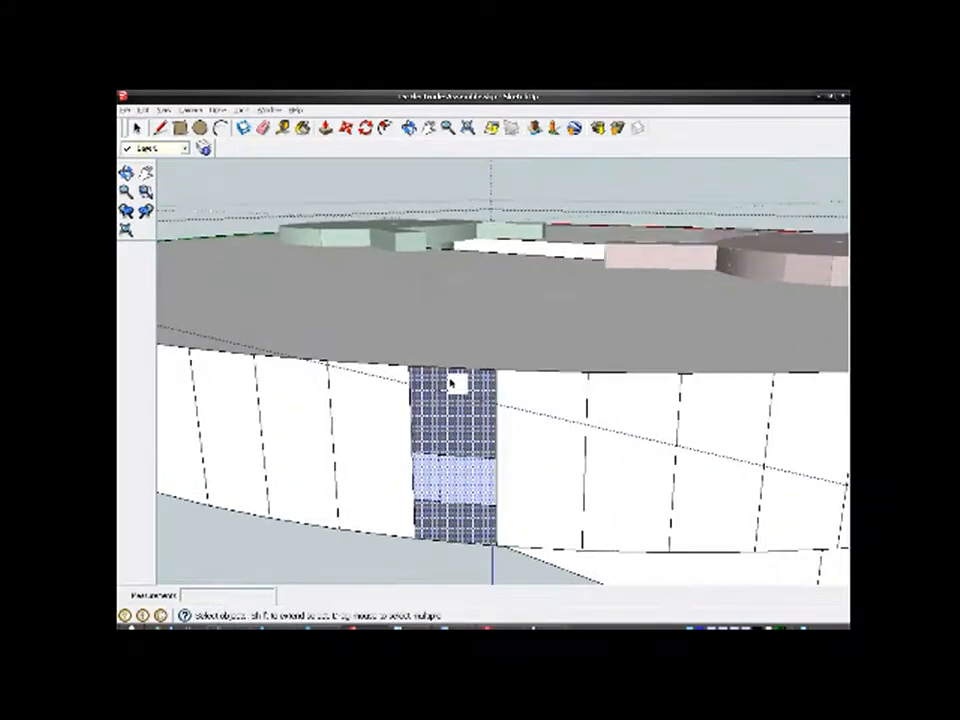
left_click(166, 110)
left_click(182, 150)
Step: Measure the interior height of the lid through the opening in its rim with the Tape Measure tool
middle_click_drag(497, 364, 570, 304)
scroll(476, 448, "up", 4)
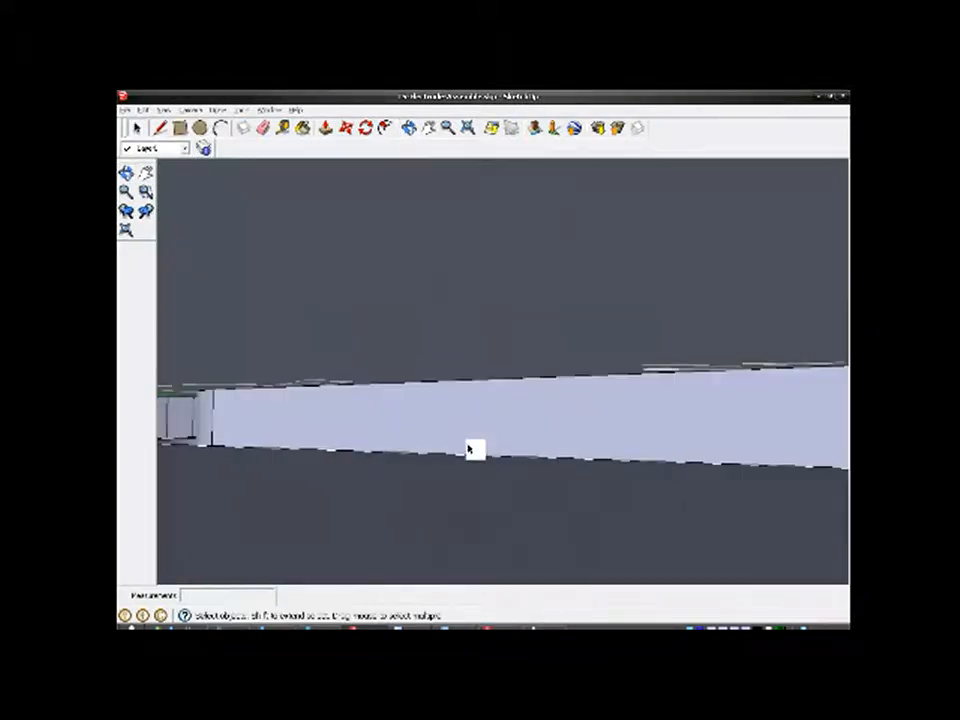
middle_click_drag(500, 430, 504, 435)
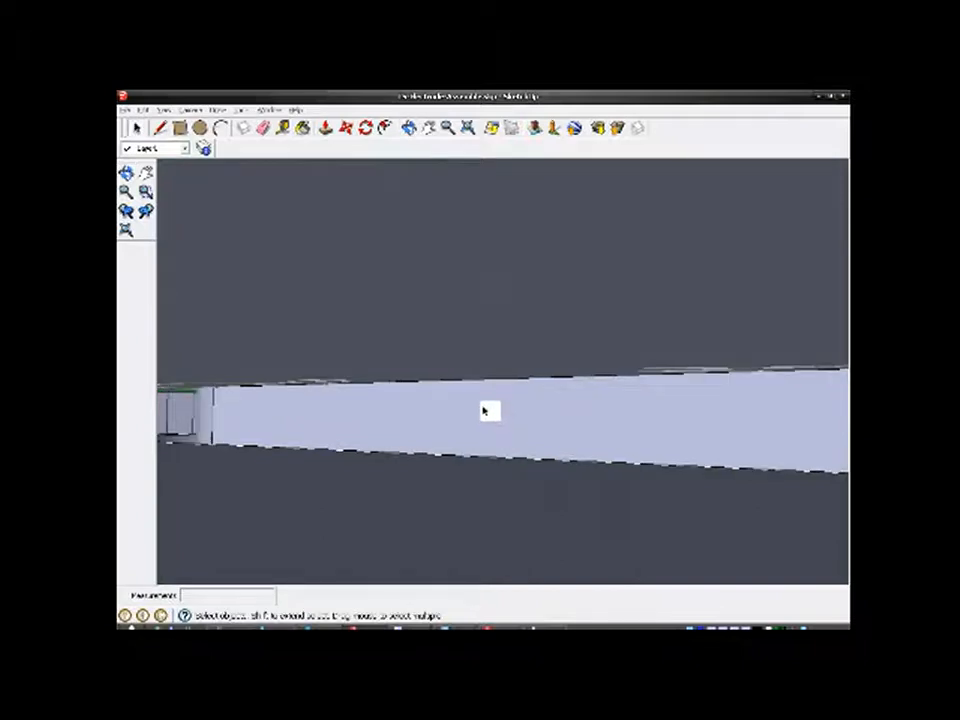
left_click(283, 129)
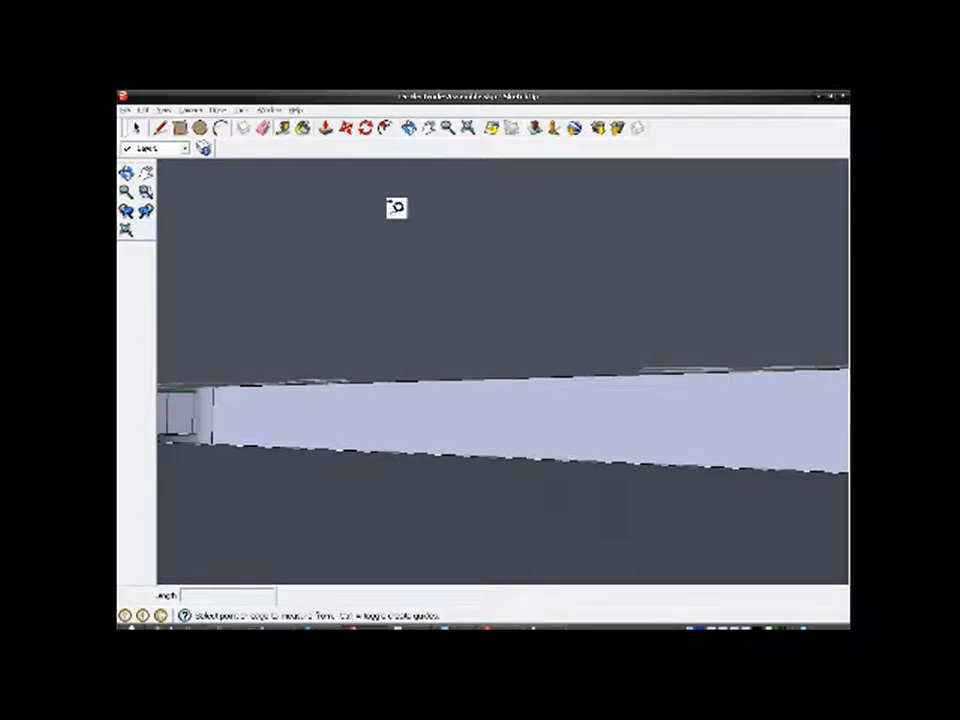
left_click(532, 378)
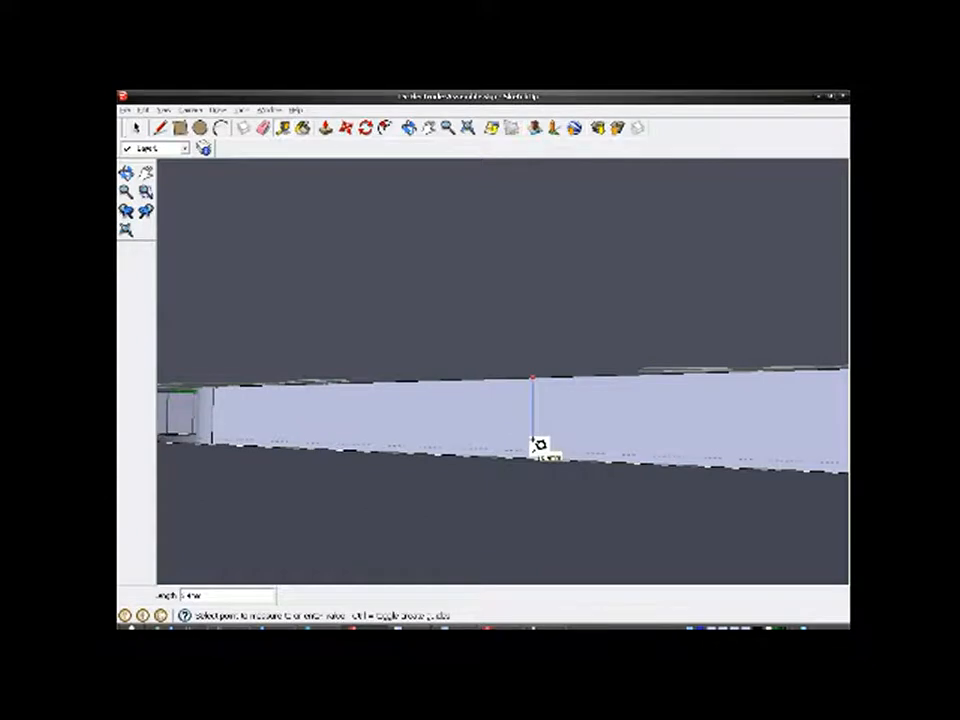
left_click(533, 452)
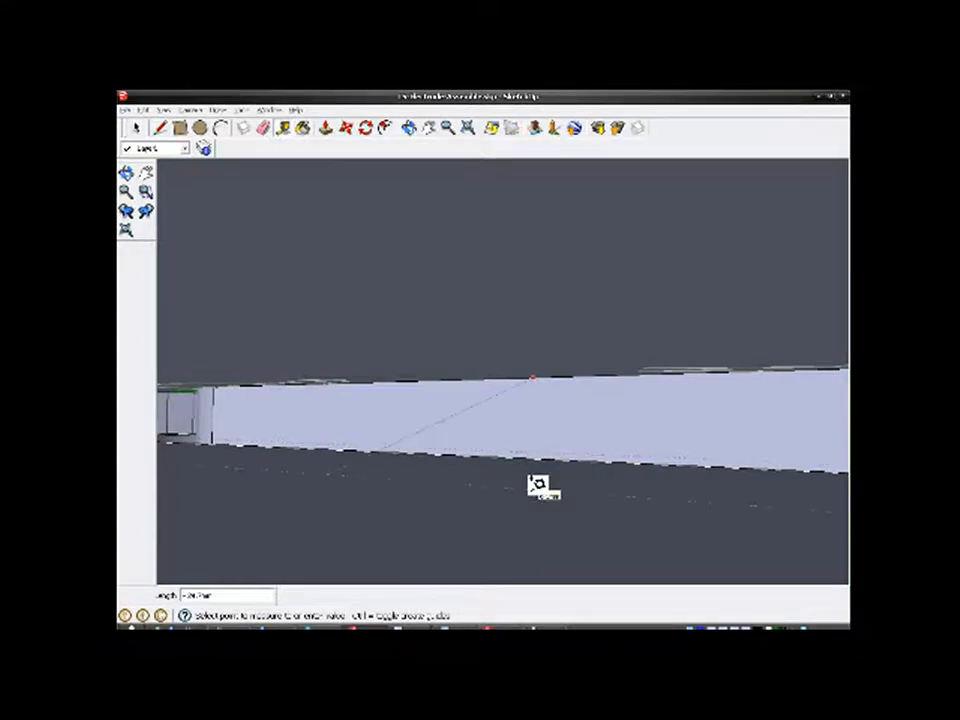
scroll(534, 426, "down", 3)
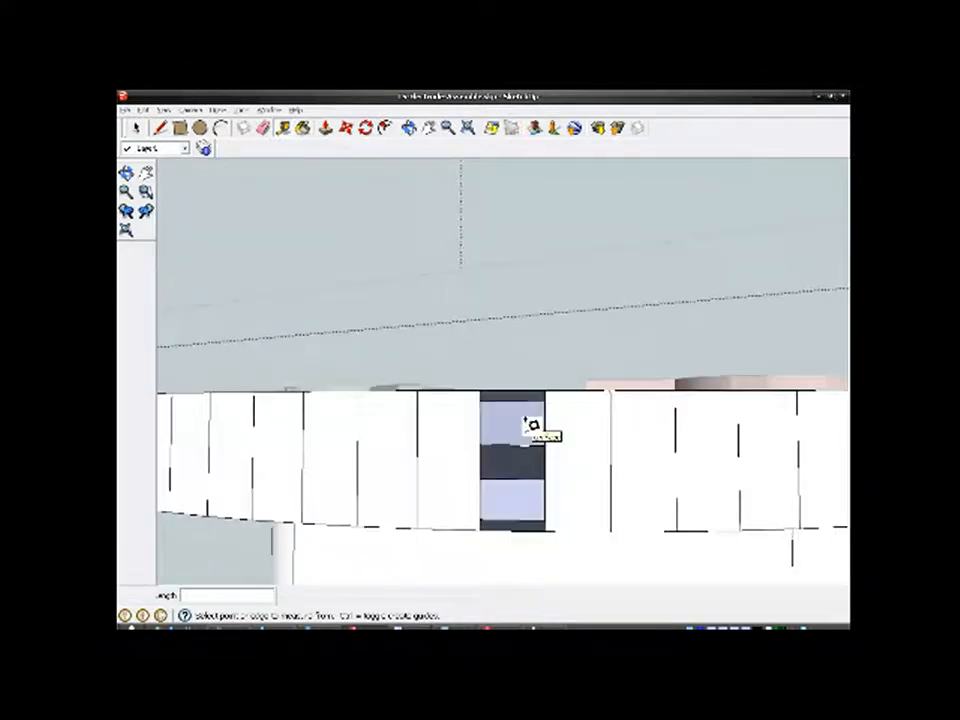
Step: Undo the hiding of the facet on the lid's outer rim
left_click(136, 128)
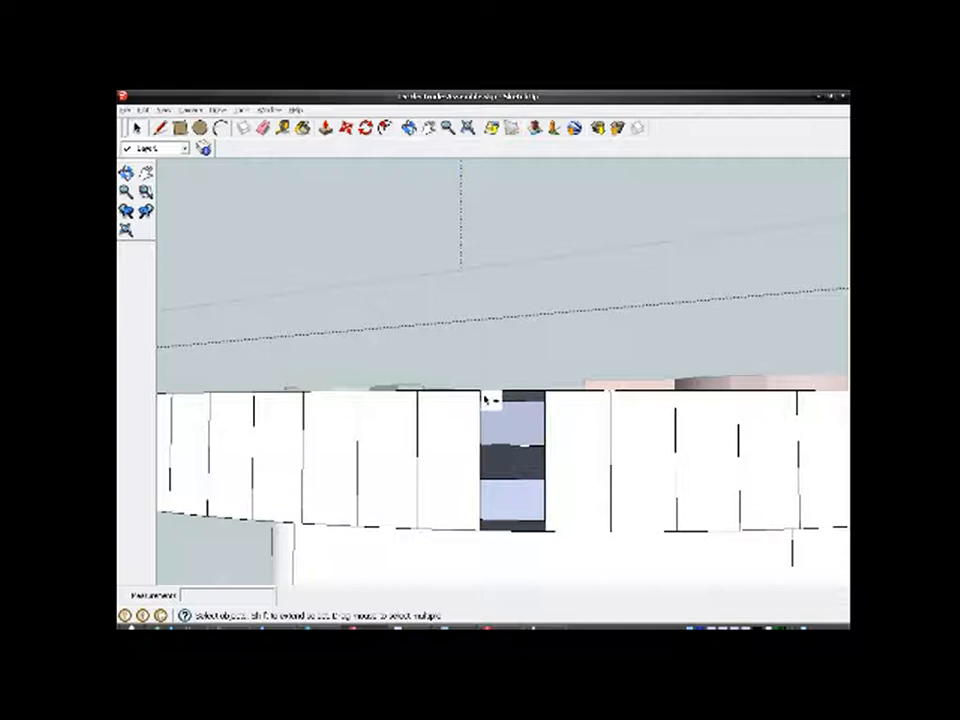
key("ctrl+z")
scroll(507, 409, "down", 2)
middle_click_drag(523, 450, 493, 490)
scroll(493, 490, "up", 3)
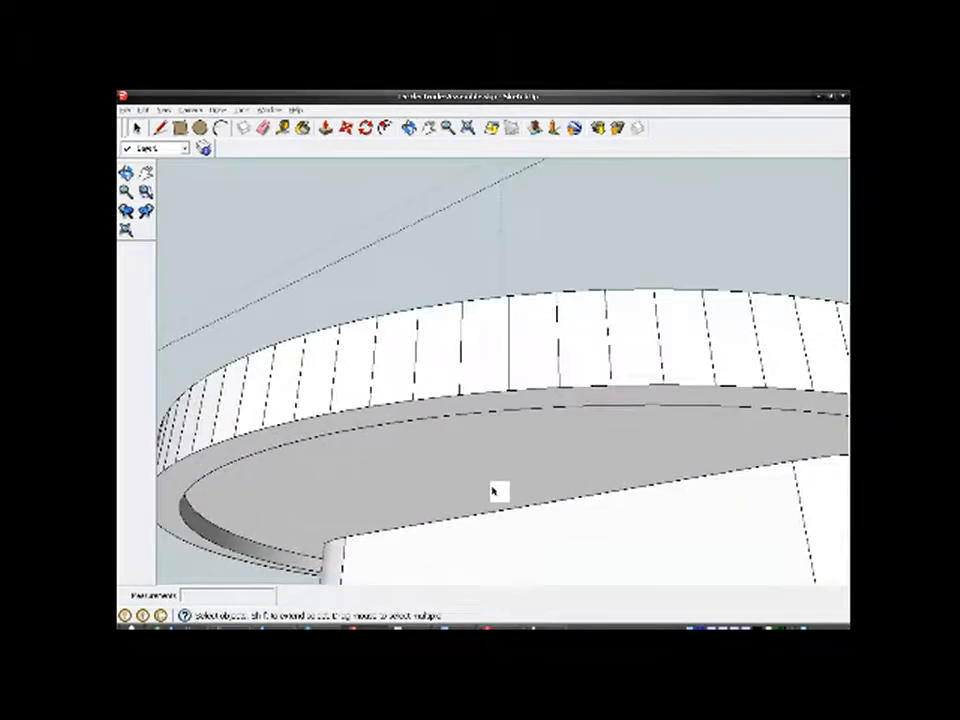
Step: Push the recessed circular face on the lid's underside deeper into the lid with Push/Pull
scroll(499, 429, "down", 1)
left_click(484, 455)
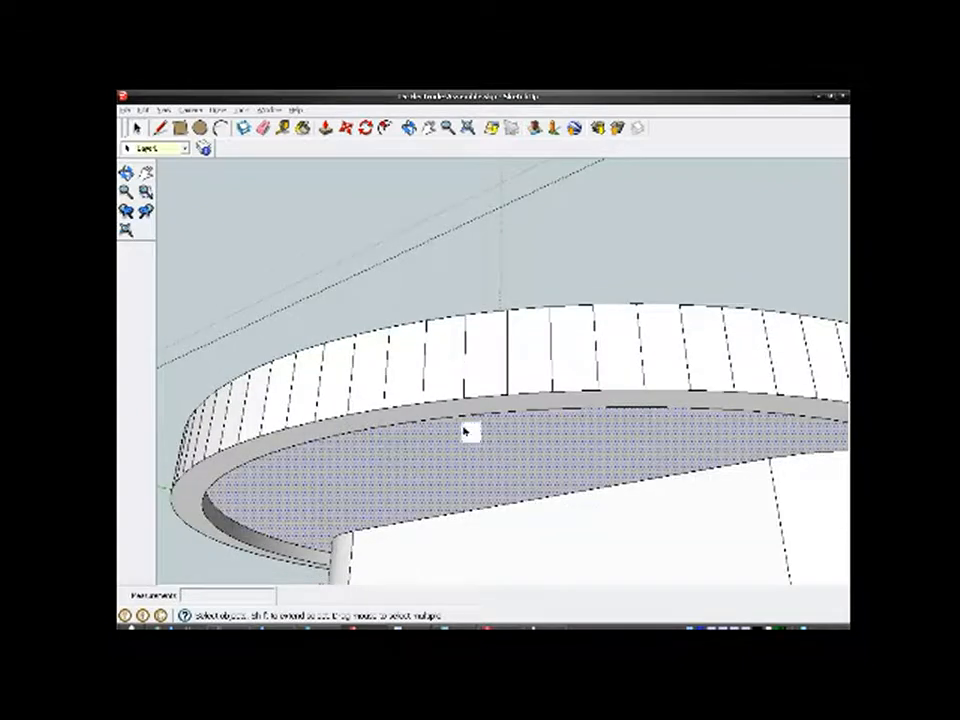
left_click(325, 128)
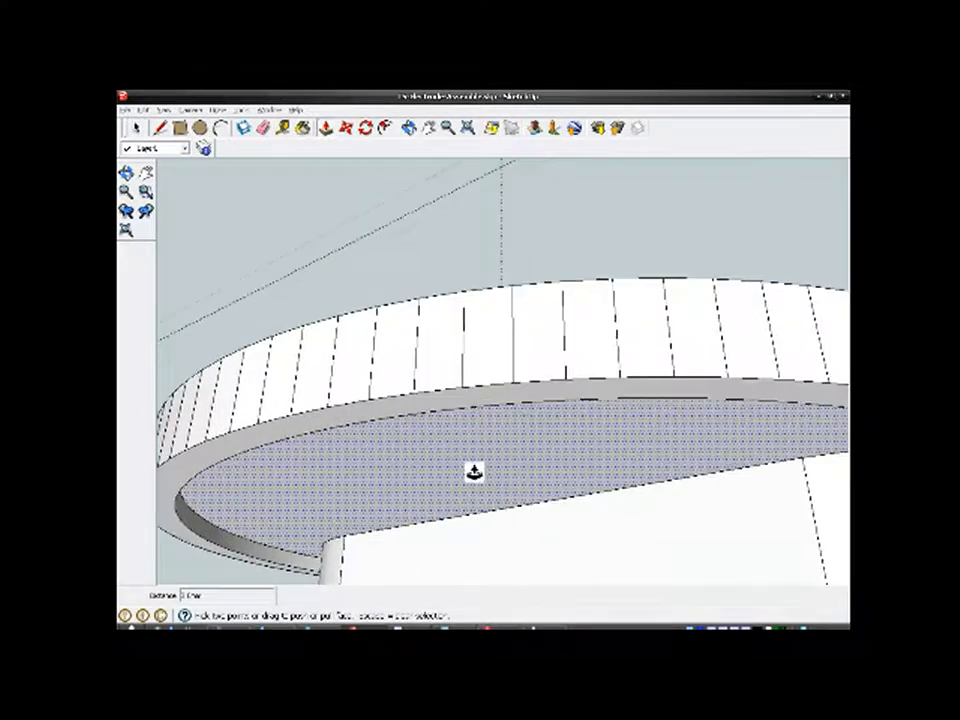
left_click(476, 481)
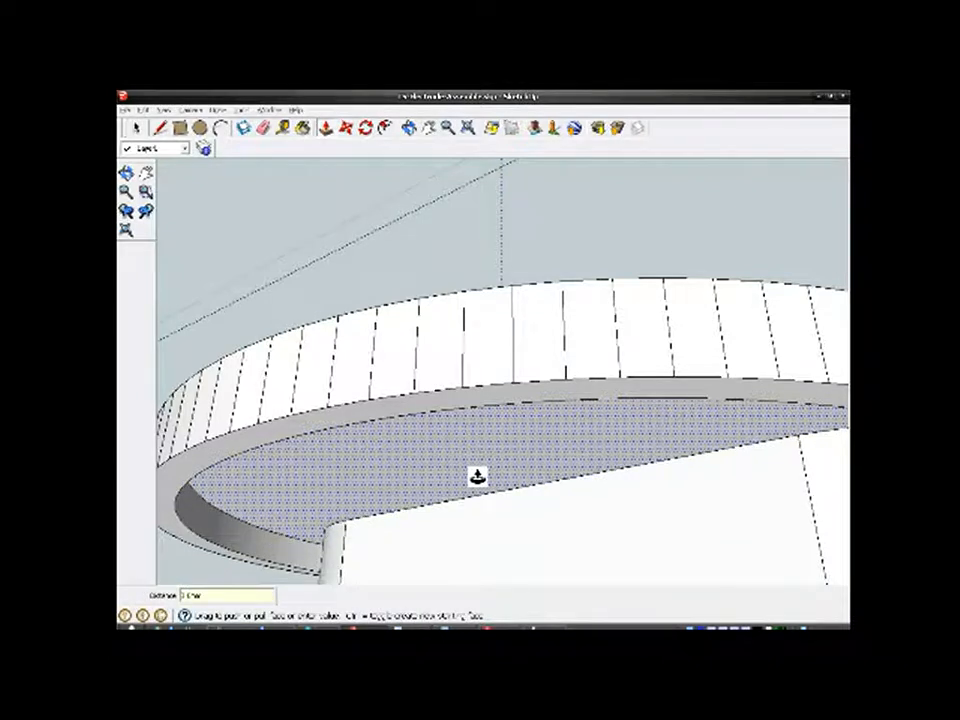
Step: Push/Pull the ring-shaped bottom face of the lid's outer rim by an exact distance
right_click(460, 403)
left_click(453, 410)
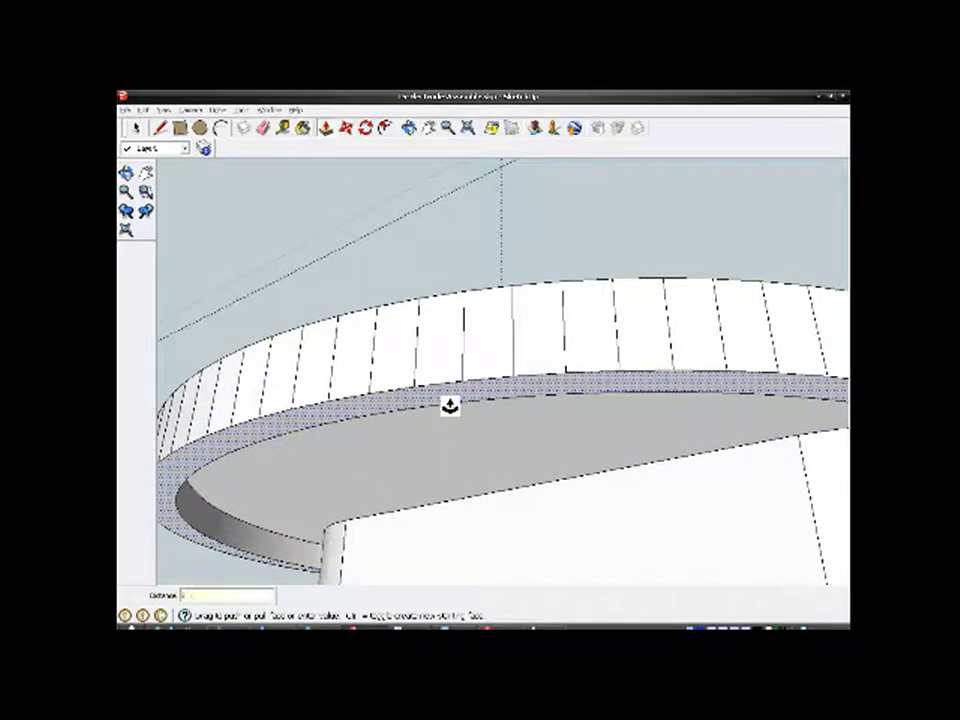
key("Return")
Step: Examine the lid from the side, the top and the underside to check the reworked rim and recess
scroll(450, 400, "down", 6)
middle_click_drag(450, 400, 525, 559)
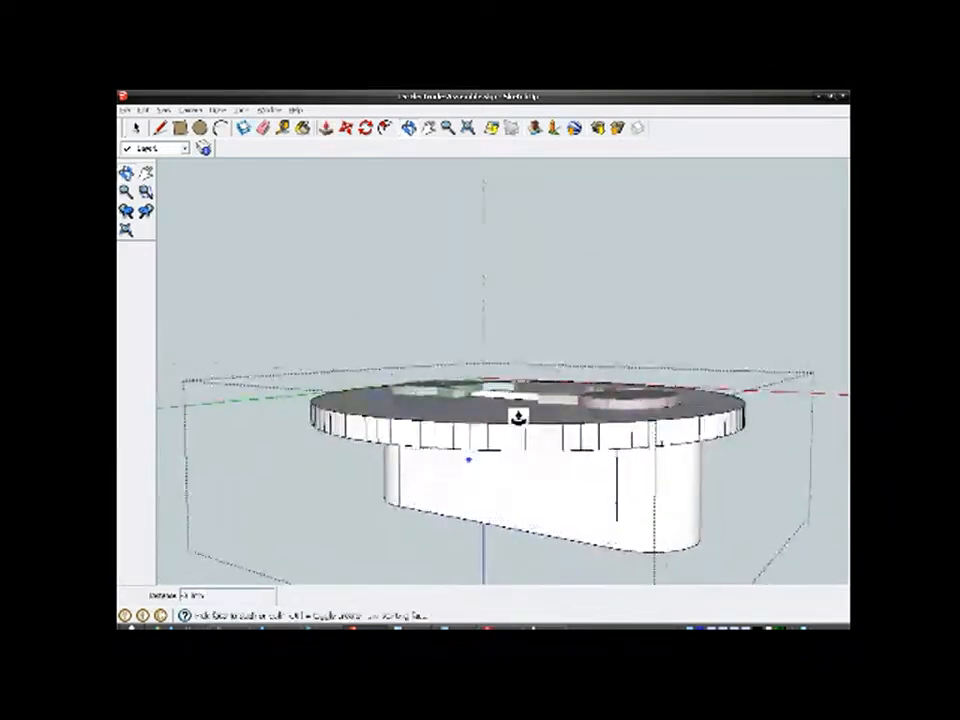
scroll(520, 419, "up", 2)
middle_click_drag(523, 420, 512, 491)
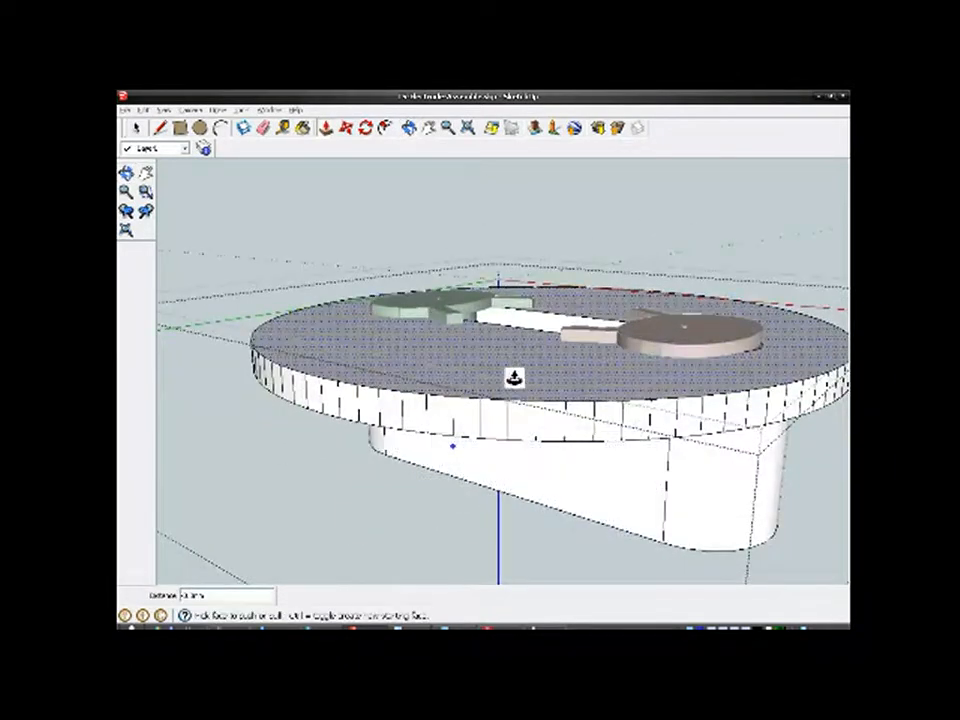
scroll(525, 340, "up", 3)
scroll(512, 347, "down", 3)
middle_click_drag(521, 371, 544, 315)
scroll(521, 371, "down", 2)
middle_click_drag(521, 371, 390, 287)
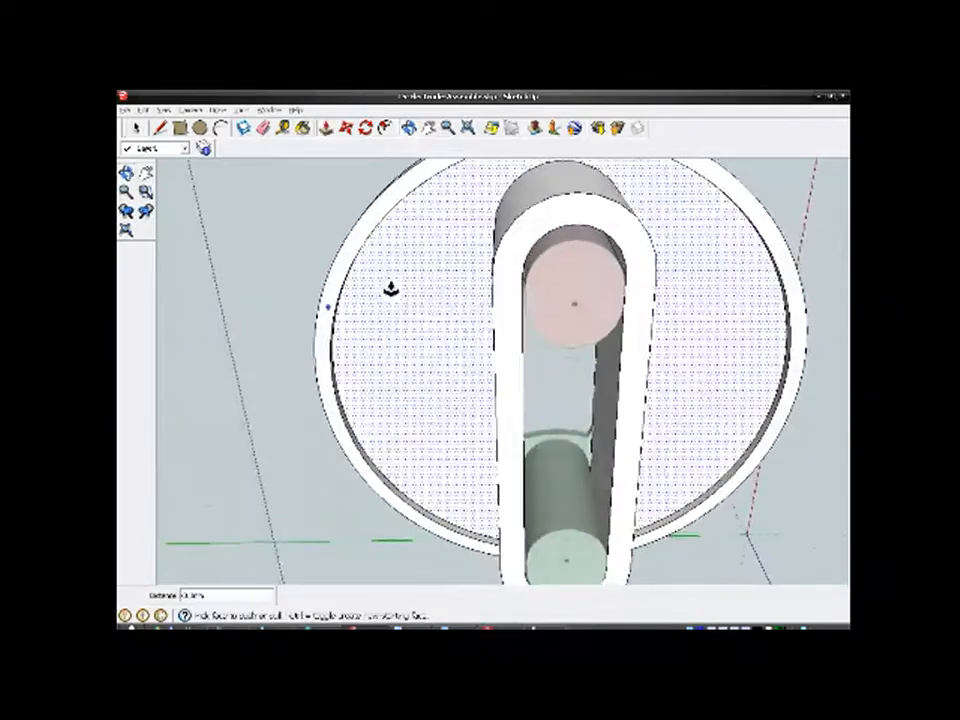
Step: Measure the wall thickness of the elongated electrode housing with the Tape Measure tool
scroll(519, 318, "up", 3)
mouse_move(519, 318)
middle_mouse_down()
mouse_move(435, 435)
mouse_move(375, 315)
mouse_move(576, 410)
mouse_move(579, 339)
mouse_move(474, 424)
mouse_move(519, 306)
middle_mouse_up()
scroll(375, 315, "up", 2)
left_click(285, 130)
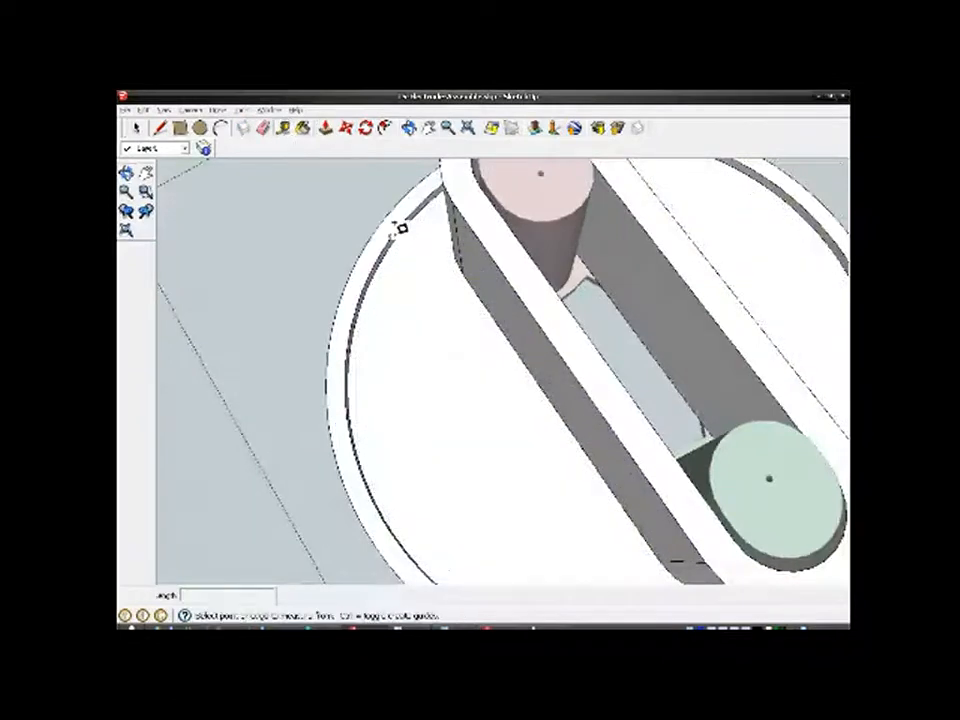
scroll(596, 338, "up", 3)
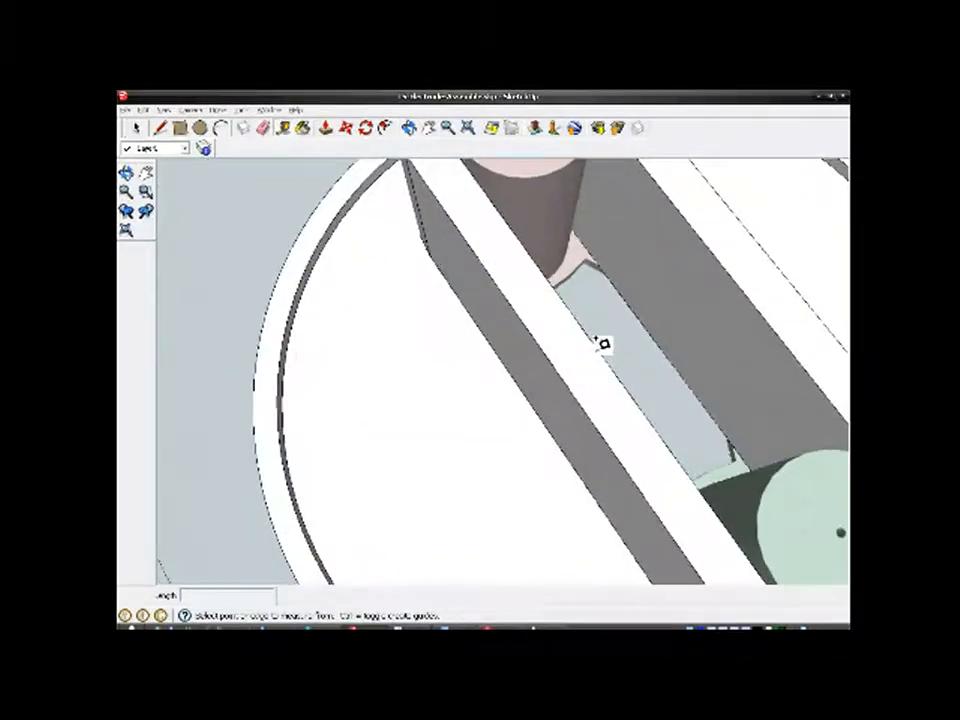
left_click(601, 346)
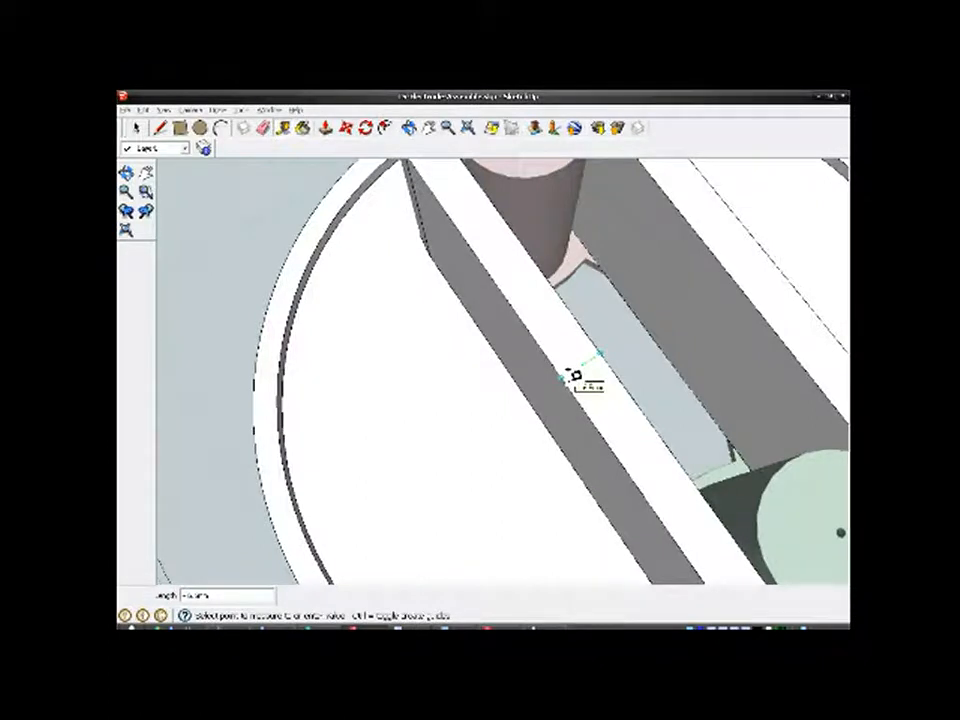
scroll(564, 392, "down", 3)
middle_click_drag(564, 392, 662, 347)
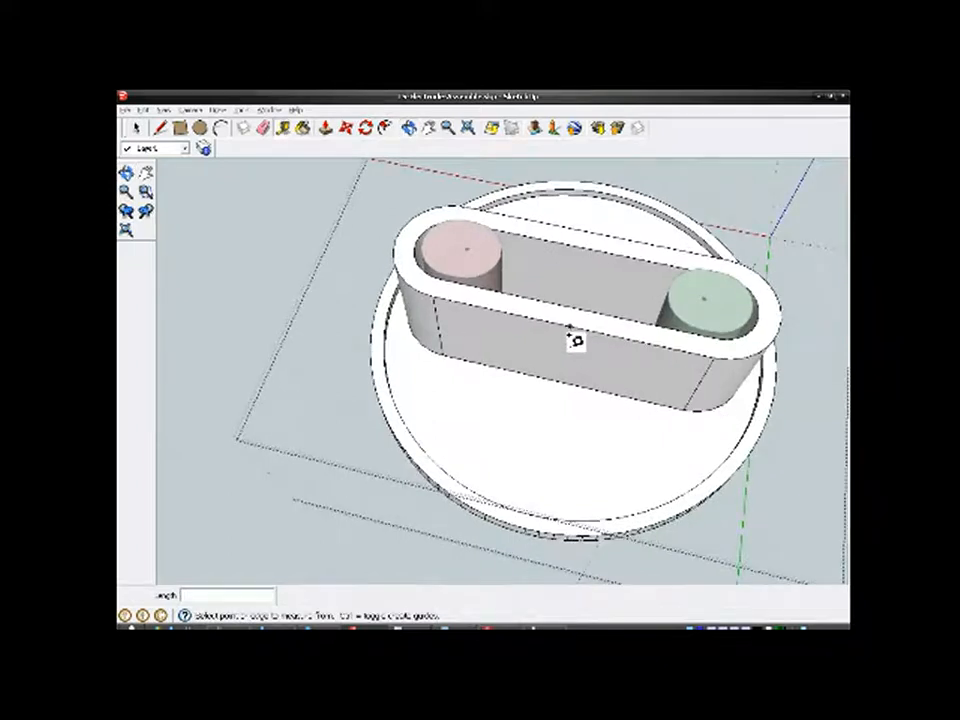
Step: Leave the lid group and hide the pink and green electrode holder groups inside the housing
left_click(136, 128)
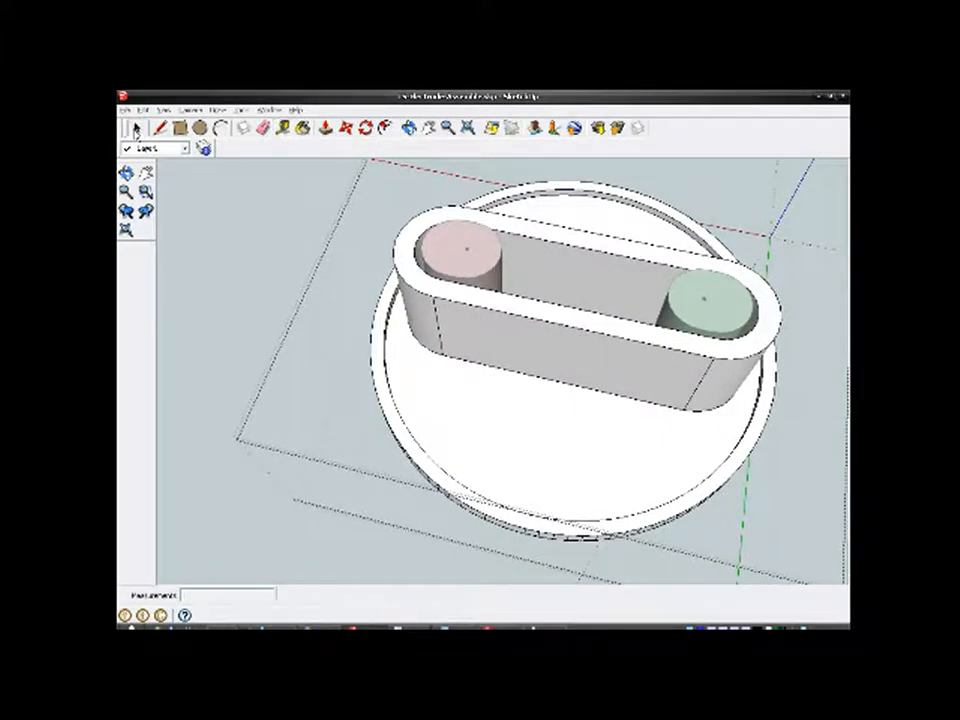
scroll(495, 286, "up", 3)
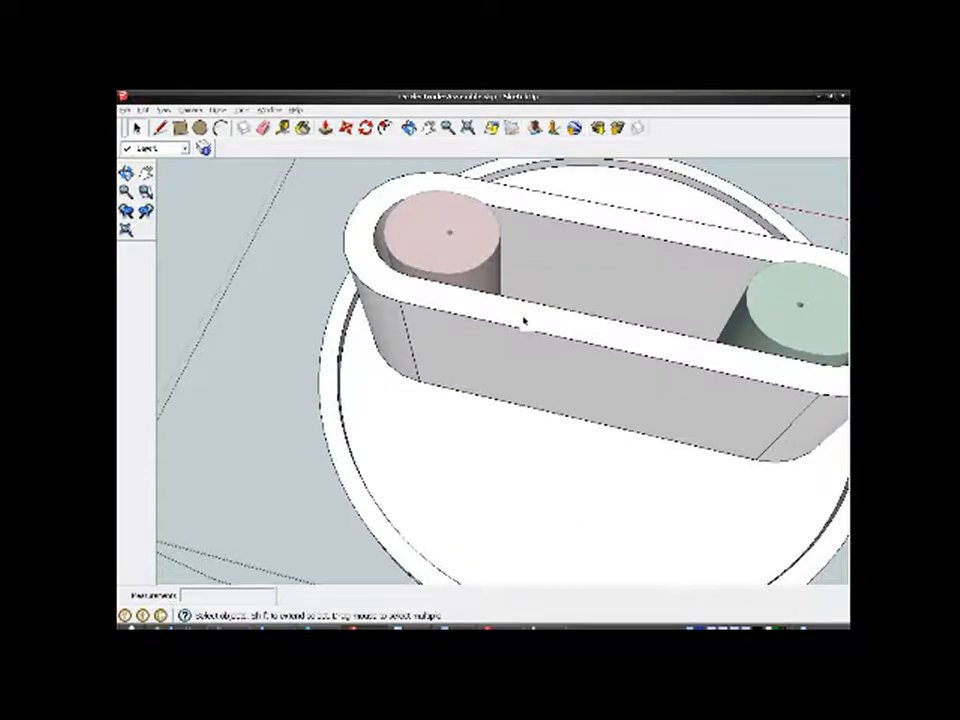
scroll(523, 320, "down", 3)
left_click(249, 272)
left_click(470, 265)
right_click(473, 264)
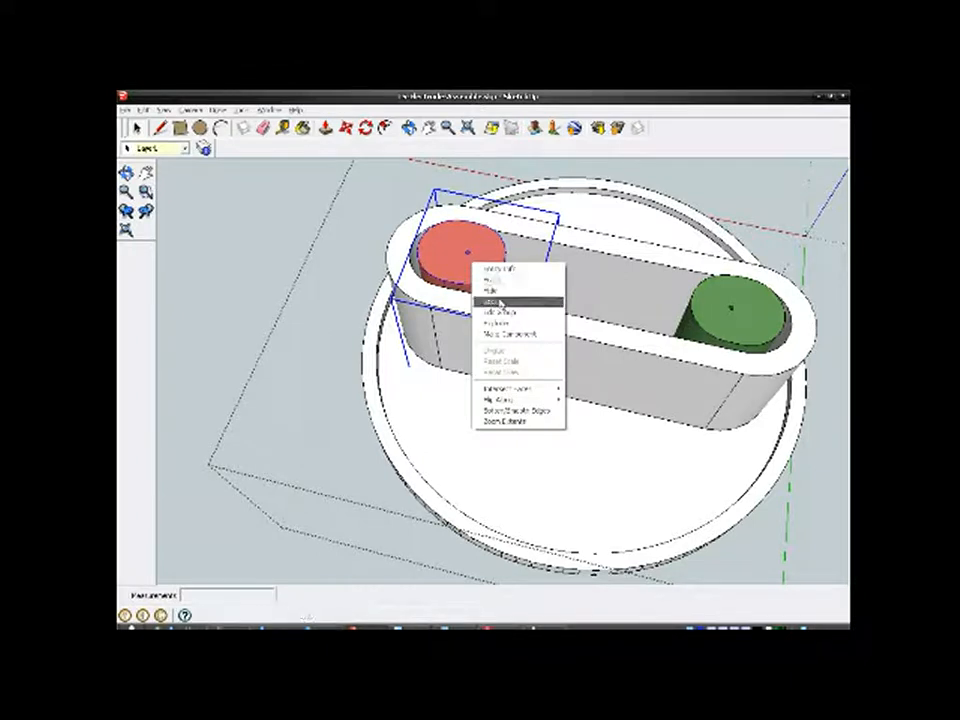
left_click(497, 291)
left_click(757, 318)
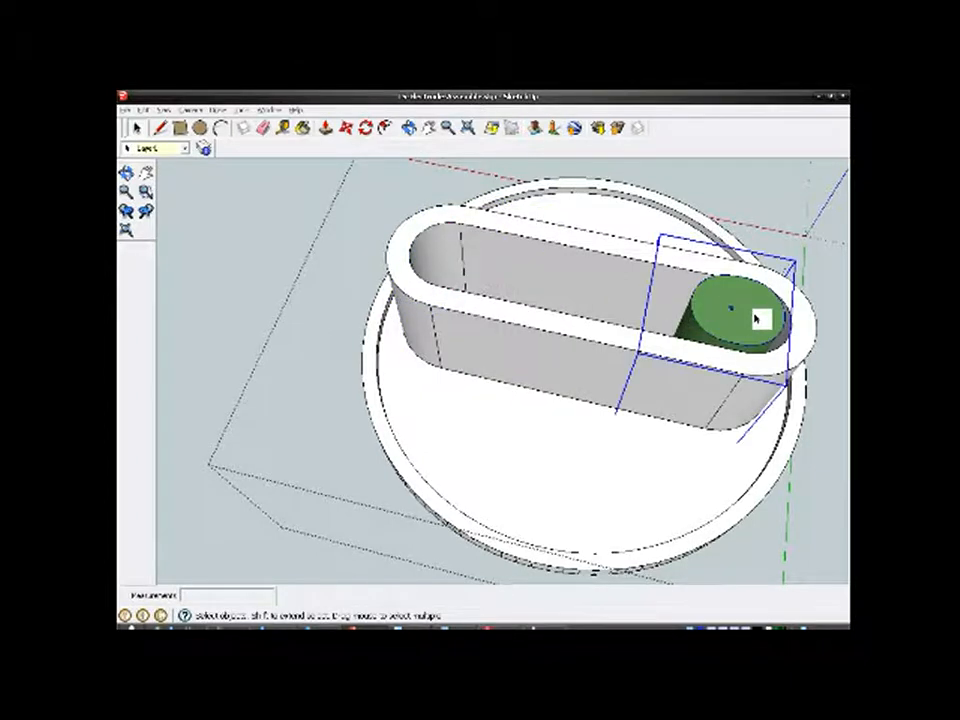
right_click(757, 318)
left_click(778, 345)
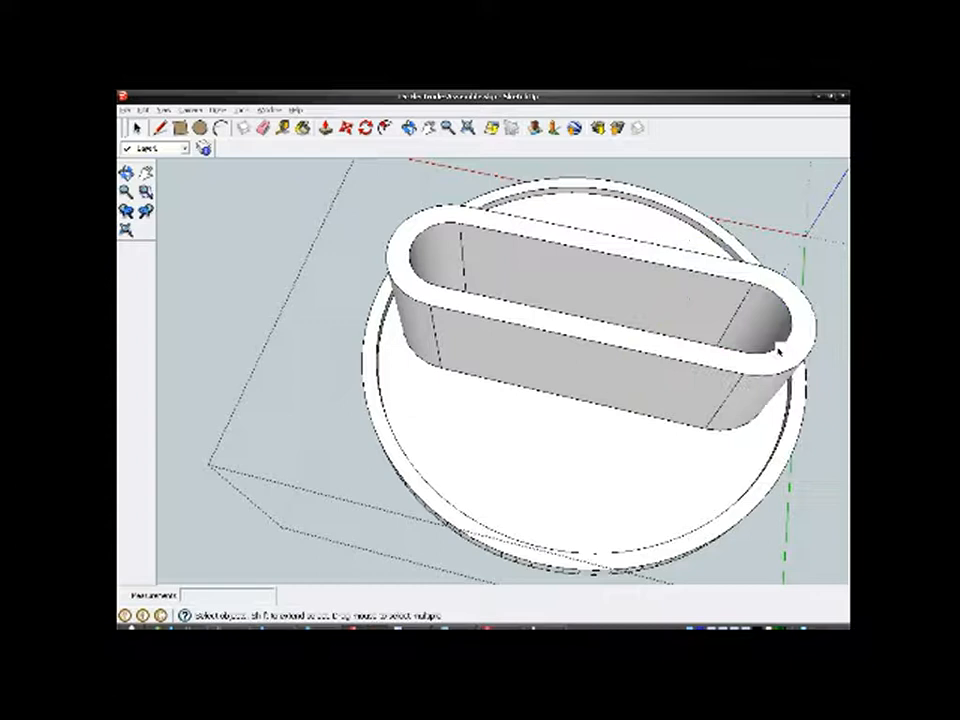
Step: Open the white lid group for editing and select the end face of the housing wall
left_click(521, 318)
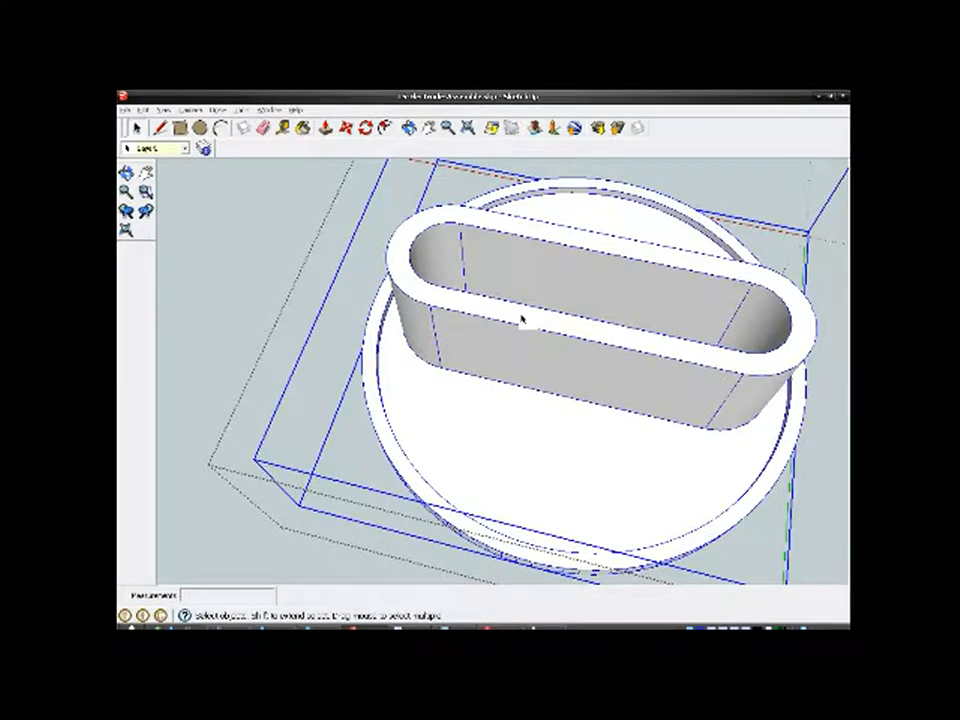
right_click(523, 317)
left_click(546, 362)
left_click(507, 317)
Step: Close the housing's slot opening with a face by drawing a lengthwise line across it, and erase that line
scroll(506, 317, "up", 3)
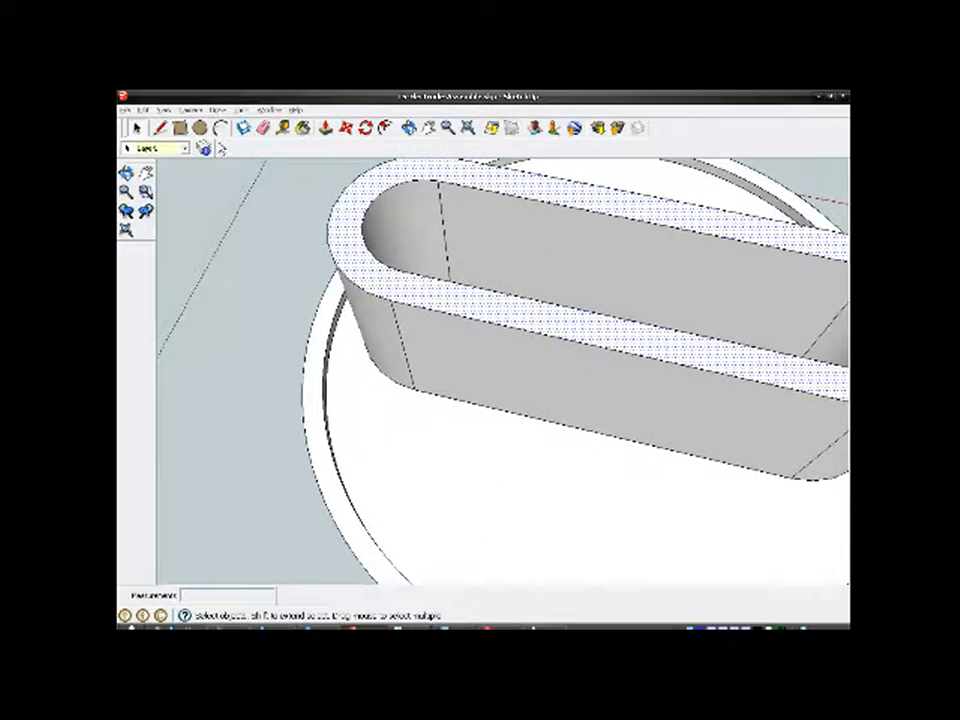
left_click(160, 128)
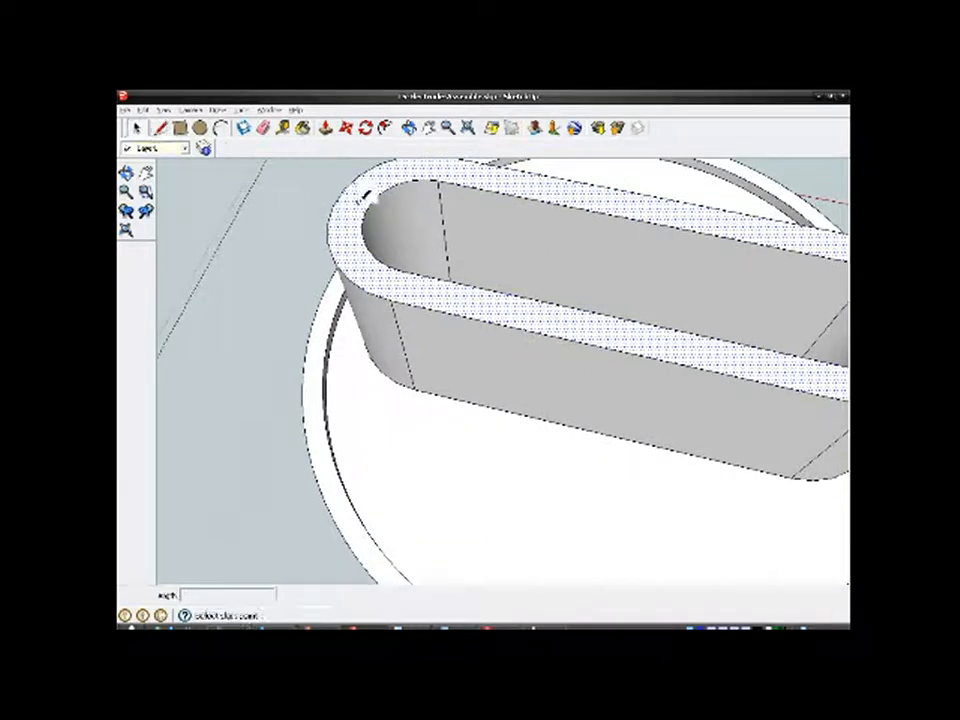
scroll(373, 210, "down", 5)
left_click(366, 211)
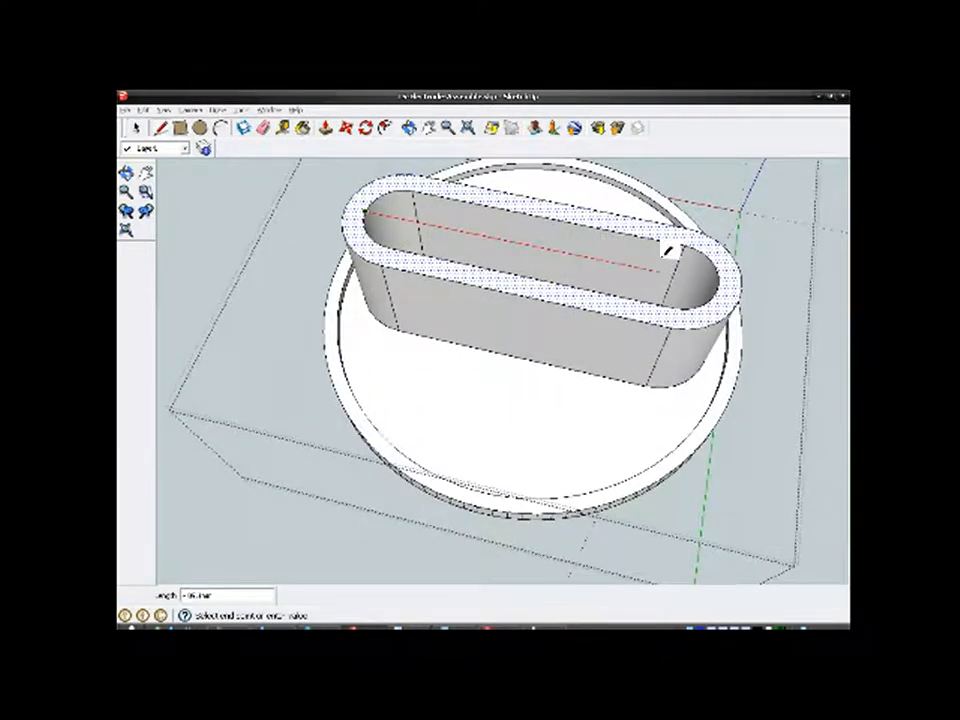
left_click(728, 276)
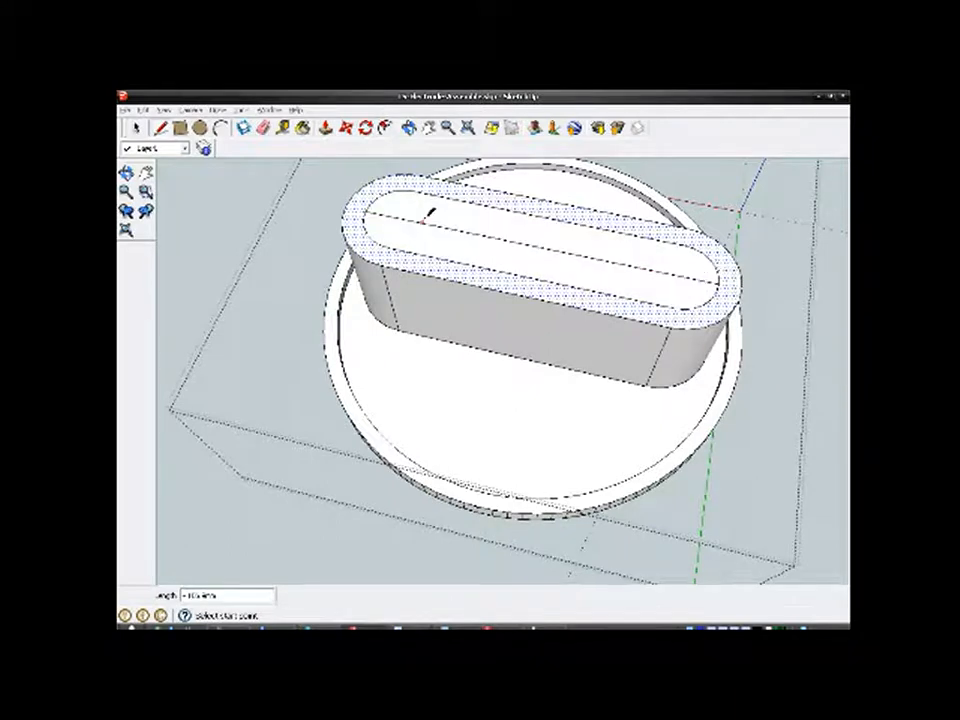
left_click(265, 130)
left_click(449, 229)
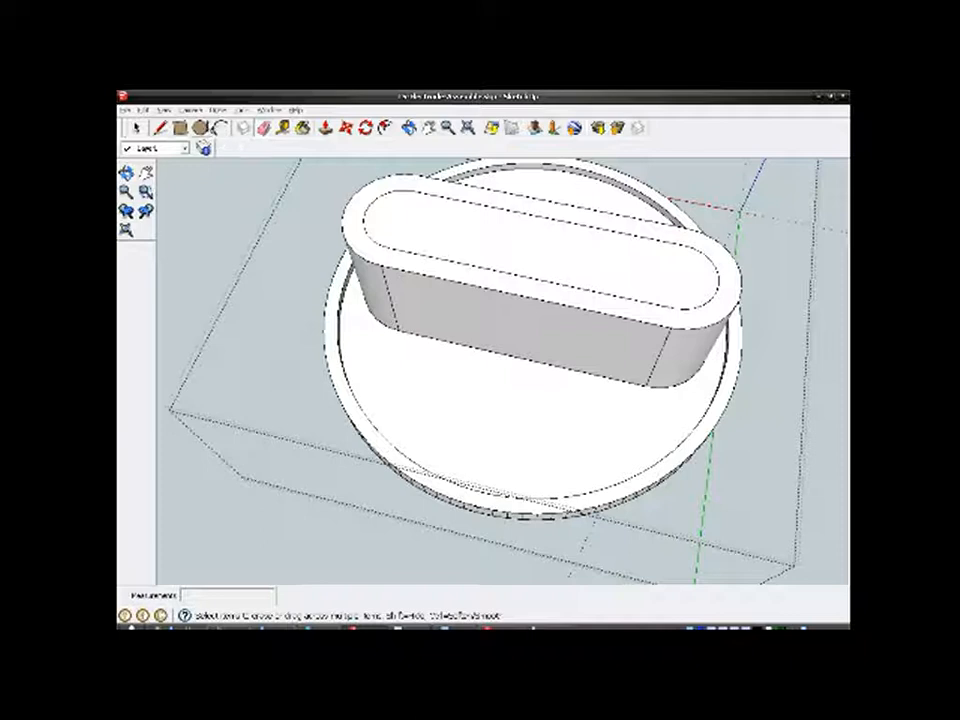
Step: Draw a circle centred on one rounded end of the slot, with its edge midway across the housing wall
left_click(200, 127)
scroll(400, 210, "up", 3)
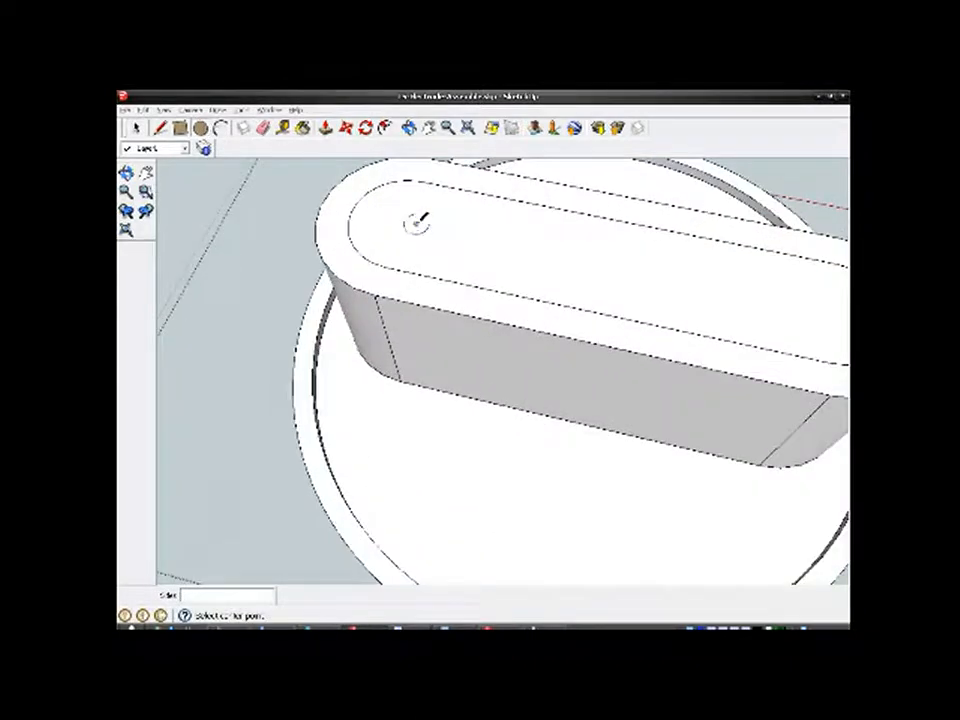
scroll(418, 222, "down", 2)
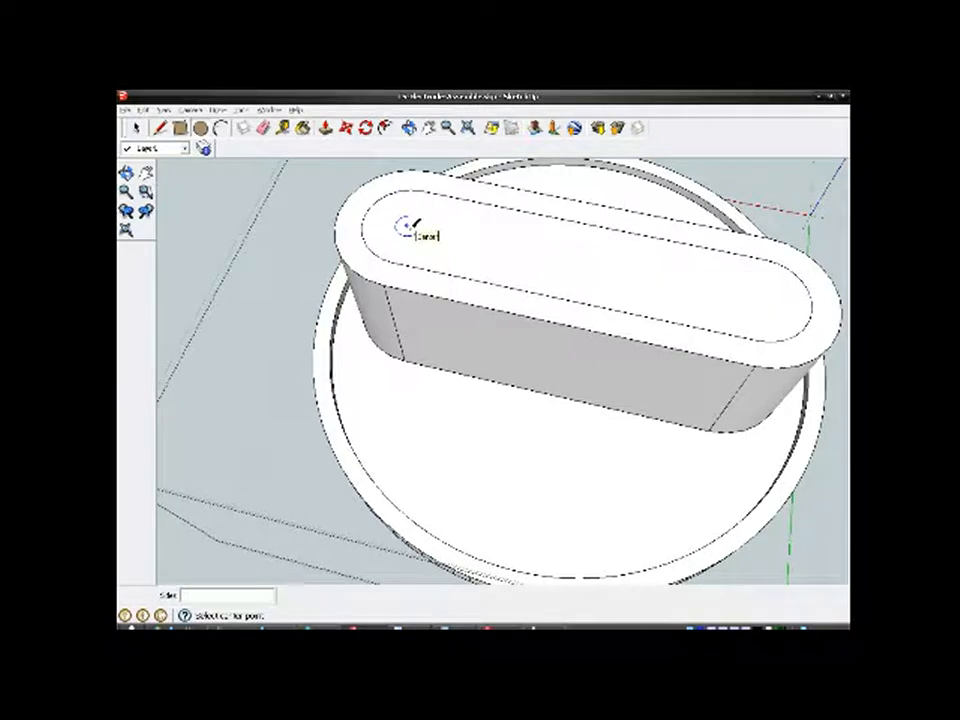
left_click(406, 225)
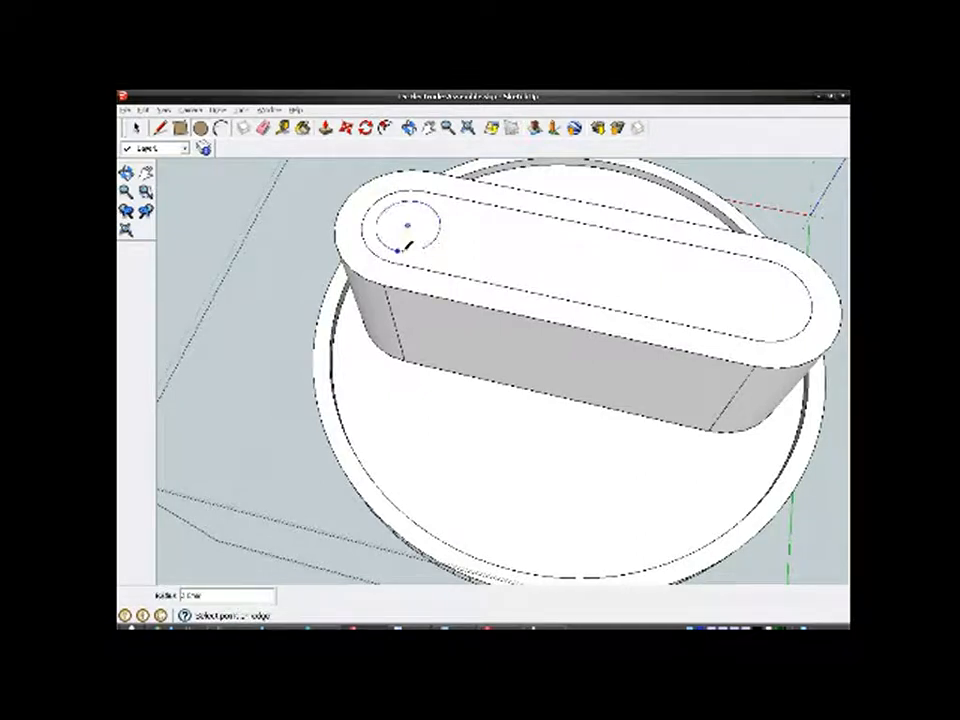
scroll(408, 268, "up", 4)
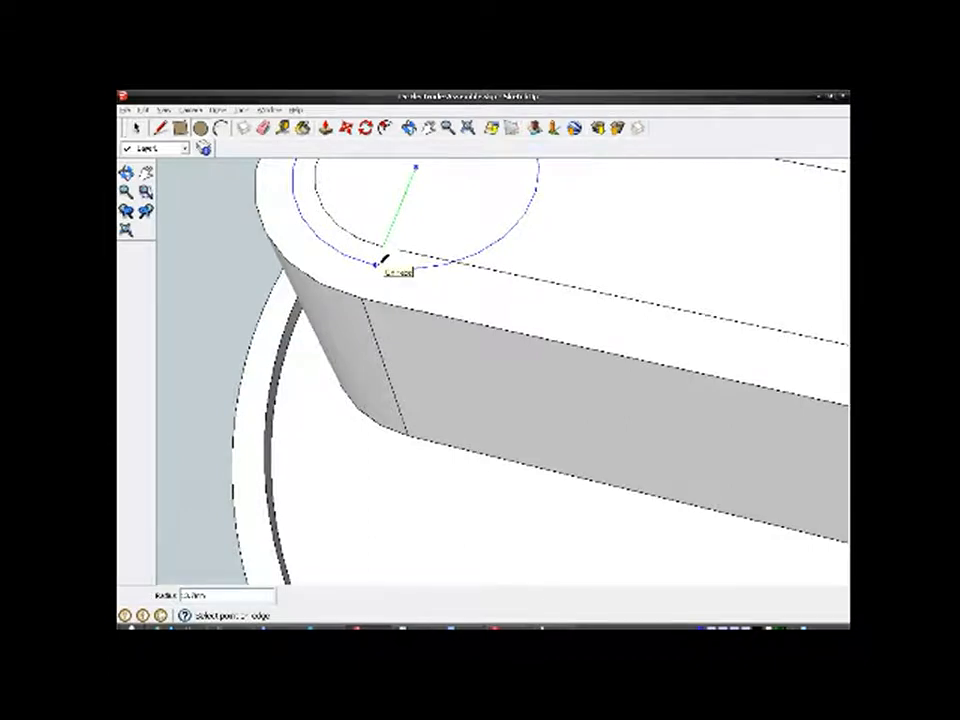
left_click(385, 258)
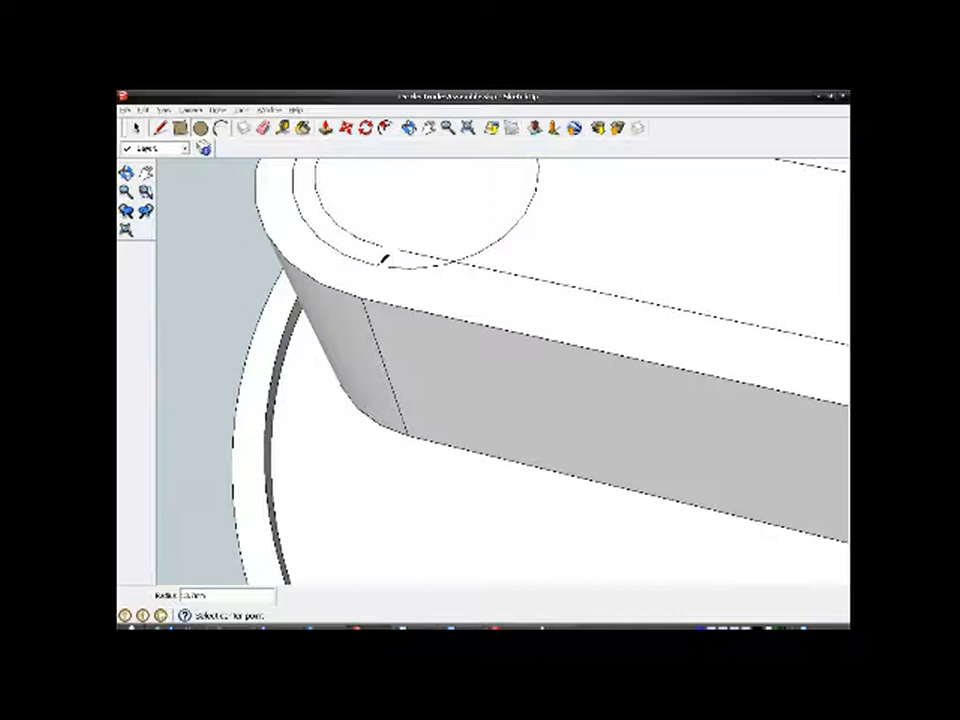
Step: Draw a matching circle of the same radius centred on the slot's opposite rounded end
scroll(385, 258, "down", 5)
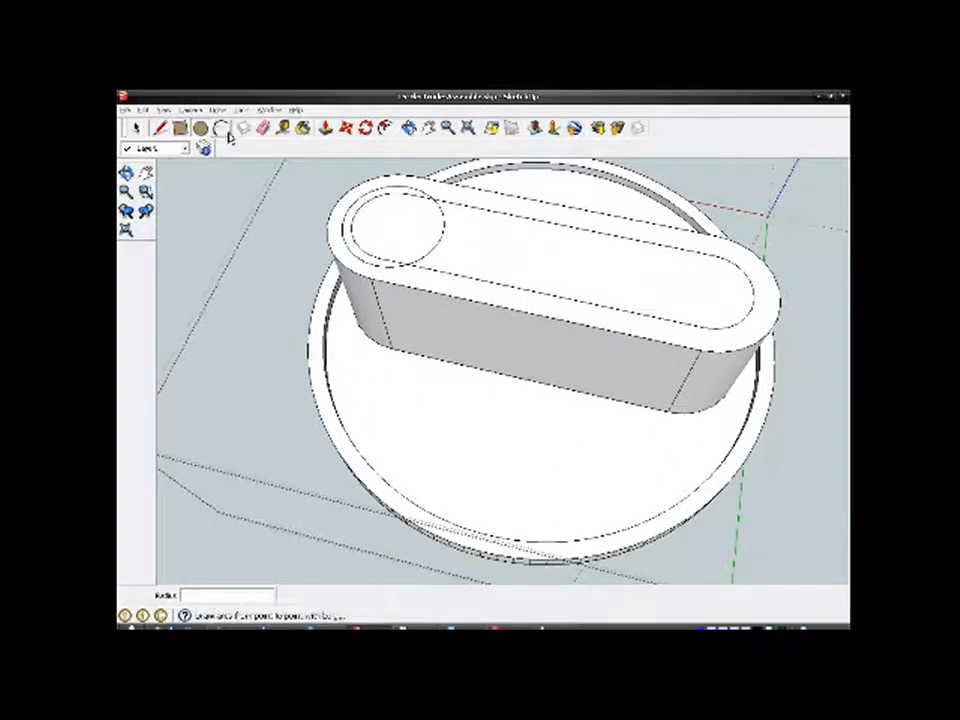
scroll(390, 216, "down", 1)
scroll(686, 280, "up", 1)
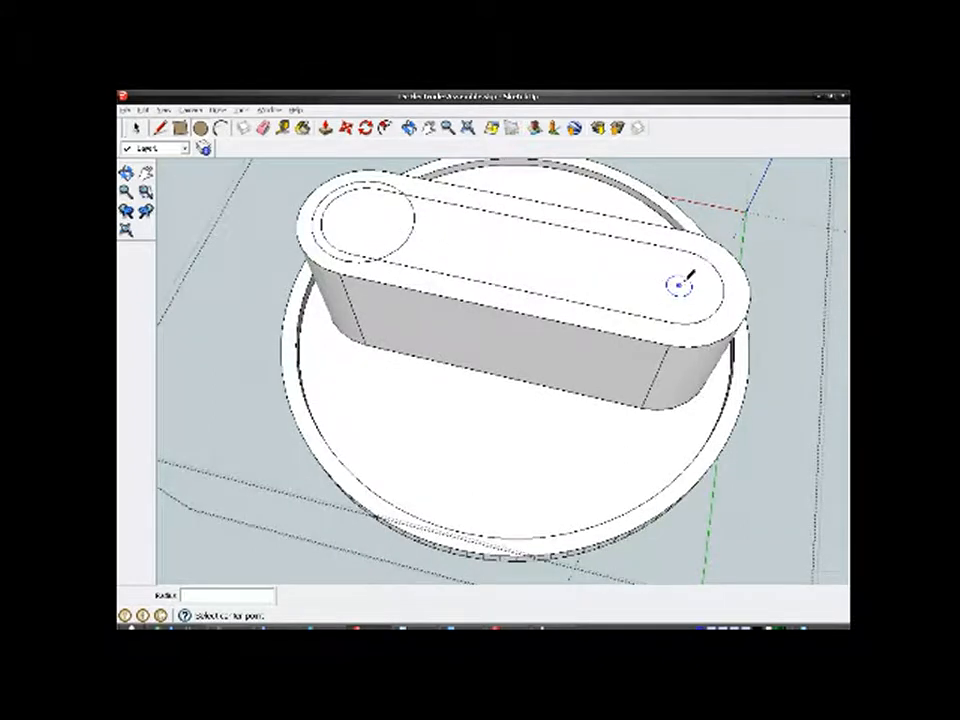
left_click(677, 285)
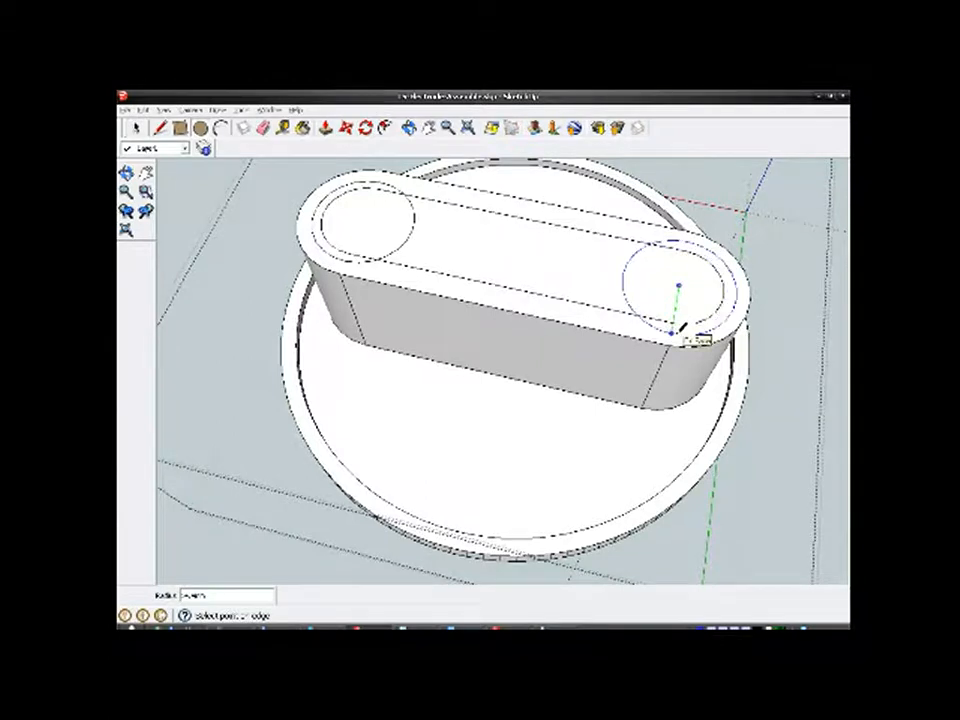
scroll(680, 326, "up", 5)
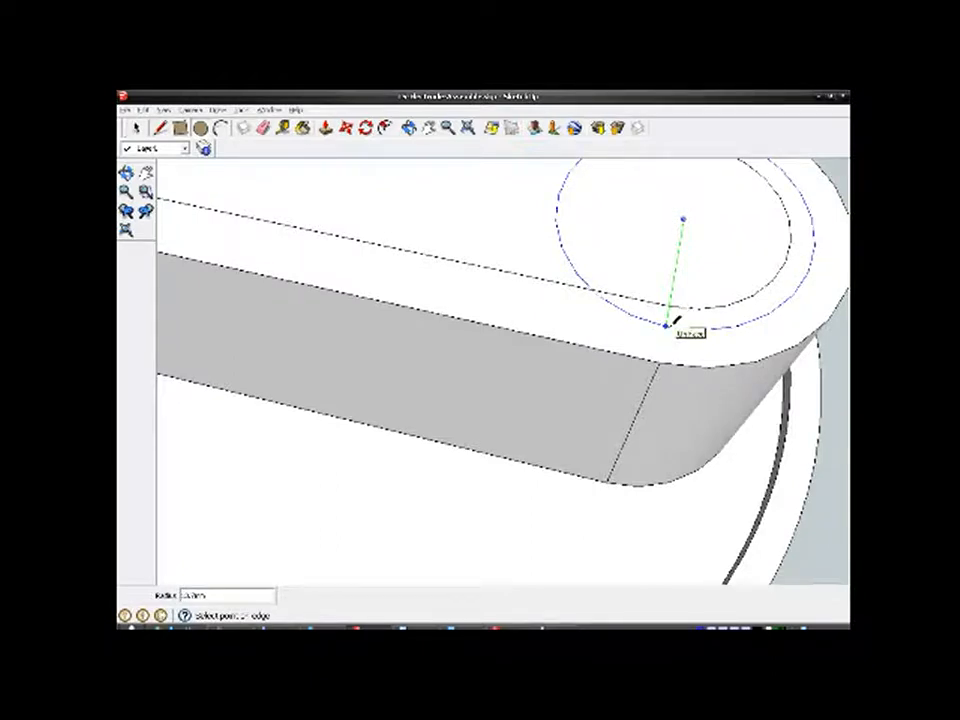
left_click(670, 324)
scroll(676, 320, "down", 6)
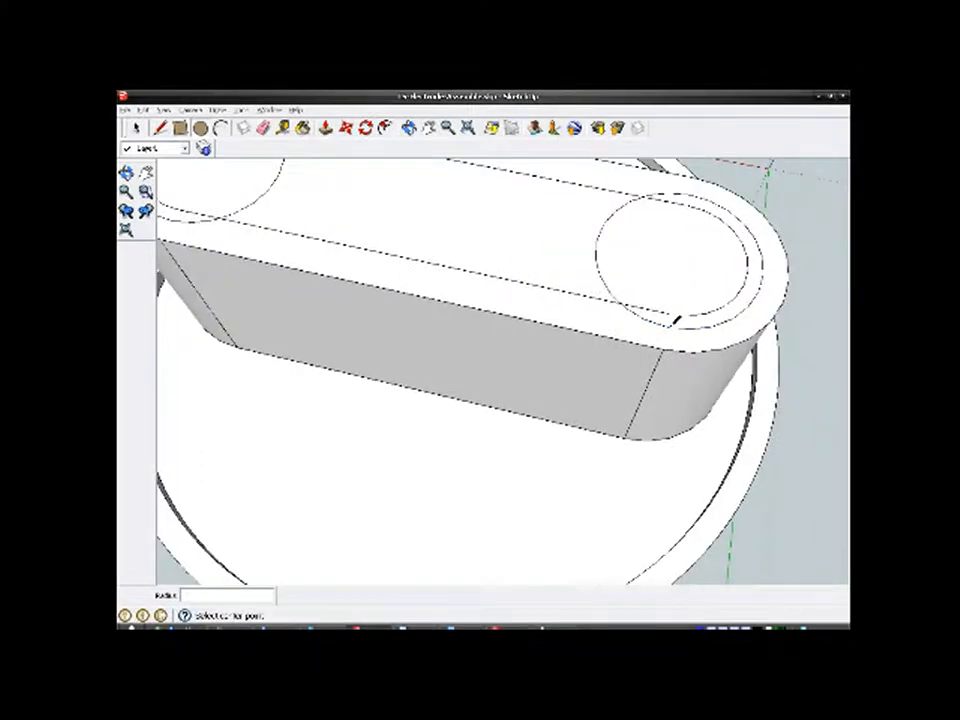
Step: Erase the arcs of both circles that cross the inside of the slot outline
left_click(264, 127)
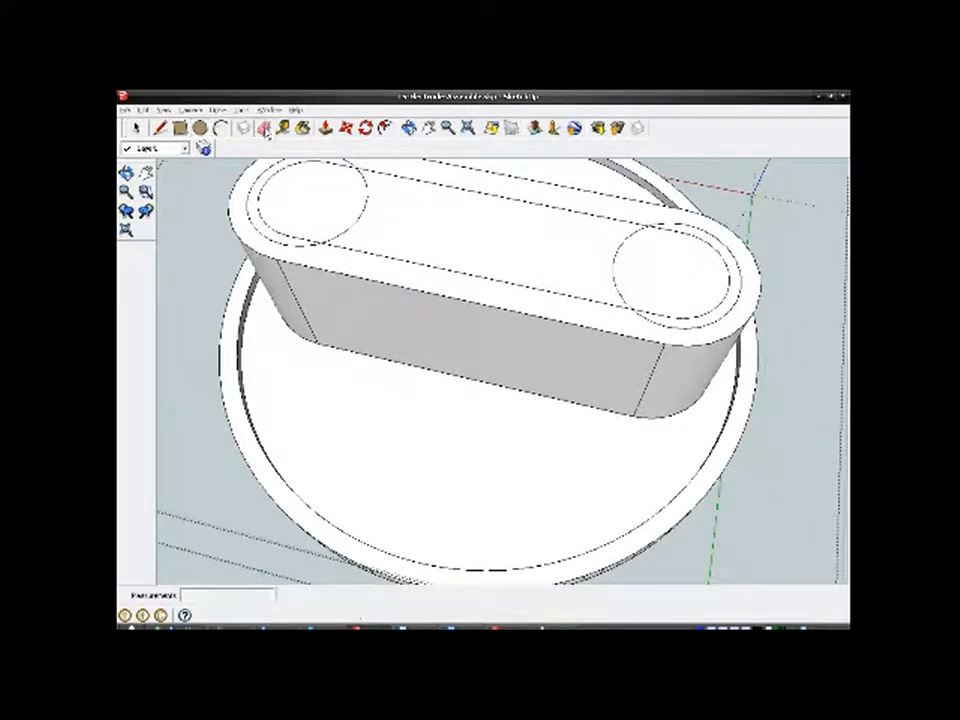
left_click(368, 197)
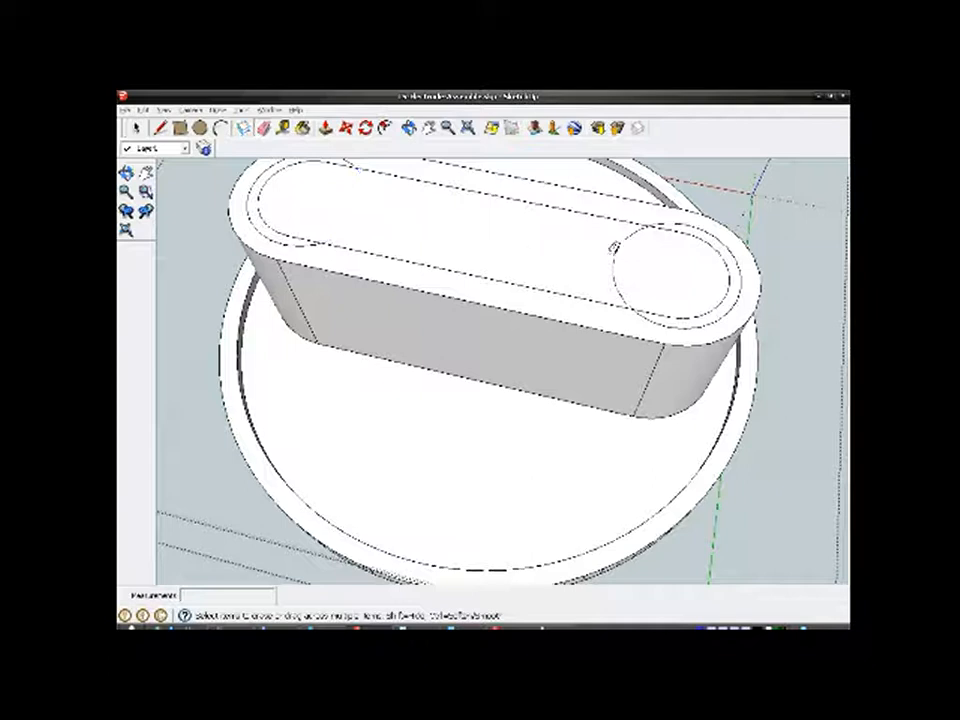
left_click_drag(640, 257, 603, 265)
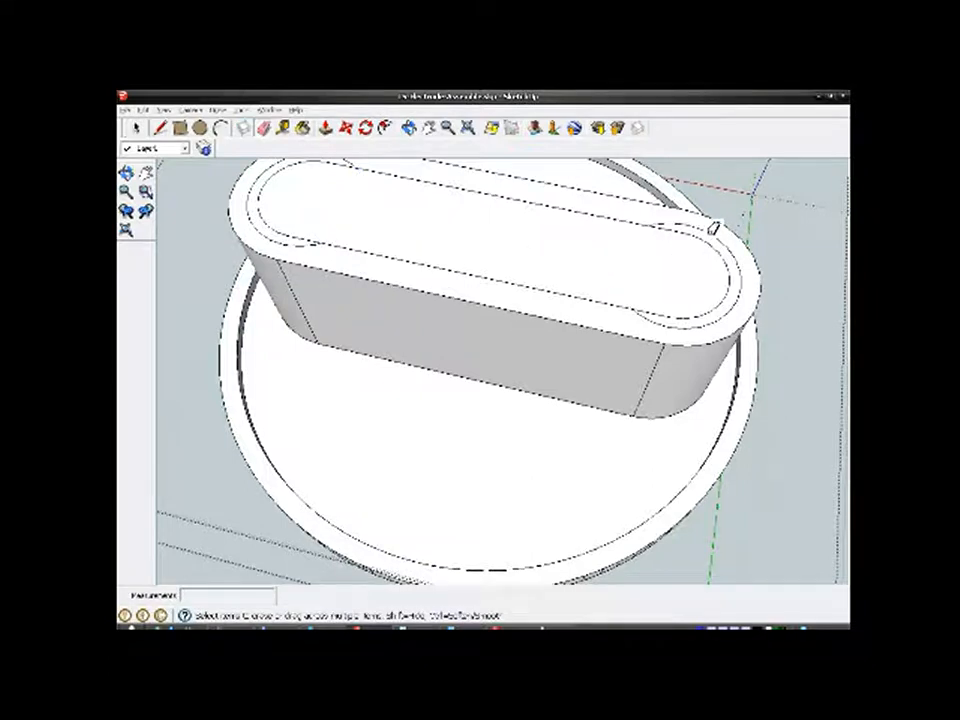
Step: Draw a straight line along one long side of the housing rim, connecting the outer arcs at both rounded ends
scroll(713, 228, "up", 2)
scroll(661, 293, "down", 2)
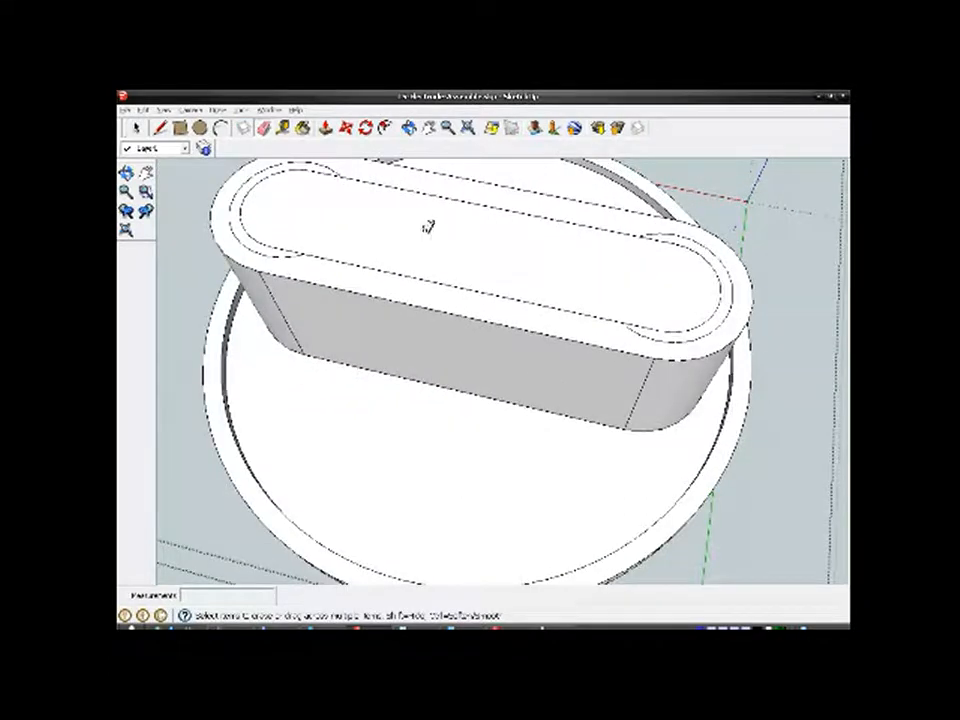
left_click(160, 128)
scroll(276, 255, "up", 3)
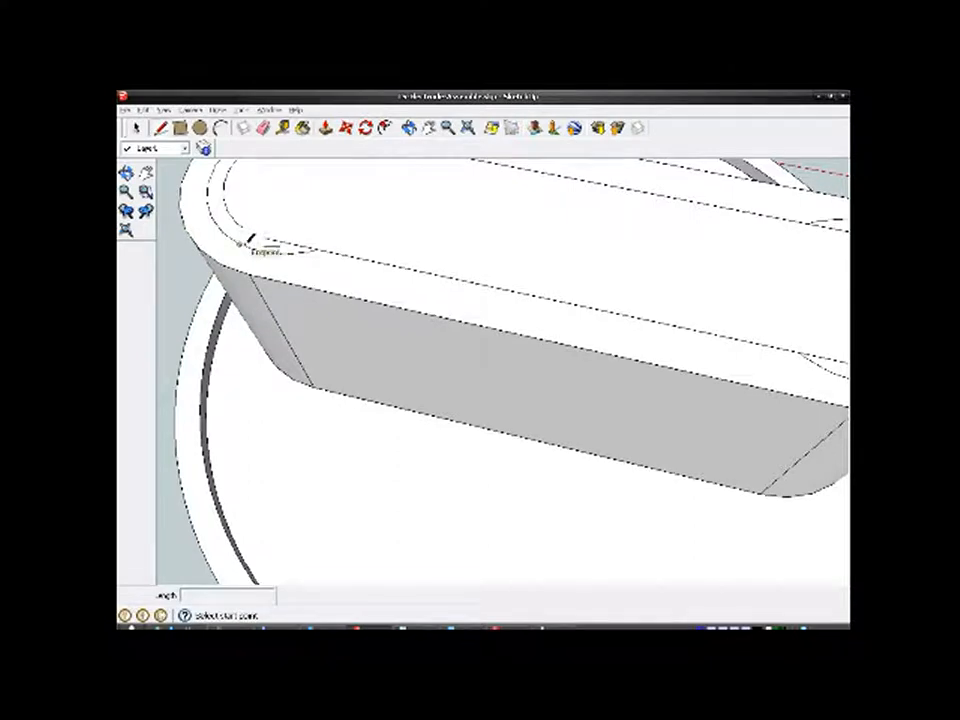
scroll(251, 240, "up", 3)
middle_click_drag(251, 240, 329, 355)
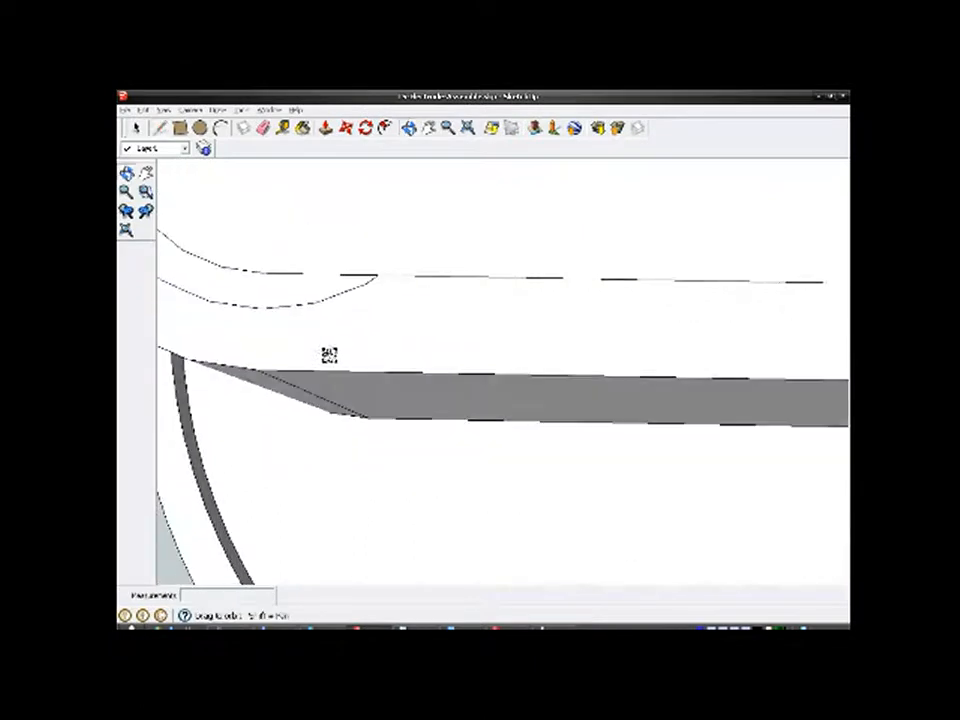
left_click(263, 308)
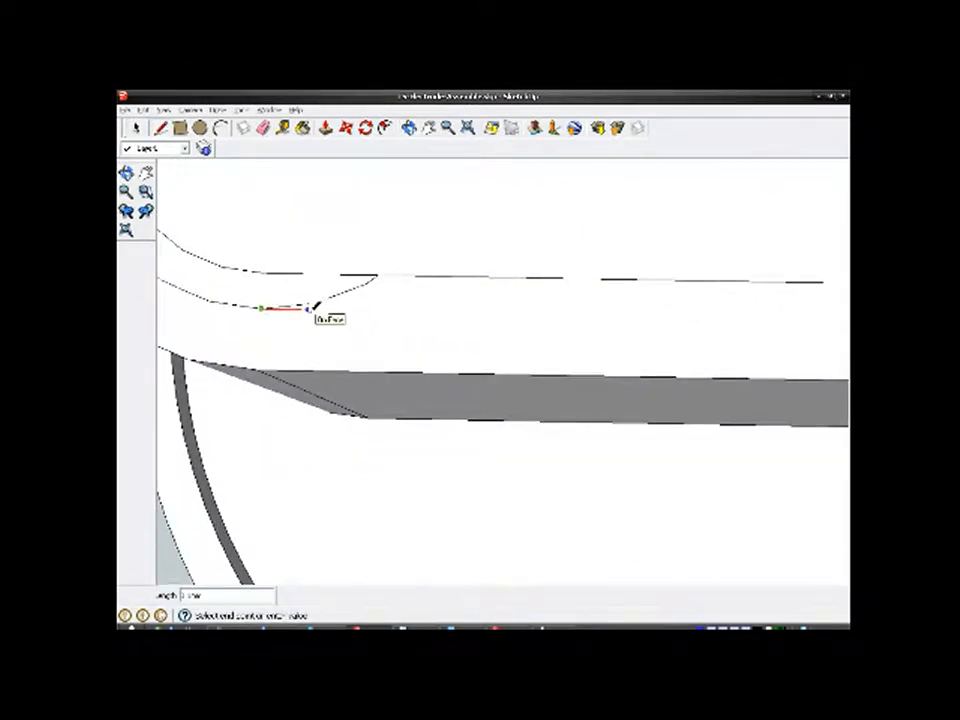
scroll(317, 311, "down", 5)
scroll(567, 315, "up", 7)
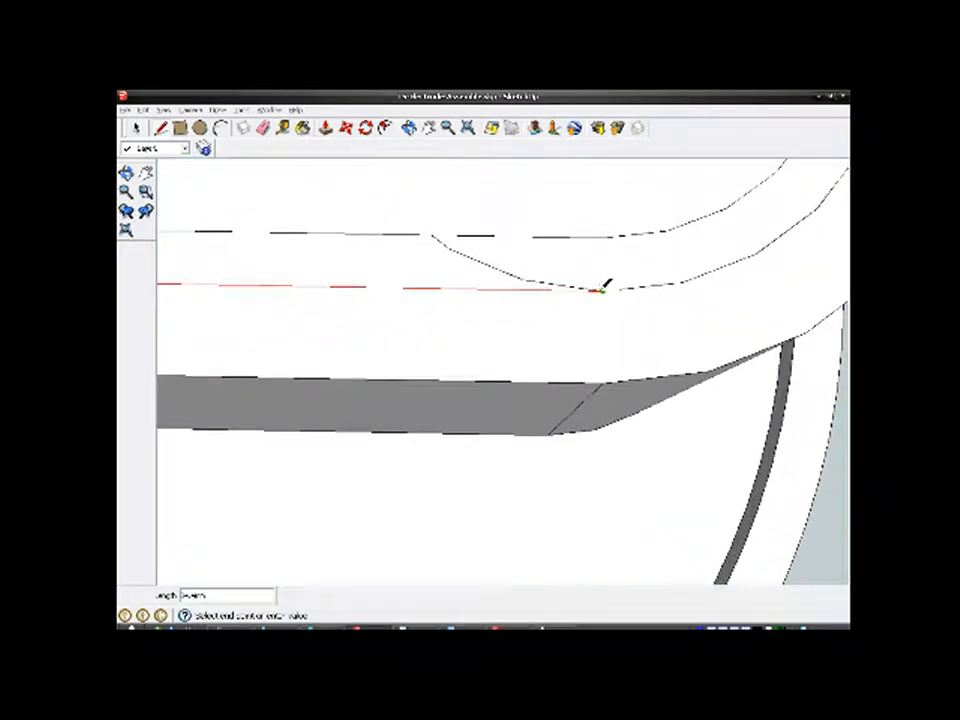
left_click(604, 290)
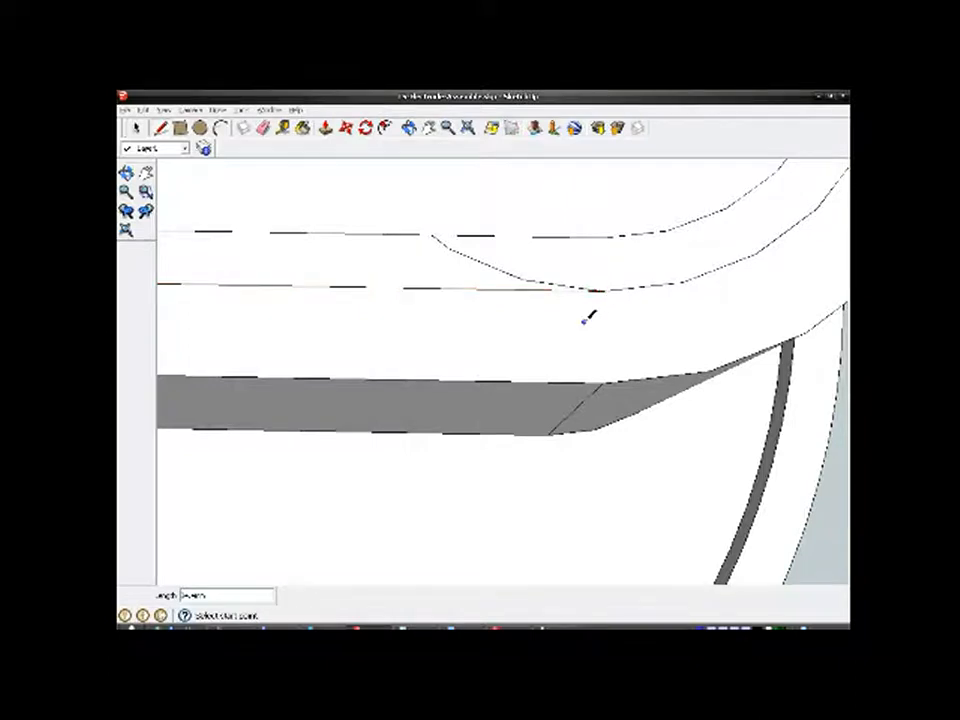
Step: Draw a matching line along the opposite long side of the rim to complete the slot-shaped outline midway across the wall
scroll(588, 318, "down", 6)
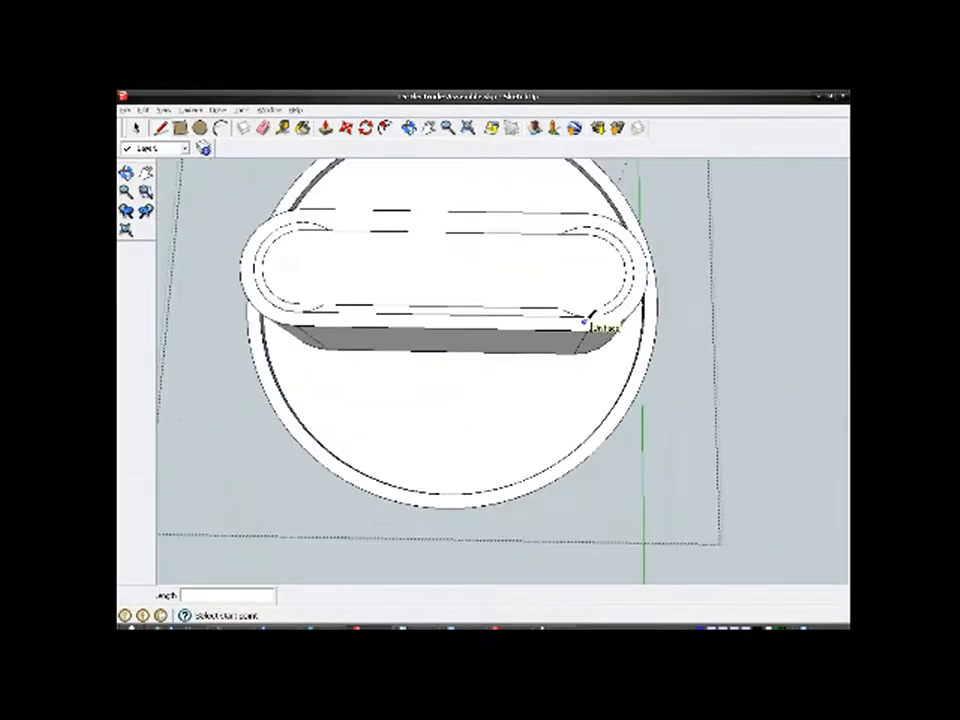
scroll(395, 215, "up", 4)
scroll(390, 251, "down", 3)
scroll(397, 243, "up", 5)
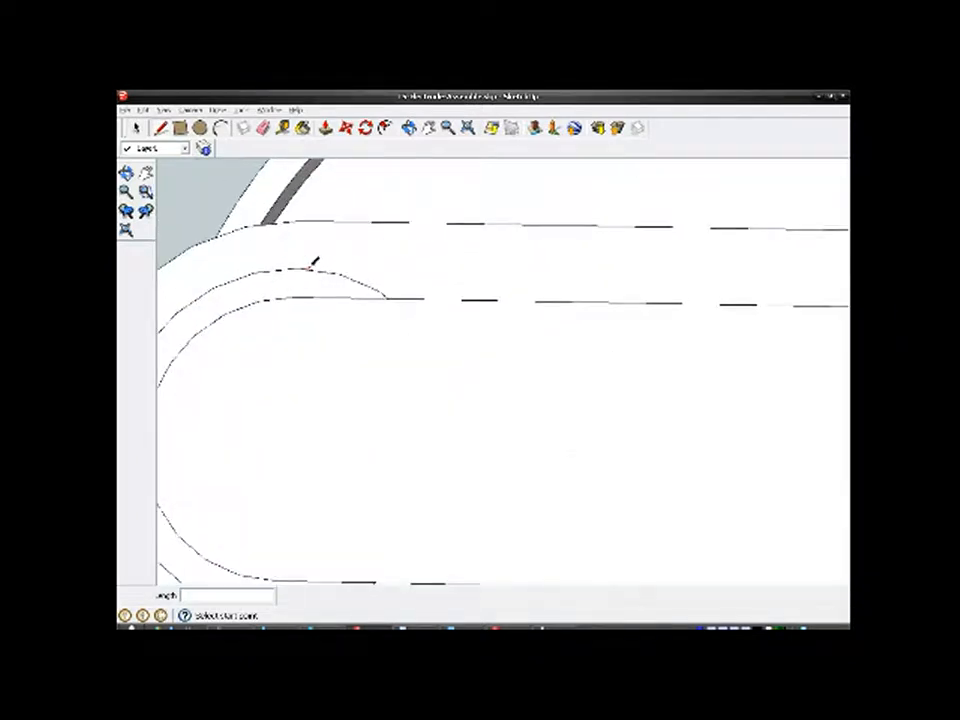
left_click(306, 267)
scroll(306, 262, "down", 4)
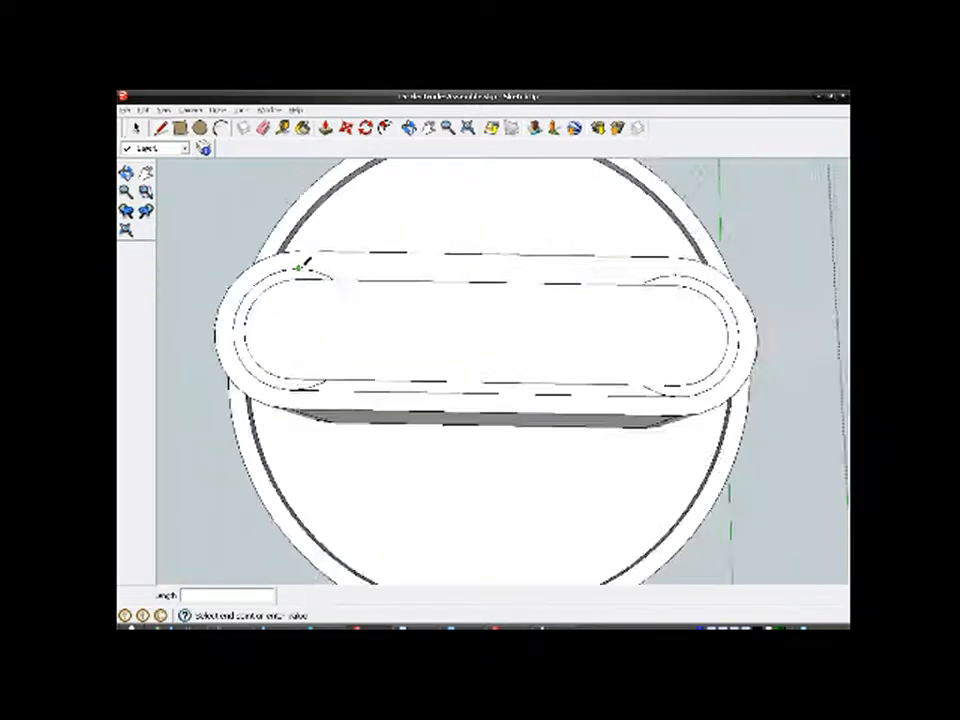
scroll(643, 258, "up", 6)
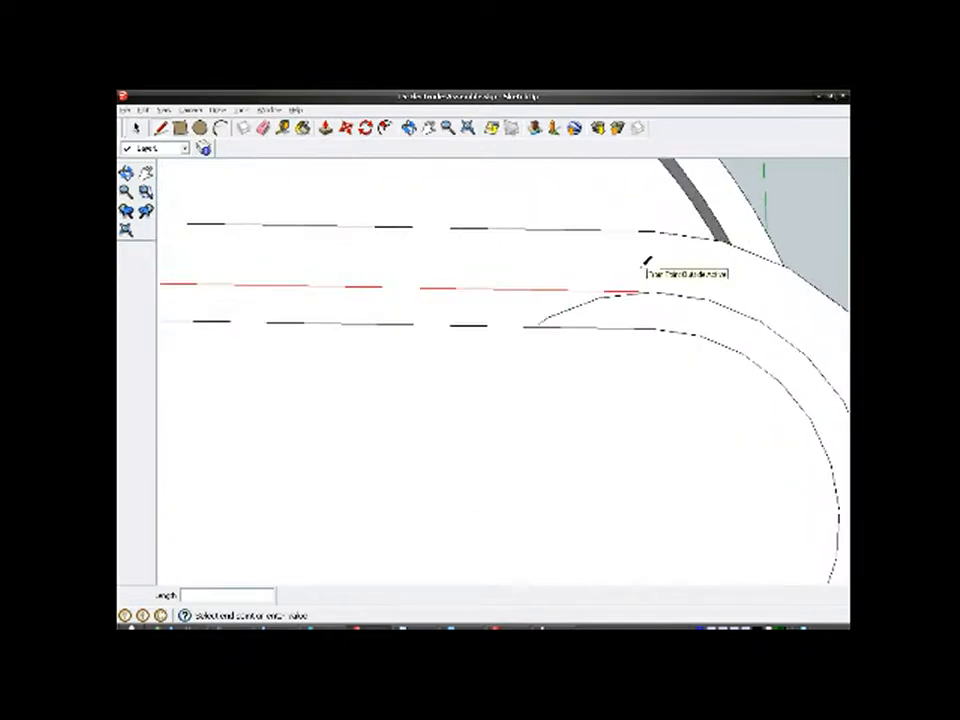
scroll(650, 265, "up", 2)
left_click(659, 296)
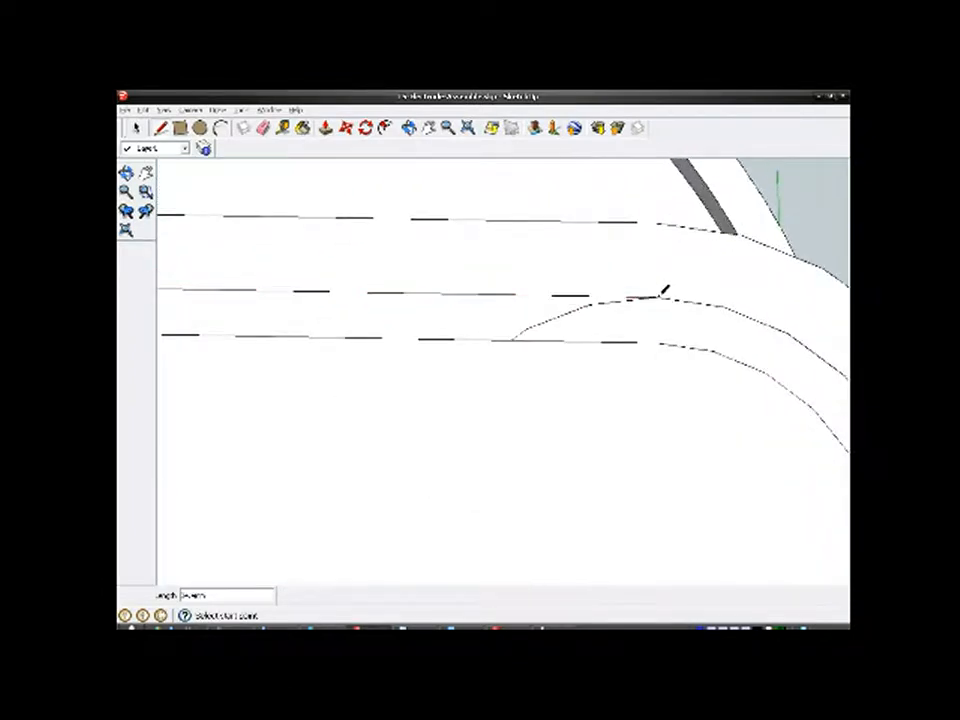
Step: Erase the leftover arc pieces between the new outline and the slot edge at both rounded ends
scroll(659, 296, "down", 10)
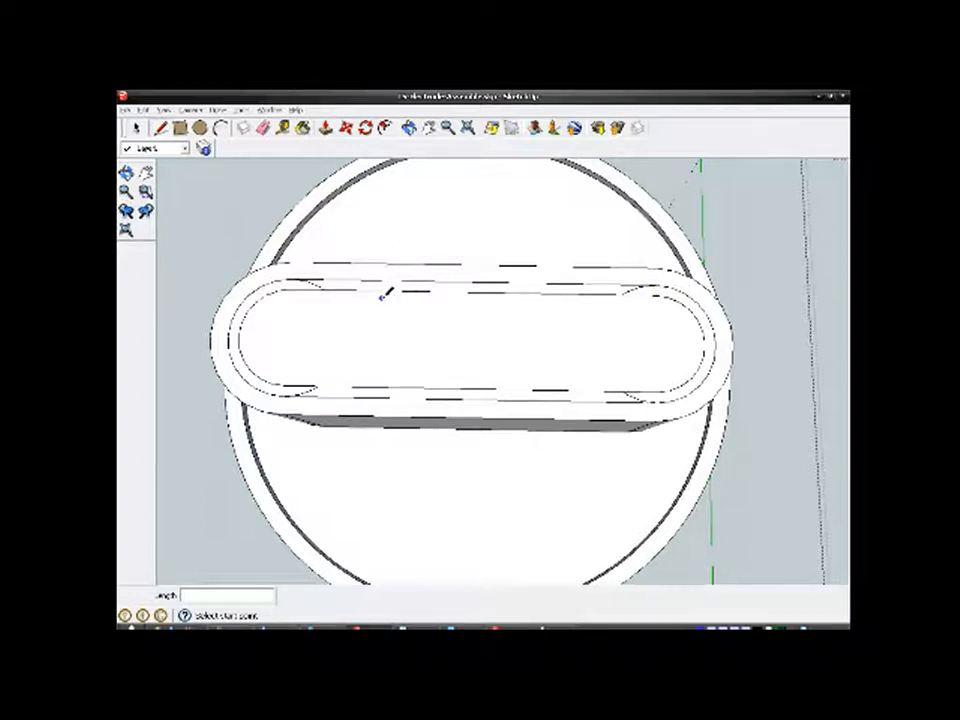
left_click(264, 130)
scroll(325, 312, "up", 5)
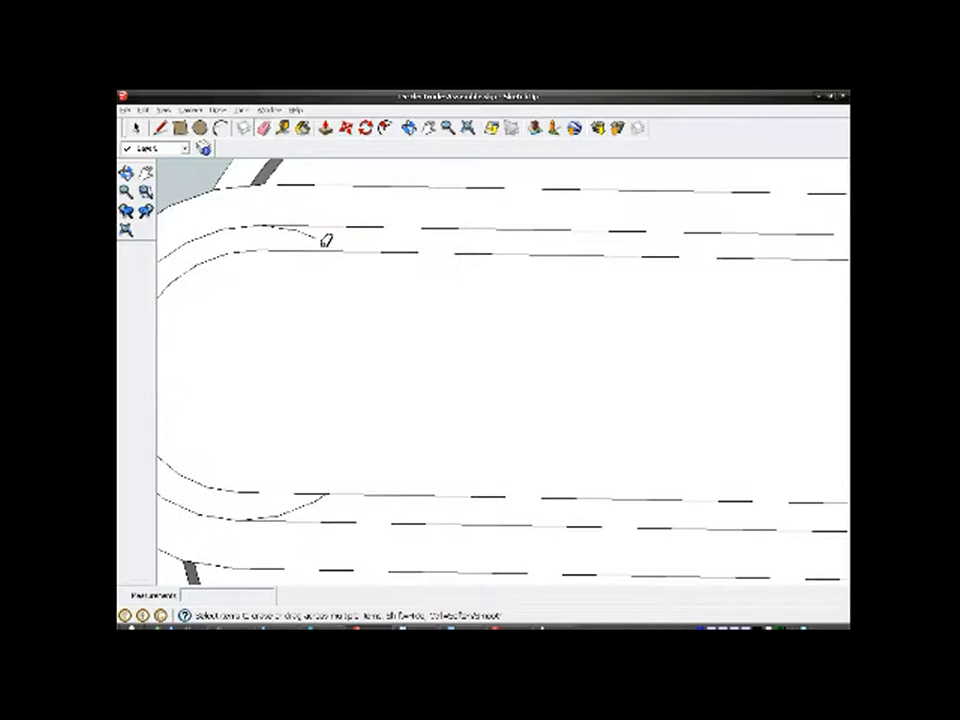
left_click_drag(325, 238, 325, 239)
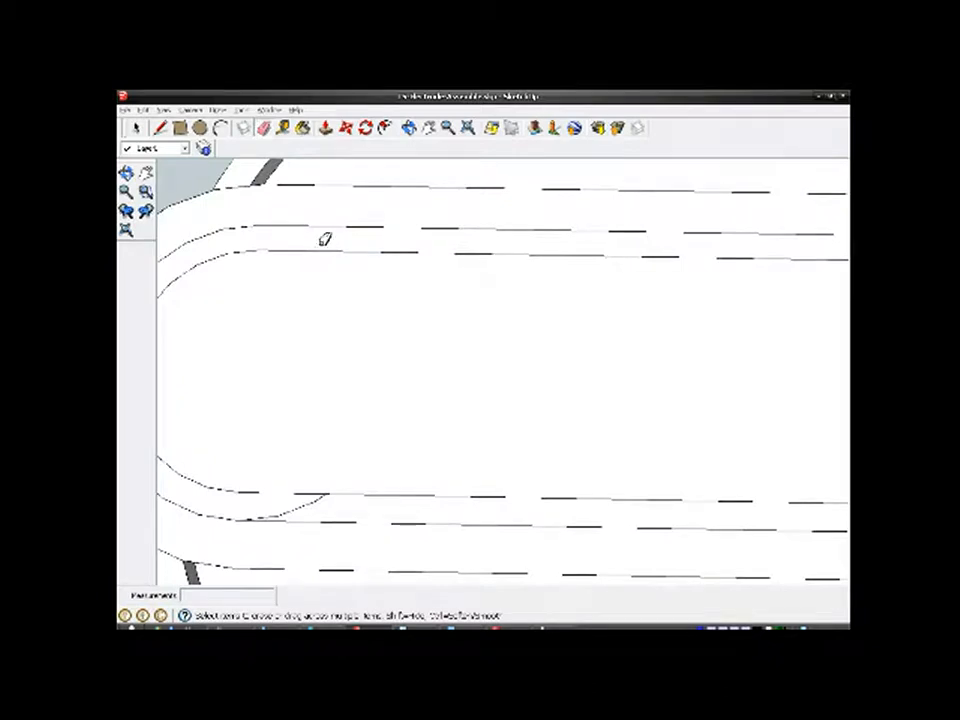
left_click(306, 501)
scroll(291, 434, "down", 5)
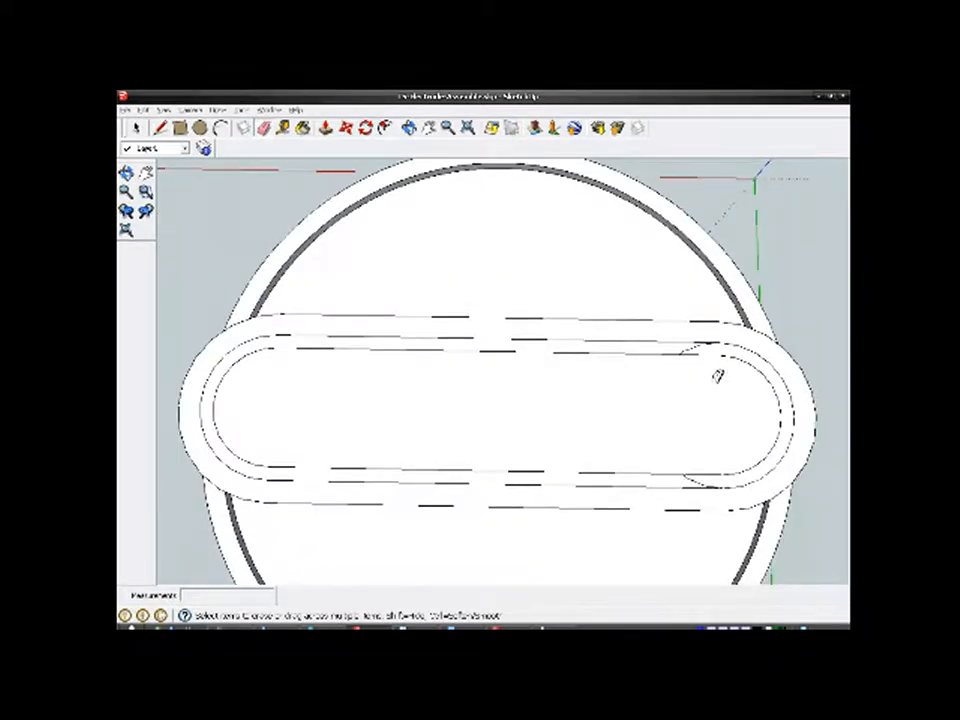
scroll(717, 376, "up", 3)
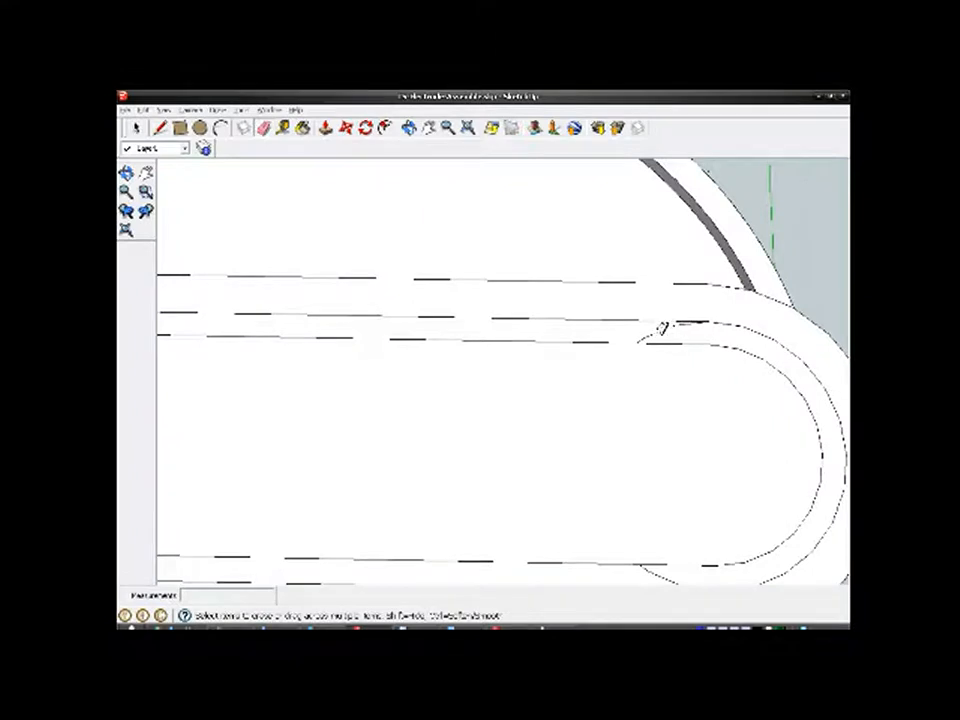
scroll(665, 325, "down", 4)
scroll(690, 452, "up", 4)
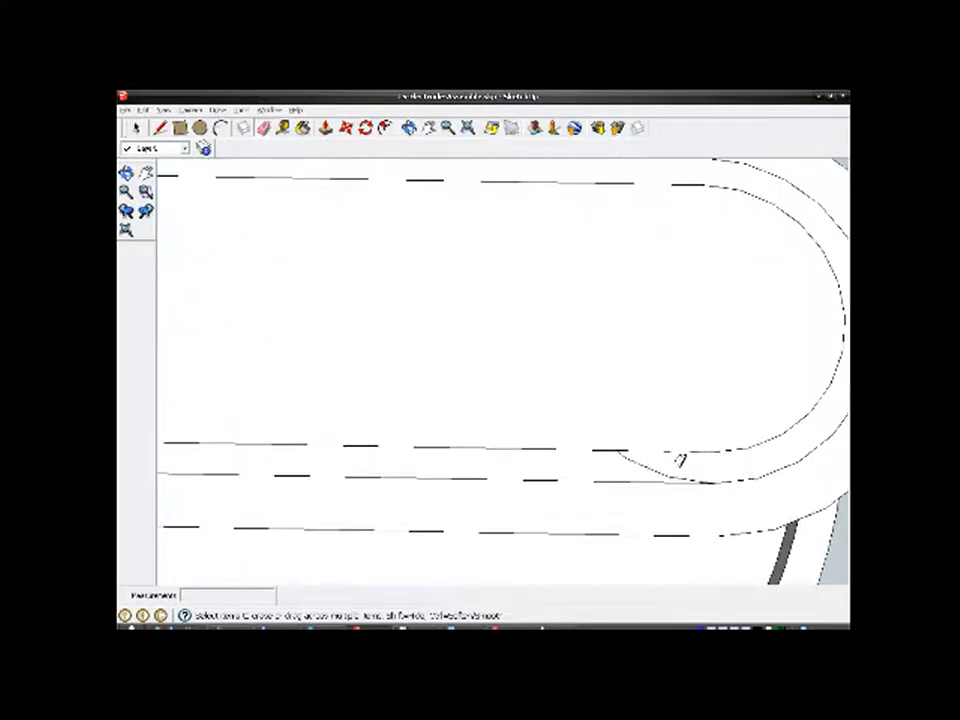
scroll(640, 455, "down", 3)
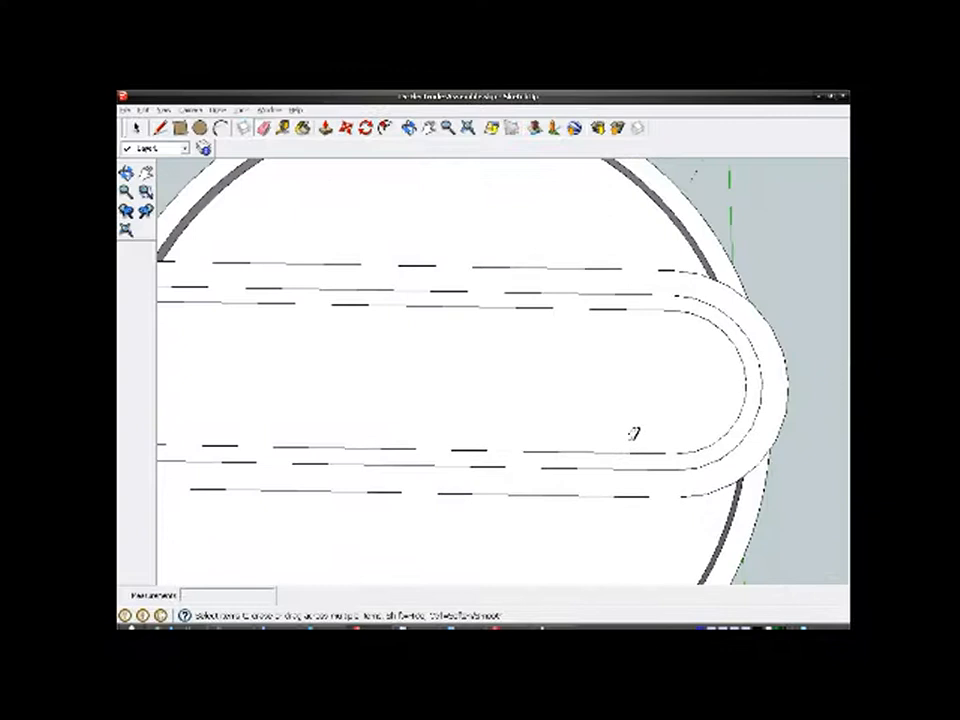
Step: Delete the face covering the housing's slot to reopen it
right_click(617, 382)
left_click(630, 401)
scroll(622, 277, "down", 3)
middle_click_drag(616, 437, 571, 318)
Step: Push the outer ring of the housing rim down to the round base with Push/Pull, thinning the wall
key("p")
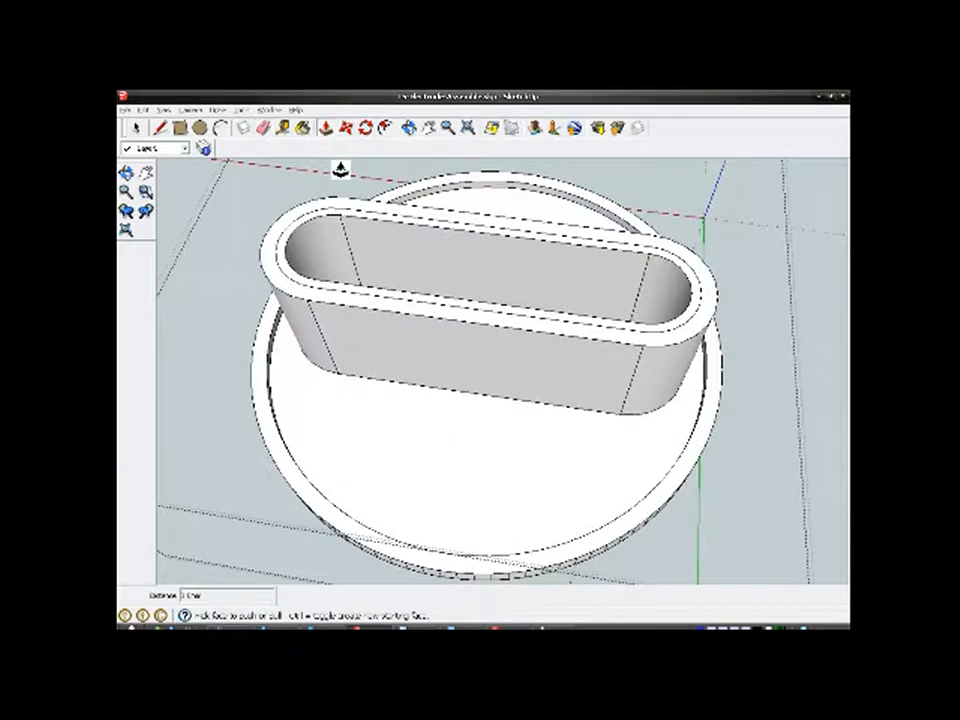
scroll(420, 365, "up", 3)
mouse_move(397, 281)
left_mouse_down()
mouse_move(424, 427)
mouse_move(354, 420)
left_mouse_up()
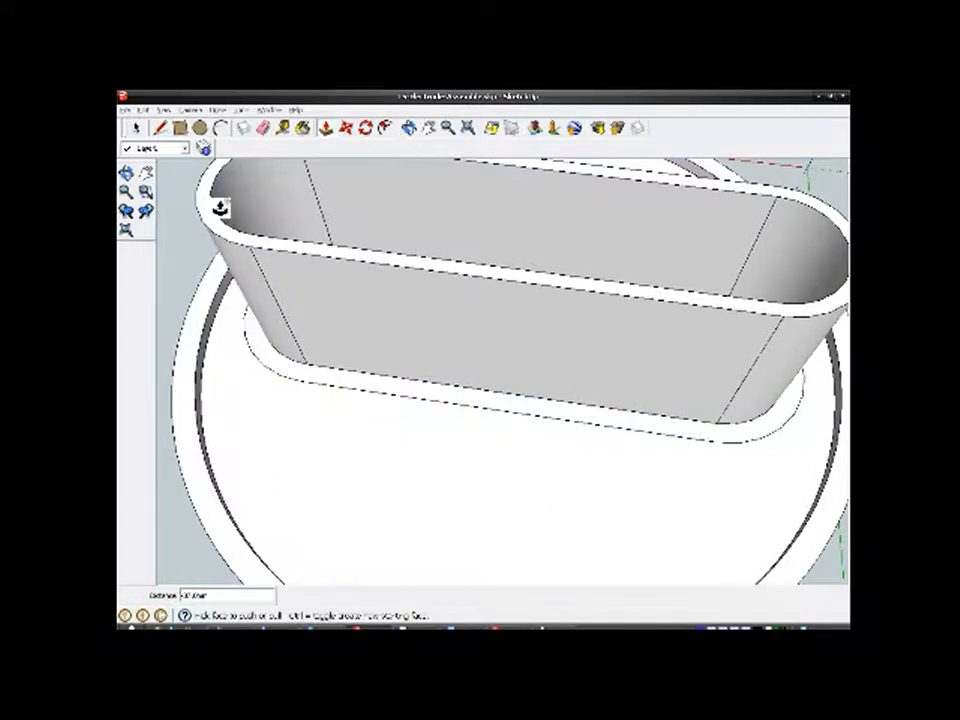
Step: Erase the leftover outline of the former outer wall on the base around the housing
key("space")
left_click(323, 385)
key("Delete")
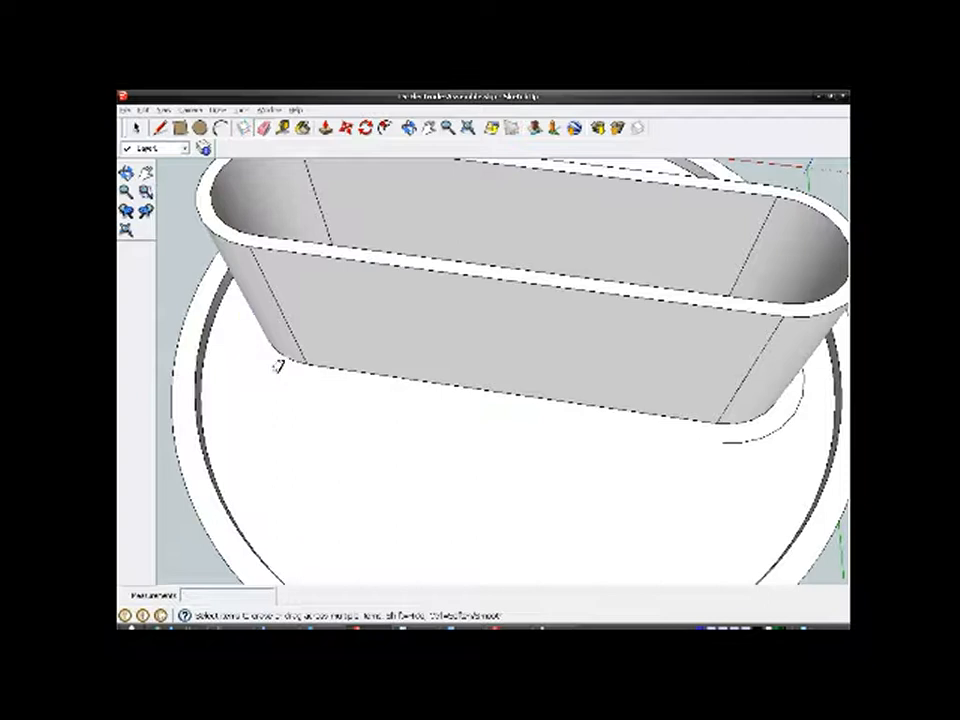
left_click_drag(733, 434, 780, 433)
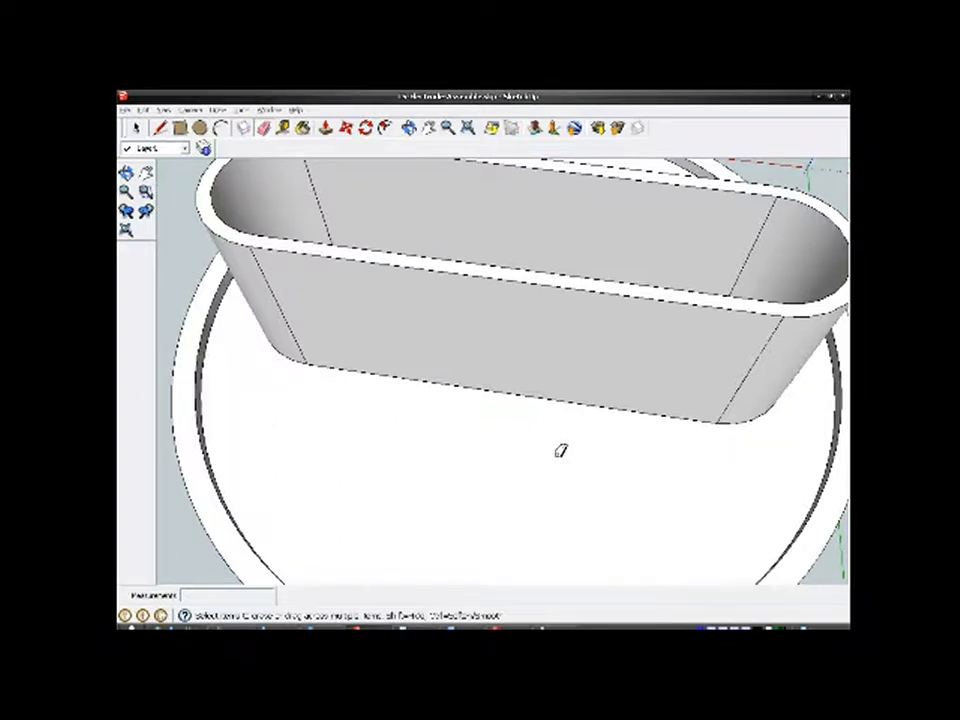
Step: Examine the thinned housing and its base from several sides, with and without X-ray display
scroll(561, 451, "down", 5)
middle_click_drag(660, 461, 499, 456)
scroll(546, 463, "up", 5)
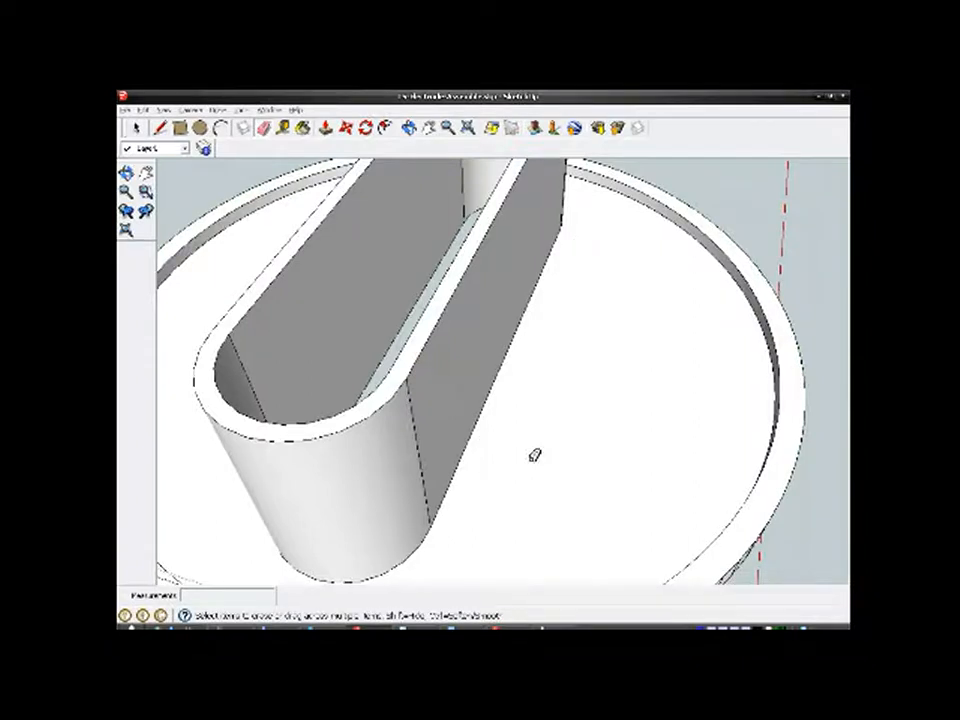
scroll(534, 454, "down", 5)
middle_click_drag(579, 433, 234, 397)
scroll(643, 392, "up", 5)
middle_click_drag(624, 395, 316, 385)
scroll(349, 353, "down", 3)
scroll(648, 369, "up", 3)
scroll(648, 369, "down", 3)
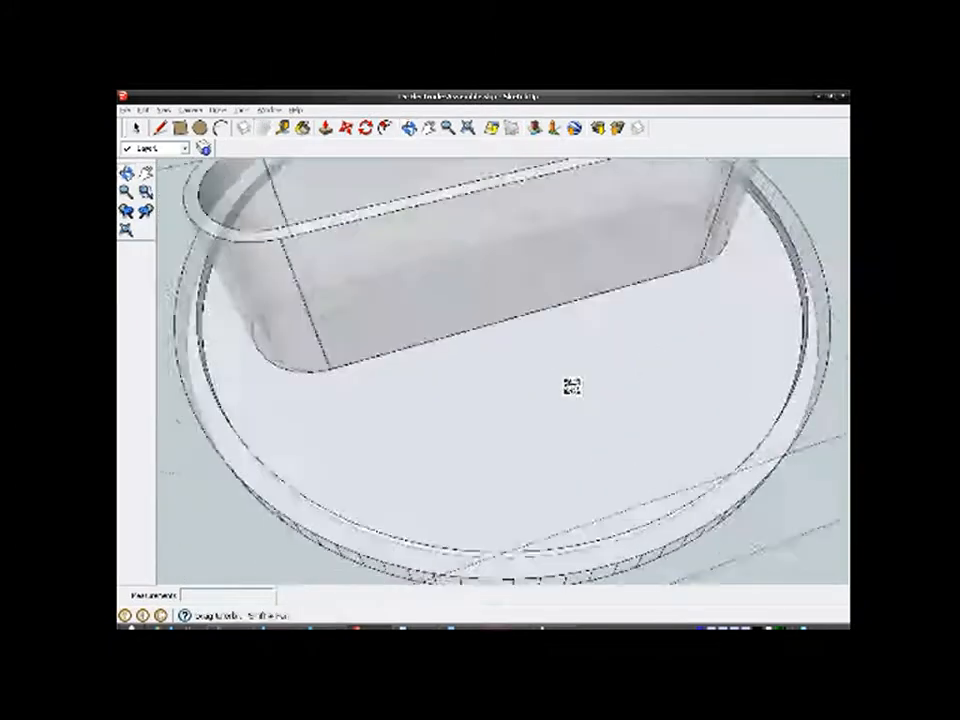
middle_click_drag(570, 386, 360, 388)
scroll(750, 358, "down", 2)
scroll(562, 380, "up", 3)
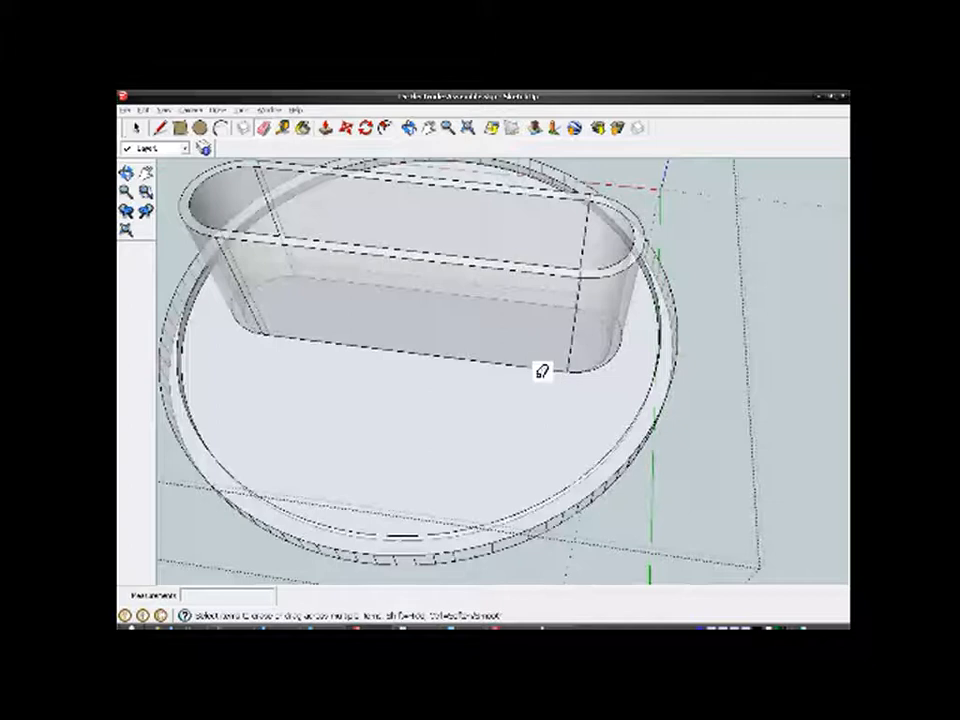
key("x")
scroll(477, 380, "down", 1)
mouse_move(474, 380)
middle_mouse_down()
mouse_move(437, 474)
mouse_move(439, 510)
mouse_move(461, 414)
mouse_move(594, 294)
middle_mouse_up()
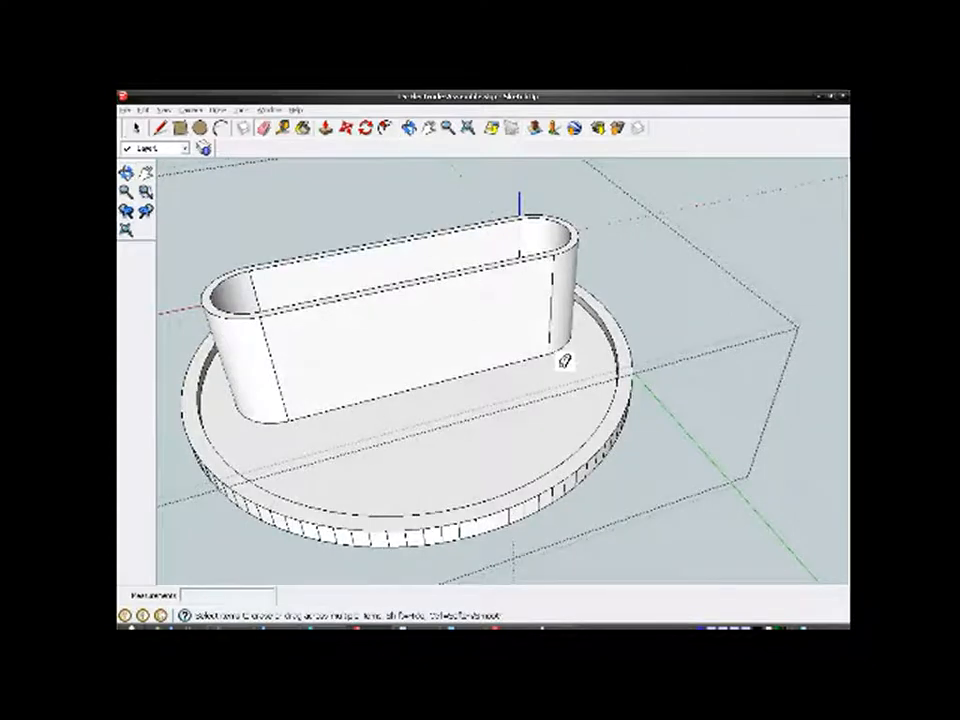
scroll(564, 360, "down", 2)
scroll(325, 345, "up", 3)
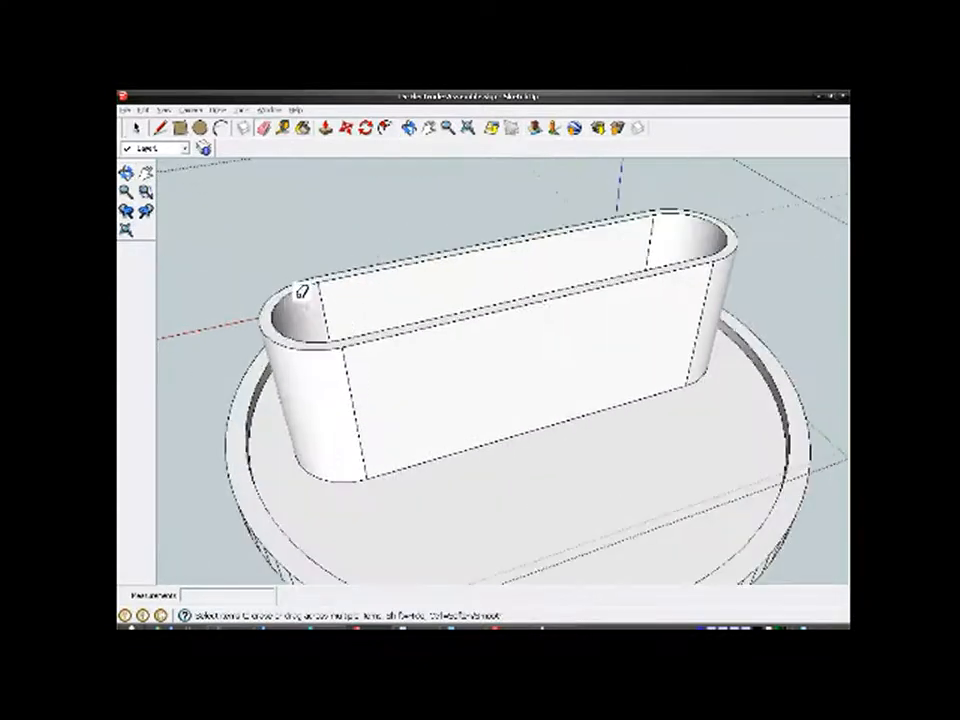
mouse_move(336, 364)
middle_mouse_down()
mouse_move(407, 514)
mouse_move(380, 408)
mouse_move(343, 386)
mouse_move(285, 384)
middle_mouse_up()
Step: Measure the thickness of the housing wall at its rim with the Tape Measure
scroll(366, 384, "down", 2)
mouse_move(366, 384)
middle_mouse_down()
mouse_move(531, 419)
mouse_move(480, 497)
middle_mouse_up()
left_click(283, 127)
scroll(398, 435, "up", 5)
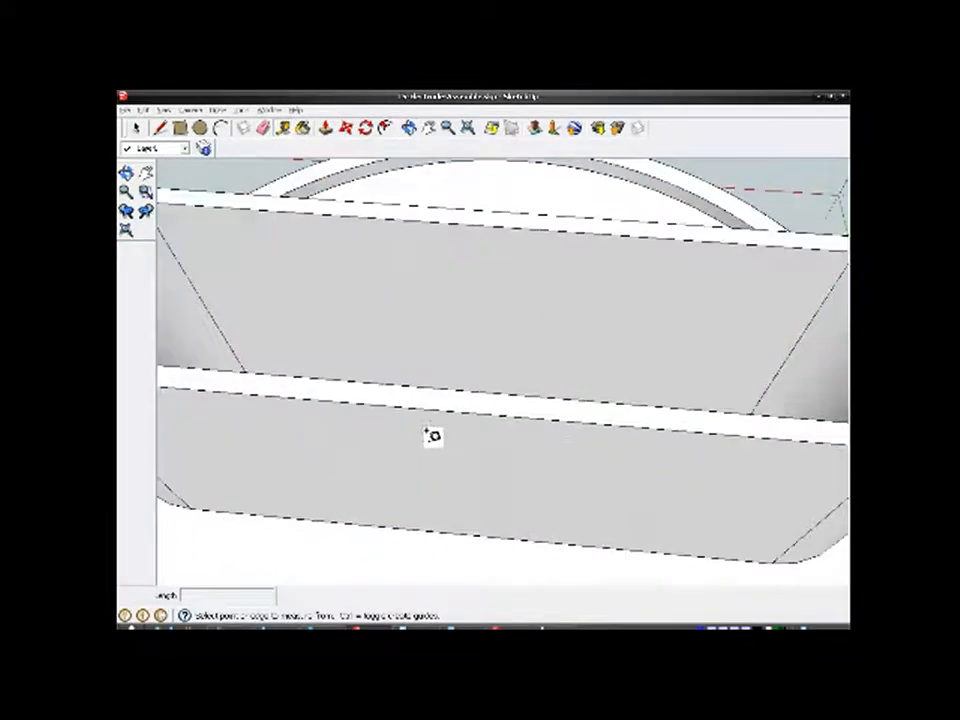
left_click(456, 400)
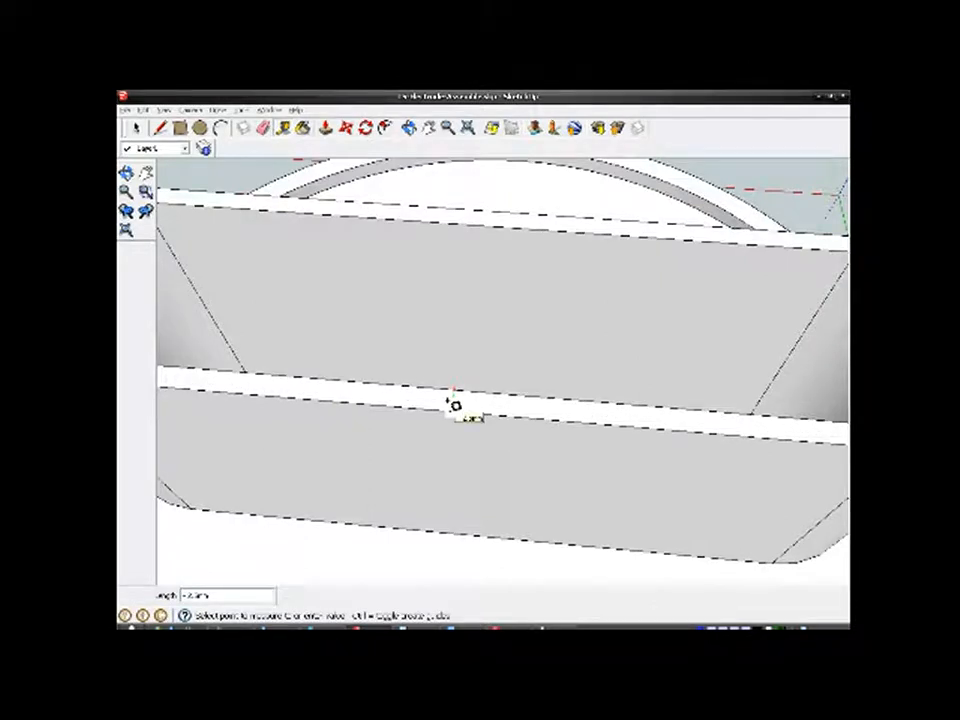
scroll(452, 395, "down", 5)
middle_click_drag(450, 384, 459, 313)
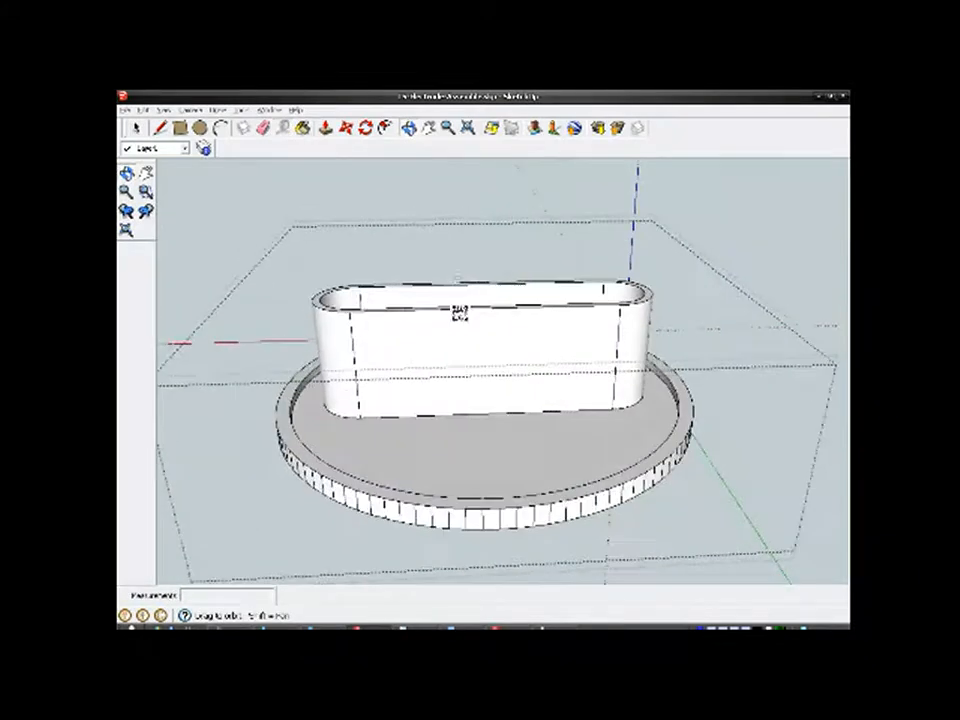
Step: Display hidden geometry and unhide the red and green electrode cylinders inside the housing
left_click(135, 128)
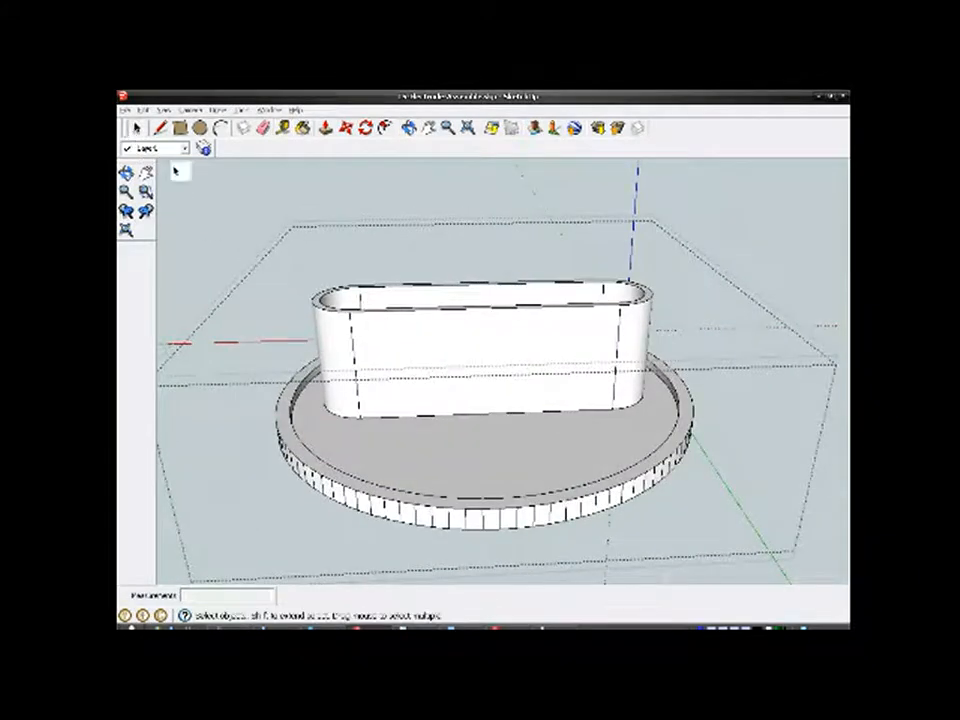
middle_click_drag(479, 407, 448, 448)
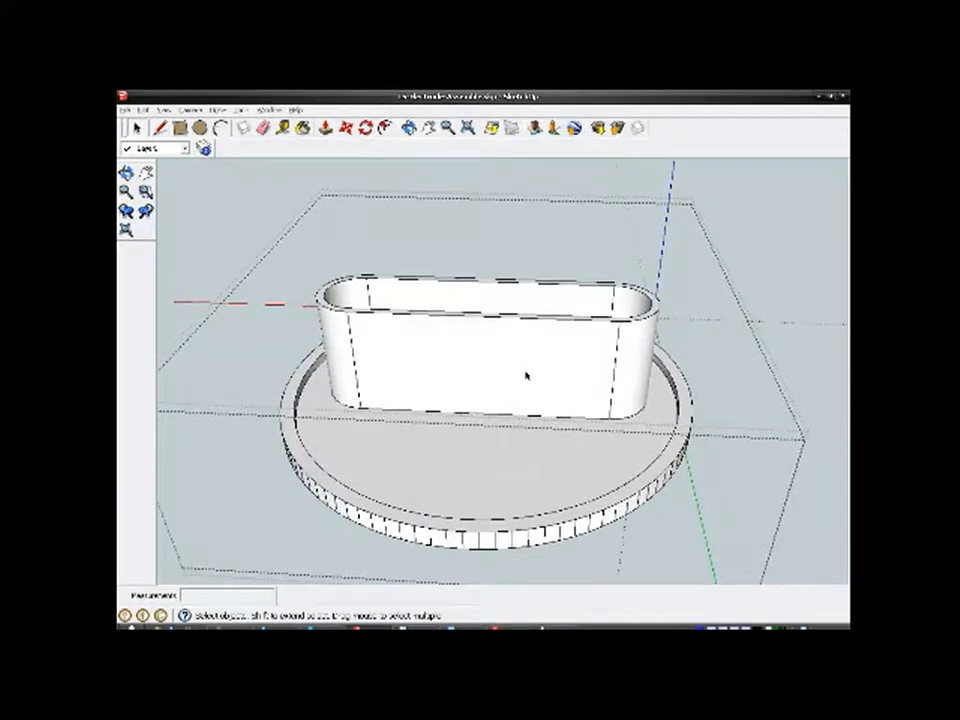
mouse_move(437, 441)
middle_mouse_down()
mouse_move(497, 435)
mouse_move(441, 450)
middle_mouse_up()
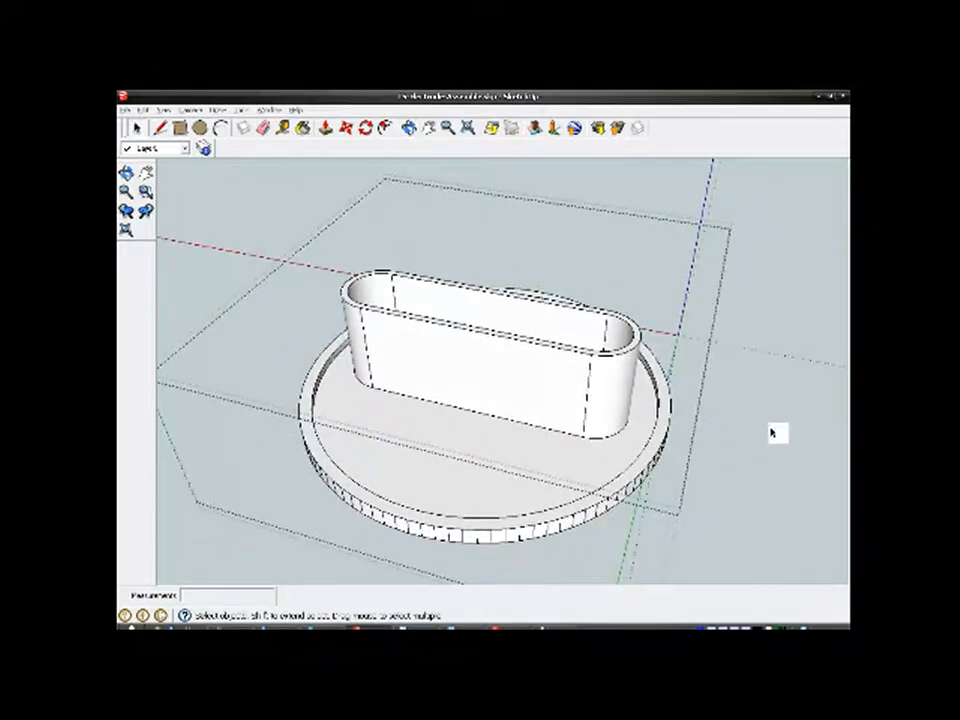
left_click(545, 463)
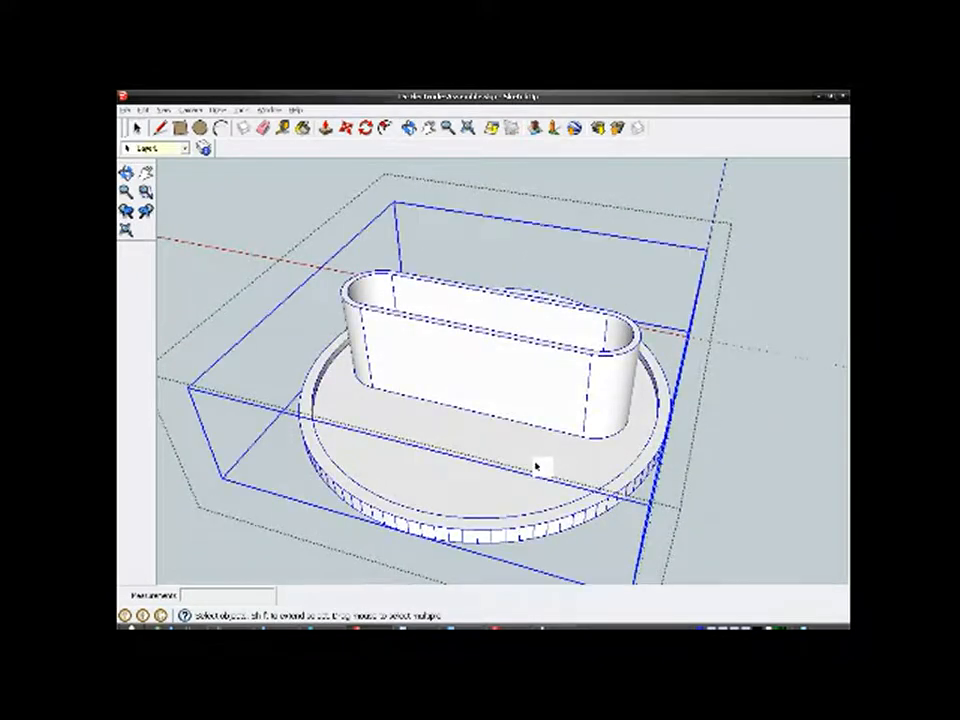
left_click(164, 110)
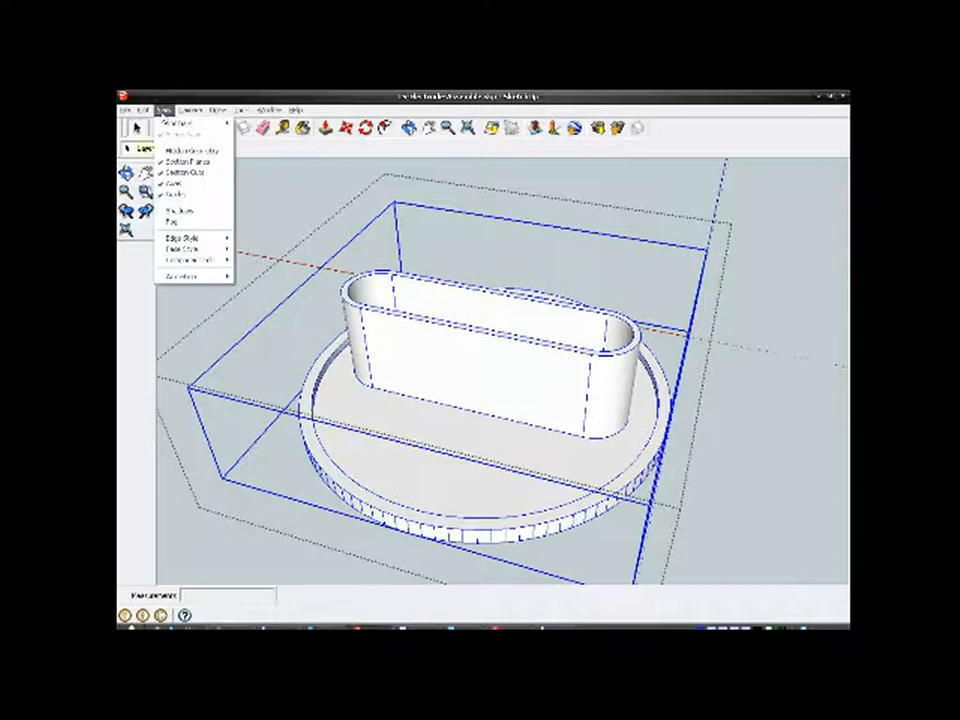
left_click(172, 148)
left_click(397, 297)
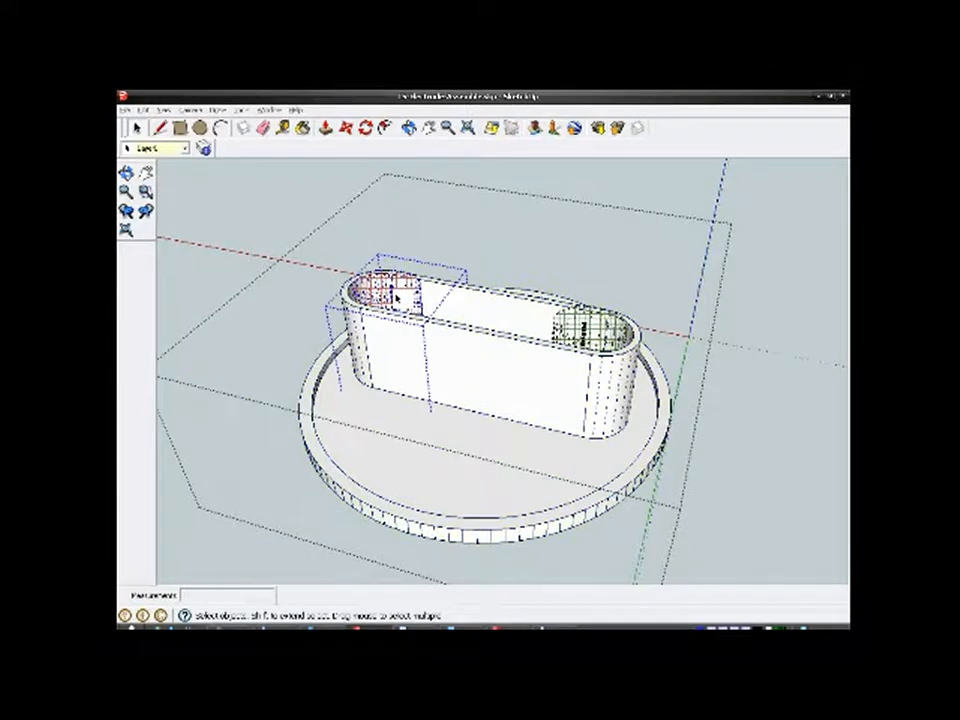
right_click(397, 296)
left_click(418, 312)
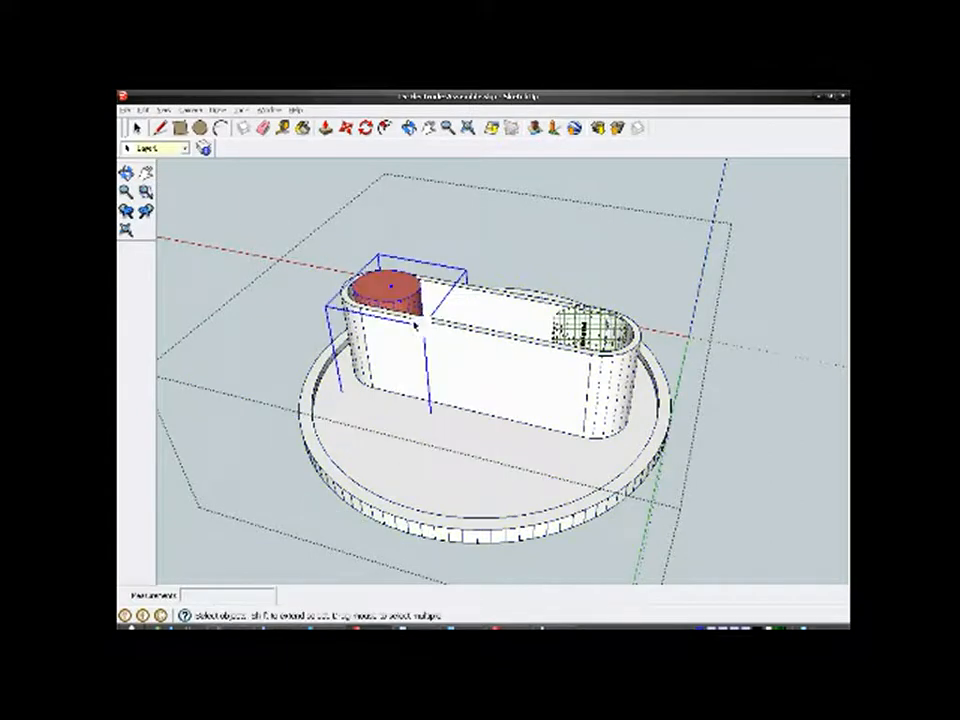
left_click(598, 336)
right_click(598, 336)
left_click(615, 348)
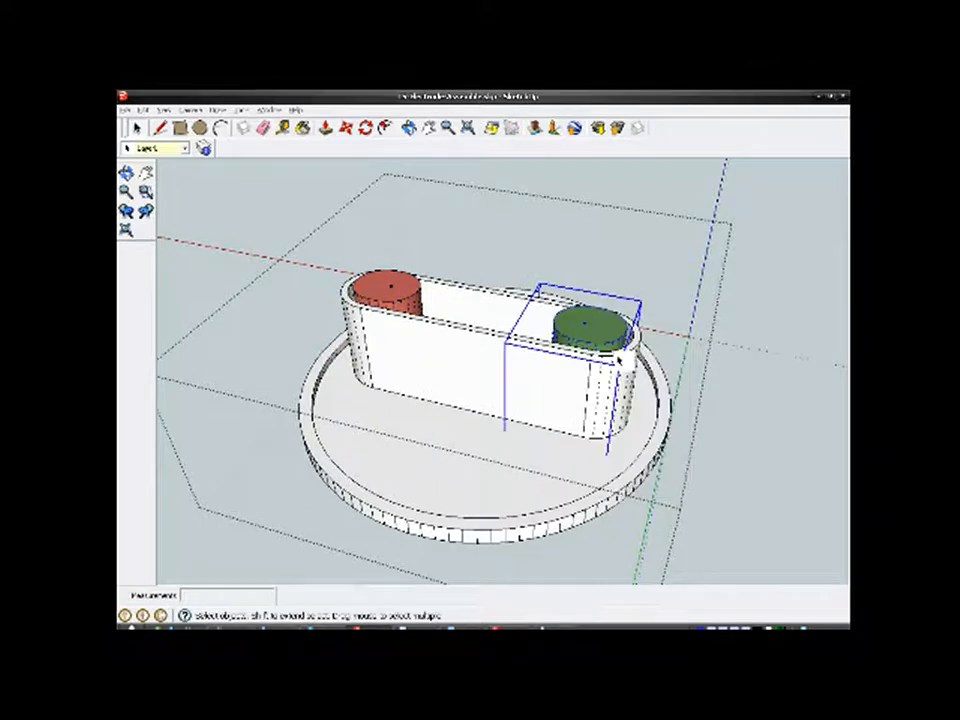
Step: Export only the selected lid cover as an ASCII STL in millimeters, overwriting the existing Lid-Cover STL file
left_click(436, 427)
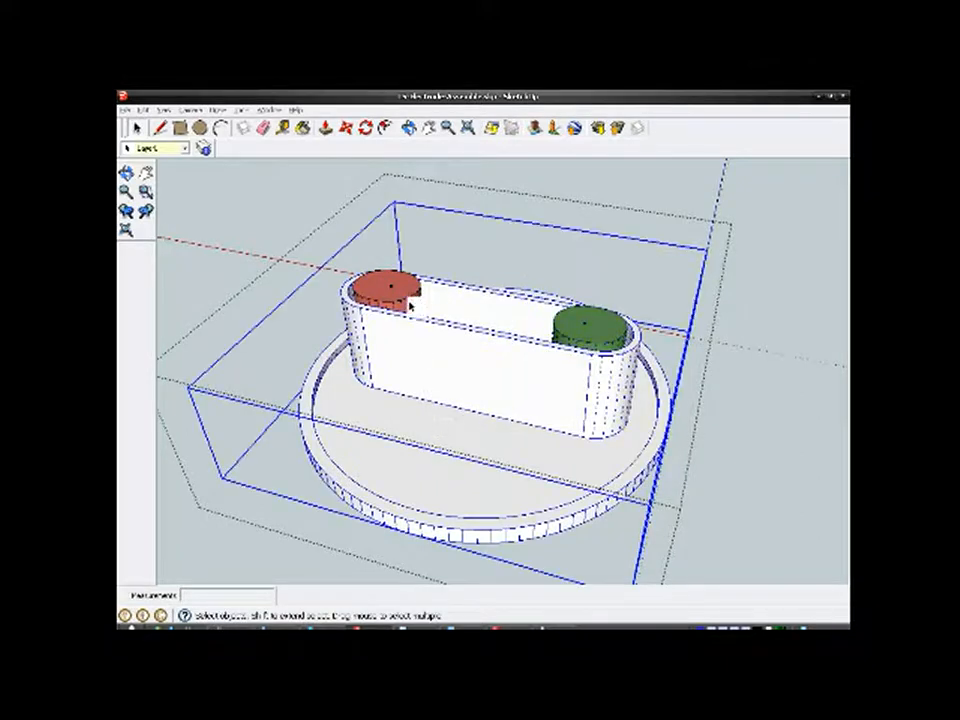
left_click(404, 299)
left_click(398, 455)
left_click(125, 110)
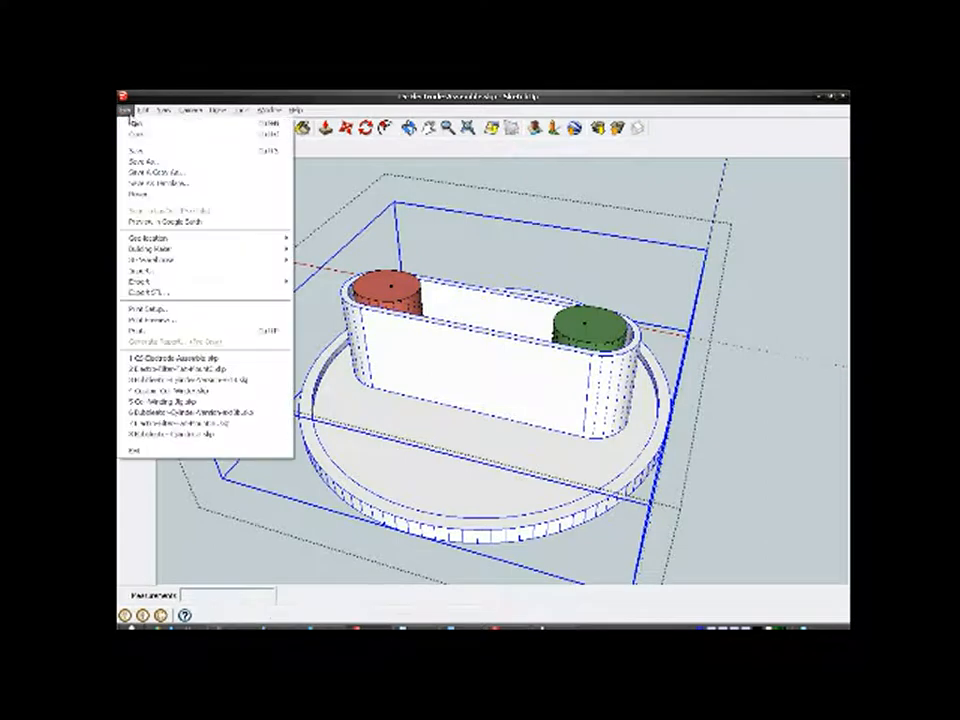
left_click(172, 293)
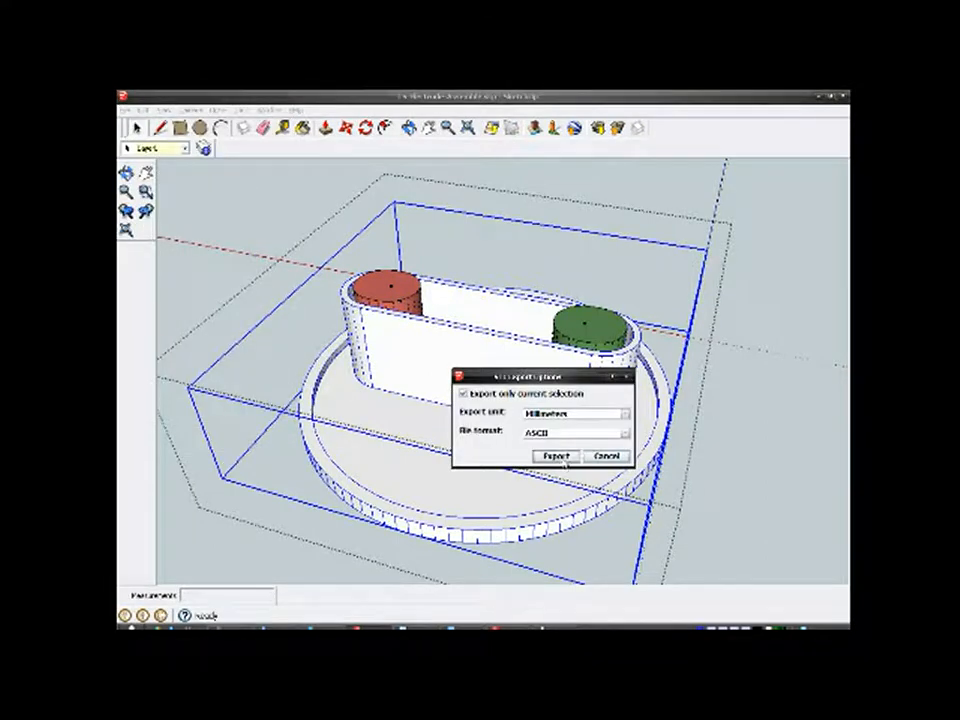
left_click(556, 456)
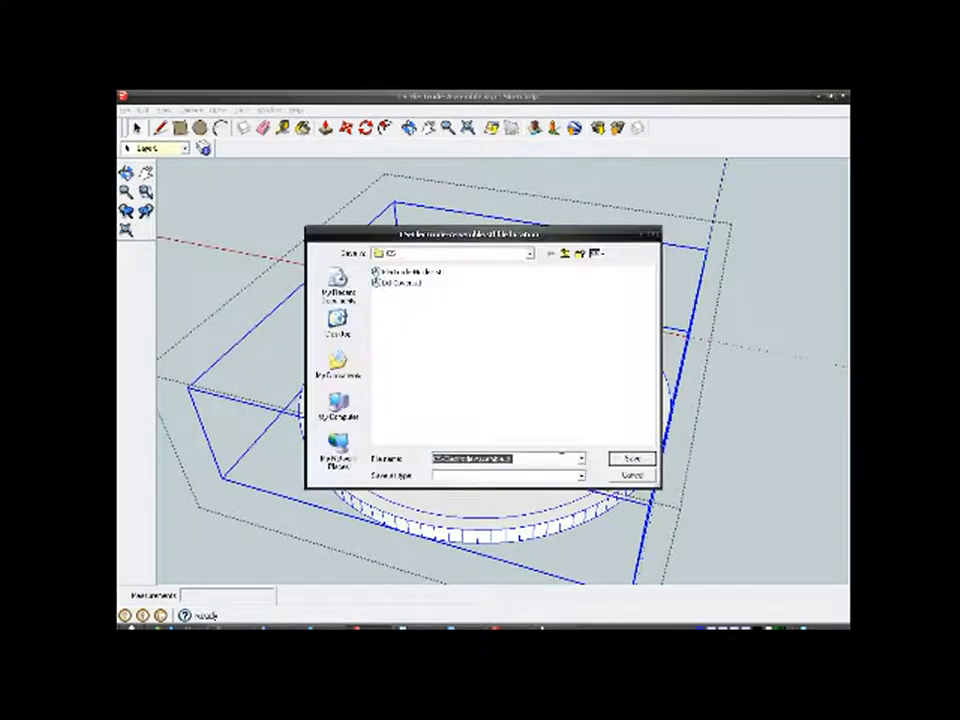
left_click(415, 289)
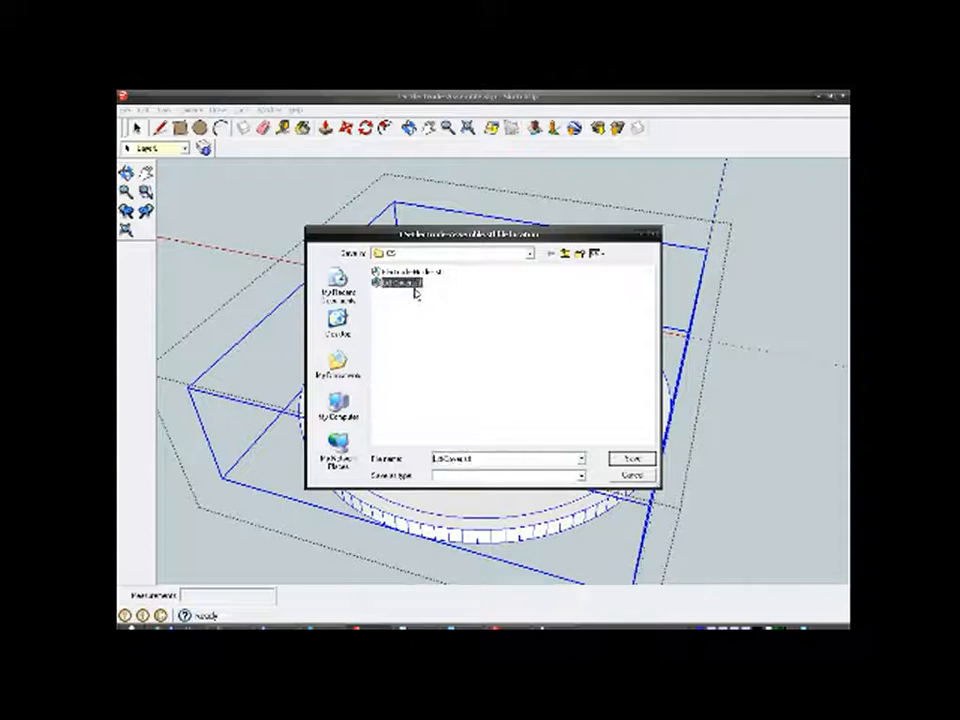
left_click(627, 459)
left_click(456, 380)
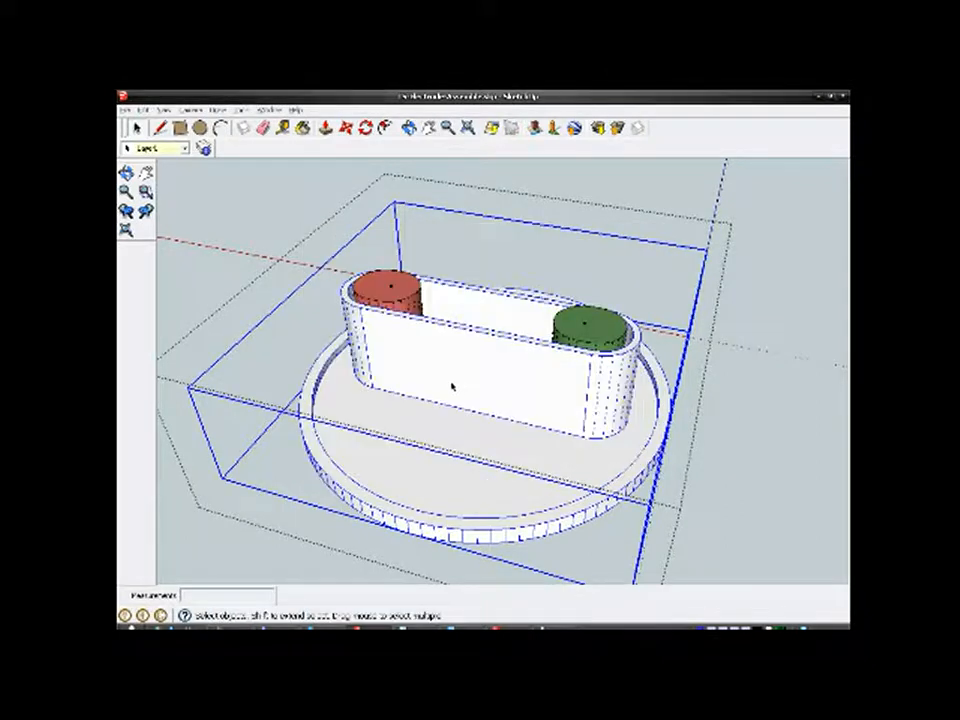
Step: Switch to Repetier-Host, reload the changed lid cover file and inspect the updated model in object placement
scroll(456, 386, "down", 2)
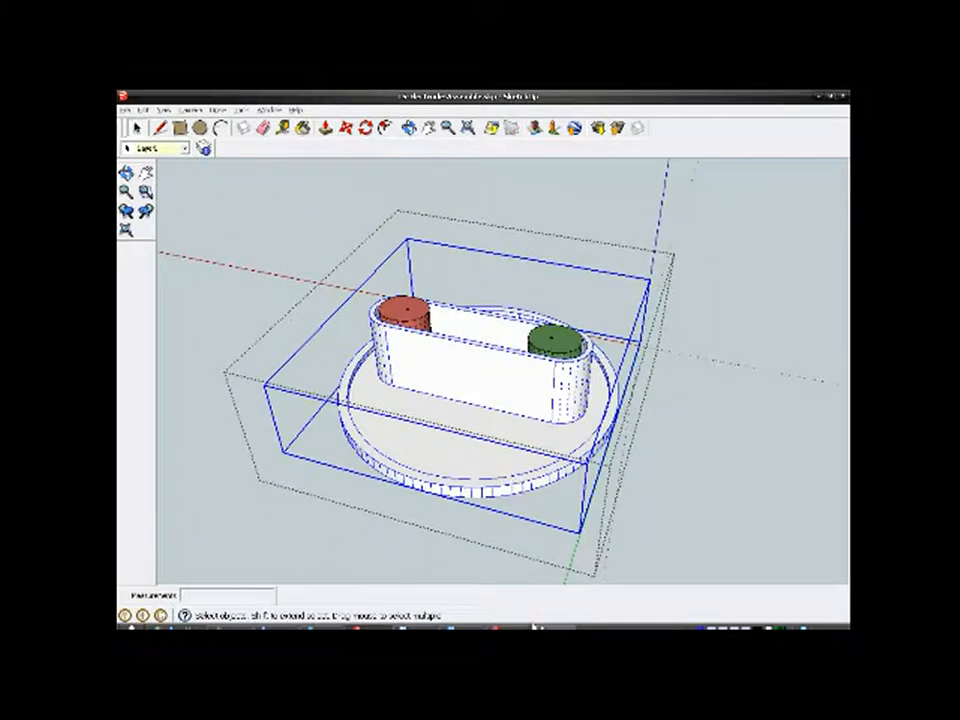
left_click(543, 627)
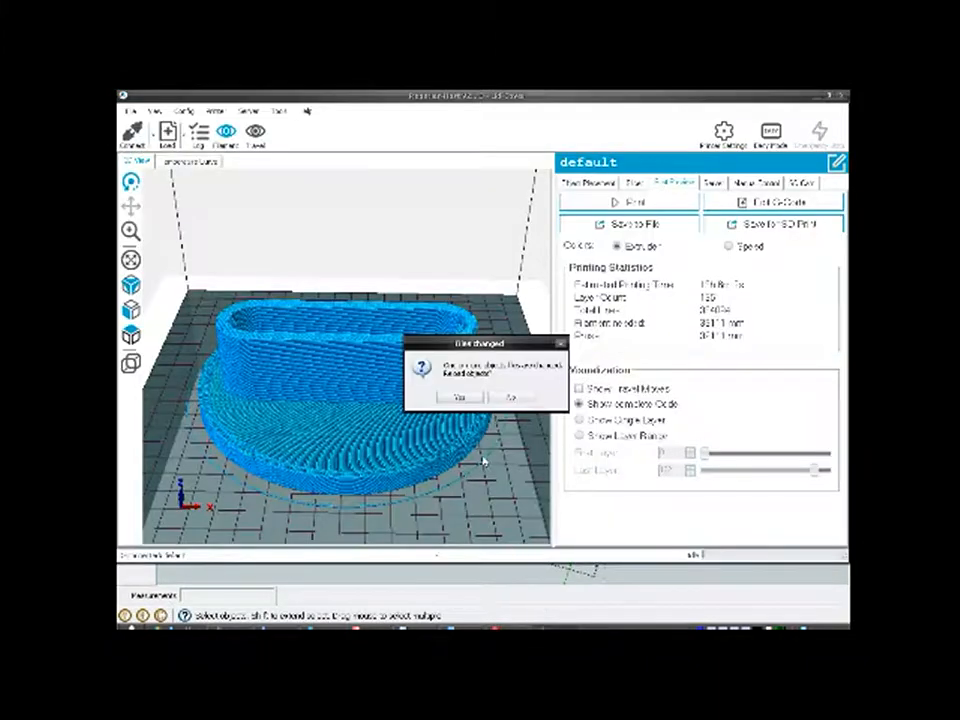
left_click(459, 398)
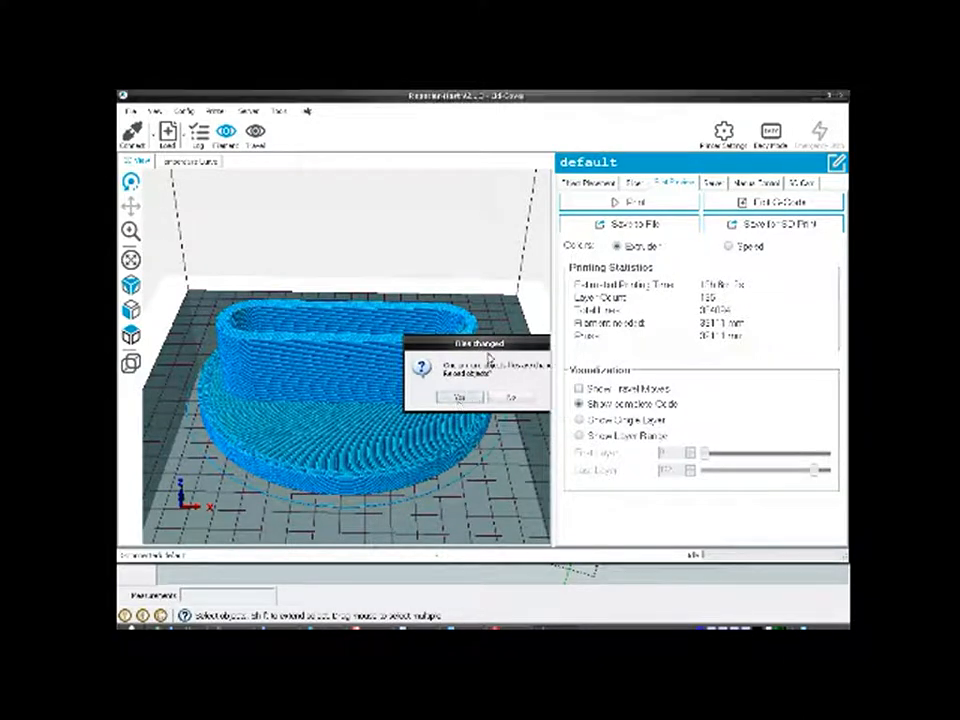
left_click(588, 184)
left_click_drag(397, 413, 370, 428)
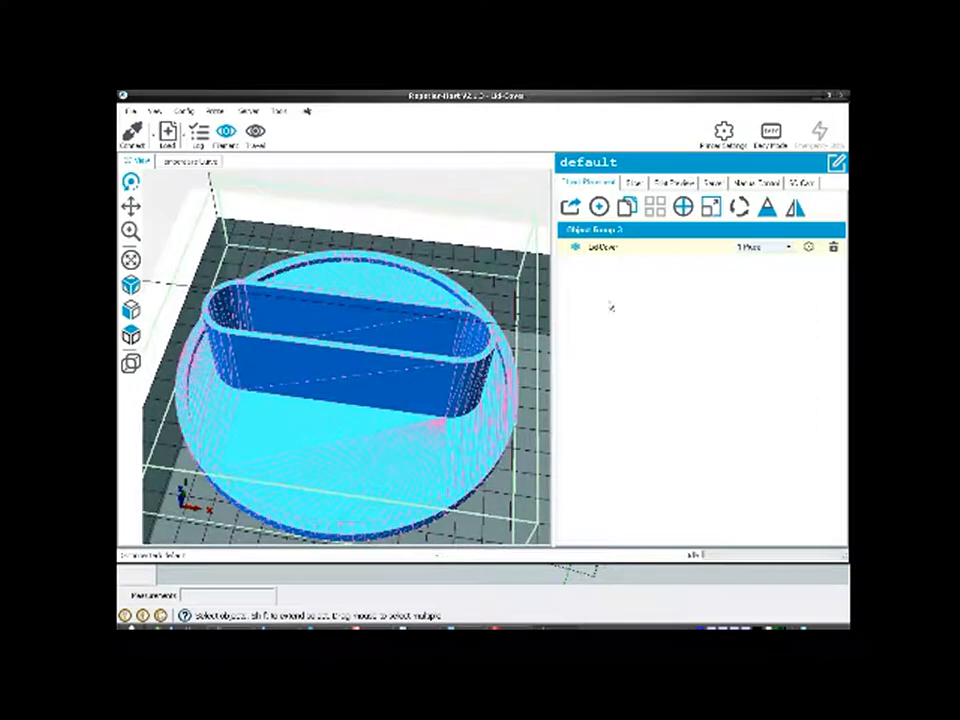
Step: Slice the reloaded lid cover with Slic3r using the current settings and view the print preview
left_click(635, 184)
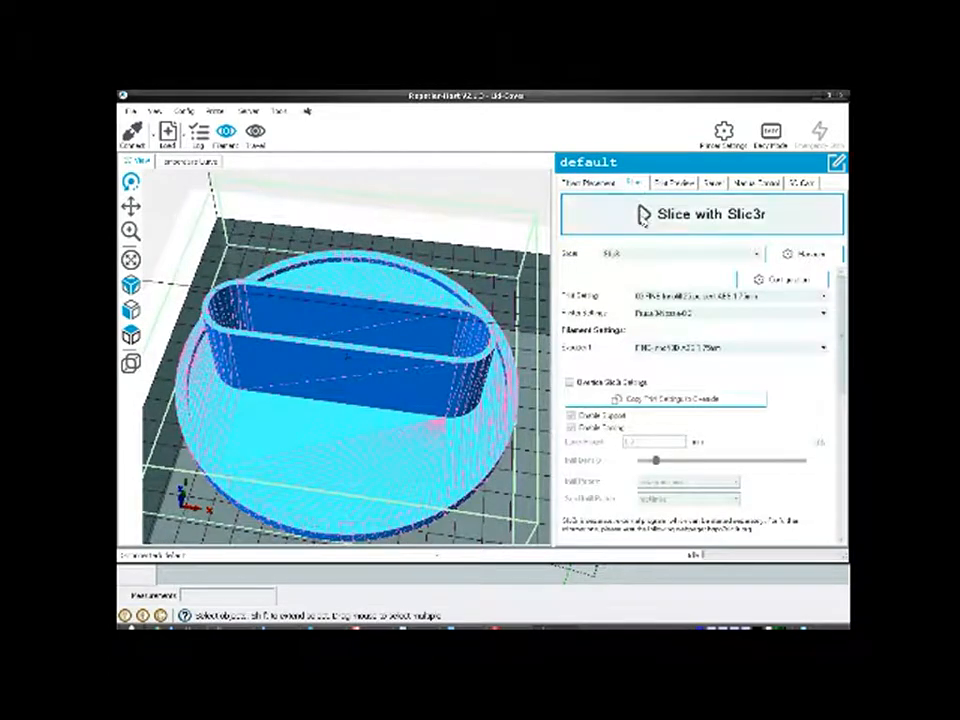
left_click(640, 214)
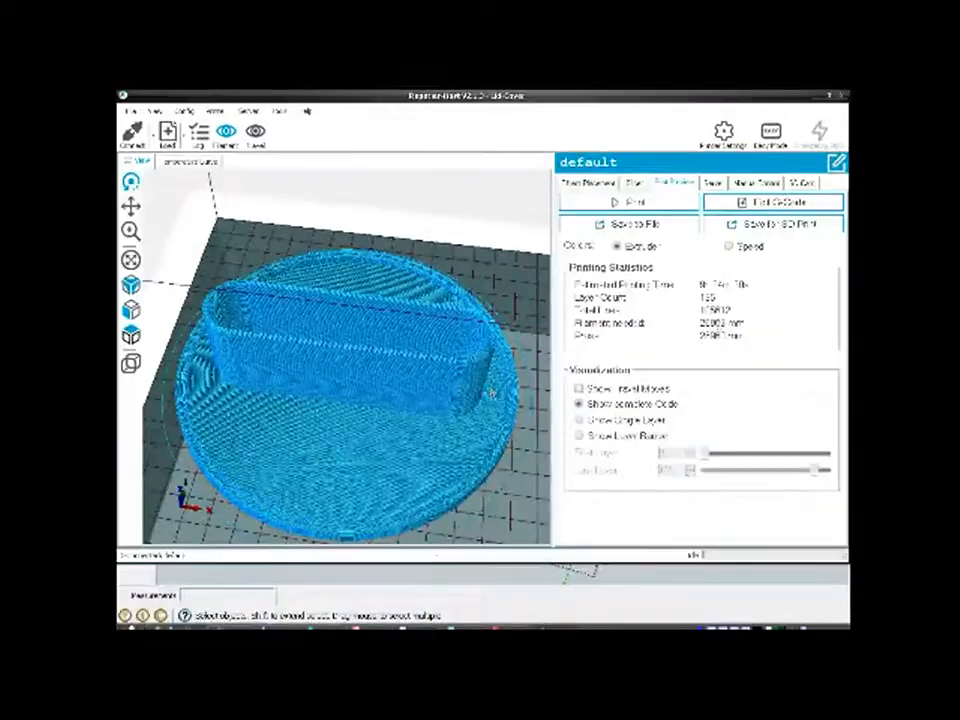
left_click_drag(346, 384, 330, 413)
Step: Save the sliced G-code over the existing Lid-Cover.gcode file
left_click(634, 223)
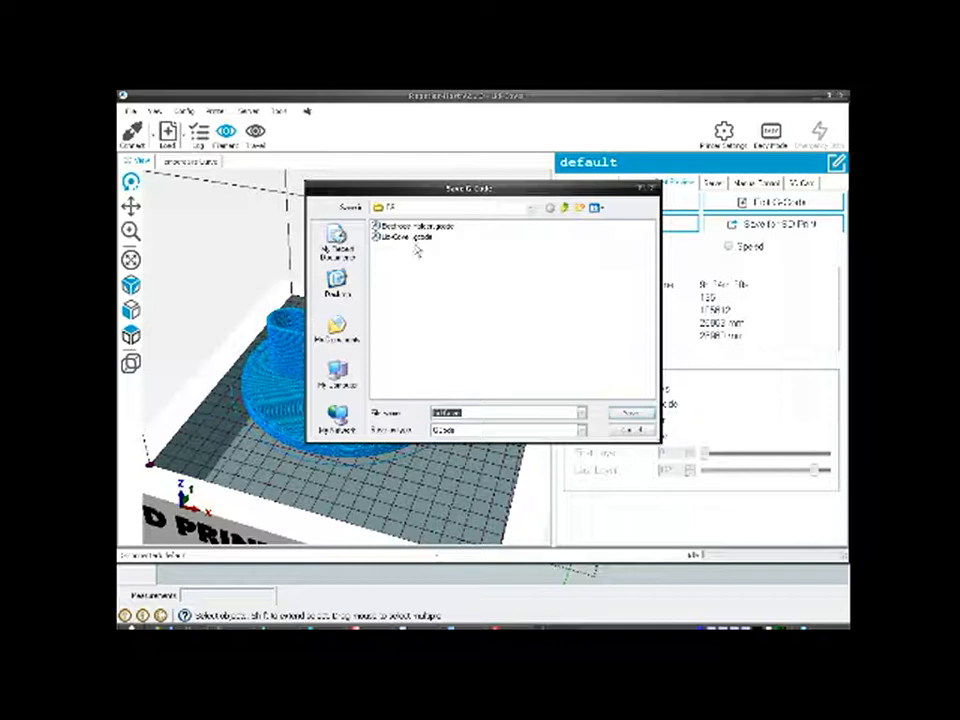
left_click(410, 240)
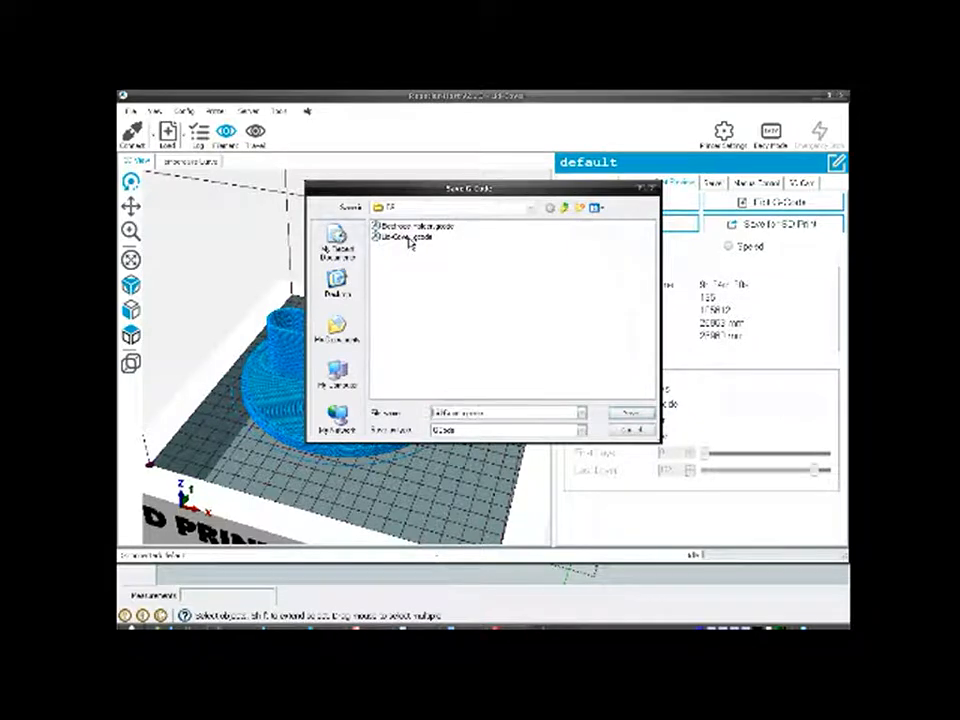
left_click(627, 415)
left_click(470, 397)
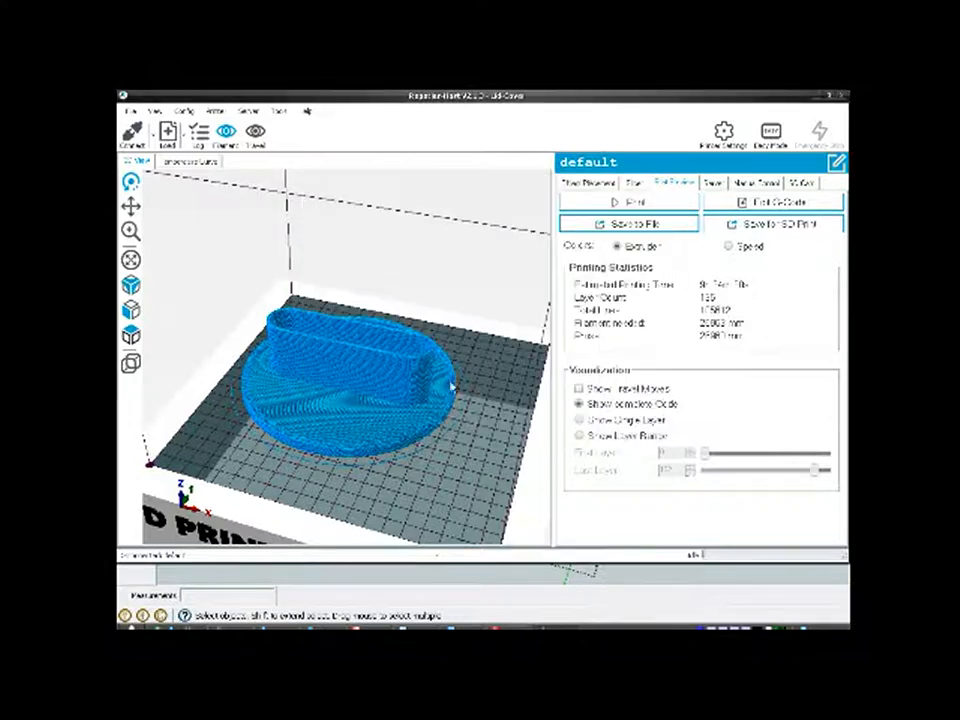
Step: Center the lid cover on the print bed
left_click_drag(450, 366, 395, 398)
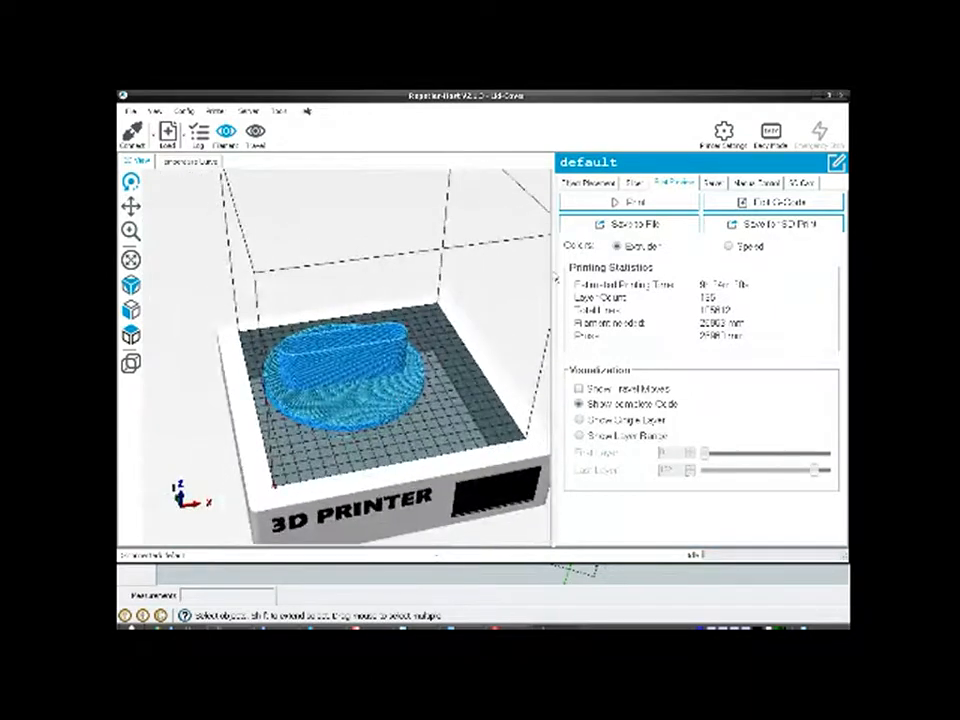
left_click(632, 184)
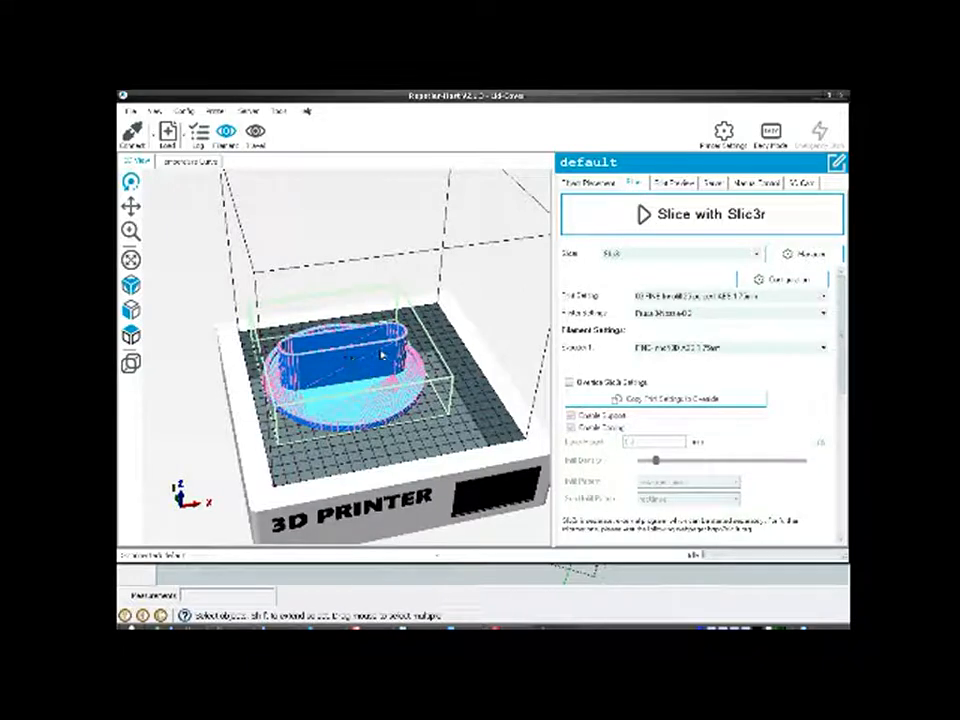
left_click(592, 184)
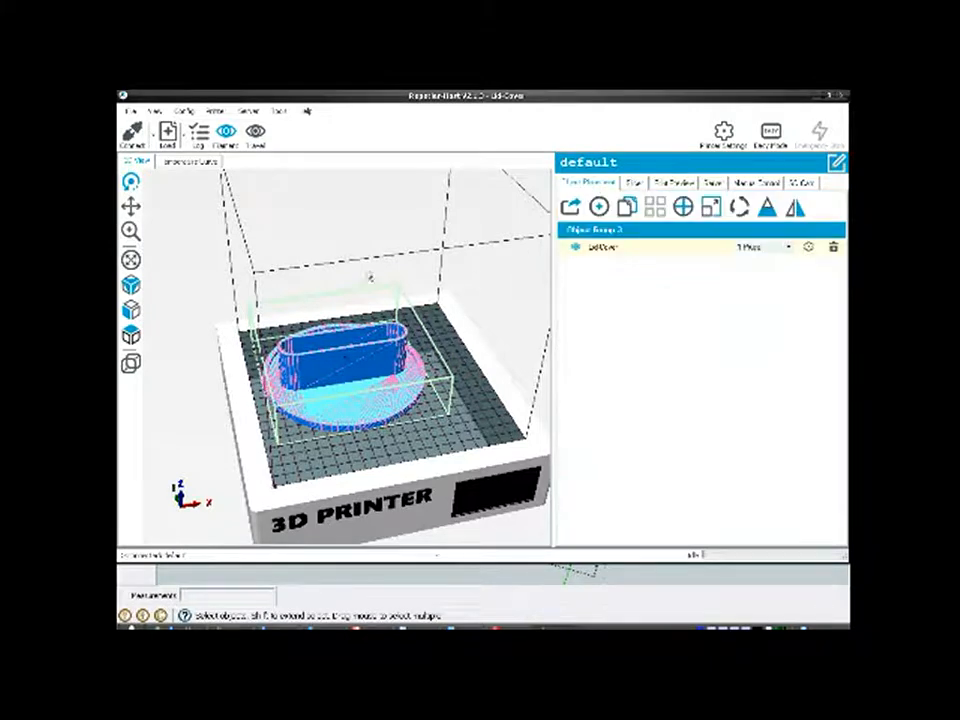
left_click_drag(390, 296, 355, 470)
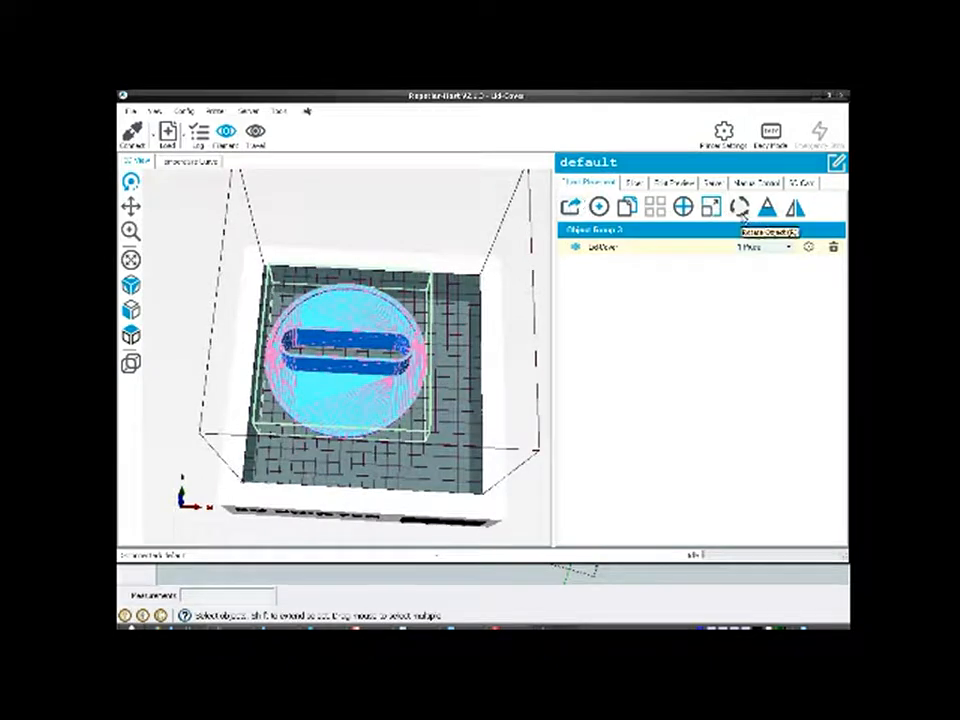
left_click(739, 207)
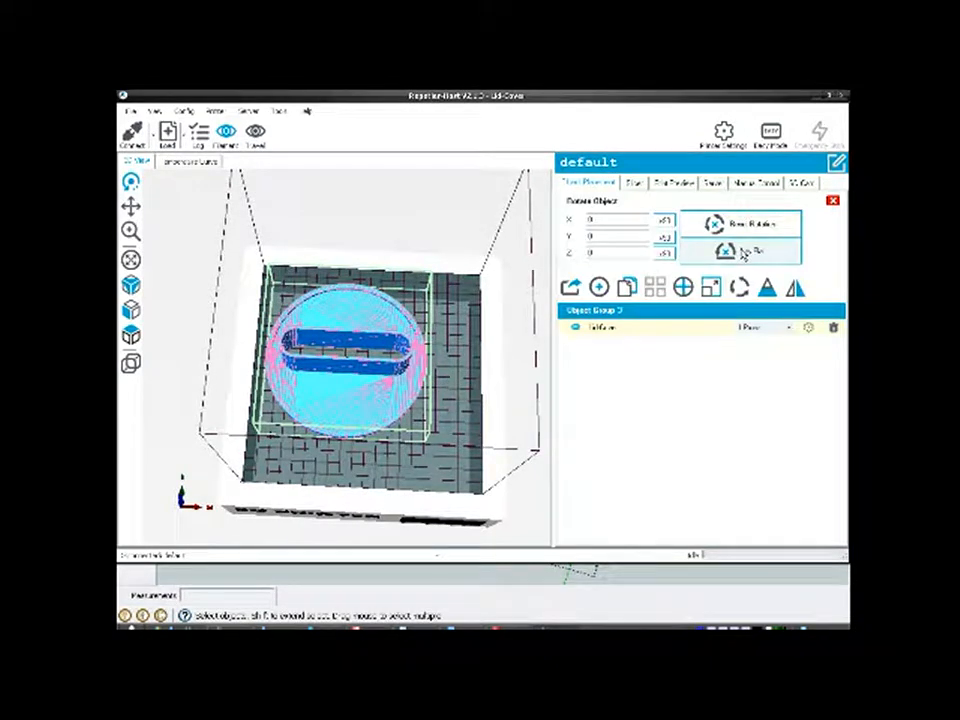
left_click(683, 288)
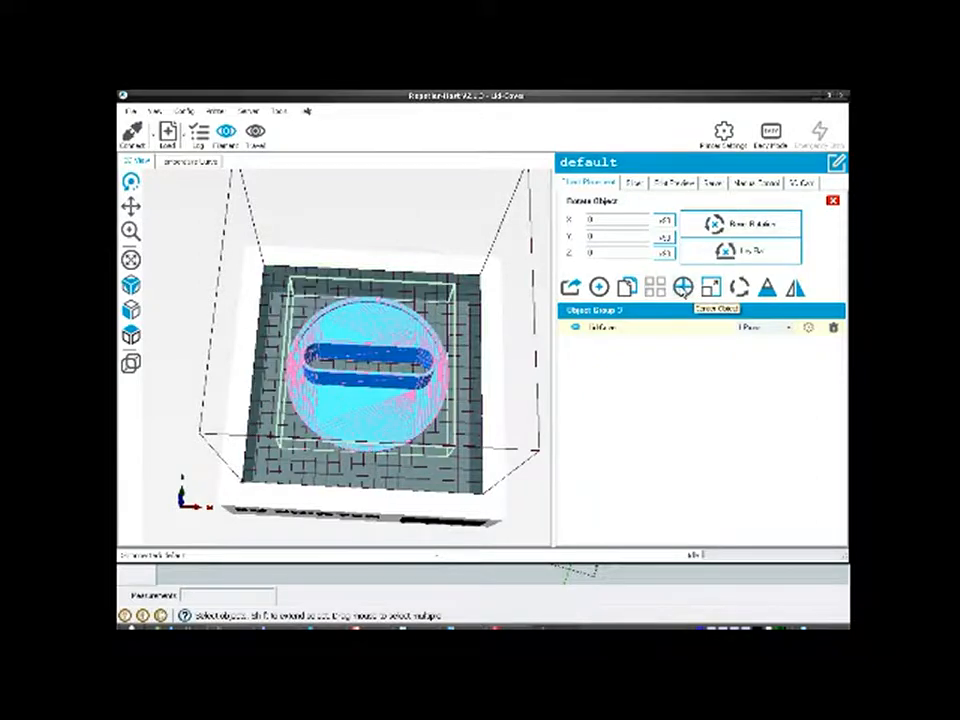
Step: Slice the centered lid cover again with Slic3r and view the generated toolpaths
left_click(635, 184)
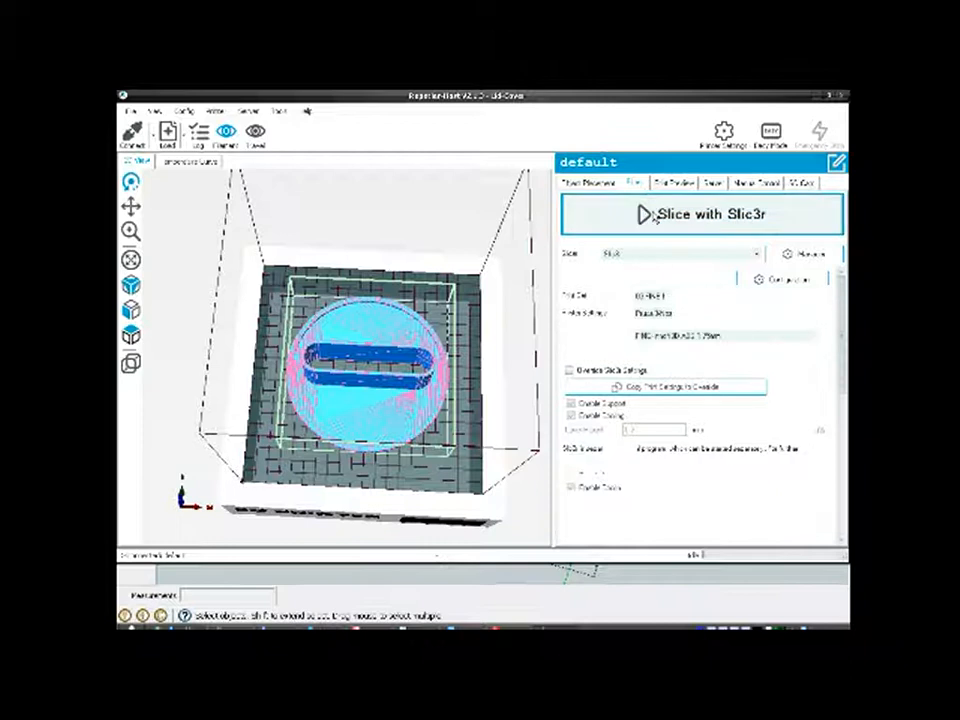
left_click(652, 216)
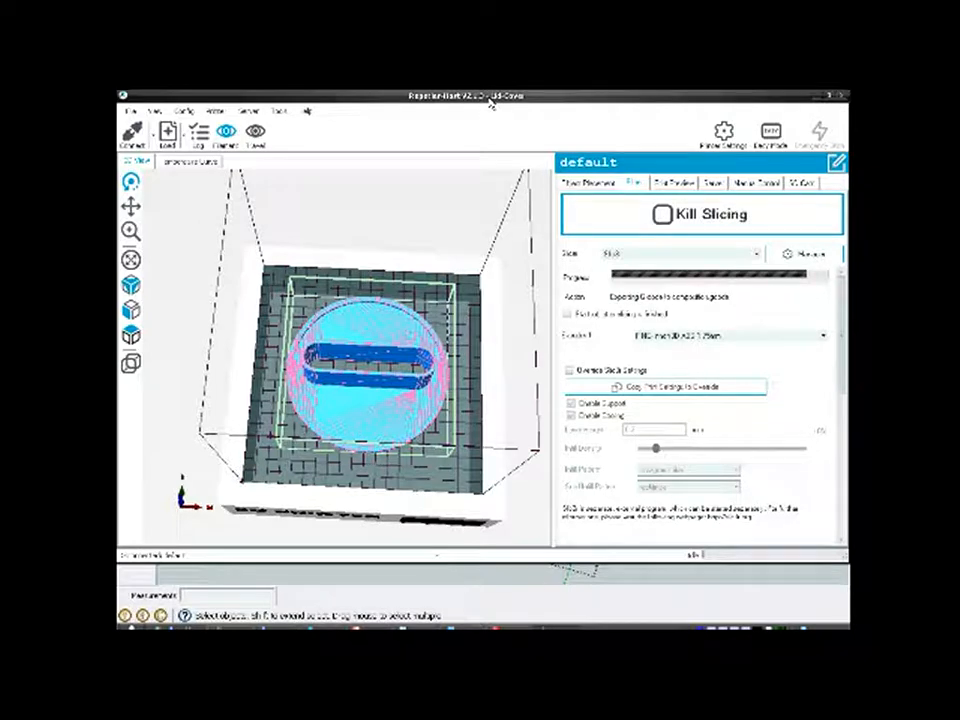
left_click_drag(403, 398, 384, 444)
scroll(397, 385, "up", 5)
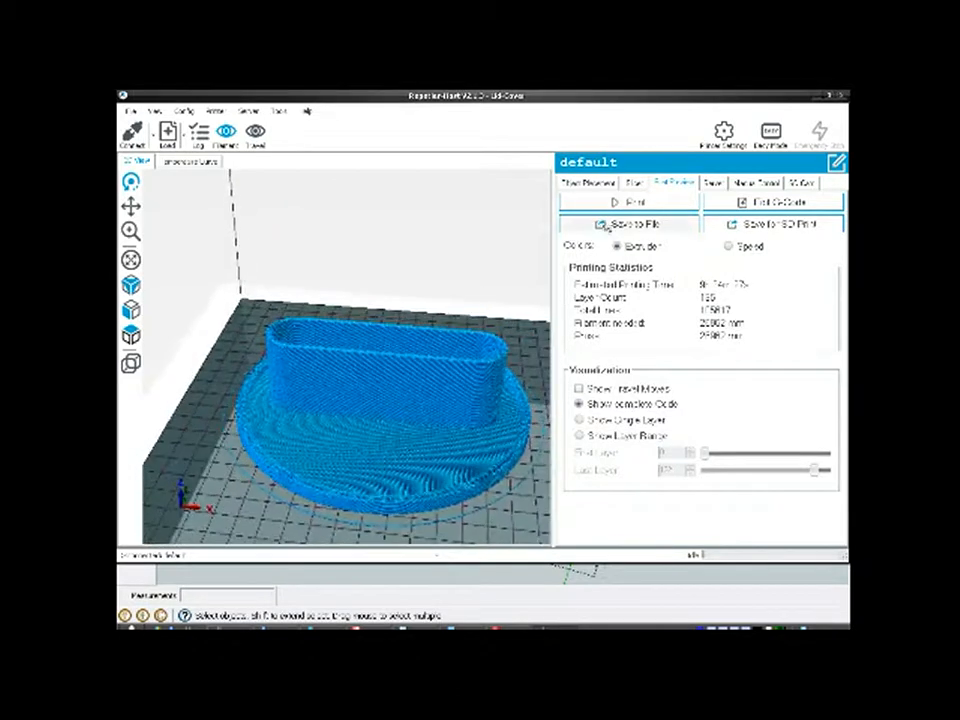
Step: Save the newly sliced G-code over the existing Lid-Cover.gcode file
left_click(612, 225)
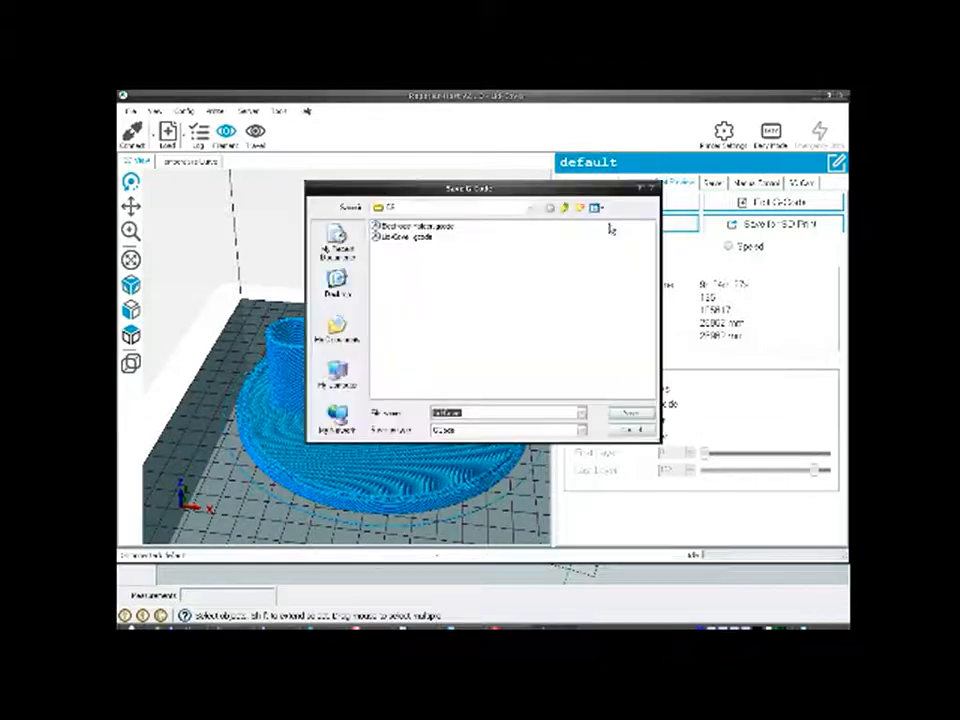
left_click(420, 237)
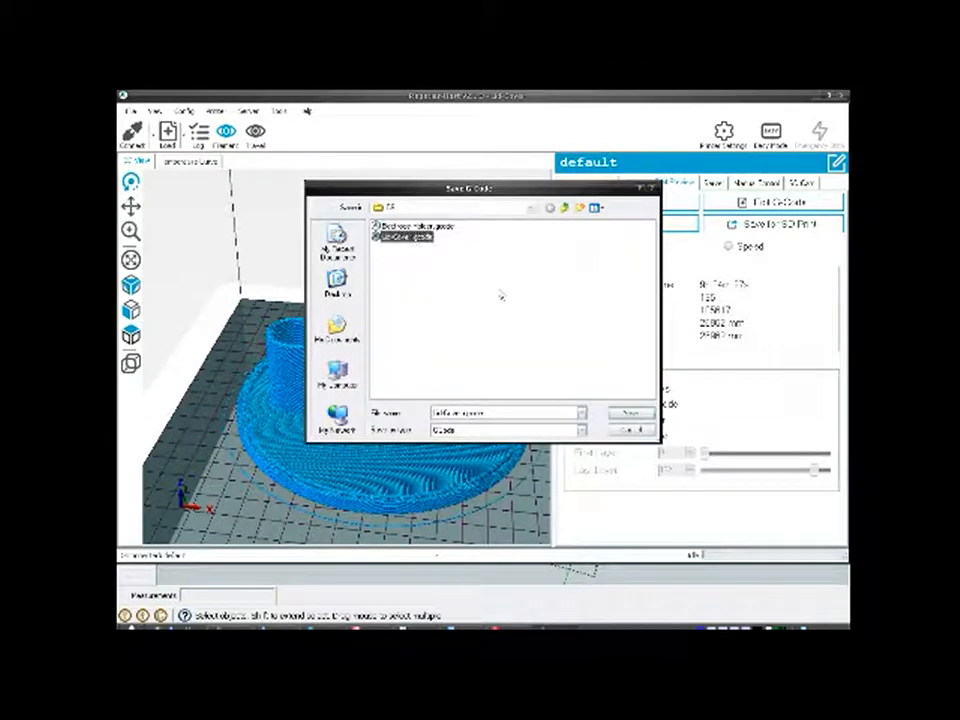
left_click(627, 413)
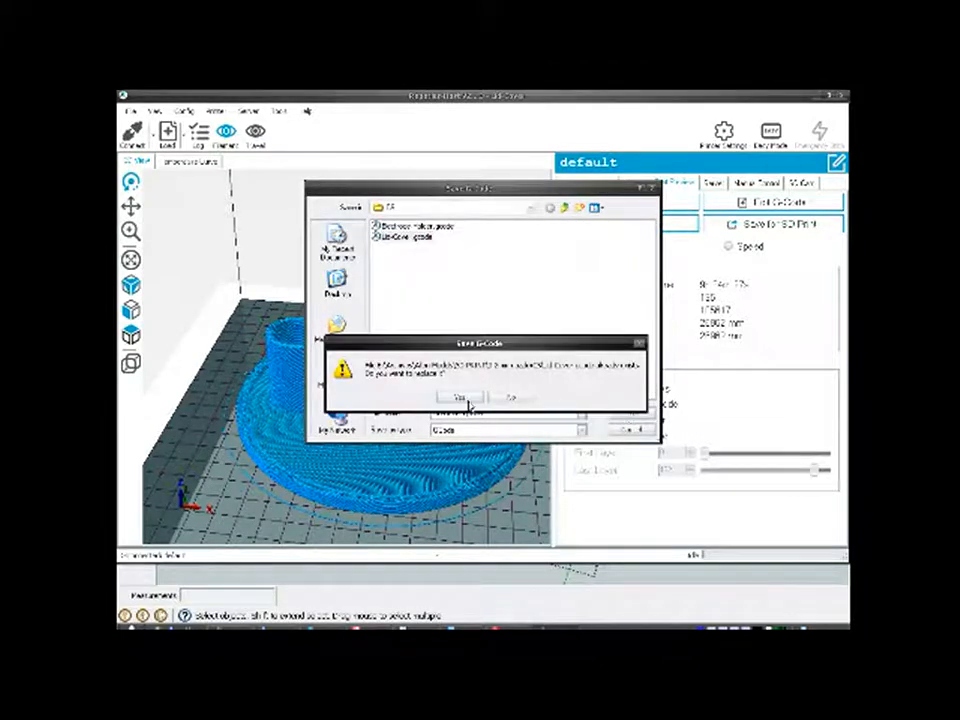
left_click(466, 400)
Step: Limit the toolpath preview to a layer range starting at layer 0 and lower the last layer to cut down the slot walls
mouse_move(455, 378)
left_mouse_down()
mouse_move(450, 467)
mouse_move(446, 384)
left_mouse_up()
scroll(403, 439, "up", 10)
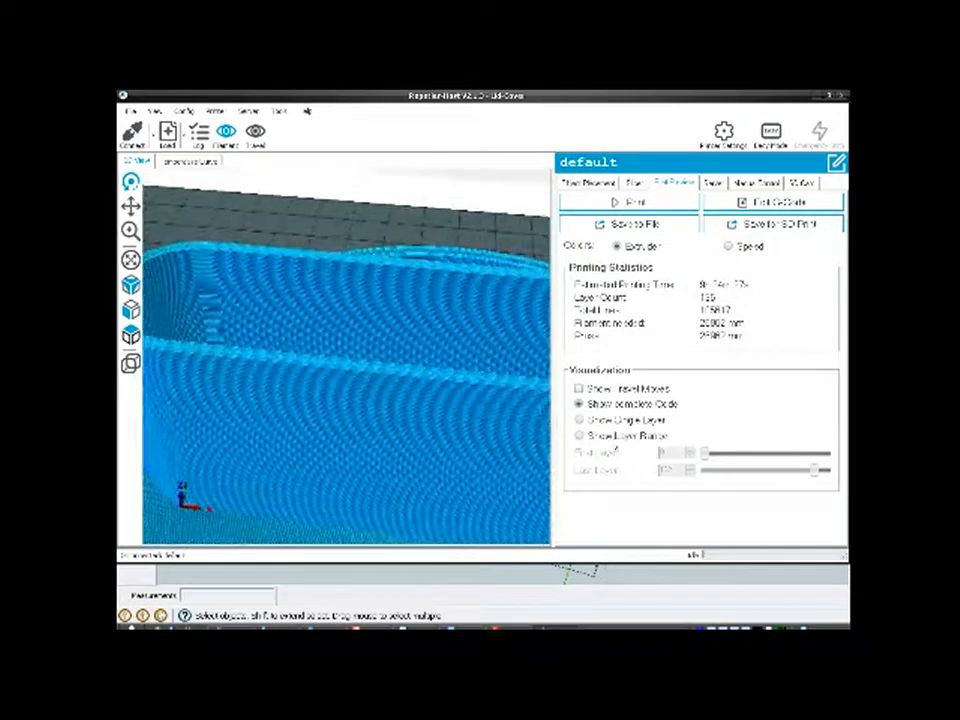
left_click(611, 442)
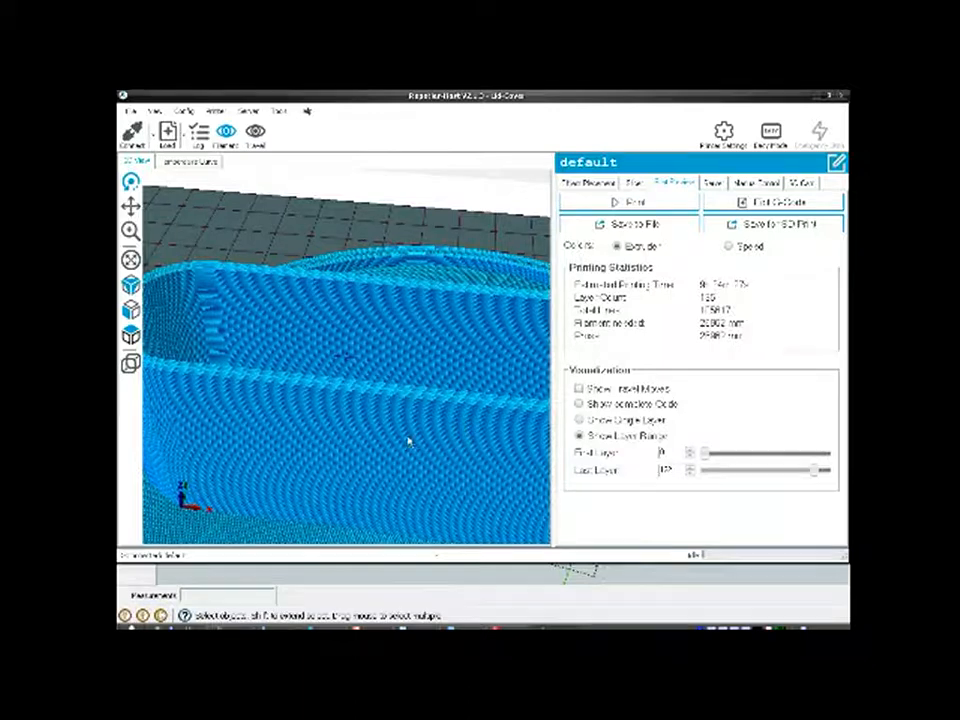
left_click_drag(355, 430, 400, 443)
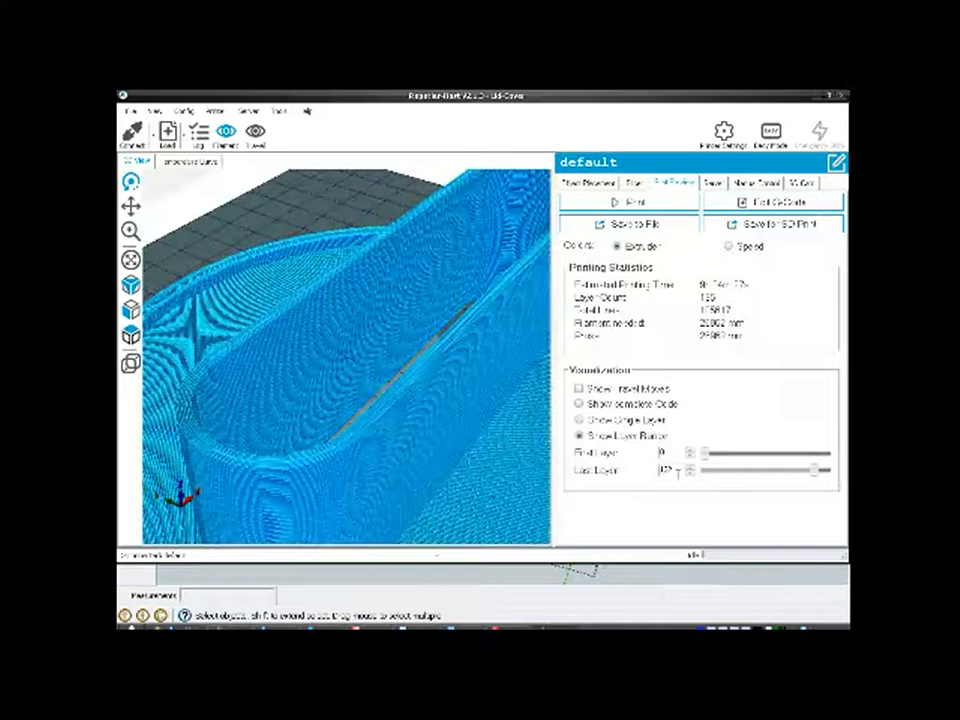
scroll(680, 470, "down", 10)
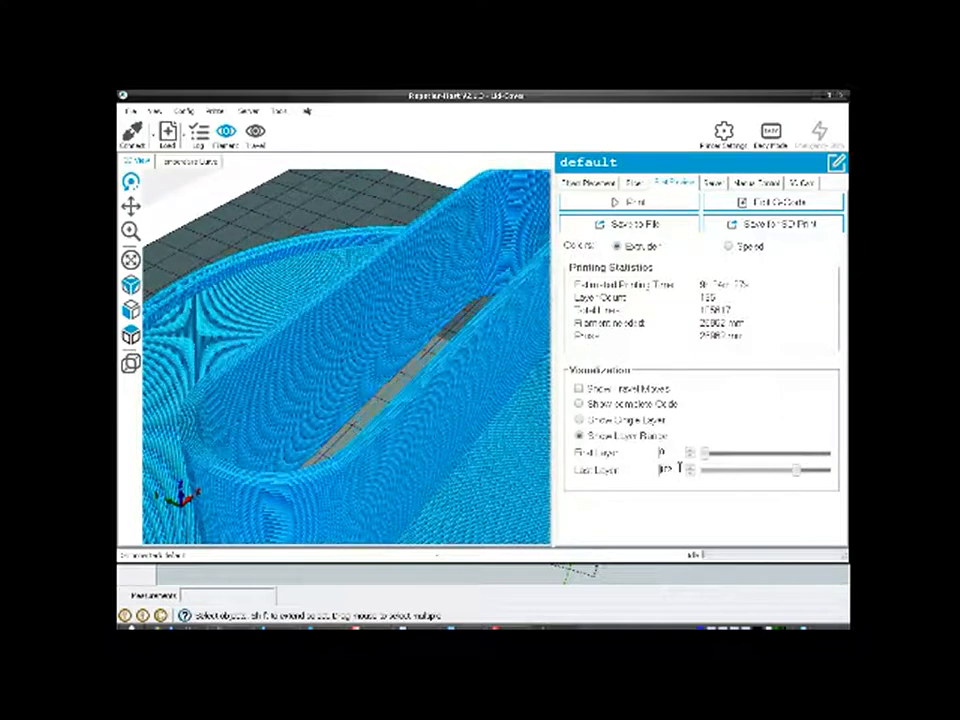
scroll(684, 468, "down", 4)
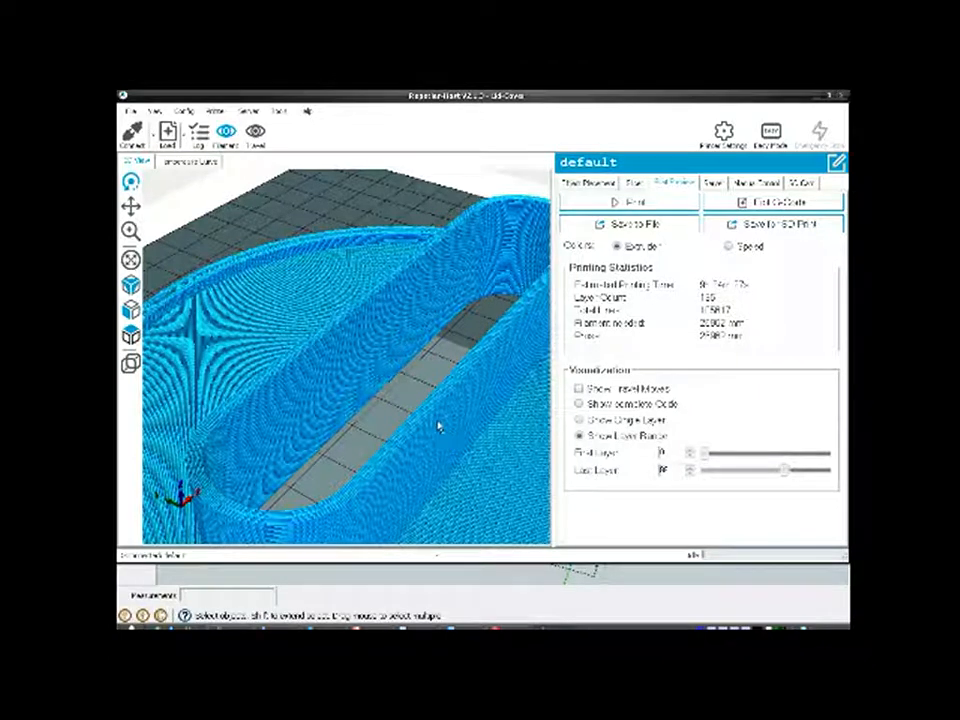
Step: Examine the perimeter lines of the slot wall up close while lowering the last displayed layer further
scroll(439, 425, "up", 5)
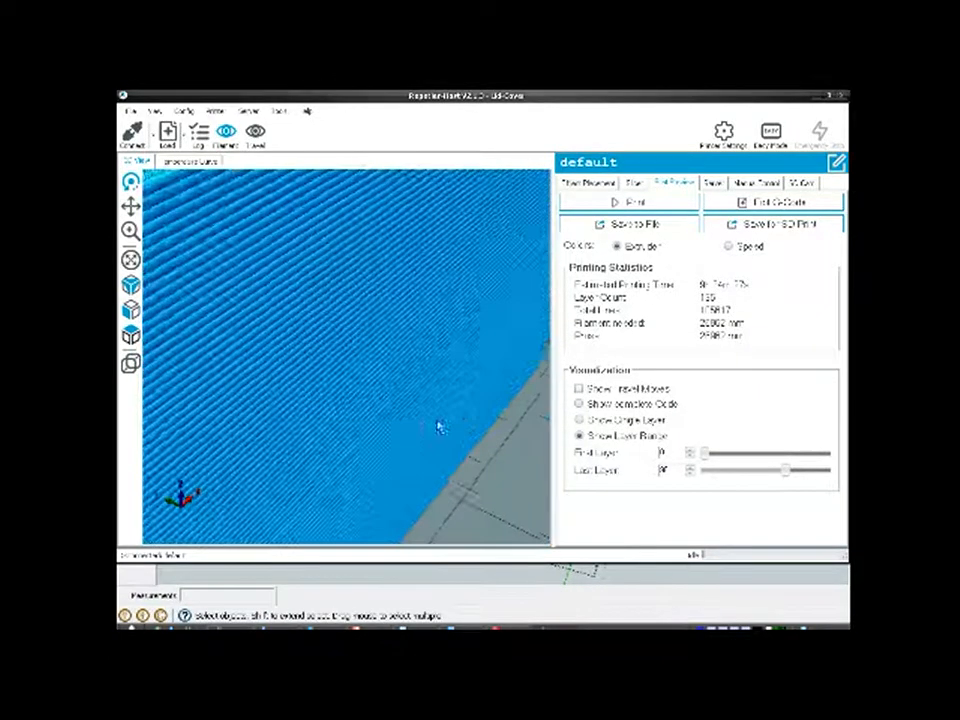
scroll(439, 425, "down", 4)
left_click_drag(489, 475, 452, 374)
scroll(452, 374, "up", 5)
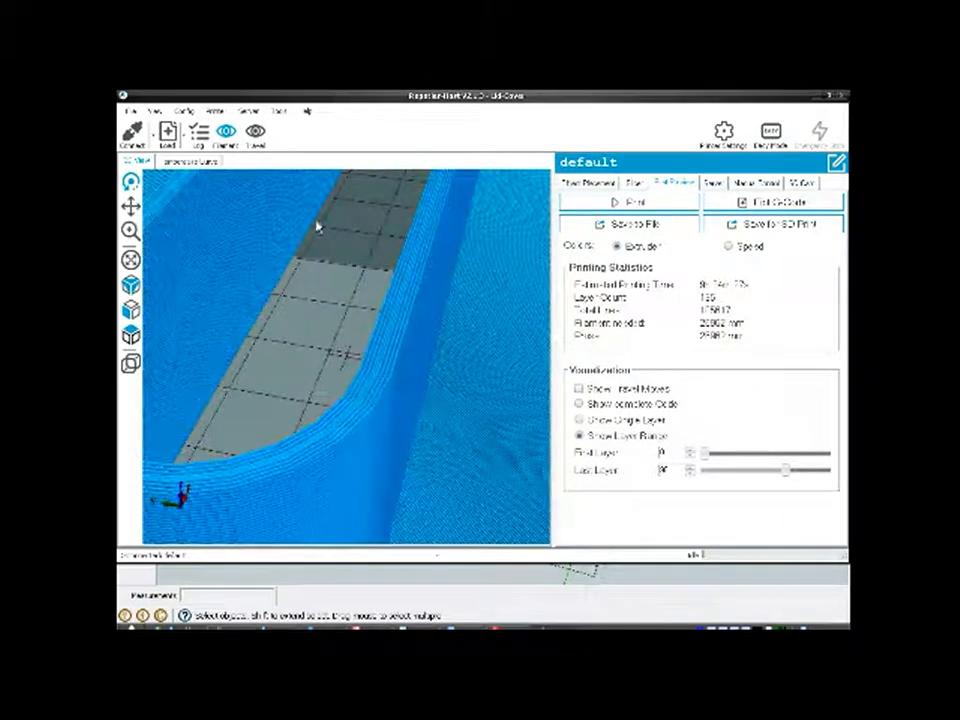
left_click(131, 231)
left_click_drag(392, 338, 430, 271)
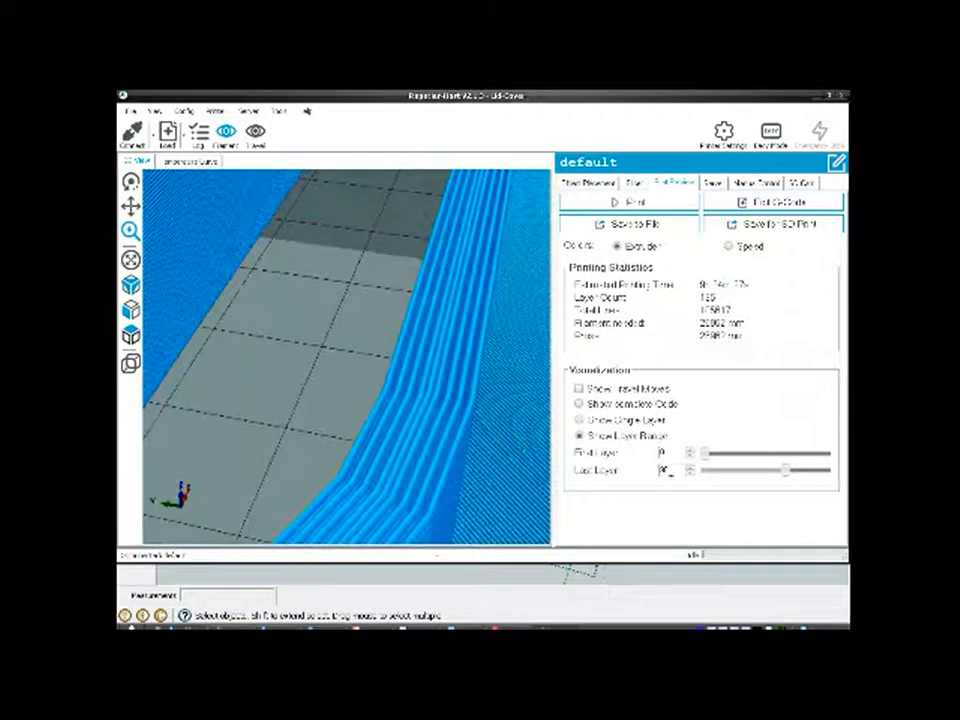
scroll(671, 472, "down", 4)
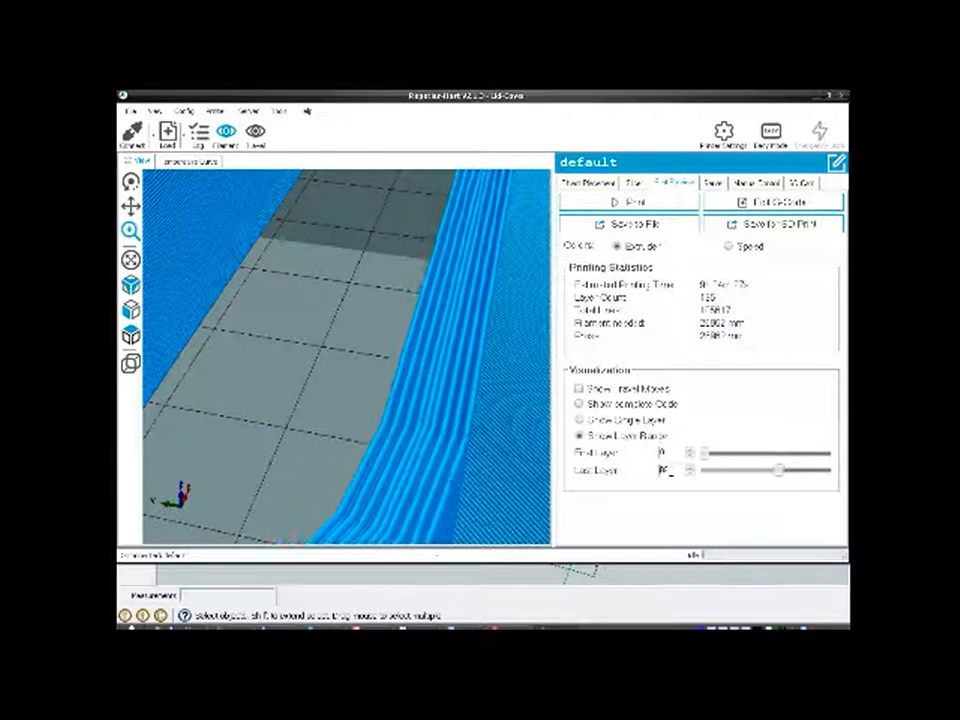
scroll(671, 472, "down", 6)
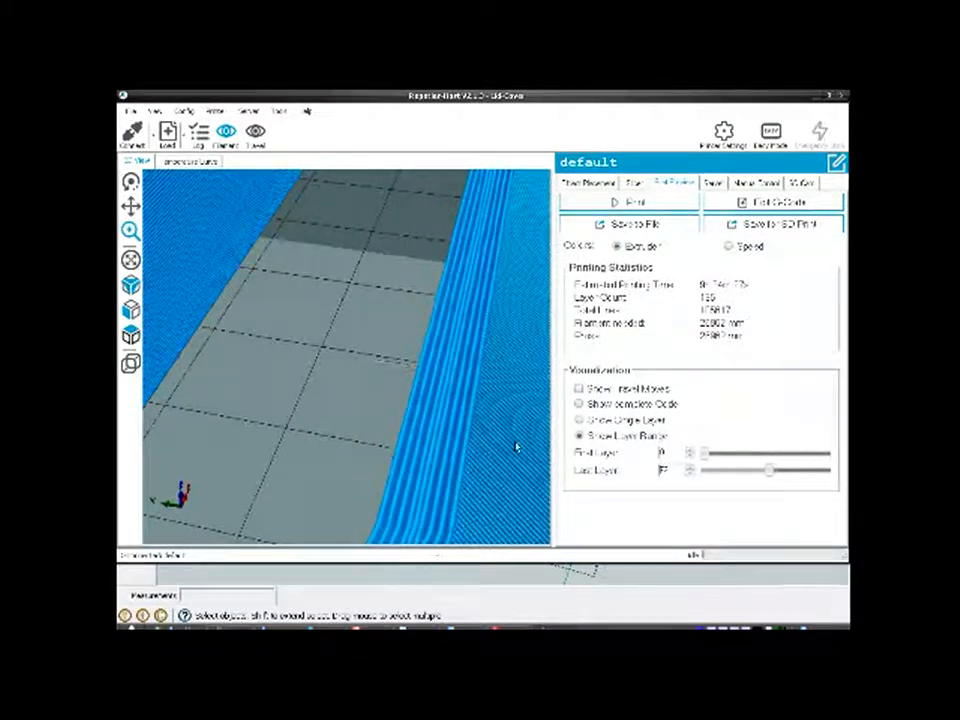
Step: Show the complete code in the preview again and inspect the whole lid cover on the print bed
left_click(131, 182)
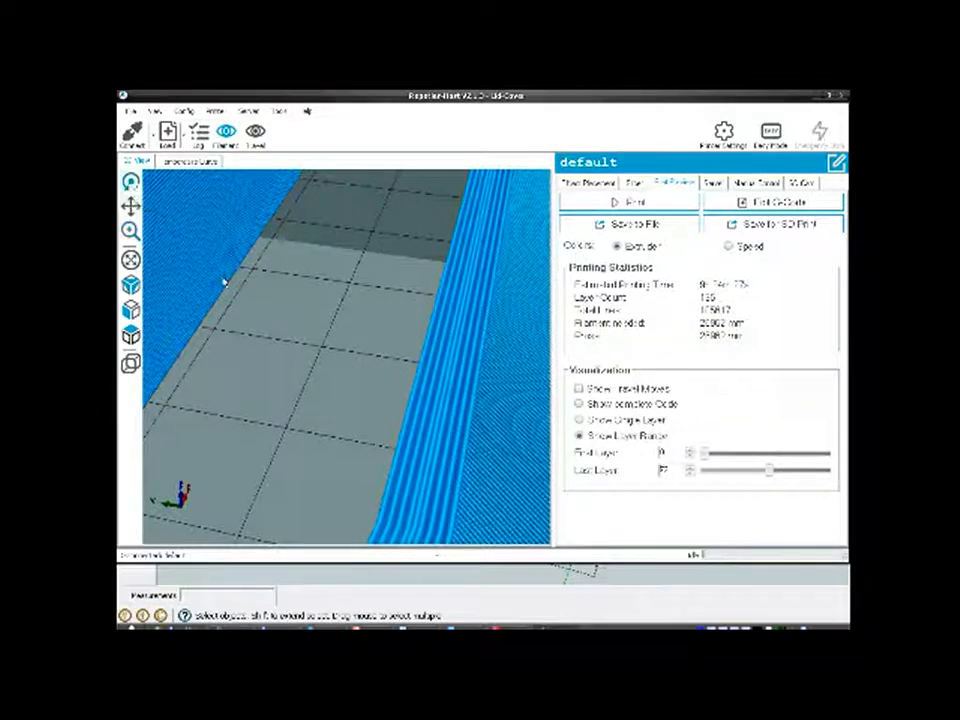
scroll(362, 369, "down", 5)
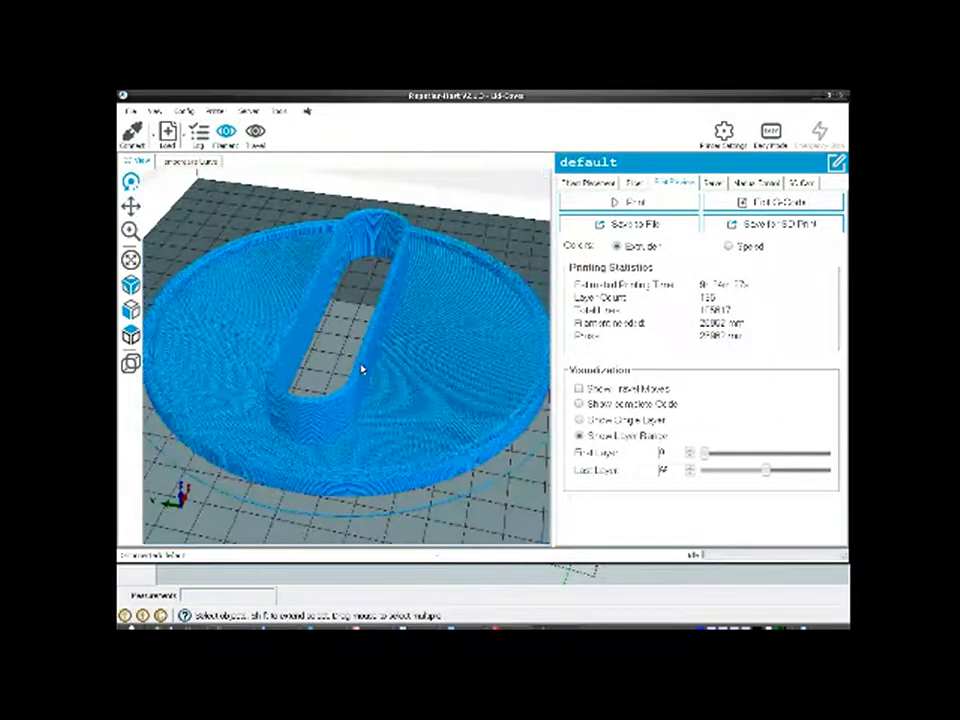
left_click_drag(370, 374, 517, 430)
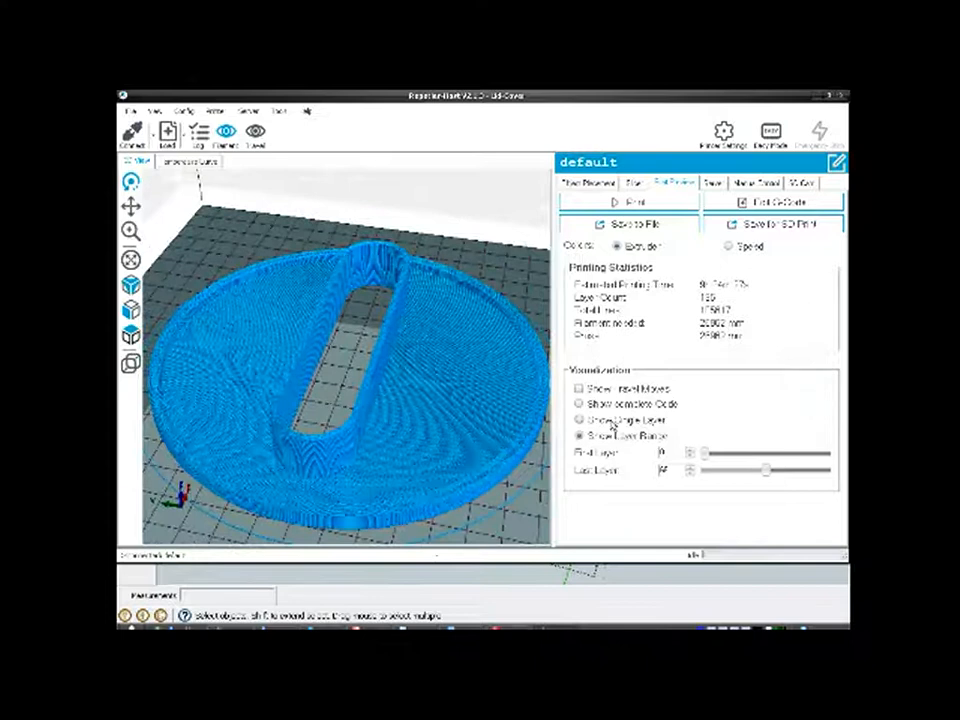
left_click(580, 403)
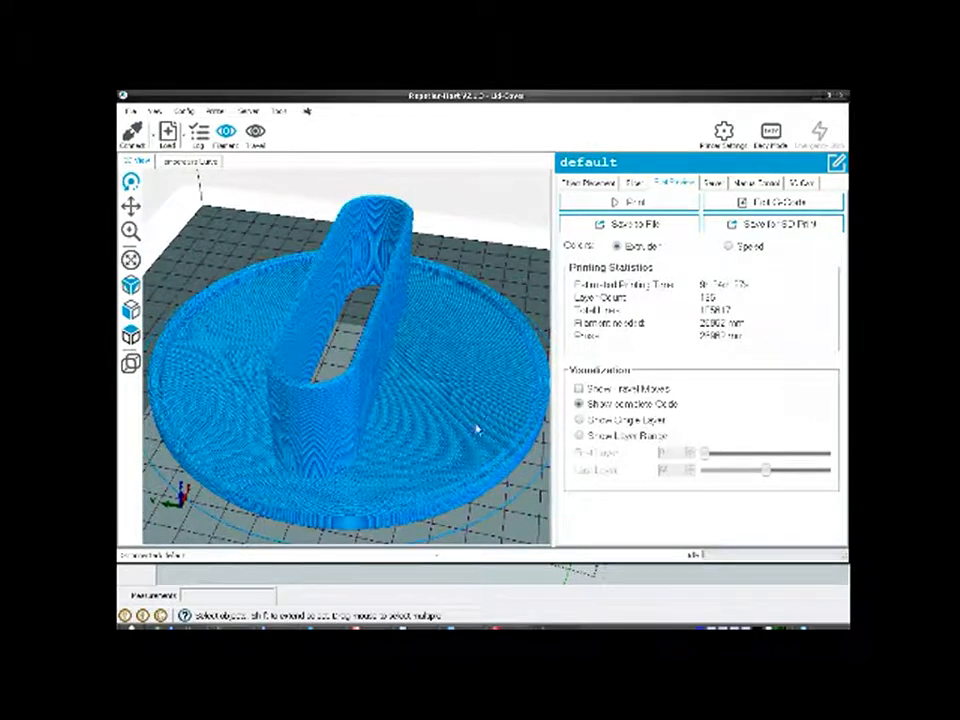
scroll(316, 410, "up", 5)
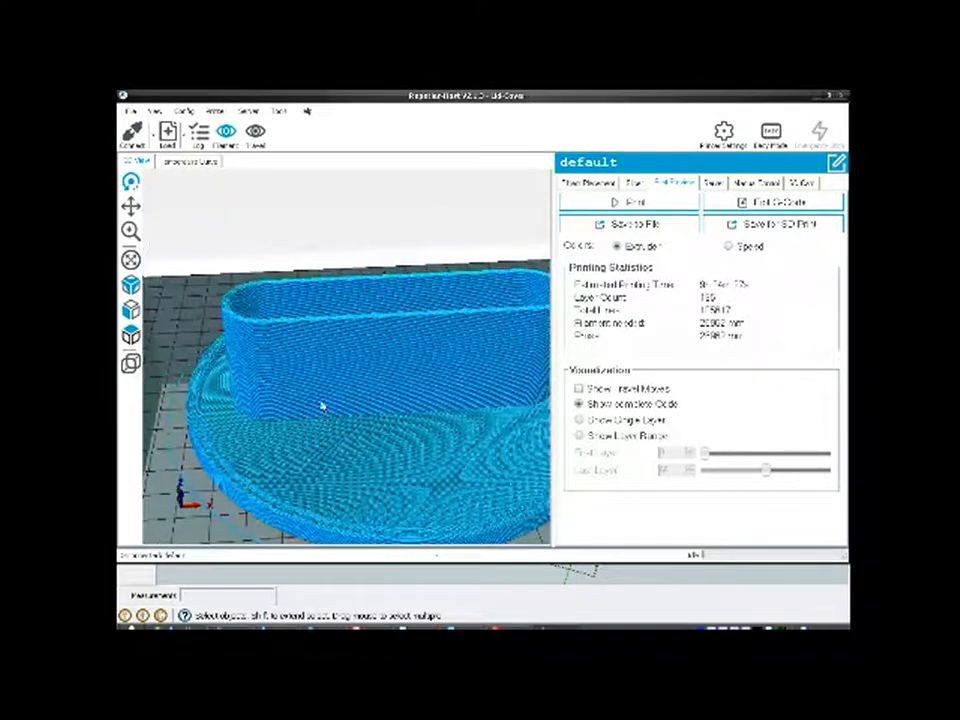
scroll(308, 420, "down", 5)
left_click_drag(429, 426, 385, 467)
scroll(311, 375, "down", 2)
left_click_drag(311, 375, 294, 315)
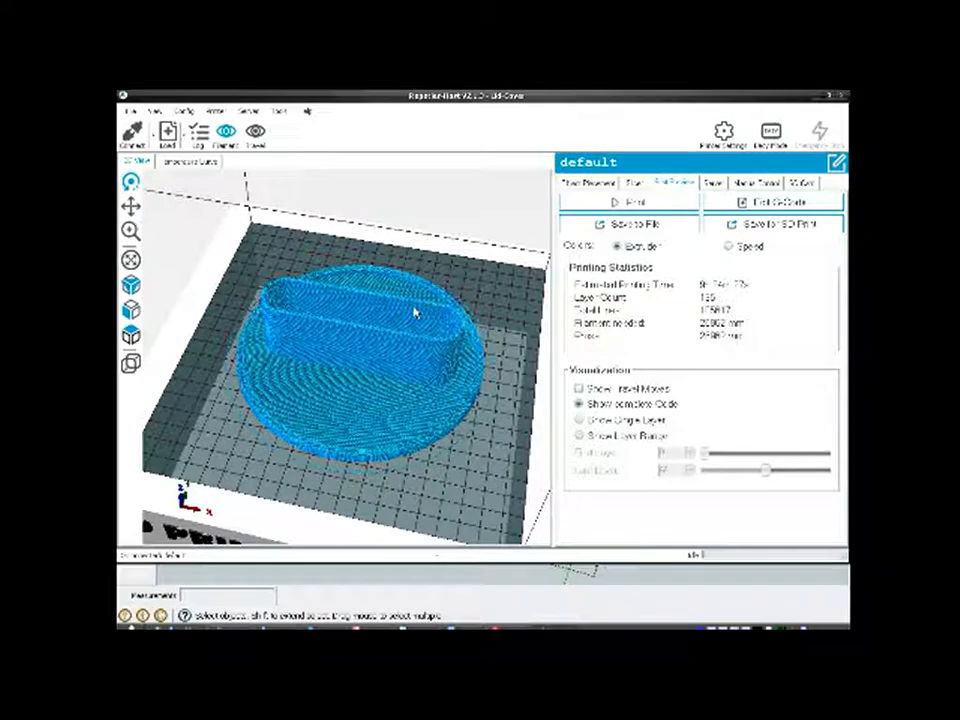
Step: Save the lid cover's G-code once more, replacing Lid-Cover.gcode
left_click(596, 228)
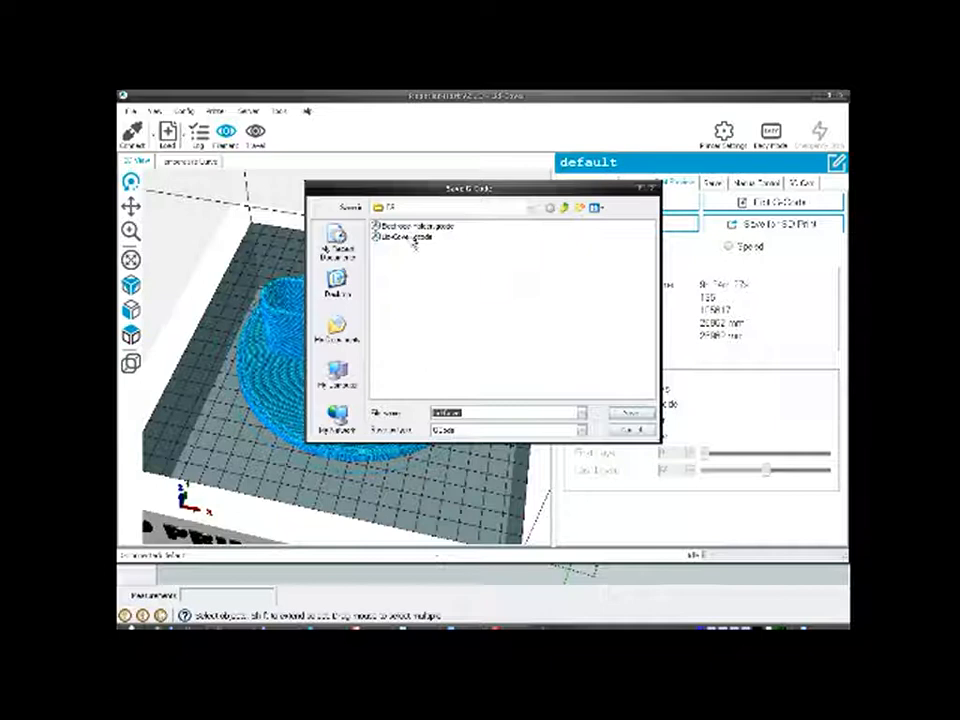
left_click(423, 239)
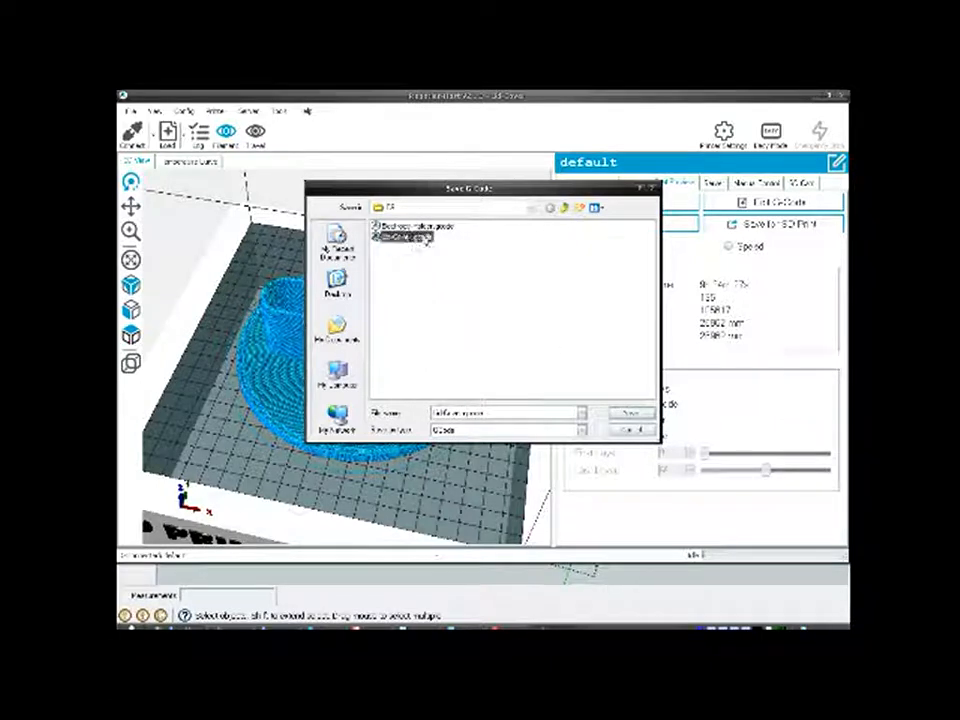
left_click(629, 413)
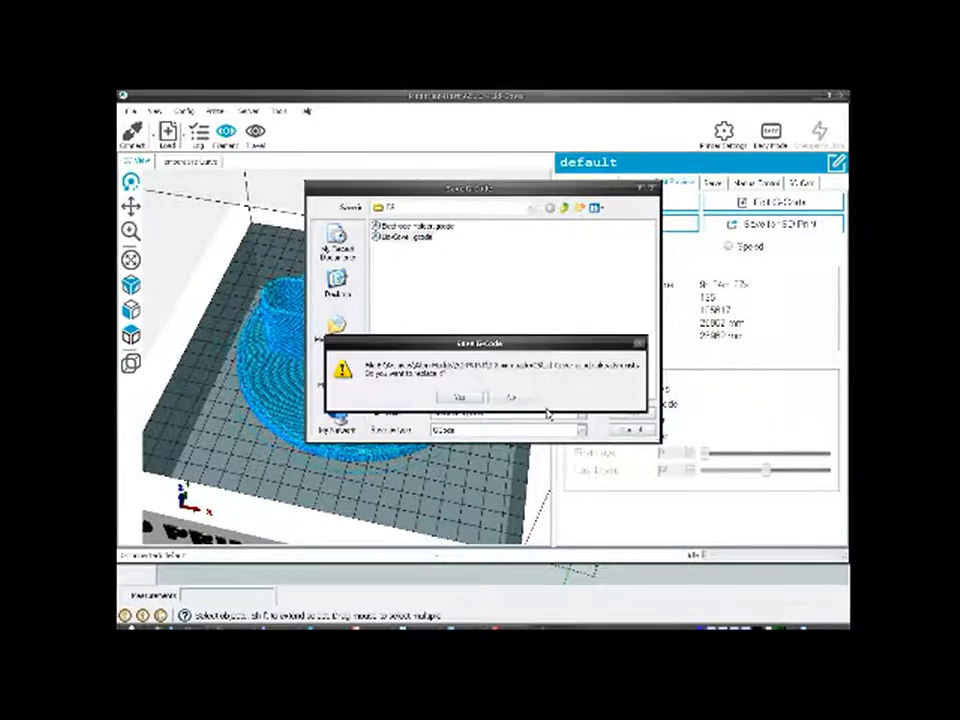
left_click(458, 398)
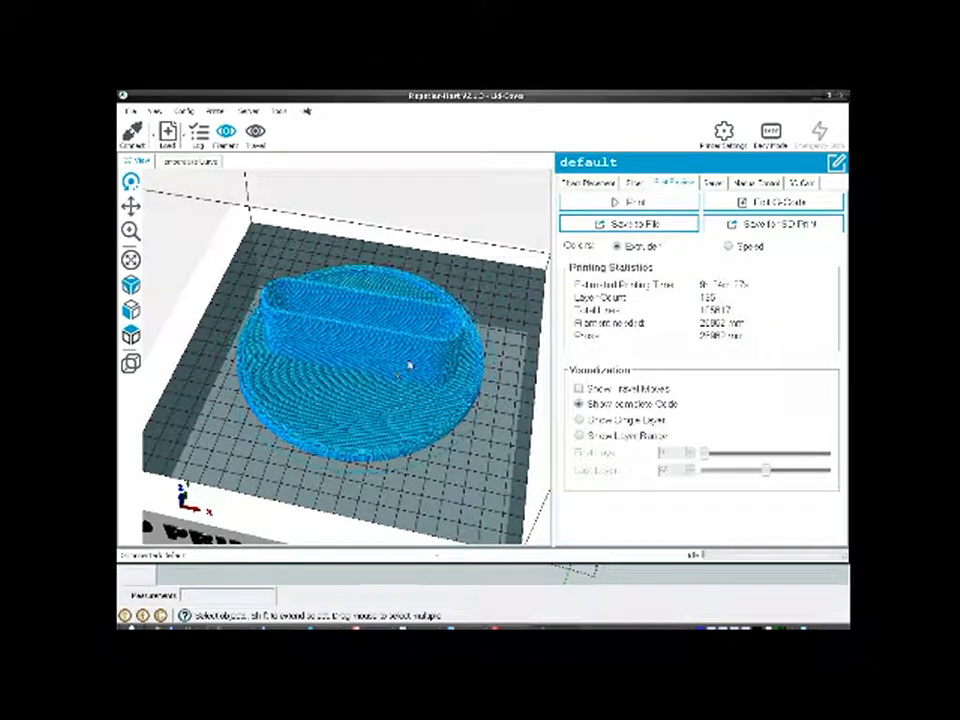
Step: Check the lid cover model in the object placement view, and quit Repetier-Host
left_click_drag(388, 388, 332, 286)
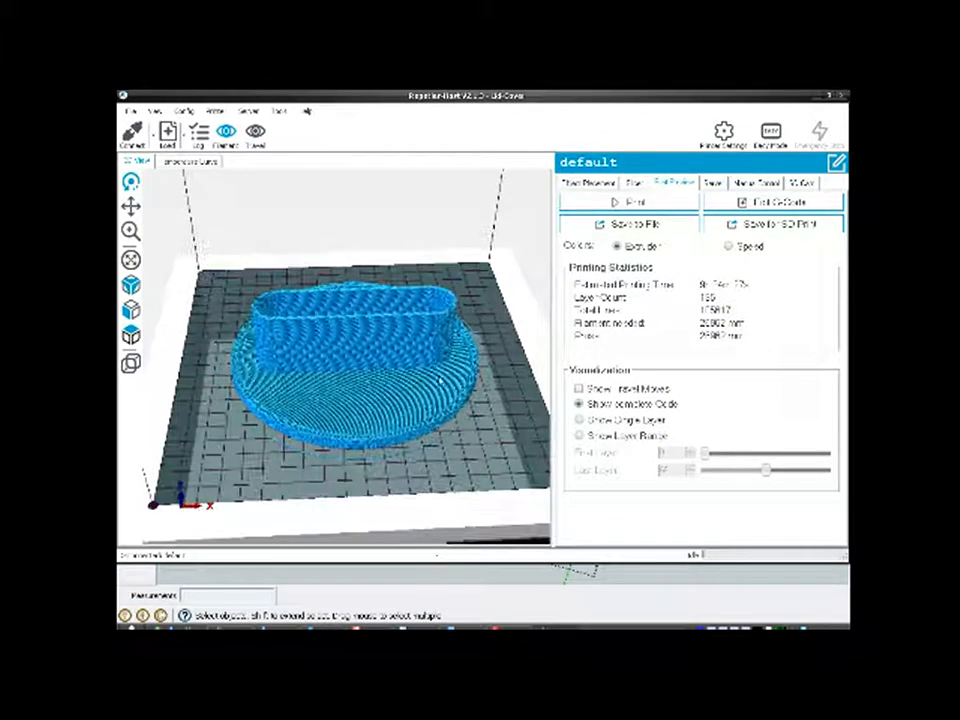
left_click(581, 184)
left_click_drag(329, 376, 347, 398)
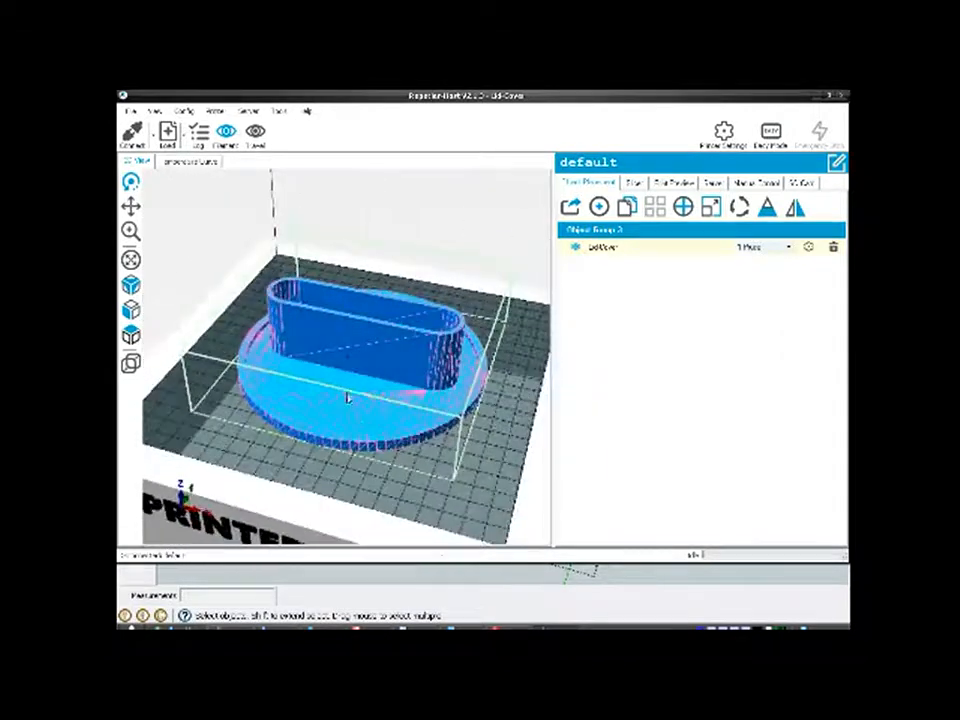
left_click(131, 111)
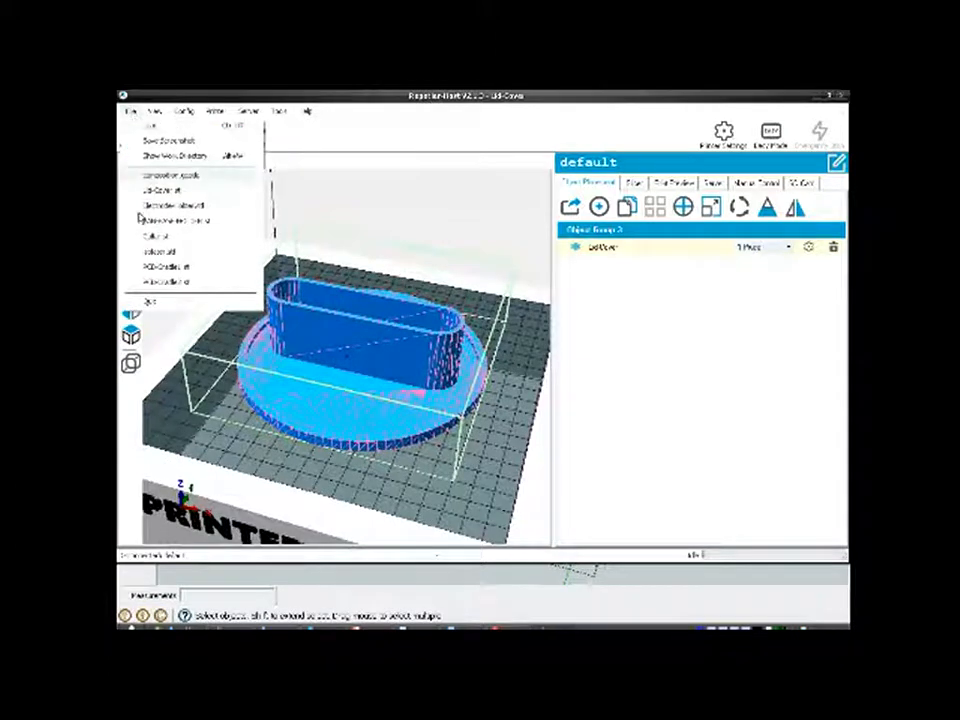
left_click(168, 302)
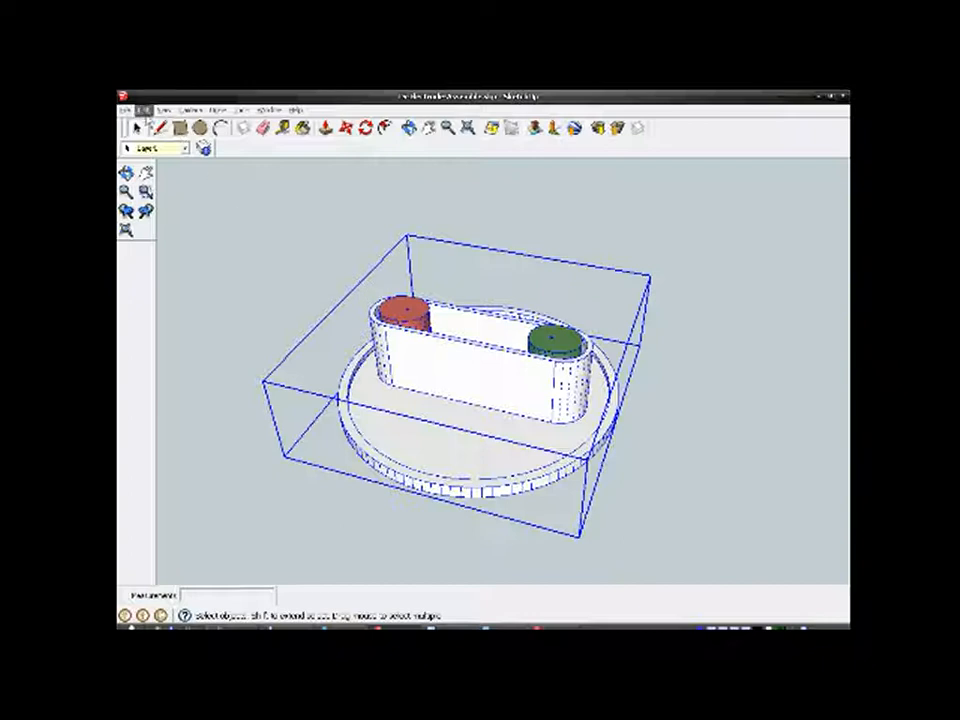
Step: Save the electrode assembly model in SketchUp and exit the program
left_click(124, 110)
left_click(140, 150)
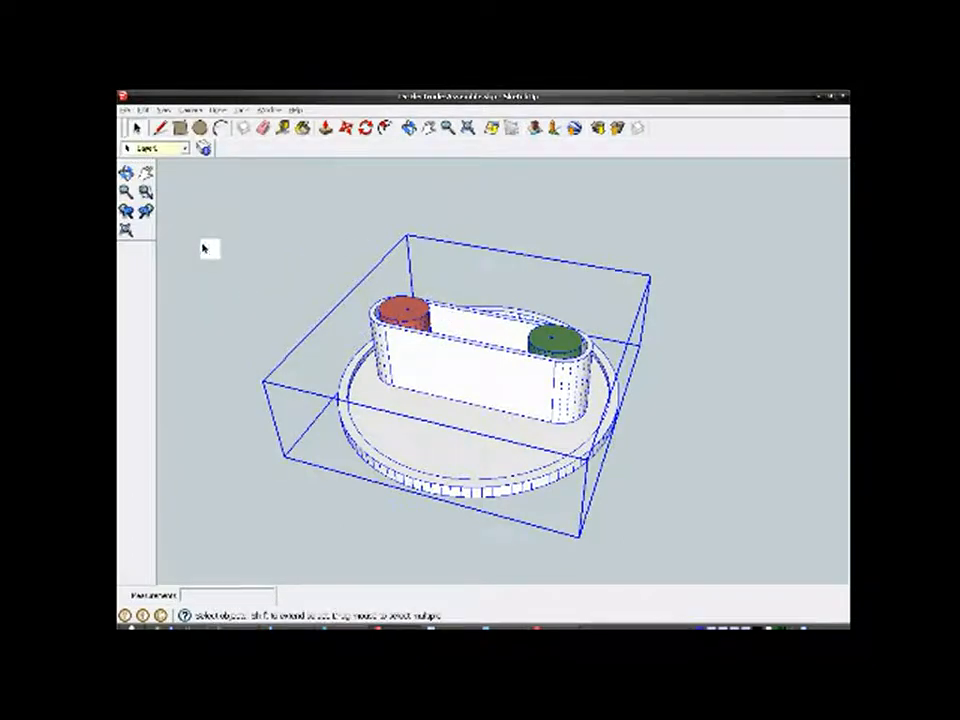
left_click(124, 110)
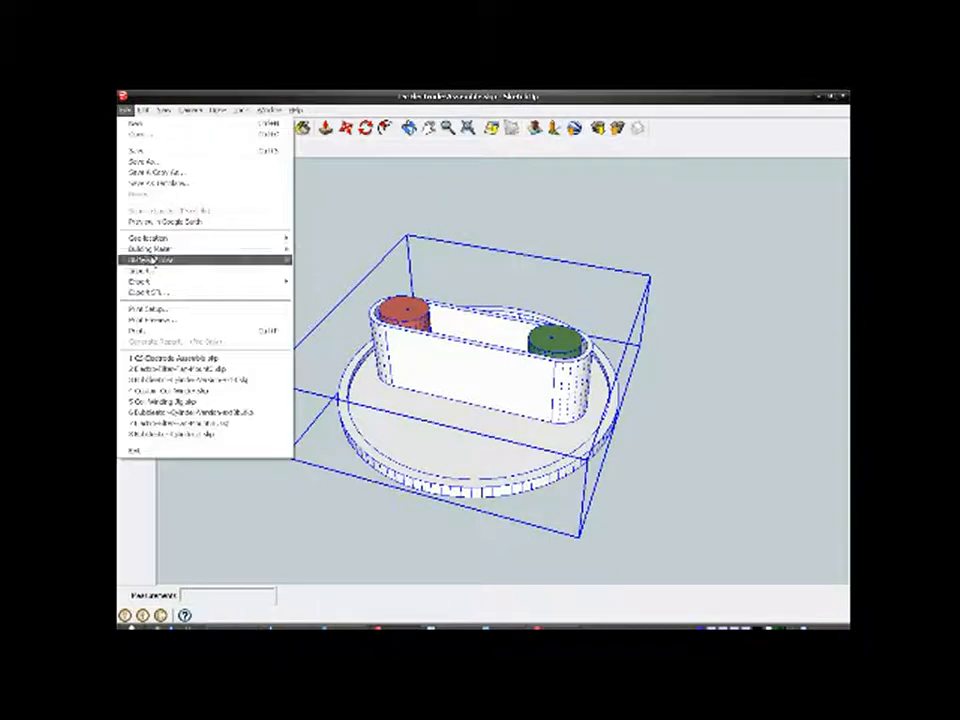
left_click(174, 453)
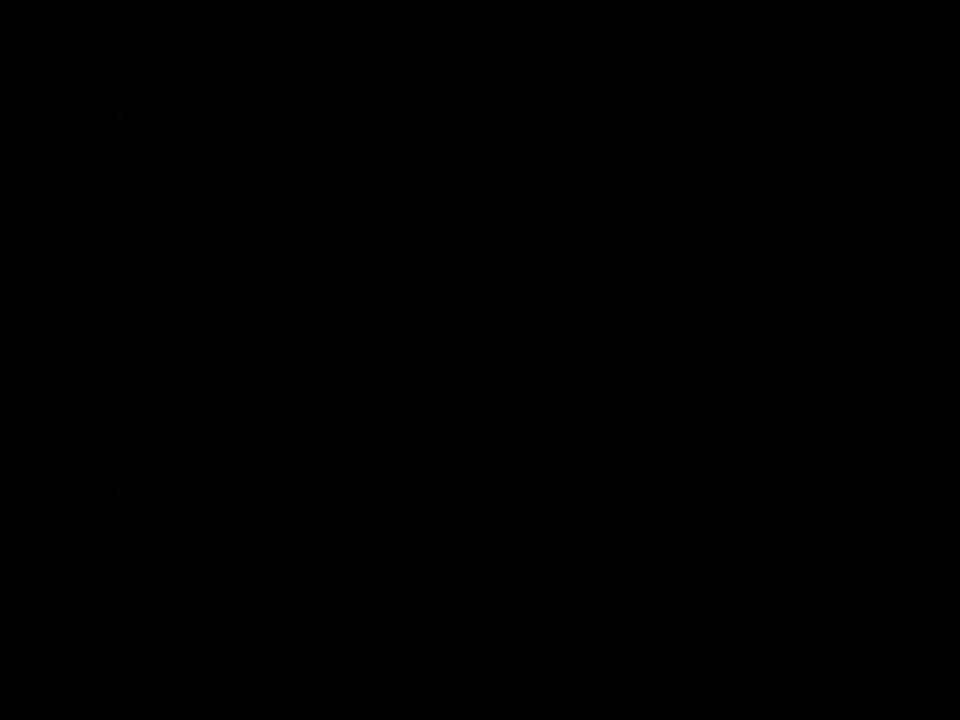